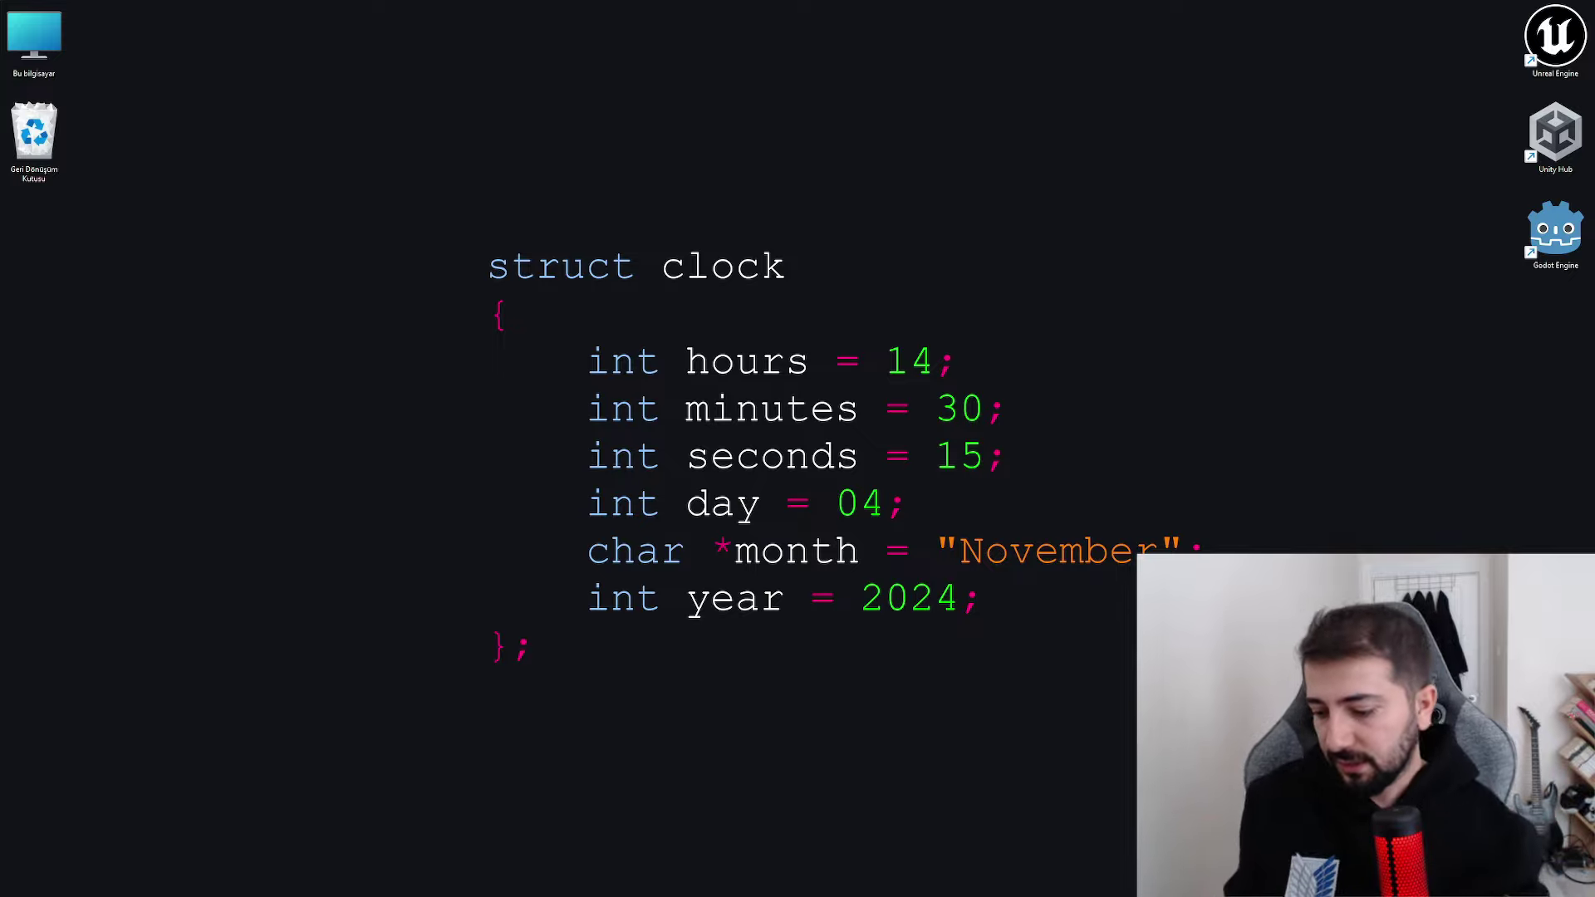
Open the Windows Start menu
key("super")
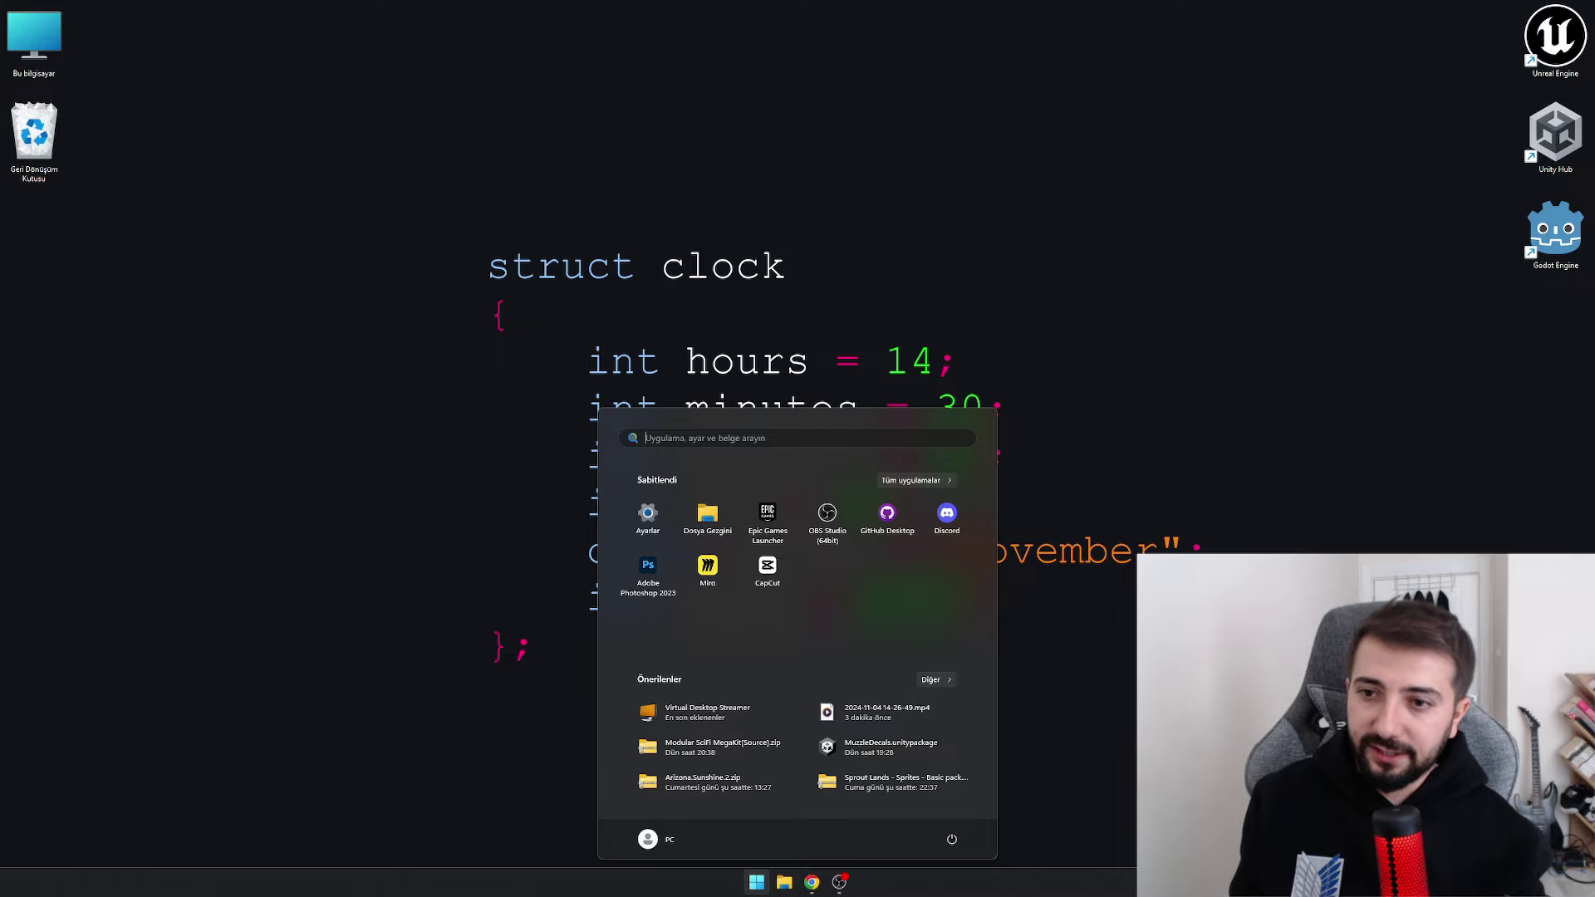
Launch Steam by searching 'steam' and maximize its library window on the Godot Engine page
type("steam")
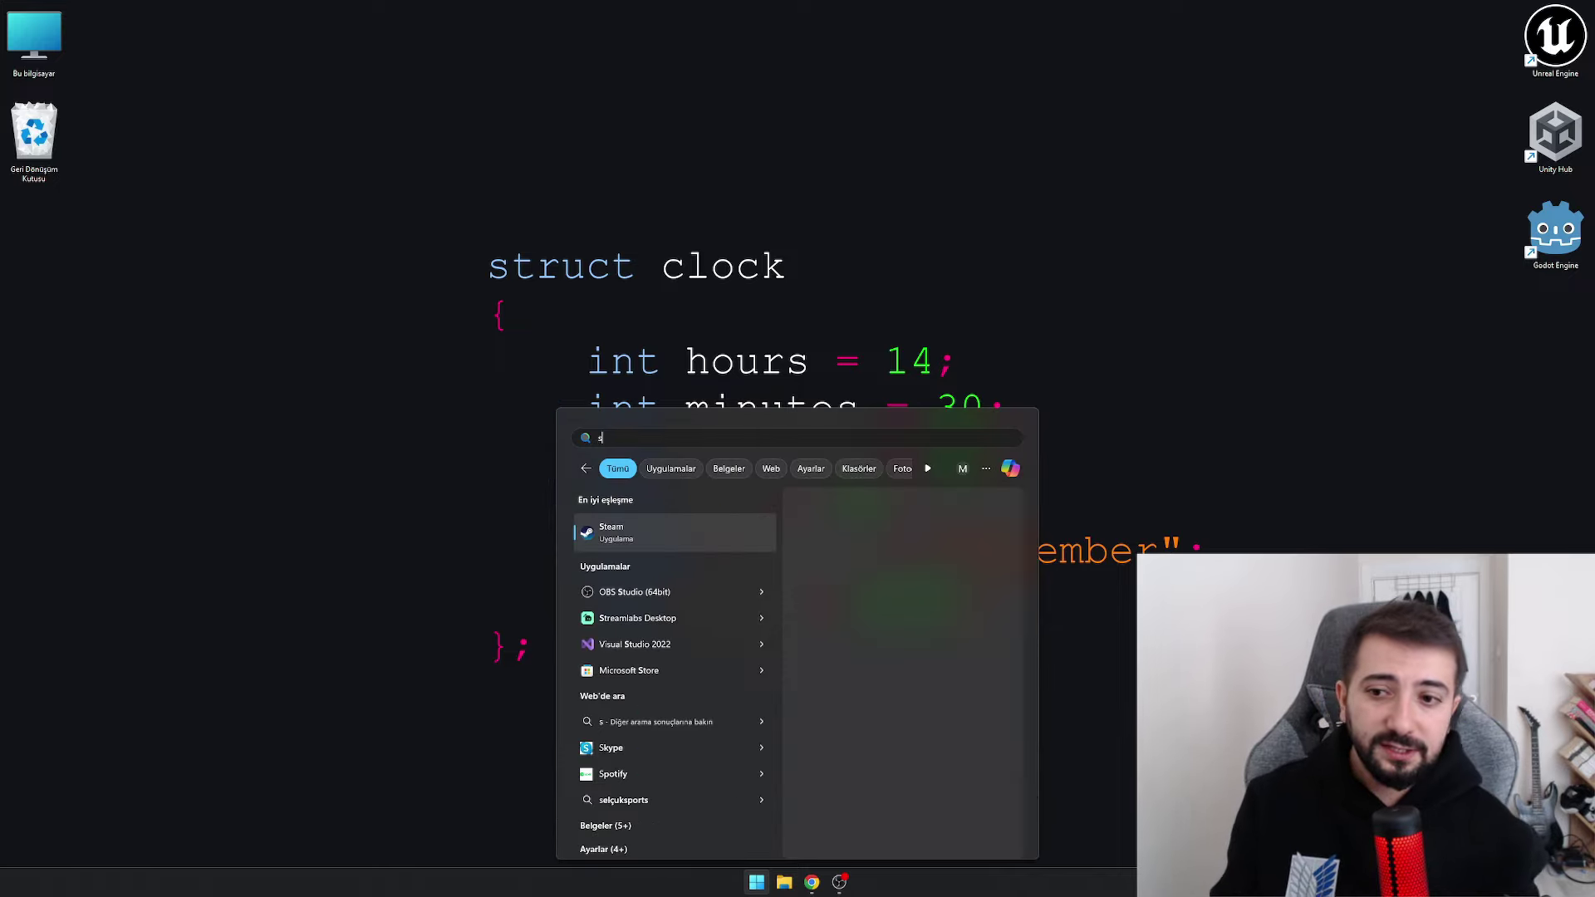
key("Return")
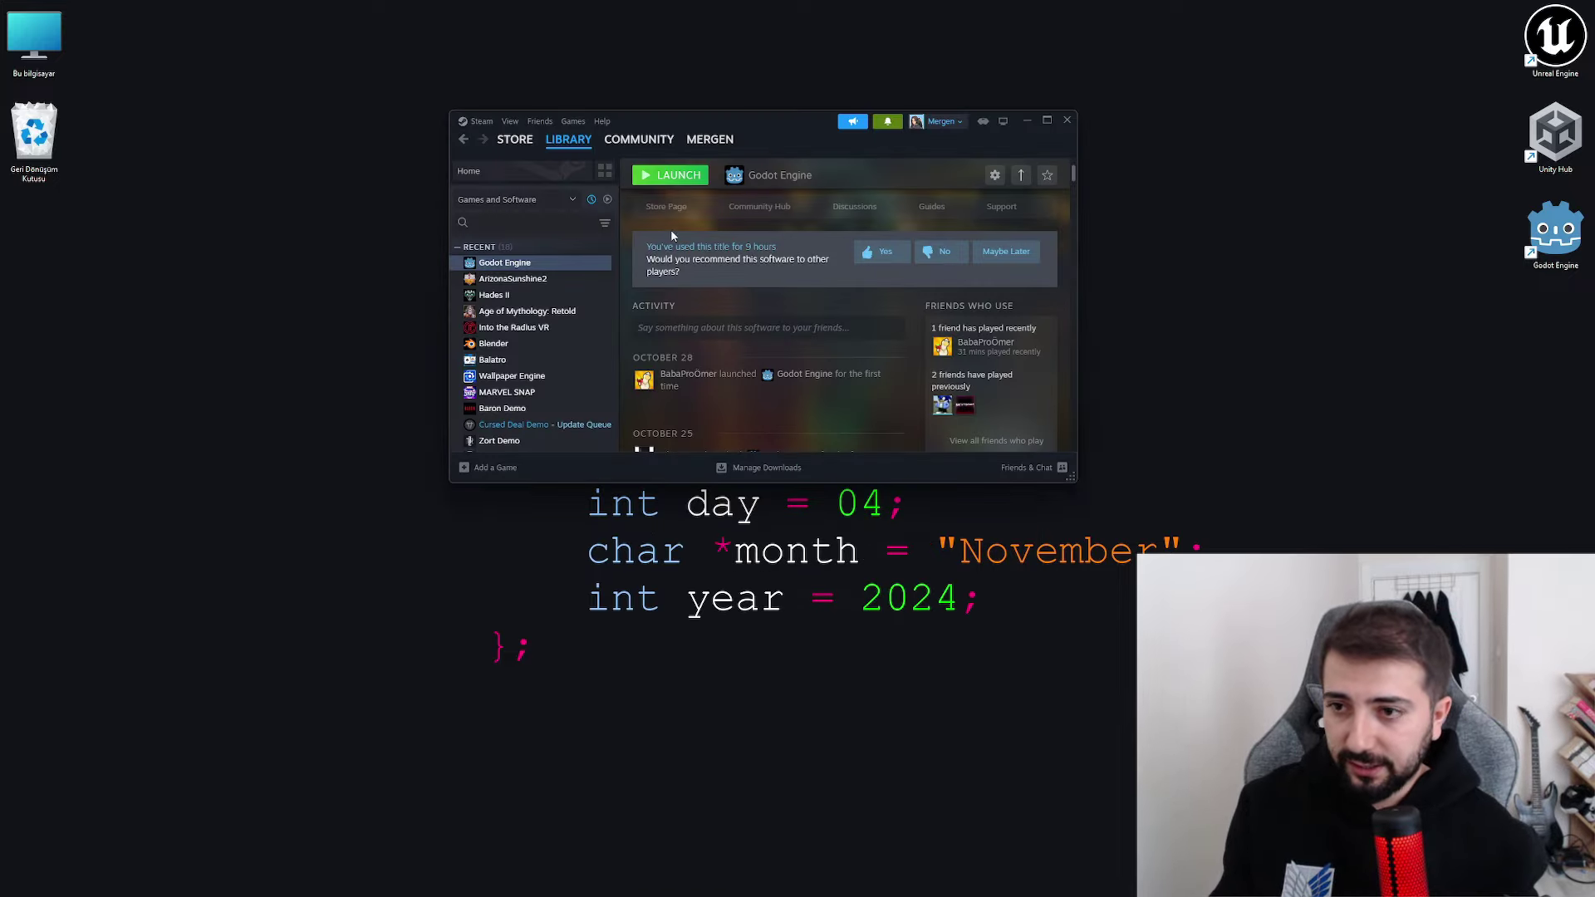
double_click(798, 131)
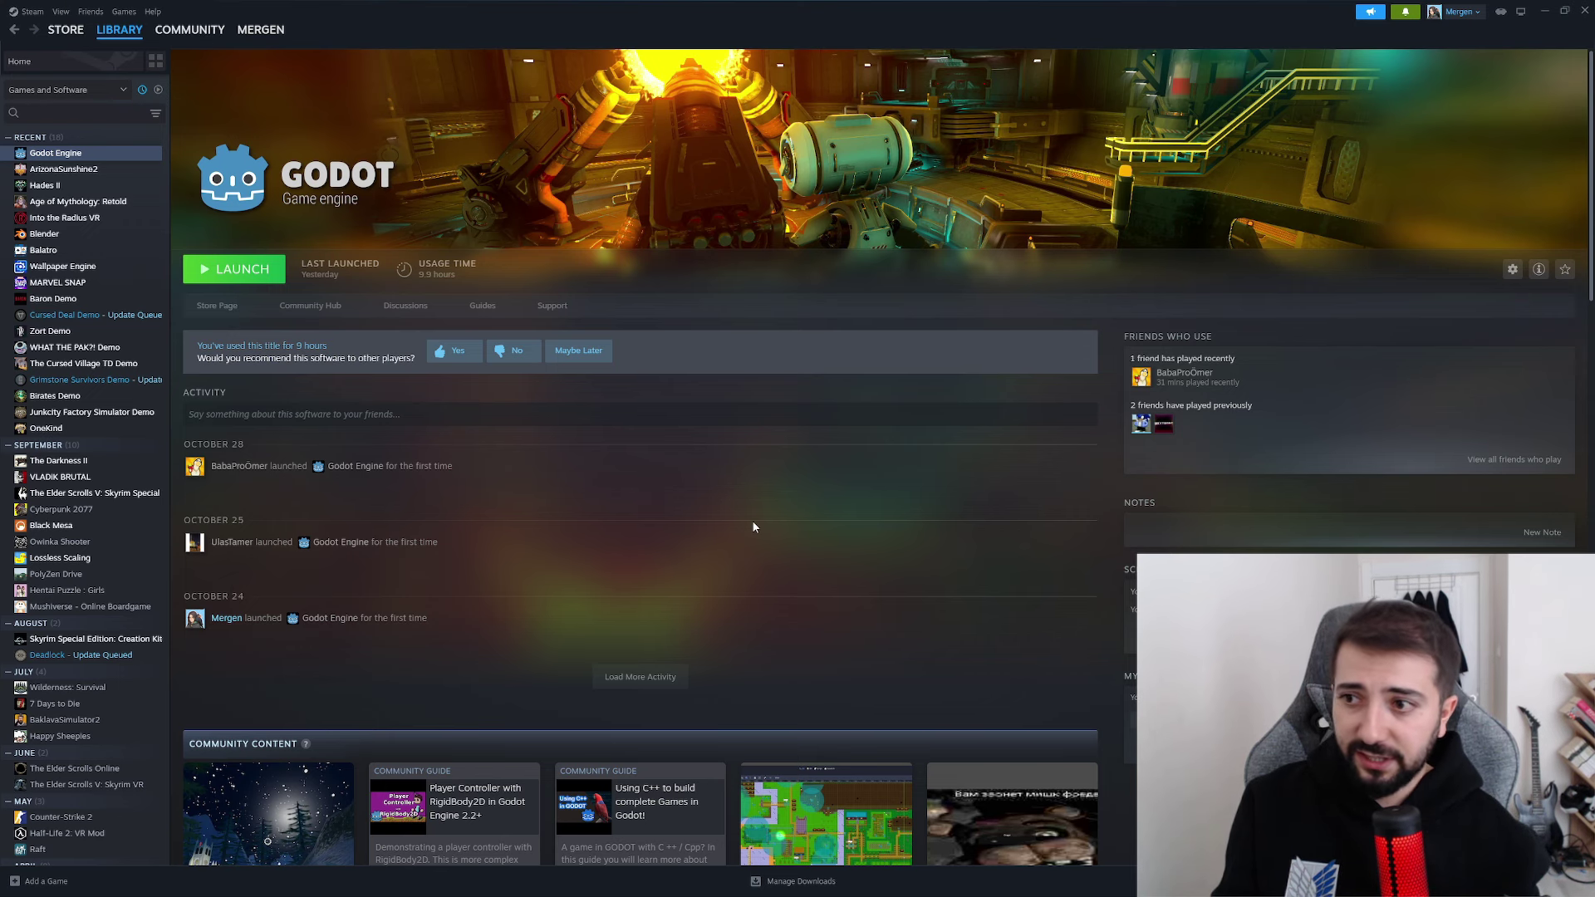
key("super")
In Chrome, open godotengine.org and its Download Godot 4 page, then close the browser
left_click(799, 887)
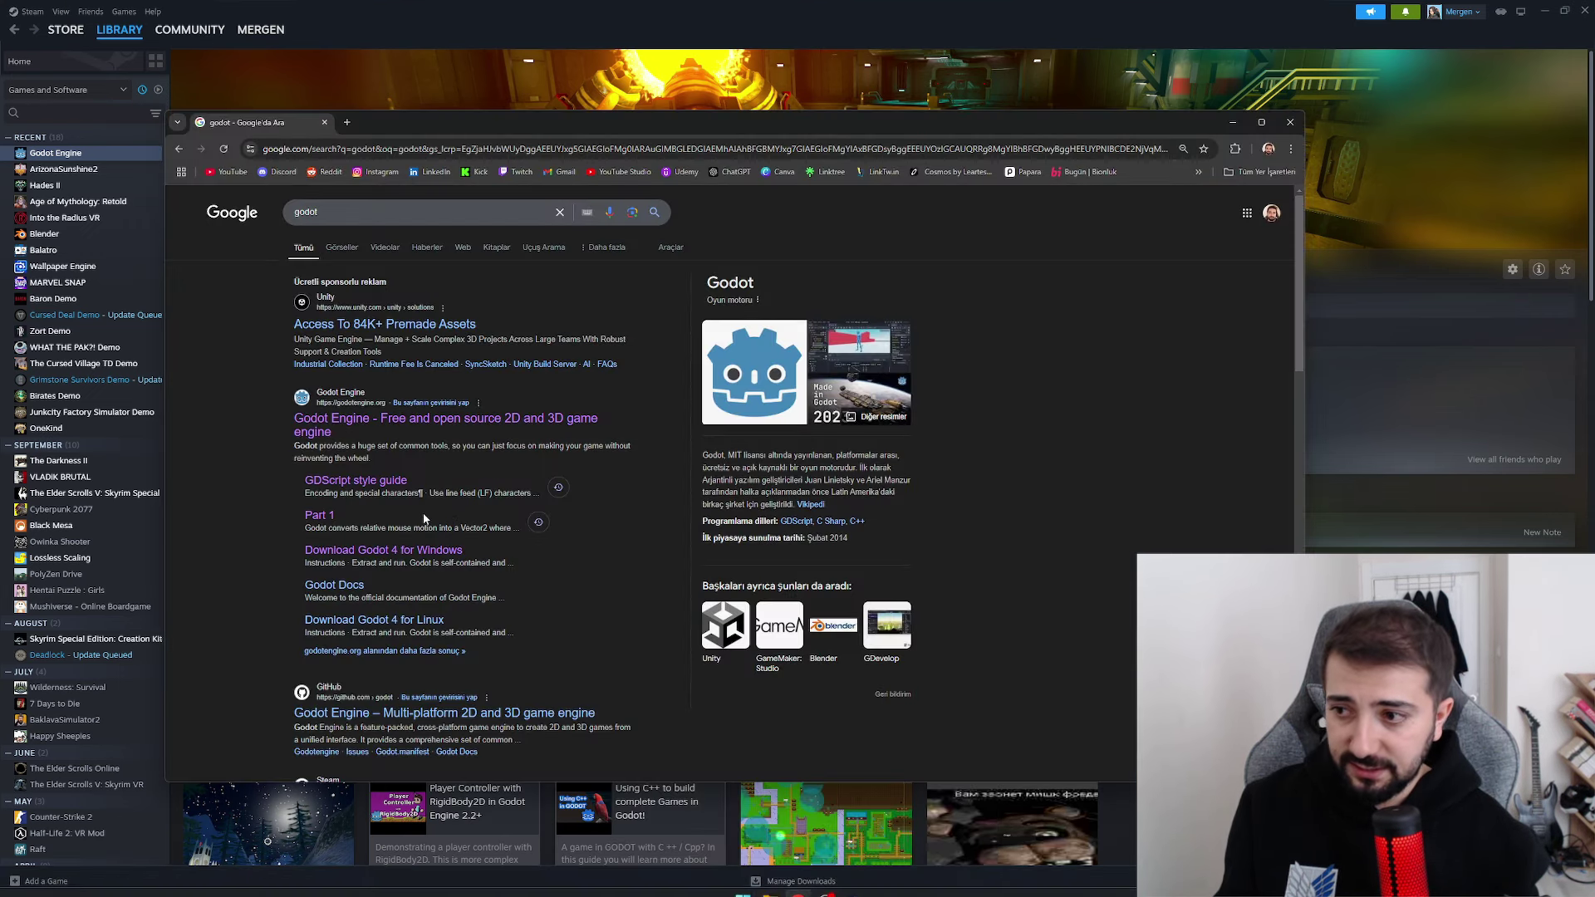
left_click(403, 421)
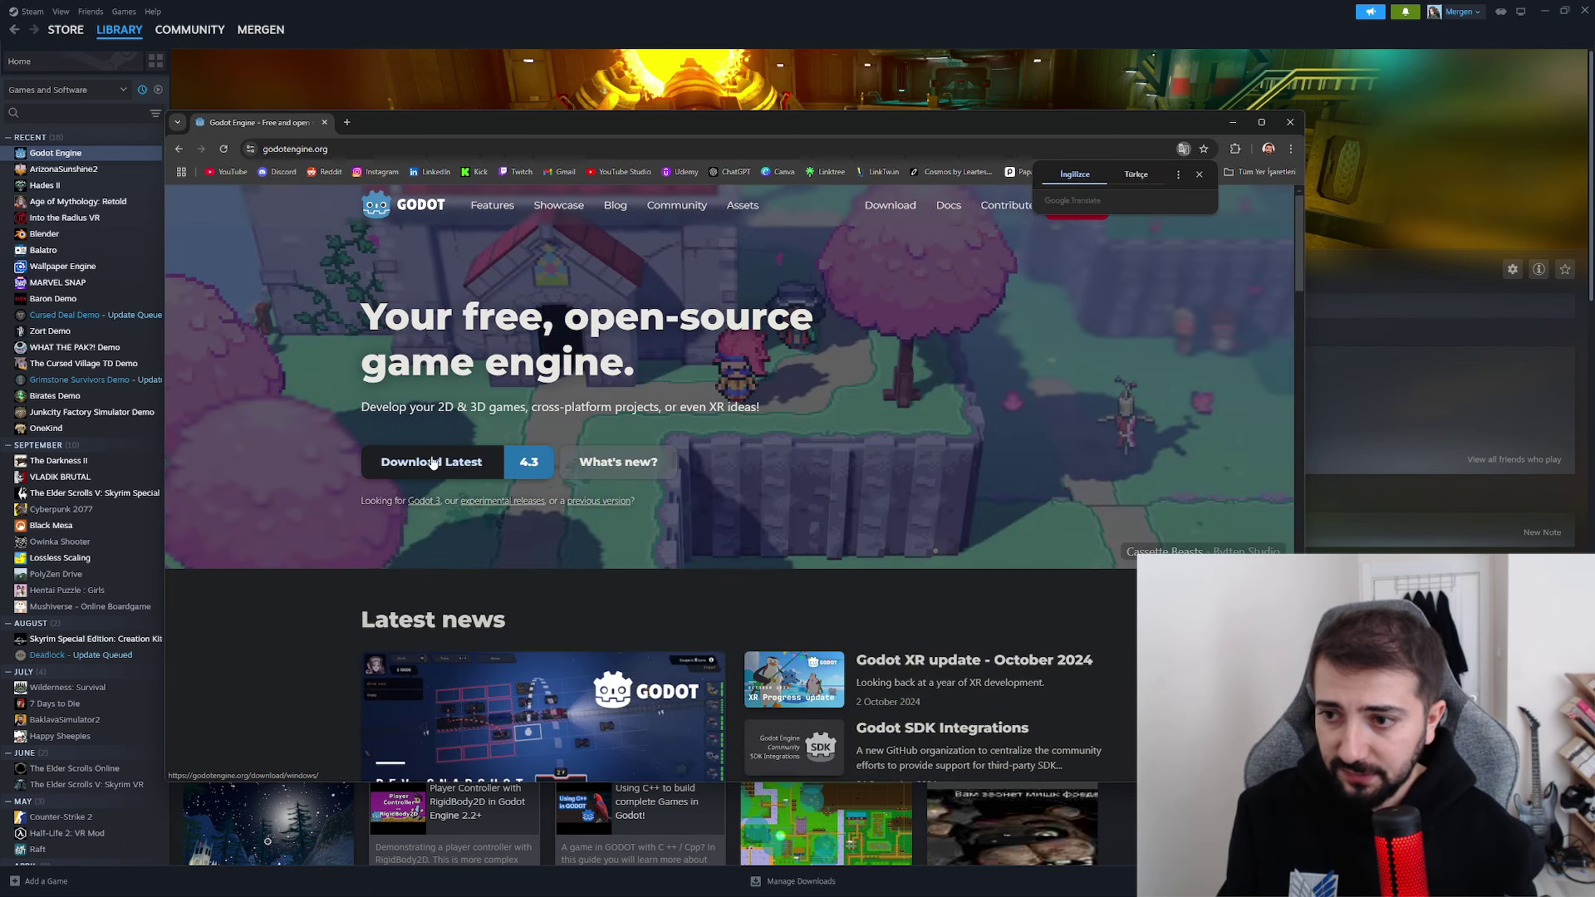
left_click(429, 466)
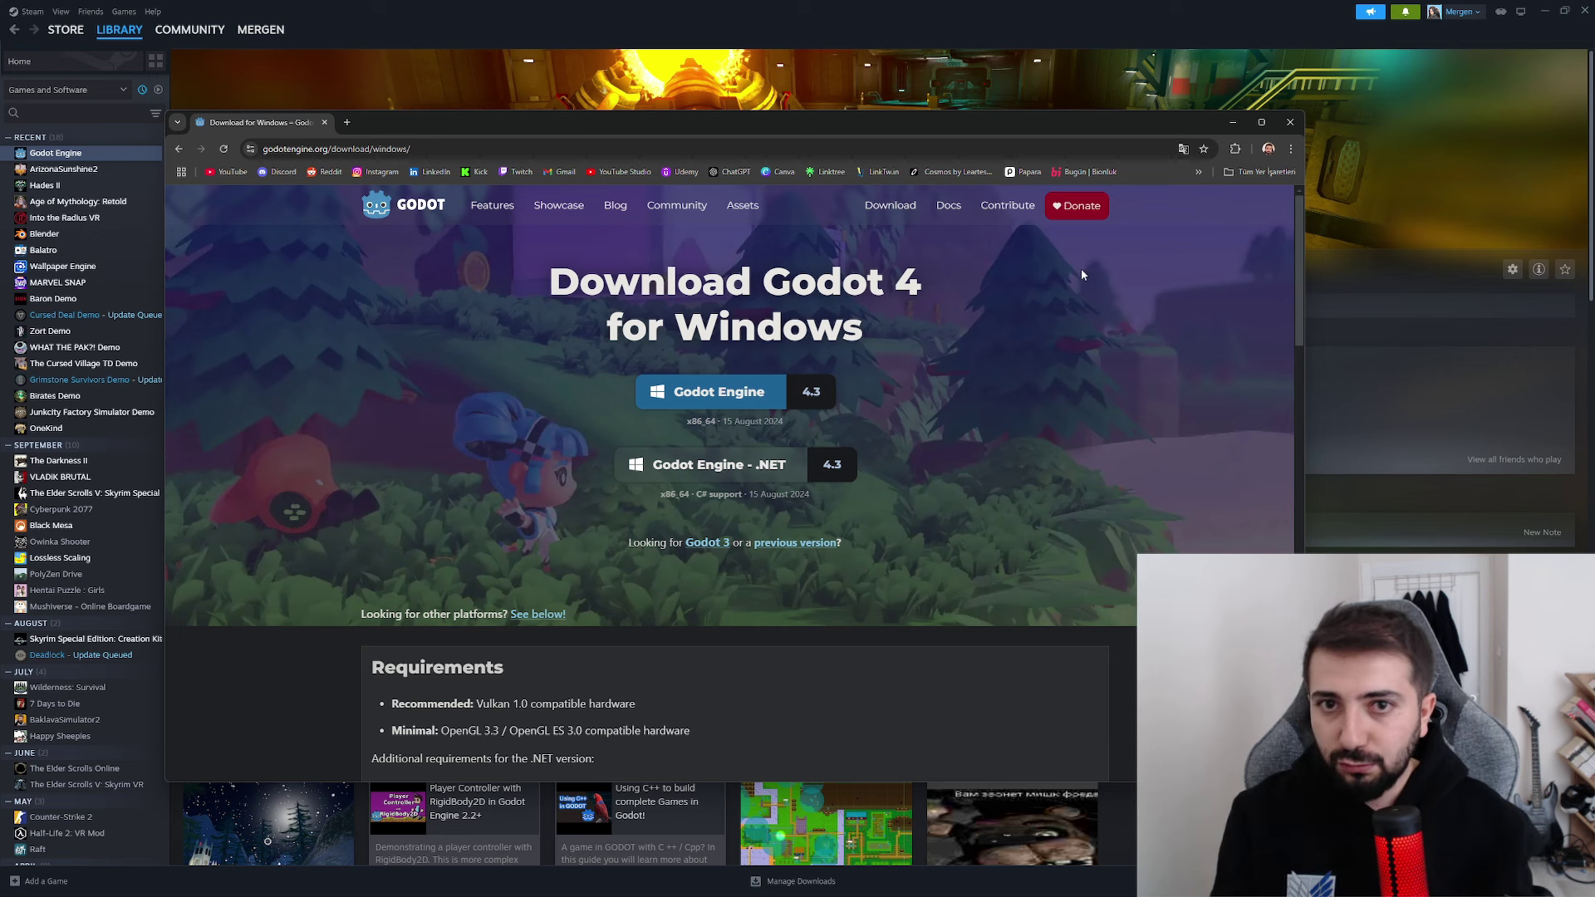
left_click(1290, 122)
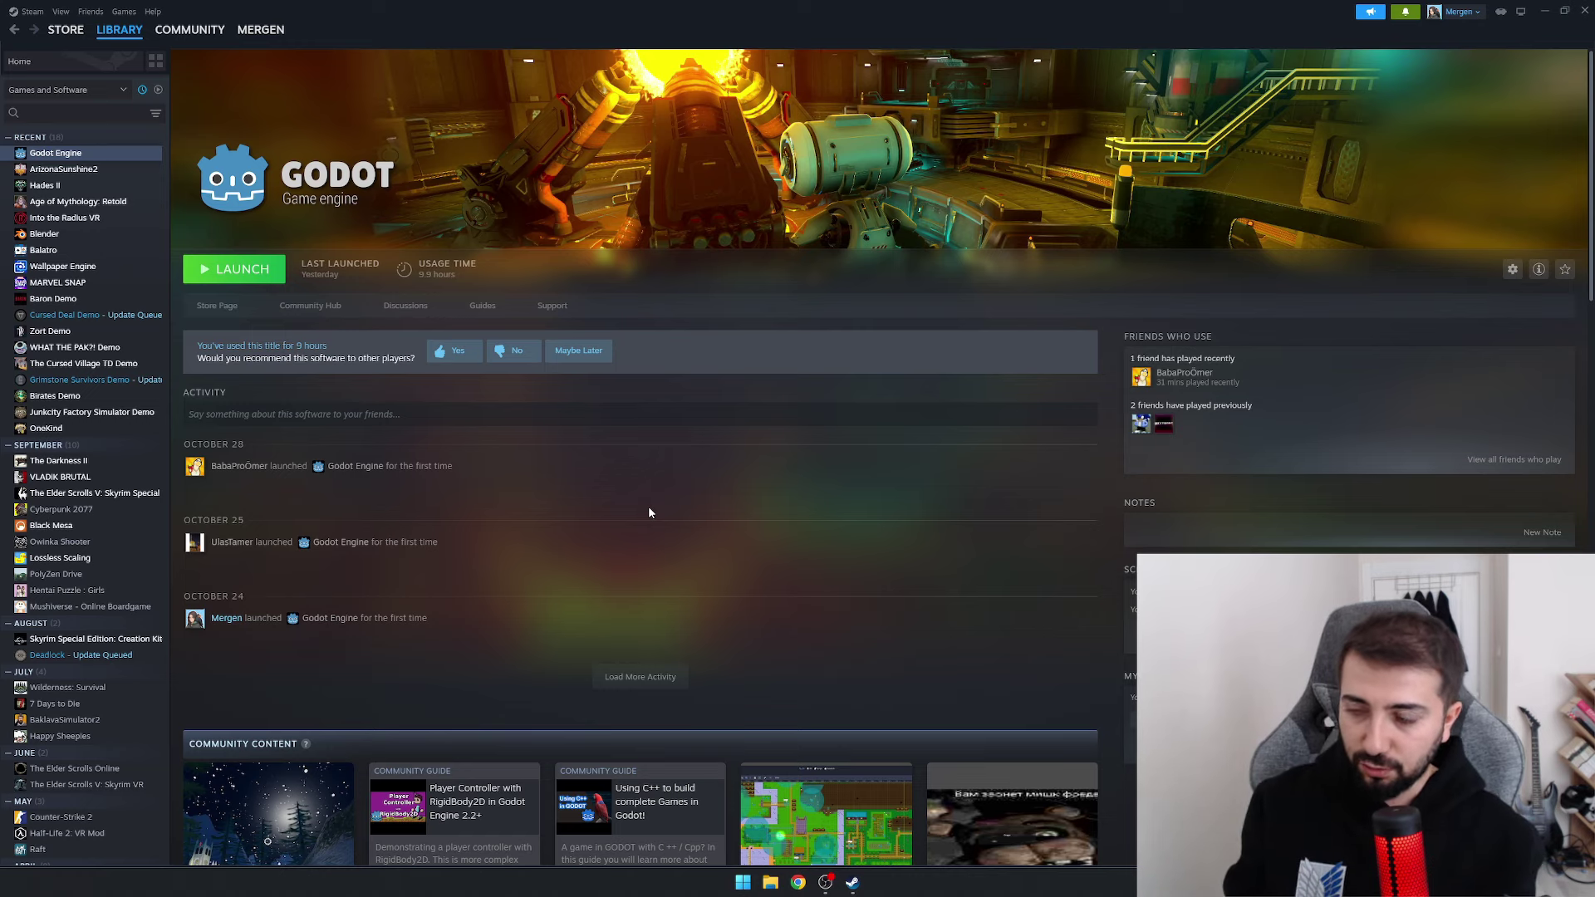
Launch Godot from Steam and start a new project from the Project Manager
left_click(234, 268)
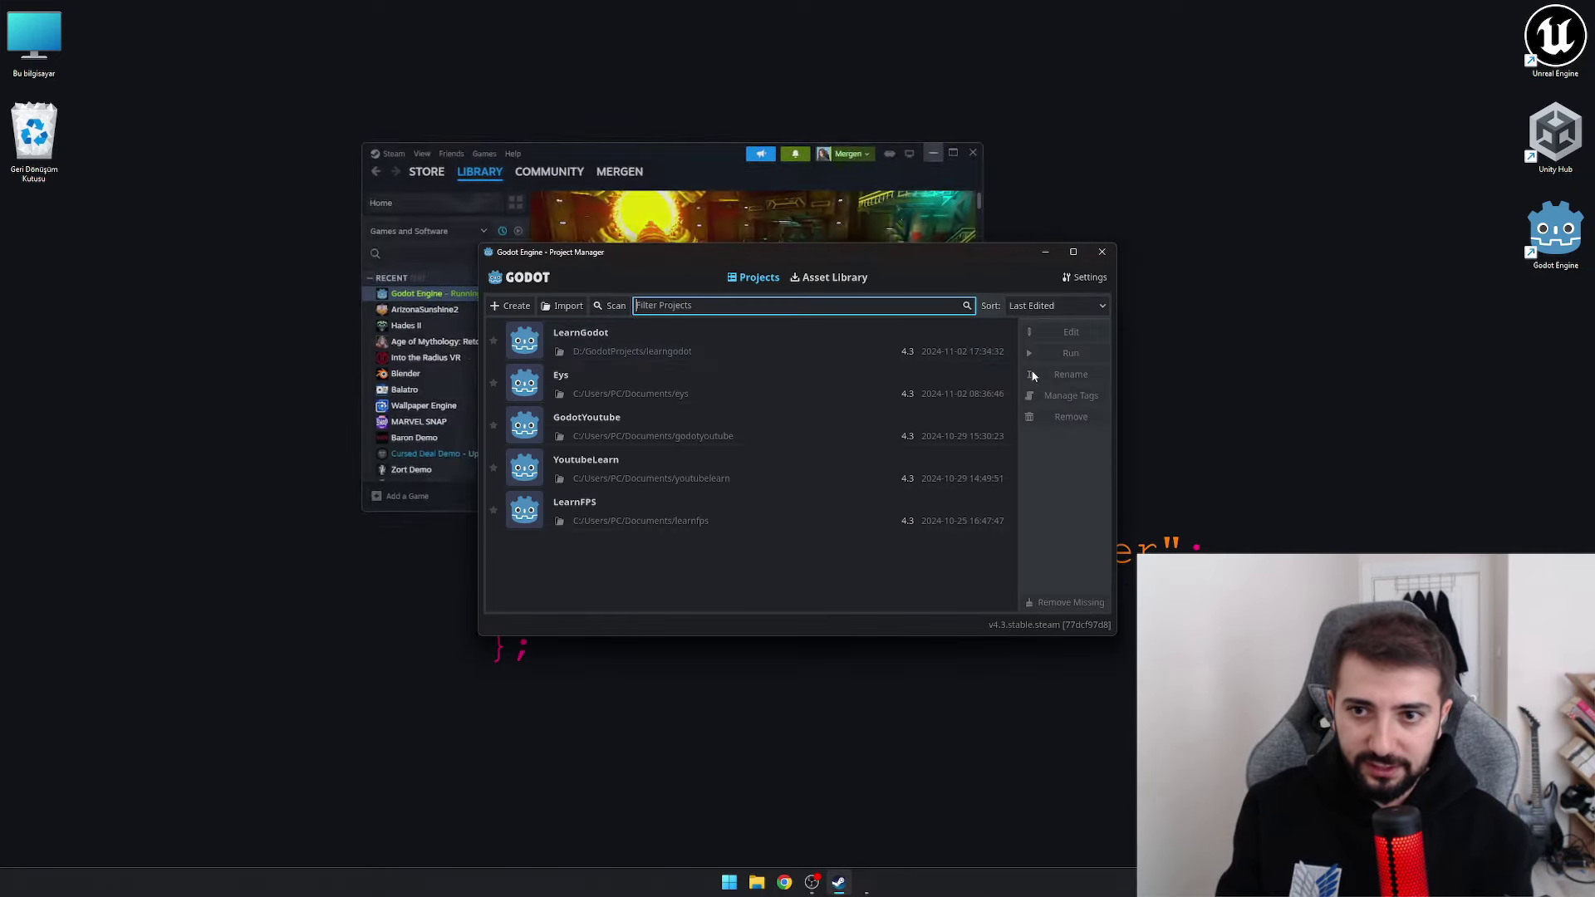
left_click(937, 152)
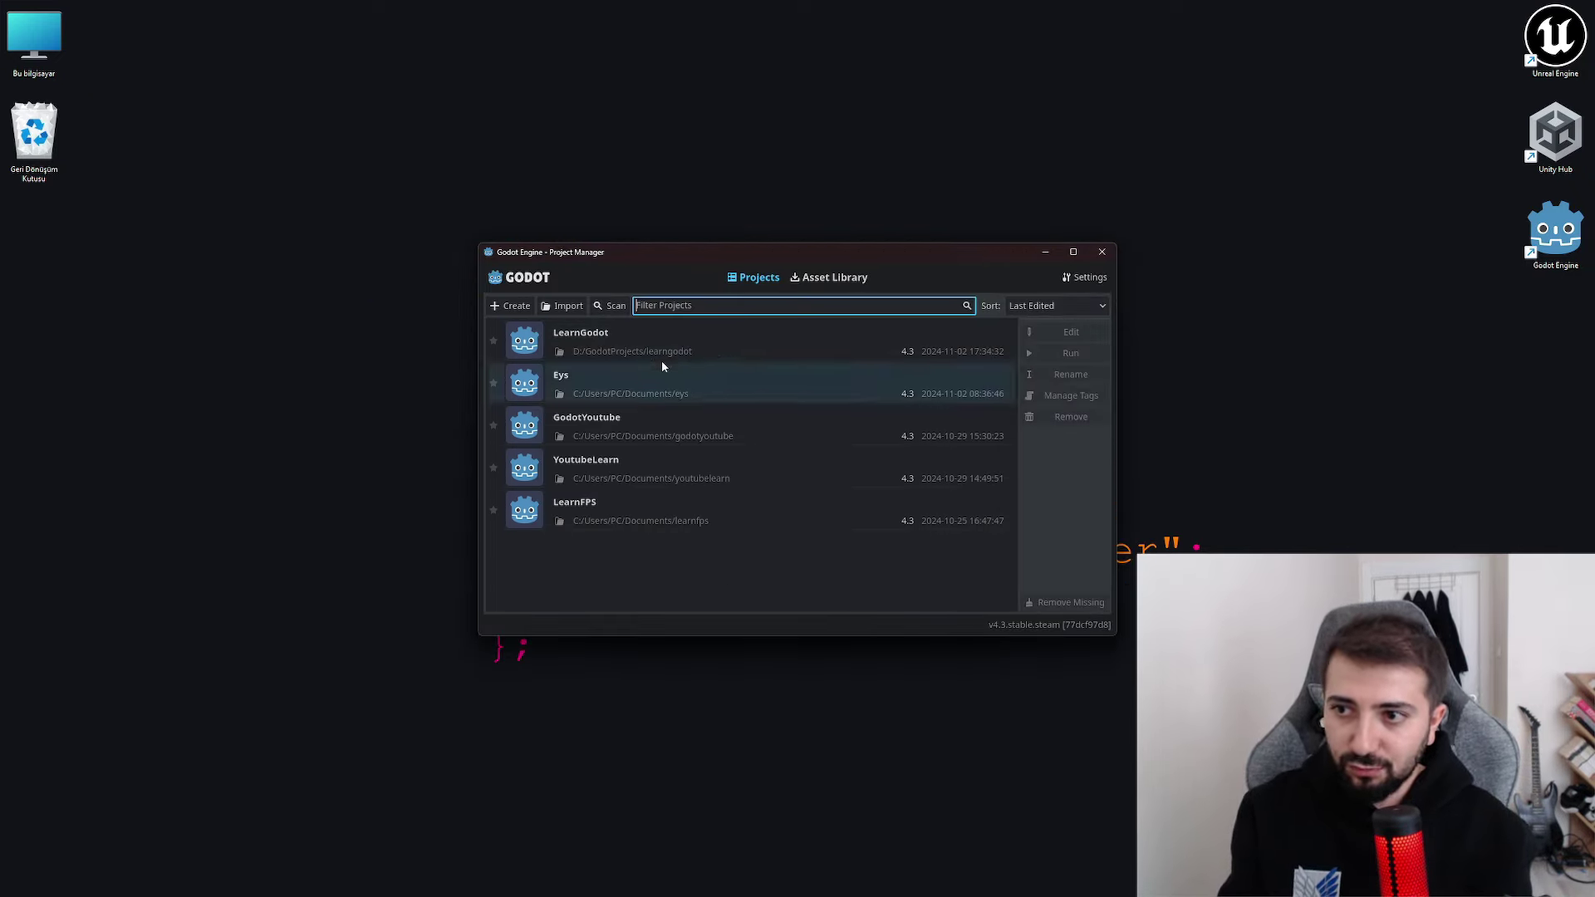
left_click(856, 356)
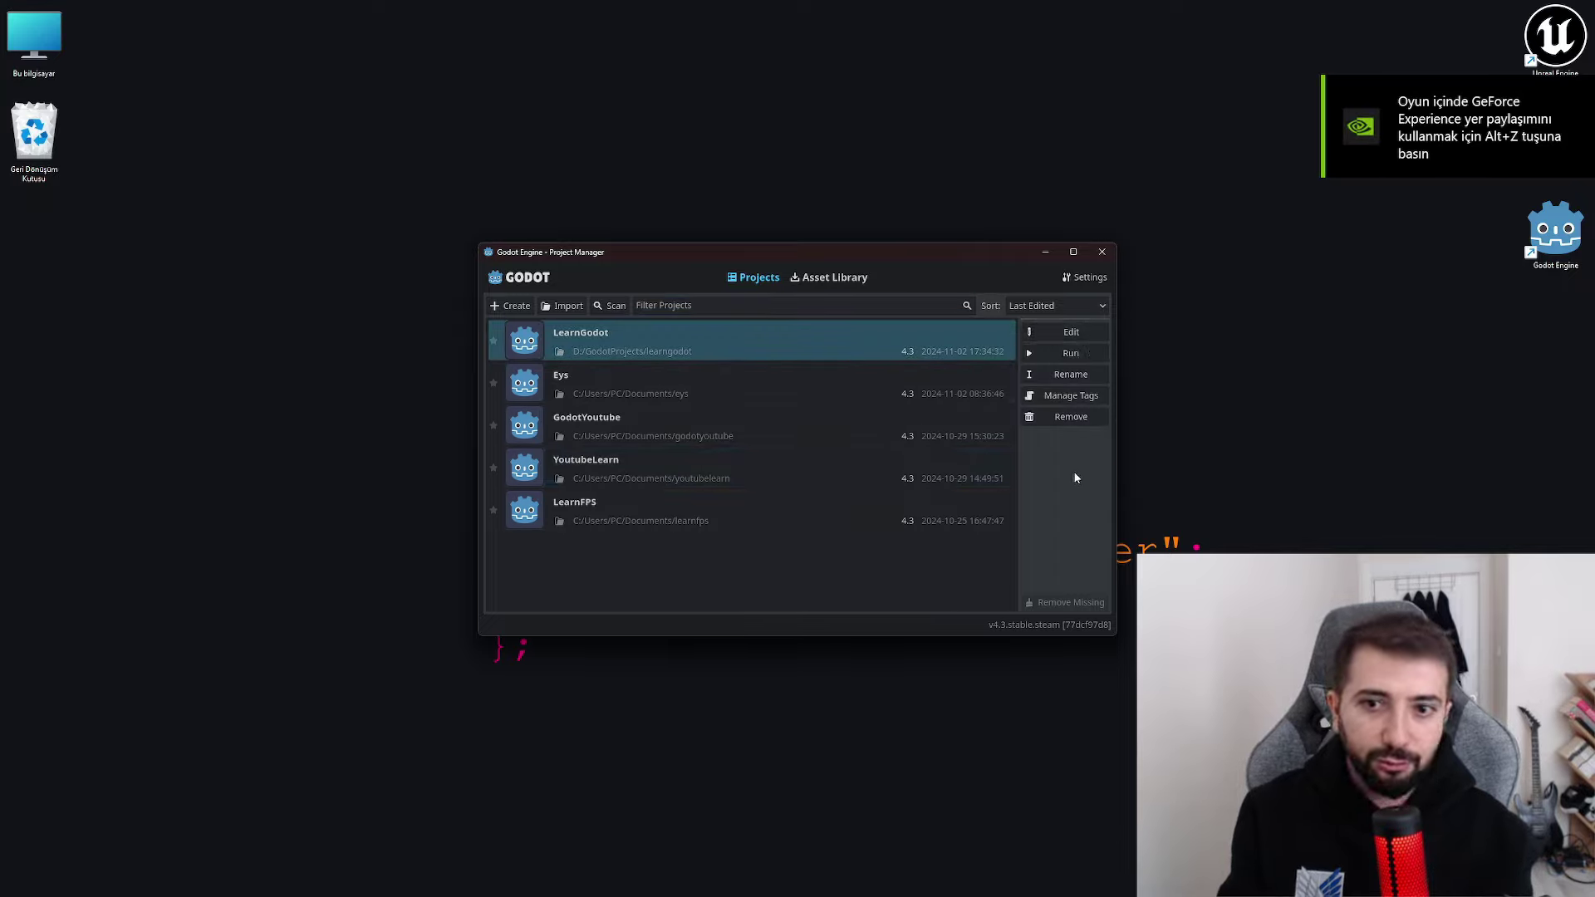
left_click(526, 308)
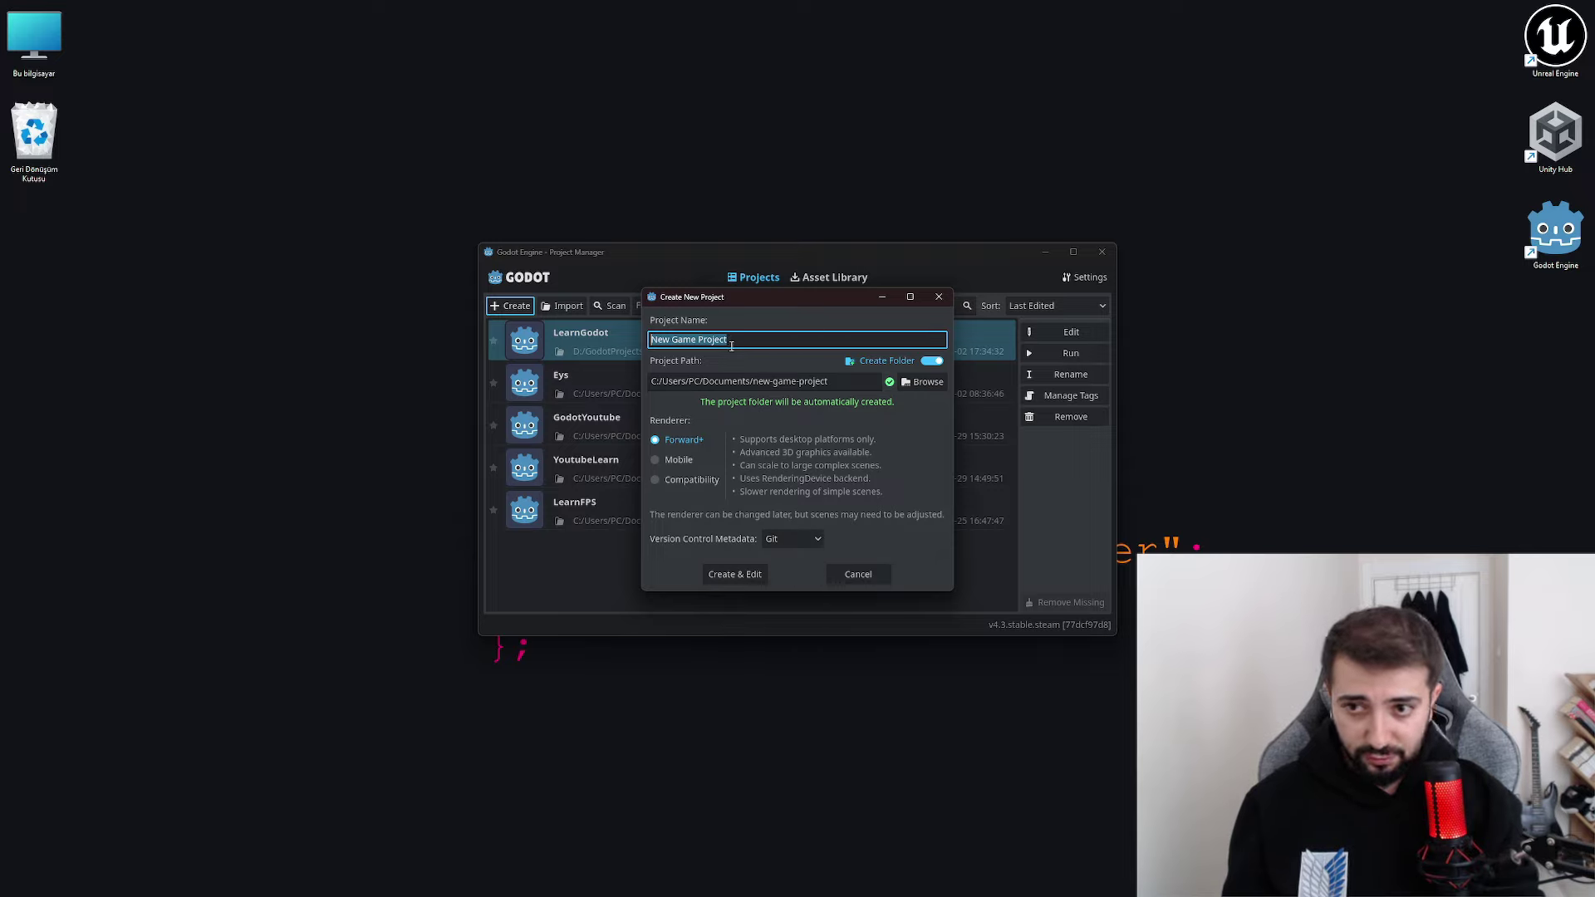
Create a project named Test with the Forward+ renderer and open it in the editor
left_click(696, 482)
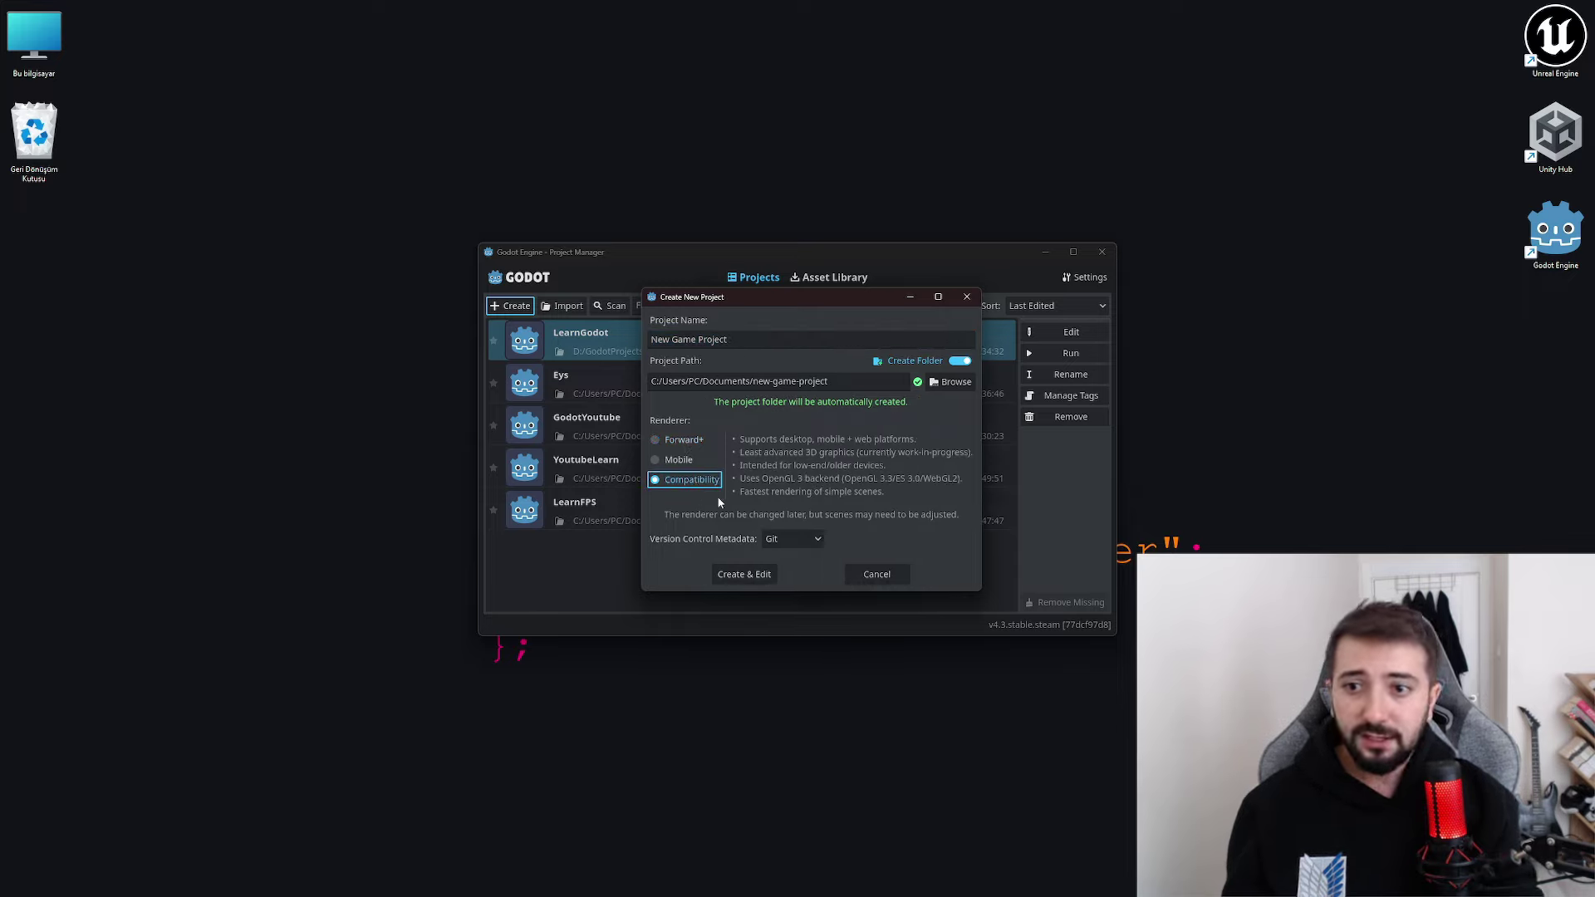
left_click(670, 469)
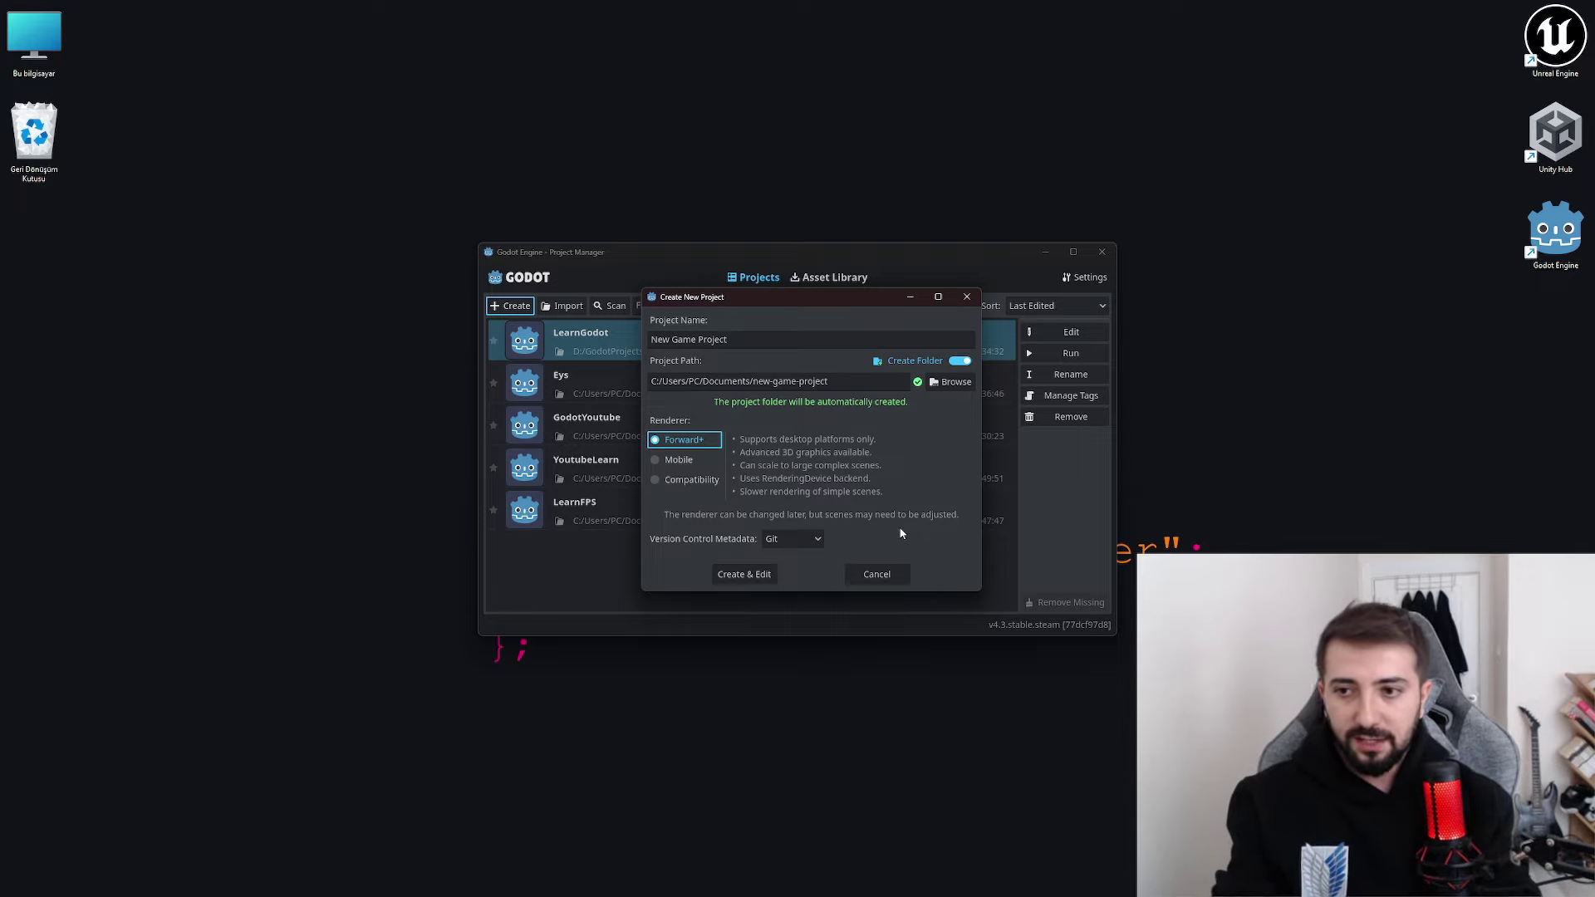
triple_click(730, 347)
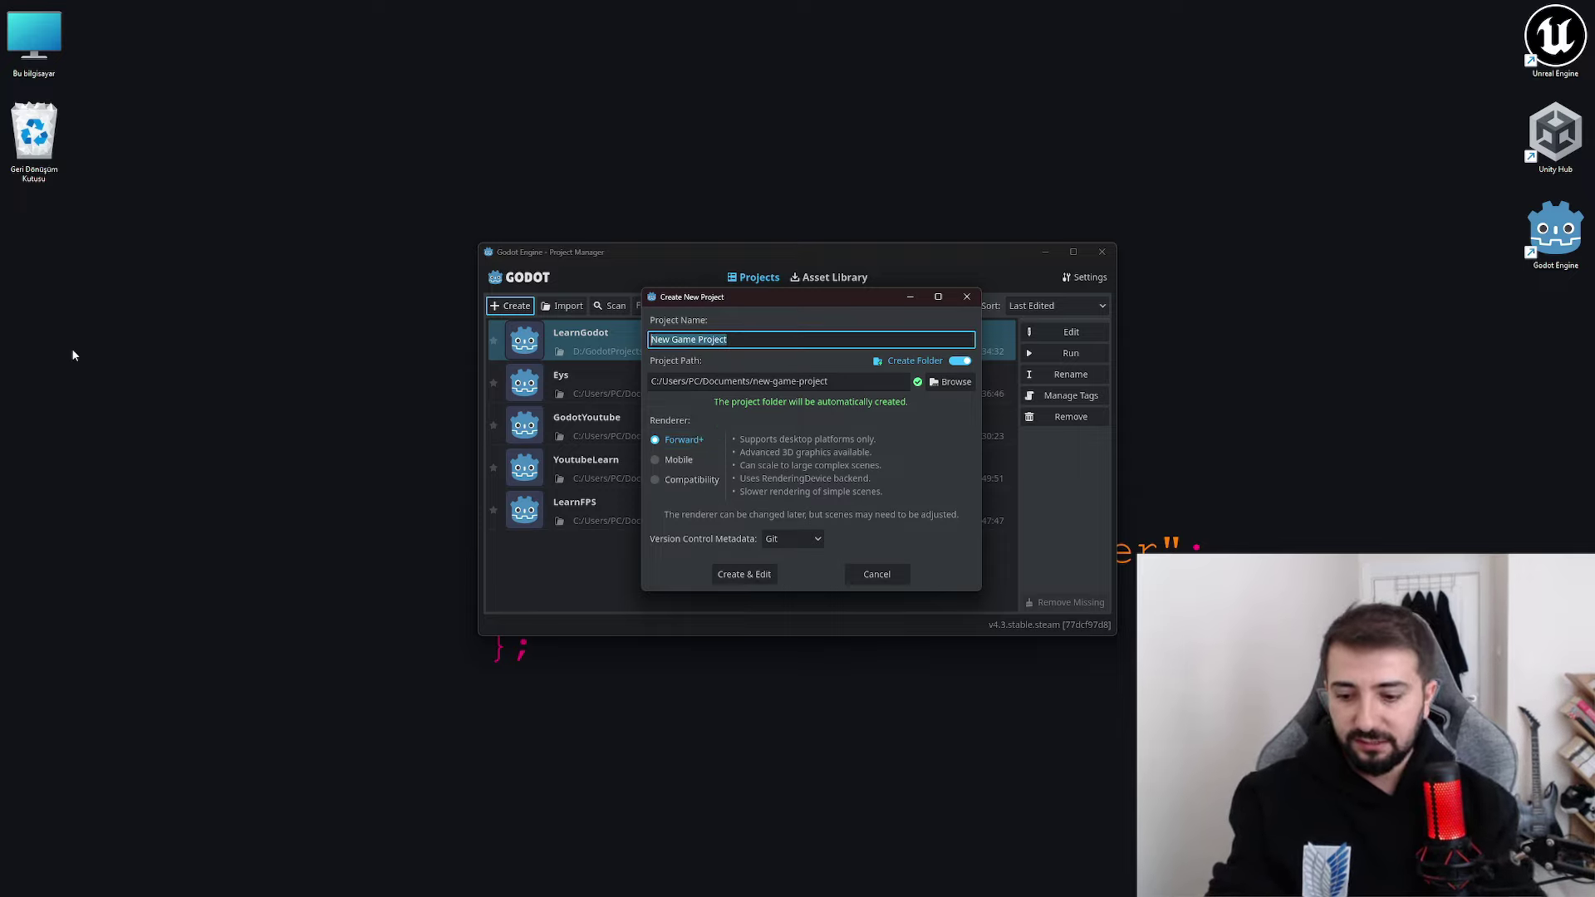
type("Test")
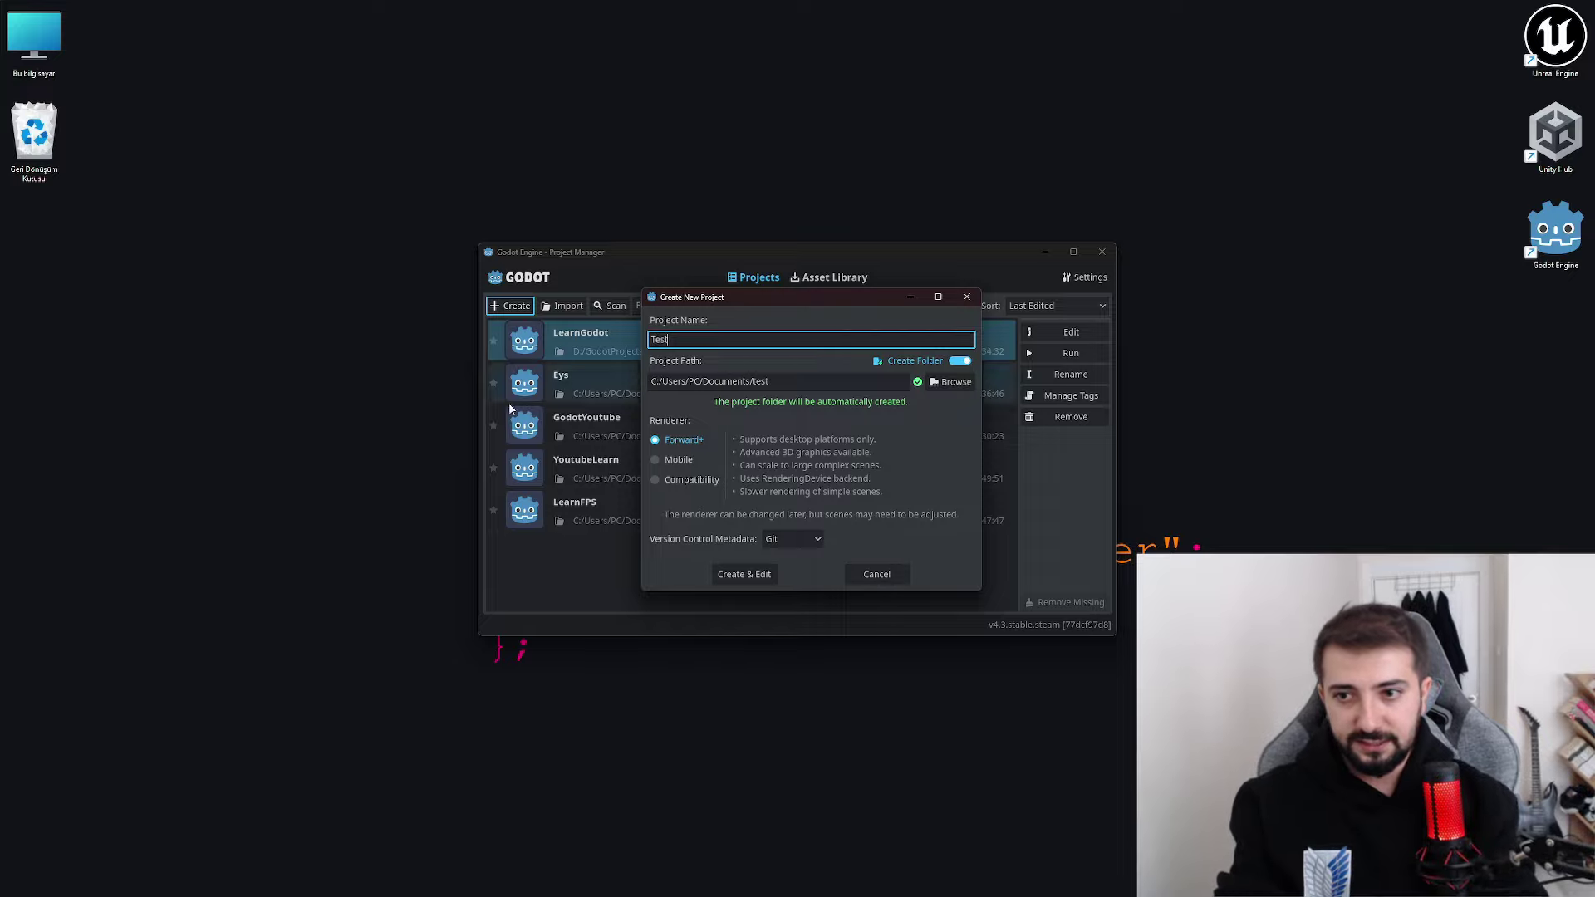
left_click(772, 568)
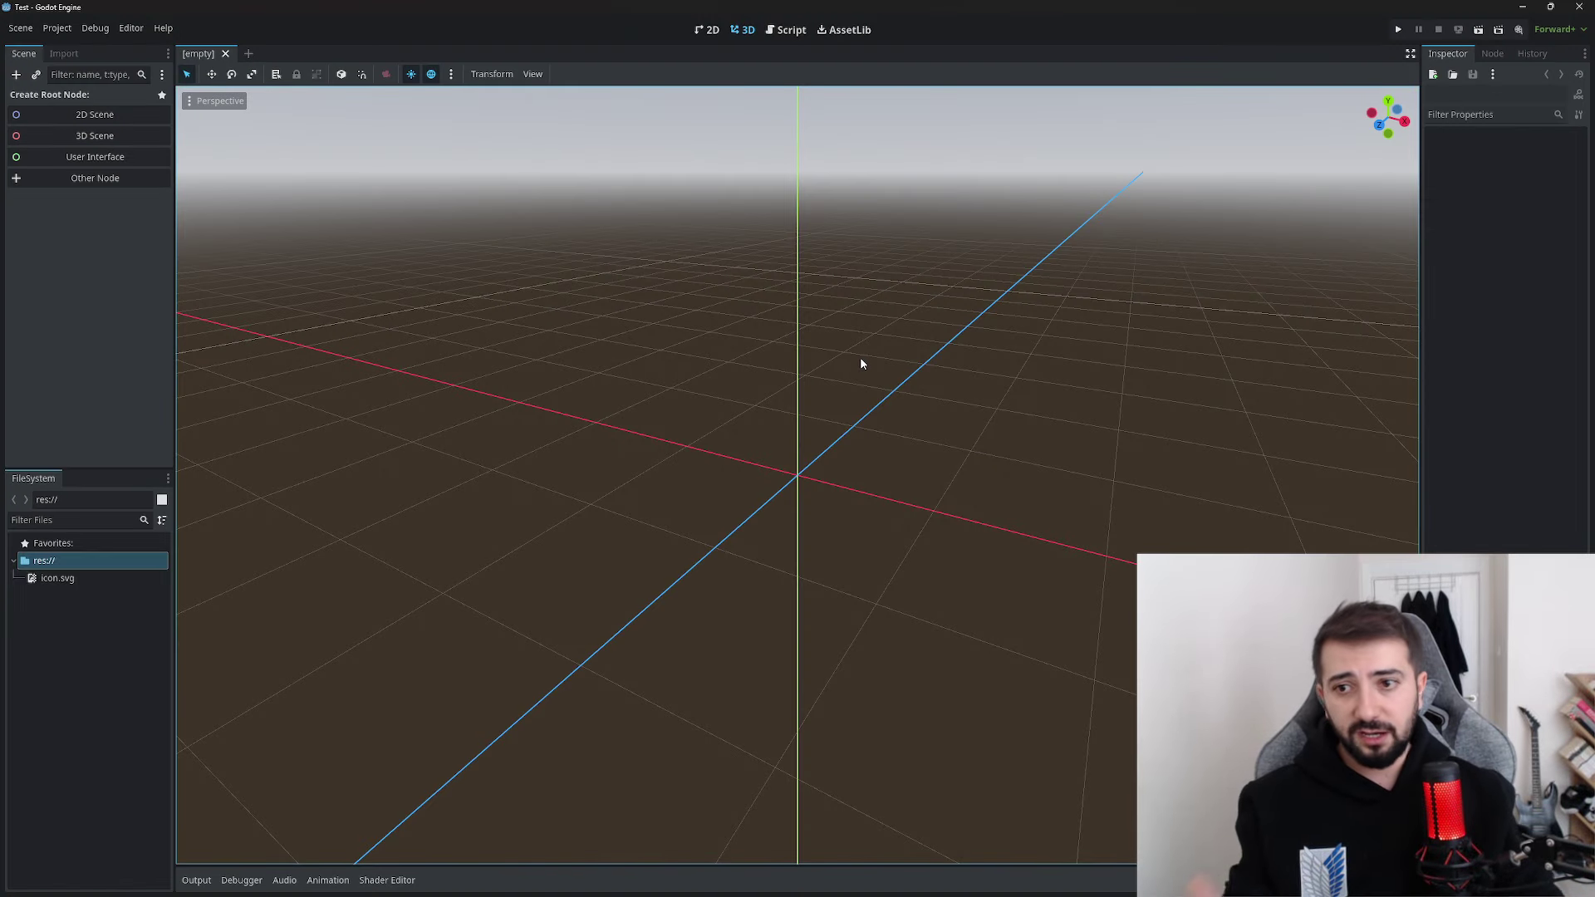
Orbit the 3D viewport around the empty scene's grid and origin
right_click_drag(1220, 239, 984, 497)
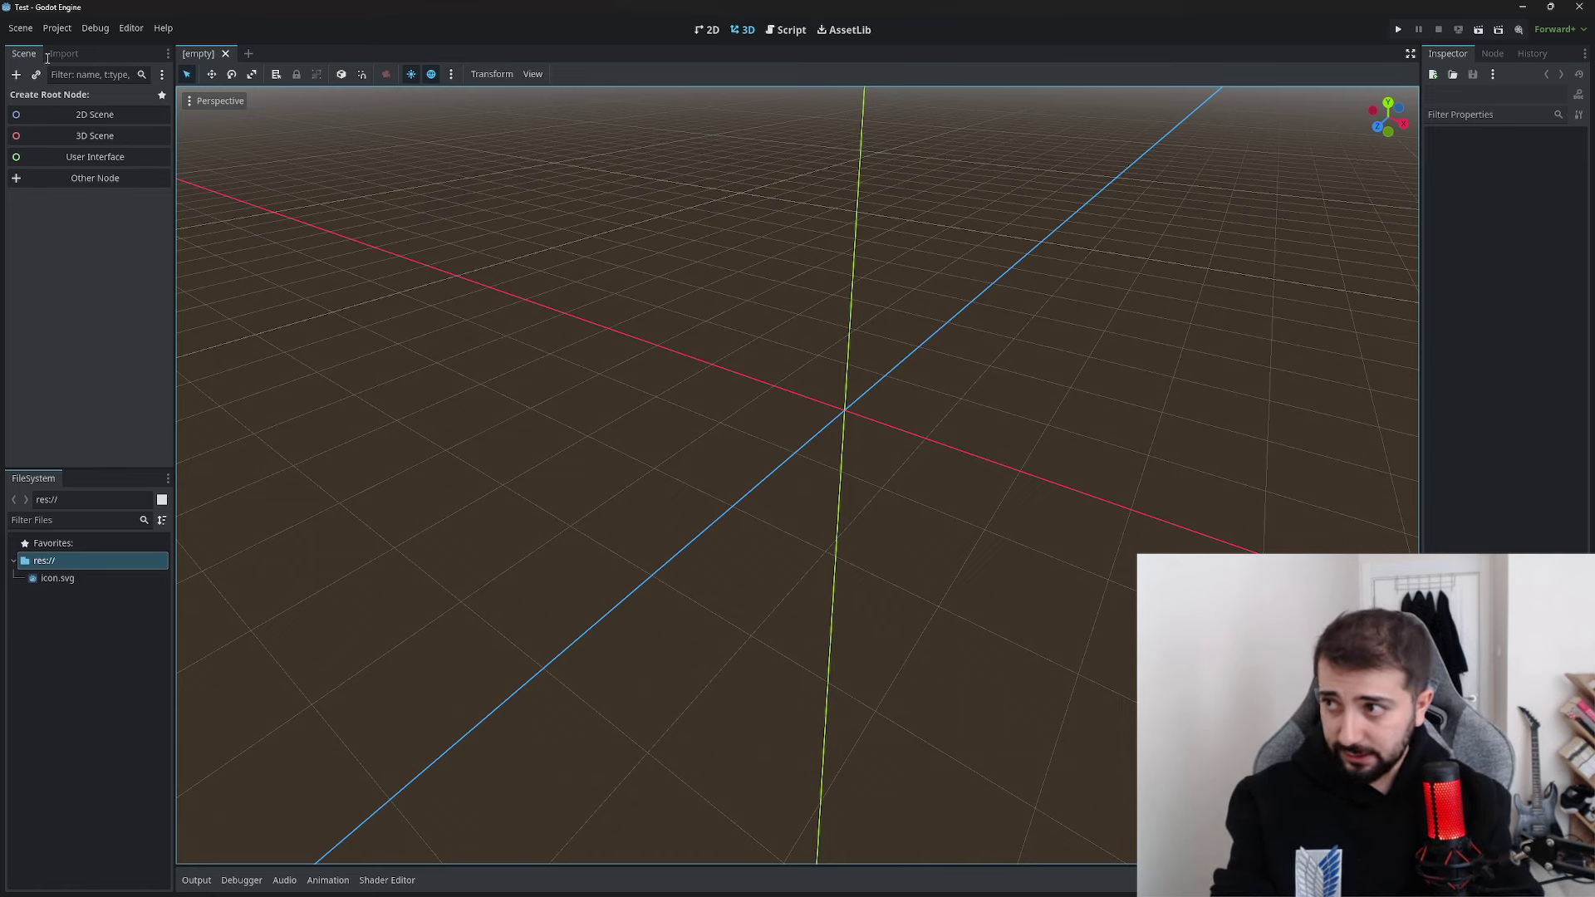
right_click_drag(875, 499, 912, 450)
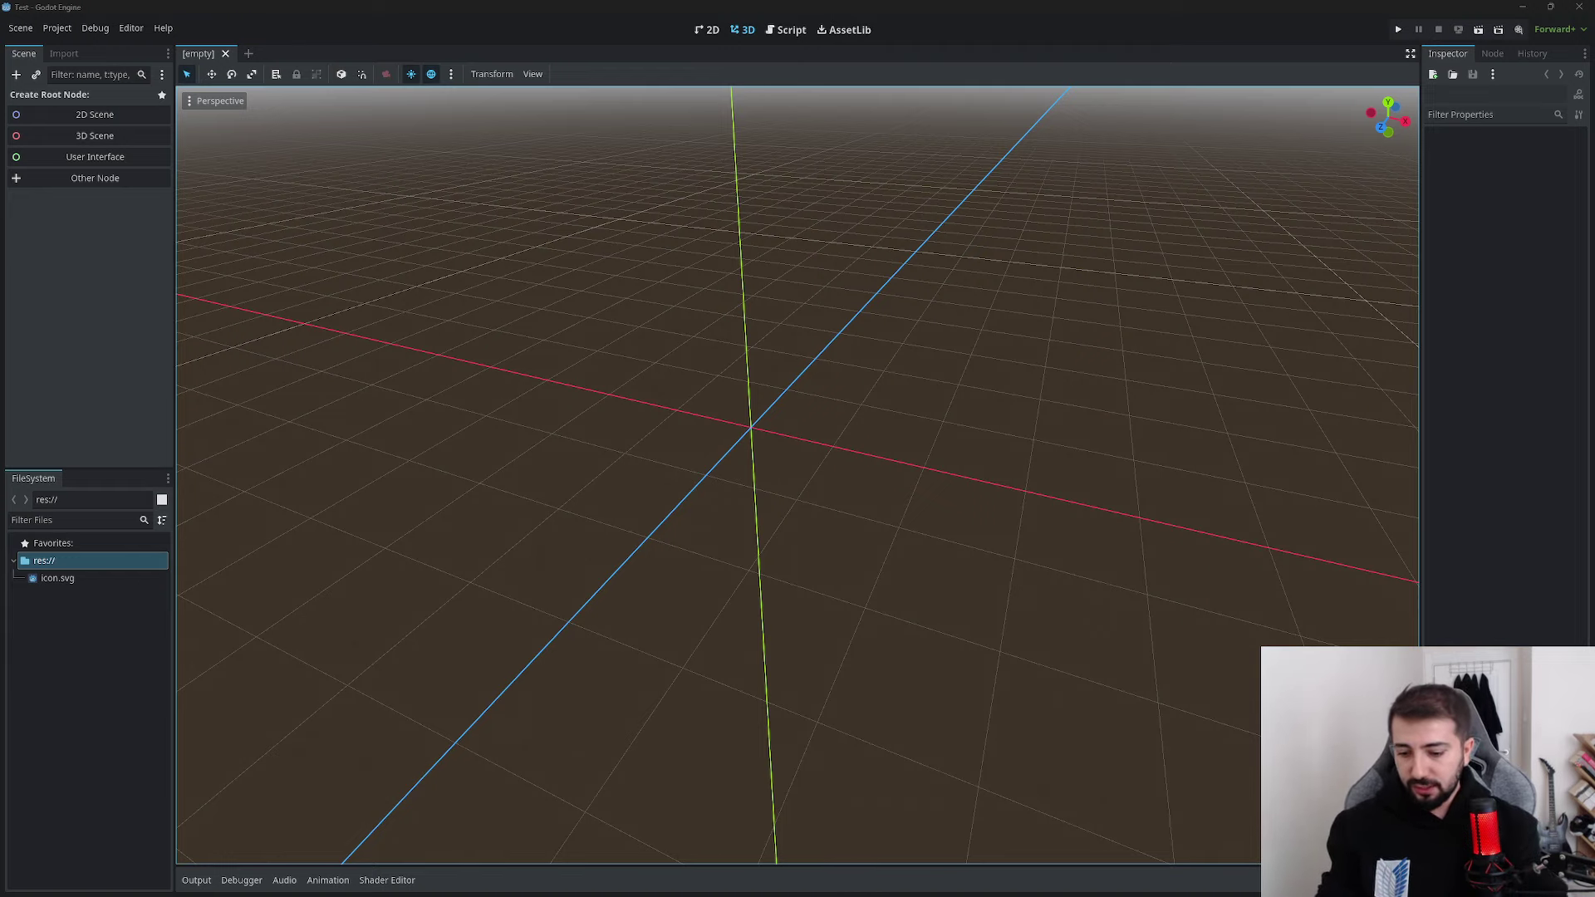
key("super")
Open Paint maximized with a black-filled canvas and a thicker white pencil
type("paint")
key("Return")
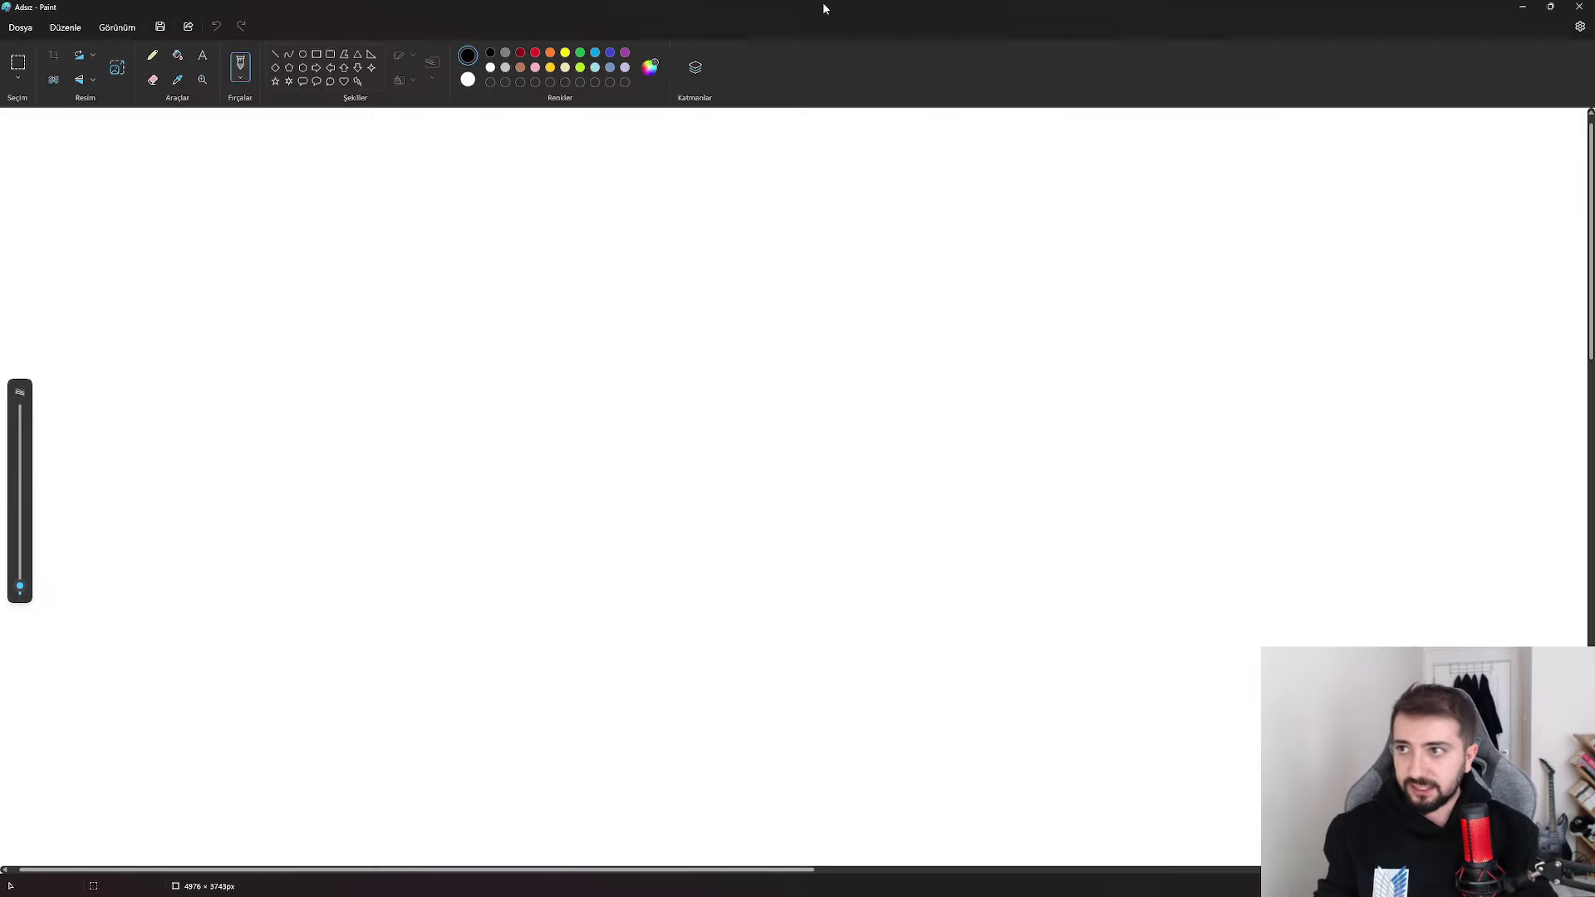
left_click(177, 55)
left_click(542, 376)
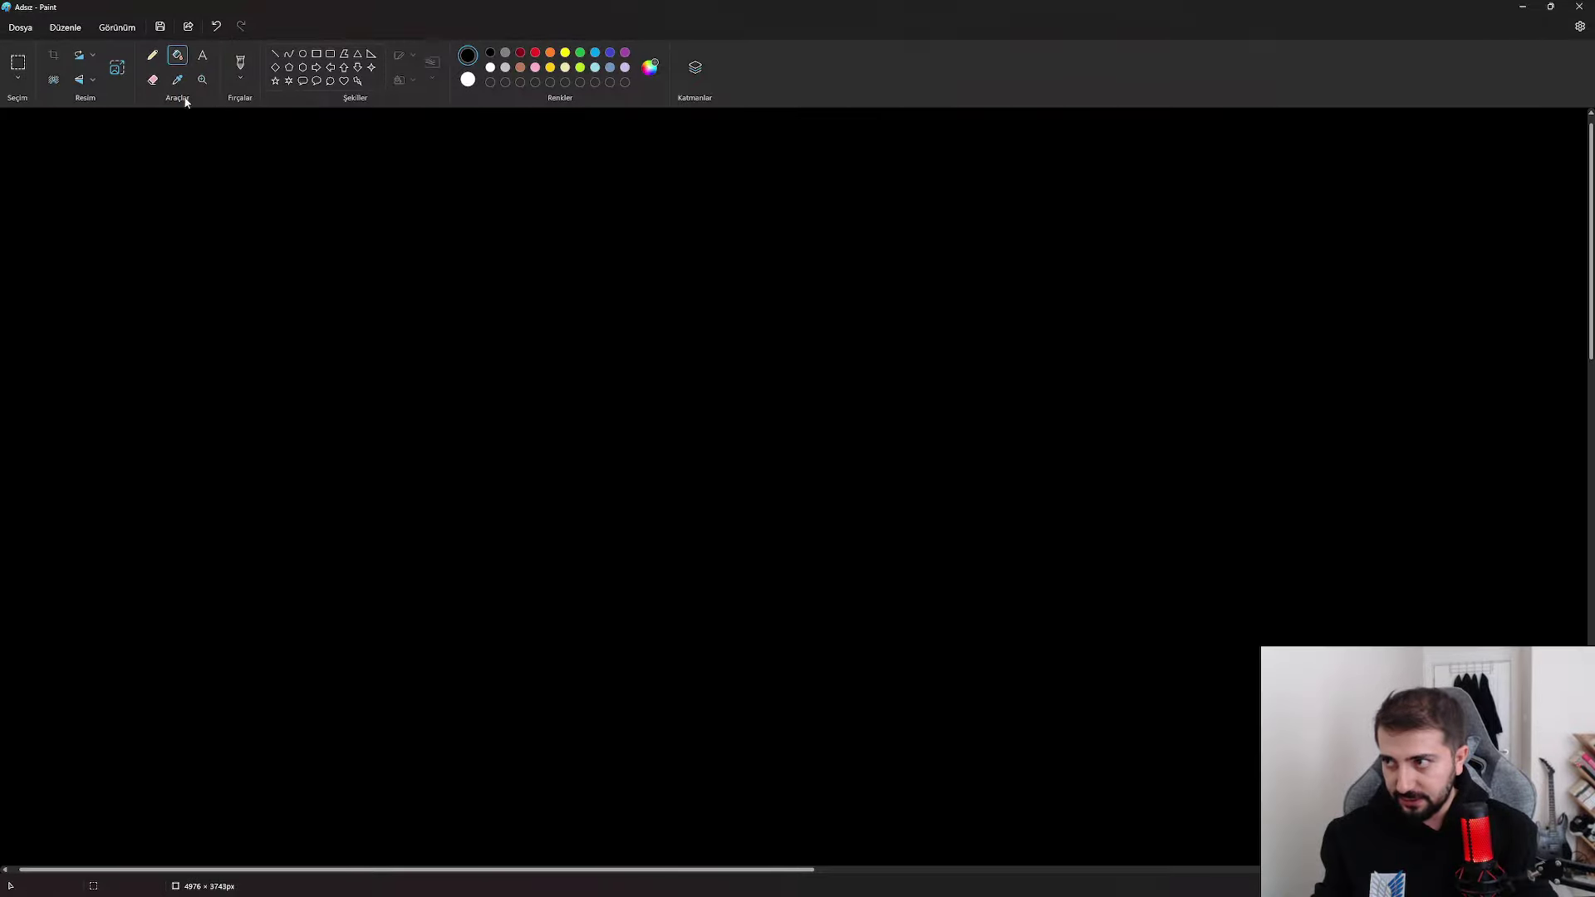
left_click(152, 55)
left_click_drag(20, 592, 20, 576)
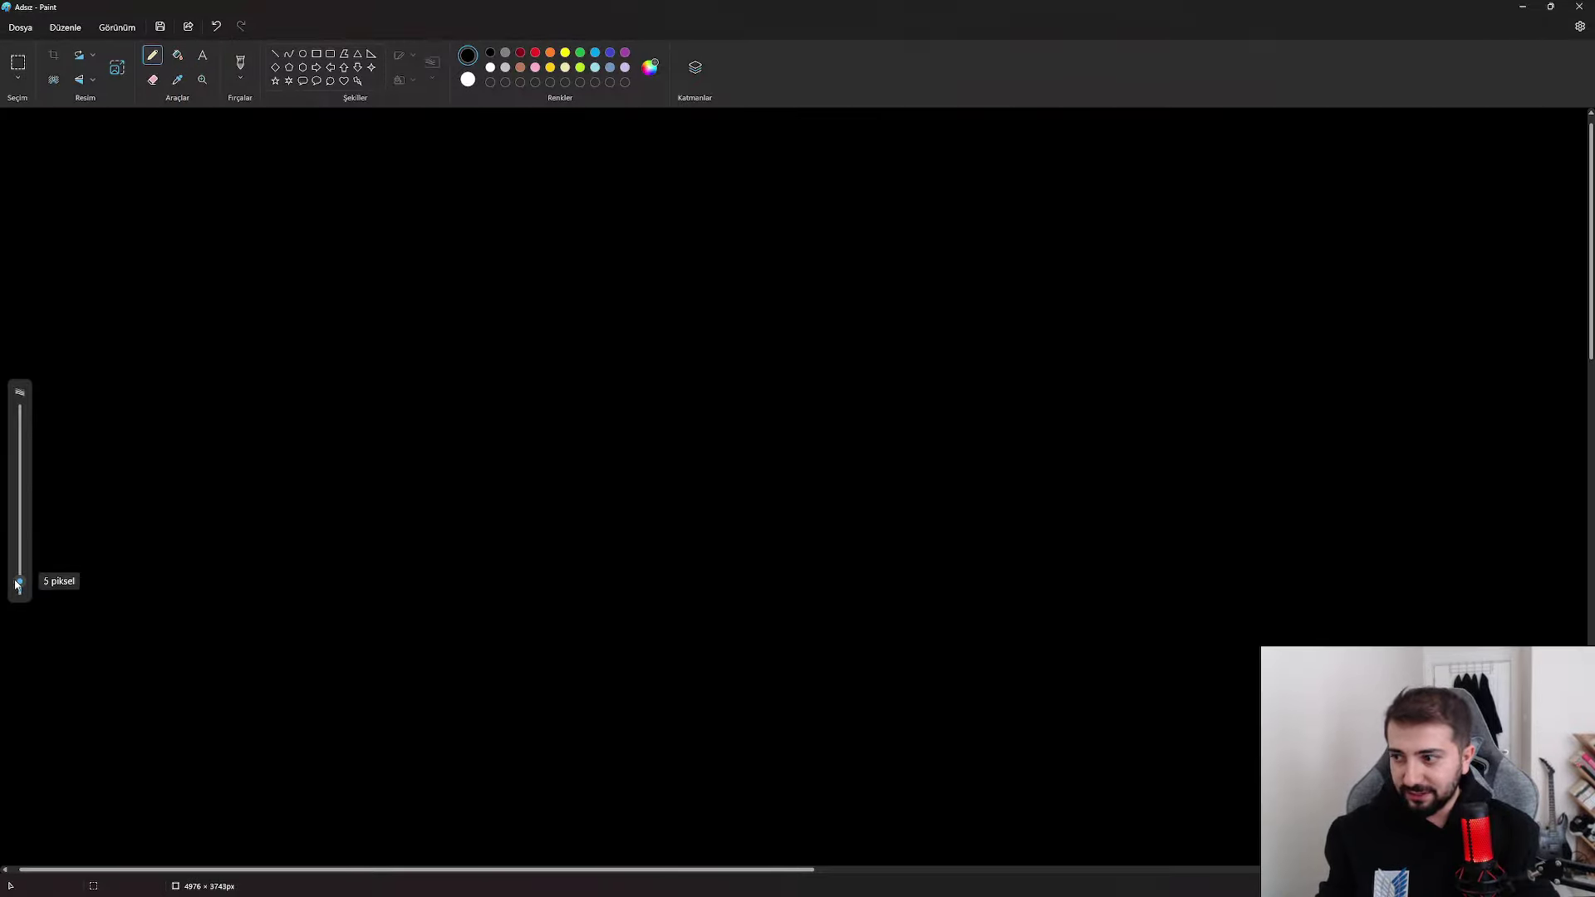
left_click(490, 67)
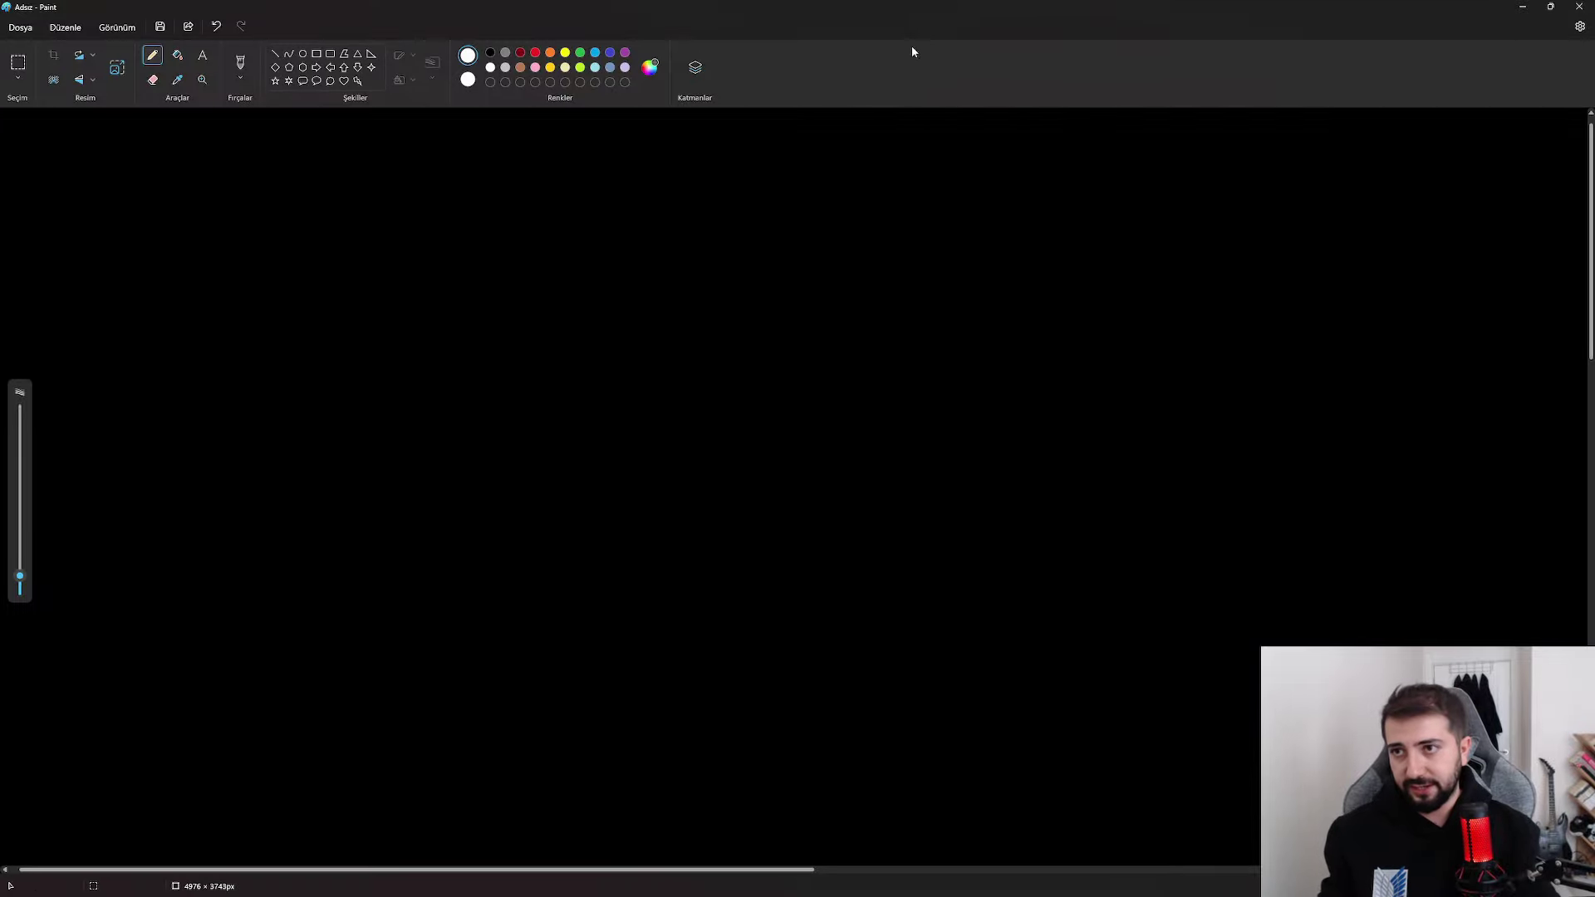
left_click_drag(910, 8, 827, 155)
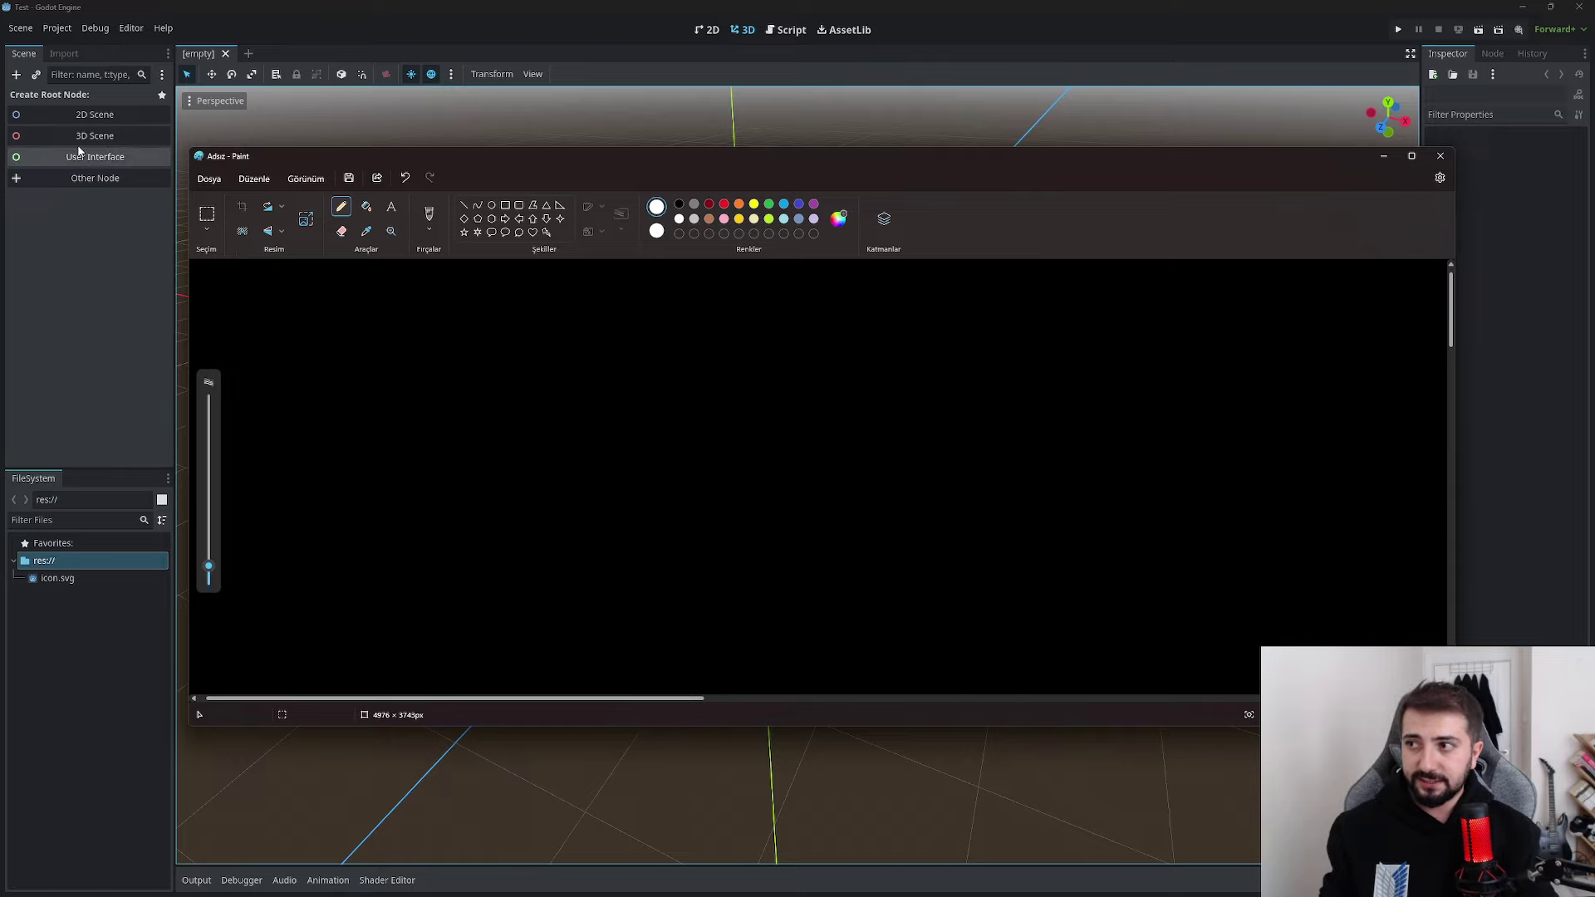
double_click(542, 153)
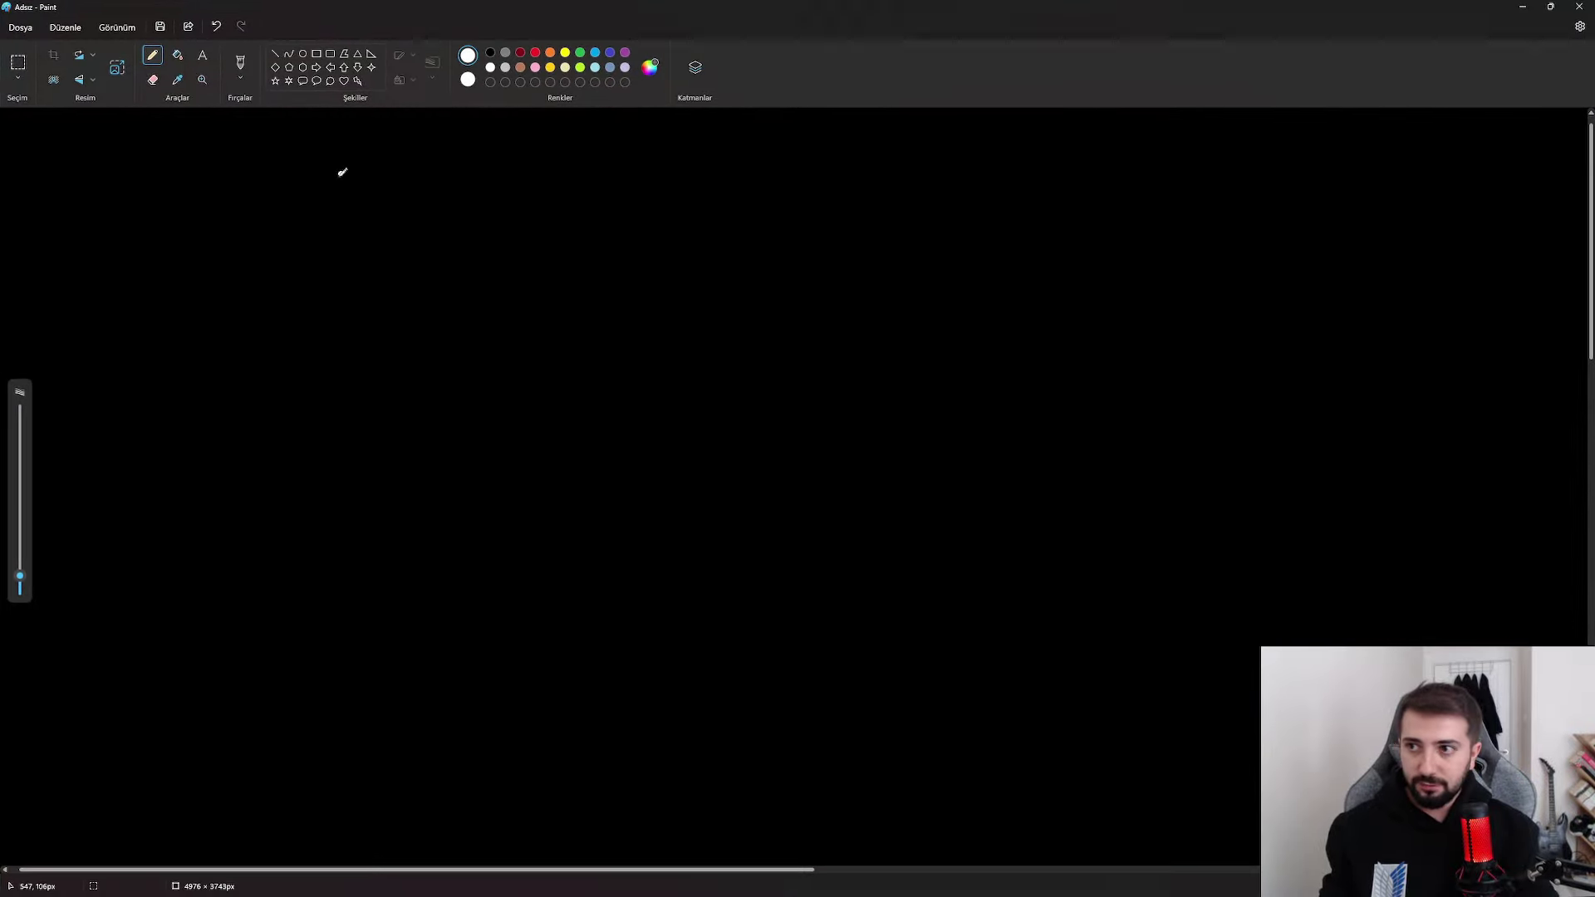
Sketch a Level-to-Player node hierarchy, then close Paint without saving
left_click_drag(334, 147, 340, 163)
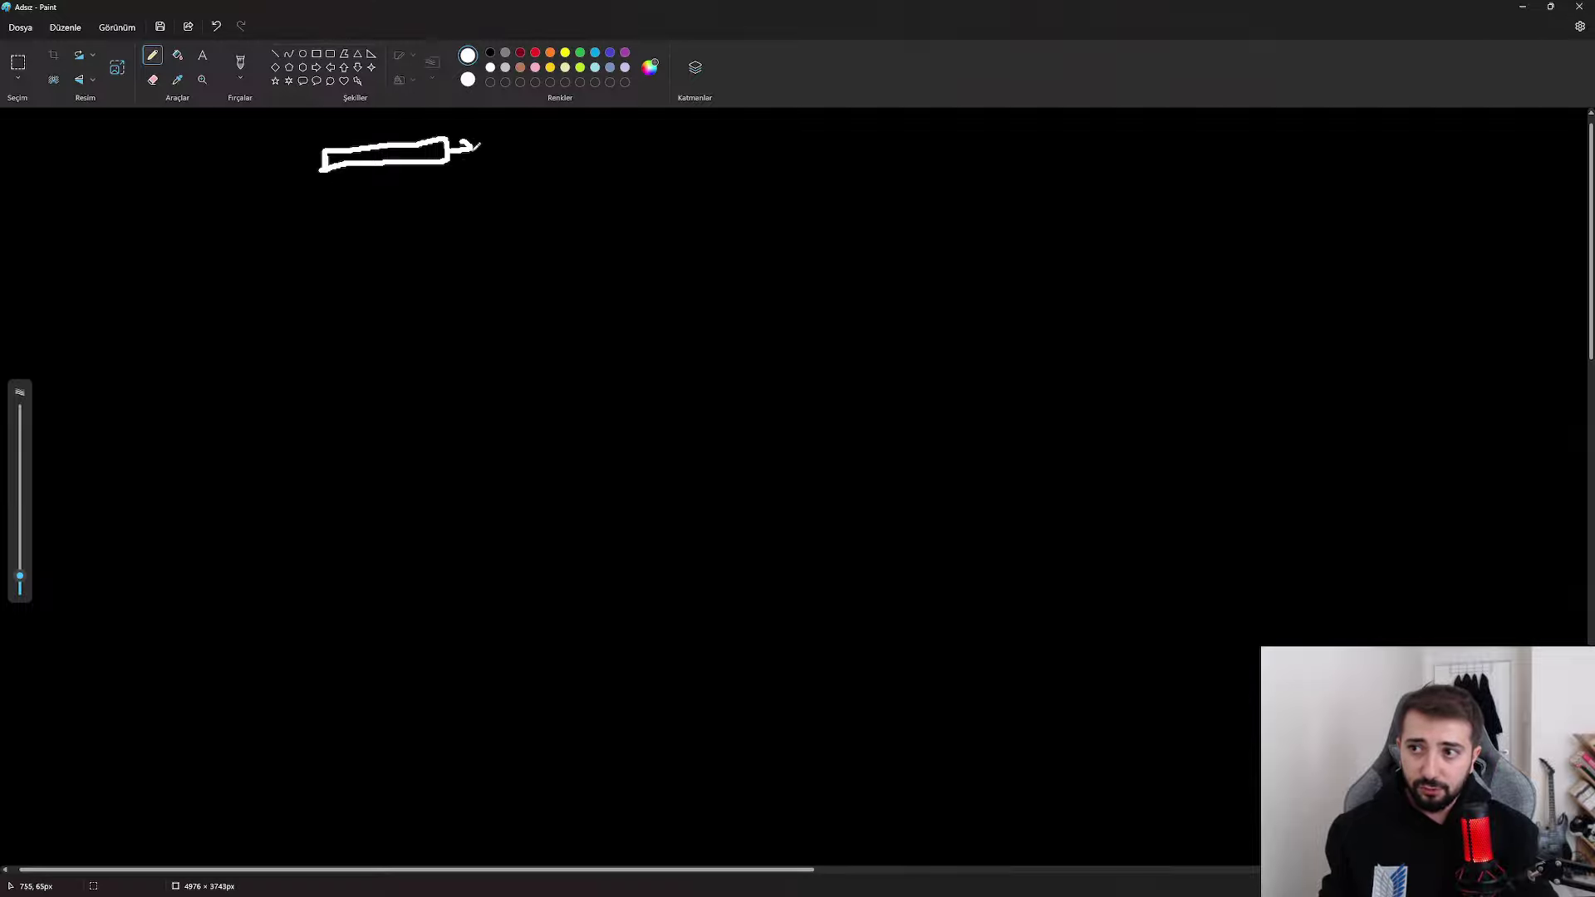
left_click_drag(477, 147, 463, 157)
mouse_move(488, 131)
left_mouse_down()
mouse_move(500, 156)
mouse_move(558, 141)
mouse_move(592, 162)
left_mouse_up()
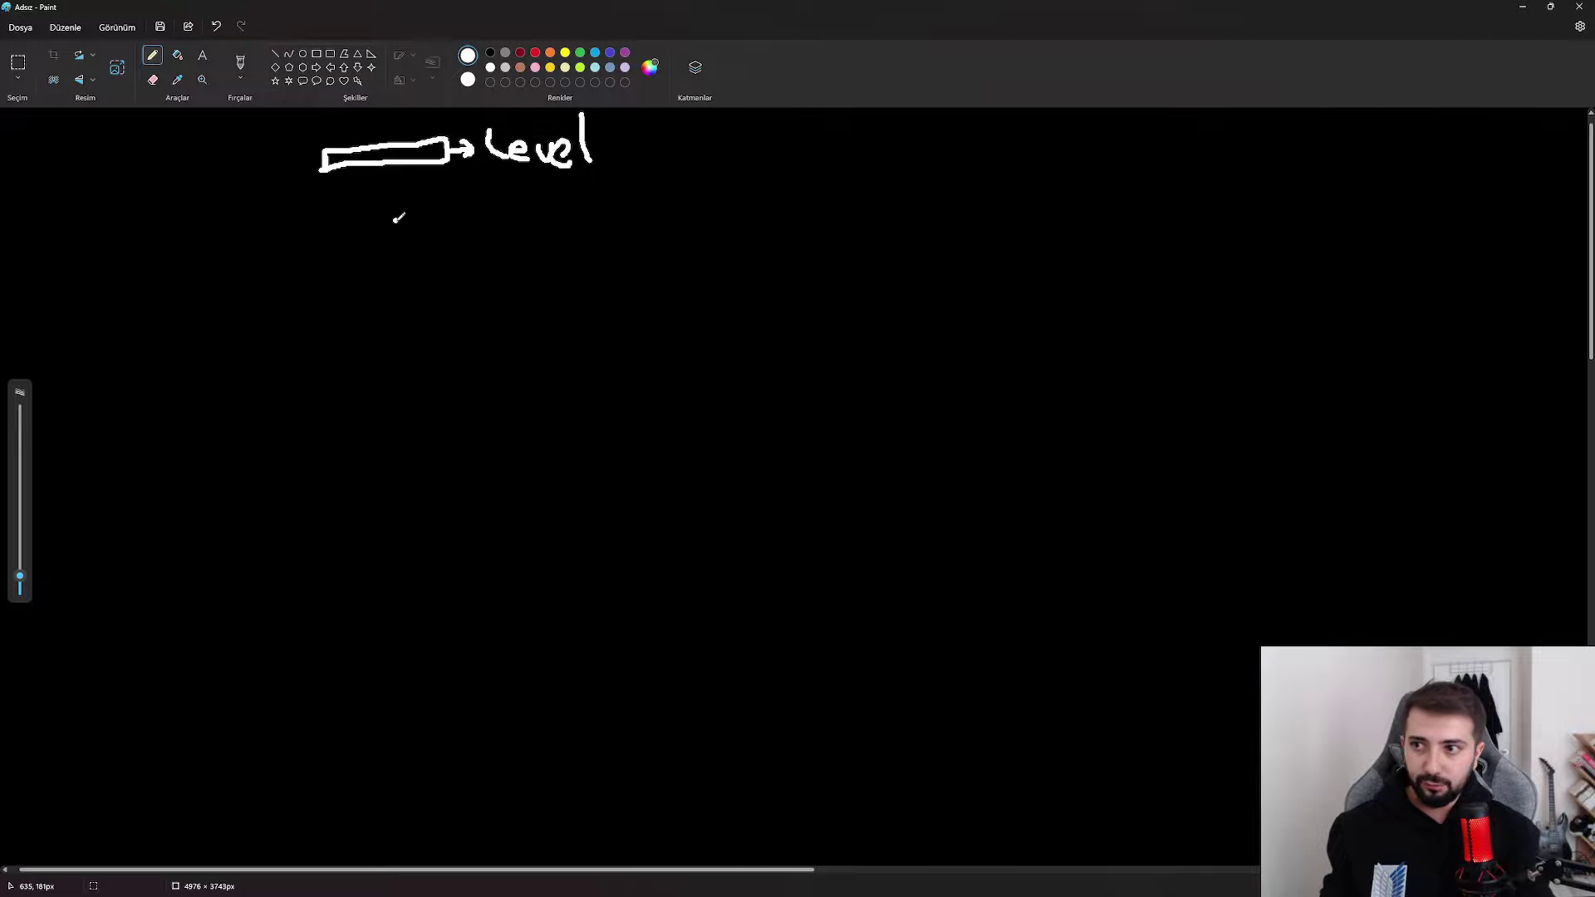
mouse_move(328, 162)
left_mouse_down()
mouse_move(360, 200)
mouse_move(337, 281)
mouse_move(366, 290)
mouse_move(344, 284)
mouse_move(373, 352)
left_mouse_up()
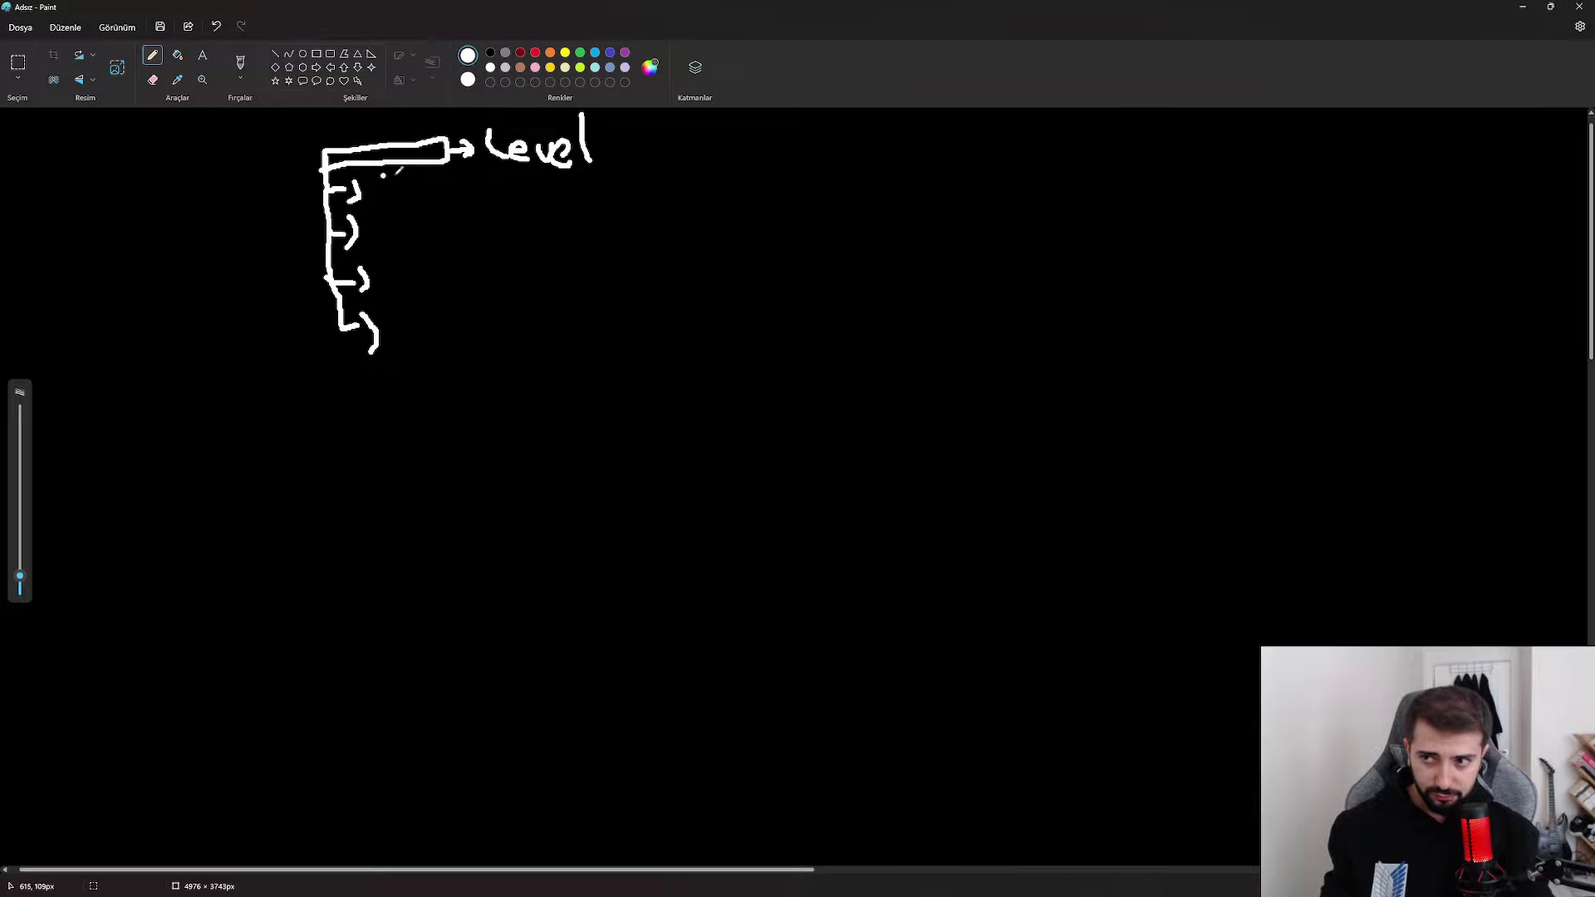
mouse_move(383, 171)
left_mouse_down()
mouse_move(385, 197)
mouse_move(387, 184)
mouse_move(459, 193)
mouse_move(449, 228)
mouse_move(501, 174)
mouse_move(555, 239)
mouse_move(529, 250)
left_mouse_up()
mouse_move(580, 246)
left_mouse_down()
mouse_move(630, 237)
mouse_move(631, 289)
left_mouse_up()
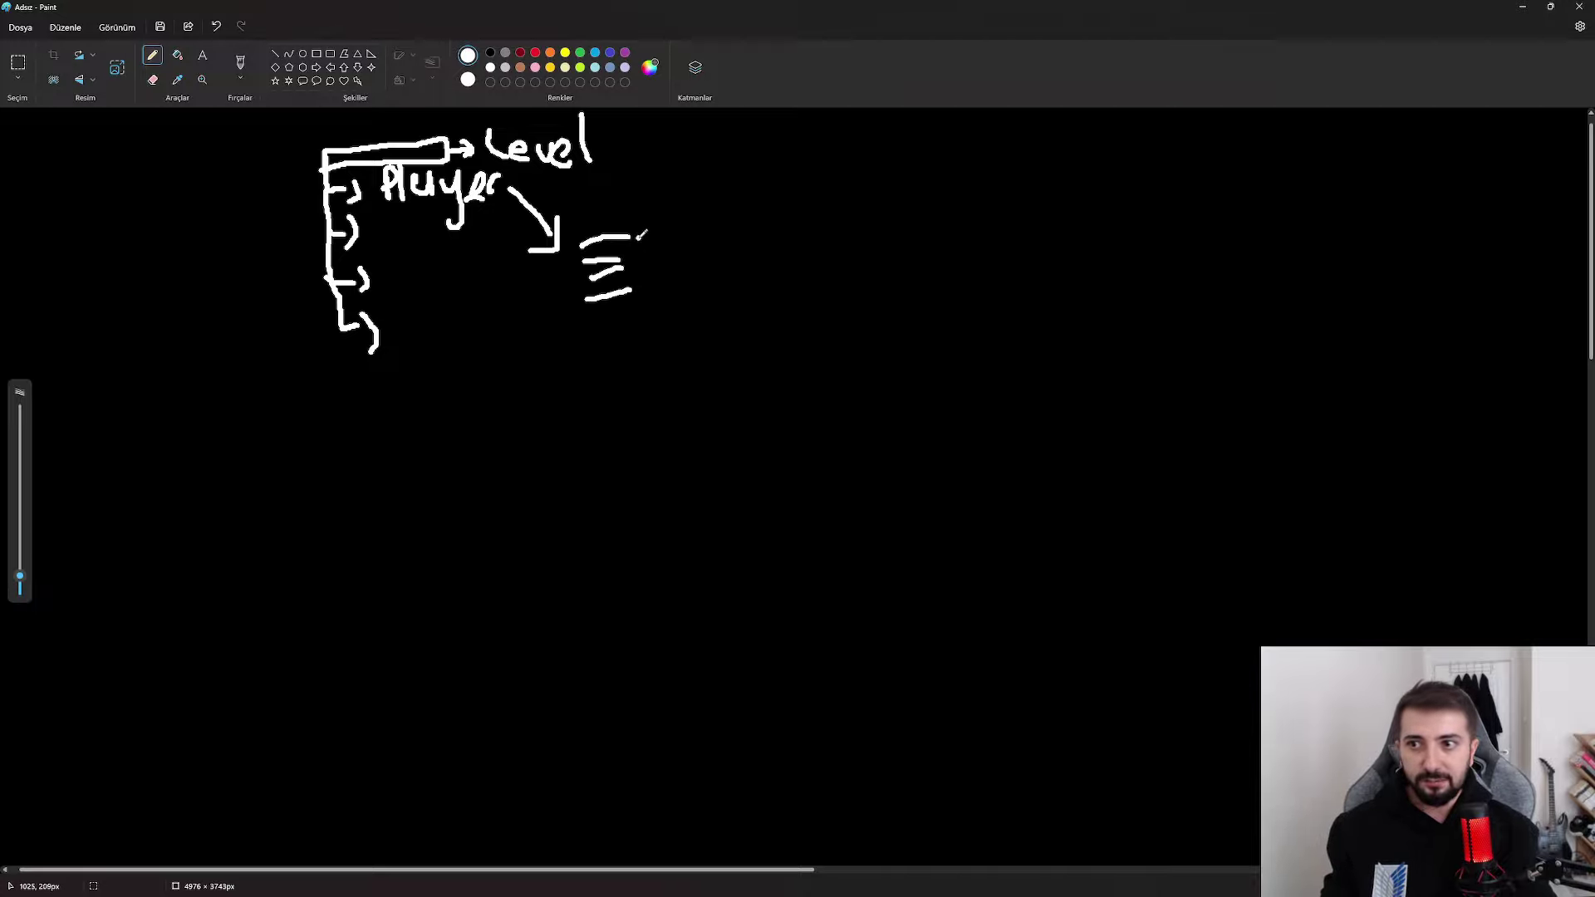
mouse_move(637, 227)
left_mouse_down()
mouse_move(766, 269)
mouse_move(768, 290)
left_mouse_up()
left_click_drag(732, 335, 740, 338)
left_click(1578, 6)
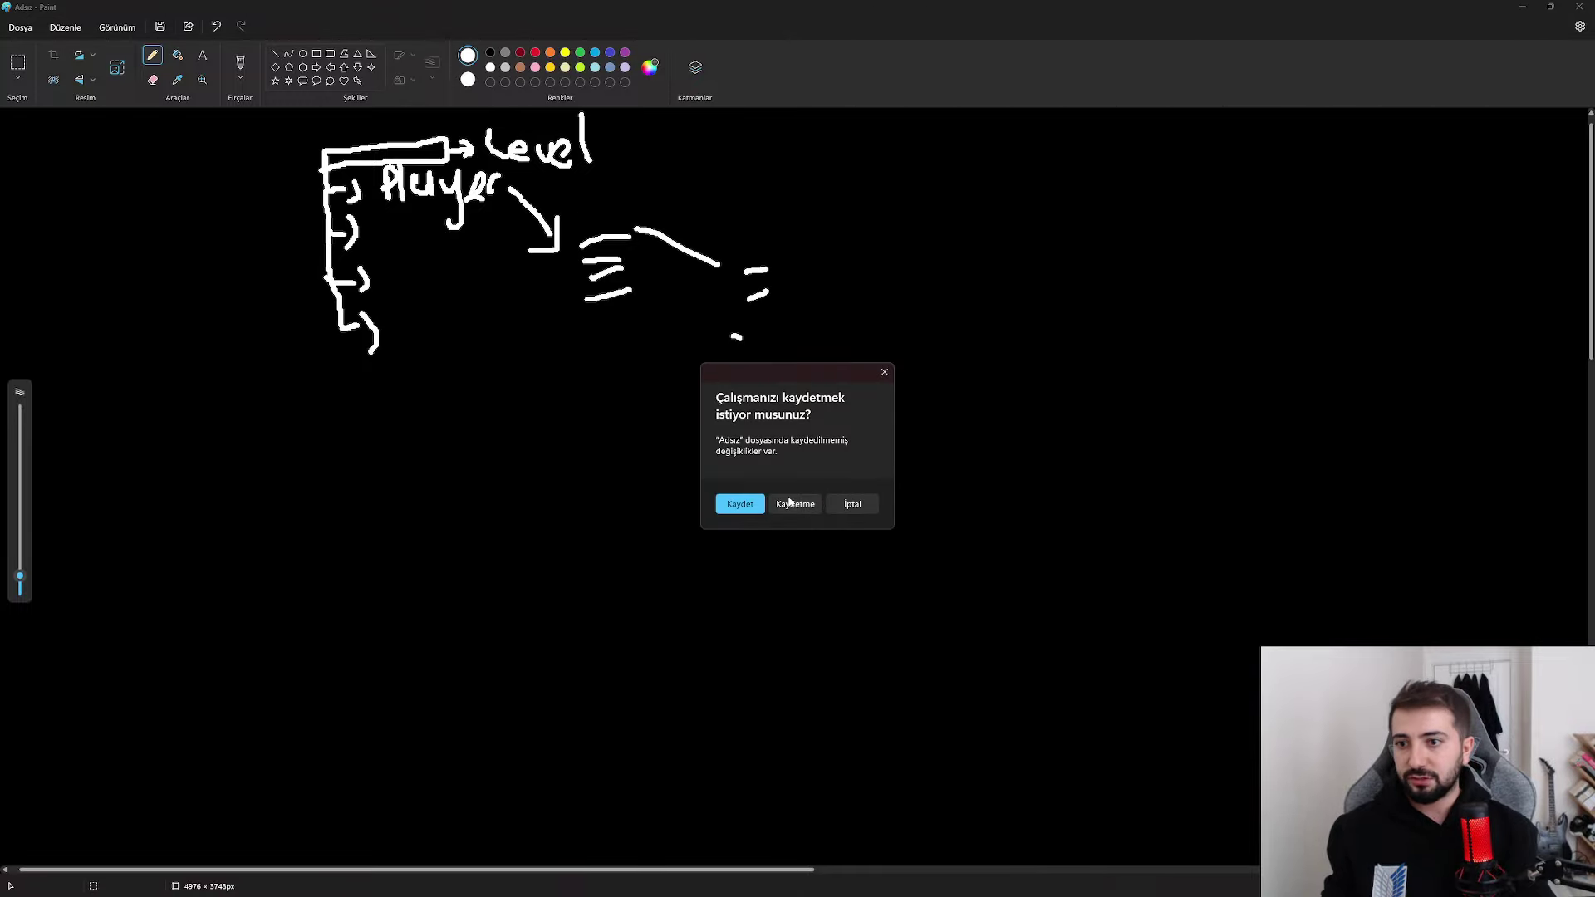
left_click(794, 503)
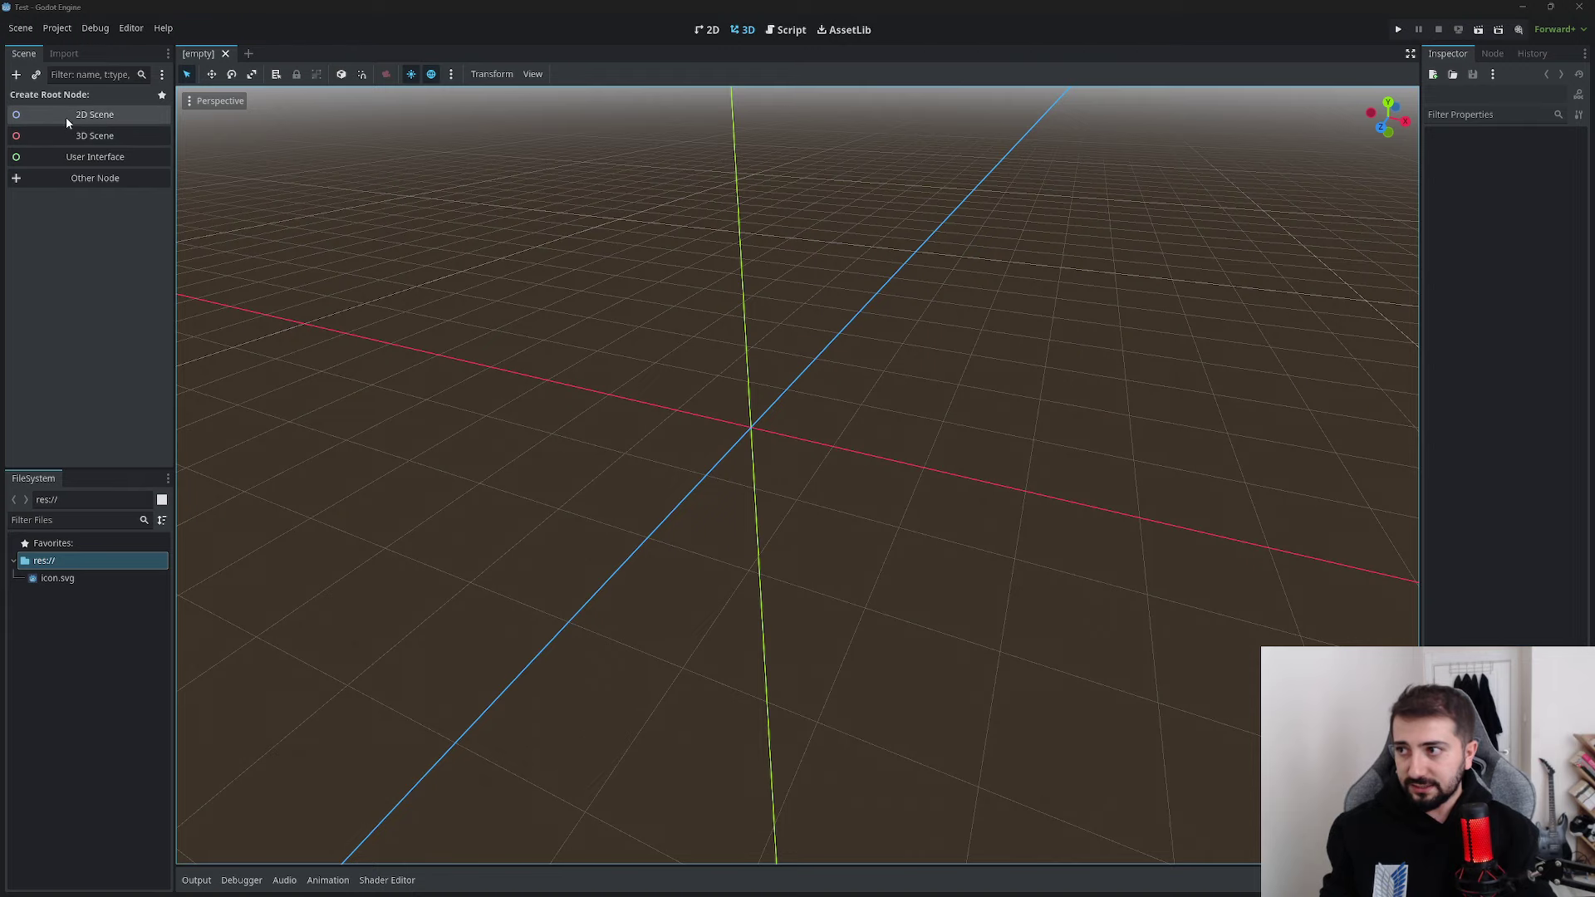
Orbit the 3D view and toggle between the 2D and 3D workspaces
mouse_move(541, 310)
middle_mouse_down()
mouse_move(465, 315)
mouse_move(721, 245)
middle_mouse_up()
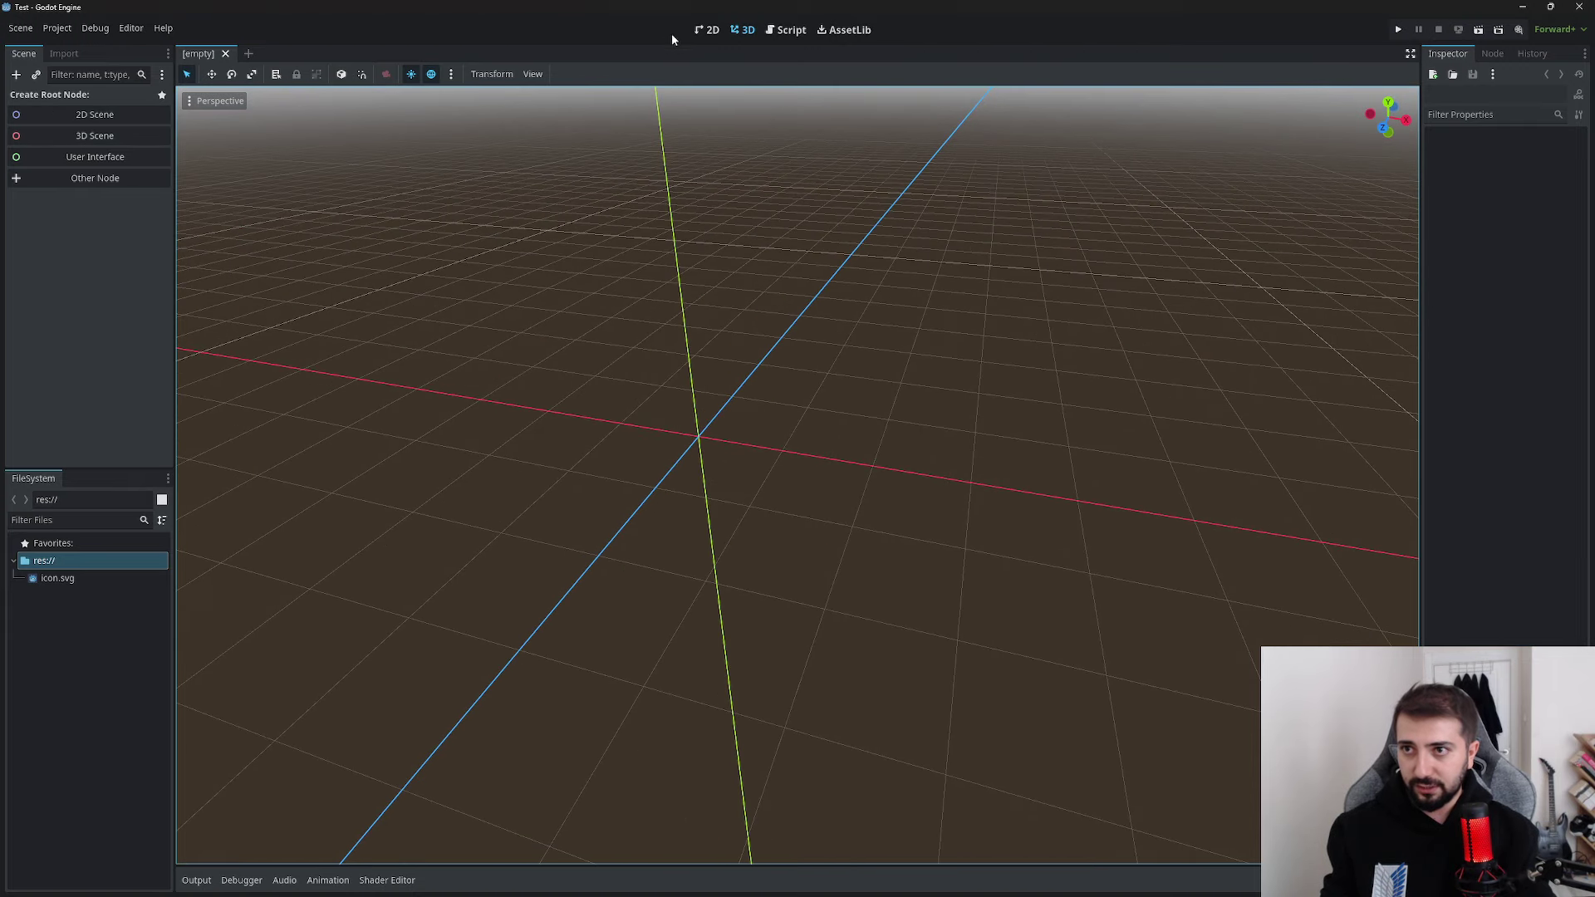
left_click(707, 30)
left_click(743, 30)
left_click(708, 30)
left_click(743, 30)
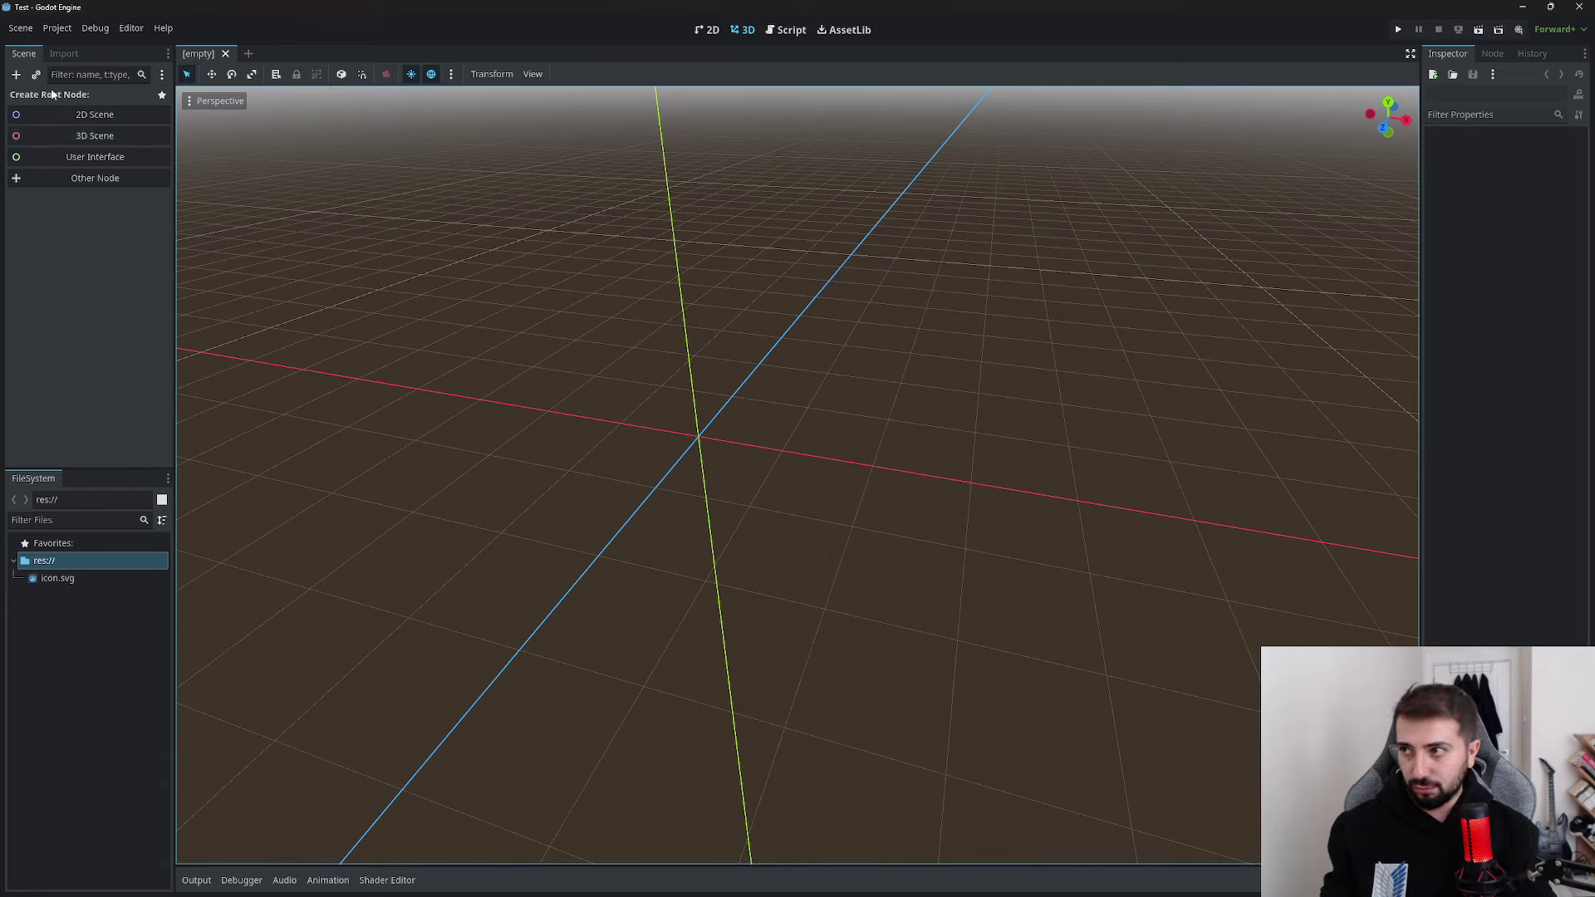
Open the Create New Node dialog and scroll through the available node types
left_click(15, 74)
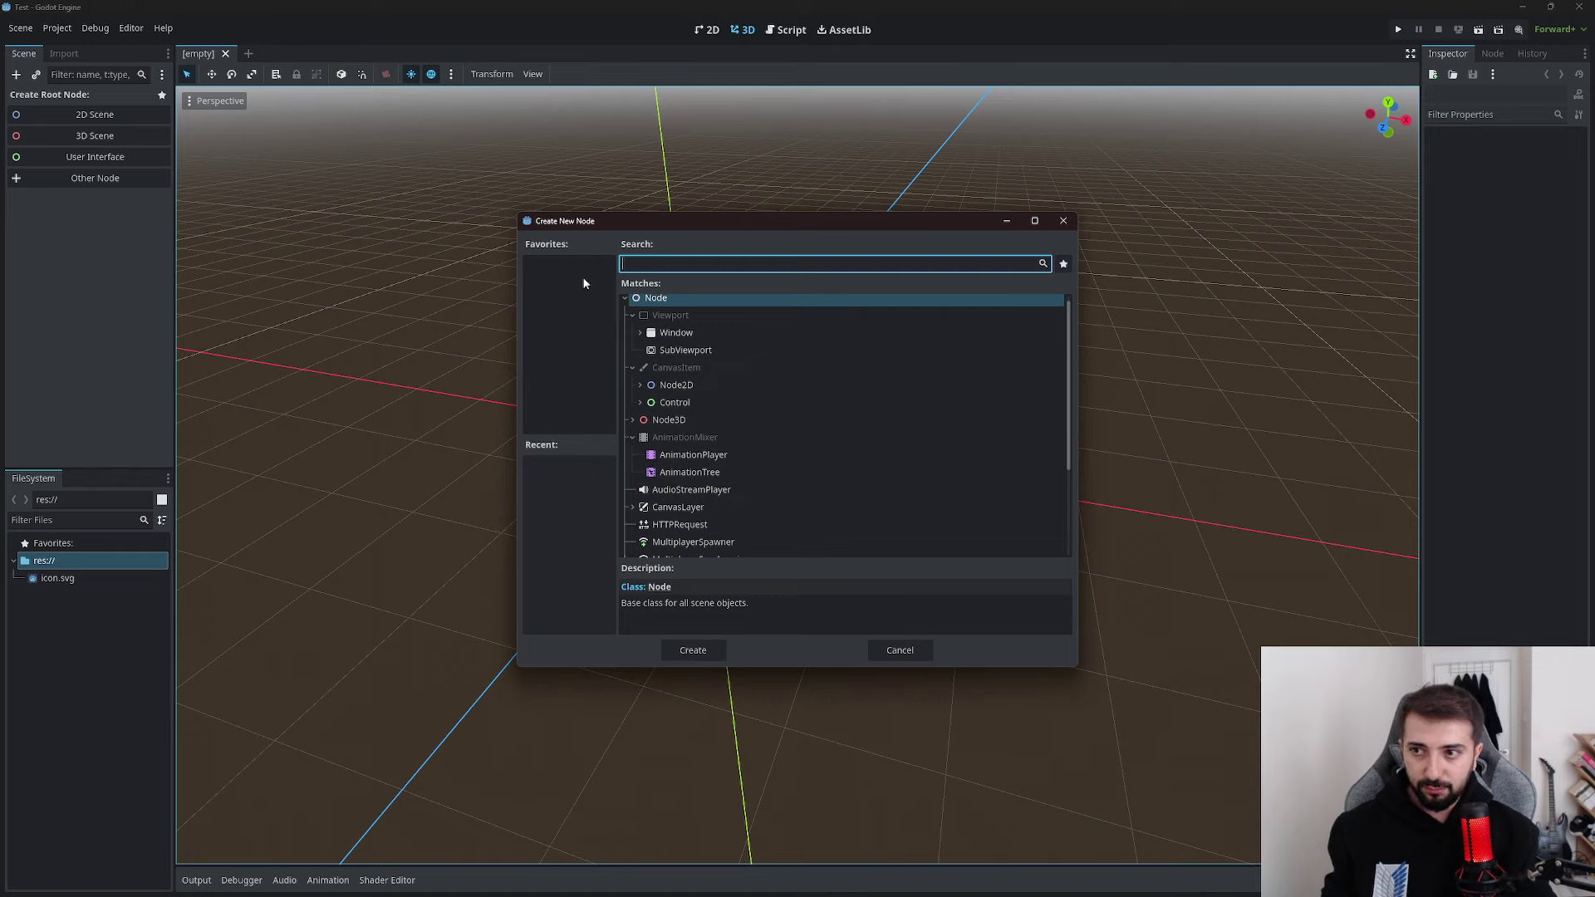
scroll(742, 415, "down", 3)
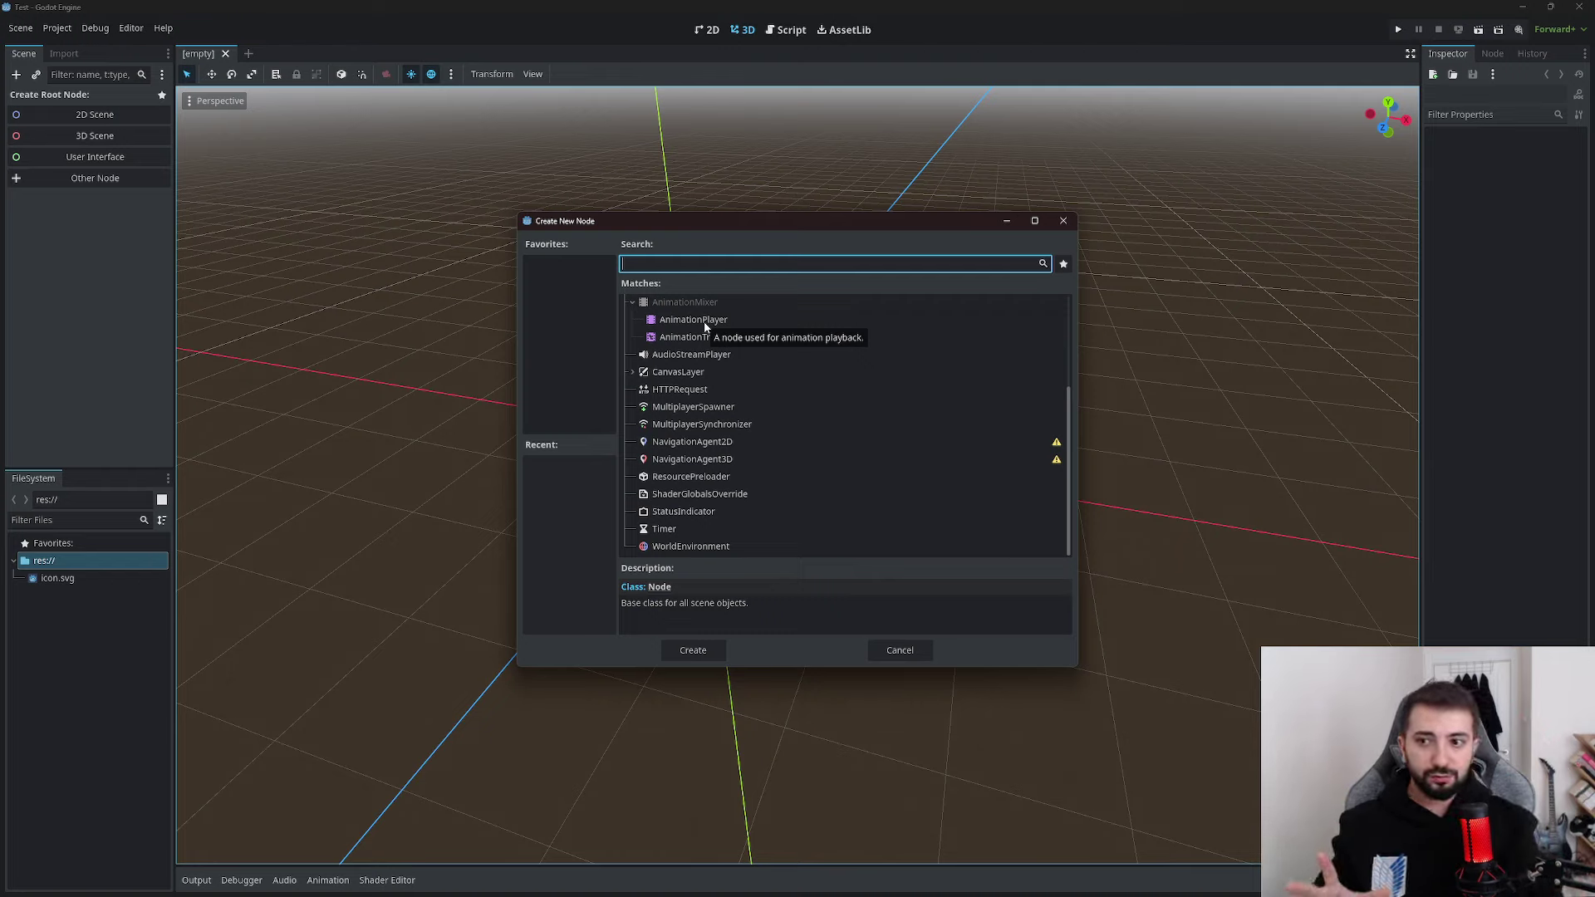
scroll(734, 453, "up", 3)
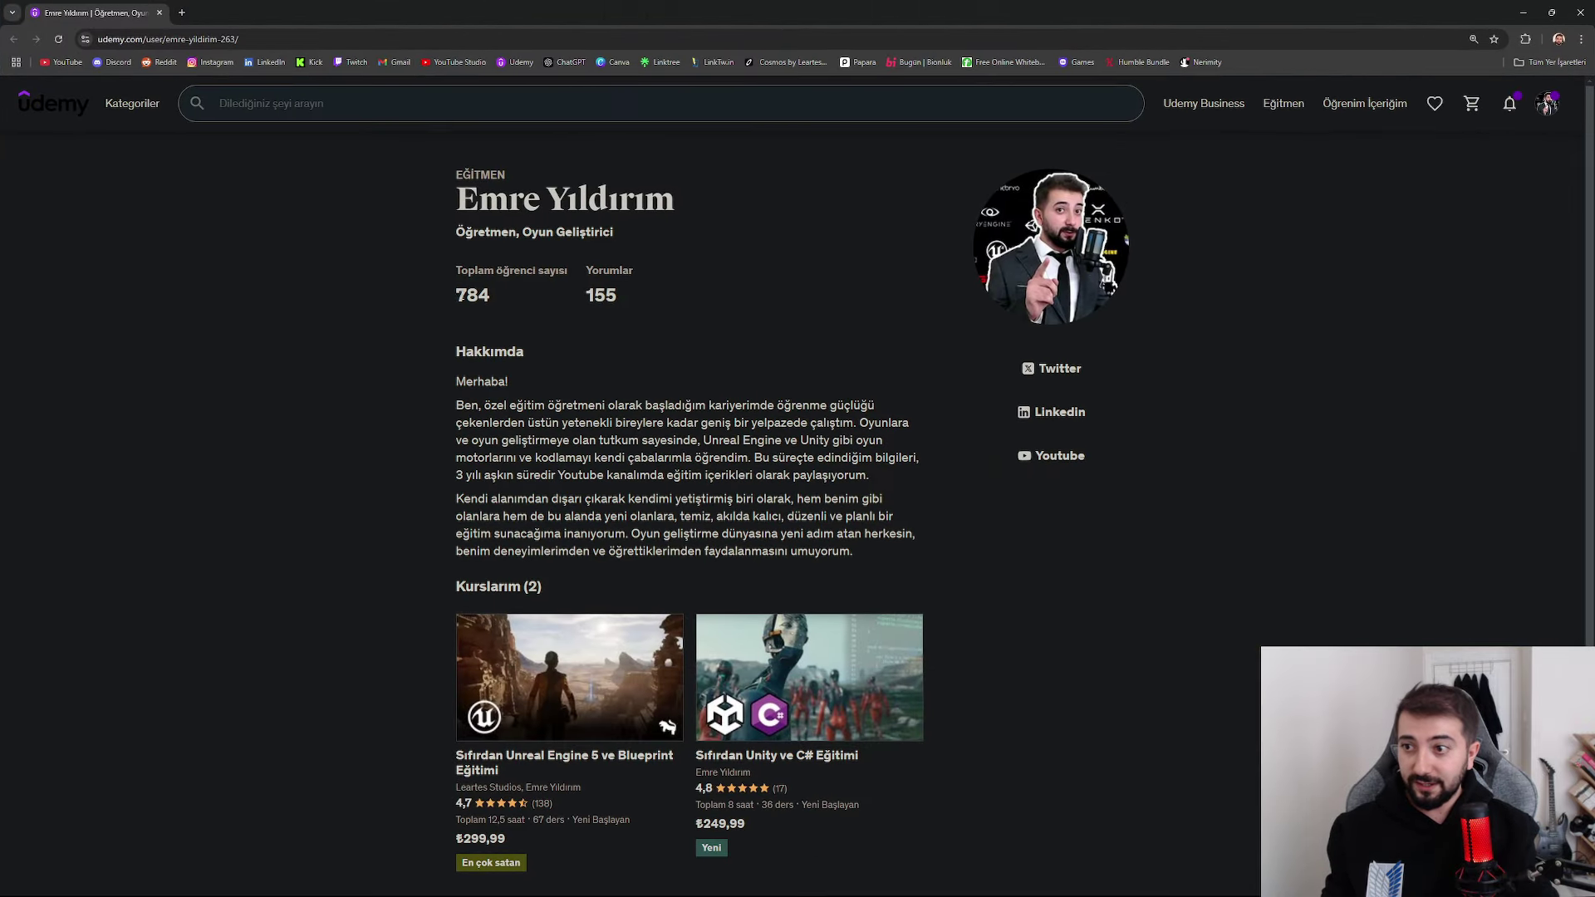
Highlight the student and review counts on the Udemy instructor profile and scroll down
left_click_drag(441, 282, 560, 347)
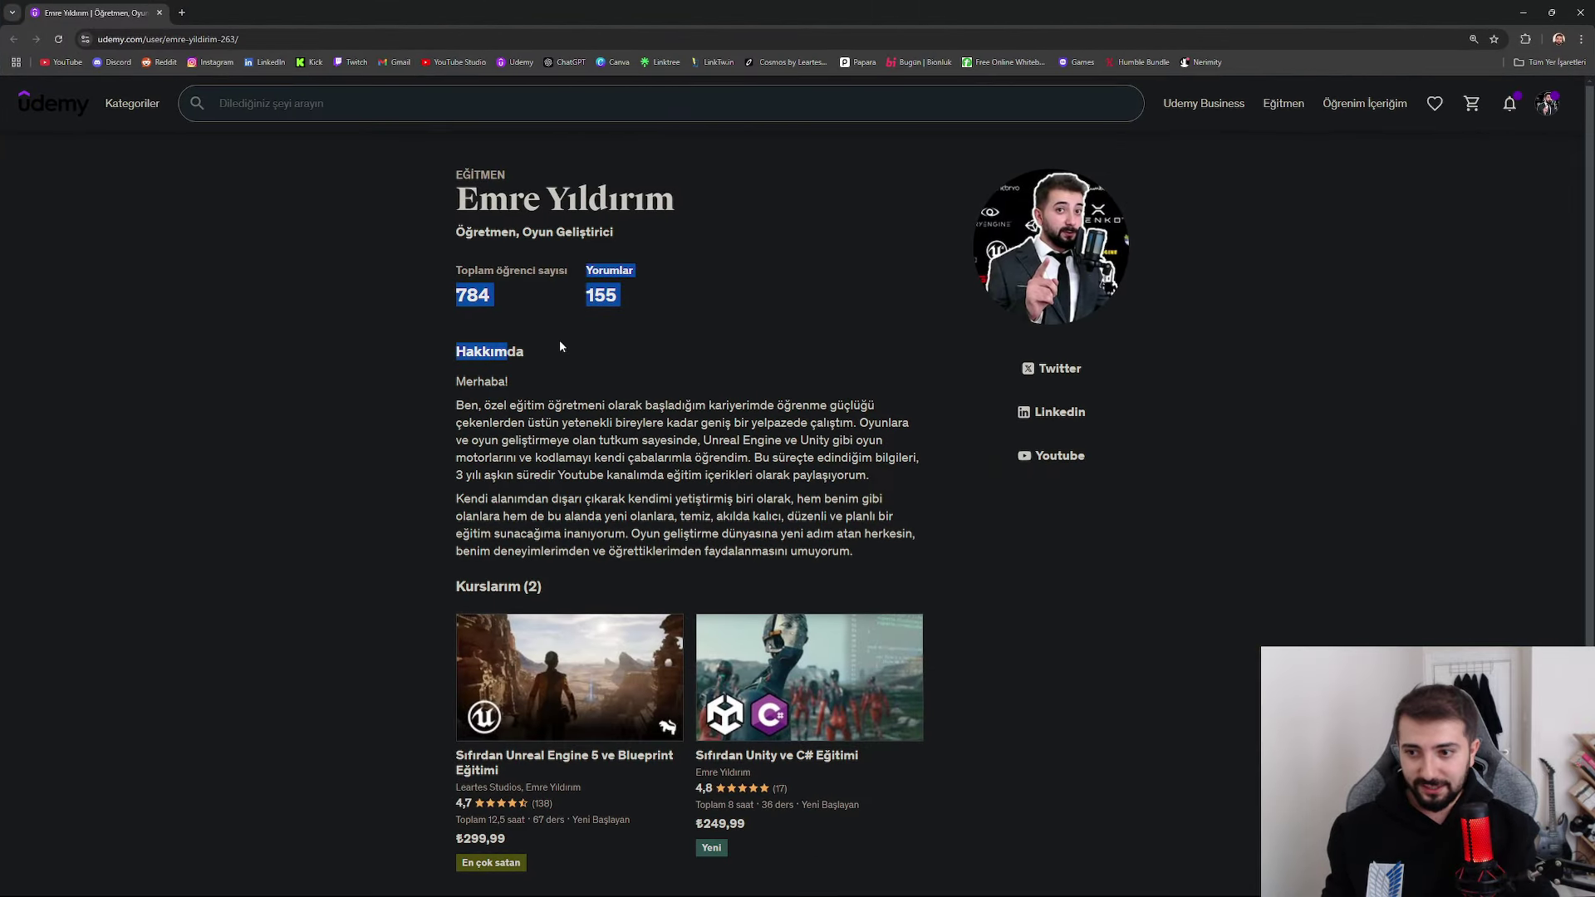
left_click(560, 346)
scroll(830, 563, "down", 1)
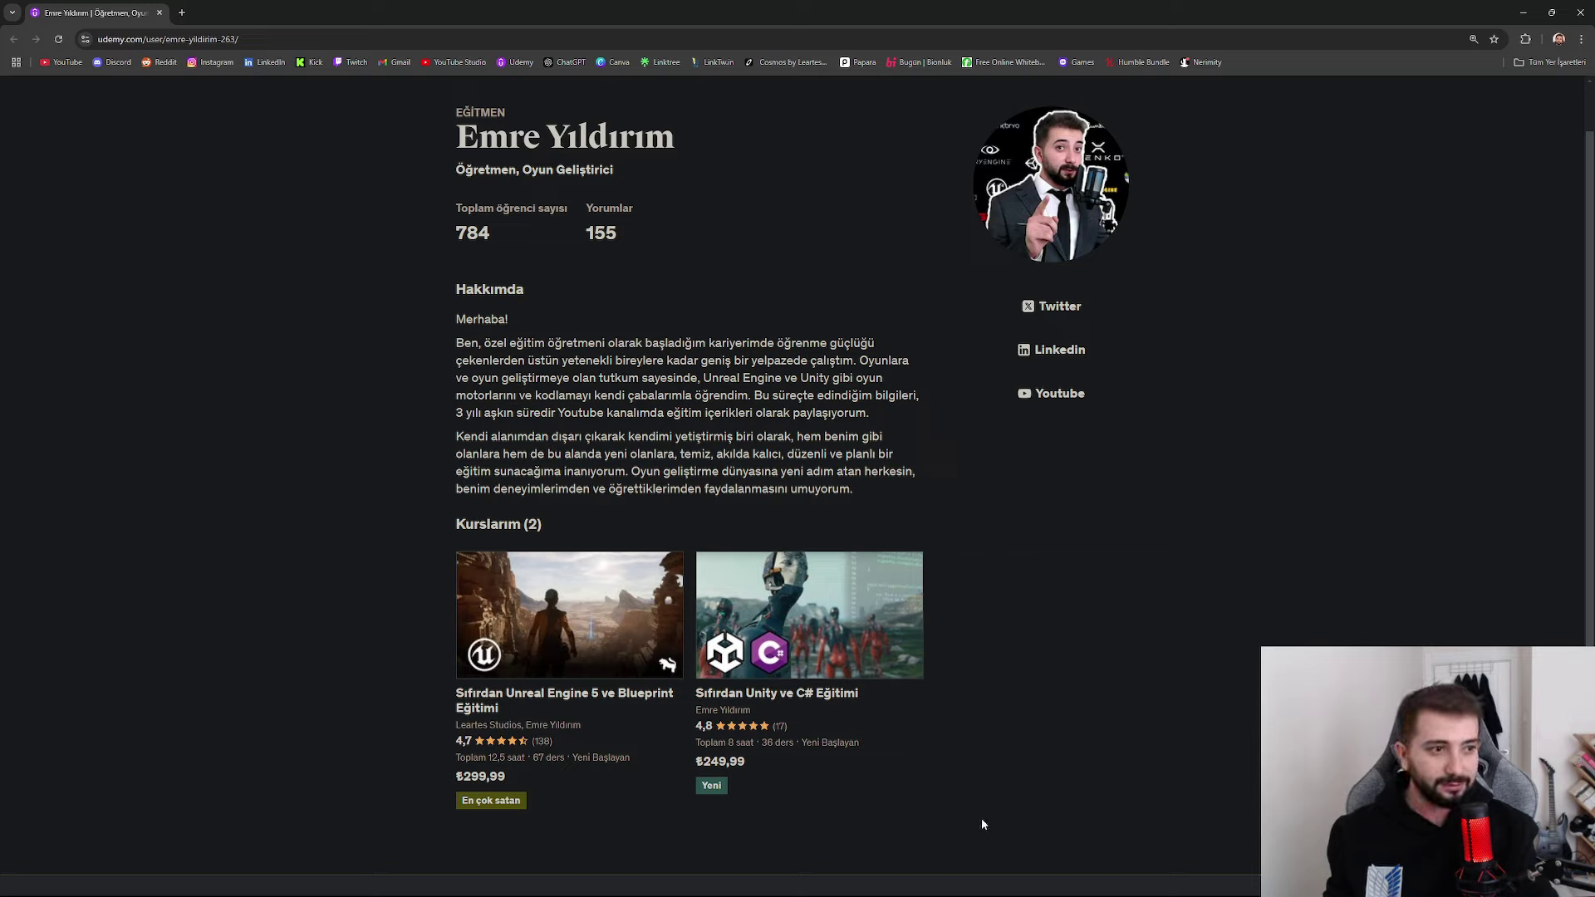
Back in Godot, compare Node2D and Node3D descriptions and expand Node3D's child types
left_click(1583, 9)
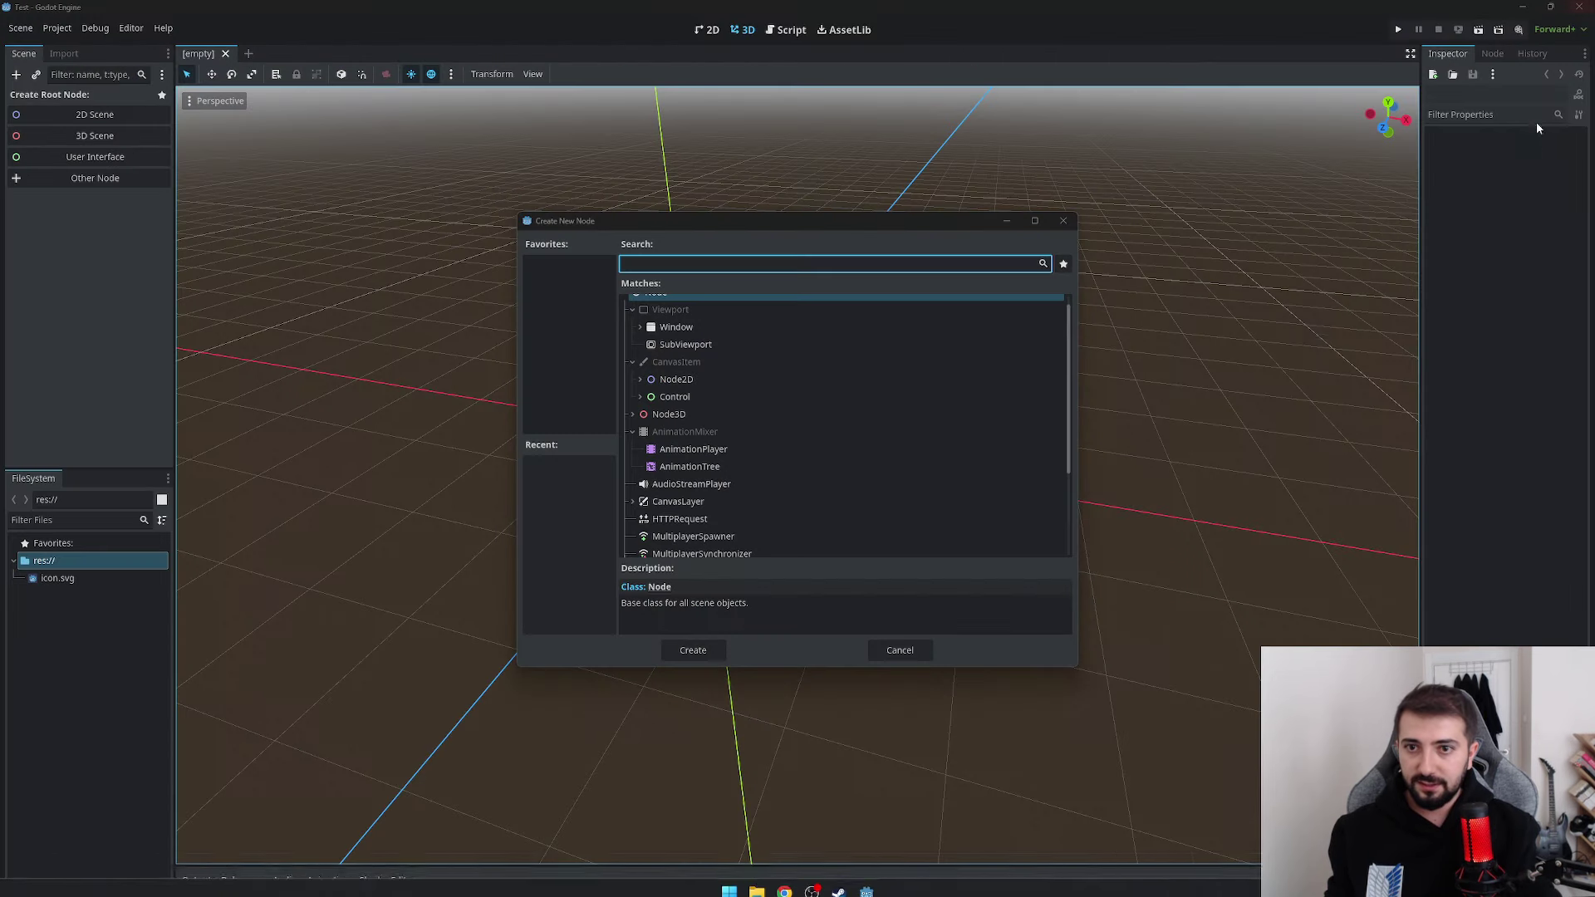
left_click(650, 416)
left_click(667, 380)
left_click(668, 416)
left_click(681, 383)
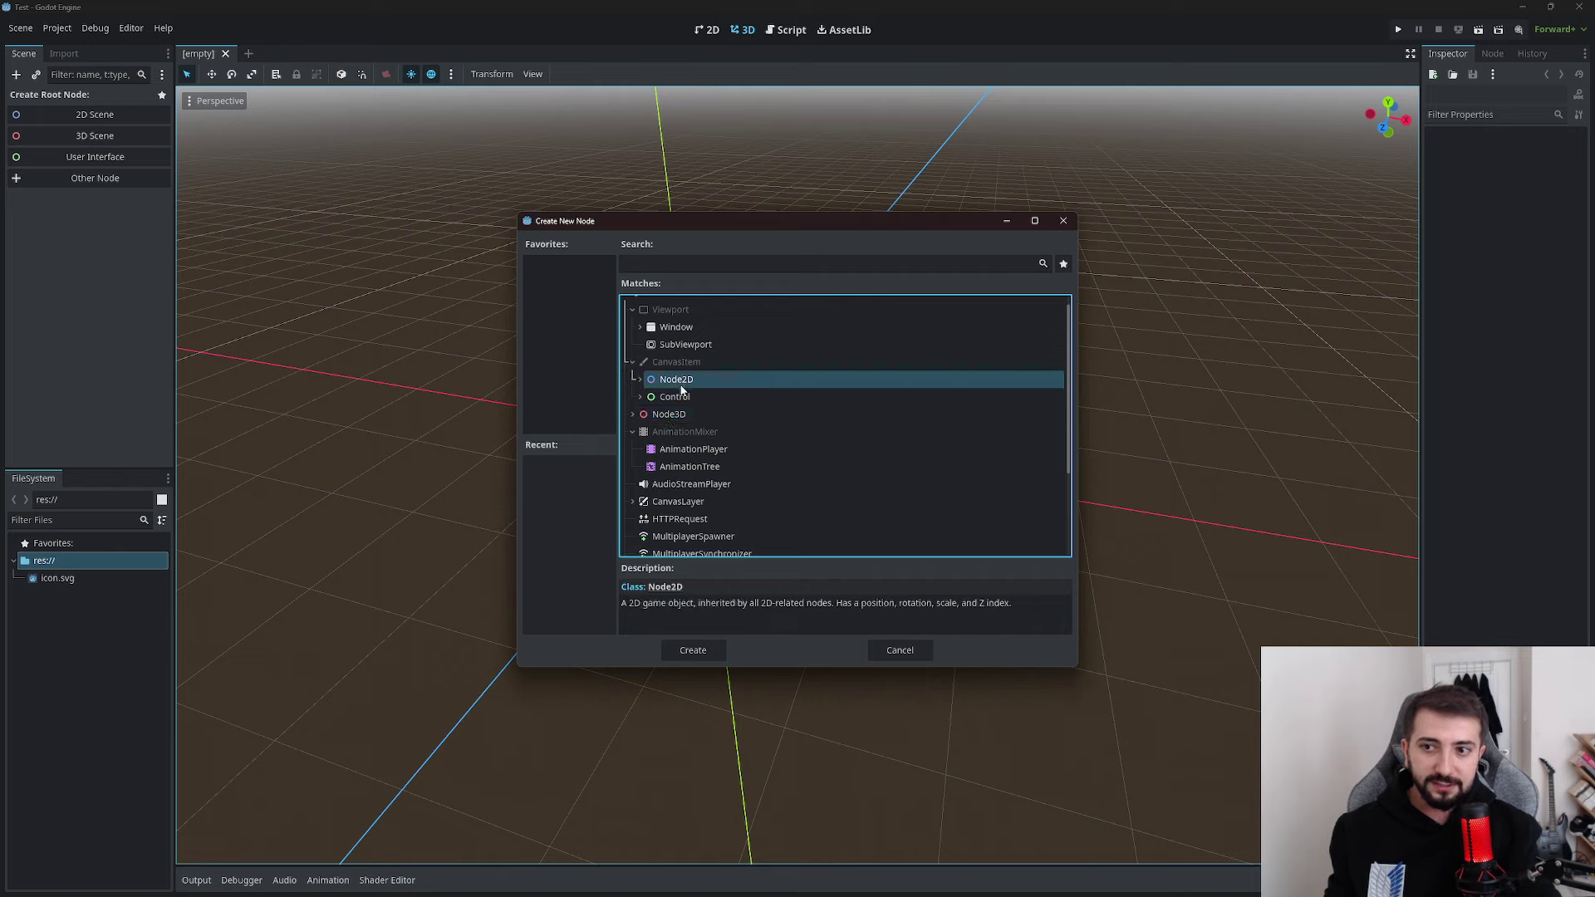
left_click(683, 416)
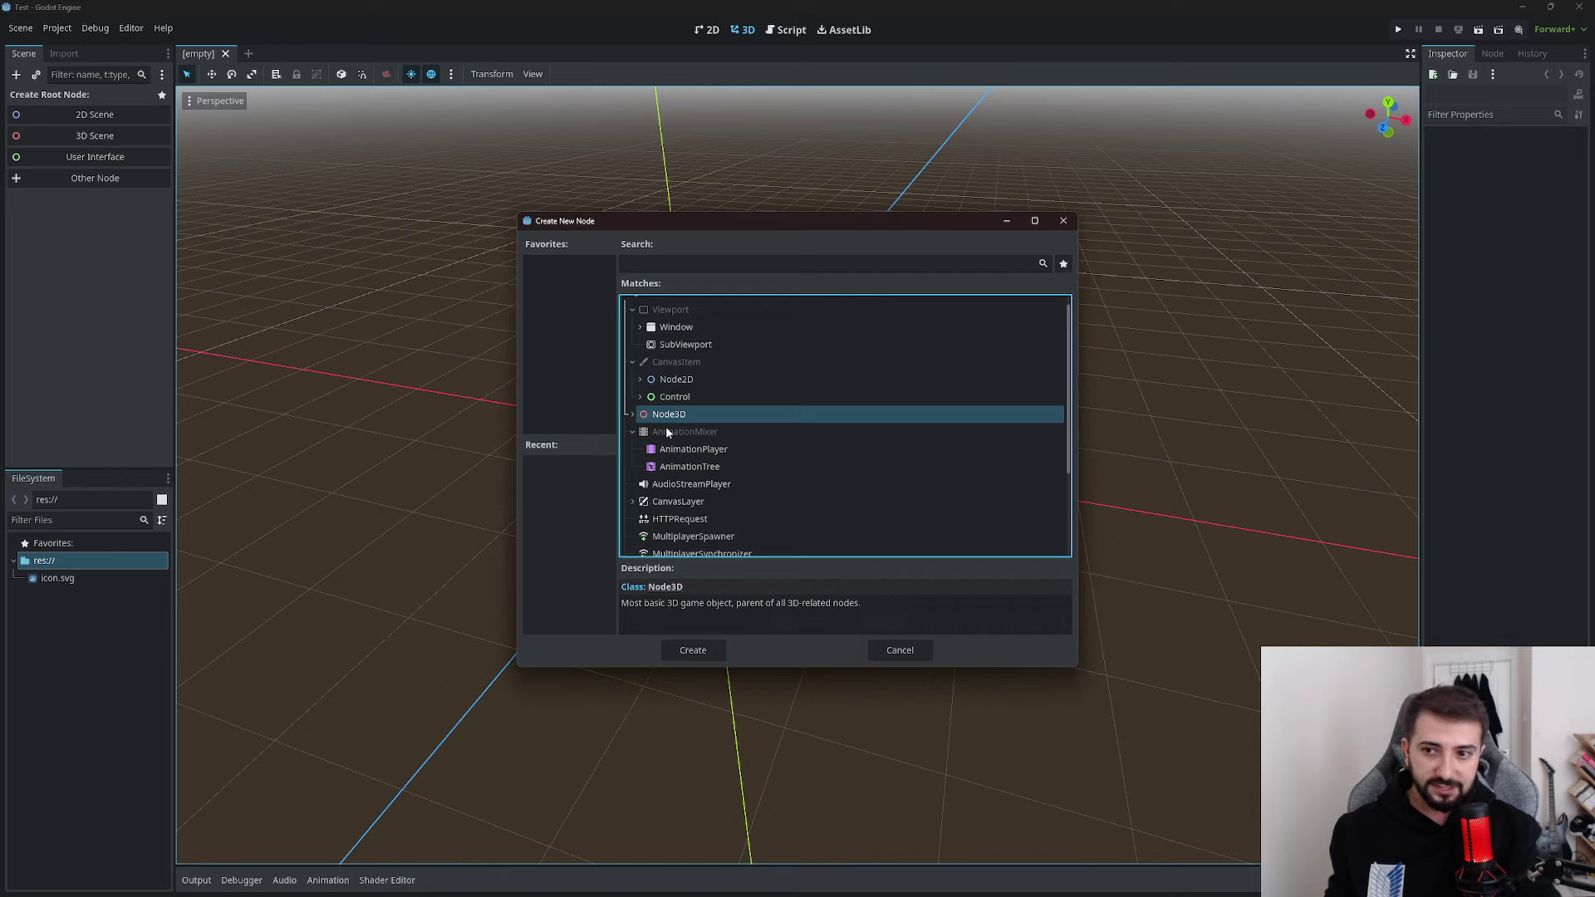
left_click(633, 413)
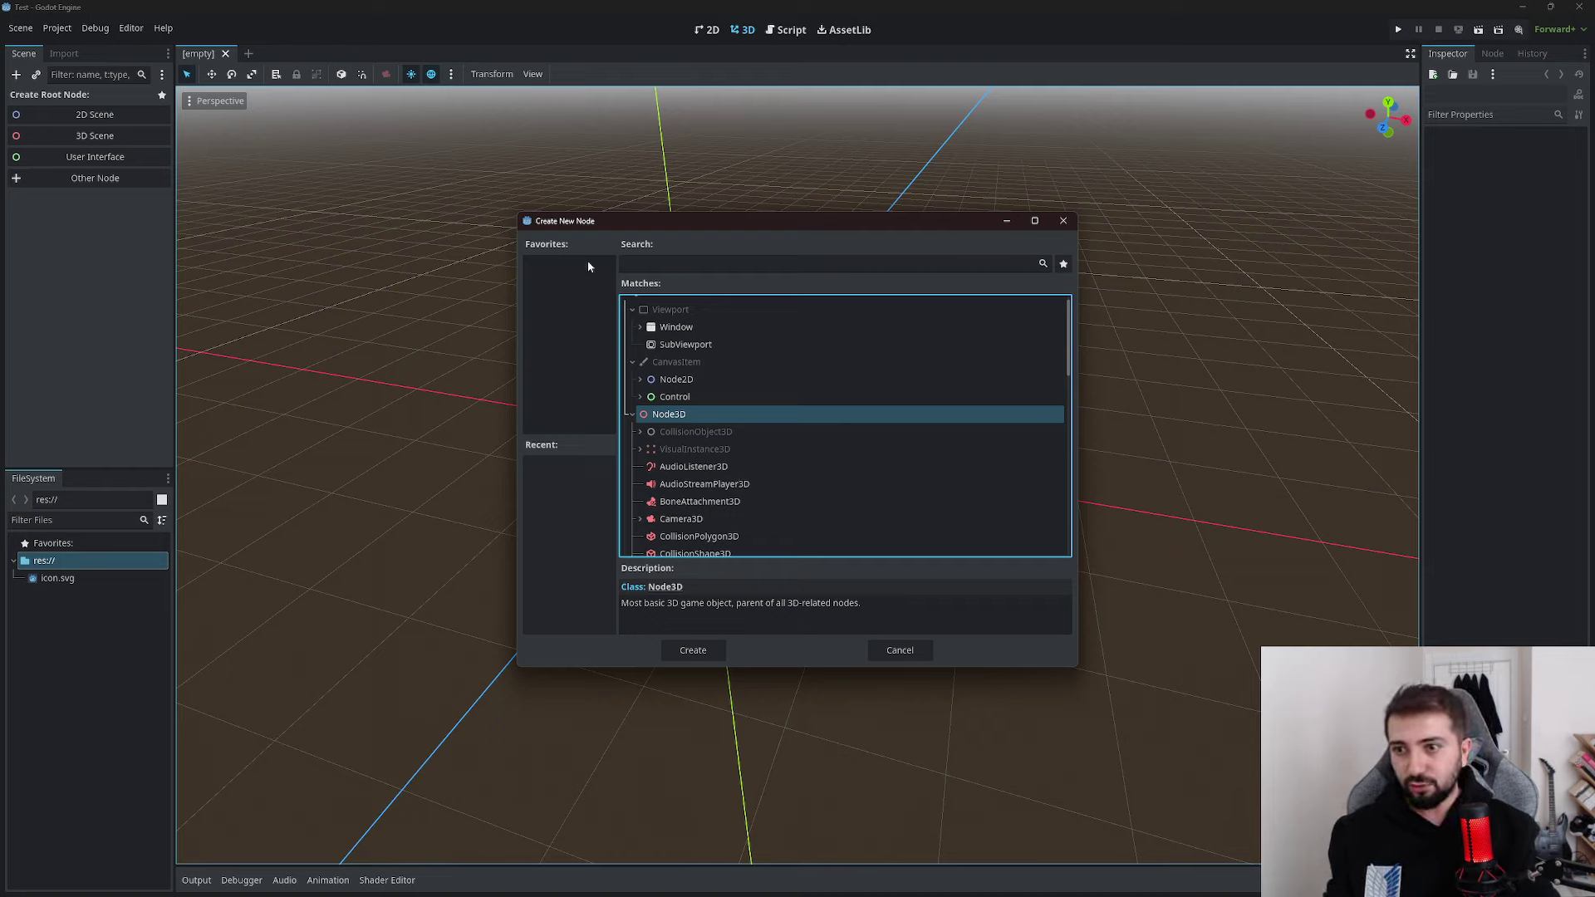
Read Node3D's description, preview BoneAttachment3D and AudioStreamPlayer3D, and reselect Node3D
left_click_drag(634, 604, 685, 615)
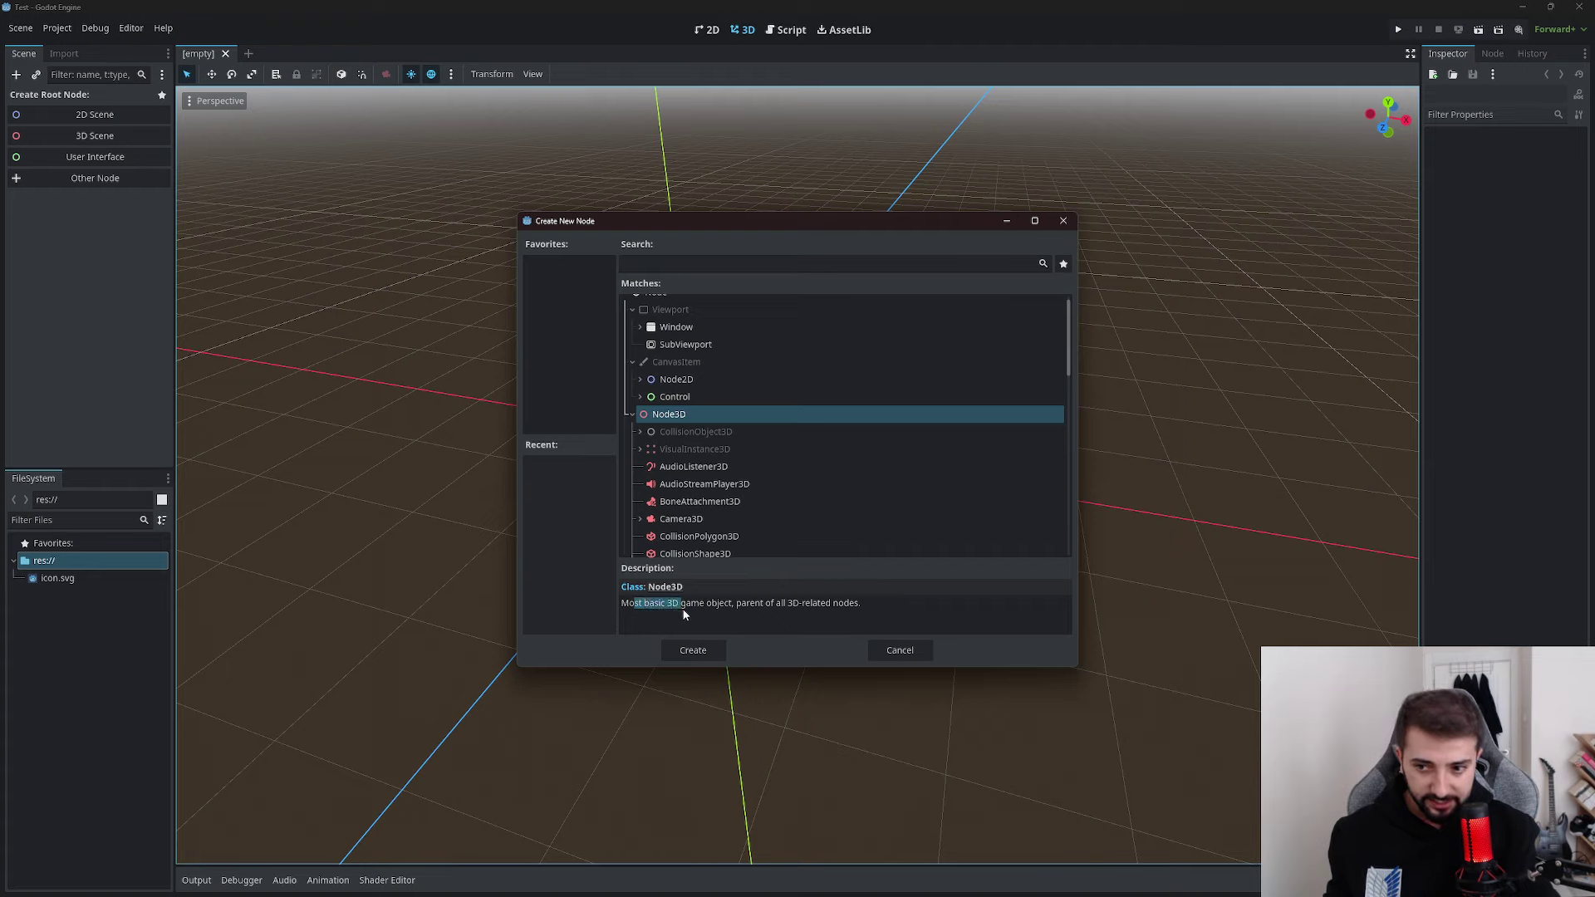
left_click(684, 609)
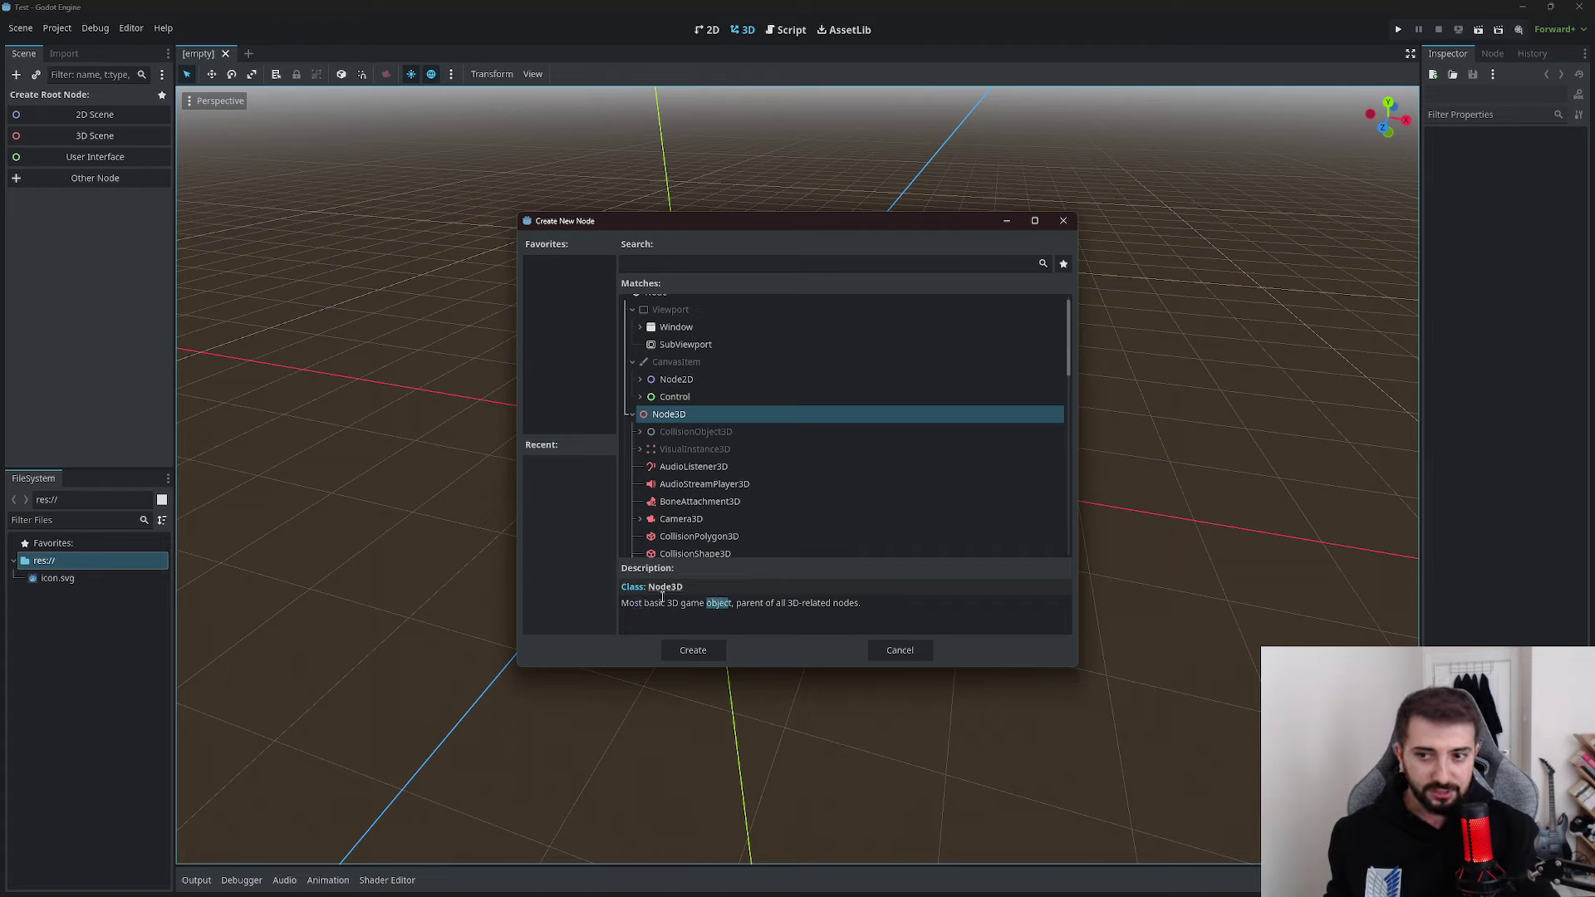
left_click_drag(736, 604, 851, 607)
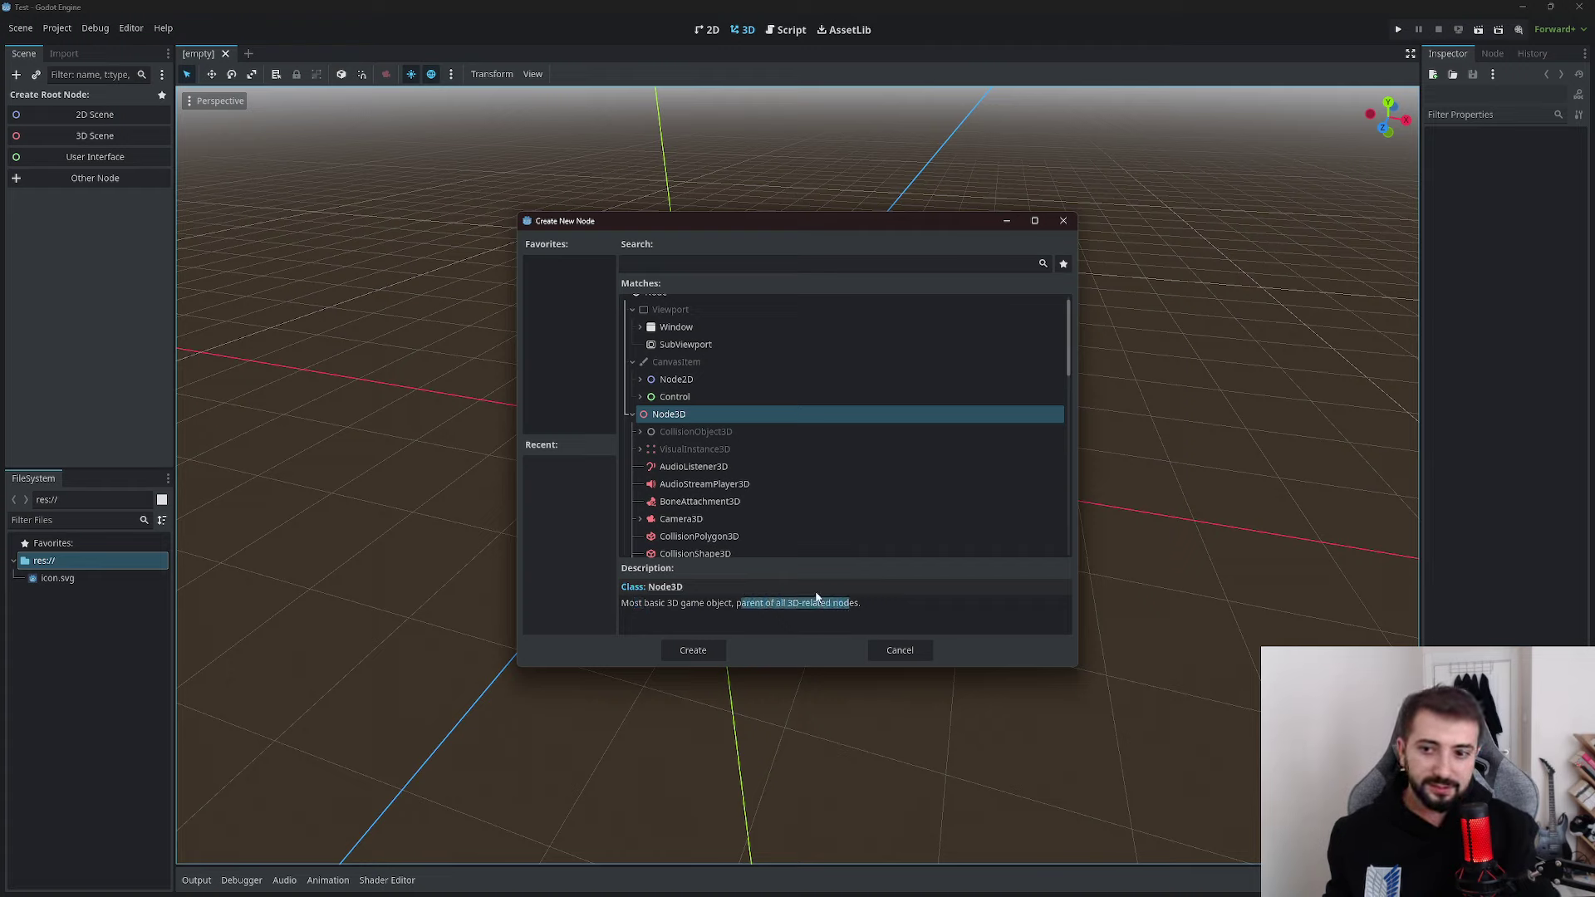
left_click(716, 502)
left_click(712, 485)
left_click(687, 412)
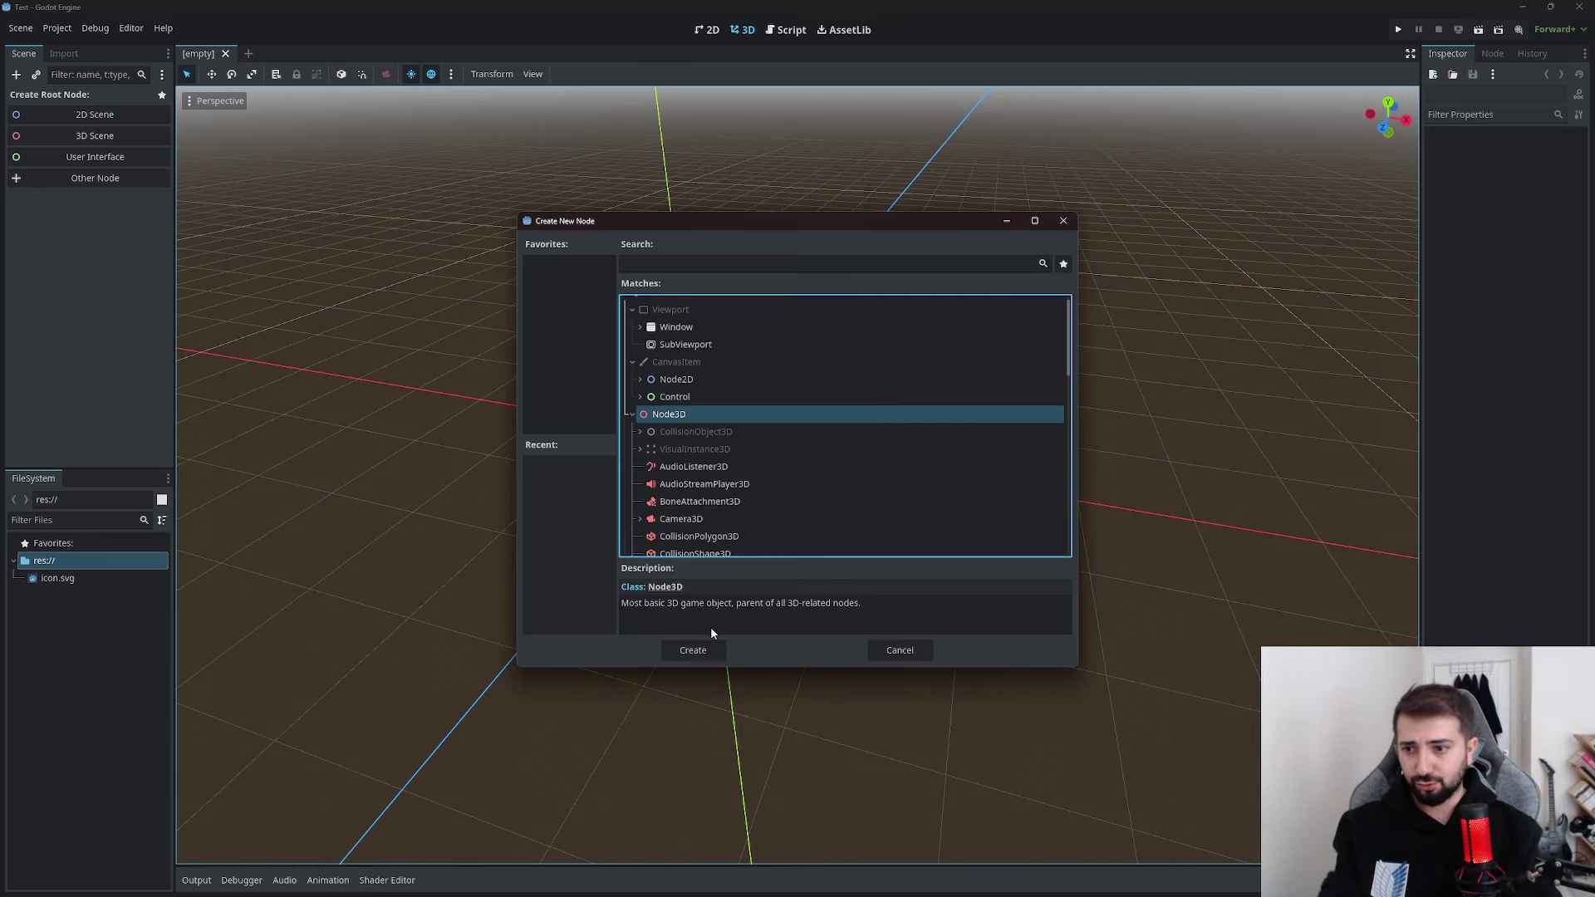
Create a Node3D root and save the scene as Level.tscn
left_click(695, 650)
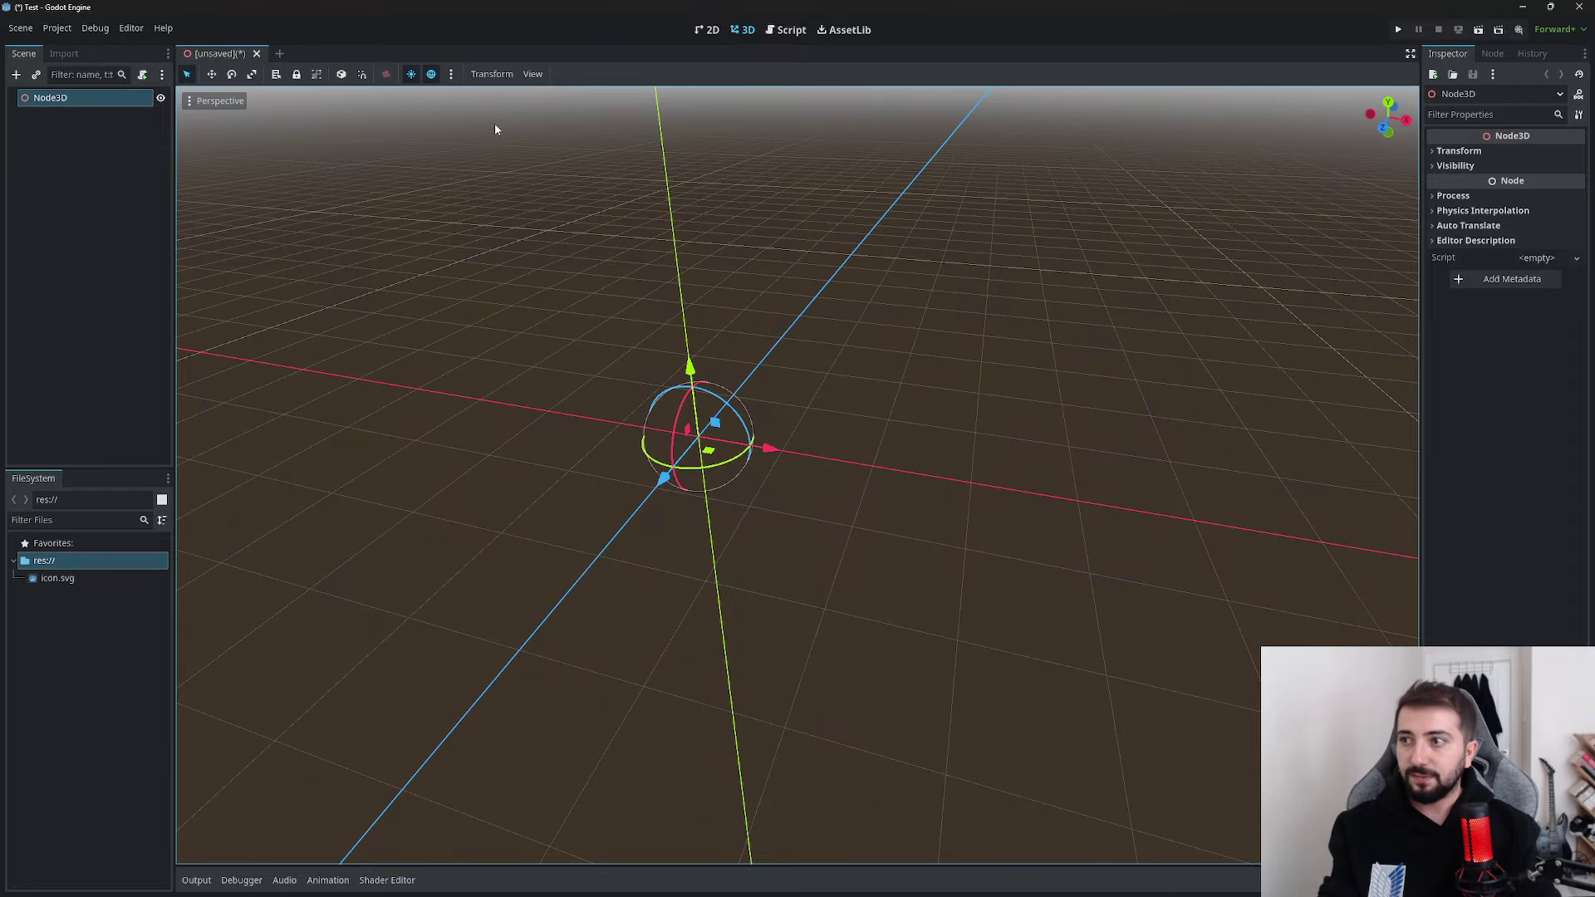
middle_click_drag(495, 123, 527, 316)
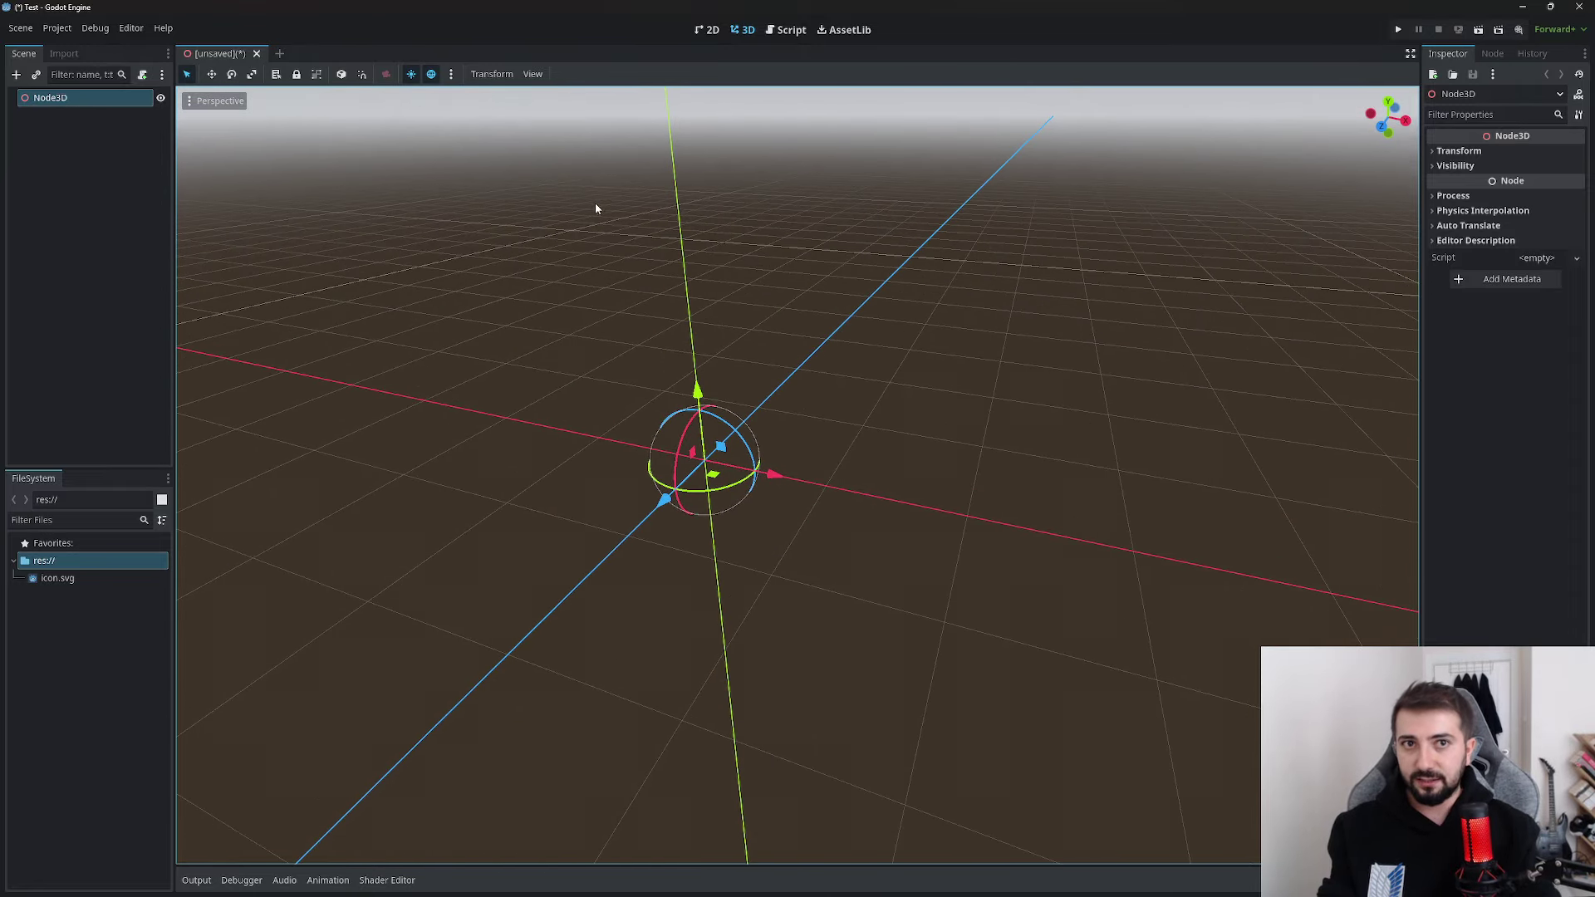
key("ctrl+s")
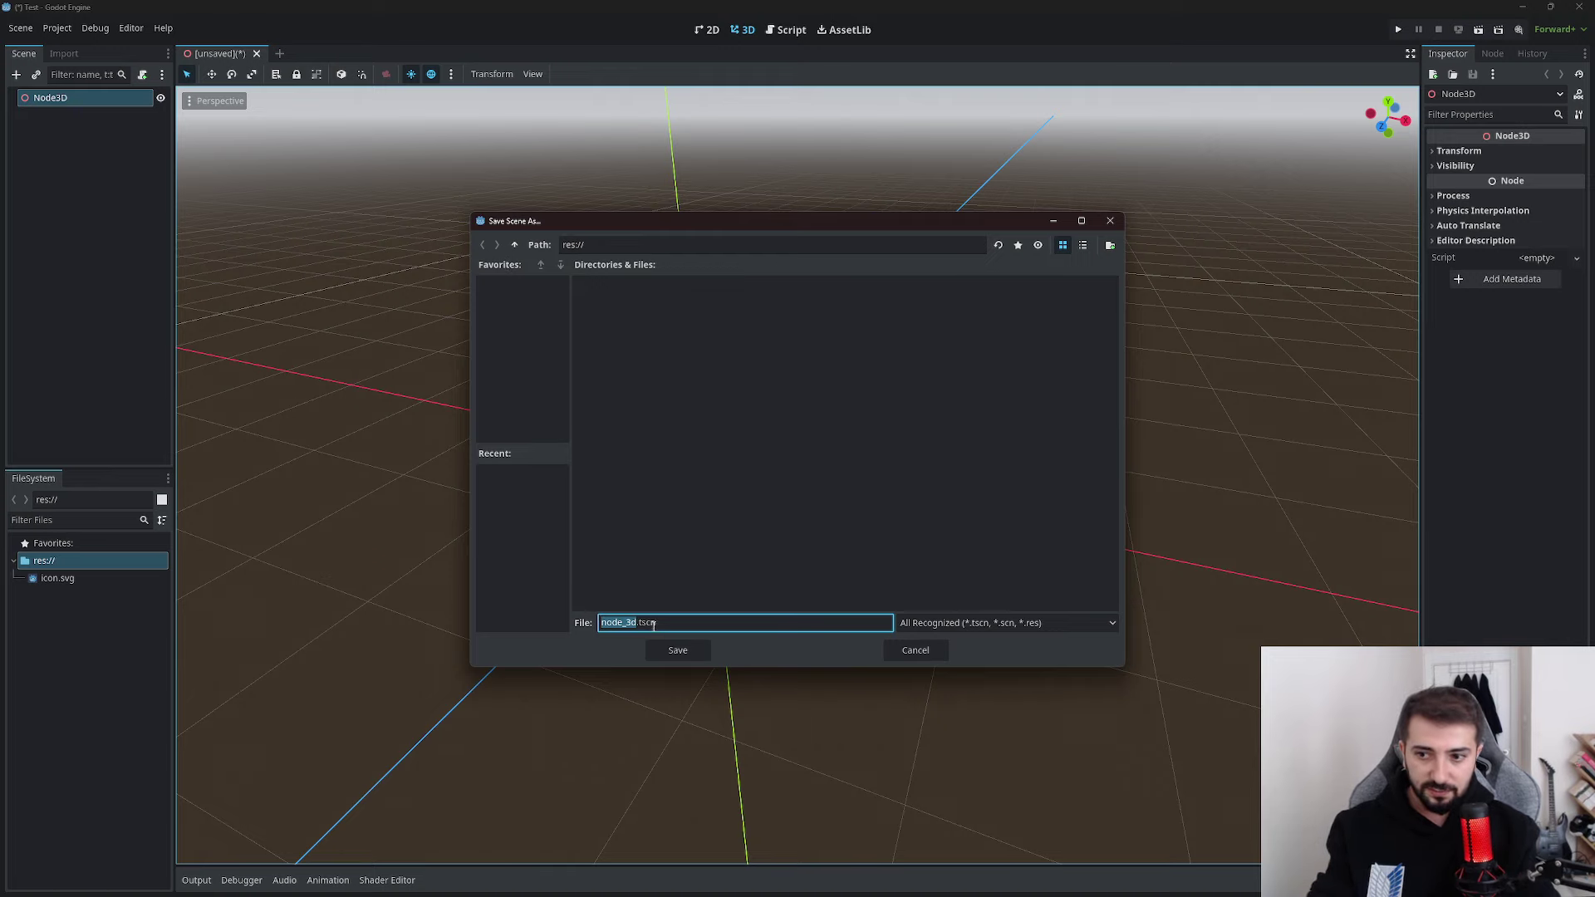
type("Level")
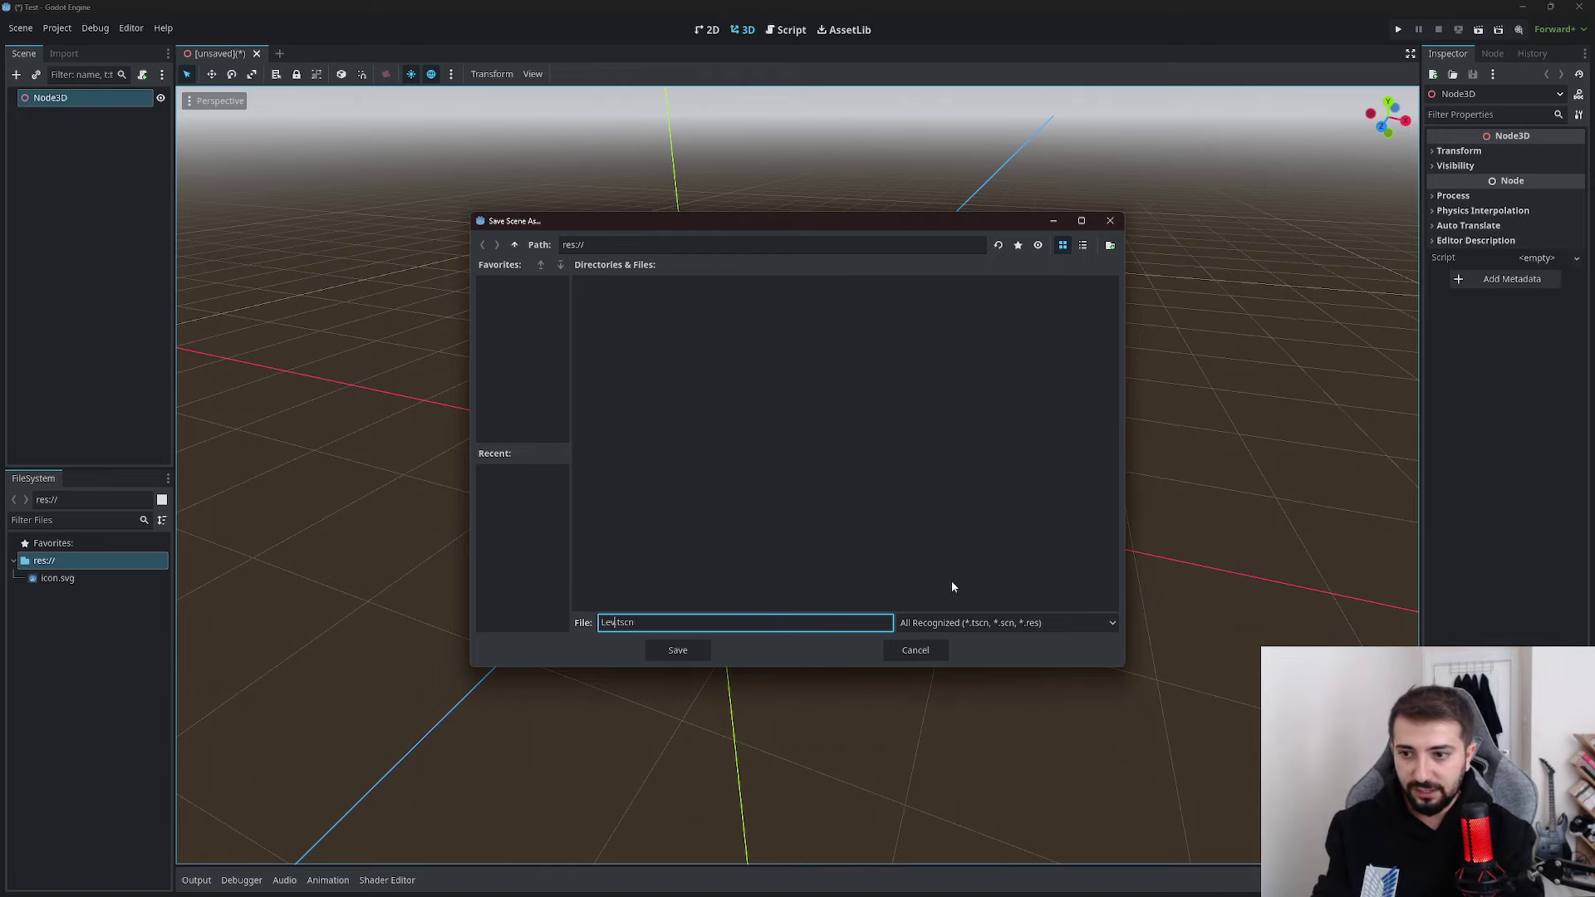
key("Return")
left_click(10, 332)
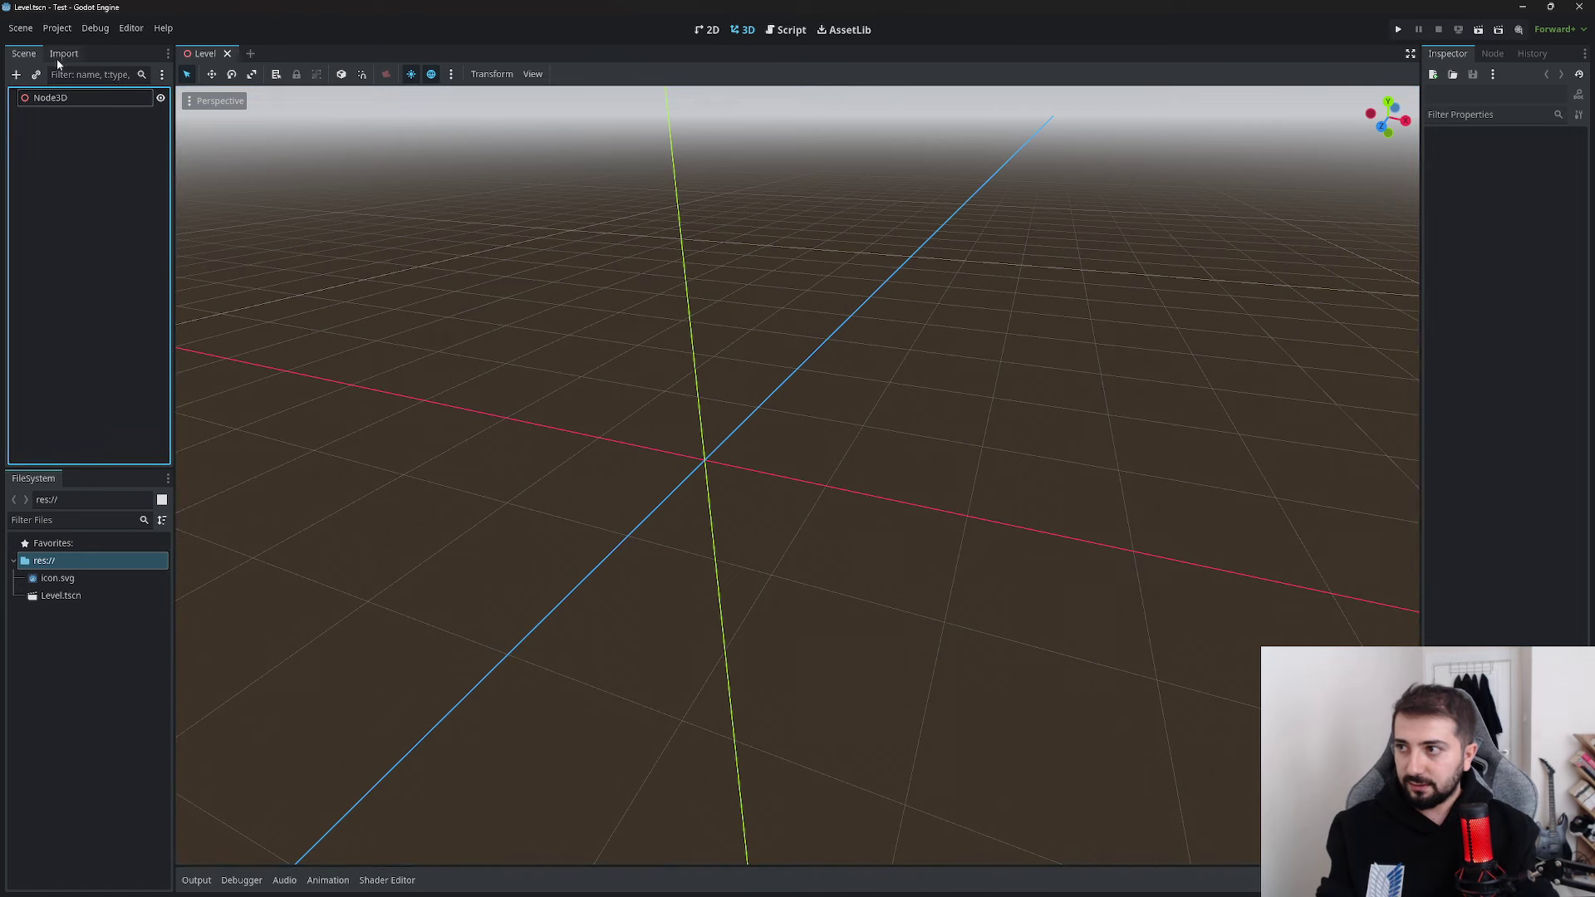
Rename the Node3D root node to Level
left_click(72, 98)
key("F2")
type("Level")
key("Return")
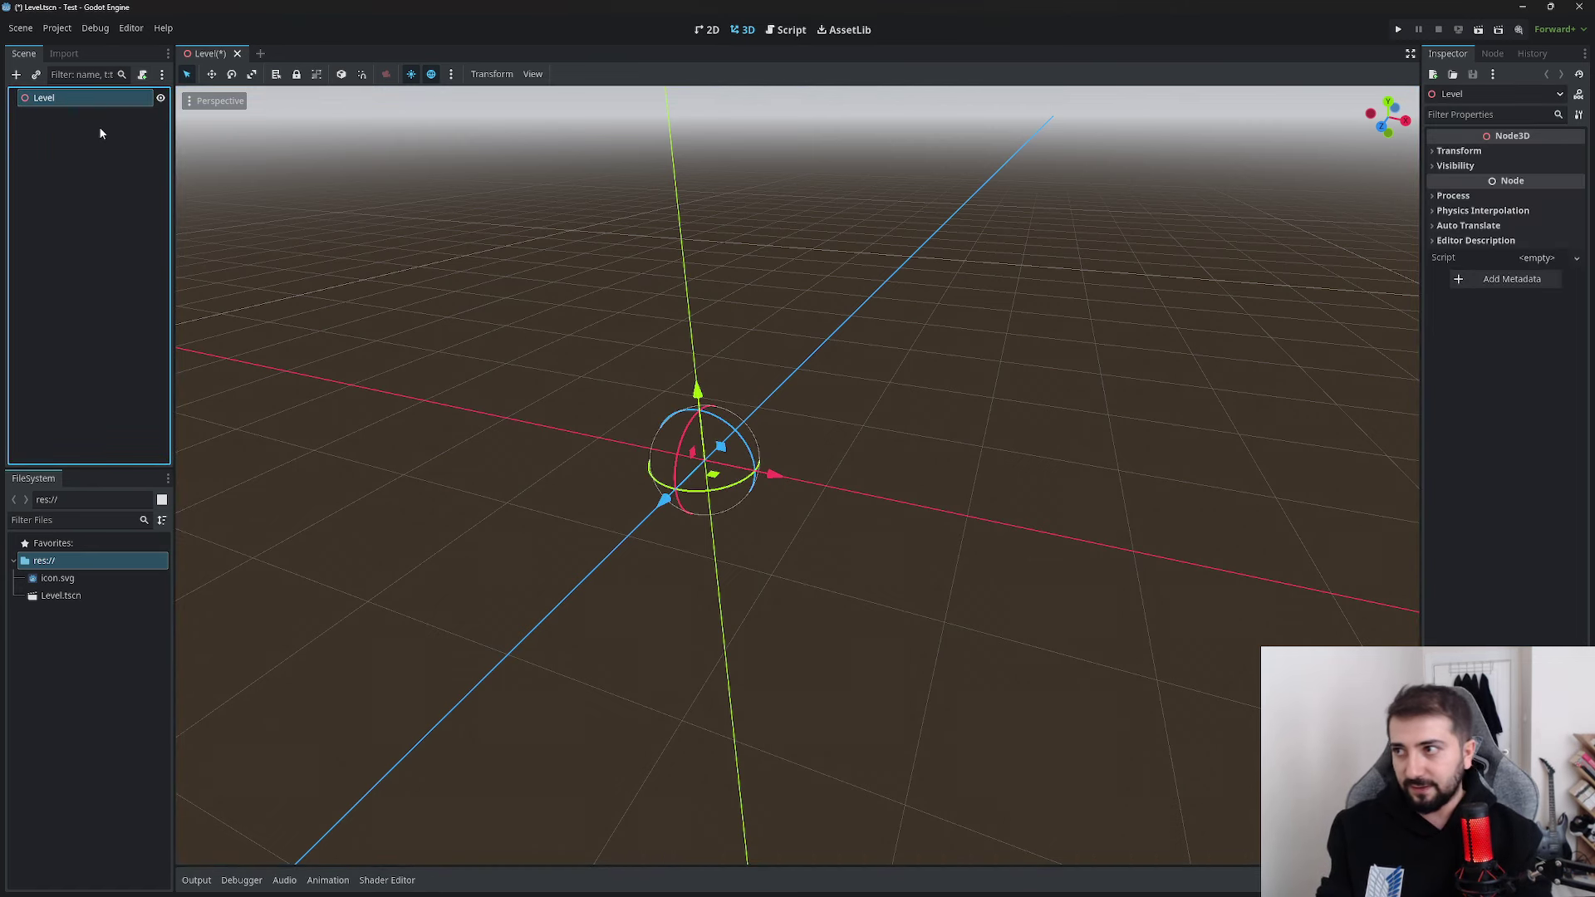
left_click(83, 128)
middle_click_drag(499, 332, 645, 427)
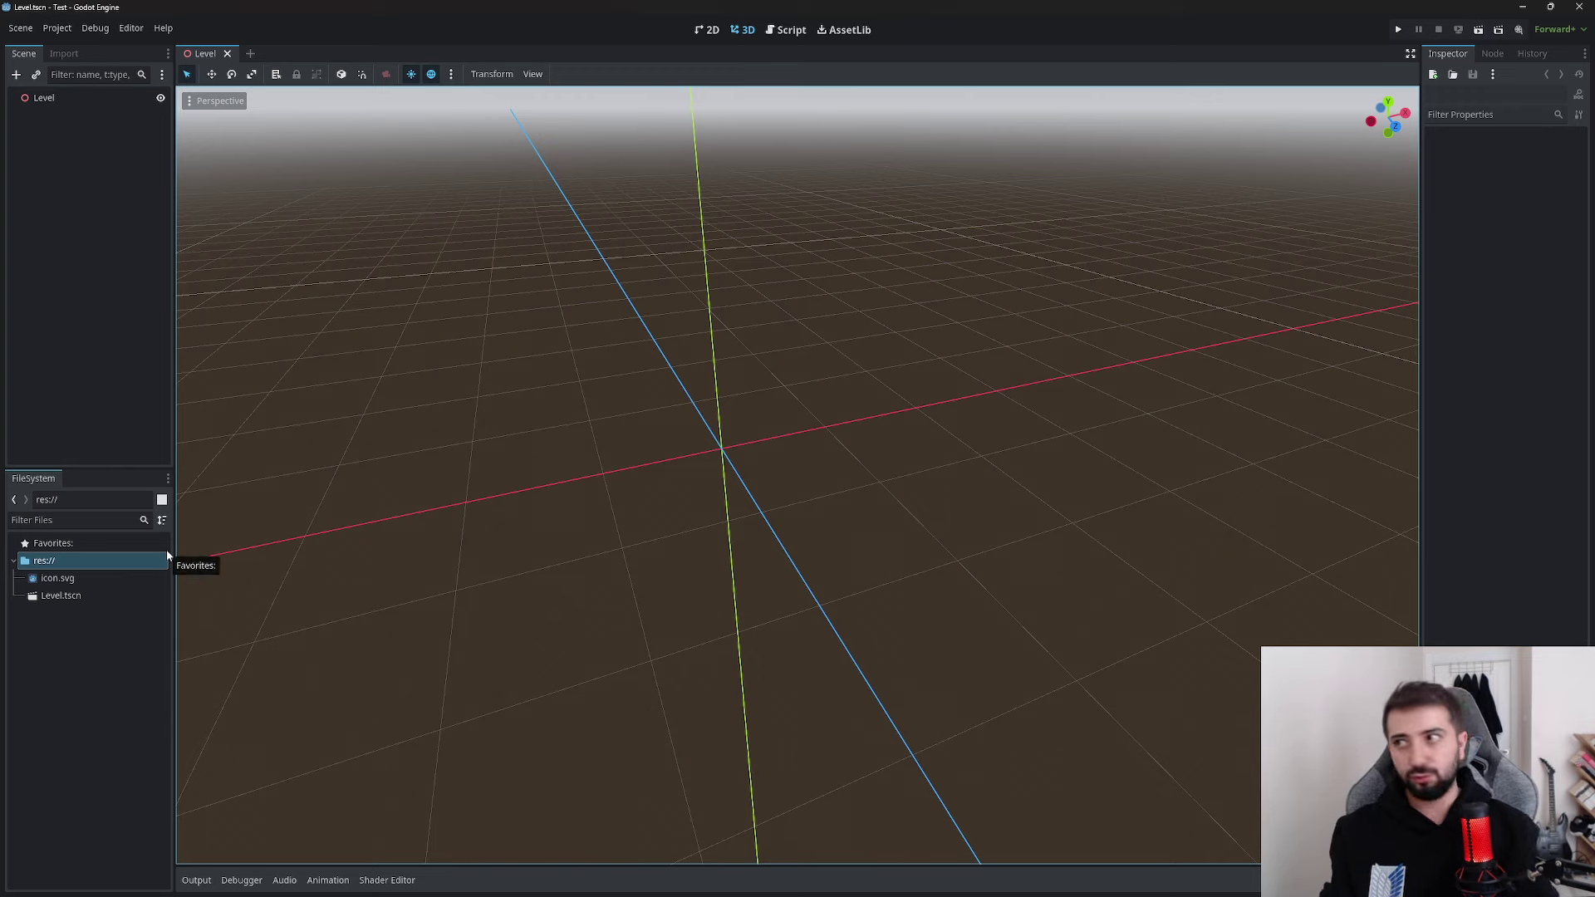
Browse the Node3D child types in the Create New Node list, viewing Marker3D's description
left_click(16, 75)
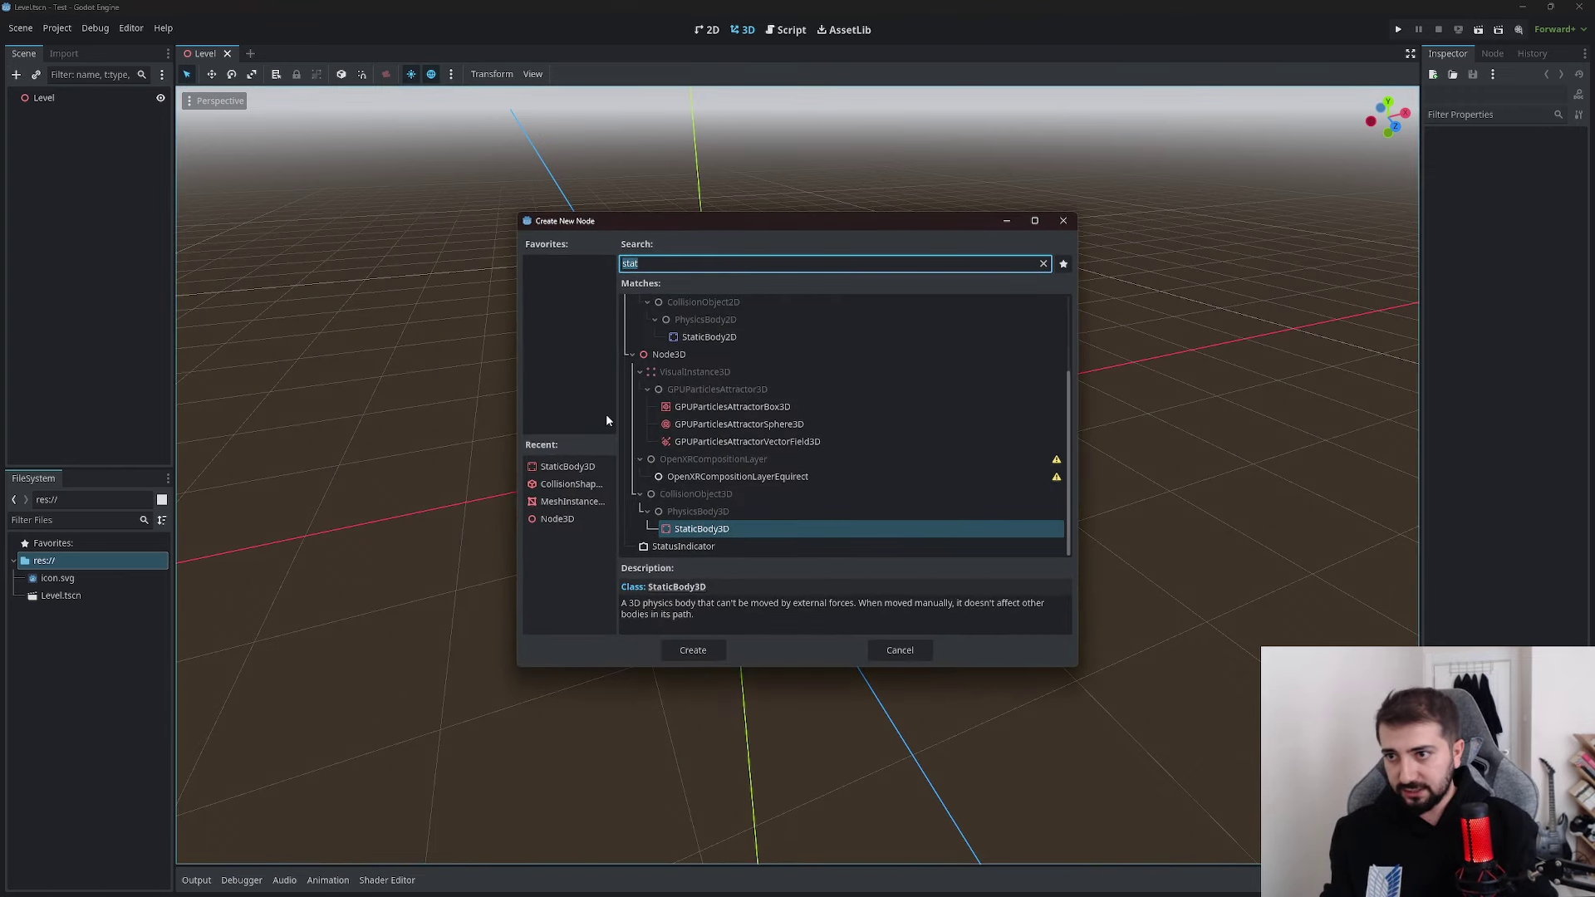
key("BackSpace")
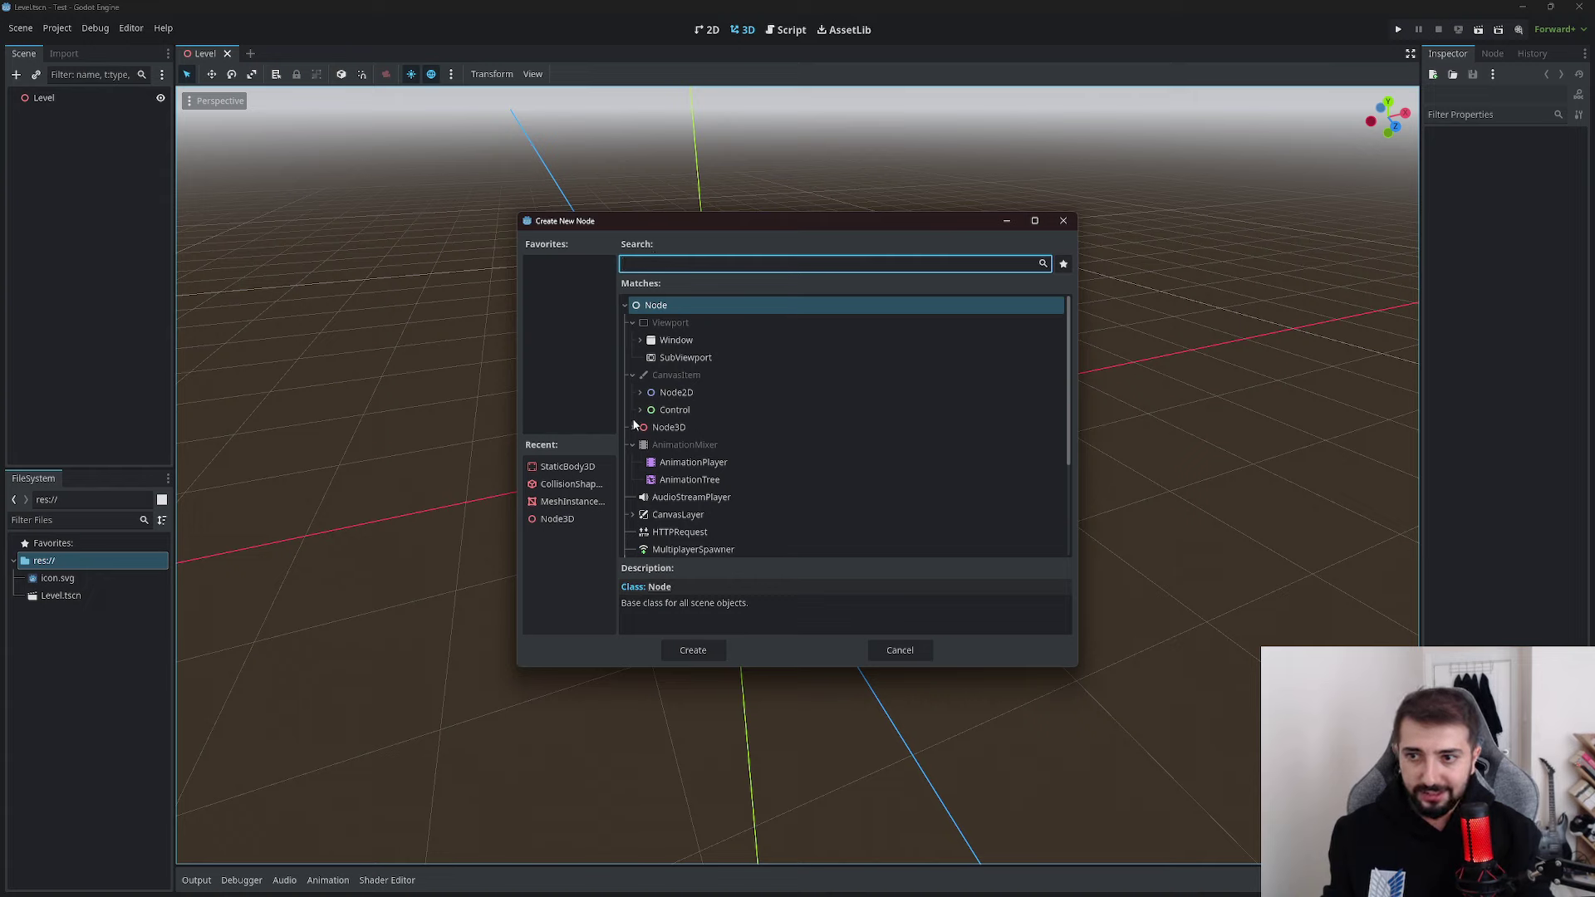
left_click(633, 427)
scroll(654, 480, "down", 3)
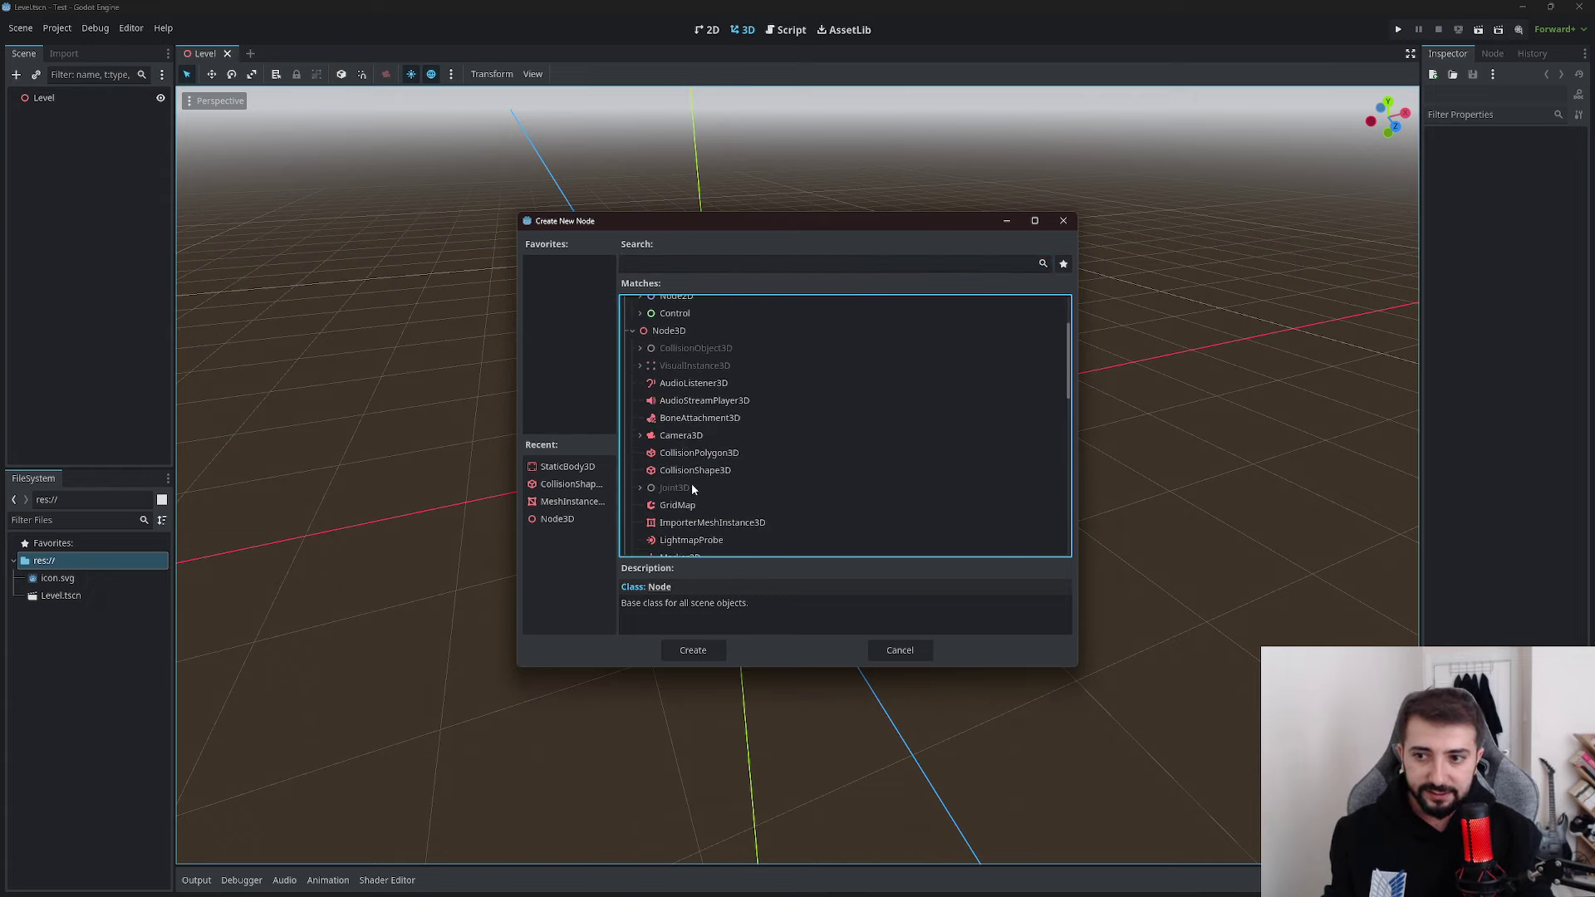
scroll(702, 495, "down", 2)
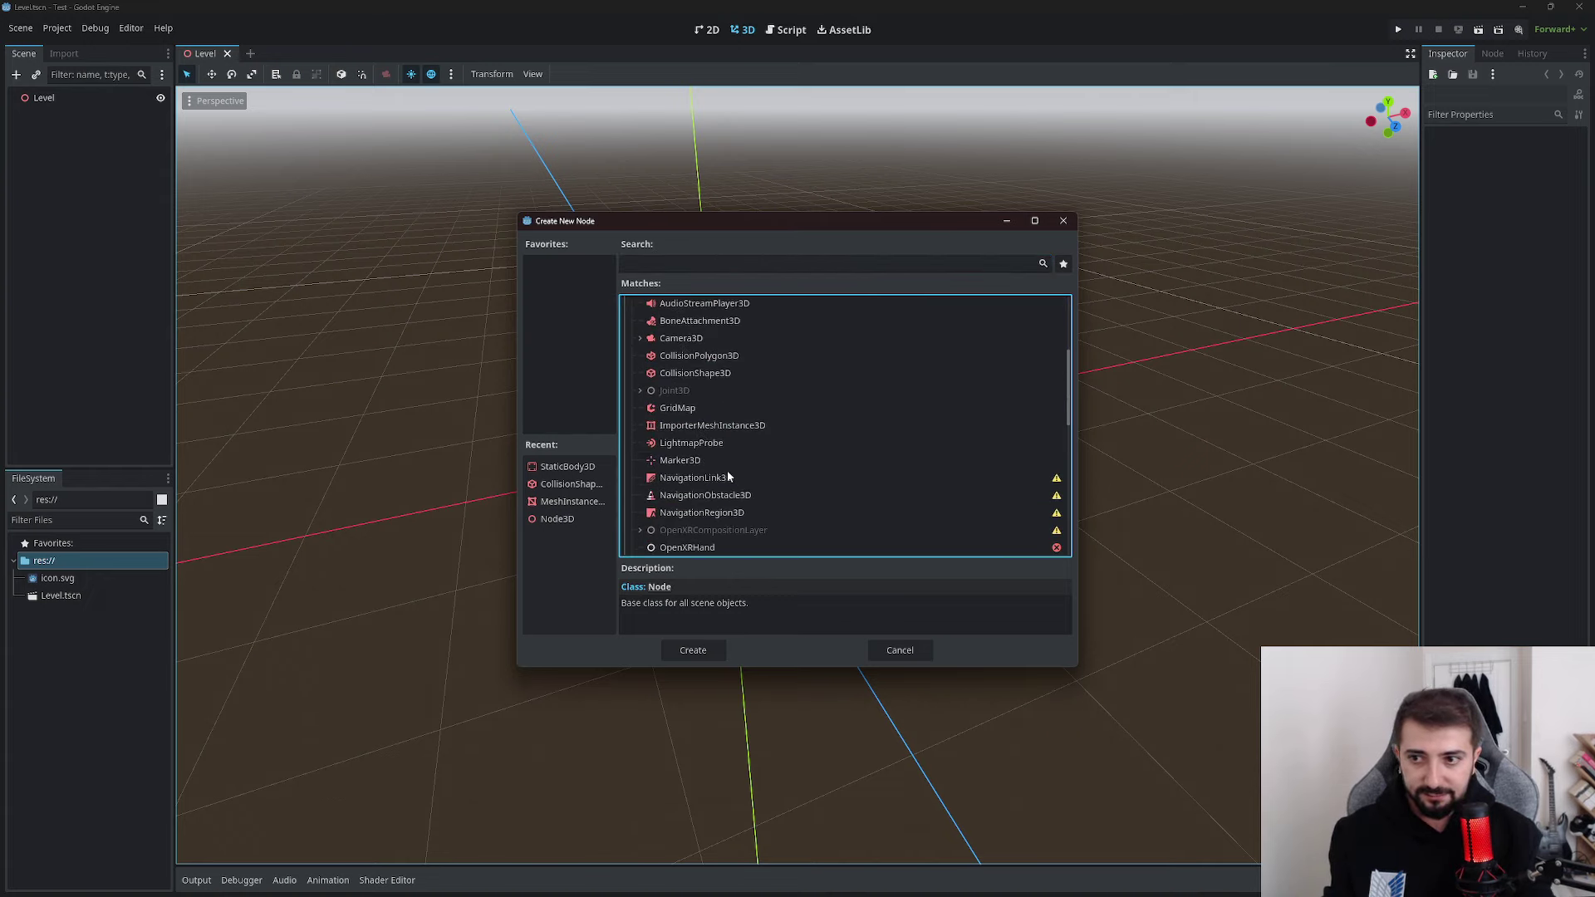
scroll(705, 430, "up", 1)
scroll(676, 402, "down", 1)
scroll(705, 416, "down", 2)
scroll(736, 432, "down", 1)
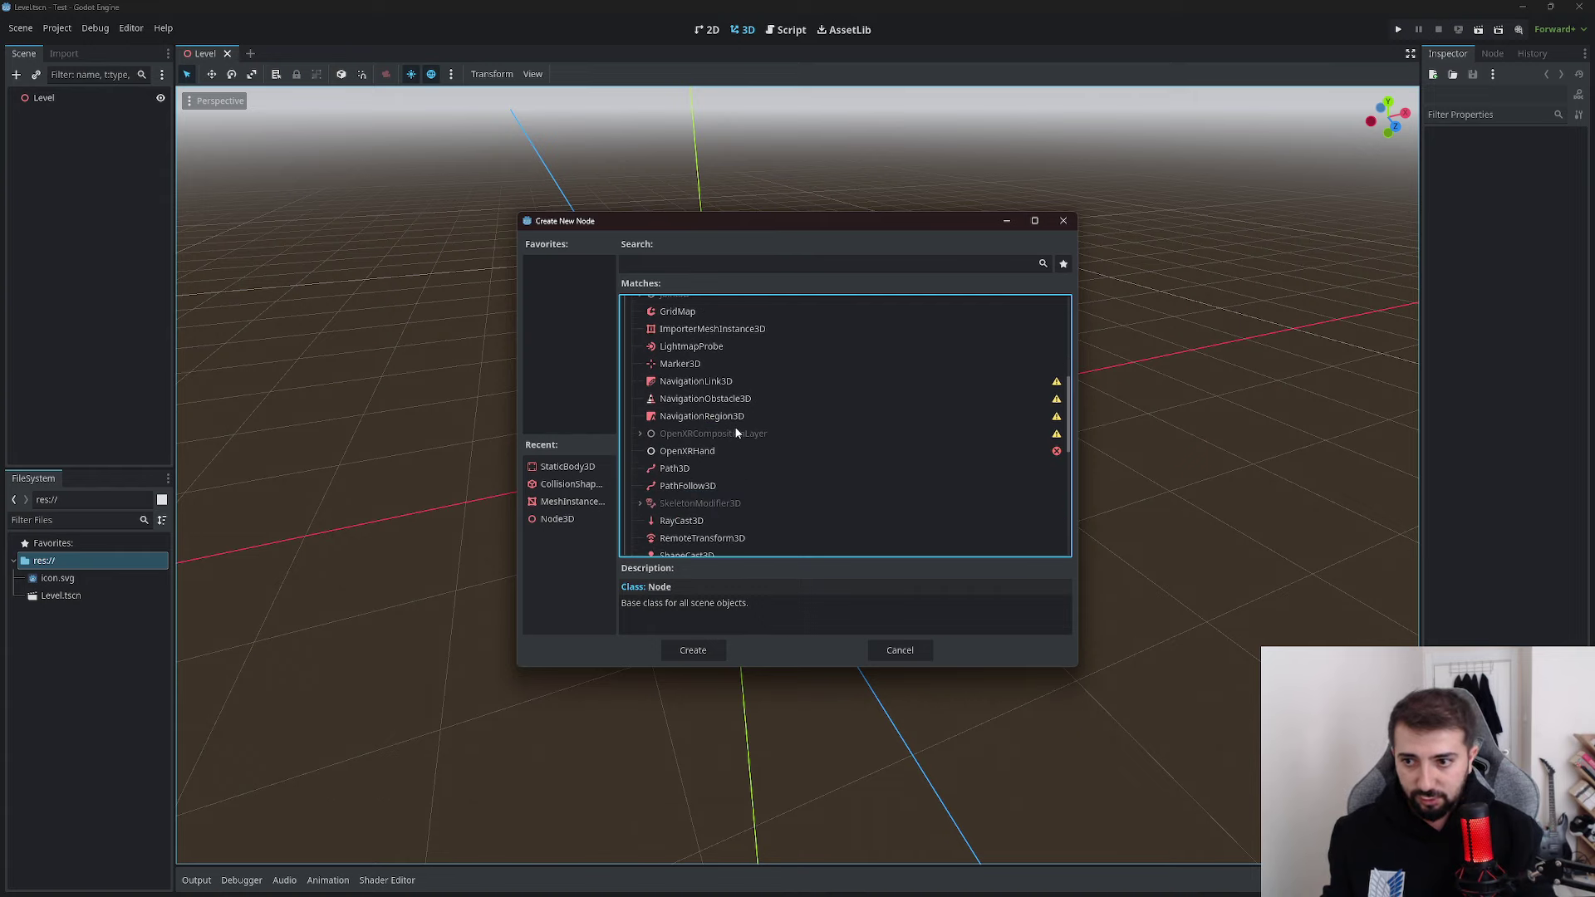
left_click(721, 363)
Add a MeshInstance3D found by searching 'mesh', give it a new BoxMesh, and rename it Cube
left_click(718, 269)
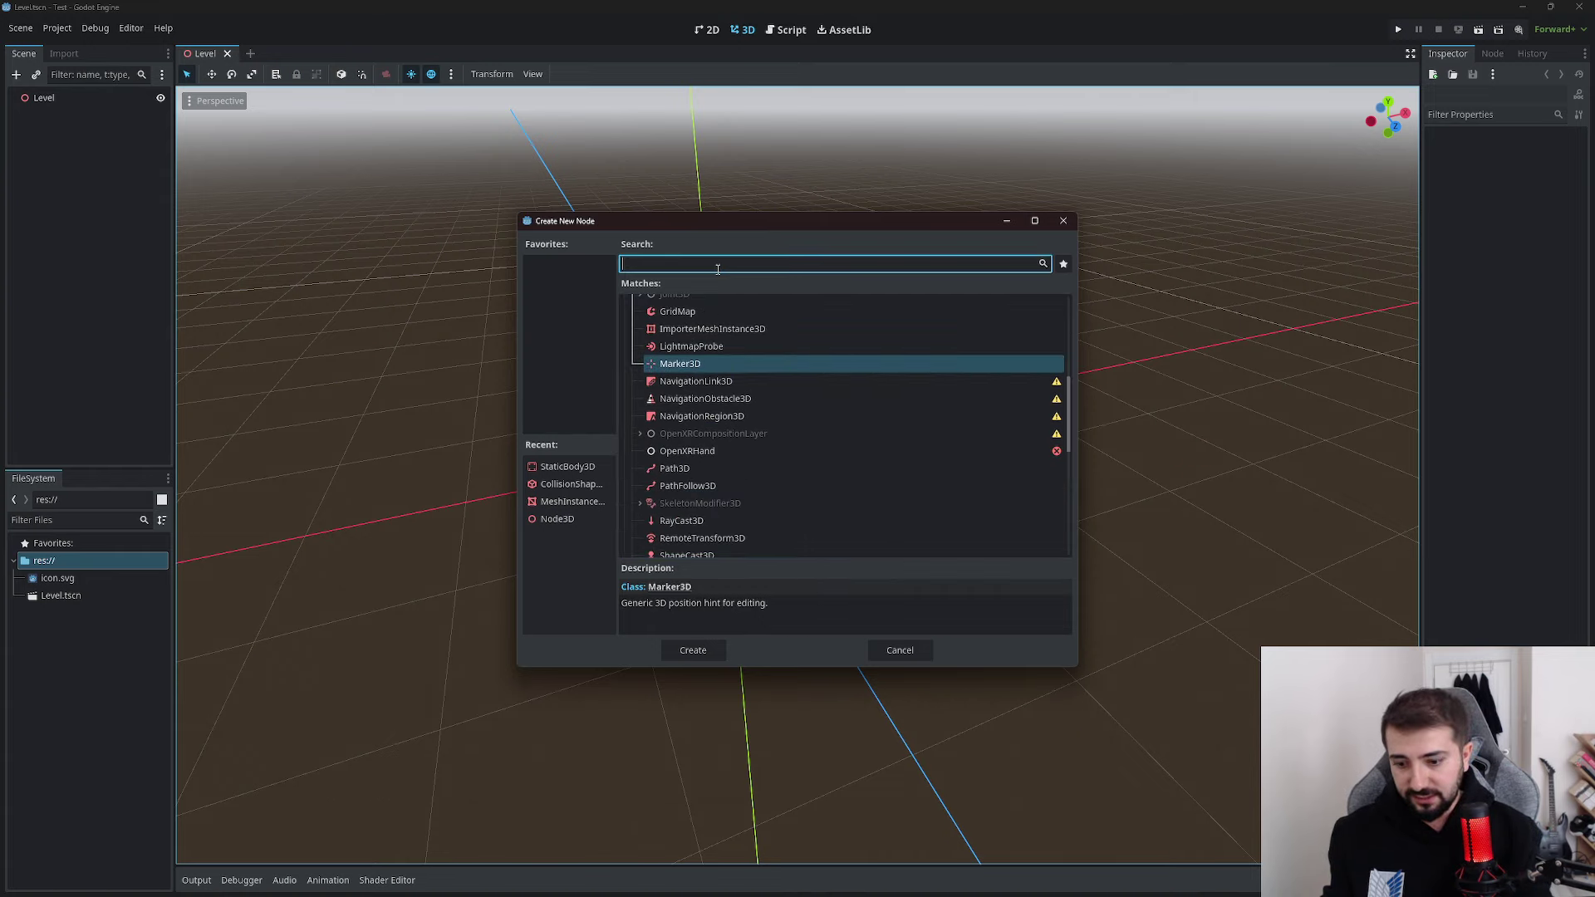
type("mesh")
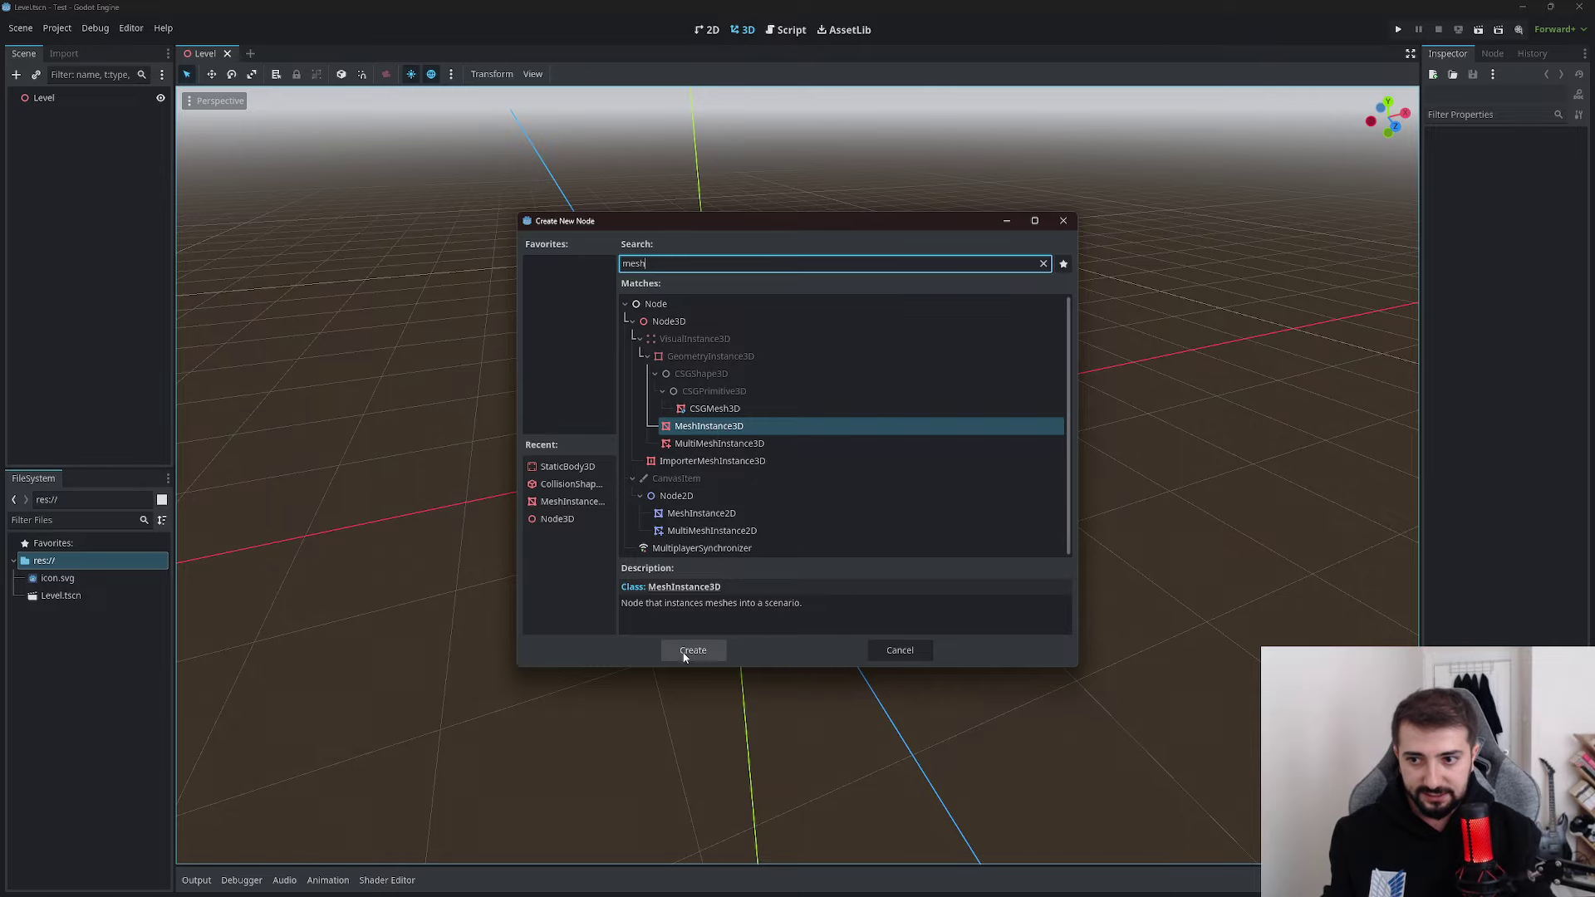
left_click(693, 649)
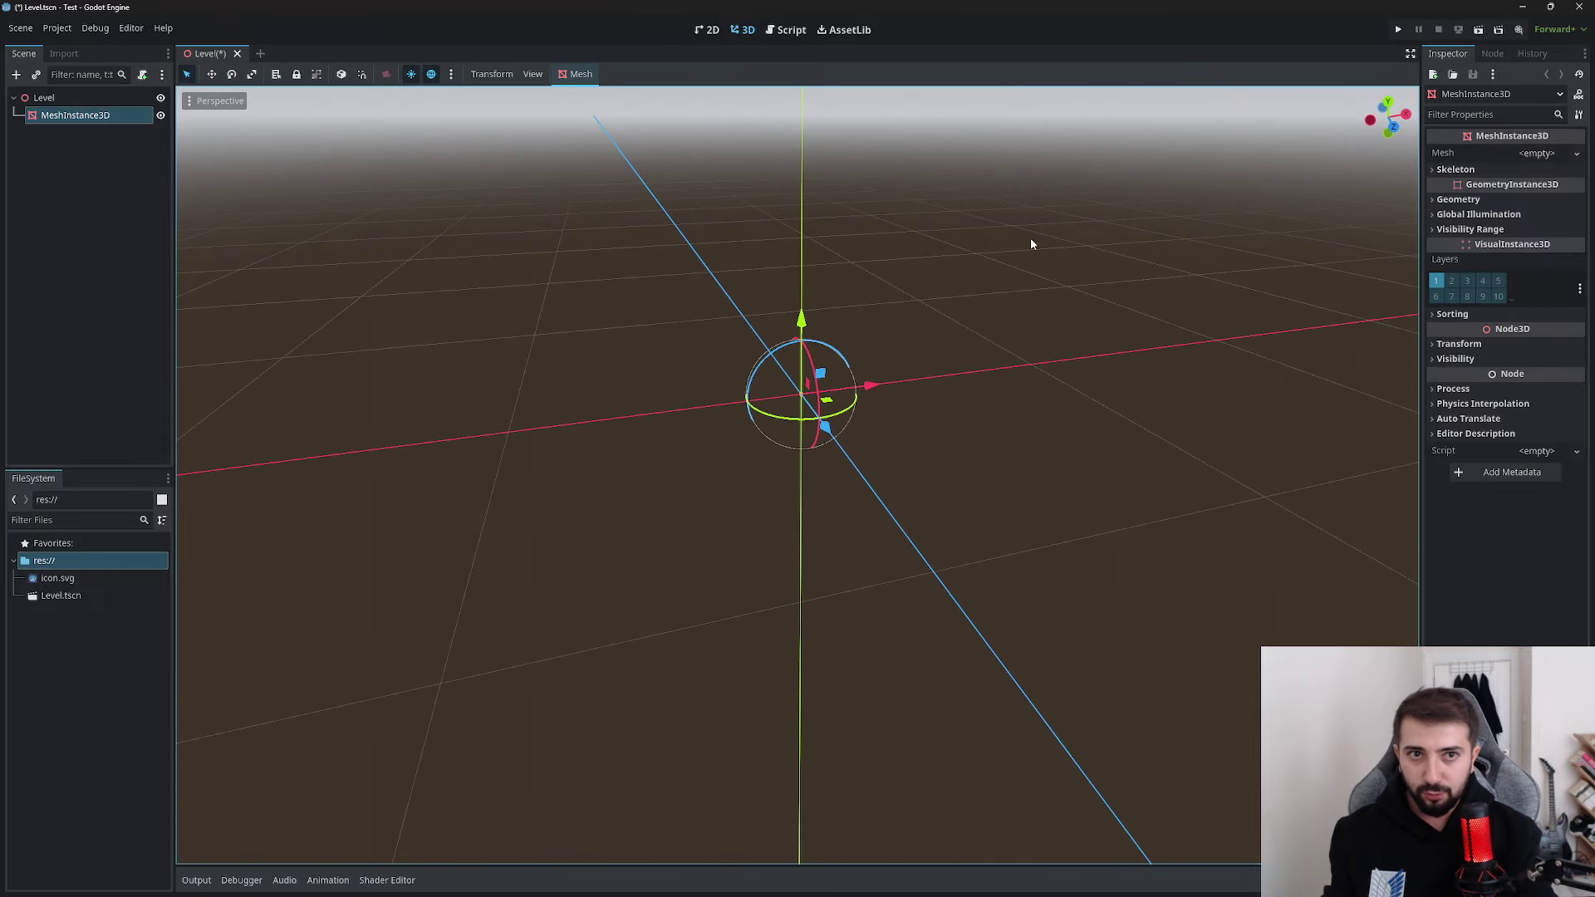
left_click(1562, 155)
left_click(1537, 233)
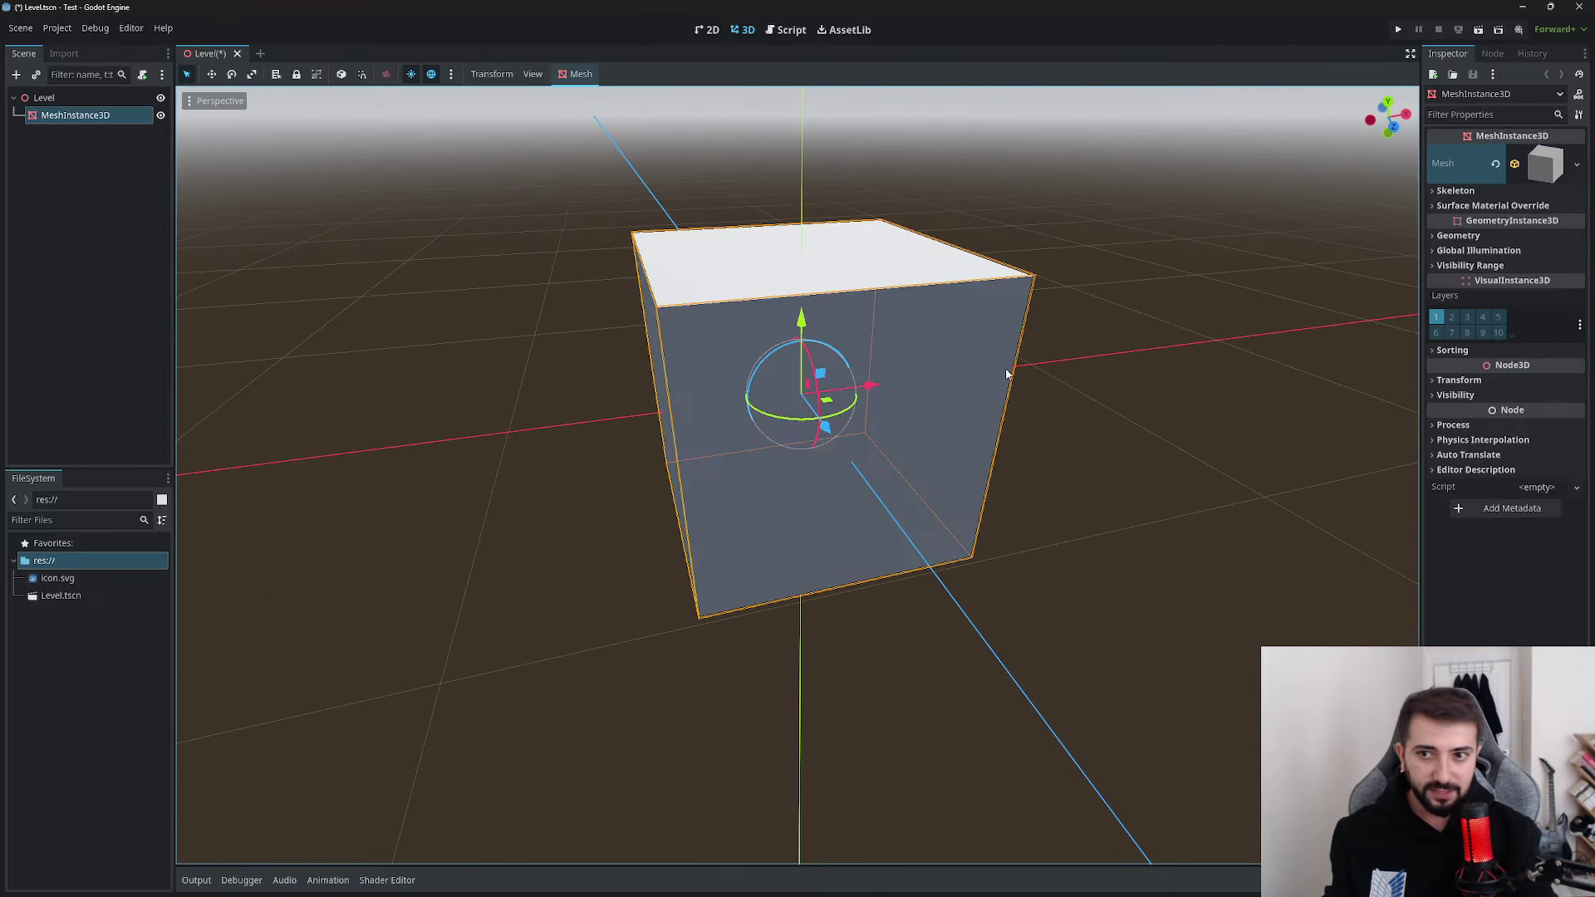
scroll(774, 450, "down", 4)
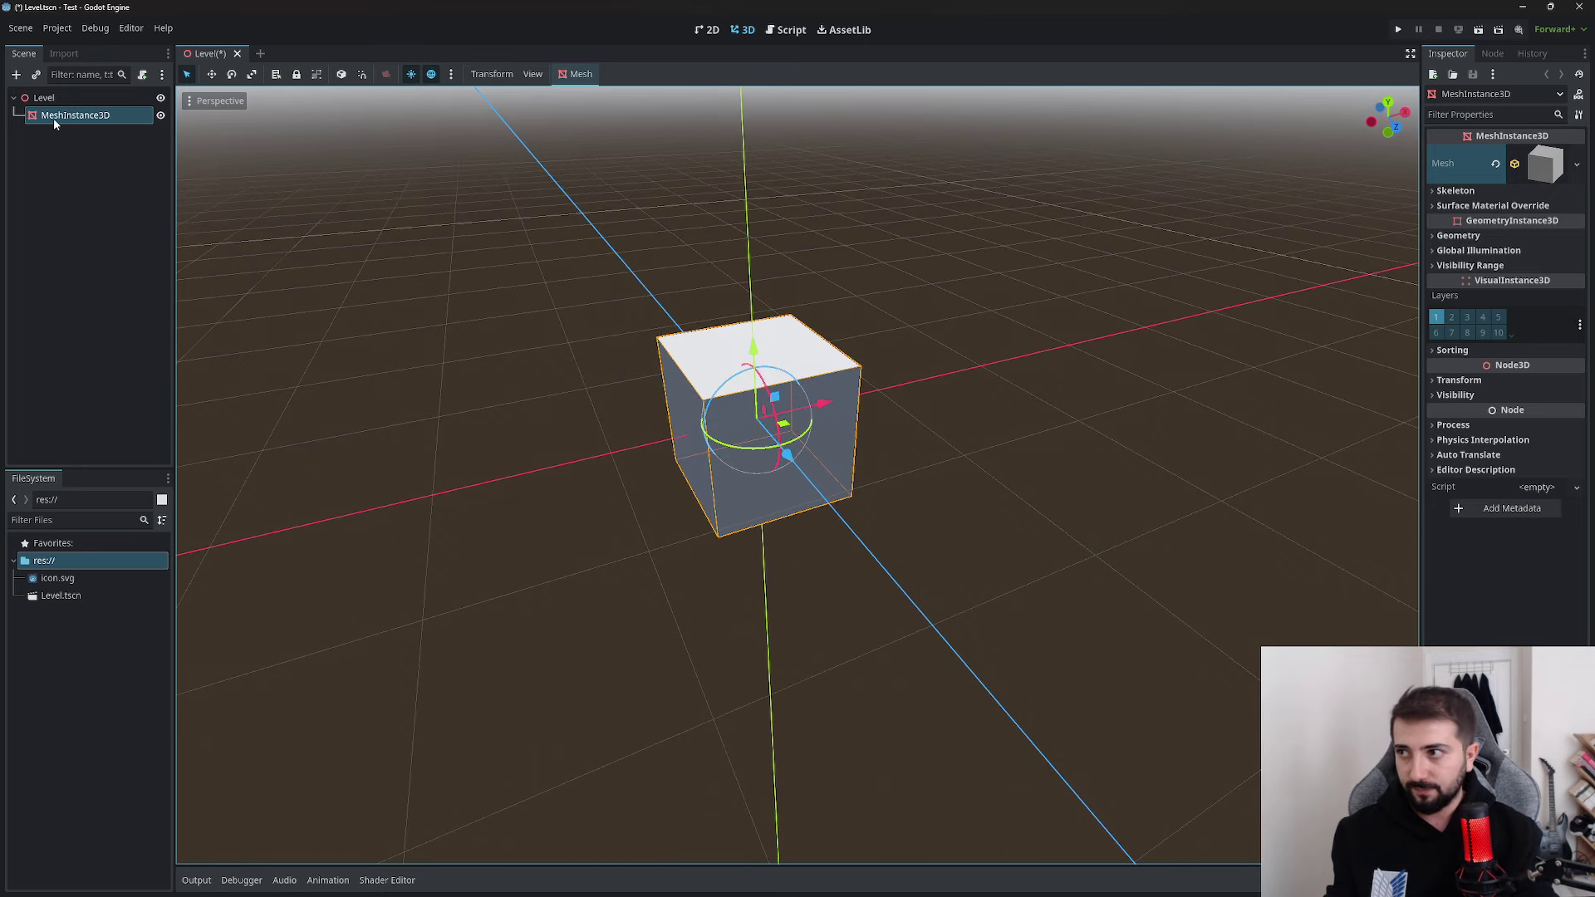
key("F2")
type("Cube")
key("Return")
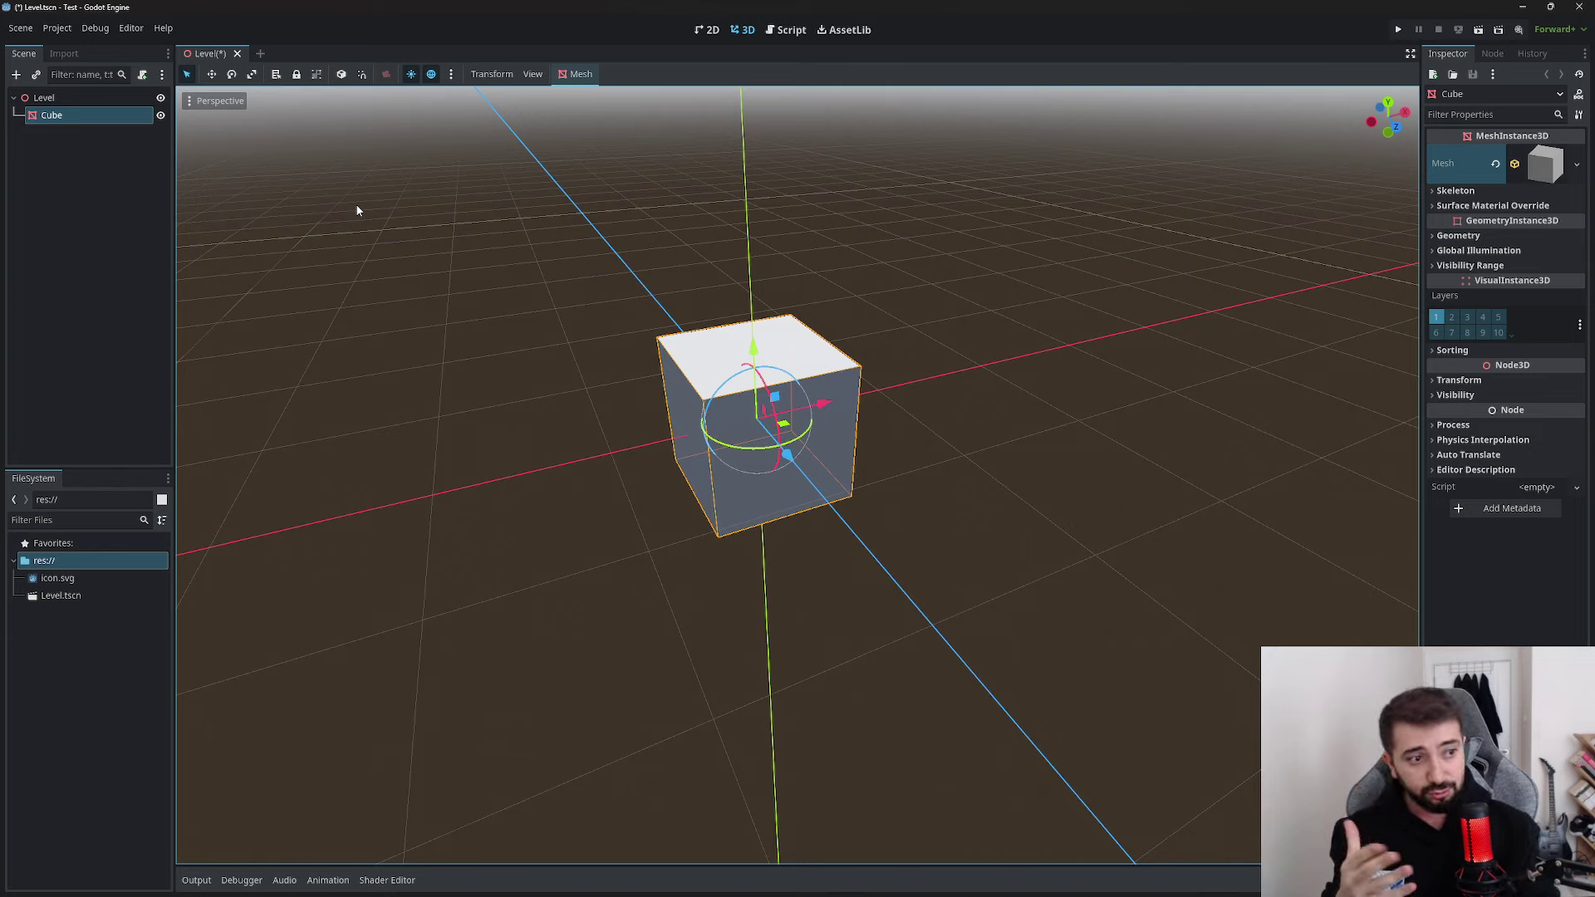
Add a CollisionShape3D child under Cube, found by searching 'coll'
right_click(72, 115)
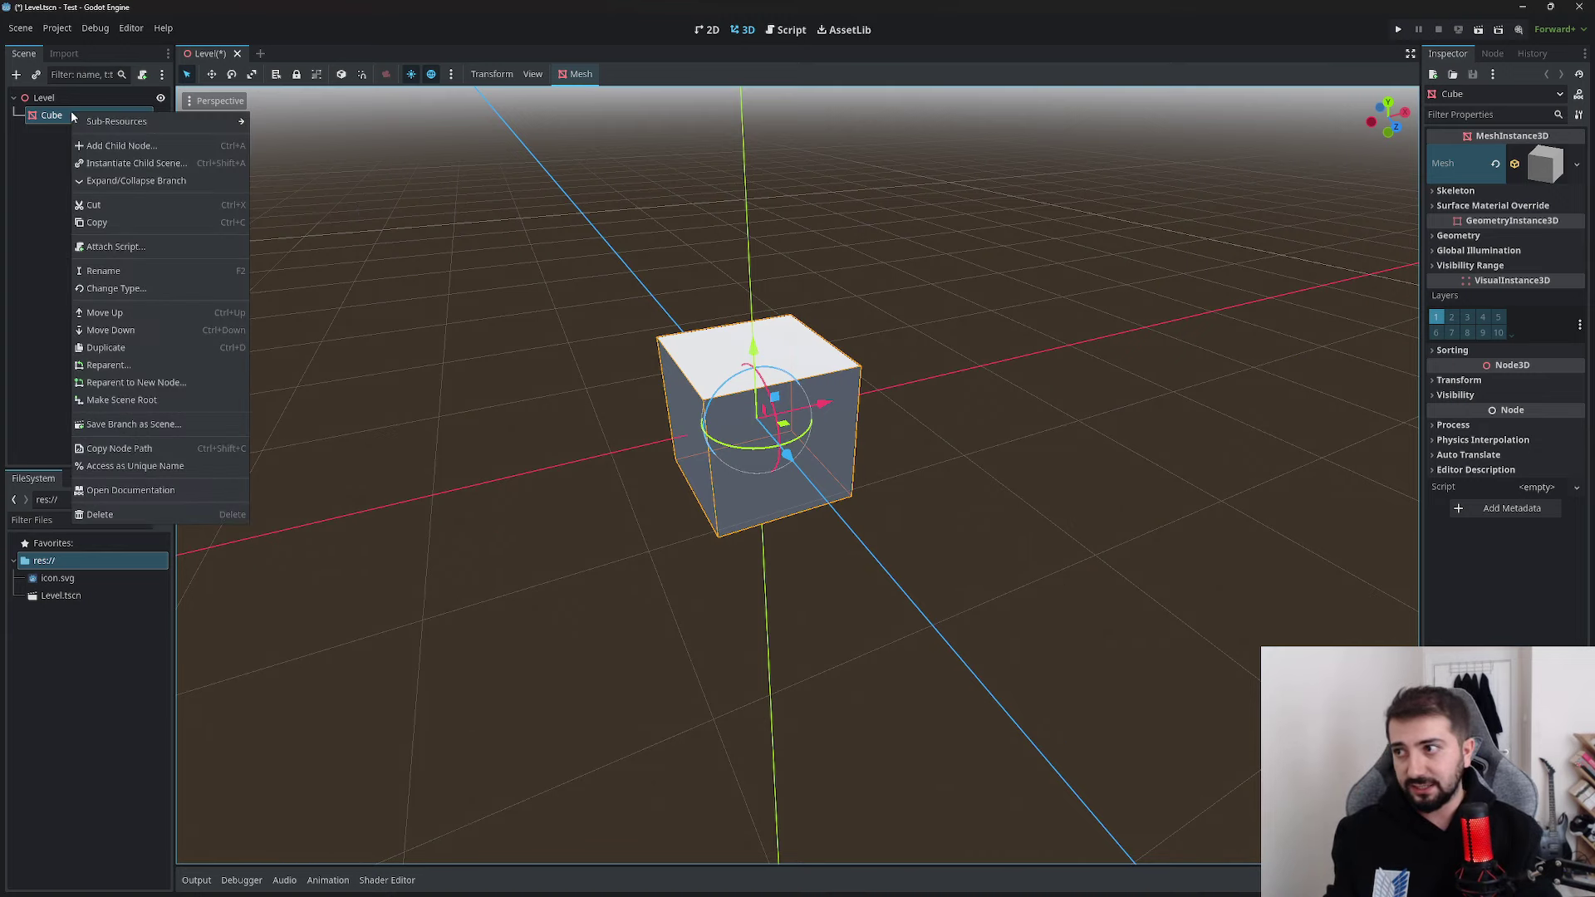
left_click(108, 144)
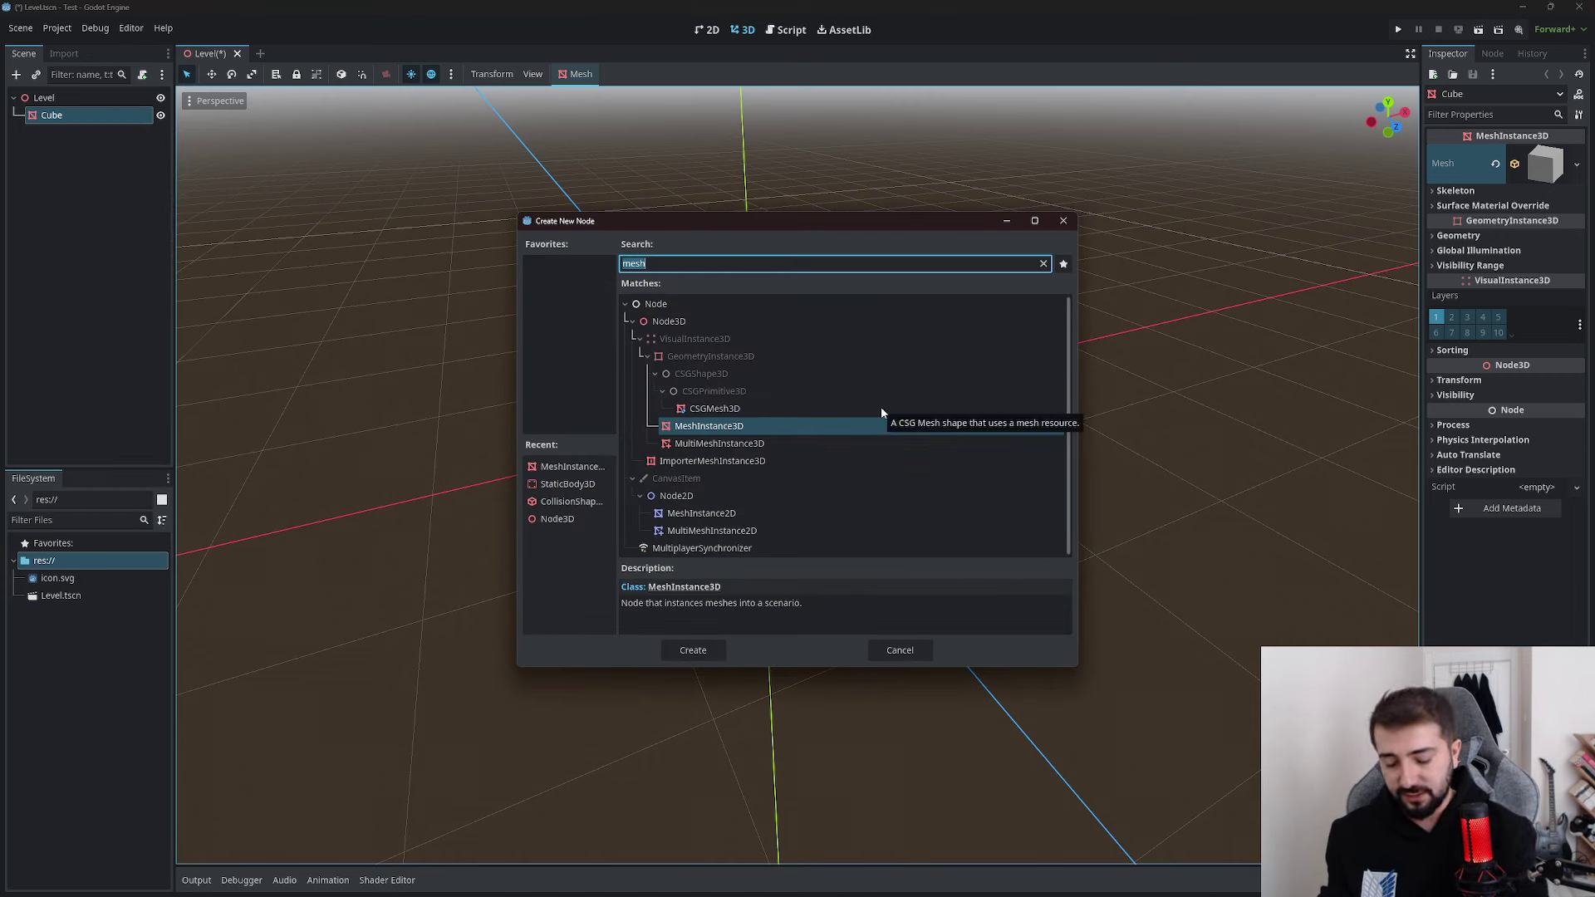
key("BackSpace")
type("coll")
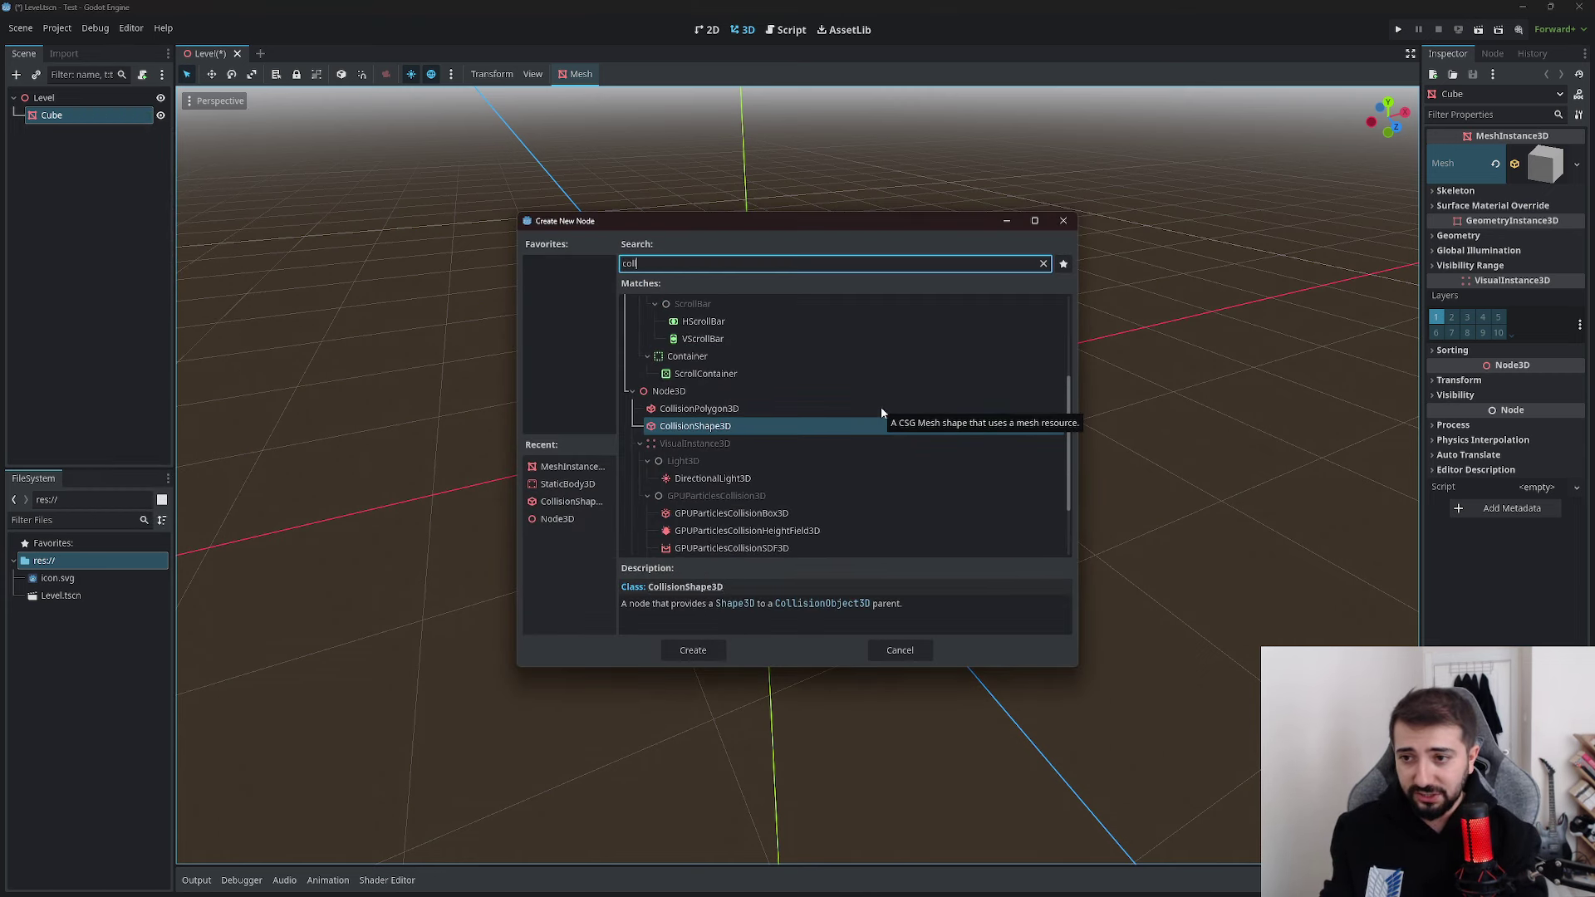
left_click(689, 650)
Give the collision shape a new BoxShape3D fitted to the cube and read its warning
left_click(1539, 152)
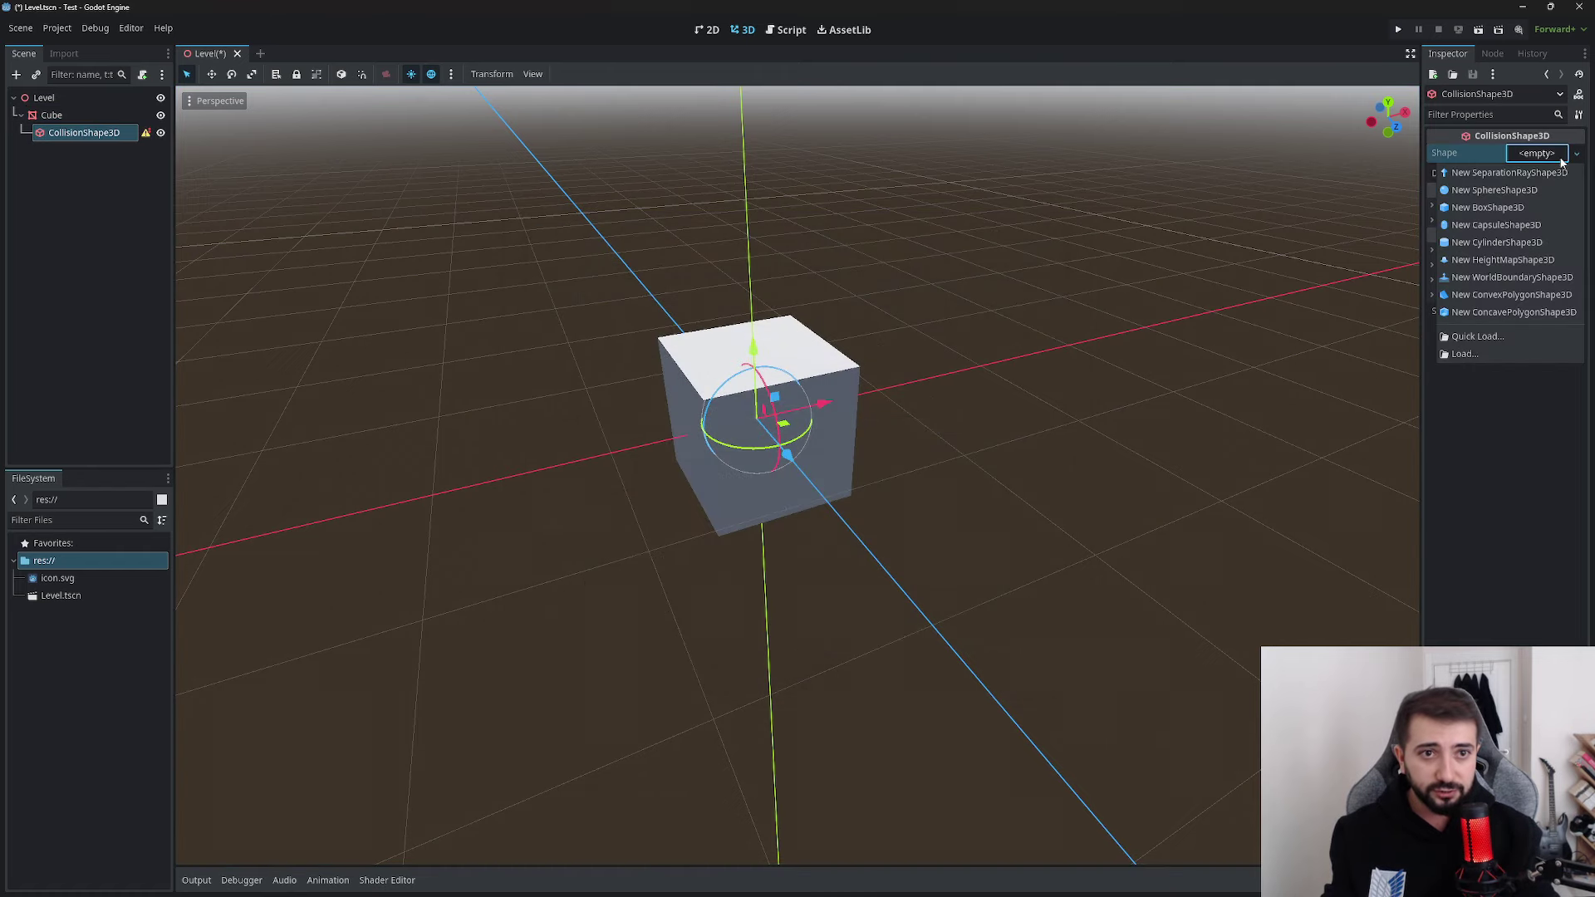
left_click(1539, 216)
scroll(900, 378, "up", 3)
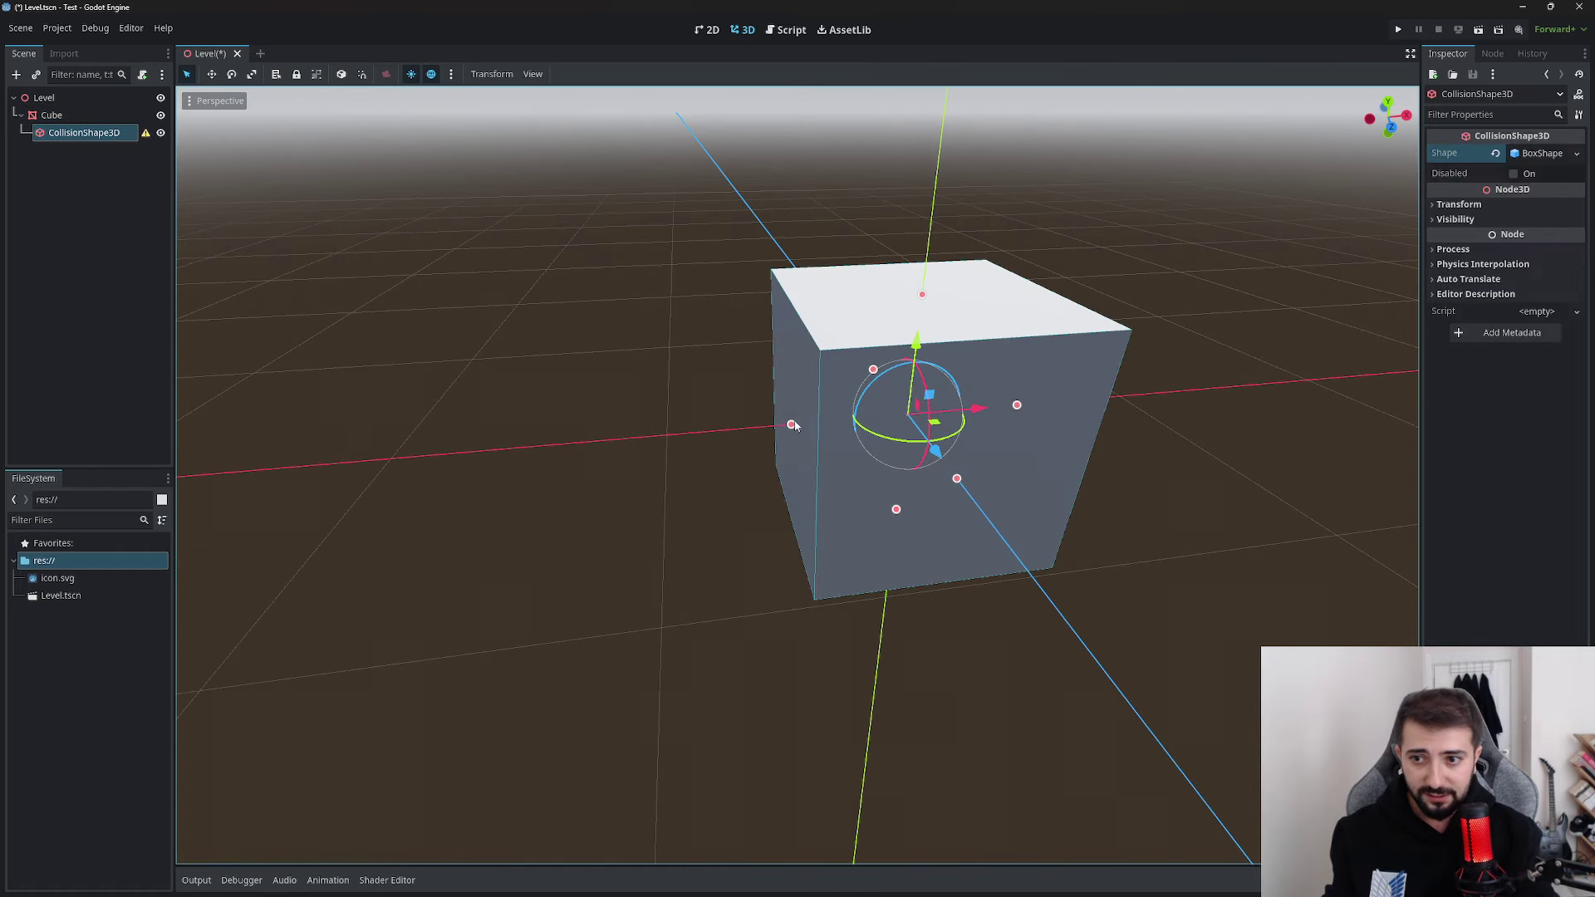
left_click_drag(794, 425, 827, 405)
left_click(61, 278)
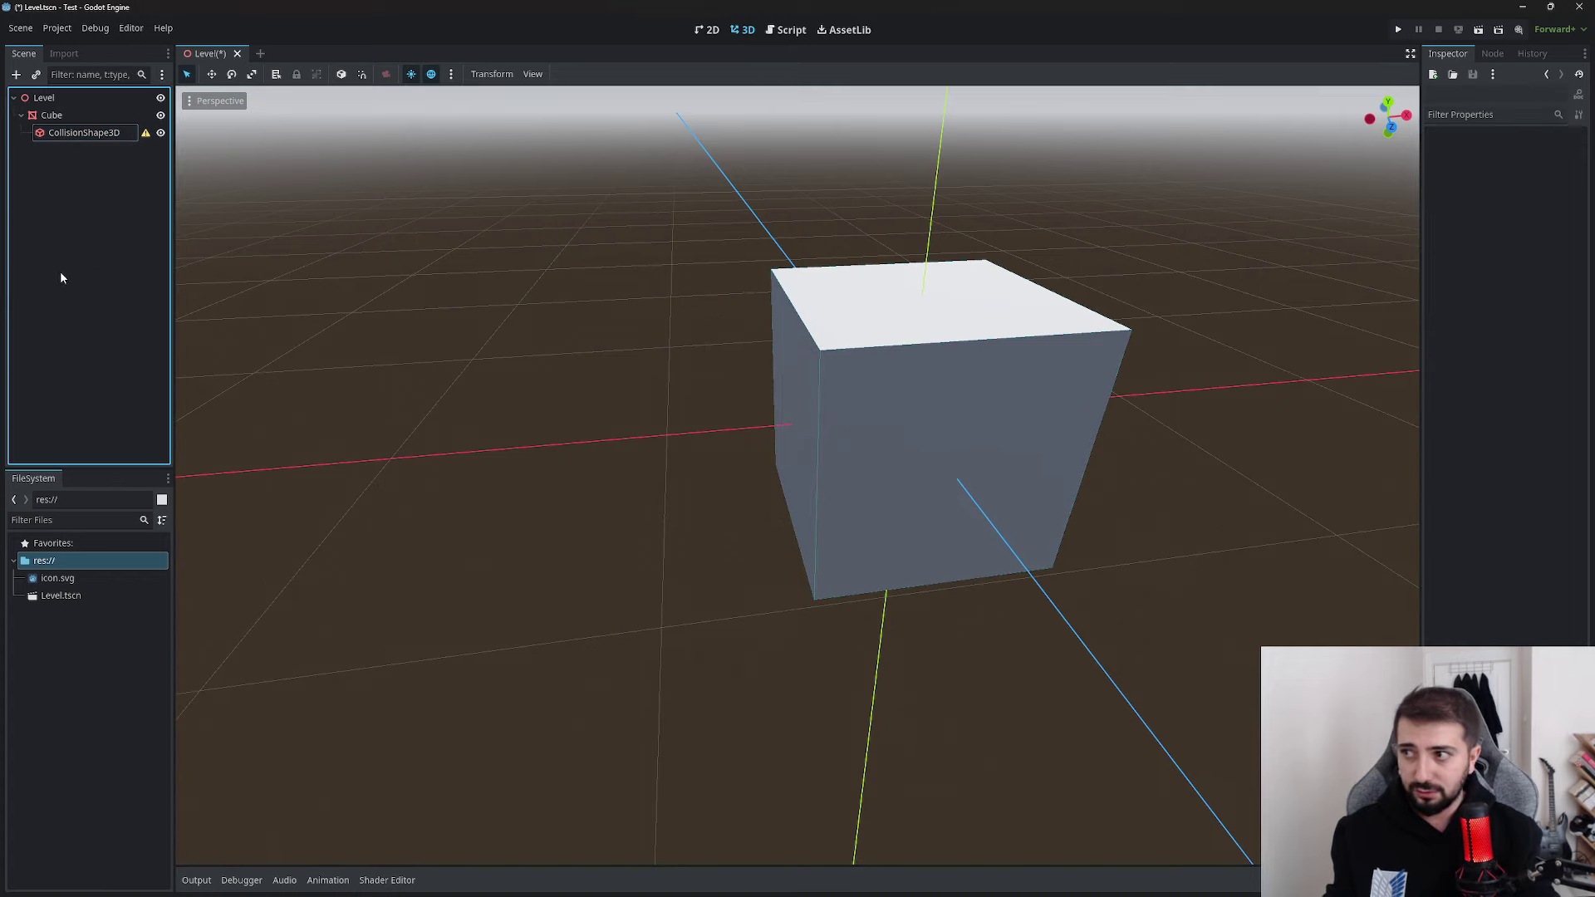
left_click(145, 134)
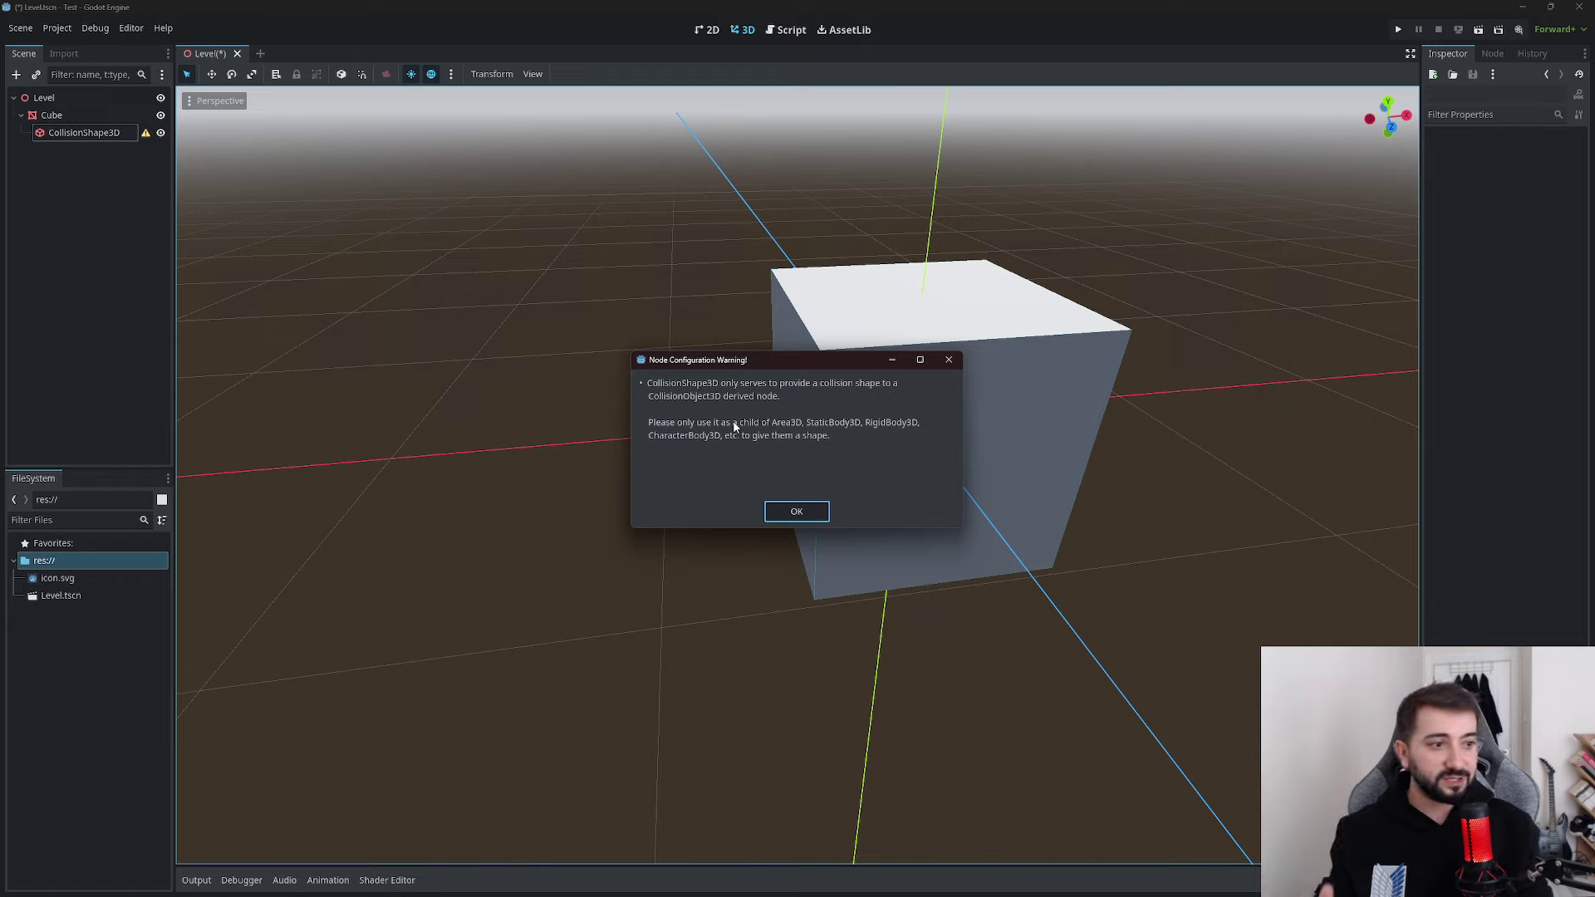
Dismiss the warning and add a RigidBody3D node found by searching 'rigi'
left_click(794, 512)
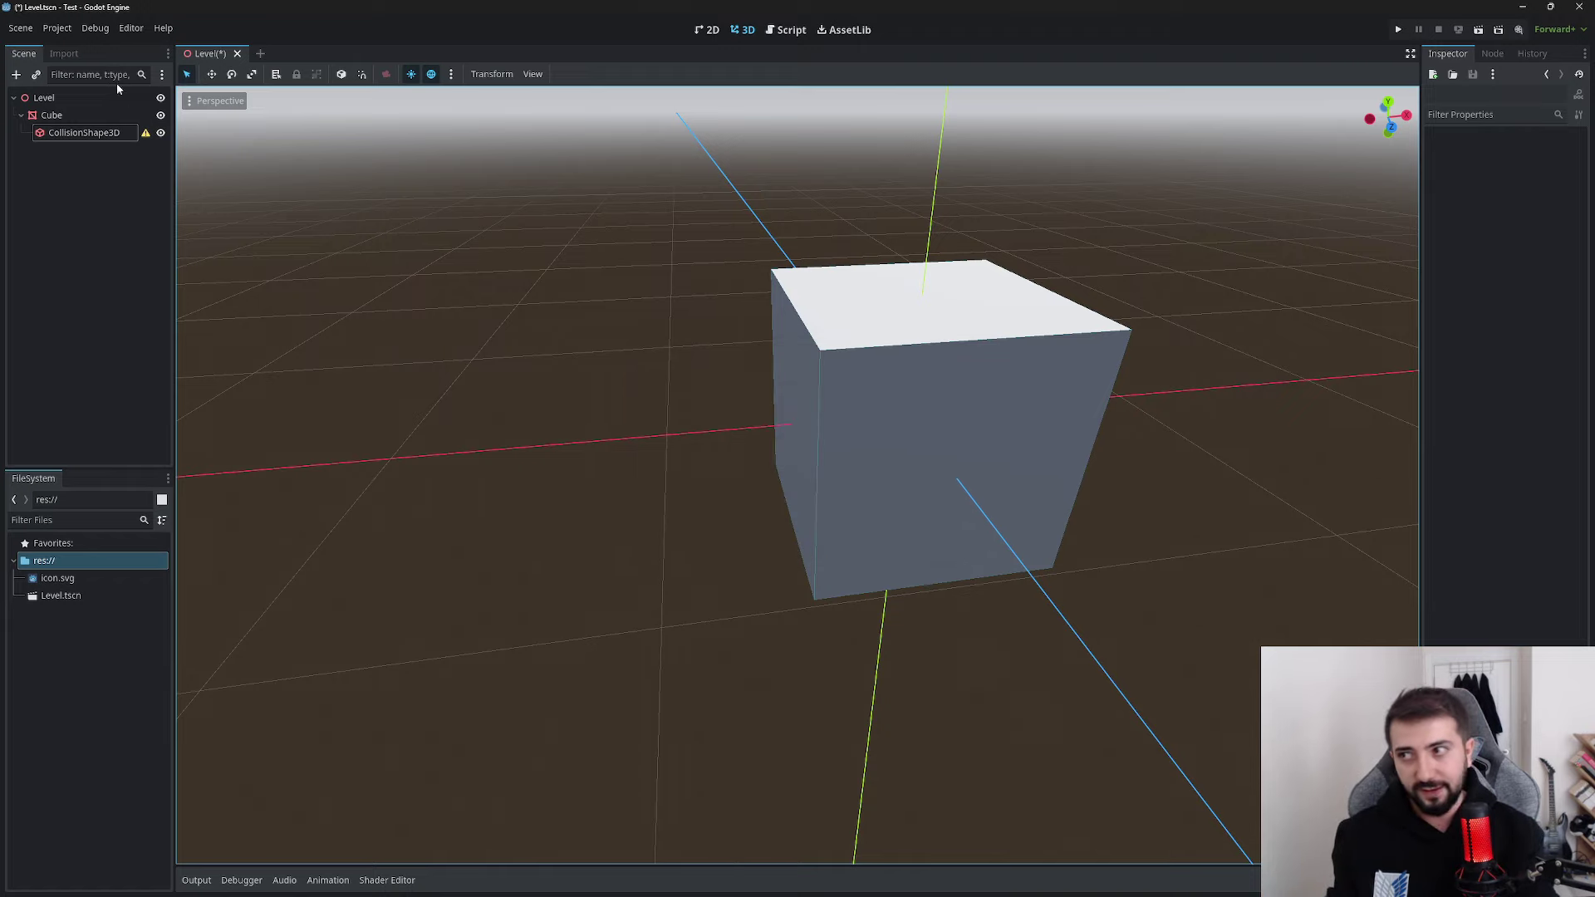
right_click(61, 138)
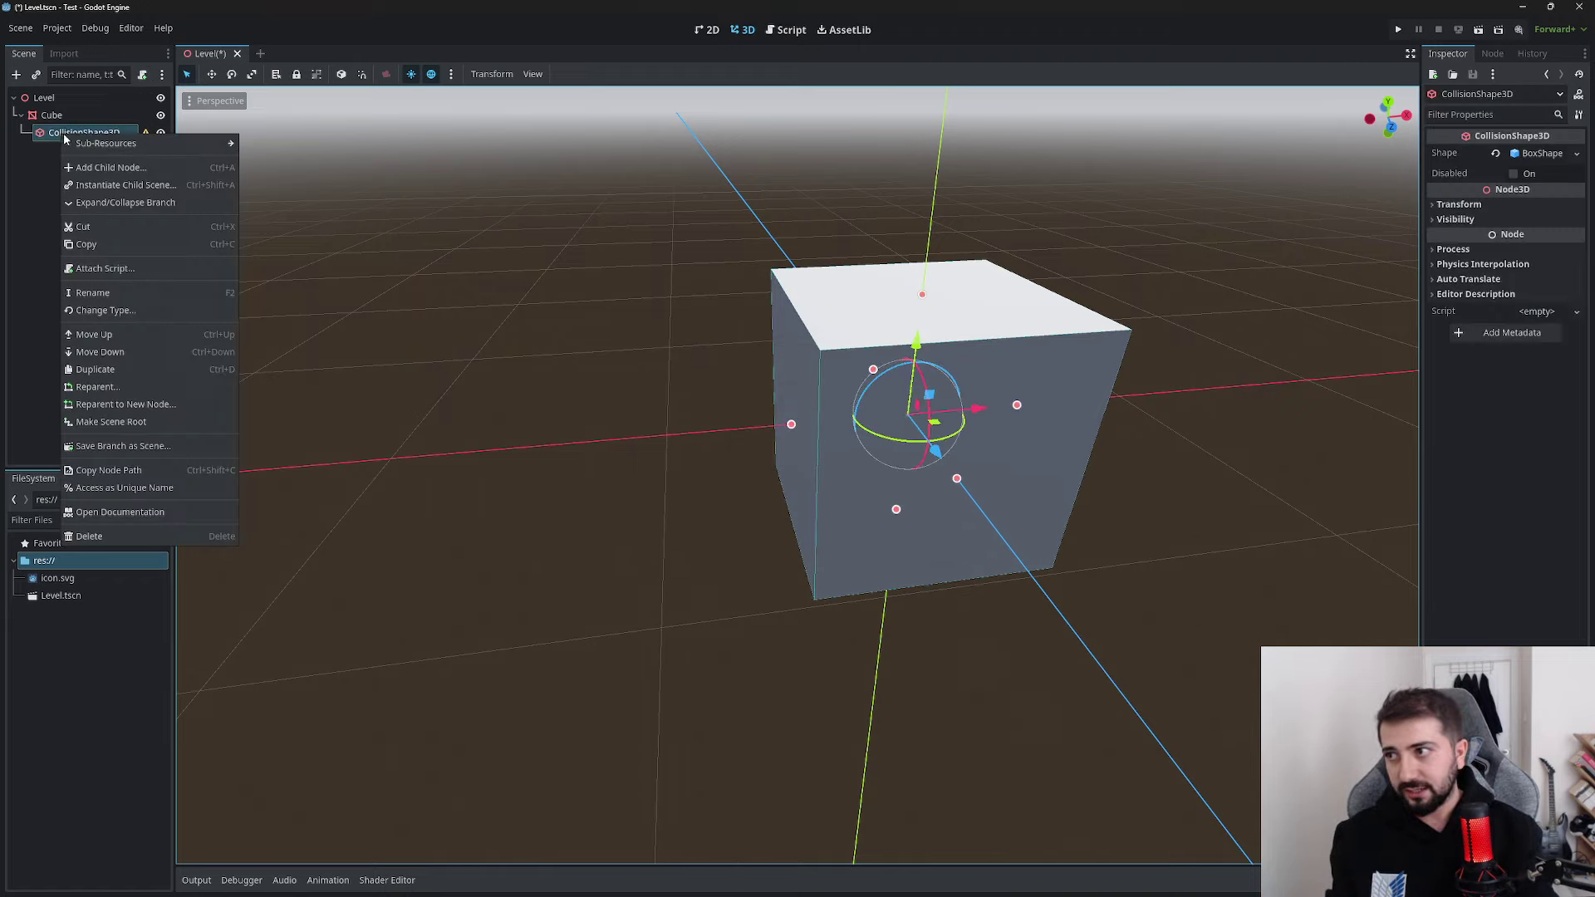
left_click(92, 150)
key("BackSpace")
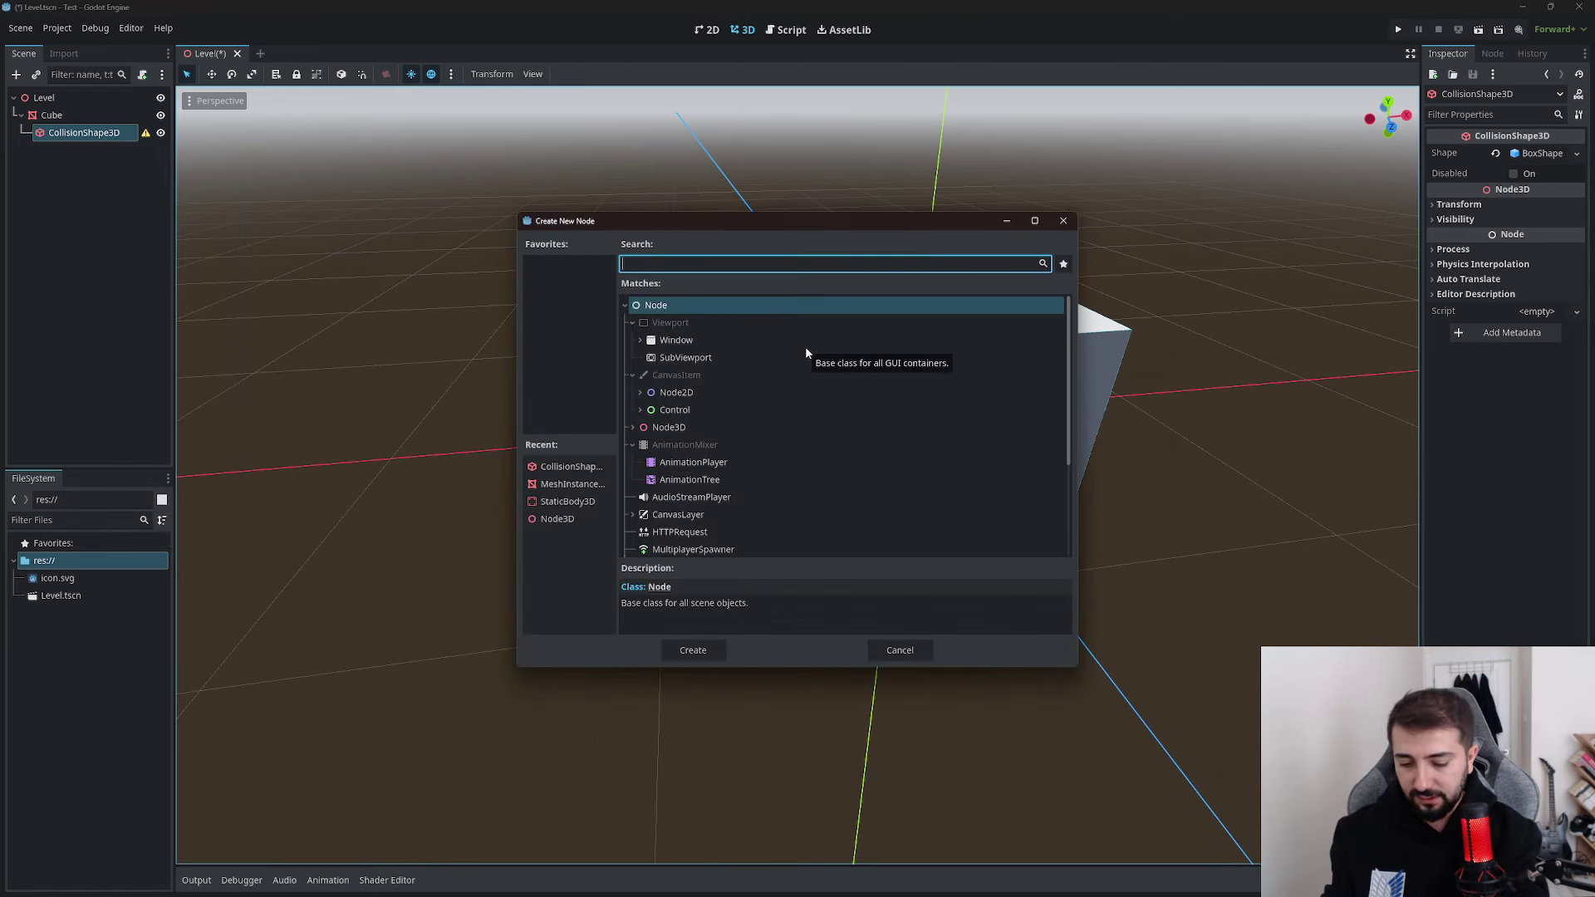
type("rigi")
left_click(707, 644)
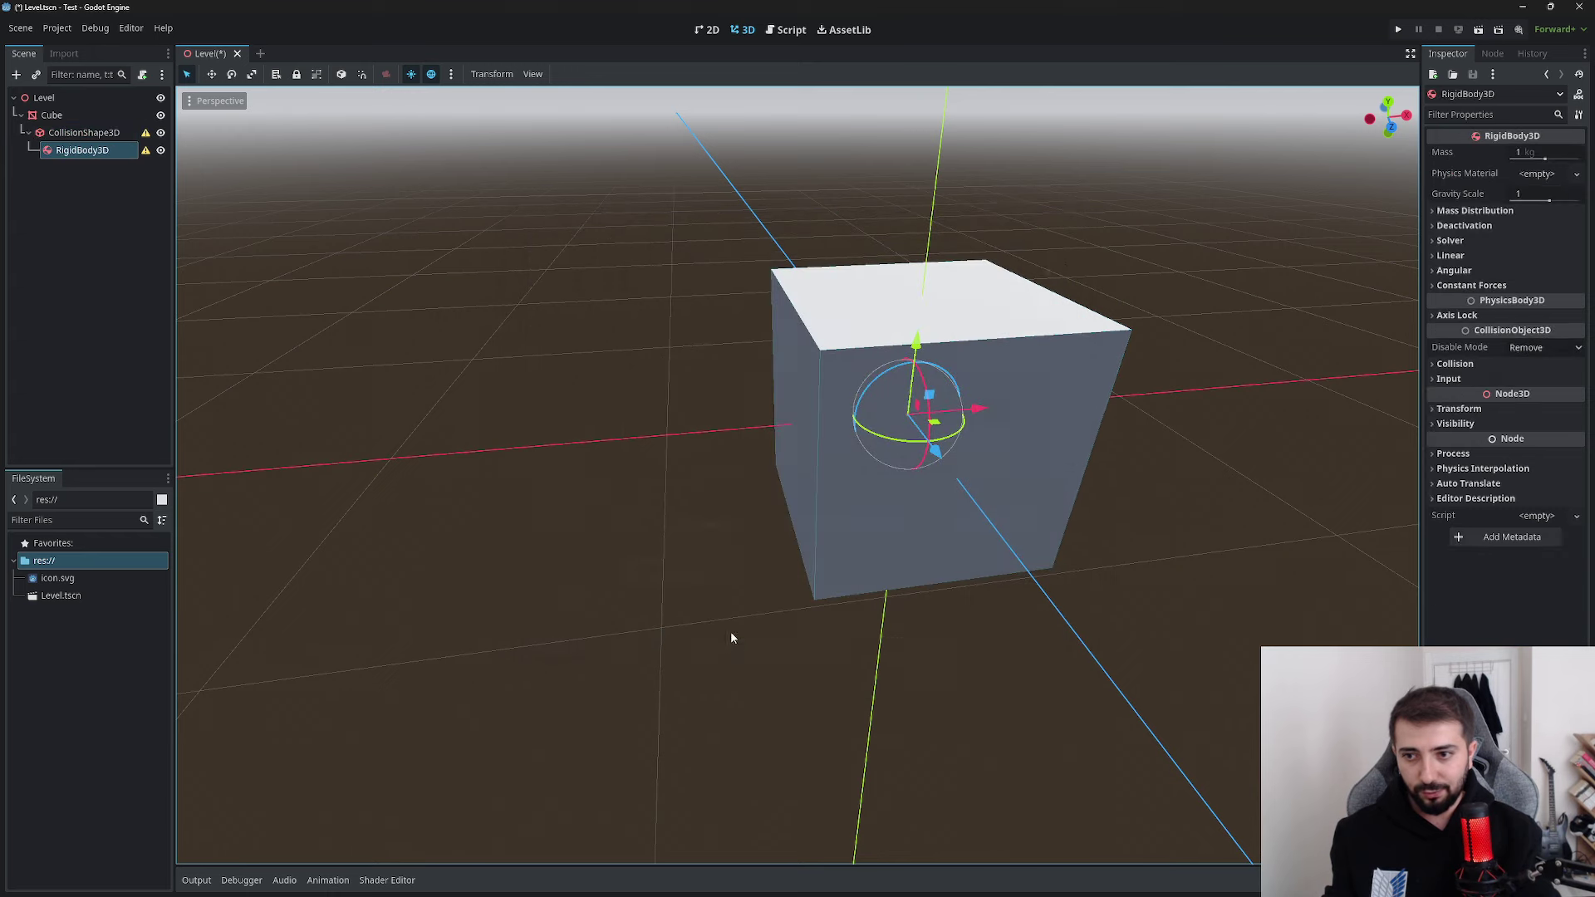
Move RigidBody3D under Cube with CollisionShape3D beneath it, then save the Level scene
mouse_move(93, 153)
left_mouse_down()
mouse_move(49, 126)
mouse_move(75, 133)
left_mouse_up()
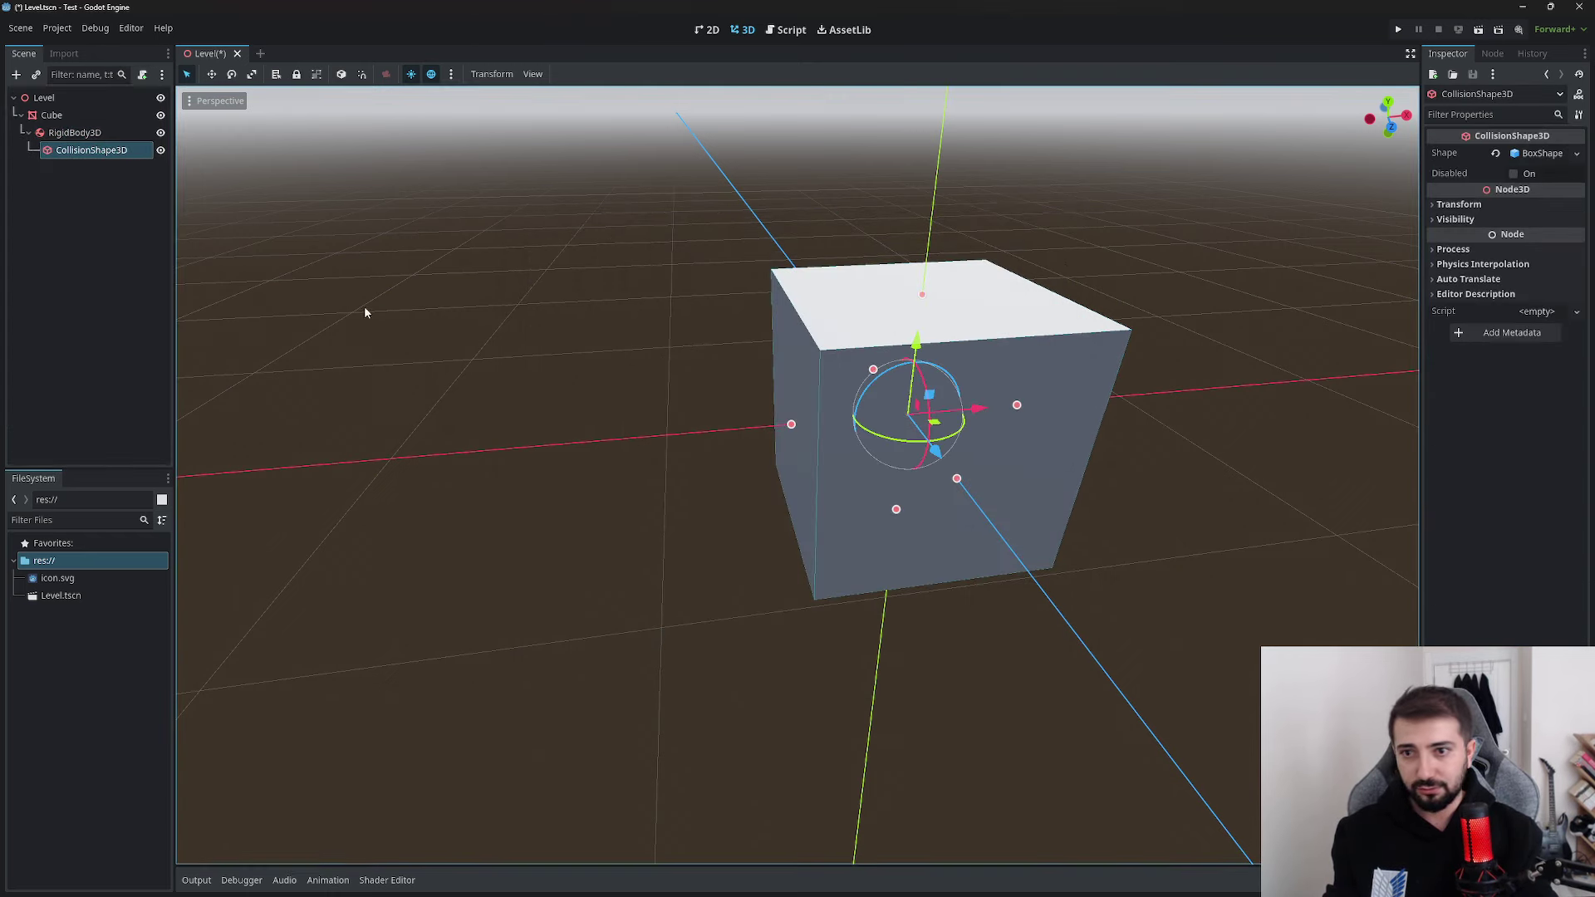
left_click(793, 510)
left_click(682, 562)
key("ctrl+s")
left_click(51, 114)
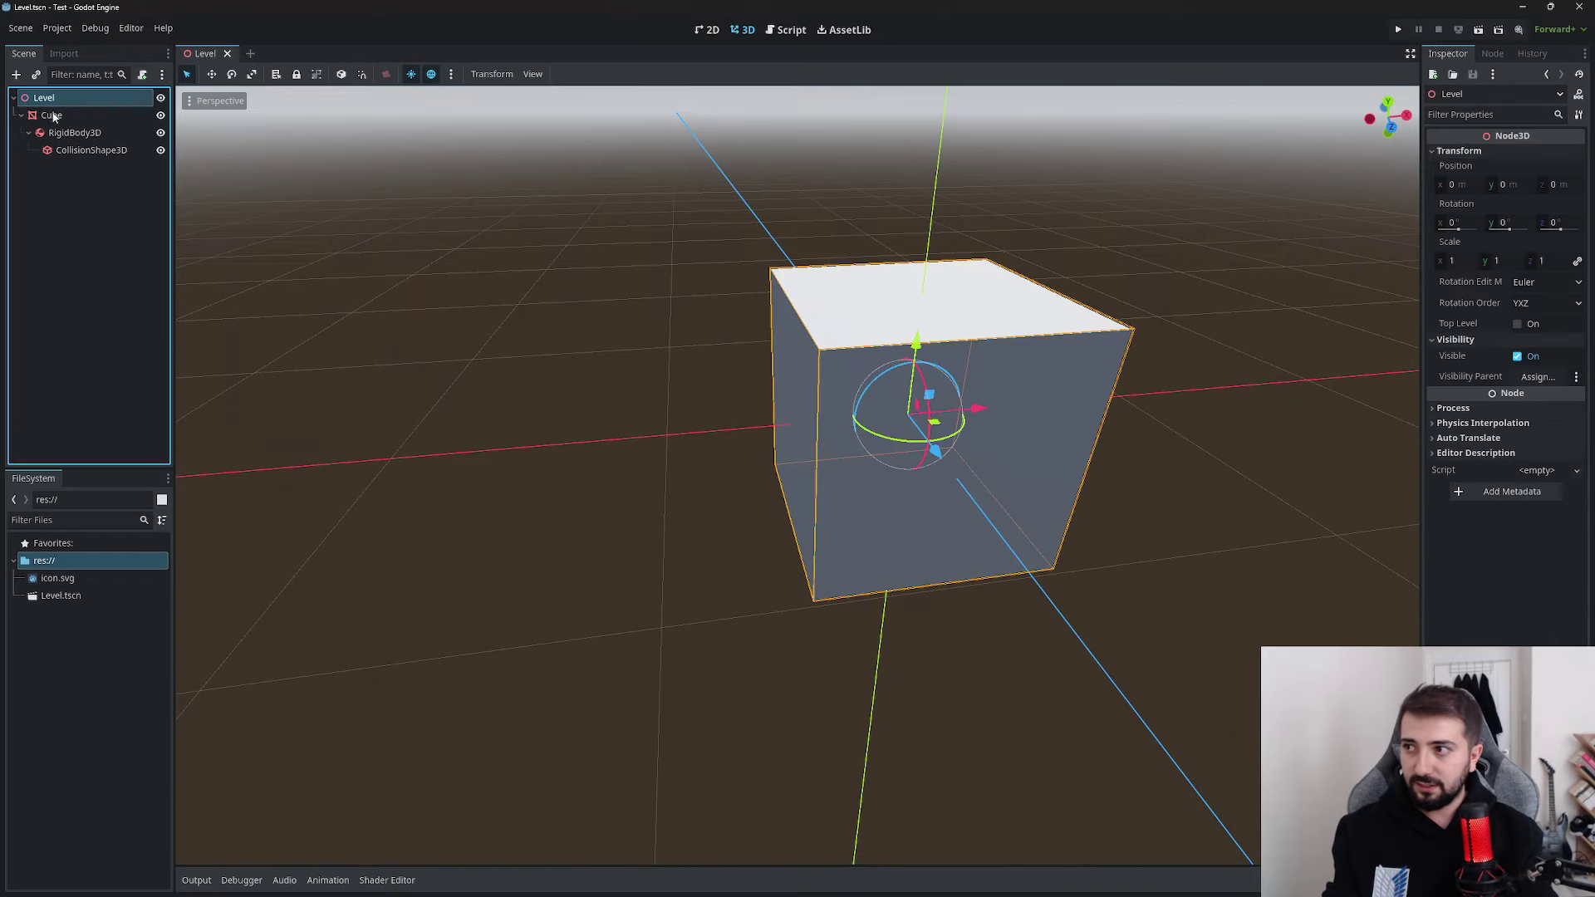
left_click(91, 150)
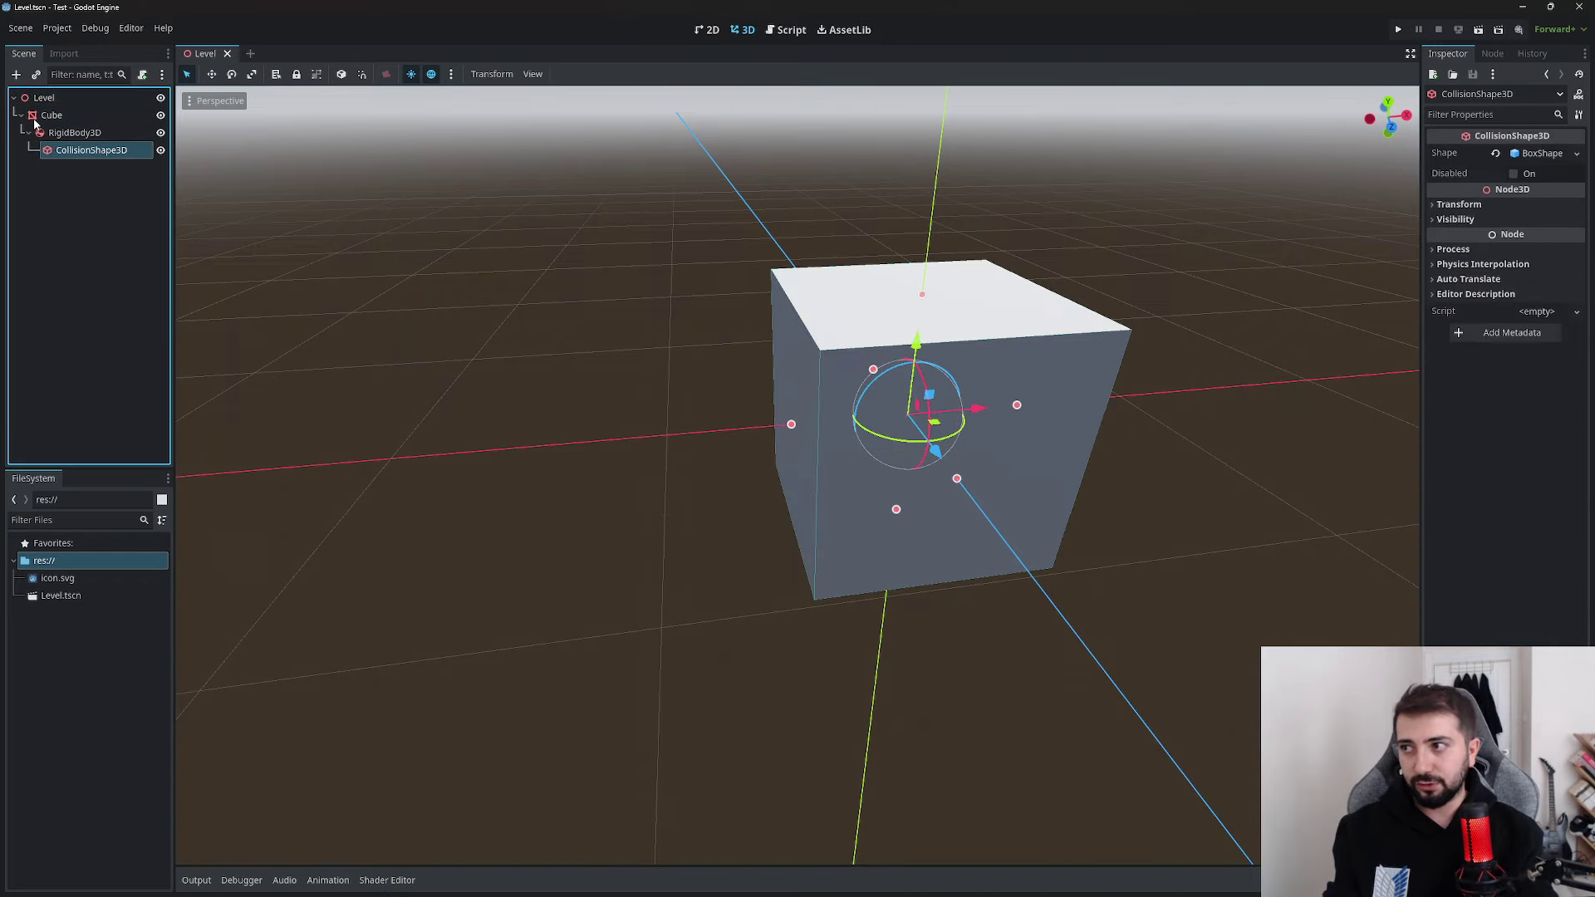
left_click(914, 466)
scroll(512, 370, "down", 5)
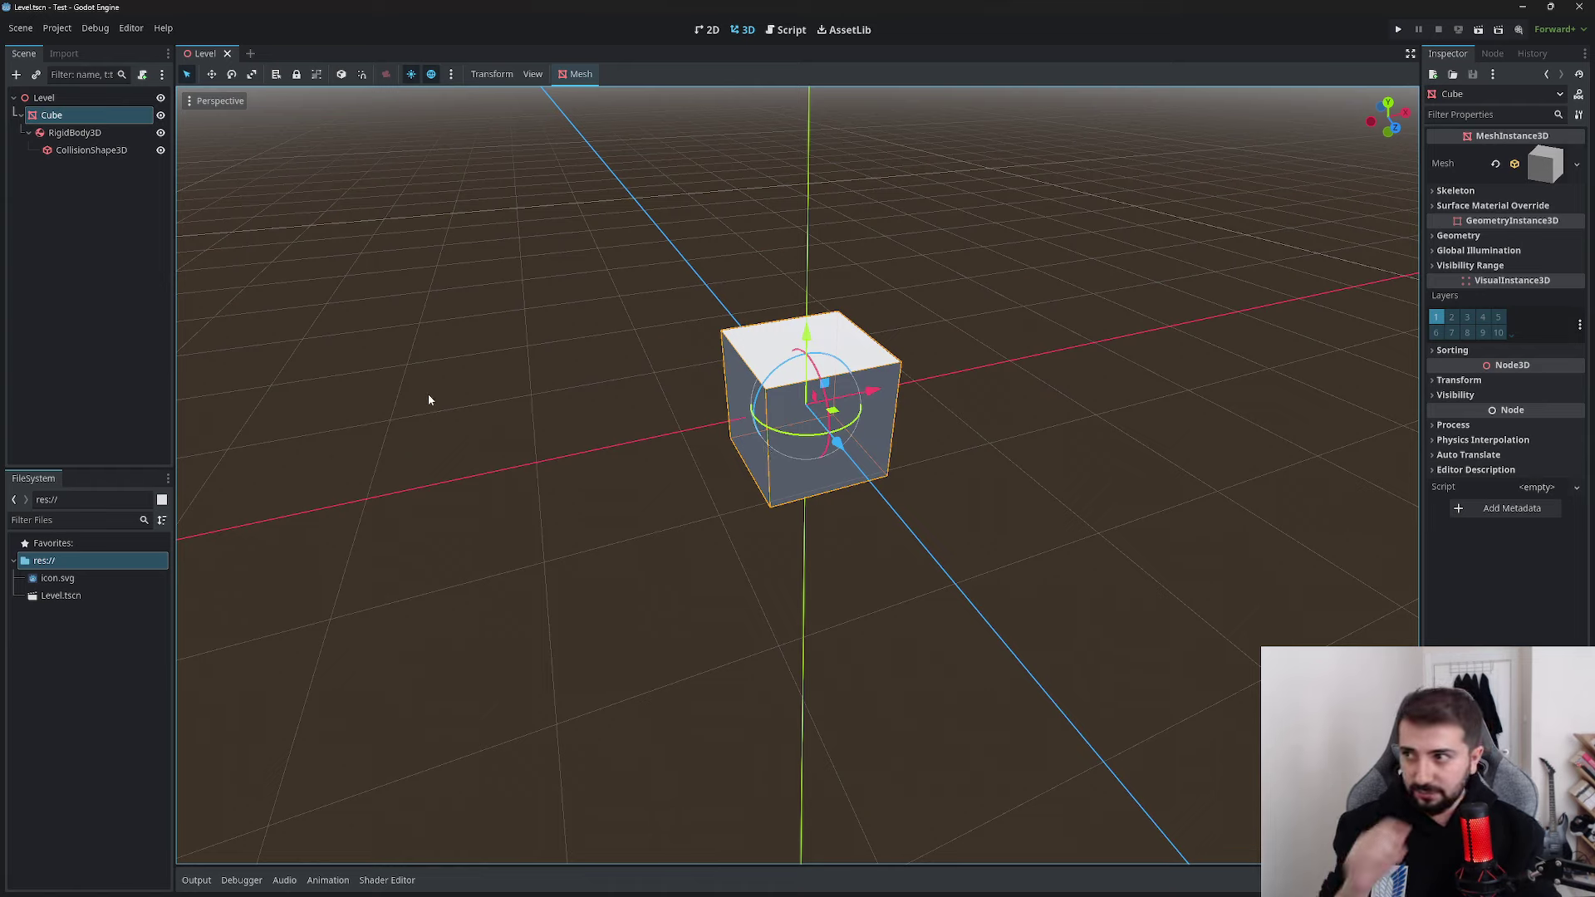
Collapse Cube and save it as its own scene, cube.tscn
left_click(93, 282)
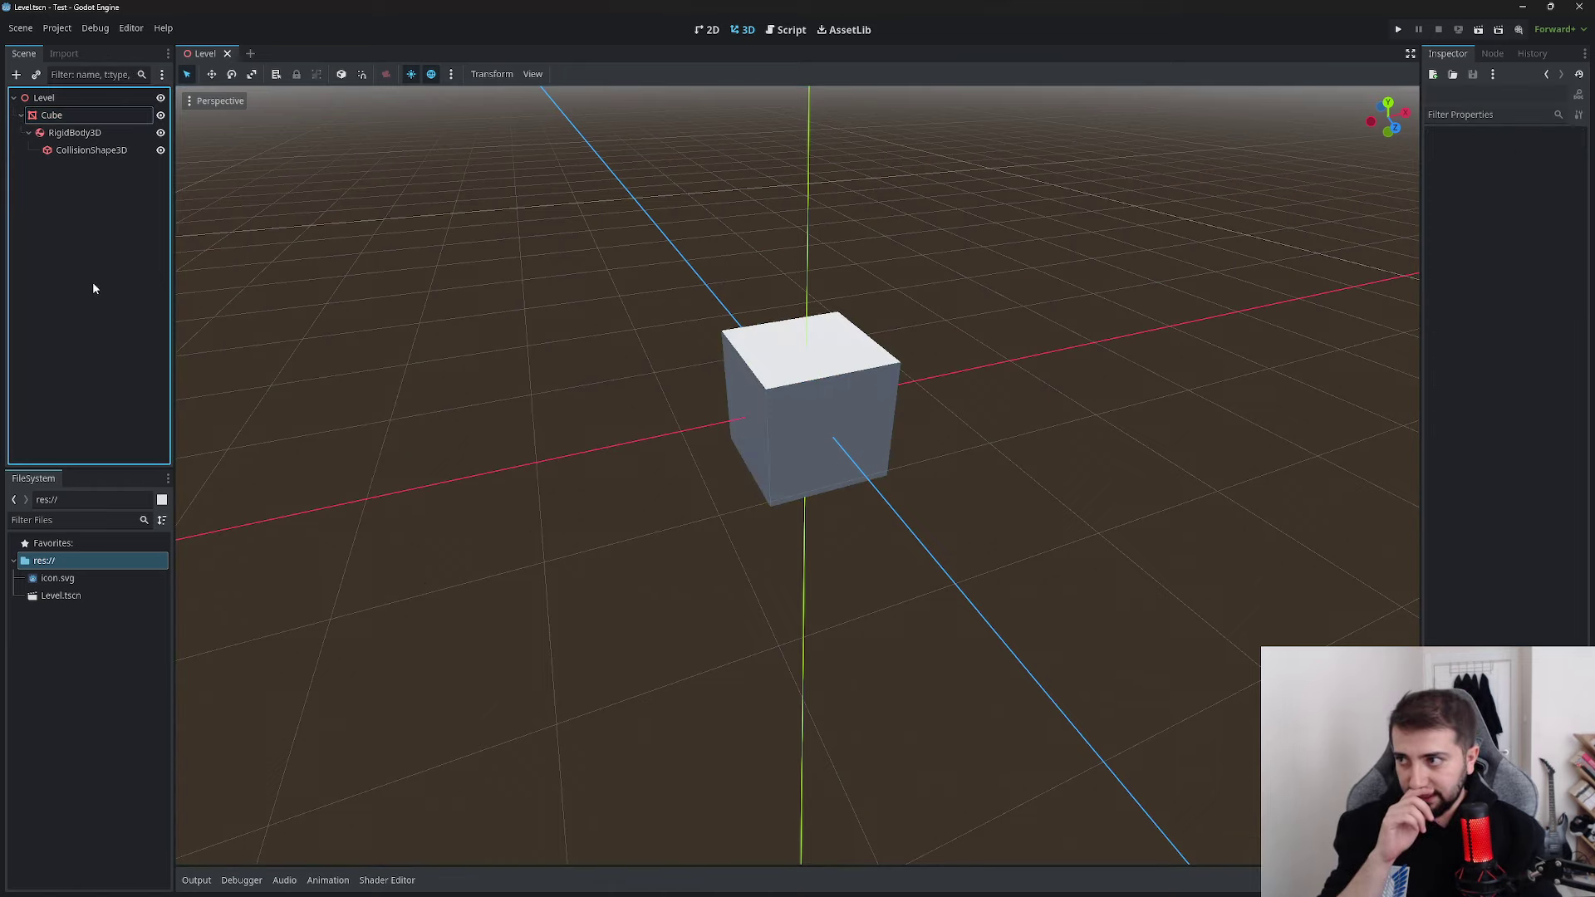
left_click(18, 117)
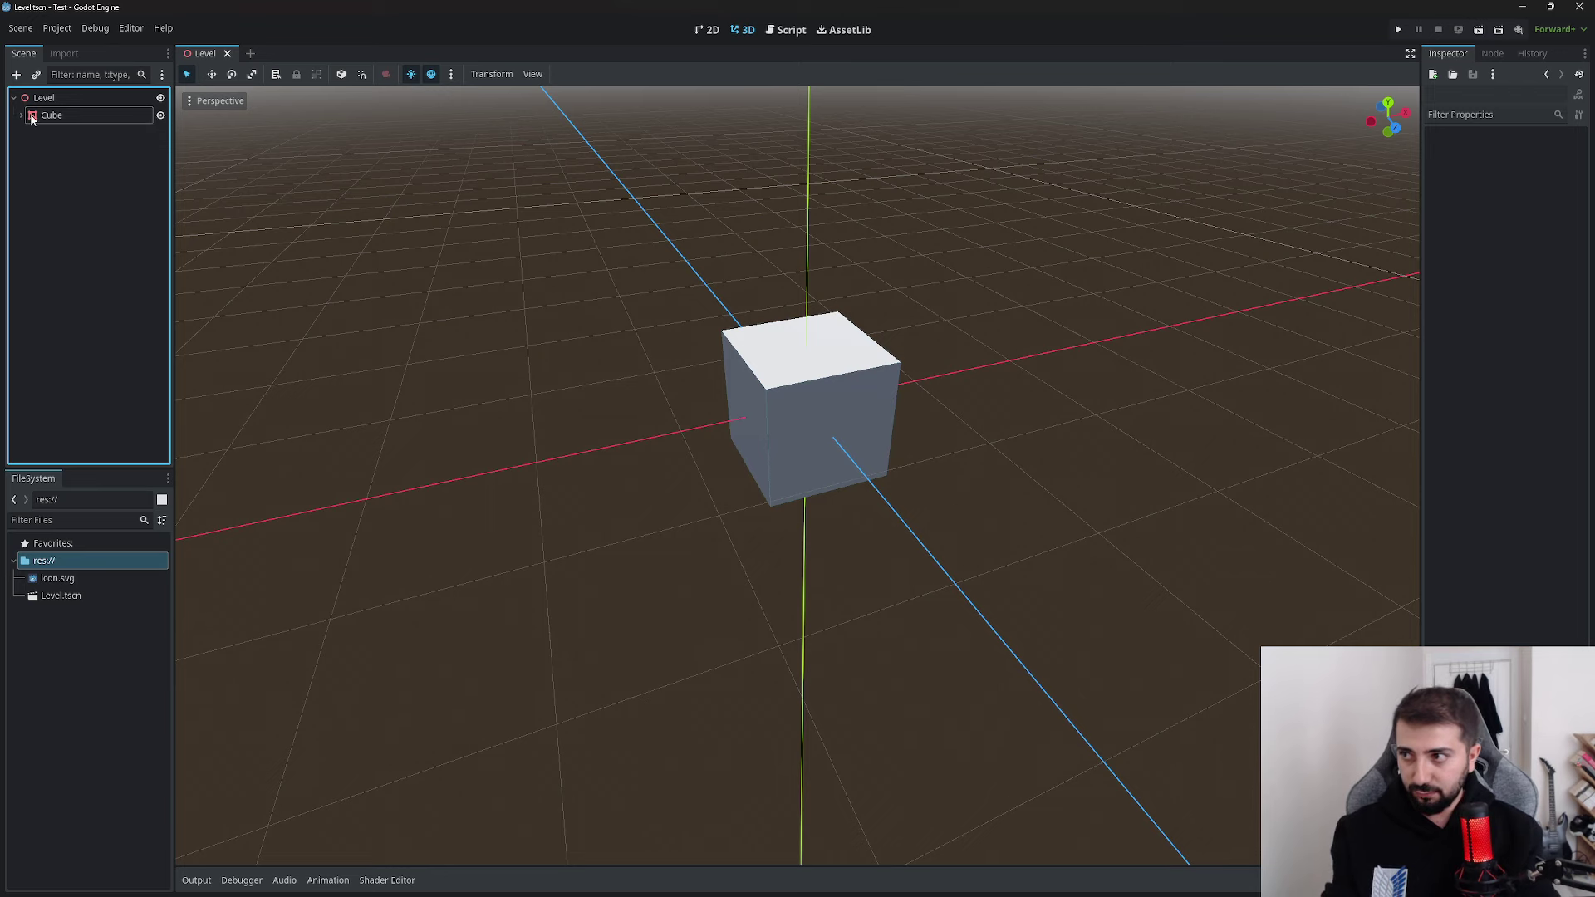
left_click_drag(42, 115, 340, 597)
left_click_drag(48, 672, 49, 671)
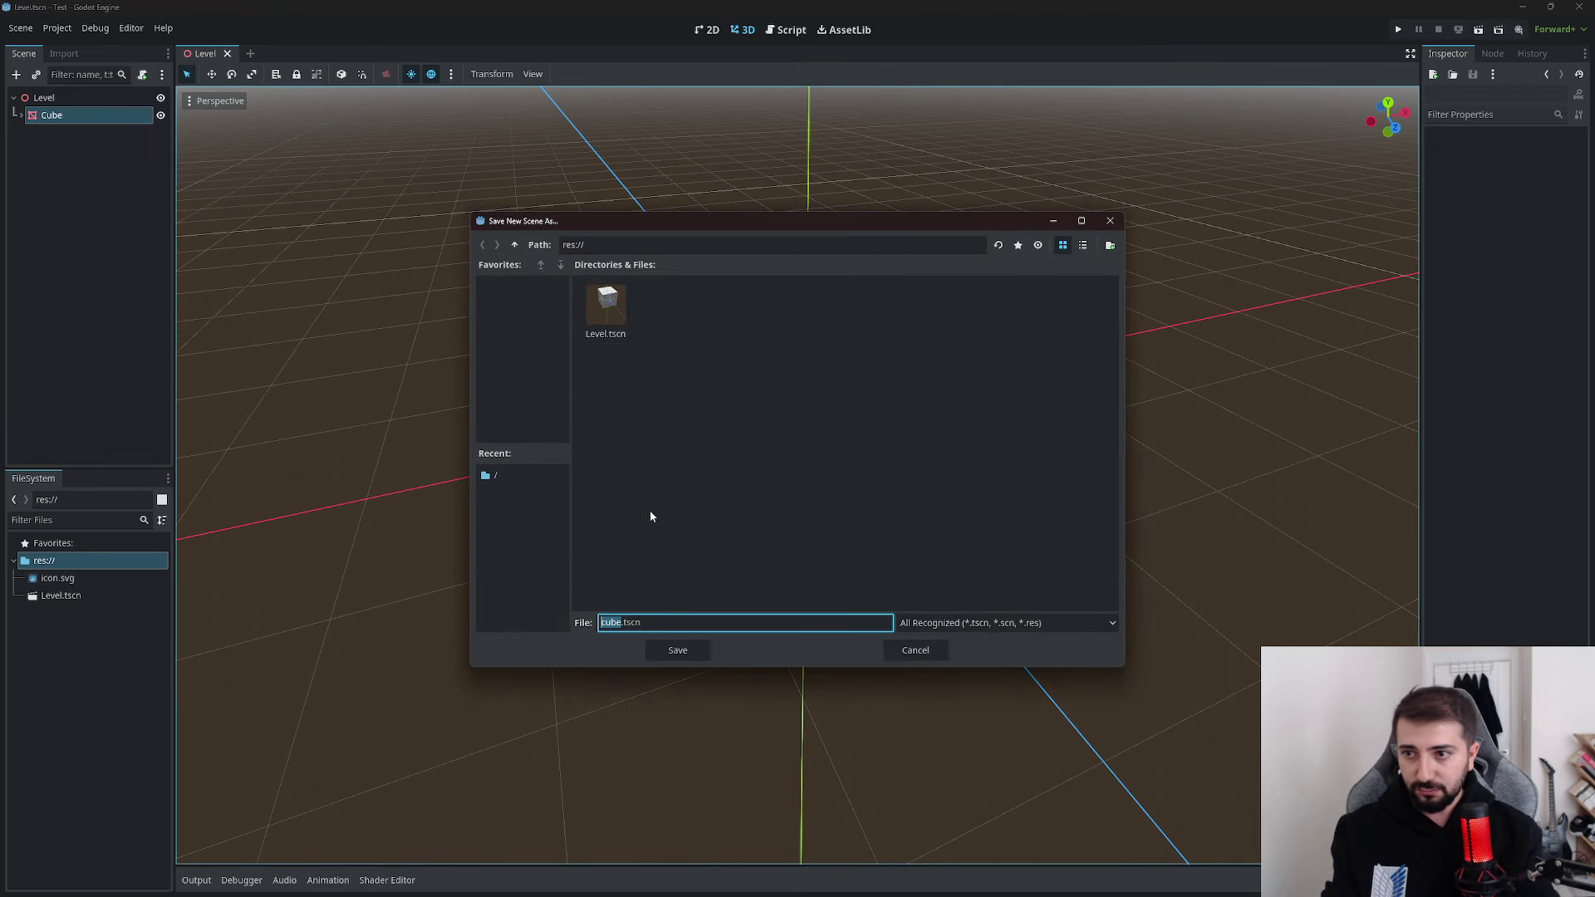
left_click(662, 650)
Place two cube.tscn instances in the viewport, left and right of Cube
left_click(394, 517)
left_click_drag(59, 577, 536, 498)
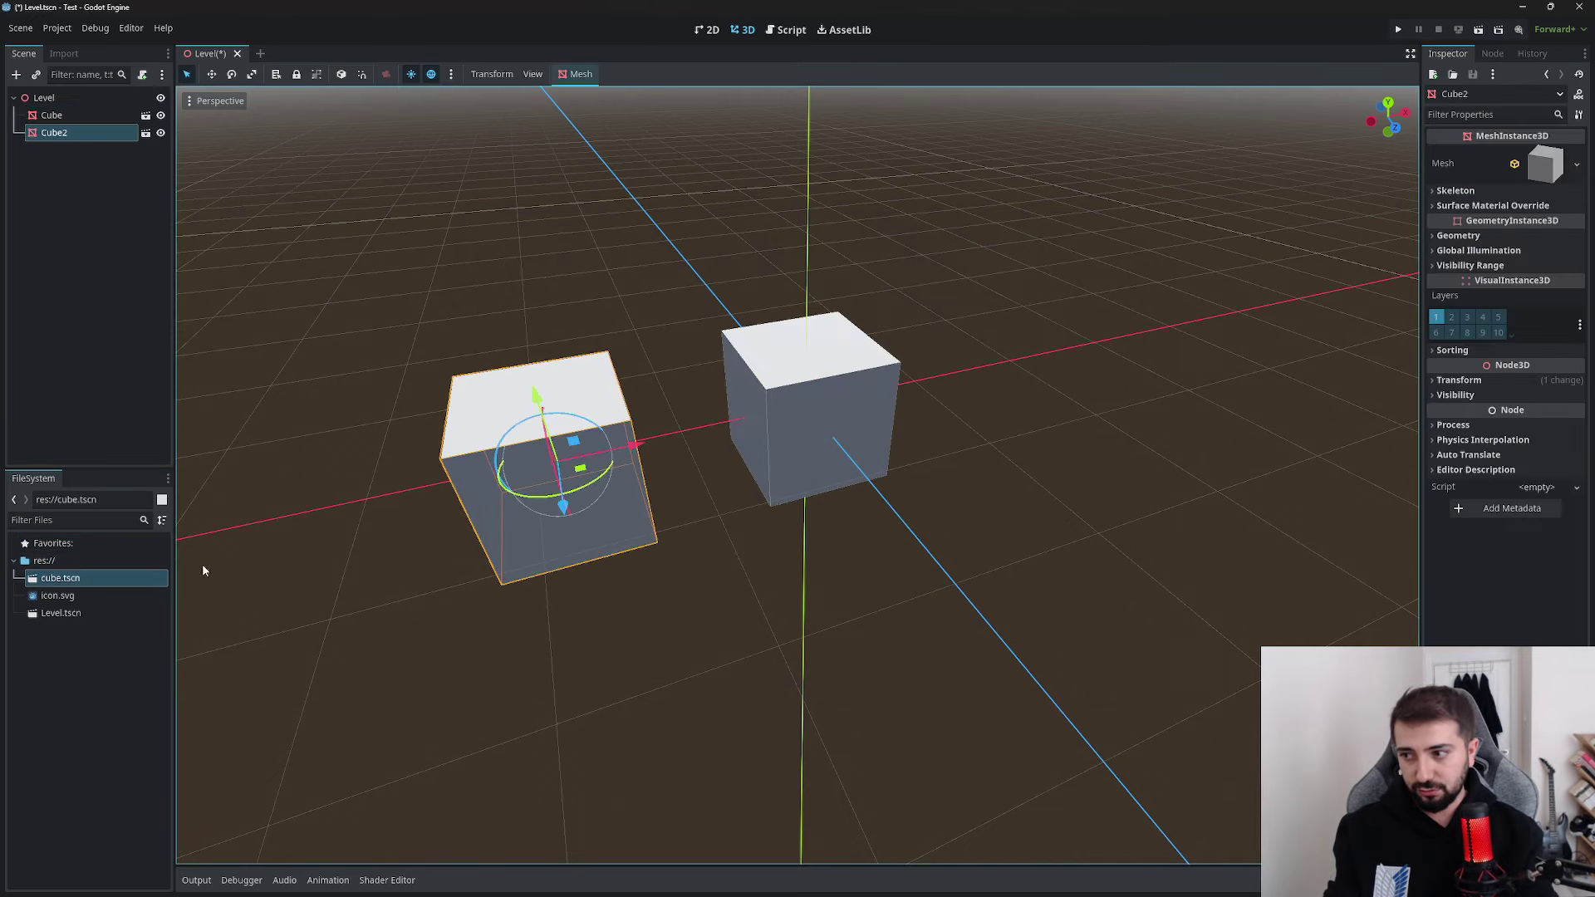
left_click_drag(60, 578, 1010, 391)
Delete the Cube3 and Cube2 instances, leaving only the original Cube
key("Delete")
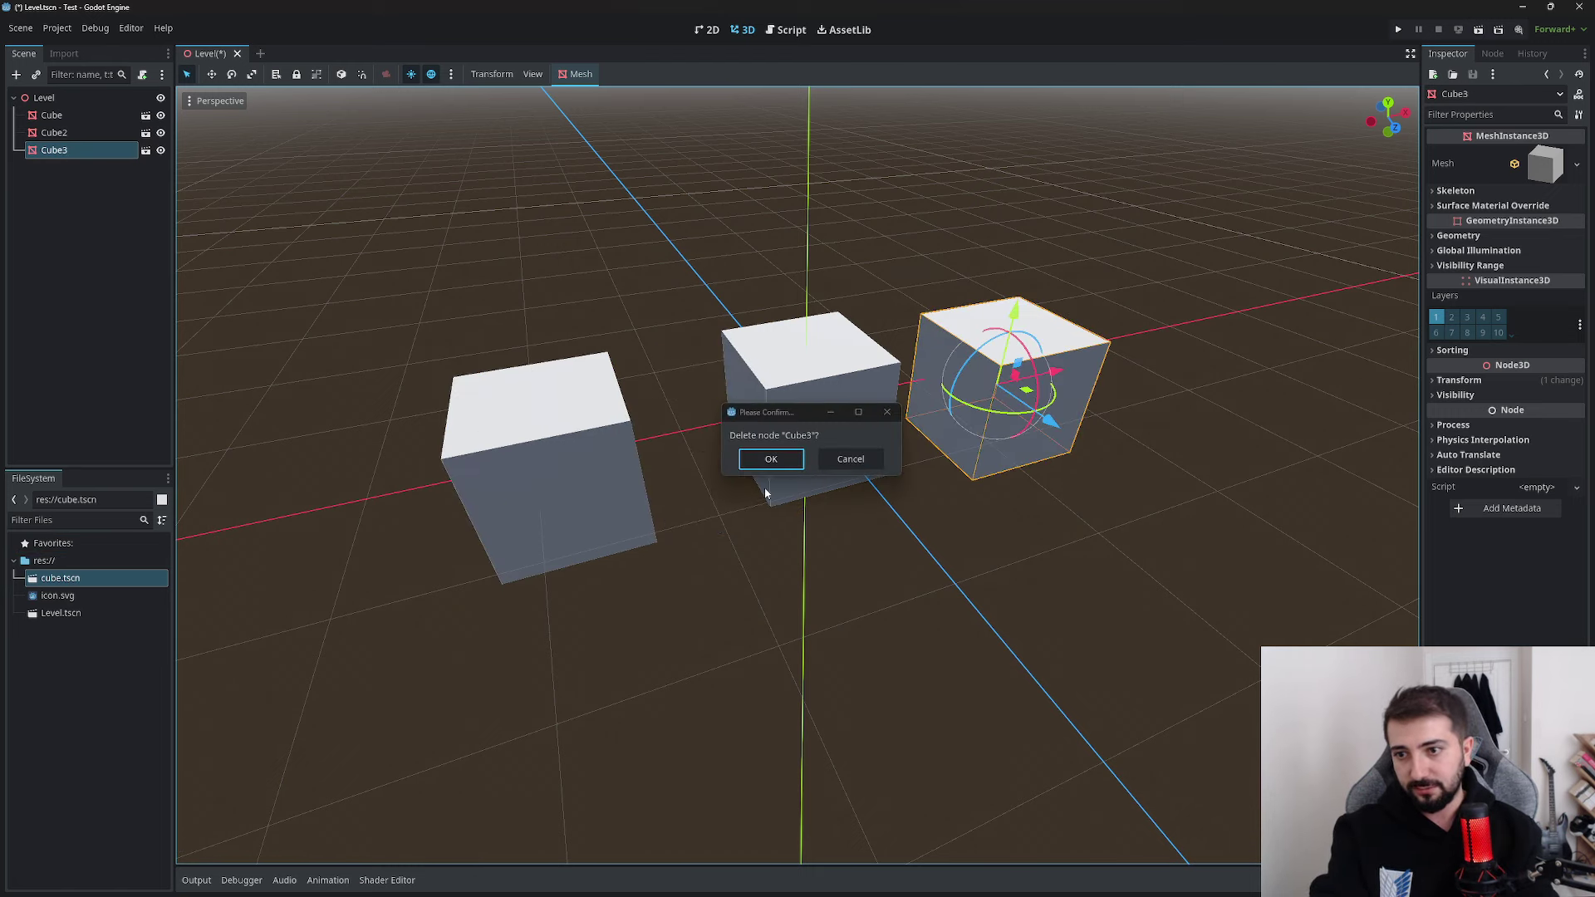
left_click(771, 459)
left_click(571, 482)
key("Delete")
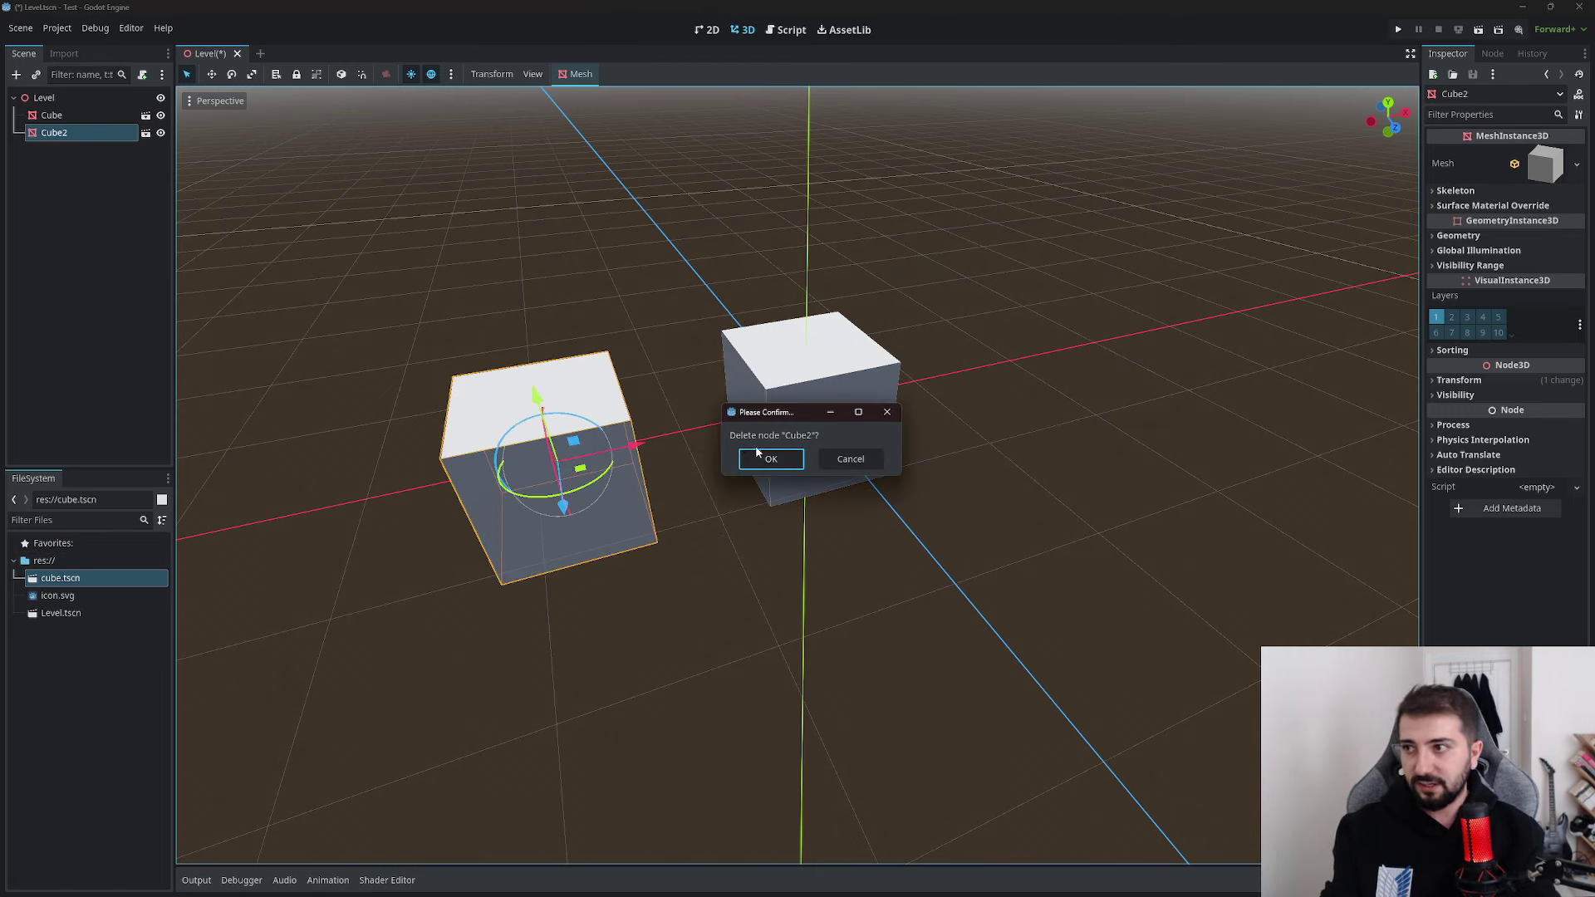
left_click(757, 453)
left_click(67, 117)
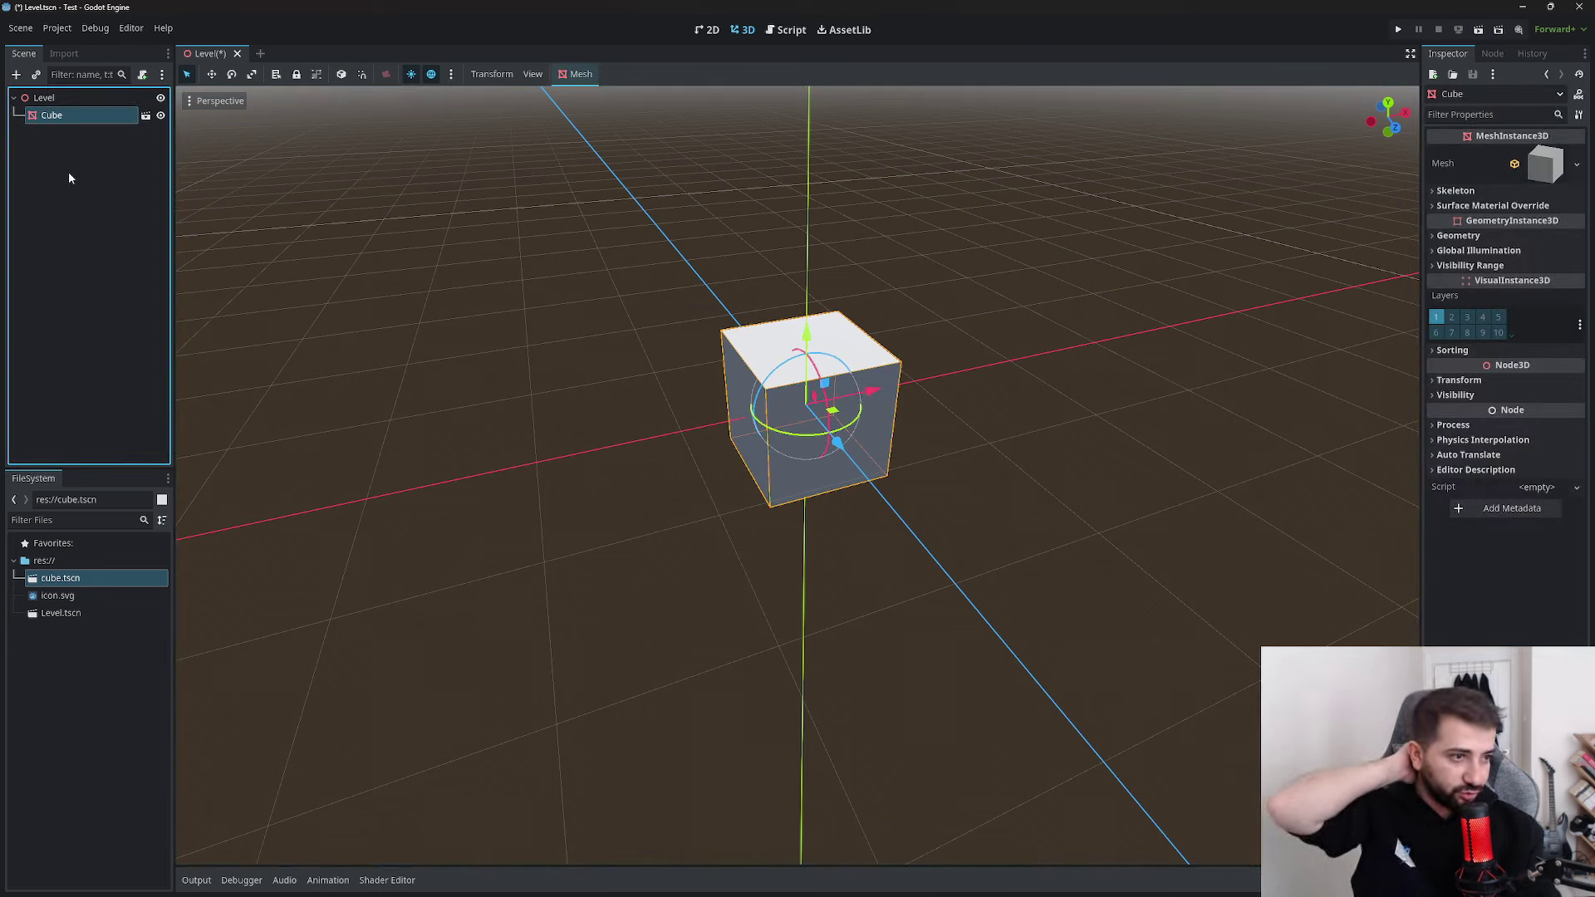
left_click(46, 160)
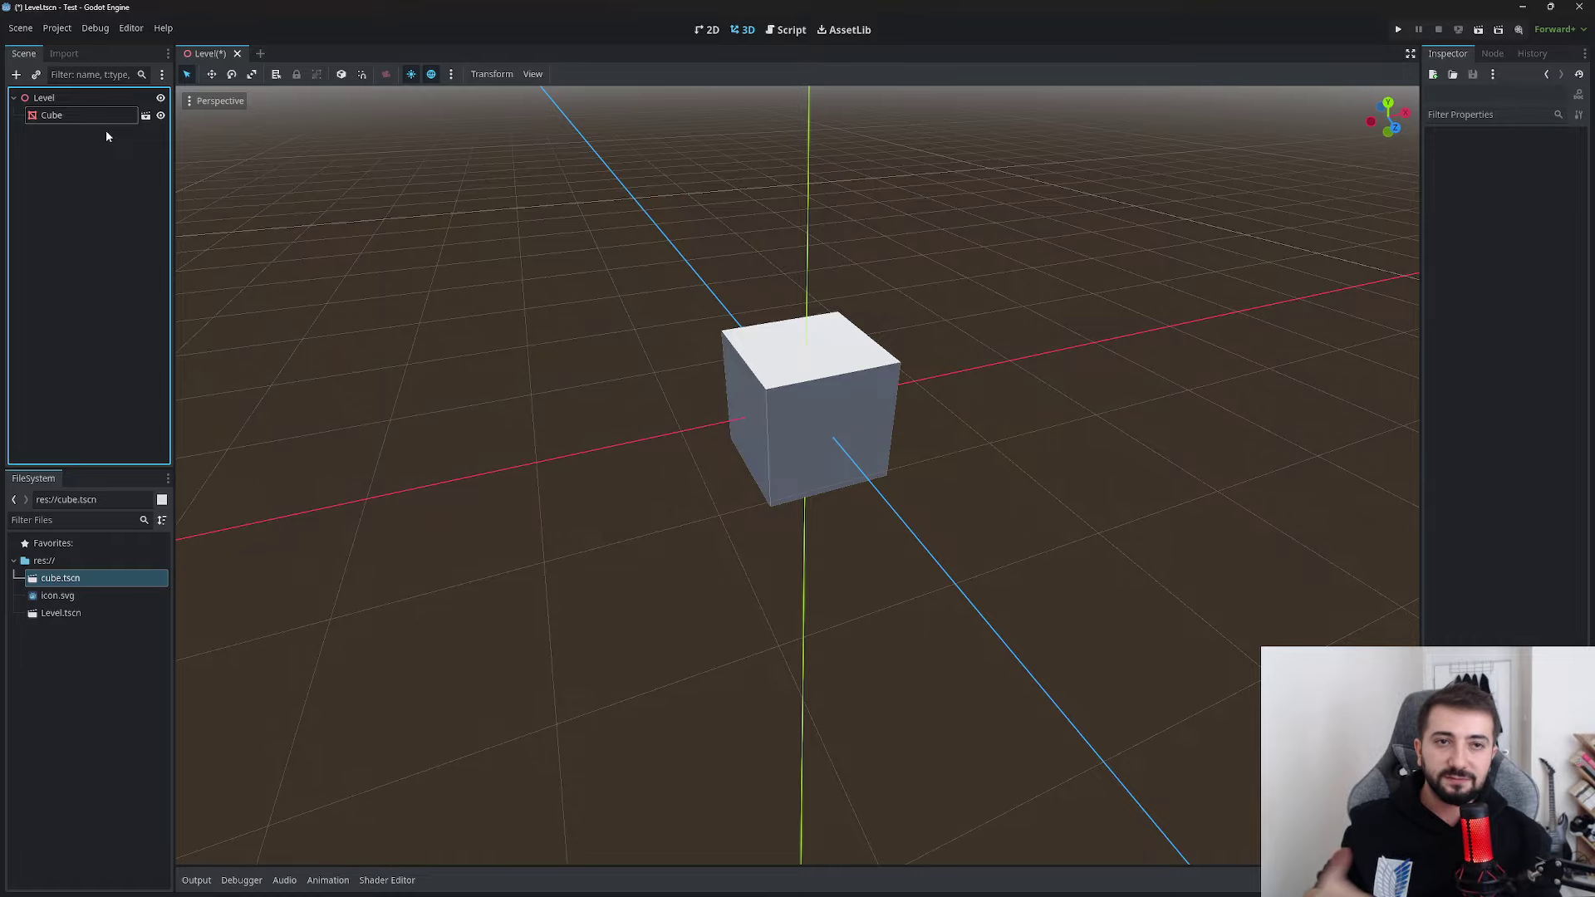
Save the Level scene and run the project, triggering the no-main-scene prompt
key("ctrl+s")
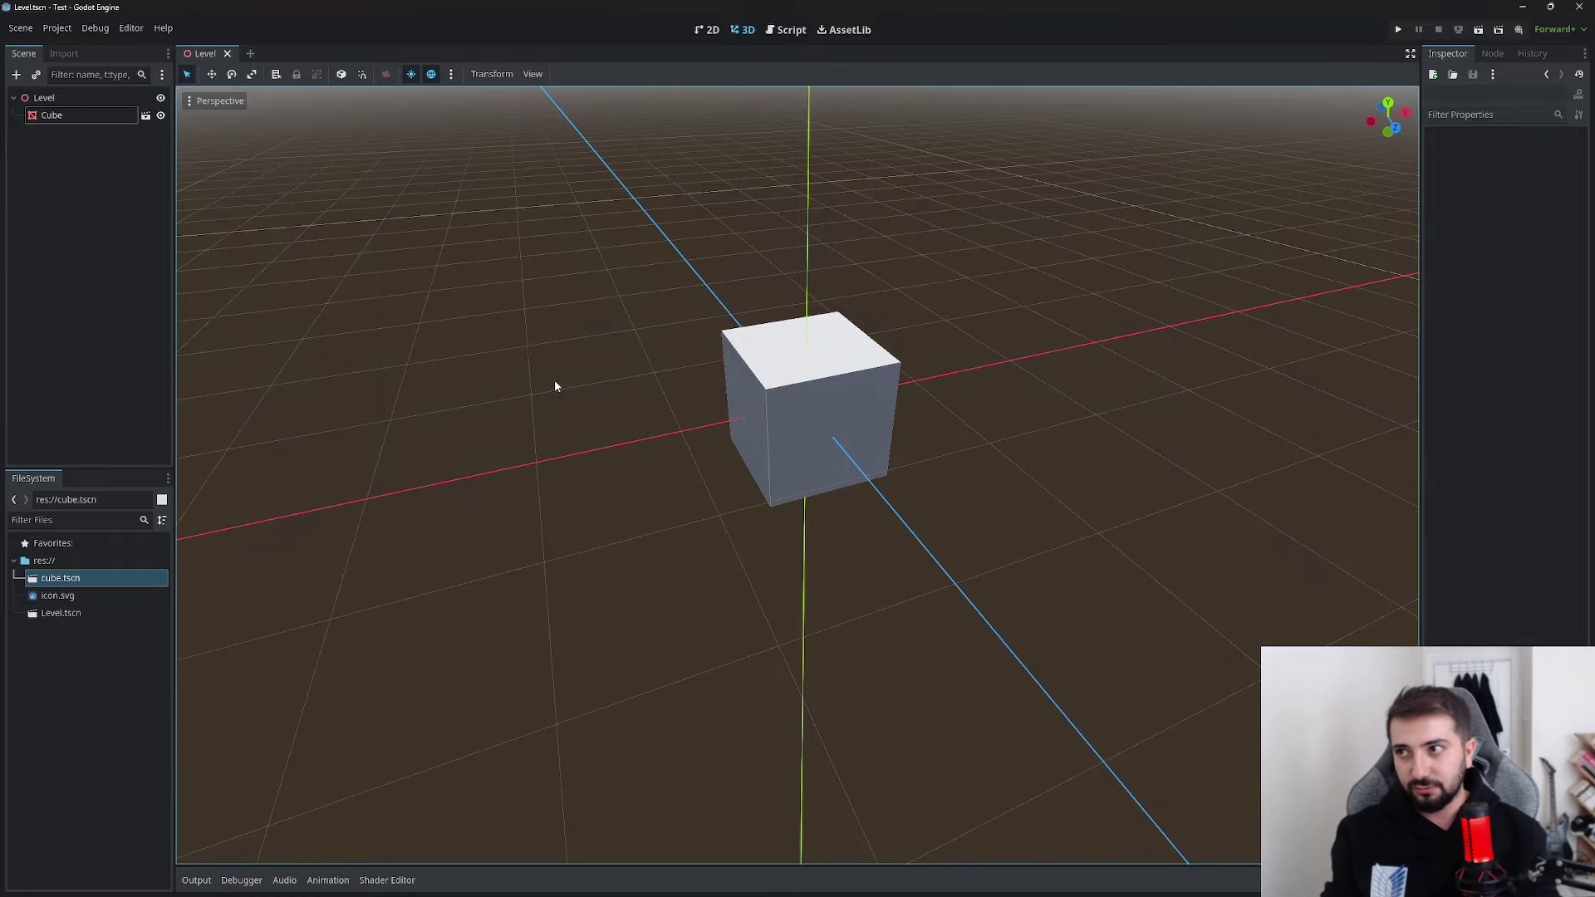
mouse_move(555, 380)
right_mouse_down()
mouse_move(555, 432)
mouse_move(541, 381)
right_mouse_up()
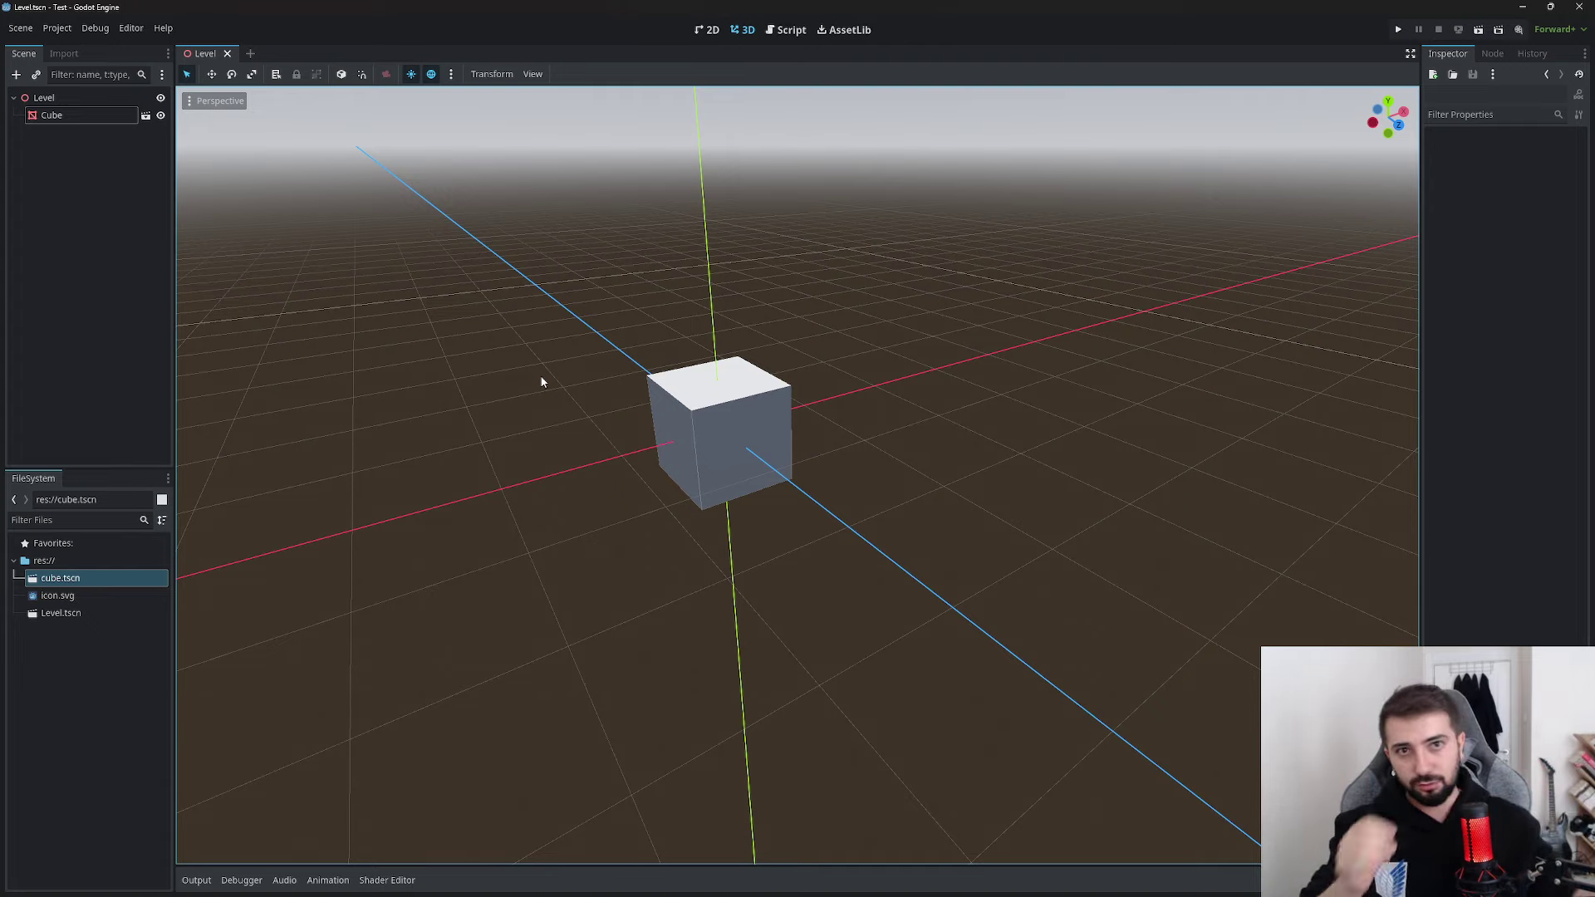
left_click(1397, 29)
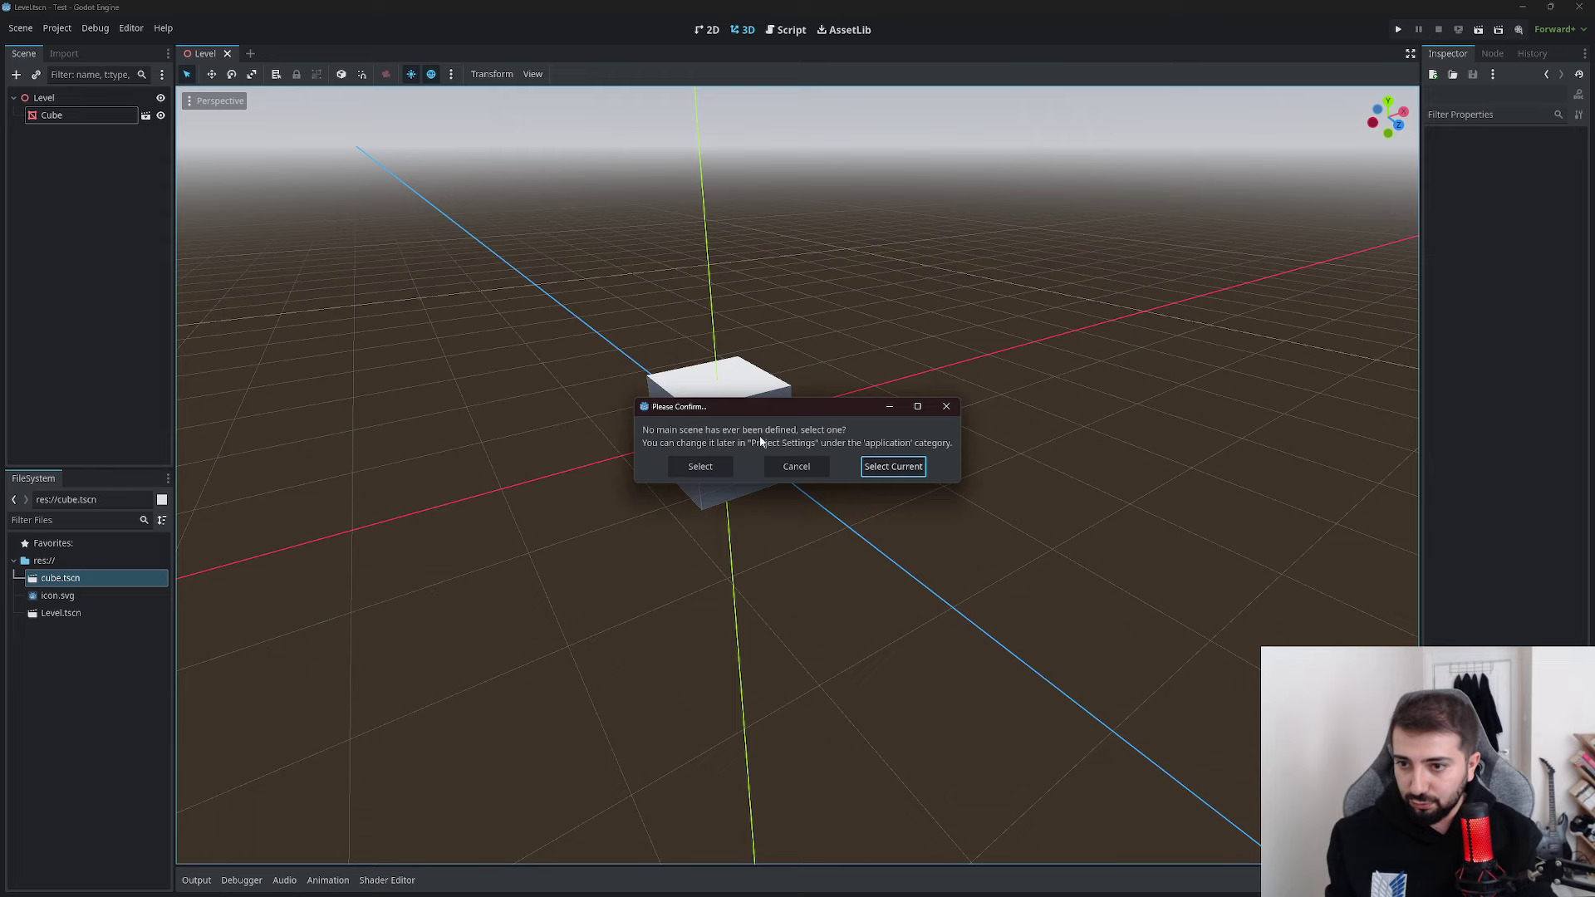
Cancel the main-scene prompt and open cube.tscn alongside the Level scene
left_click(793, 466)
double_click(66, 585)
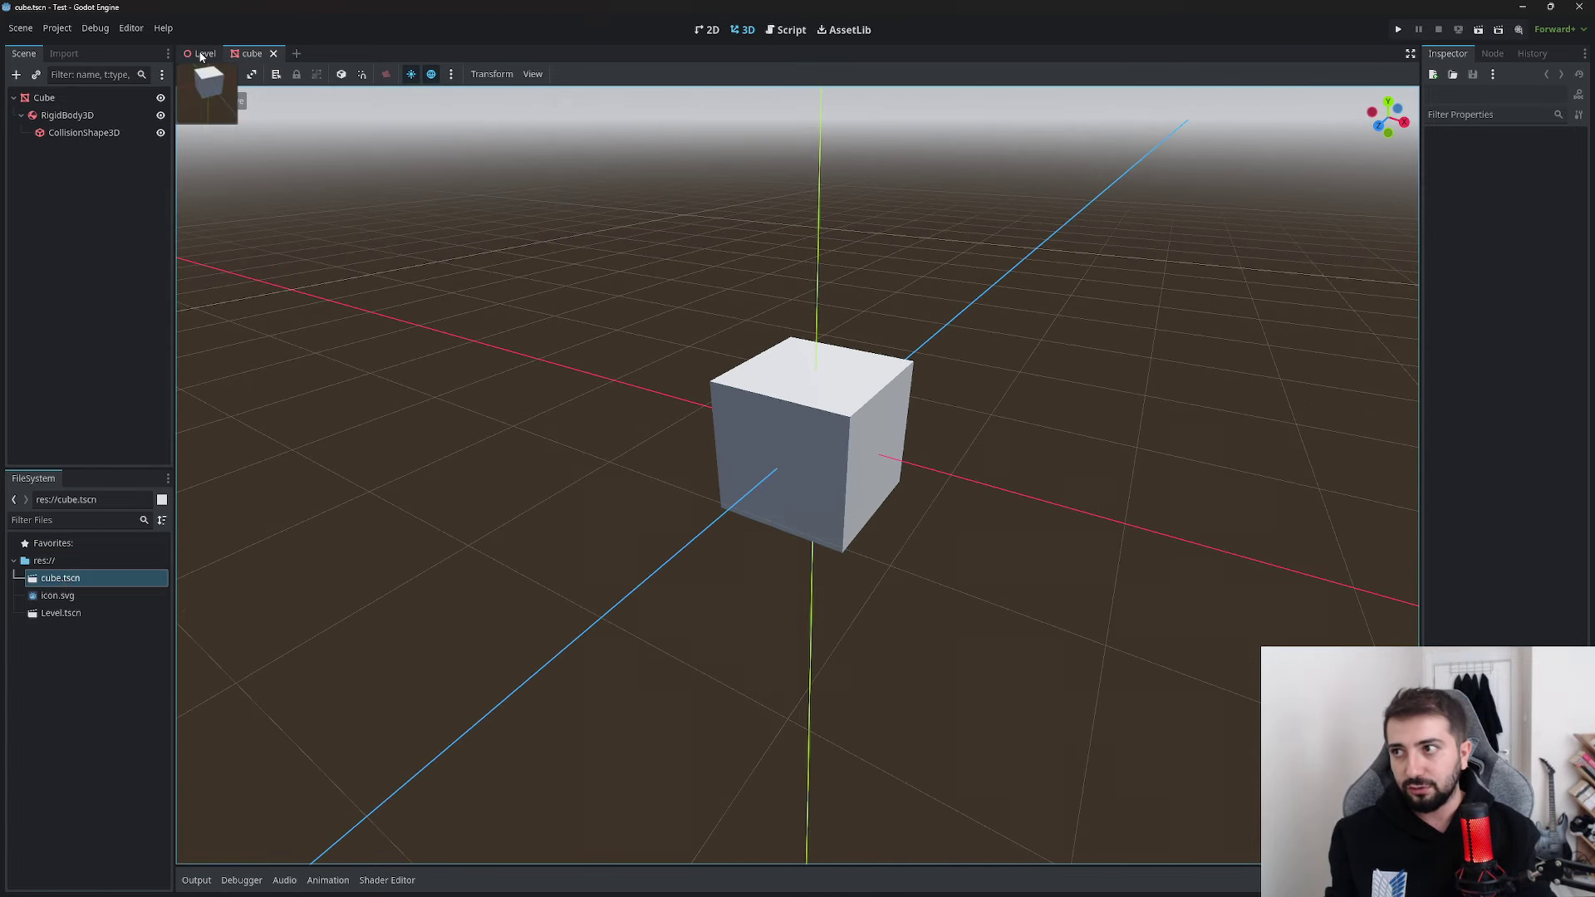
left_click(201, 53)
middle_click_drag(669, 393, 719, 402)
left_click(799, 396)
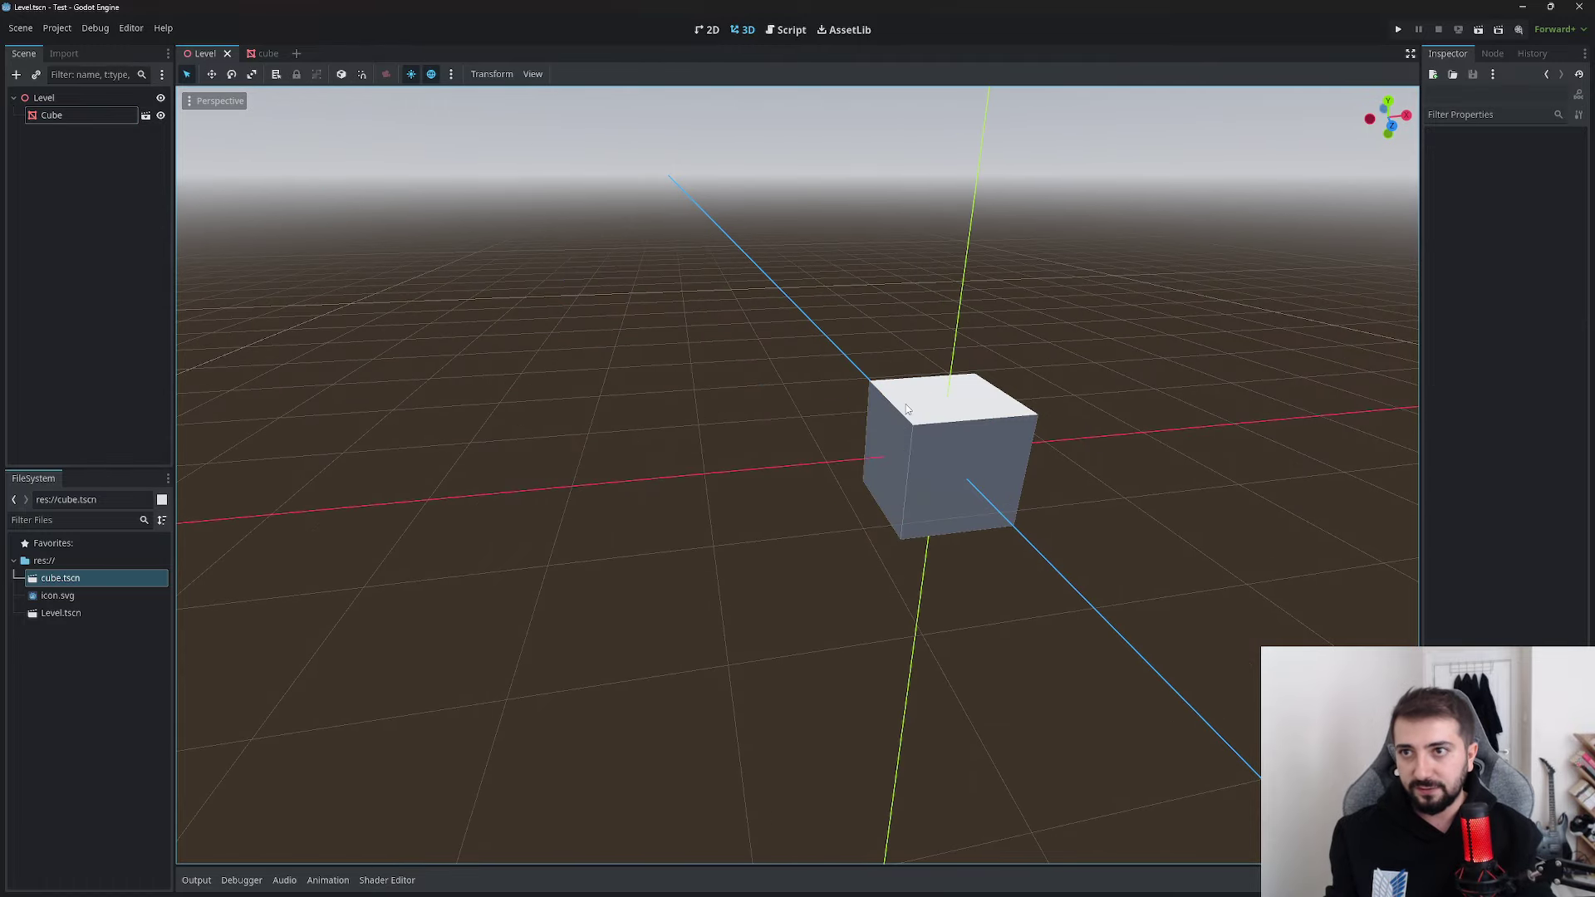
Compare the cube scene with Level, framing the Cube instance in Level with F
key("ctrl+Tab")
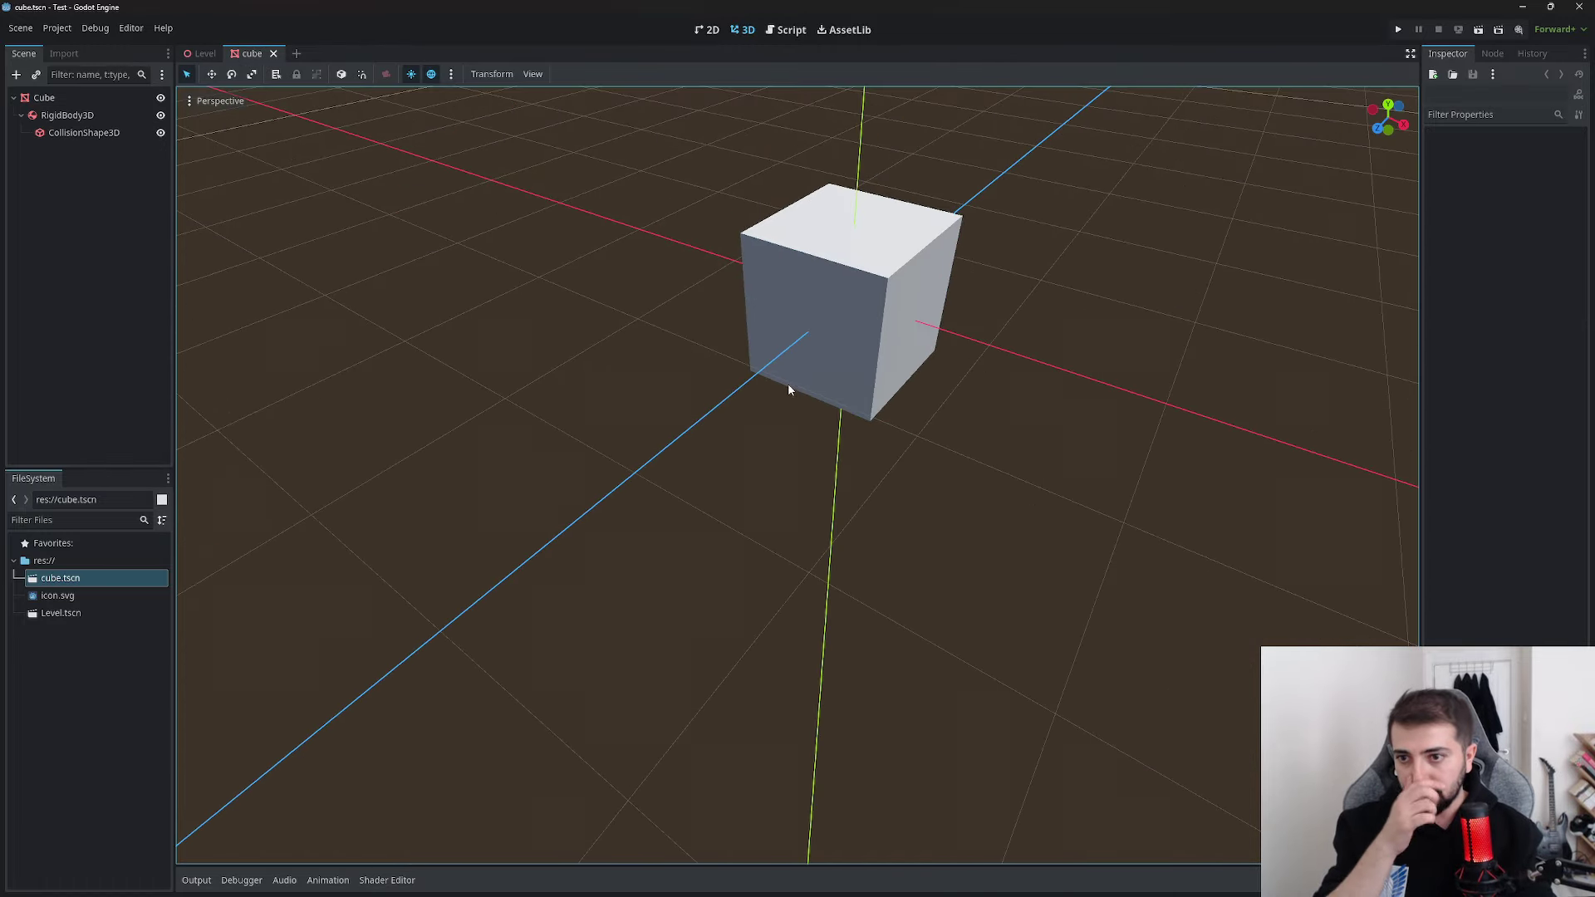
left_click(789, 389)
middle_click_drag(790, 388, 772, 499)
scroll(773, 499, "down", 3)
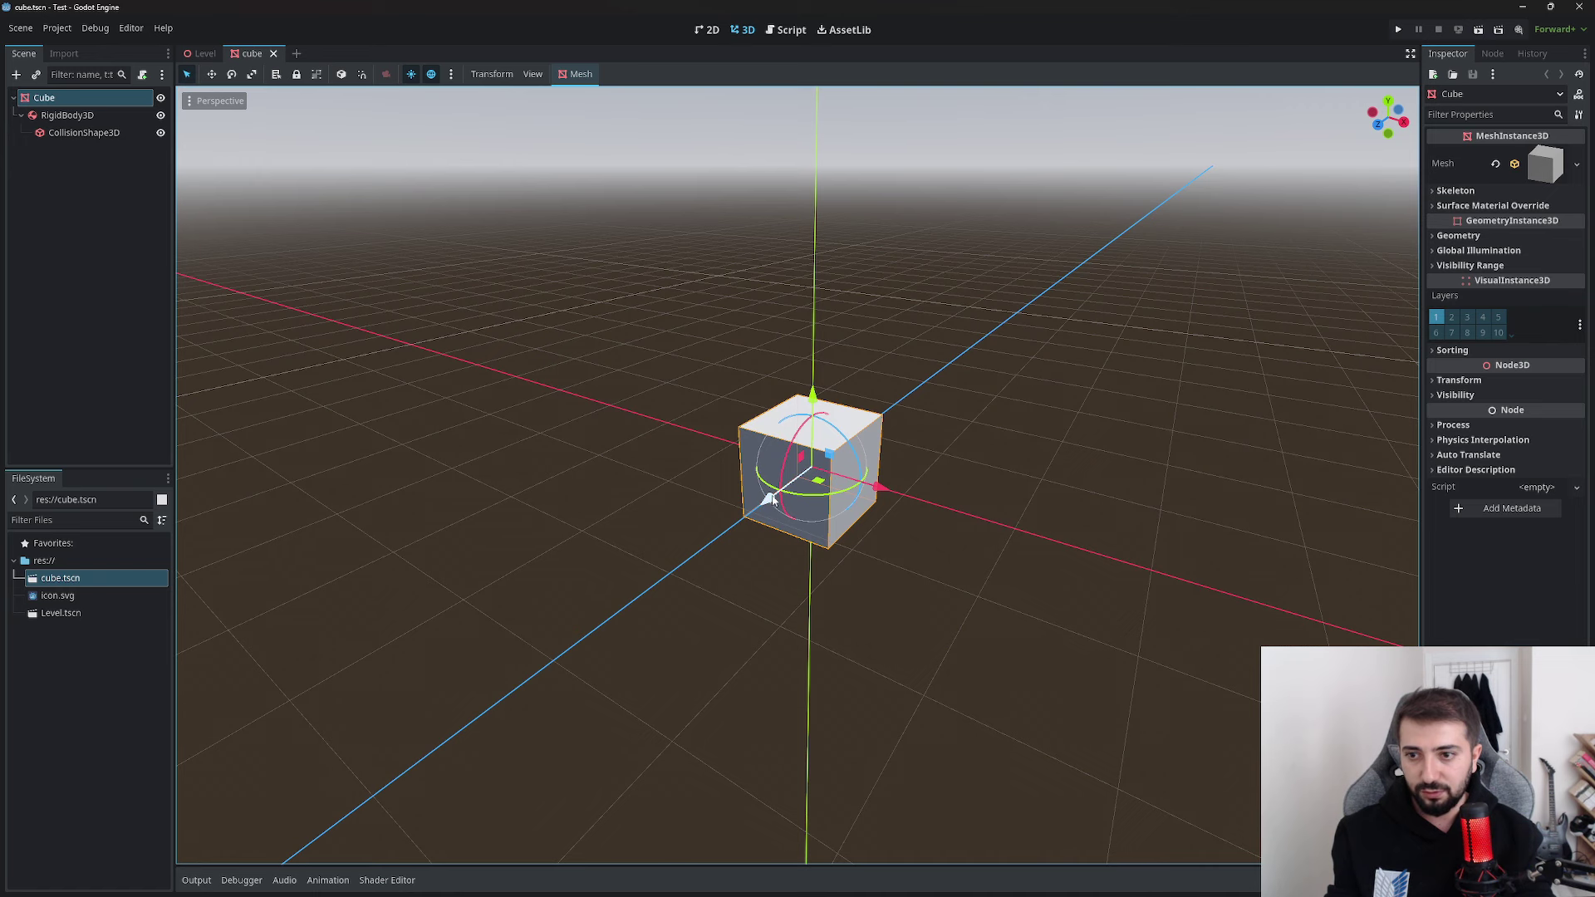
left_click(200, 53)
left_click(556, 424)
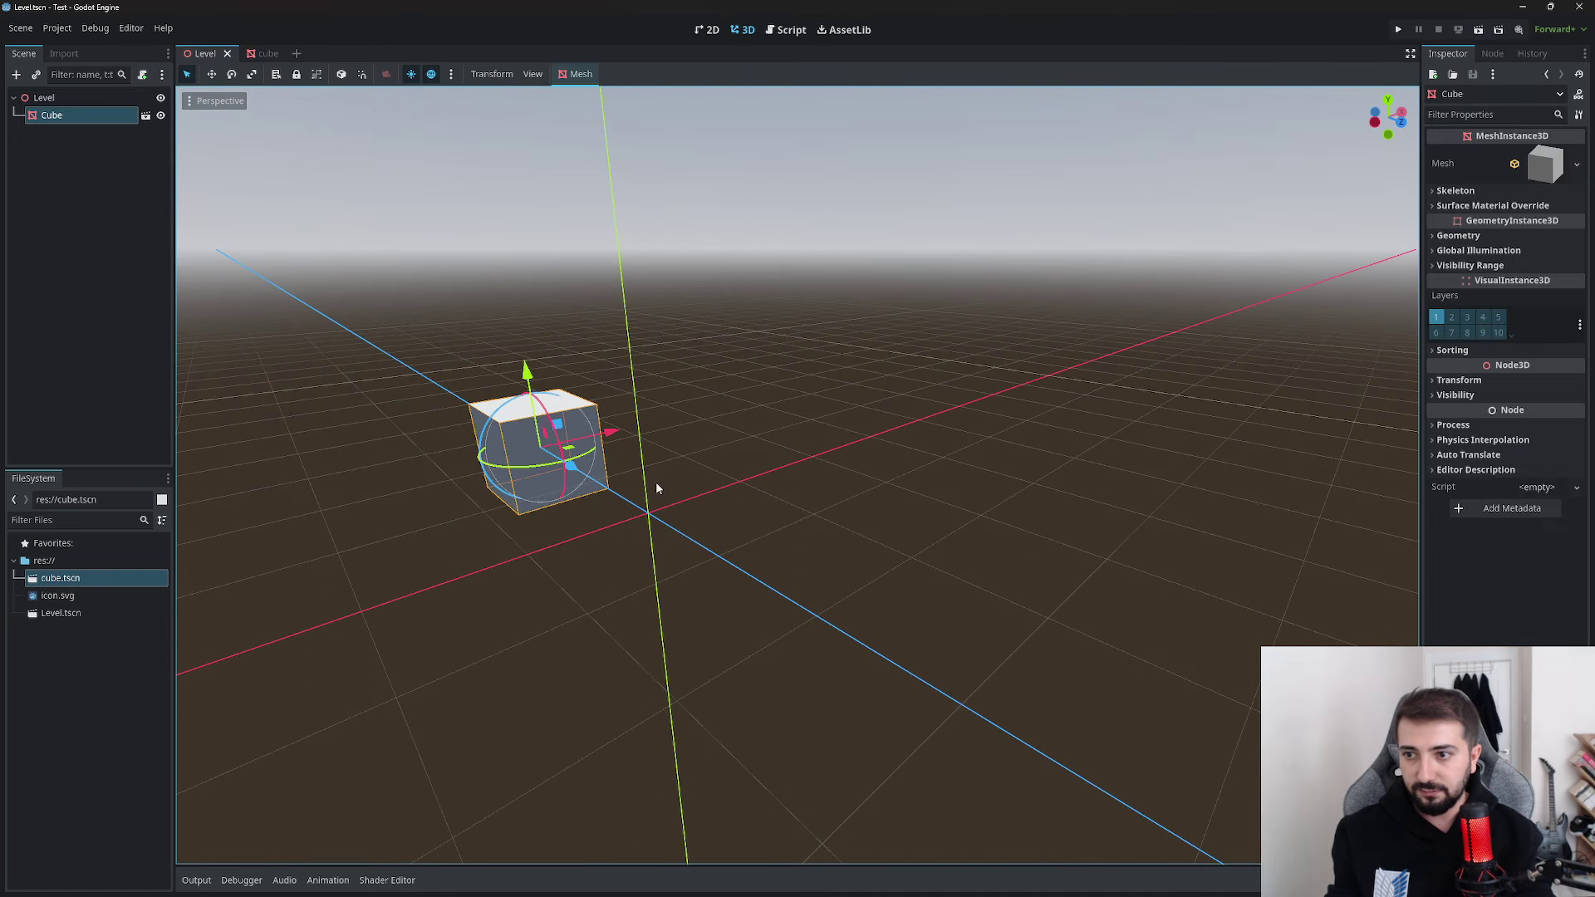
key("f")
Switch back and forth between the cube and Level tabs, ending on Level
left_click(266, 54)
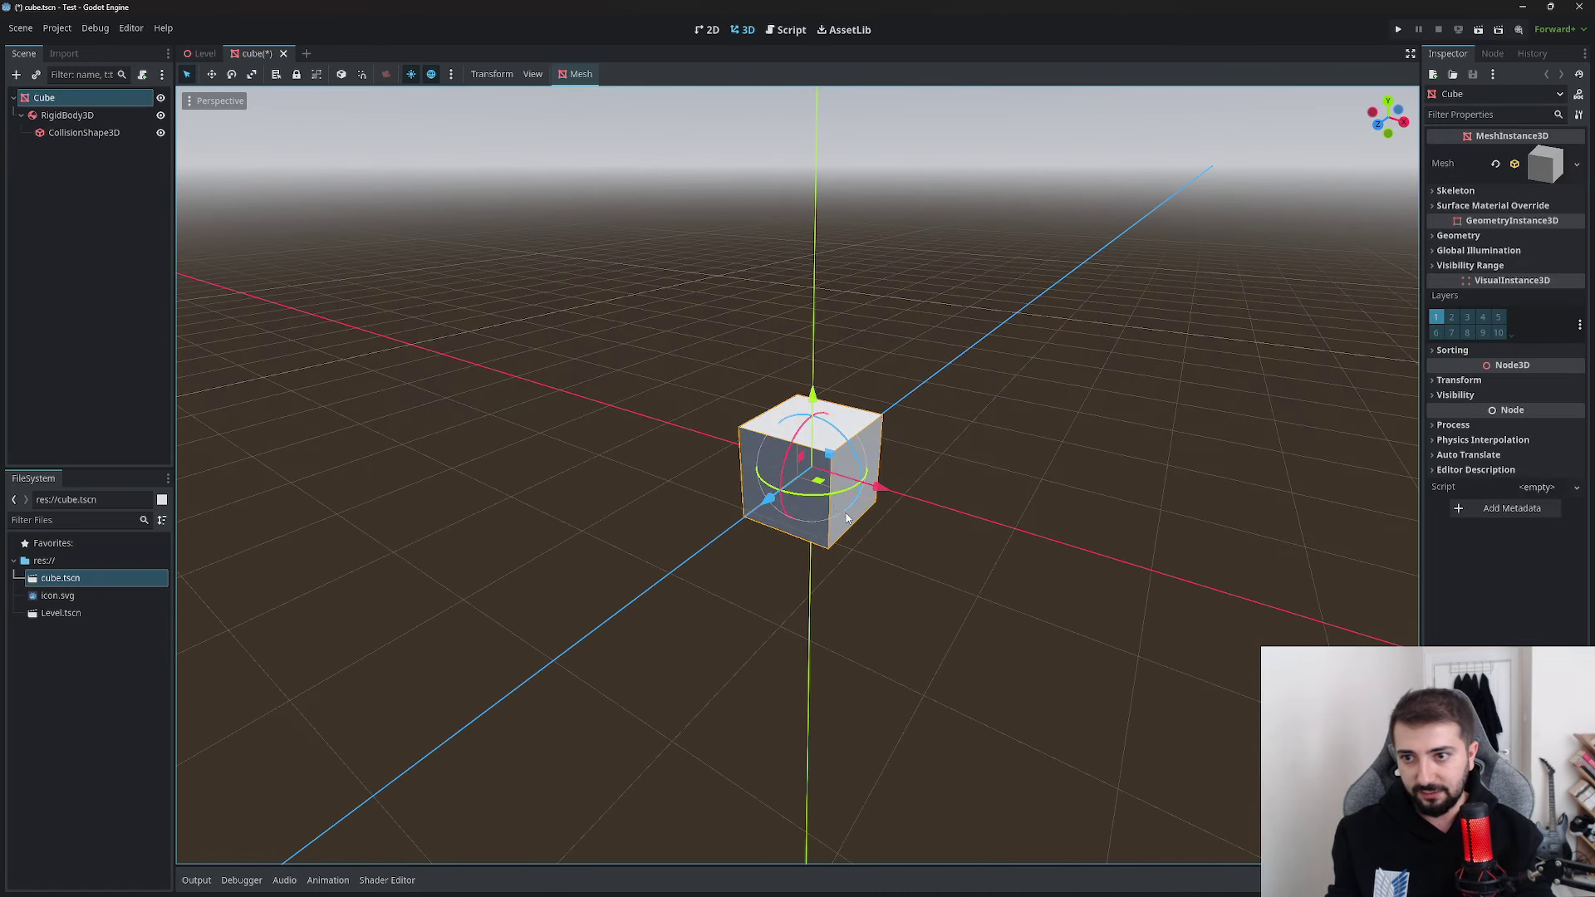
left_click(205, 55)
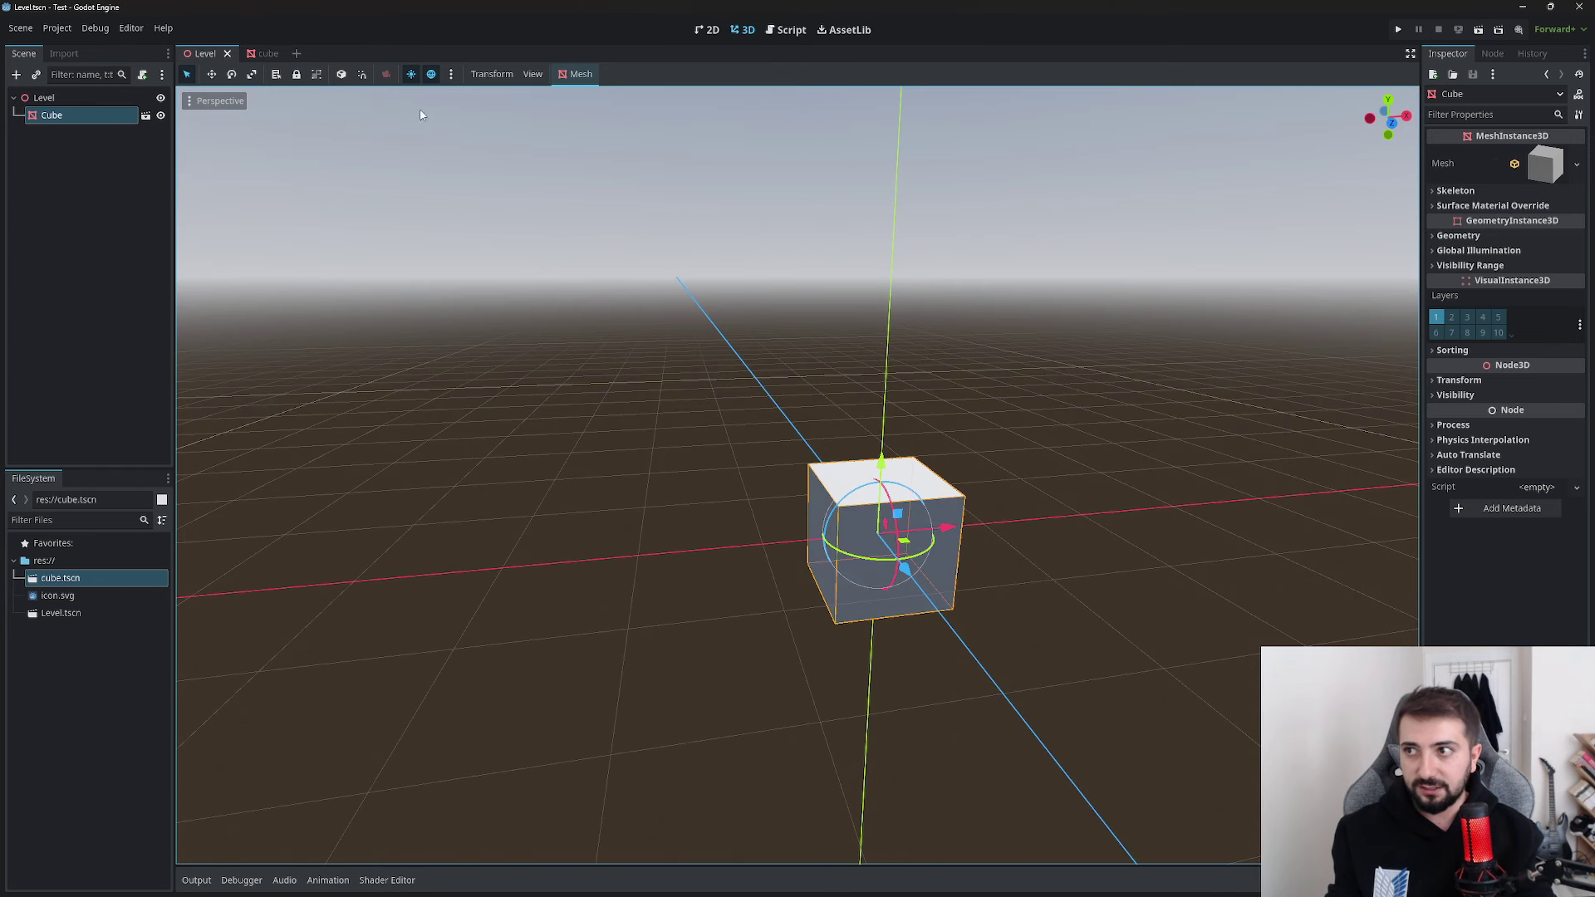
left_click(254, 231)
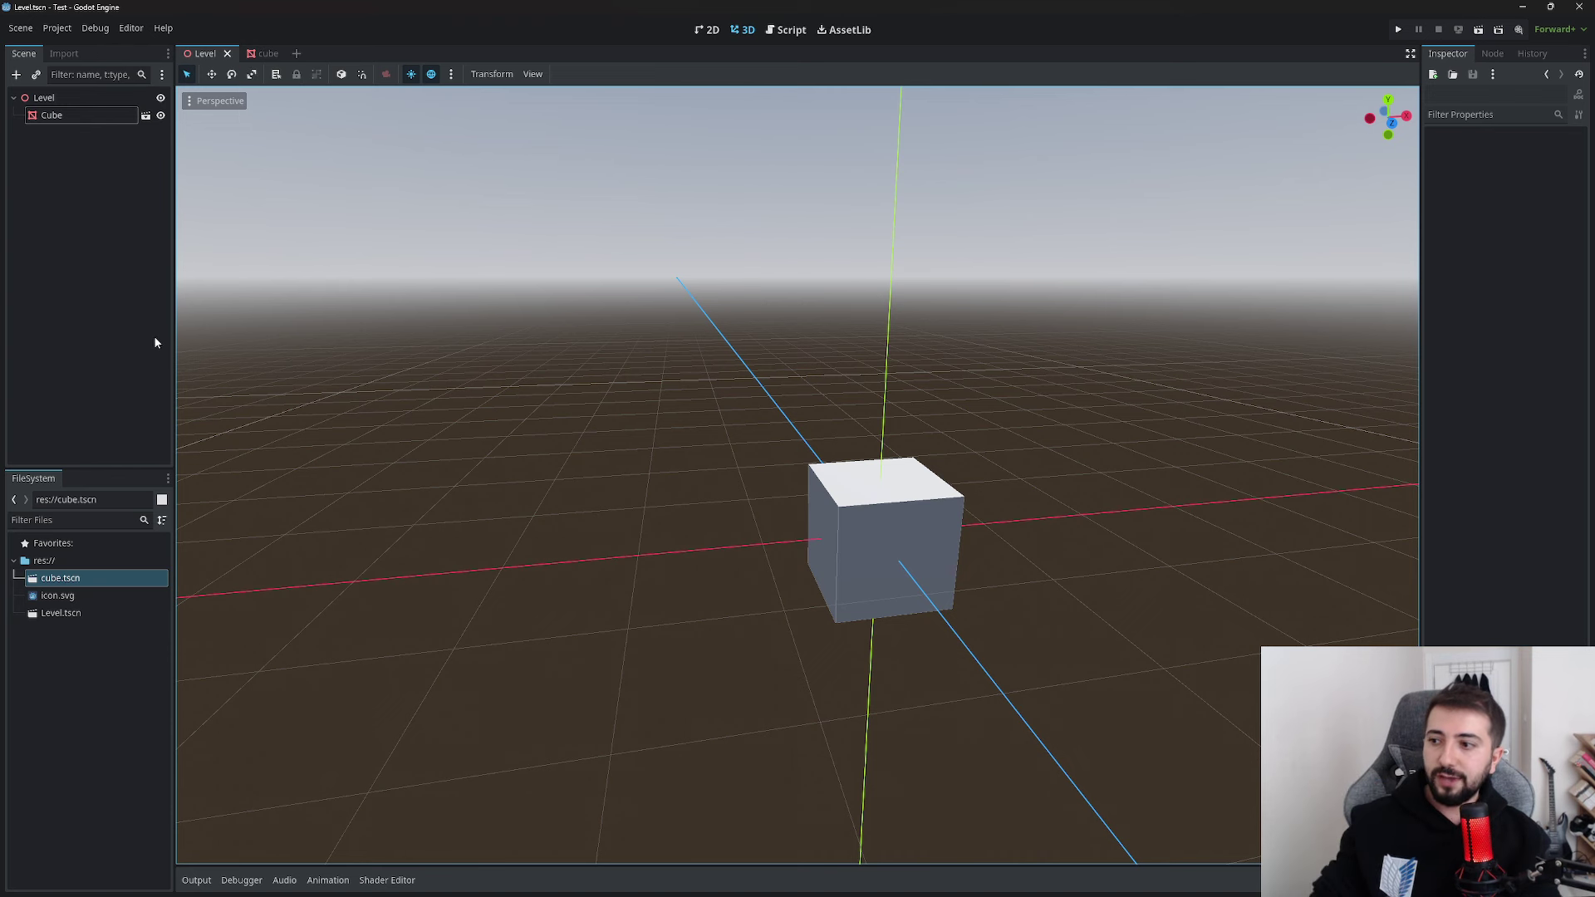
left_click(247, 55)
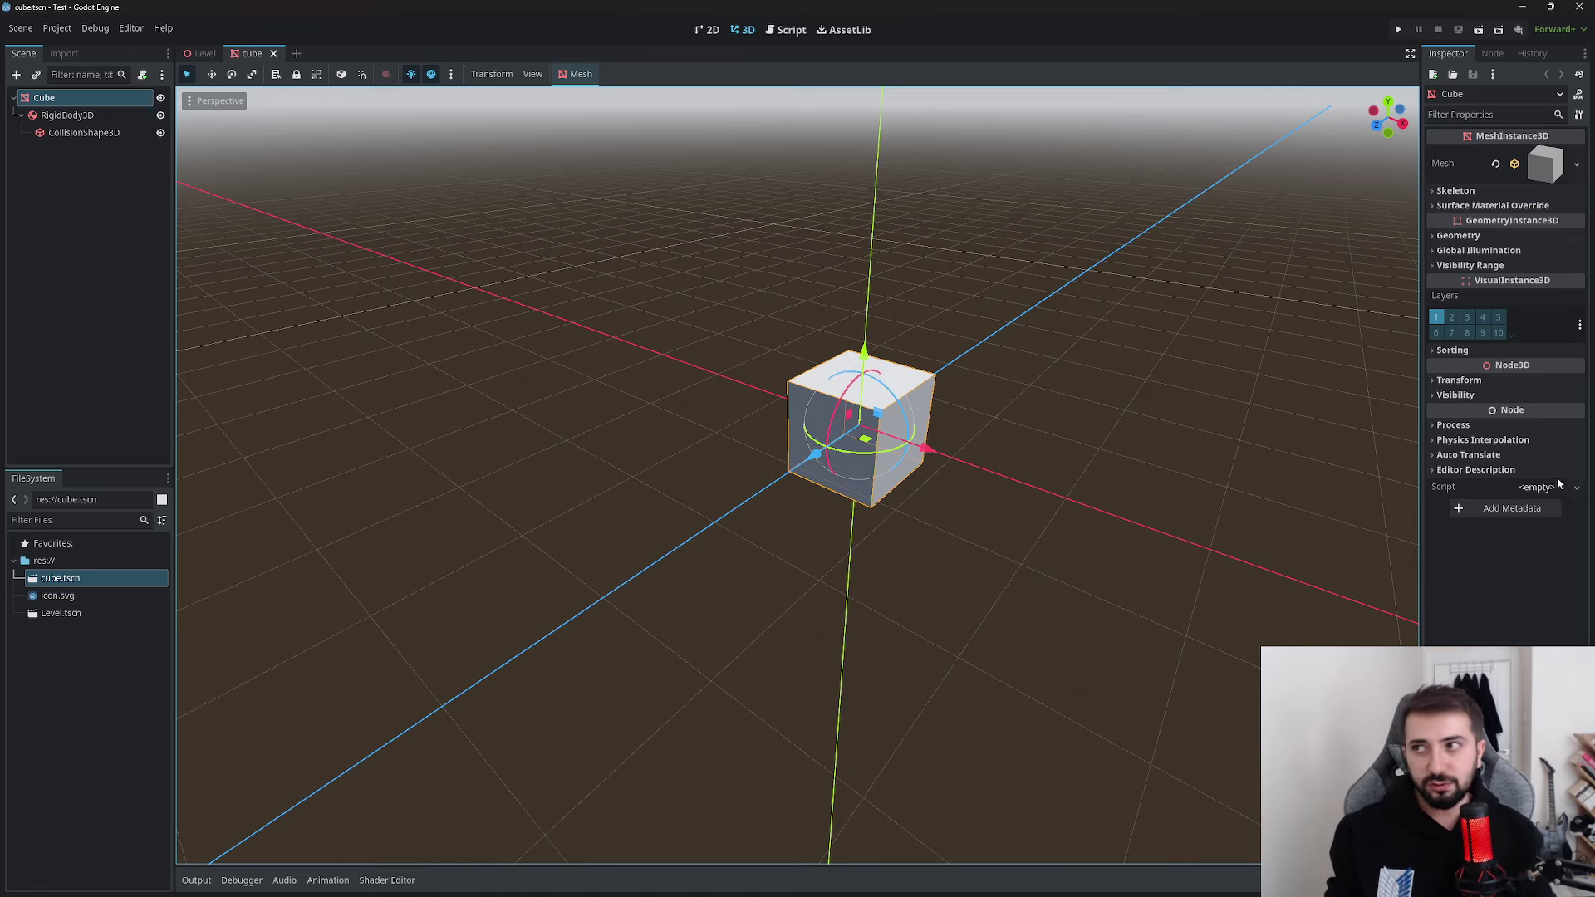
left_click(140, 261)
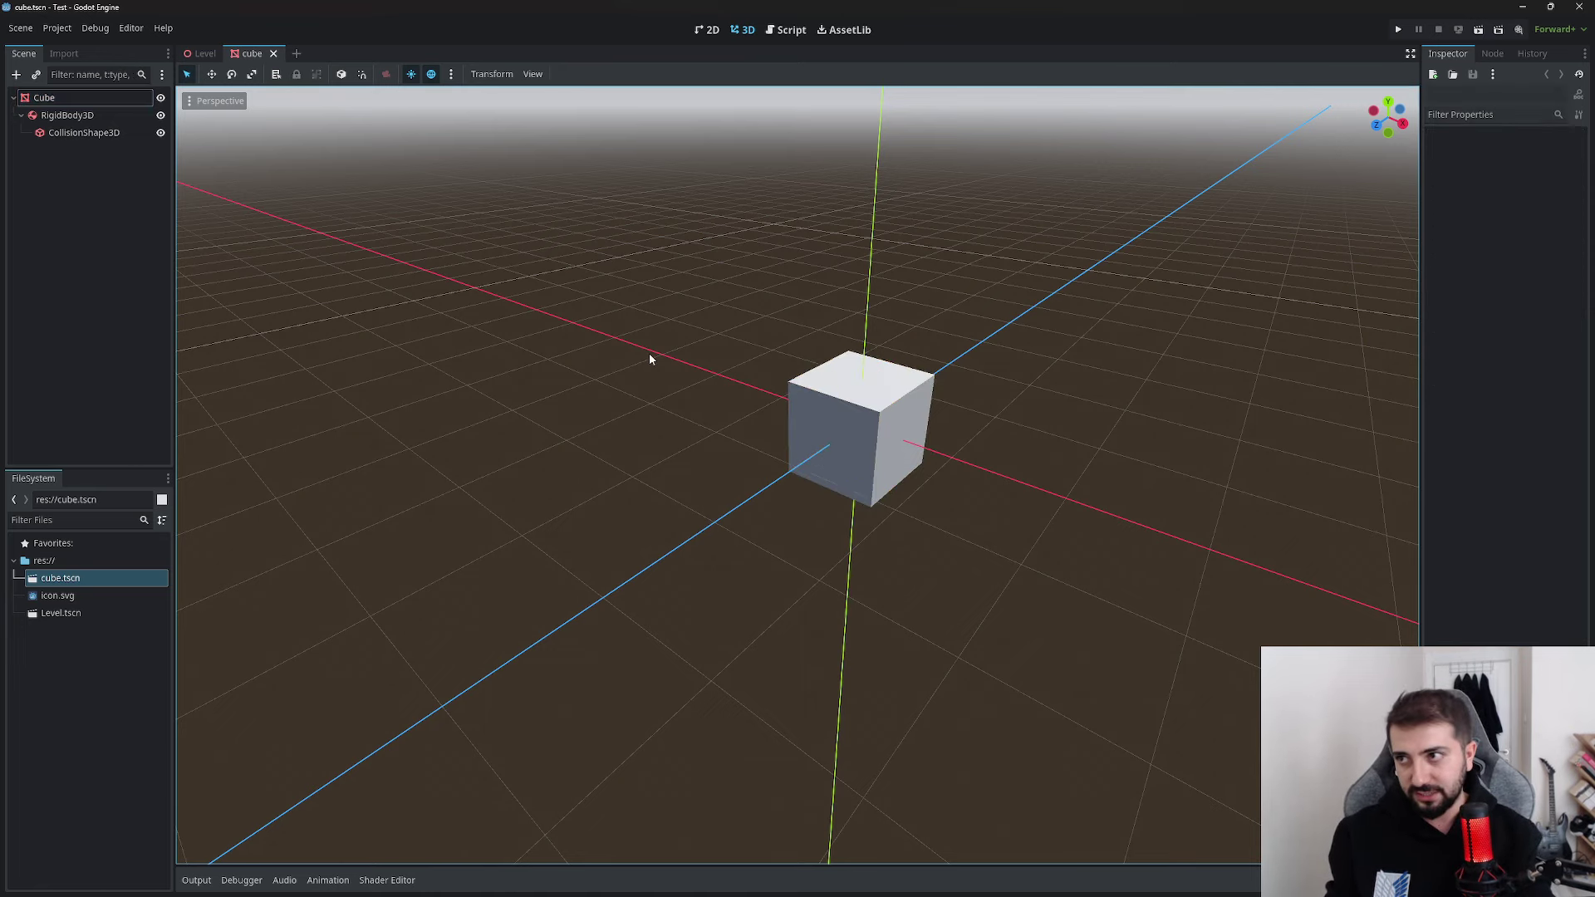
left_click(201, 53)
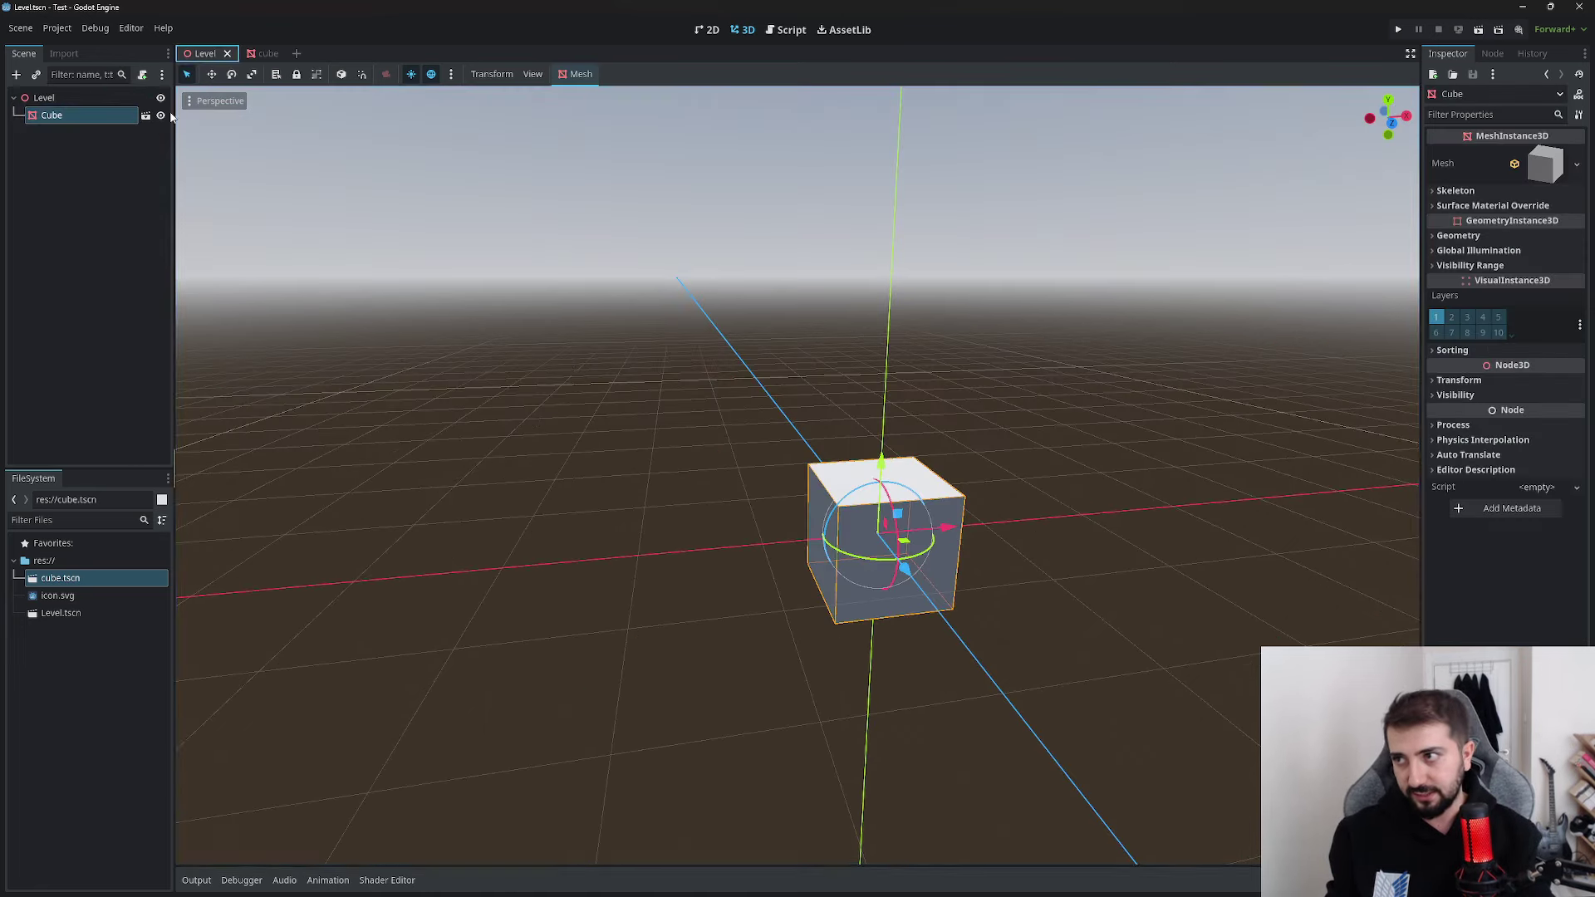
left_click(432, 379)
Start a new 3D scene and rename its Node3D root to HealthComponent
left_click(297, 53)
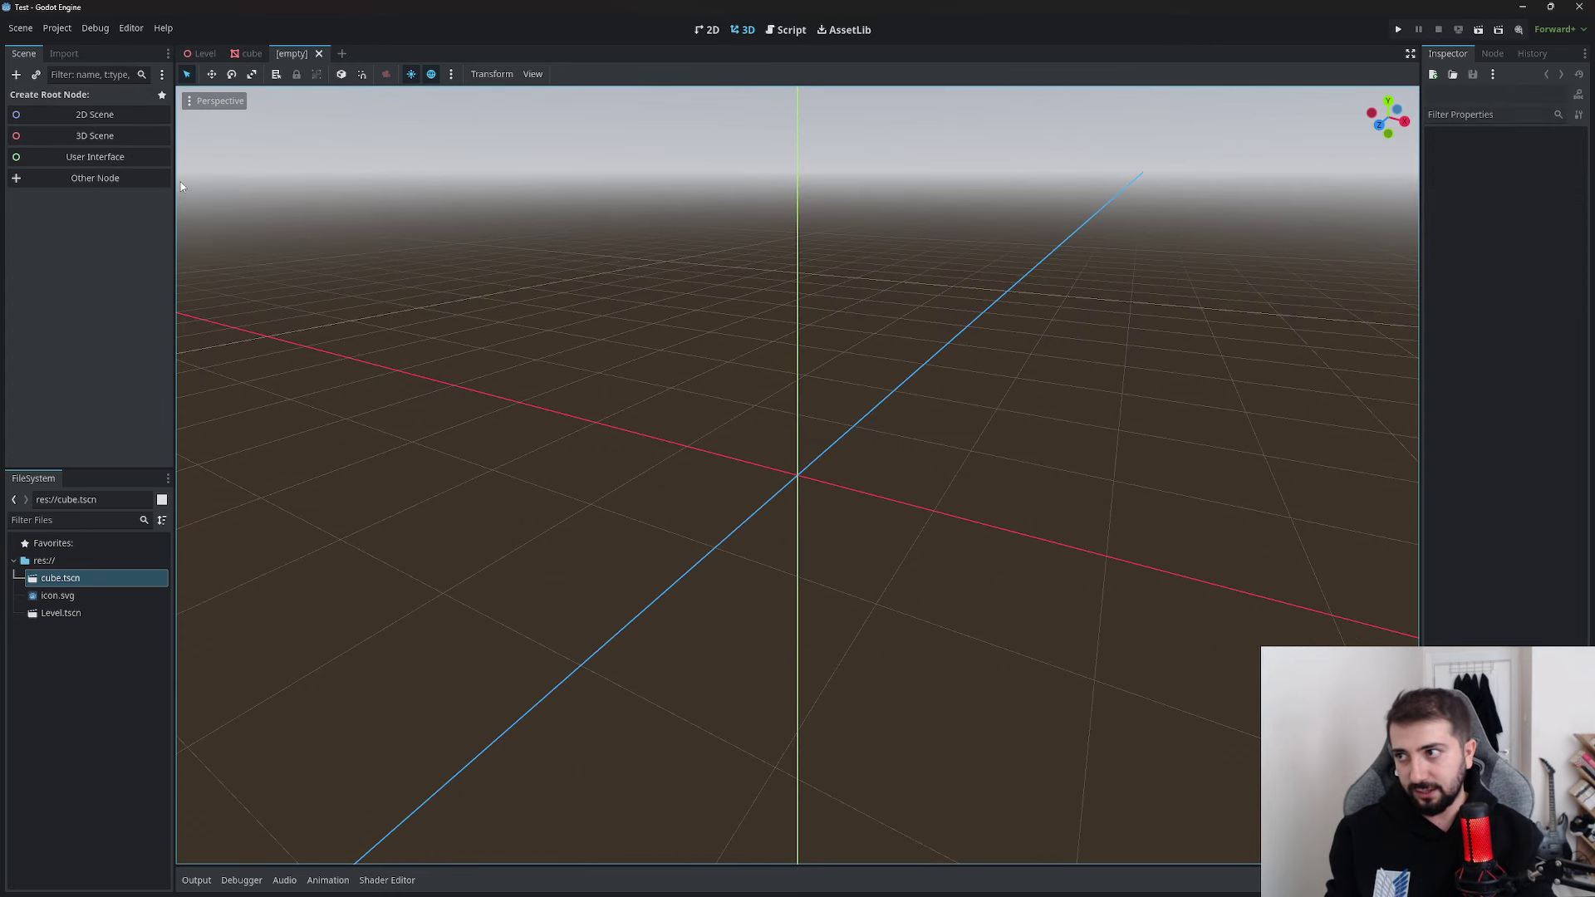
left_click(107, 141)
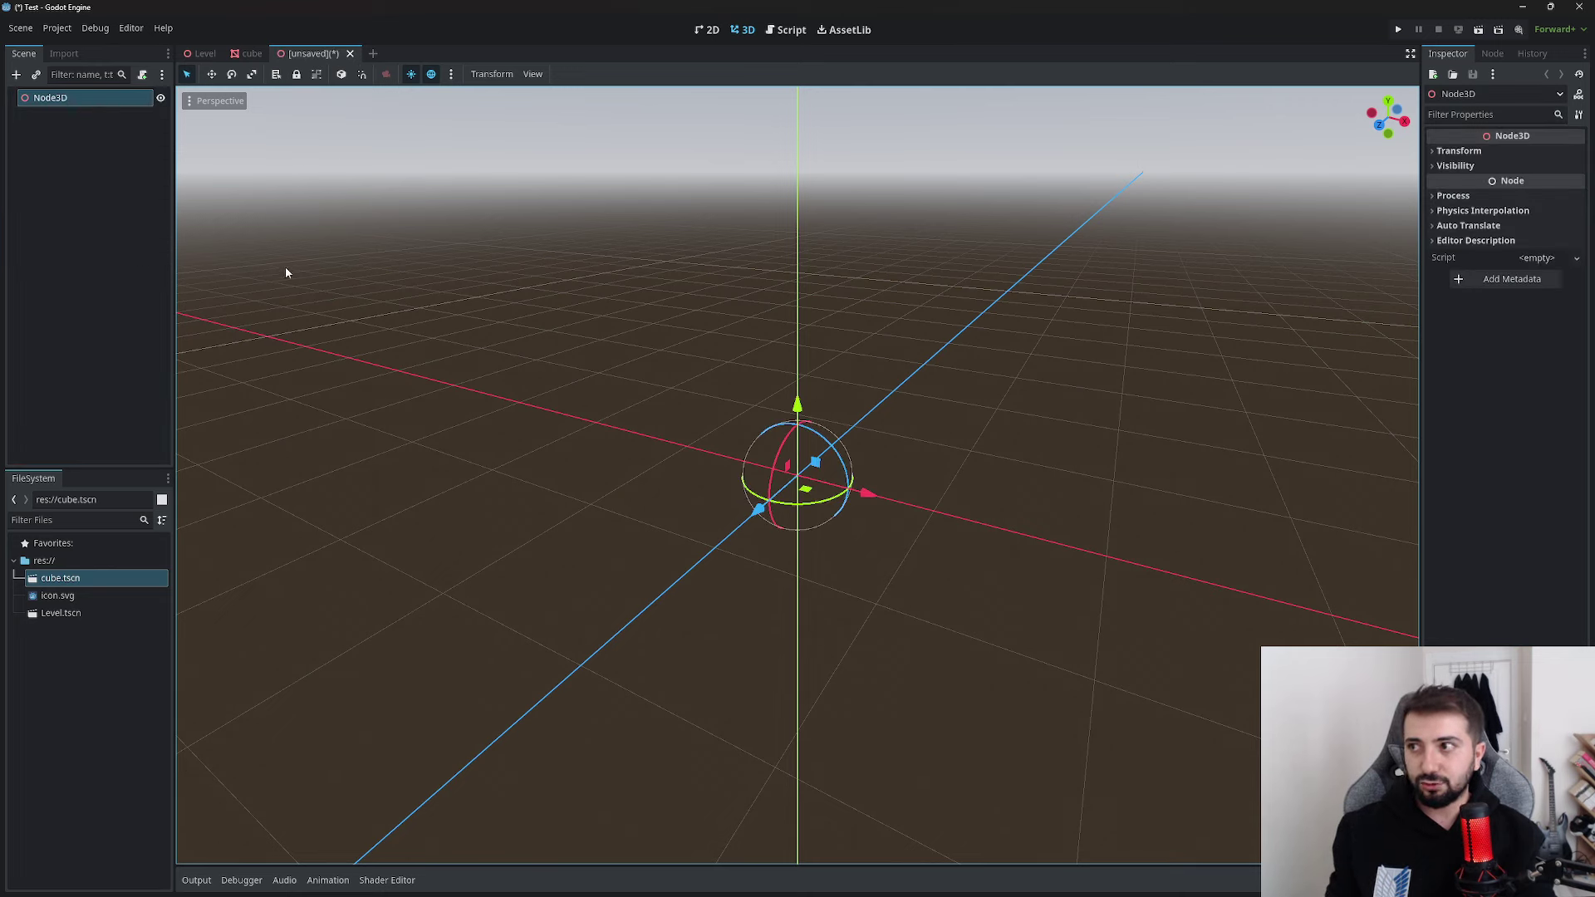
left_click(43, 102)
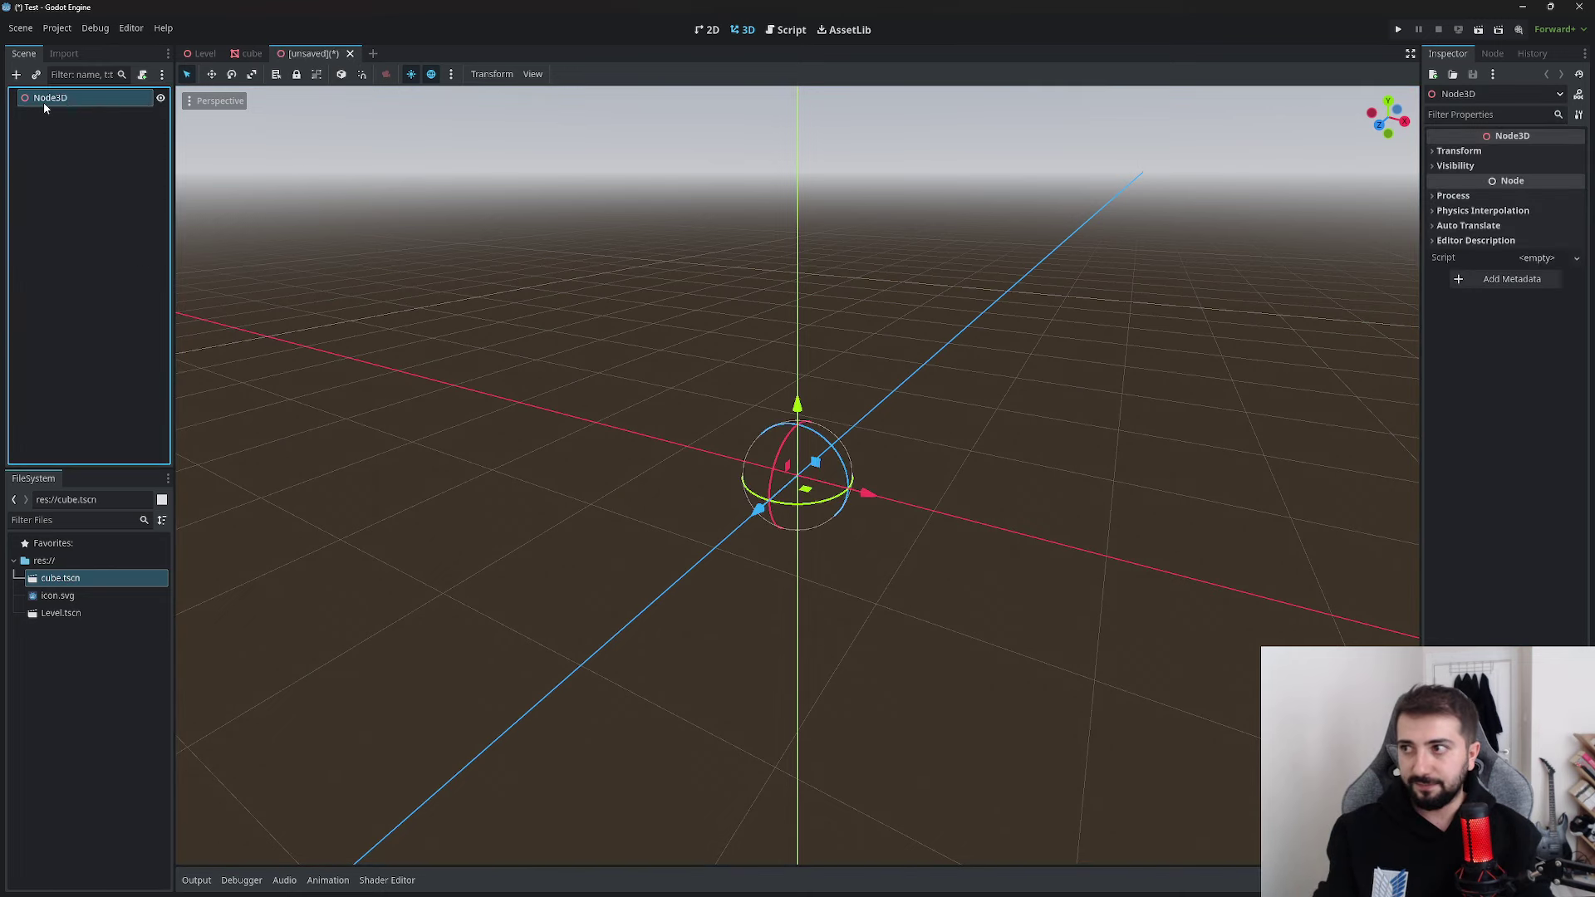
type("HealthCompo")
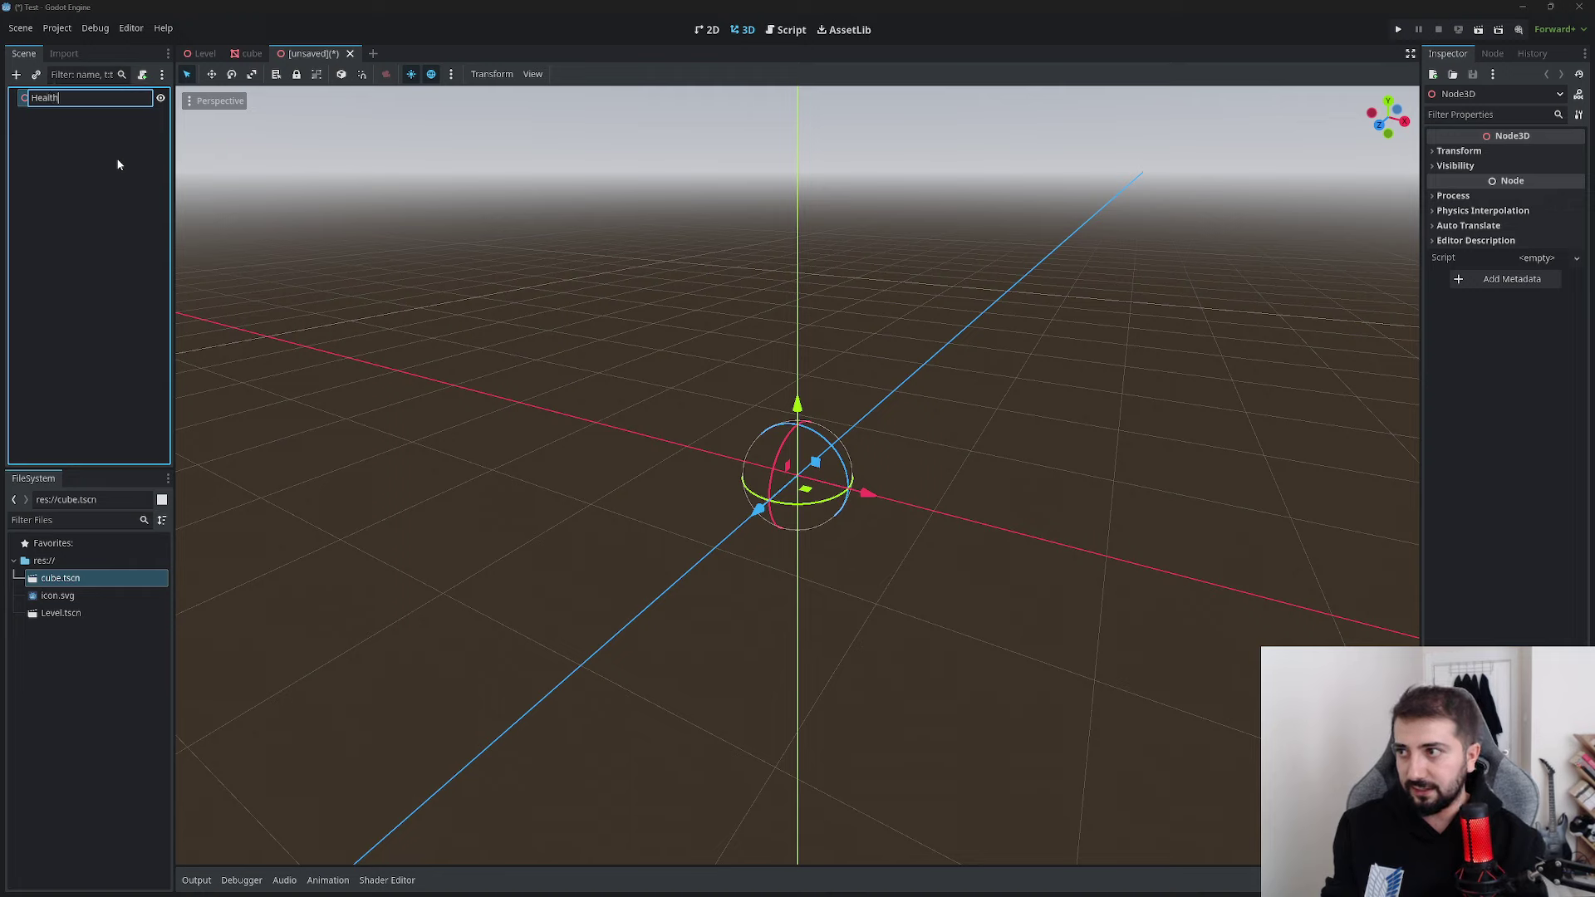
type("nent")
key("Return")
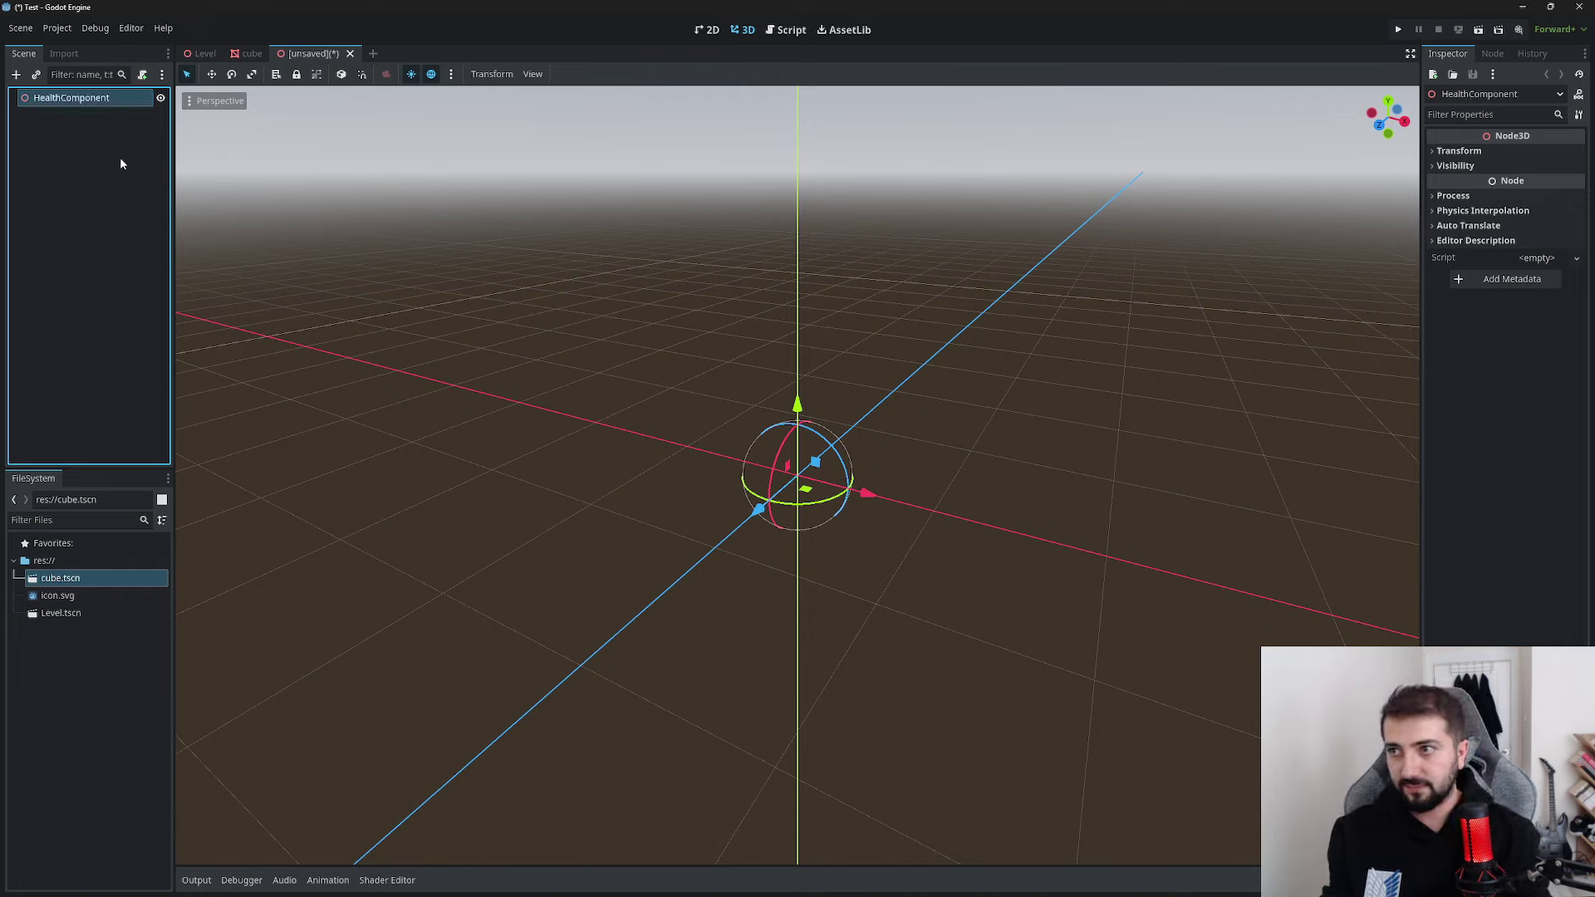
Attach a new GDScript, health_component.gd, to HealthComponent
left_click(1543, 259)
left_click(1541, 278)
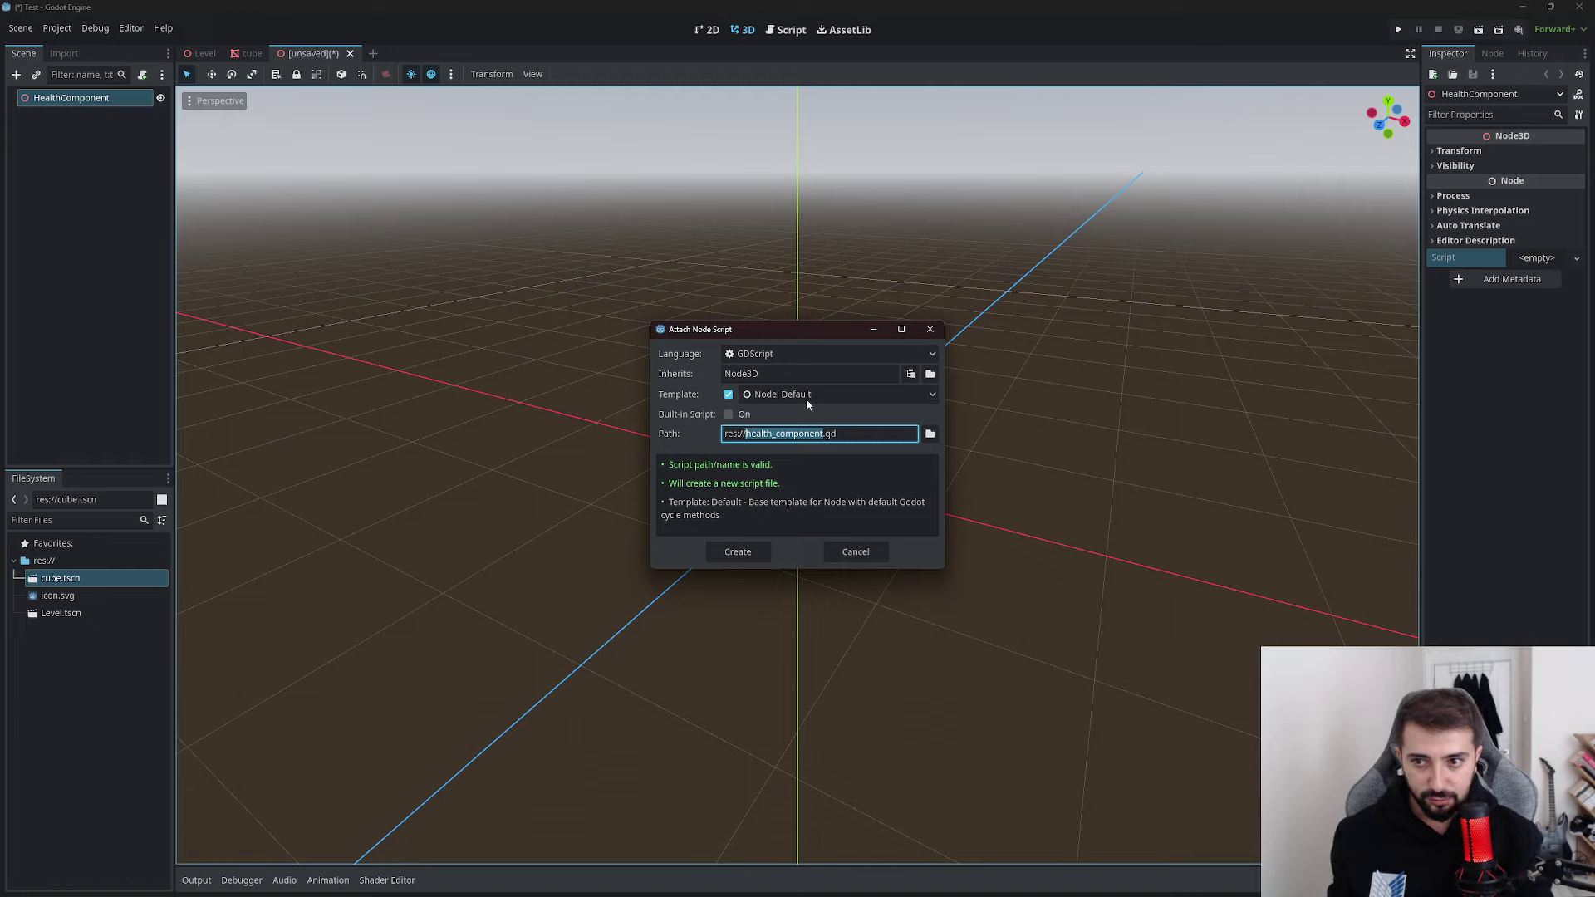
left_click(825, 359)
left_click(757, 375)
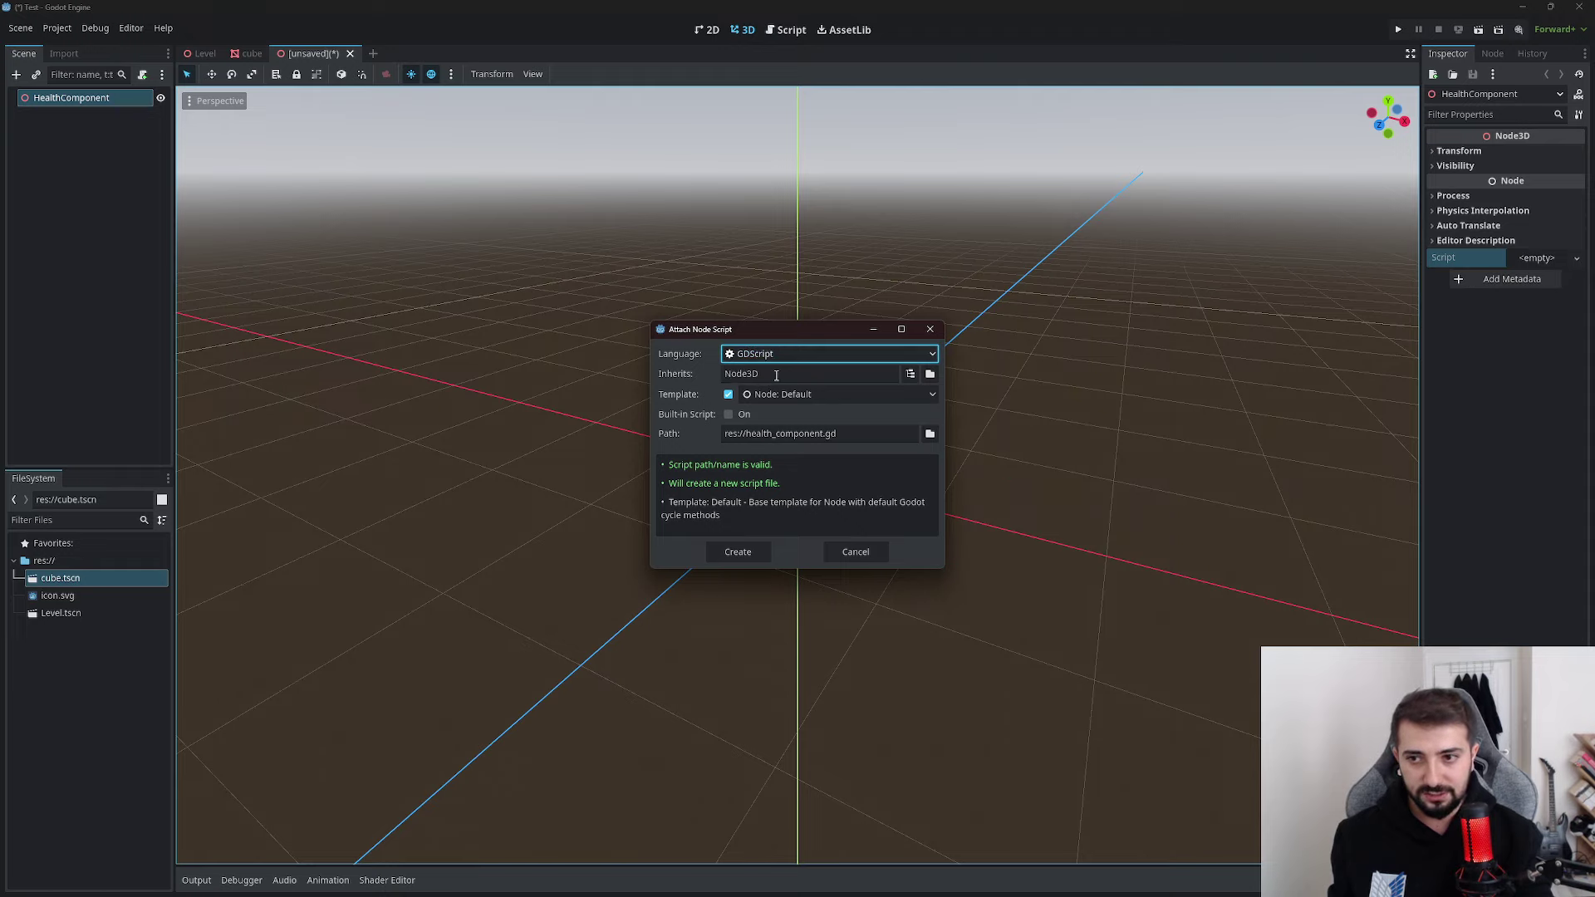
left_click(737, 552)
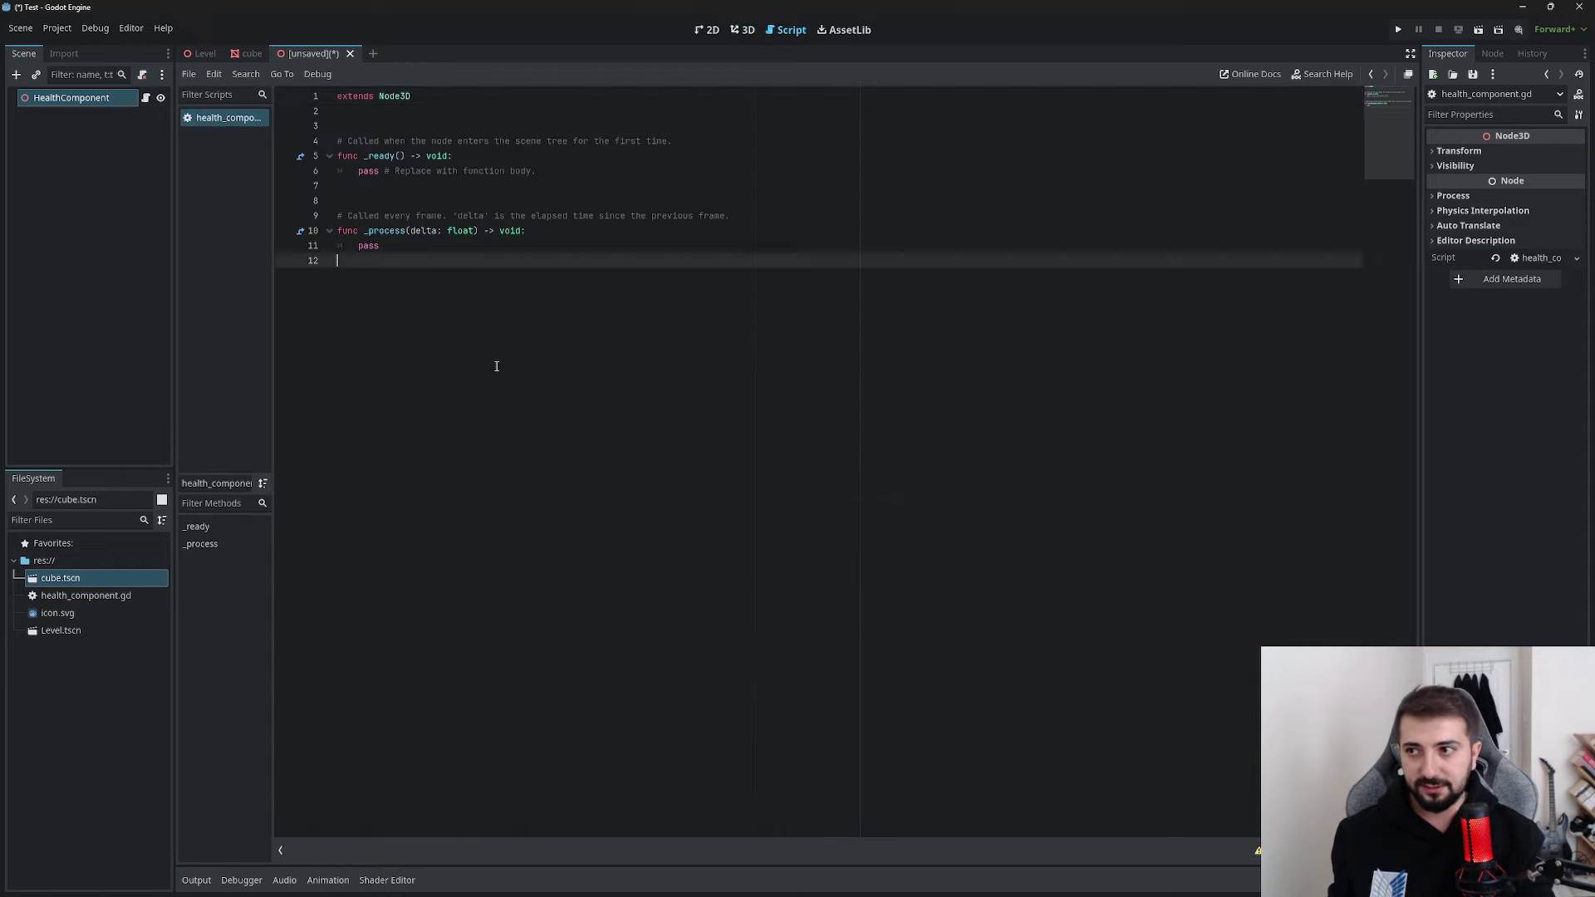
Review the default health_component.gd template code in the script editor
scroll(523, 250, "up", 3, "ctrl")
scroll(548, 299, "up", 2, "ctrl")
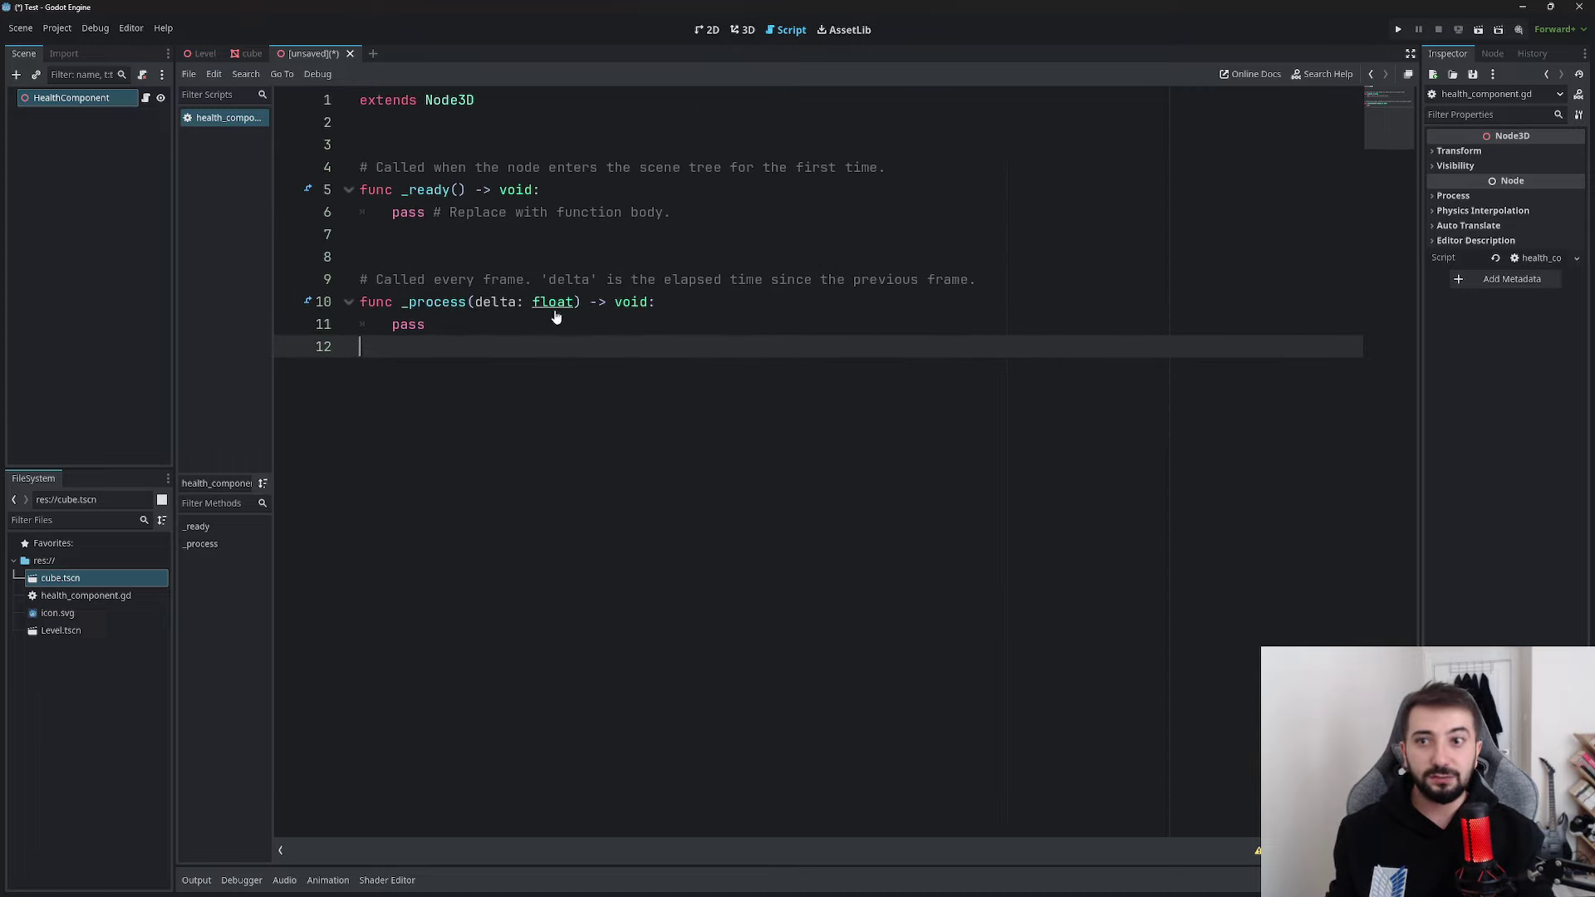
scroll(555, 319, "up", 1, "ctrl")
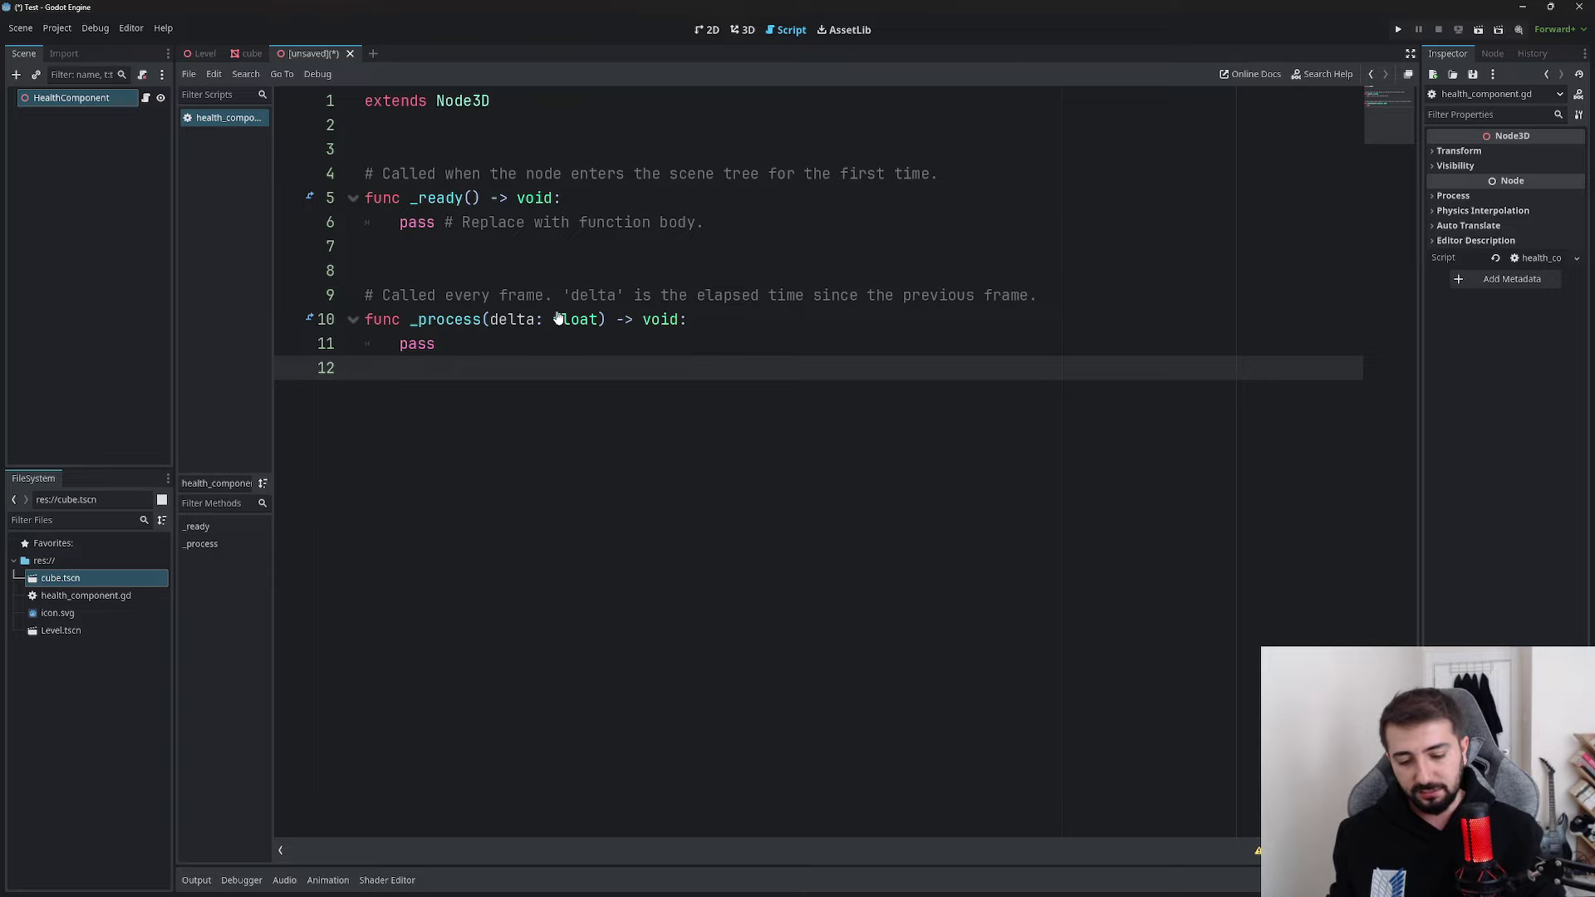
scroll(633, 447, "up", 1, "ctrl")
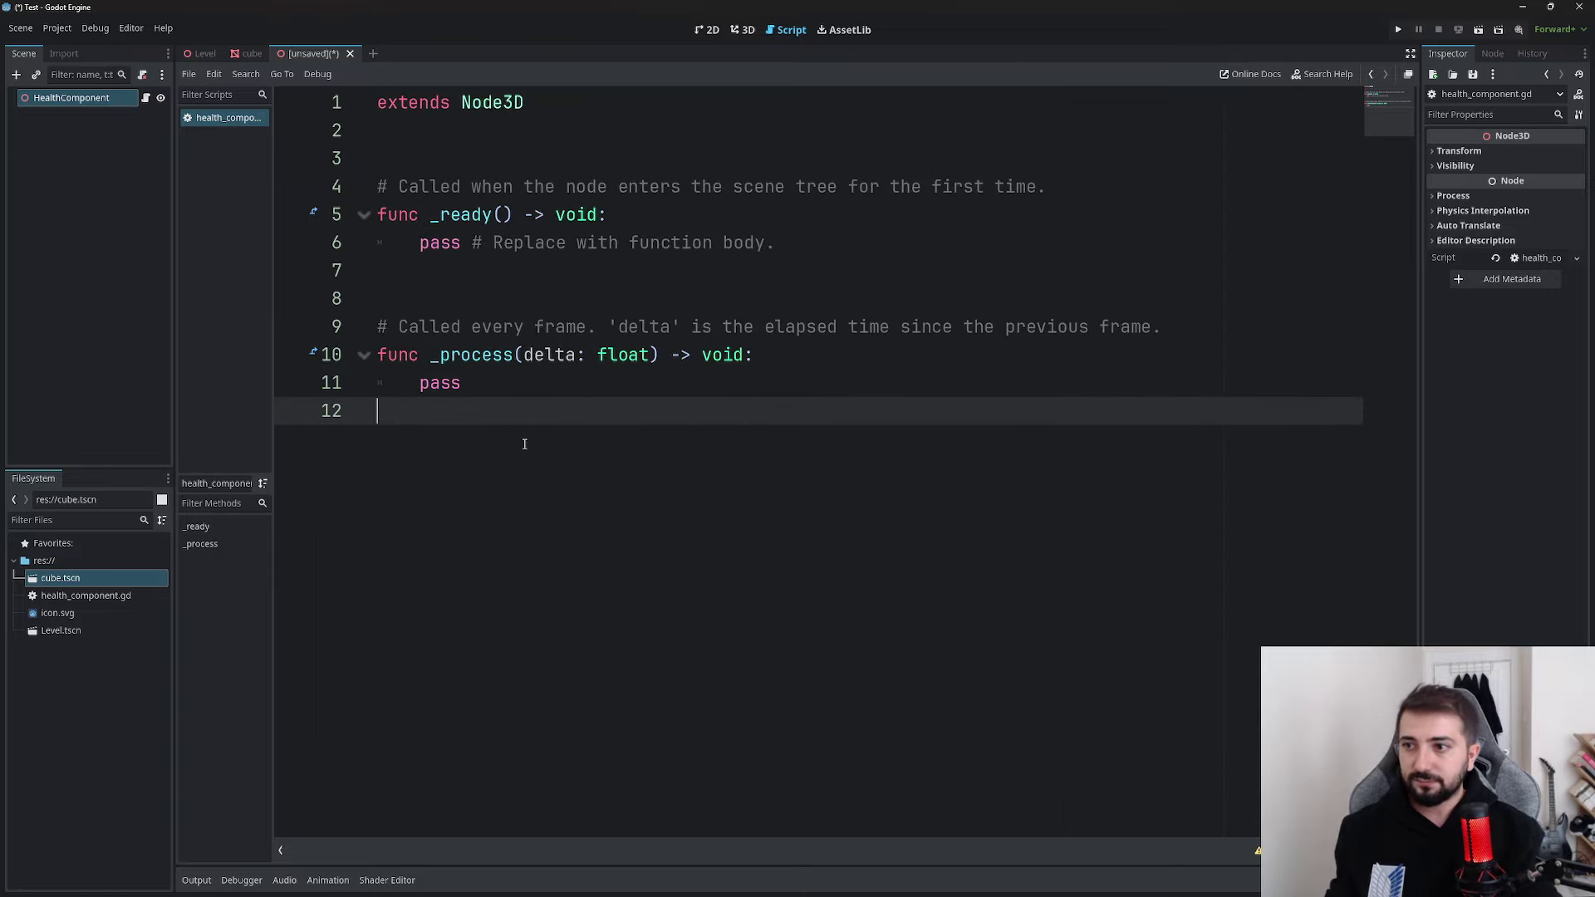
scroll(524, 444, "up", 1, "ctrl")
key("ctrl+a")
key("Escape")
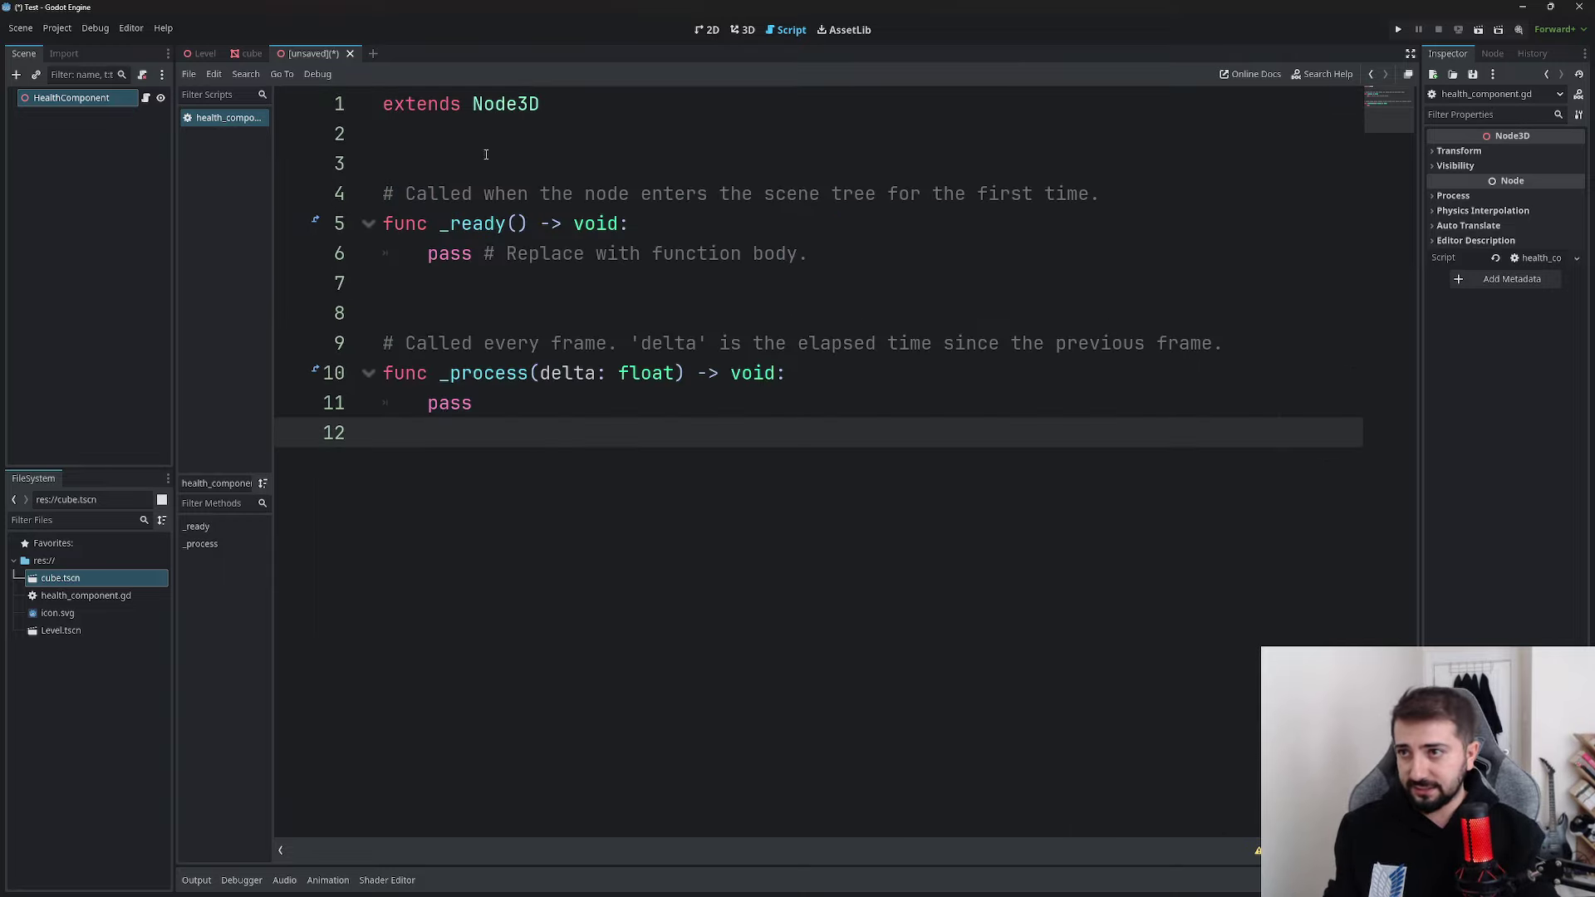
Save the scene as health_component.tscn and show the cube scene in 3D
key("ctrl+s")
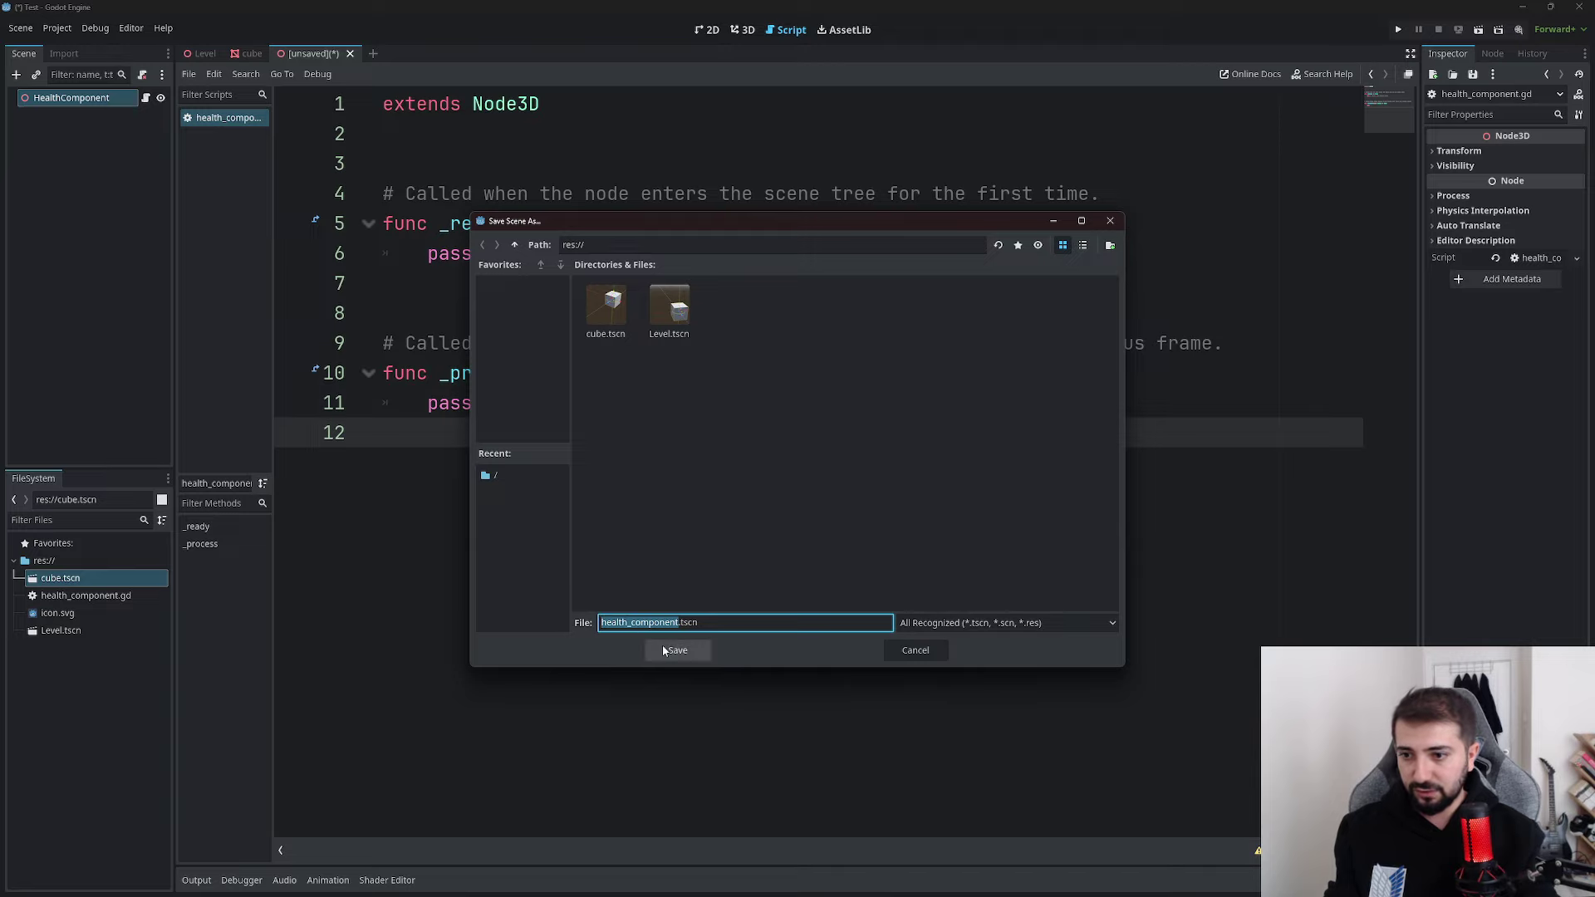
left_click(678, 650)
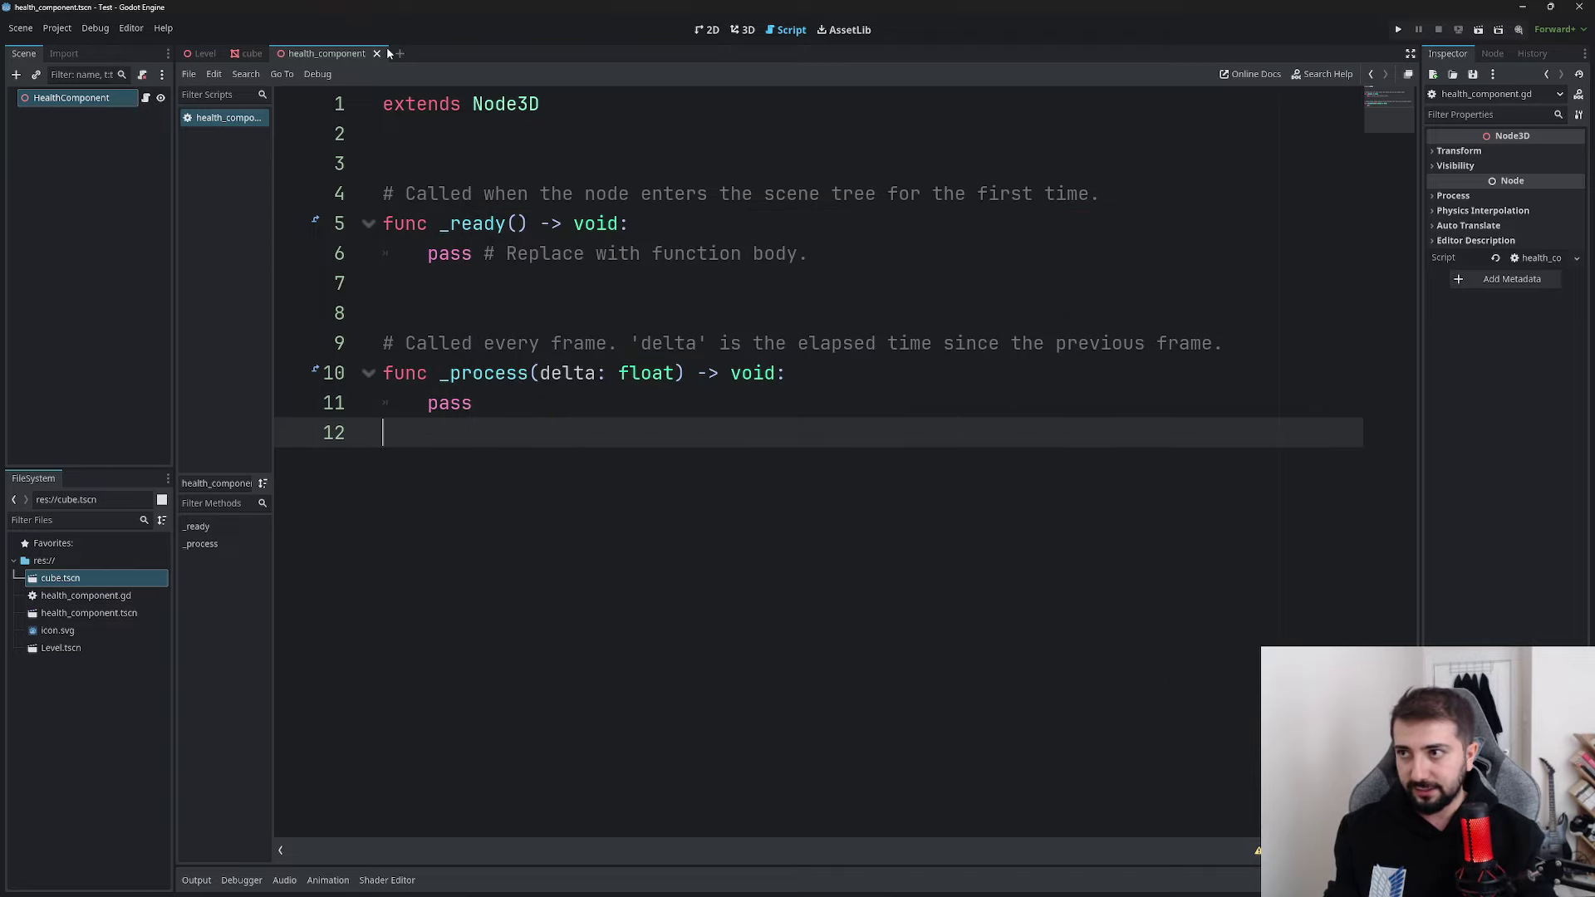
left_click(252, 53)
left_click(745, 30)
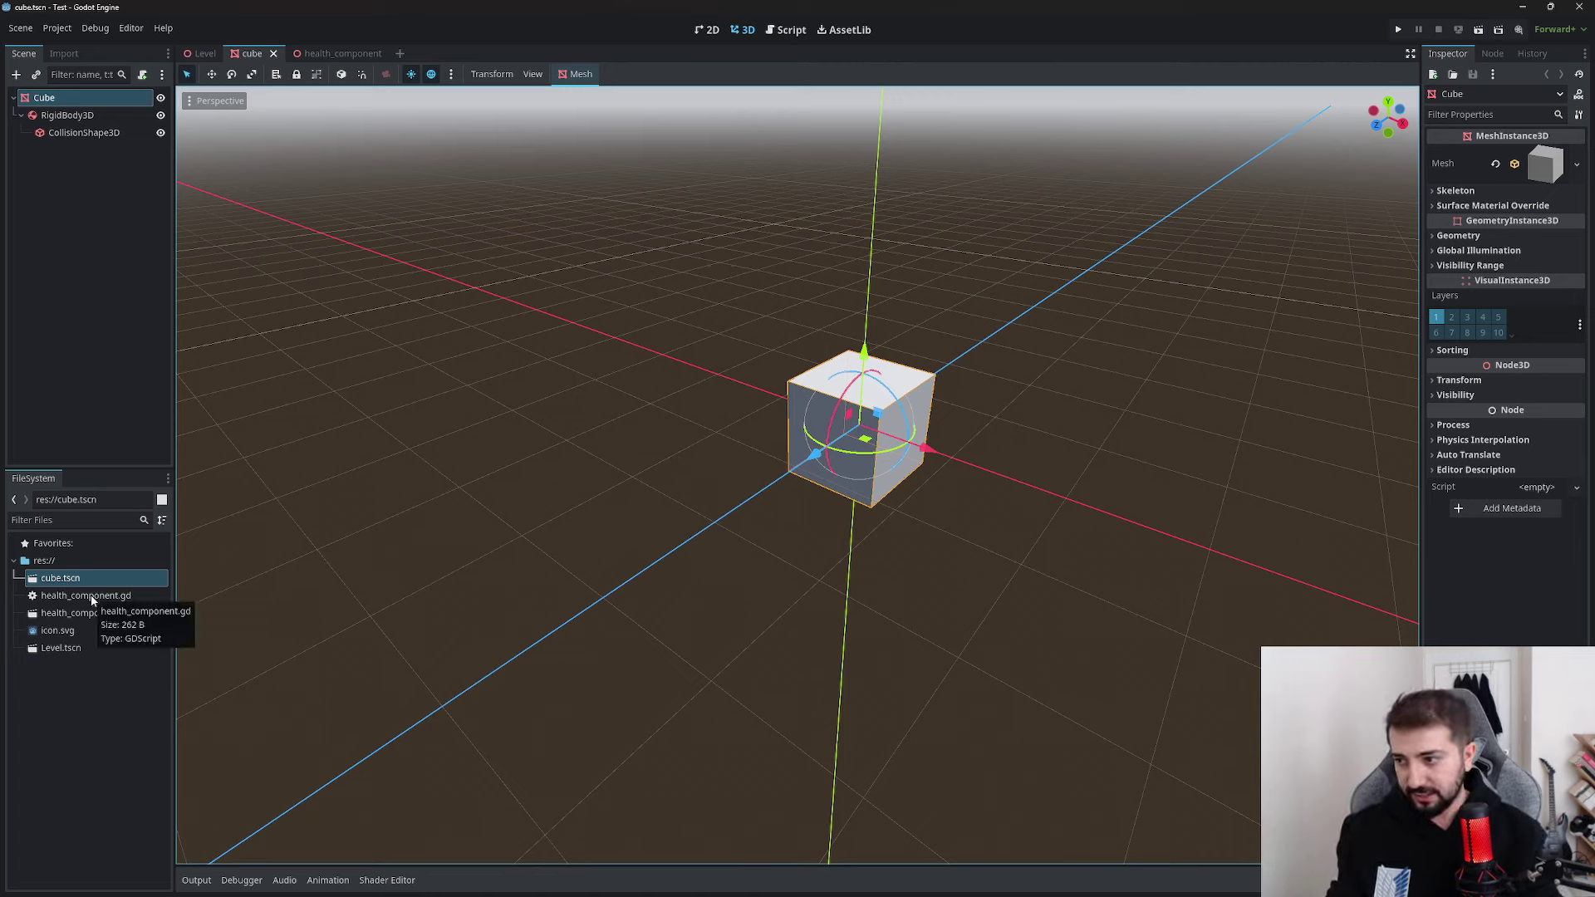
Drop a health_component.tscn instance under Cube beside RigidBody3D, then switch to the Level scene
mouse_move(82, 614)
left_mouse_down()
mouse_move(231, 376)
mouse_move(59, 101)
mouse_move(63, 173)
left_mouse_up()
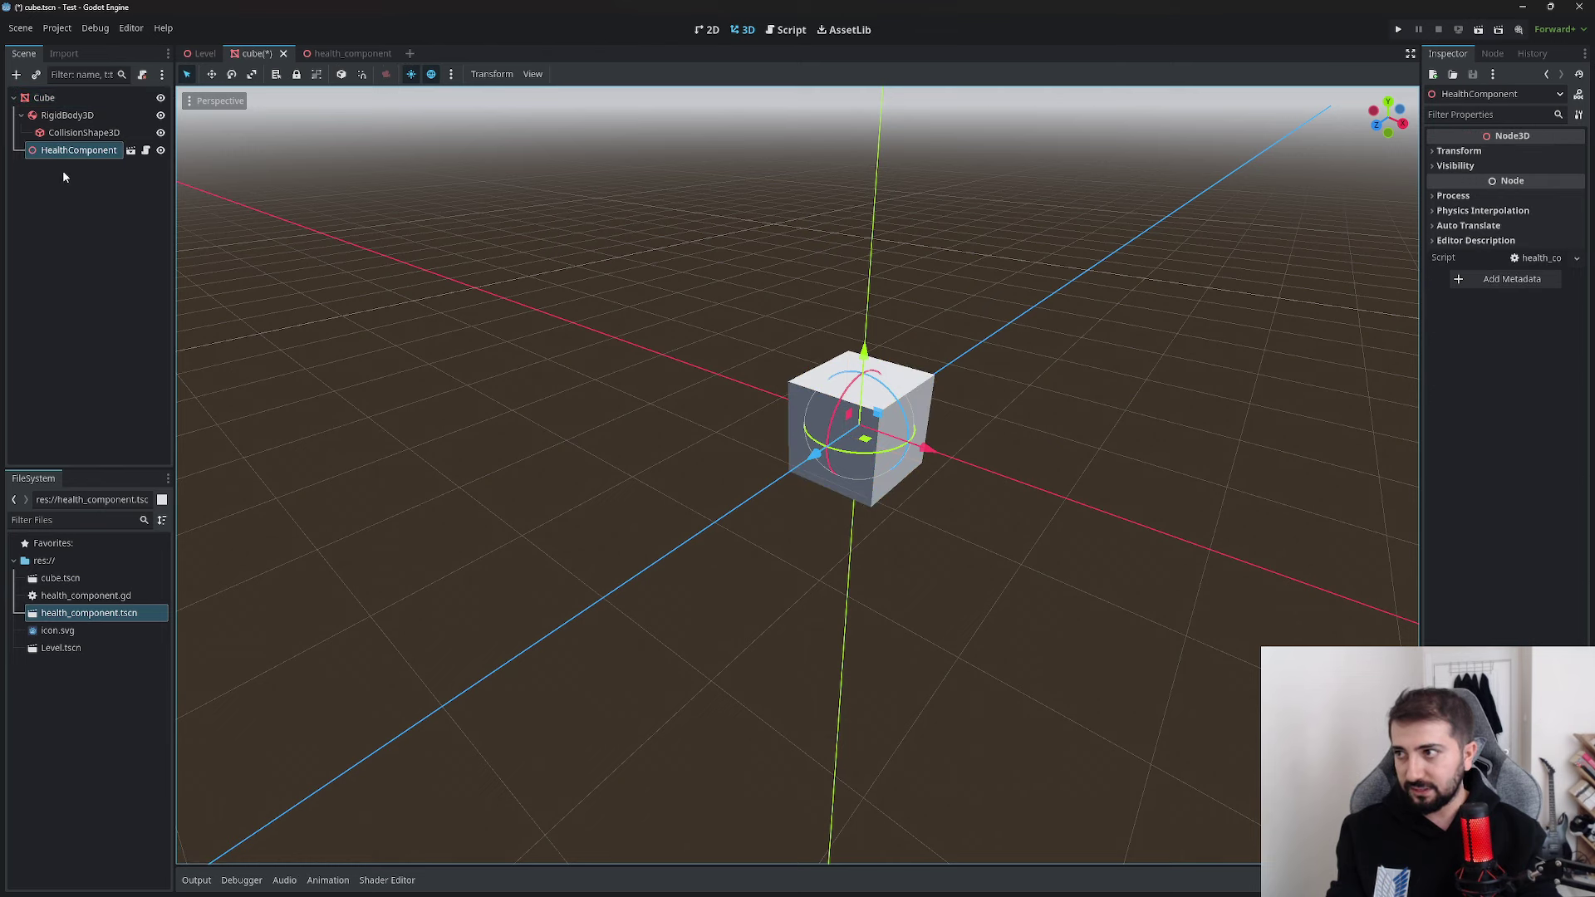
left_click(73, 170)
left_click(21, 114)
left_click(76, 133)
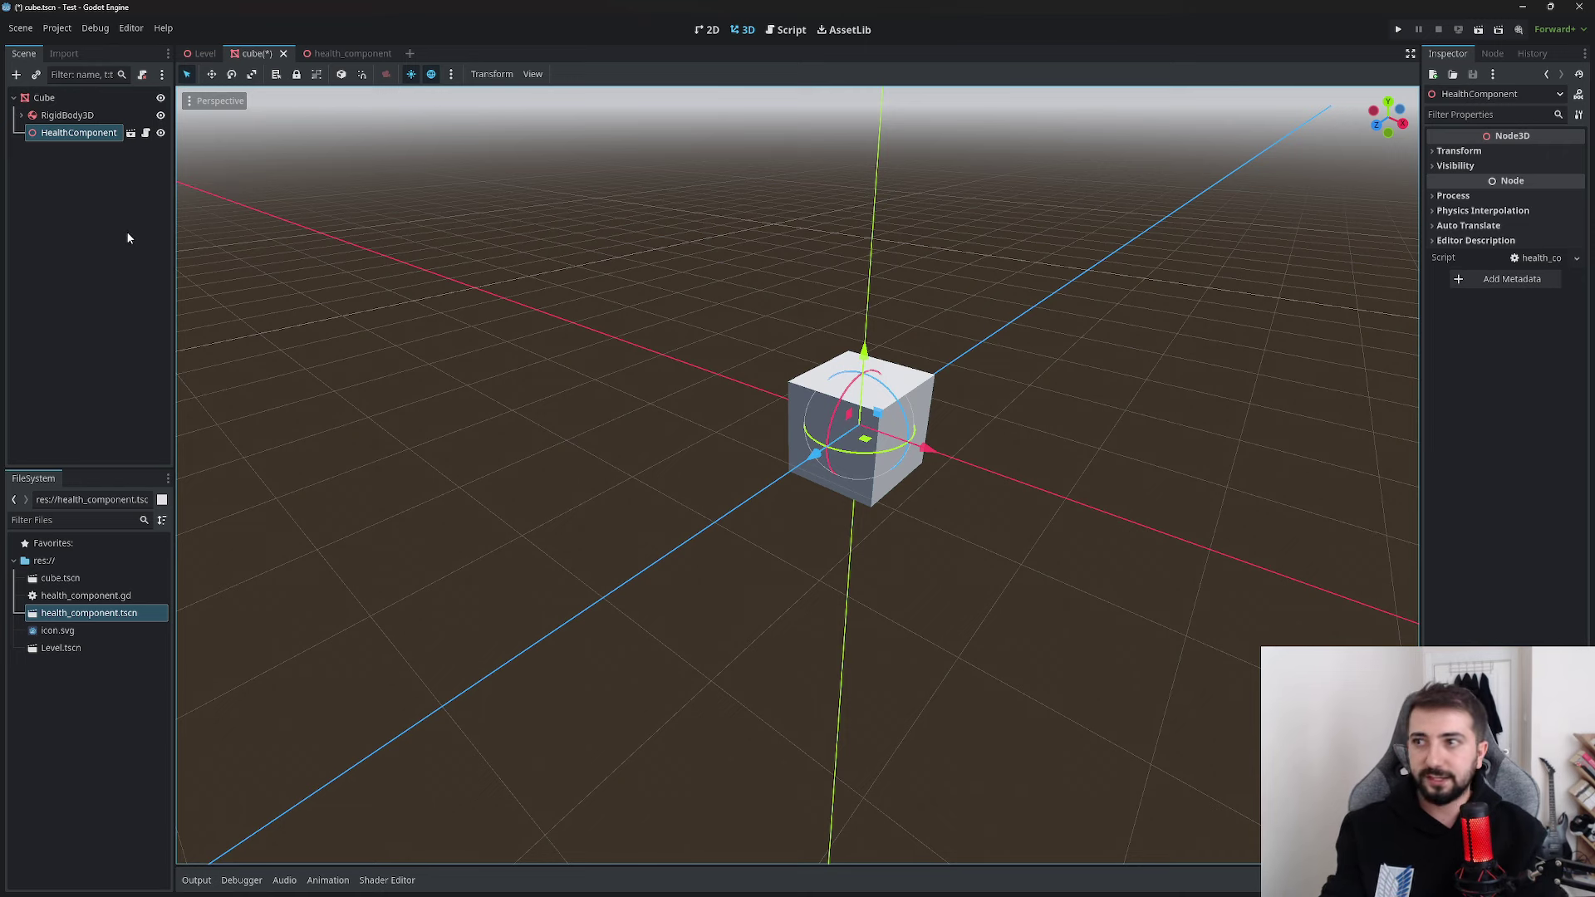
left_click(197, 60)
left_click(88, 116)
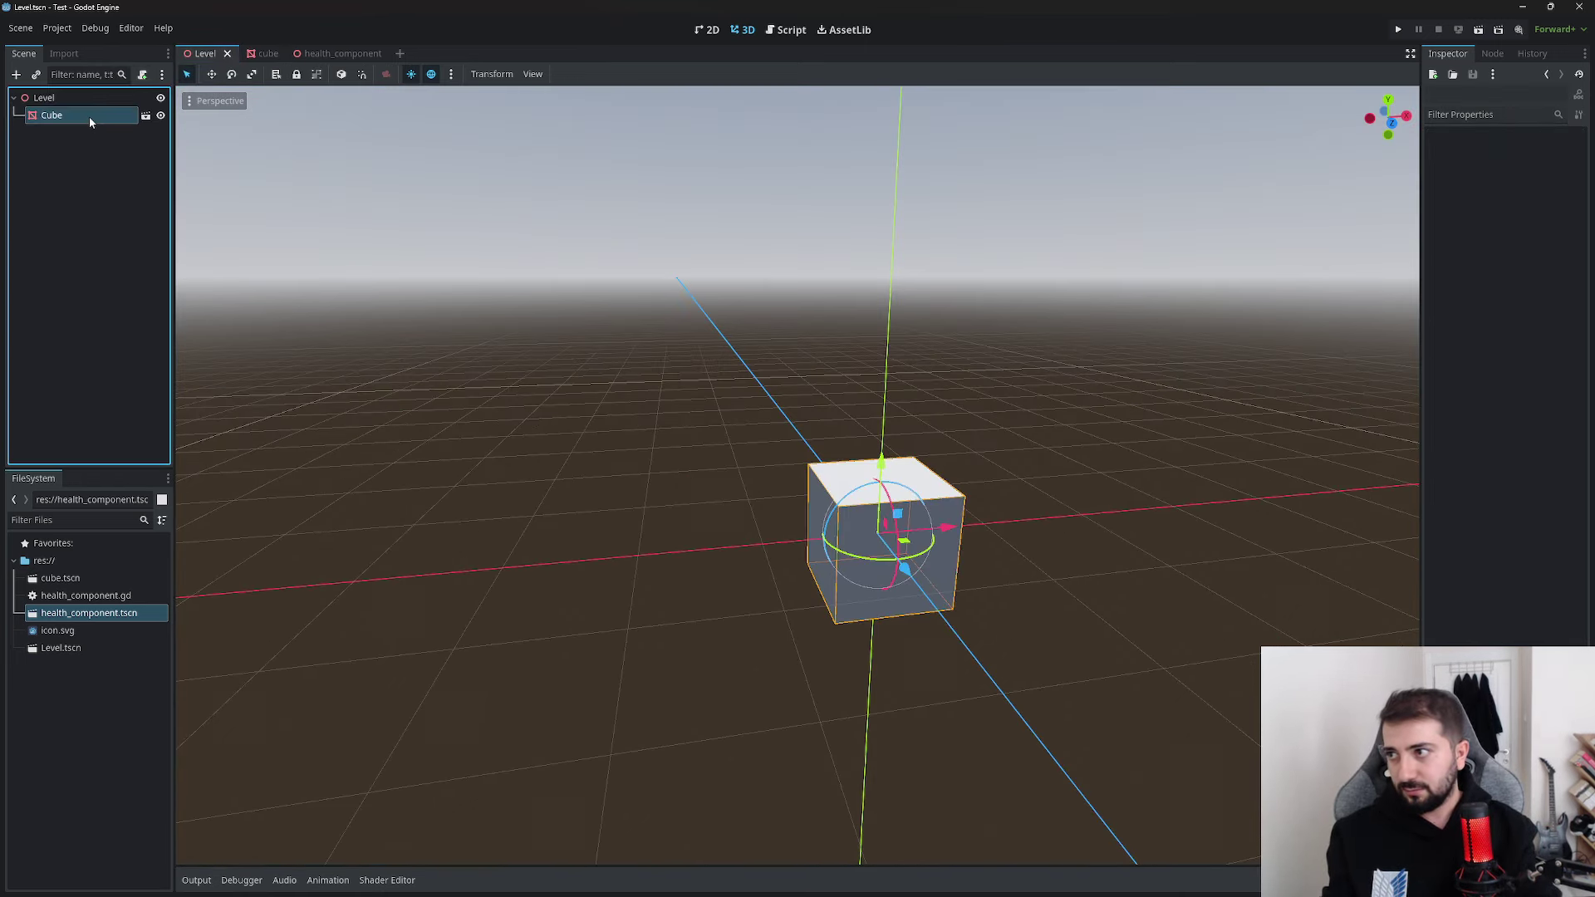
left_click(161, 118)
left_click(161, 118)
left_click(144, 115)
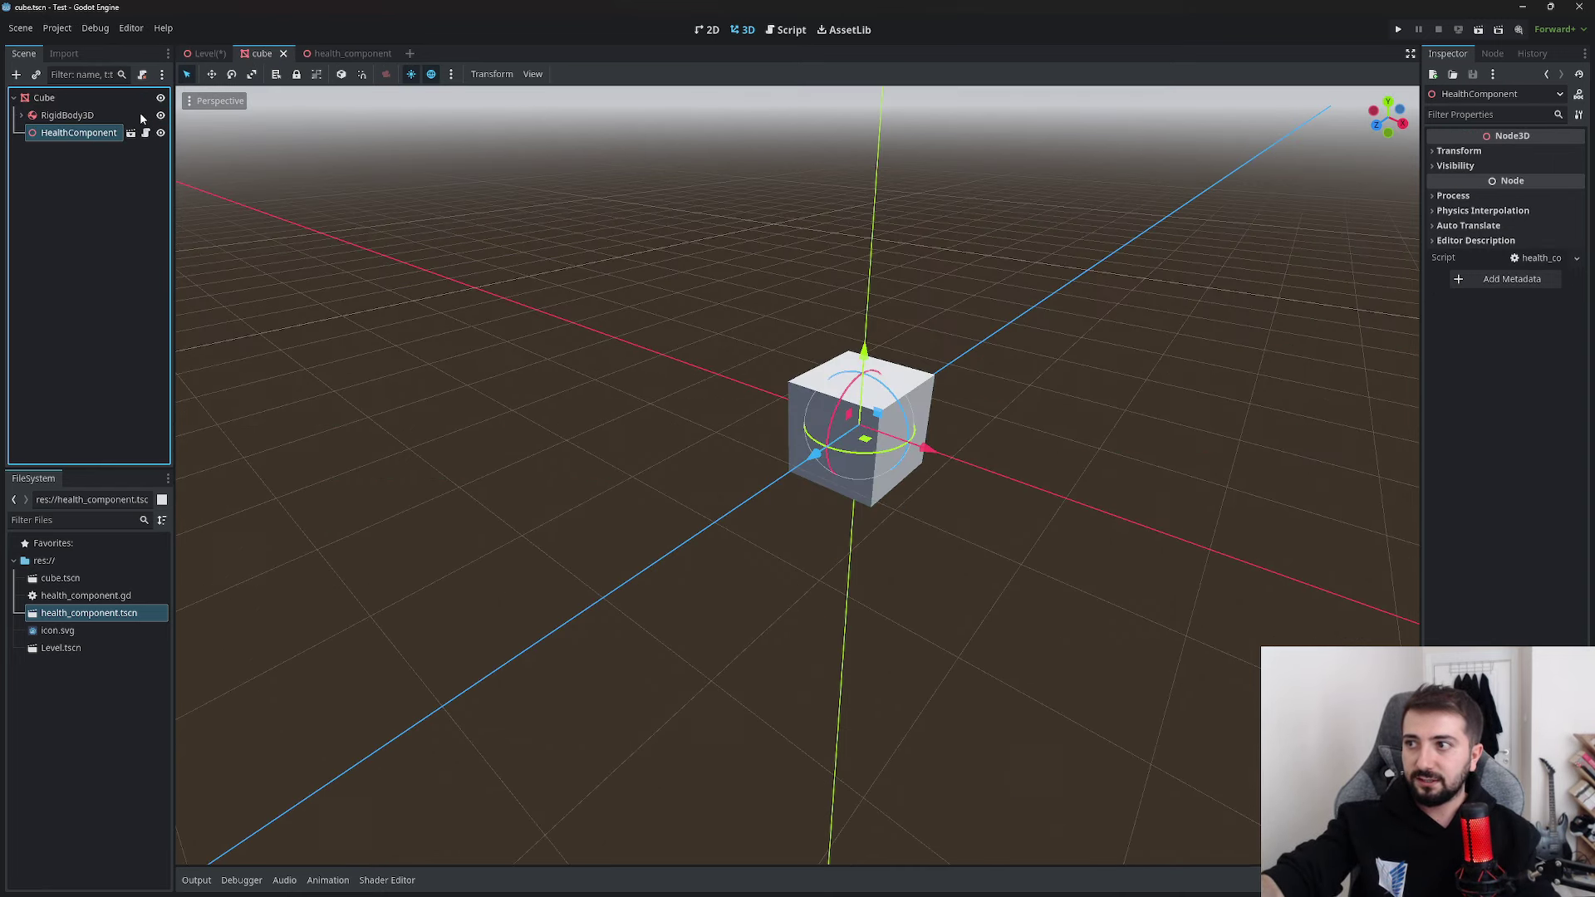
left_click(206, 55)
key("ctrl+s")
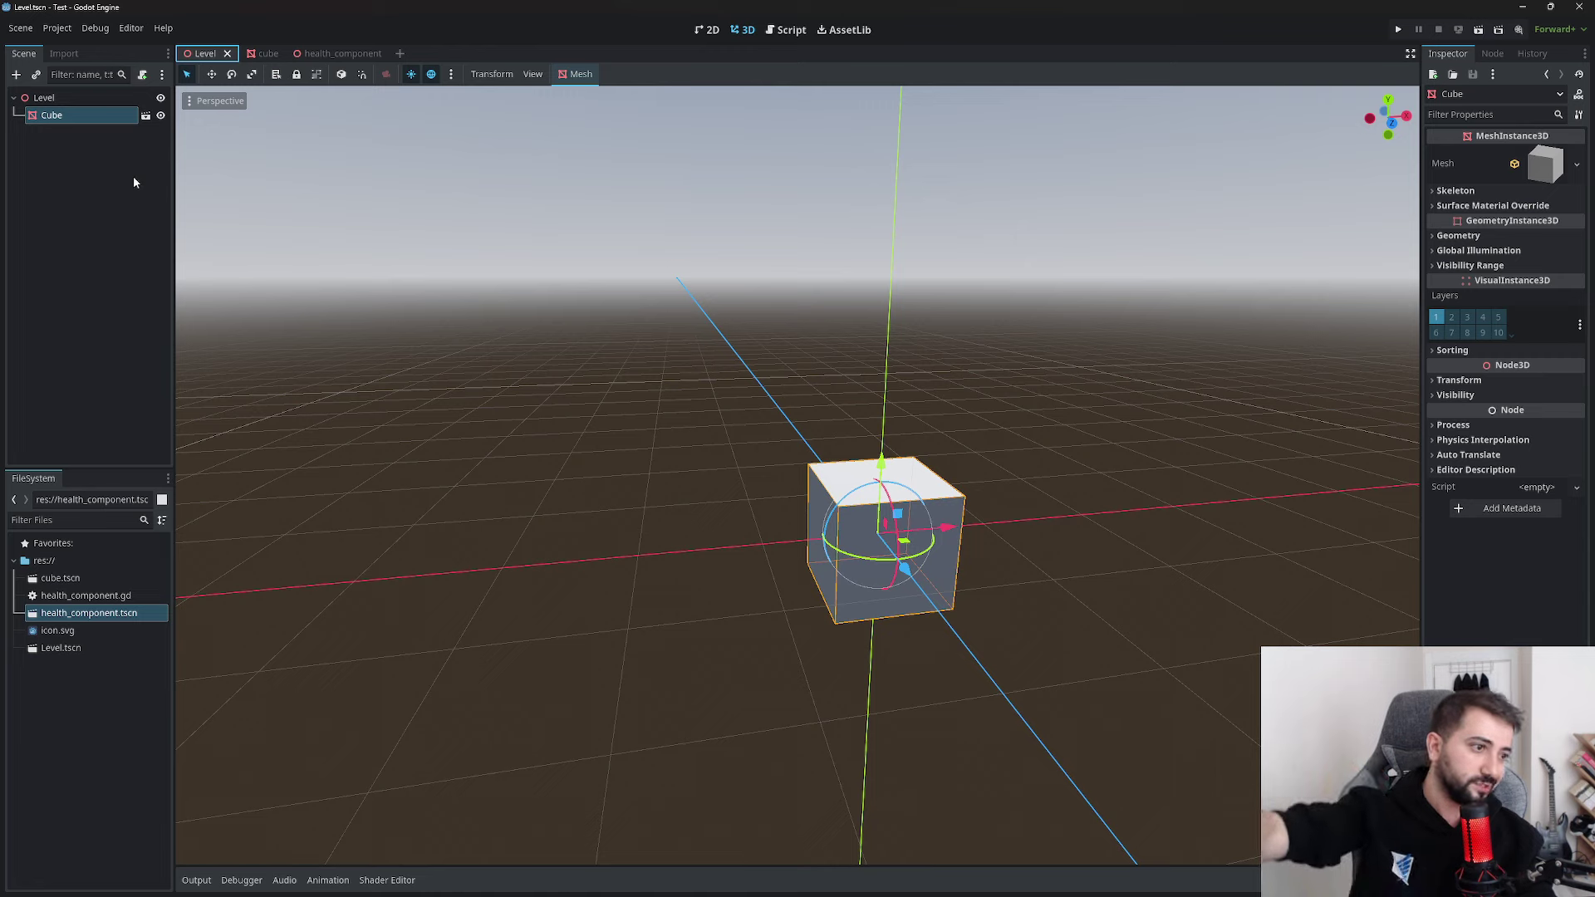
right_click(69, 118)
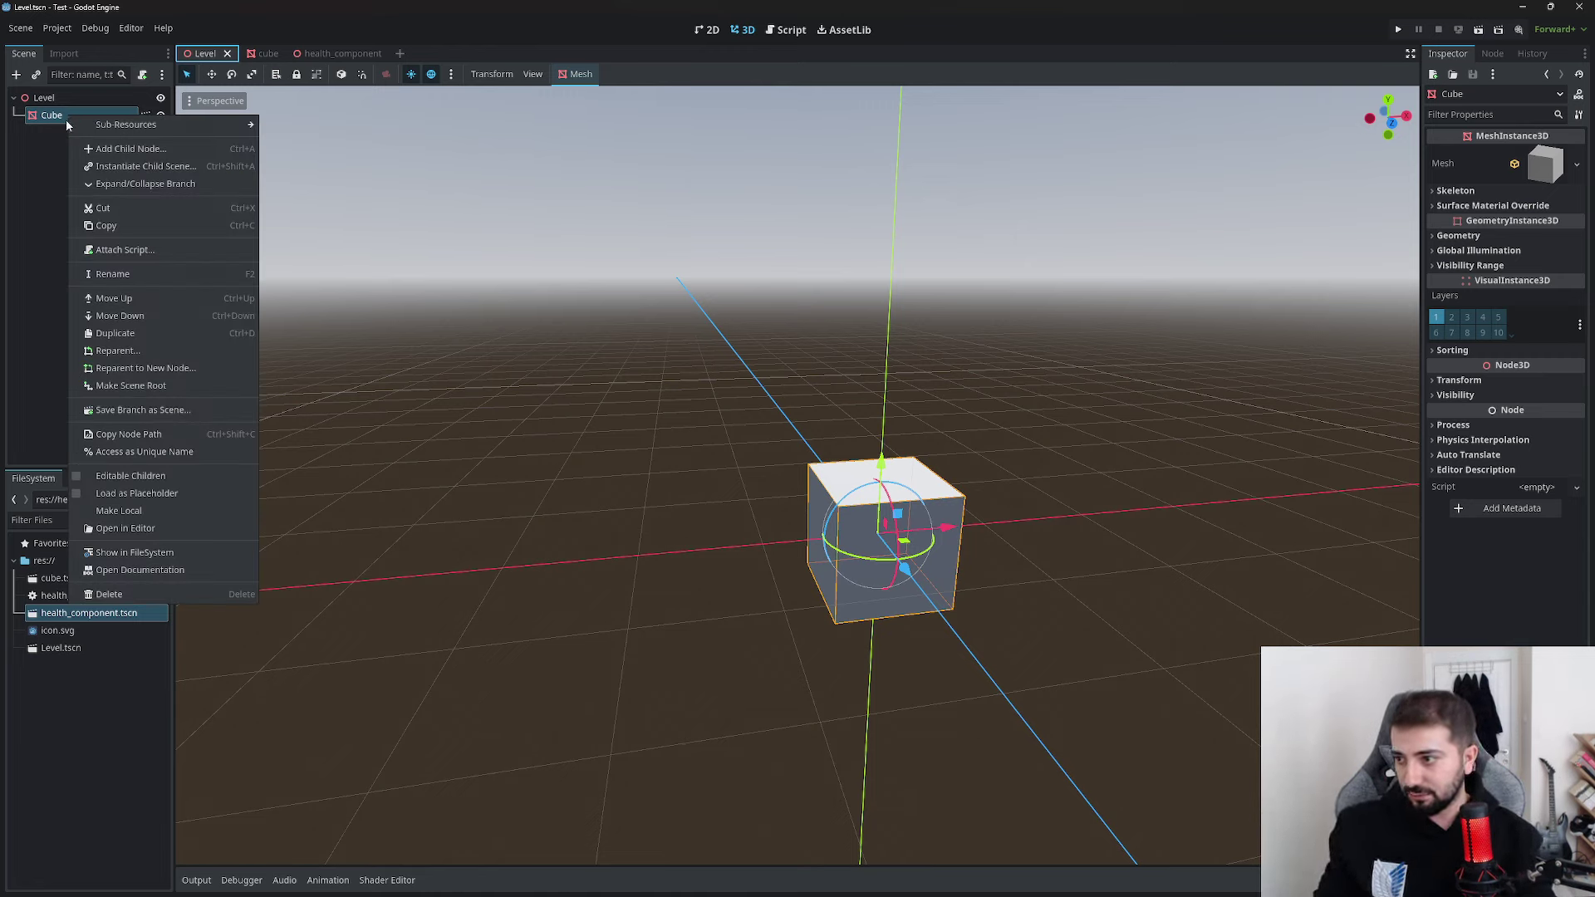
left_click(125, 476)
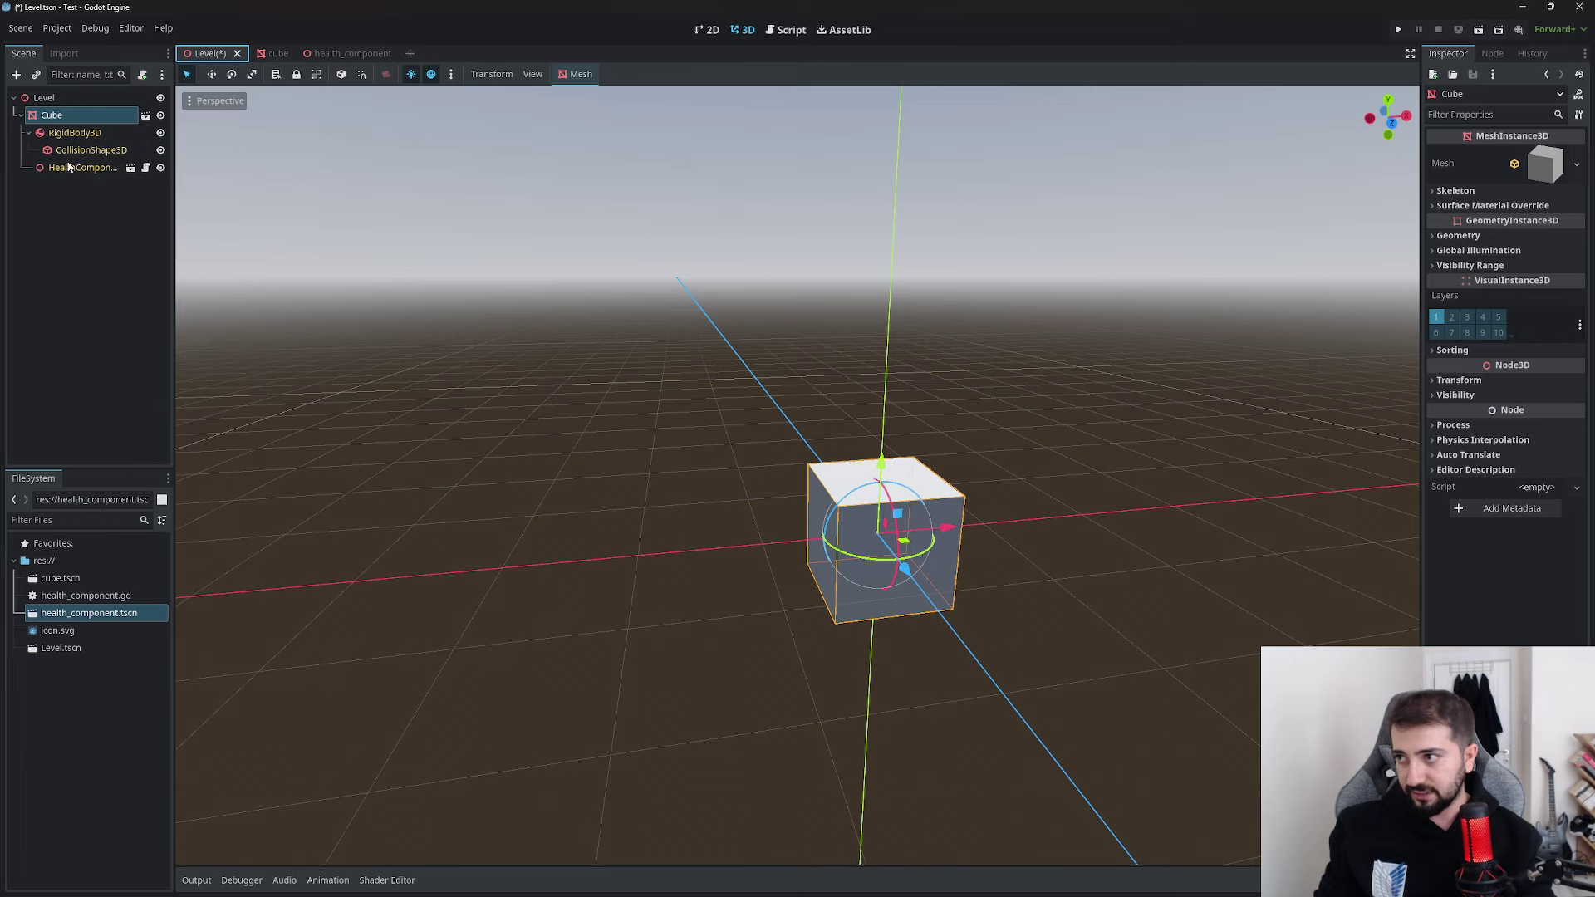
left_click(70, 167)
left_click(74, 133)
right_click(73, 118)
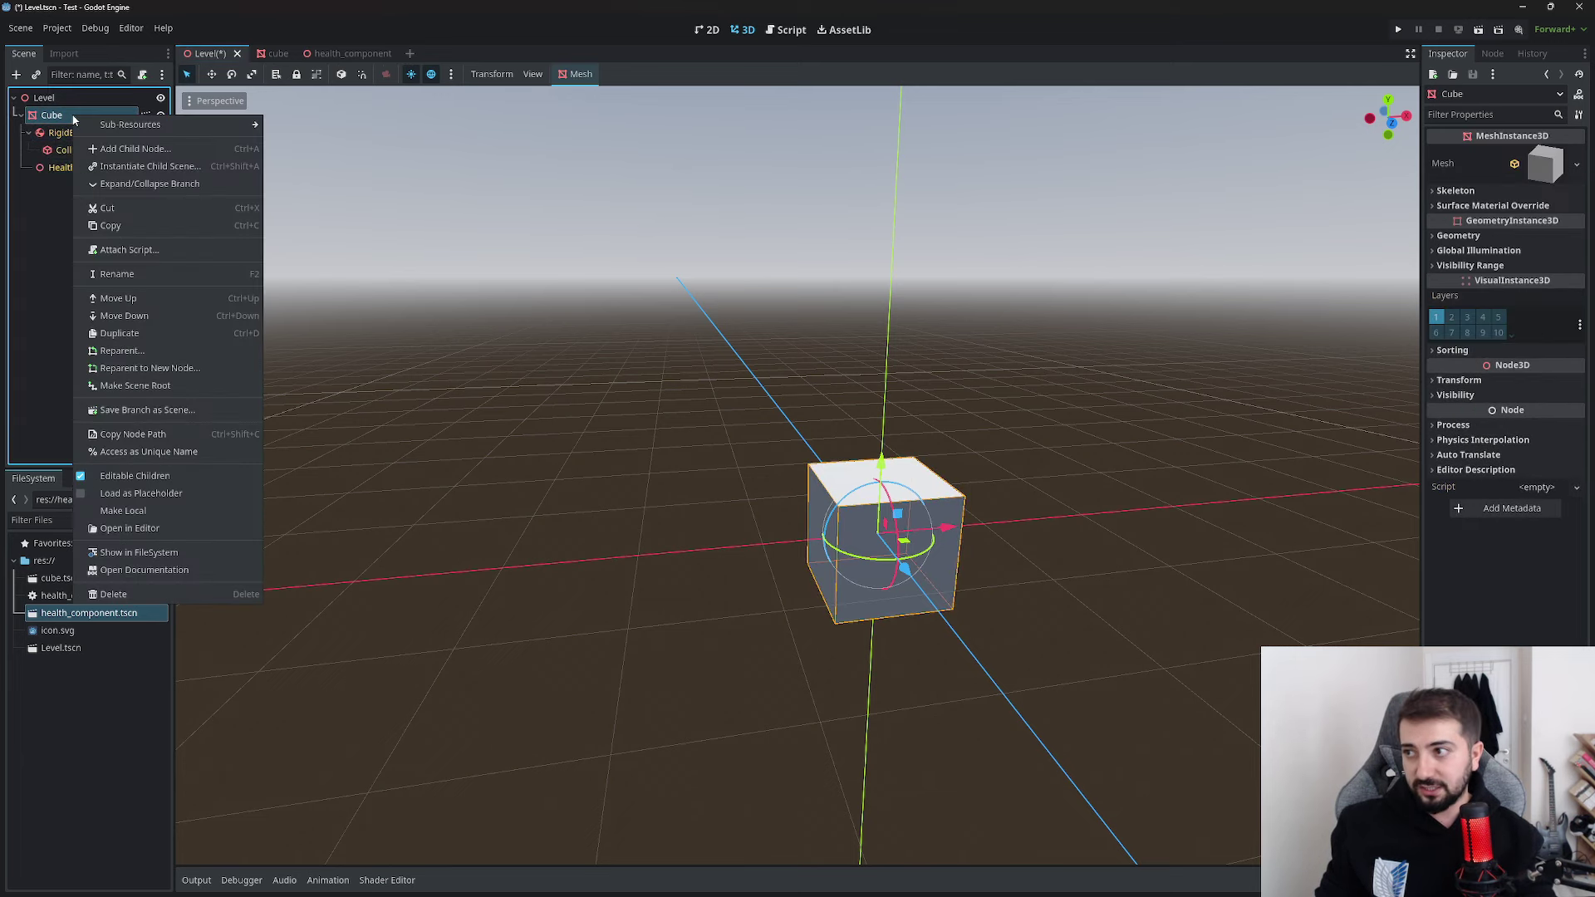
left_click(91, 476)
left_click(719, 463)
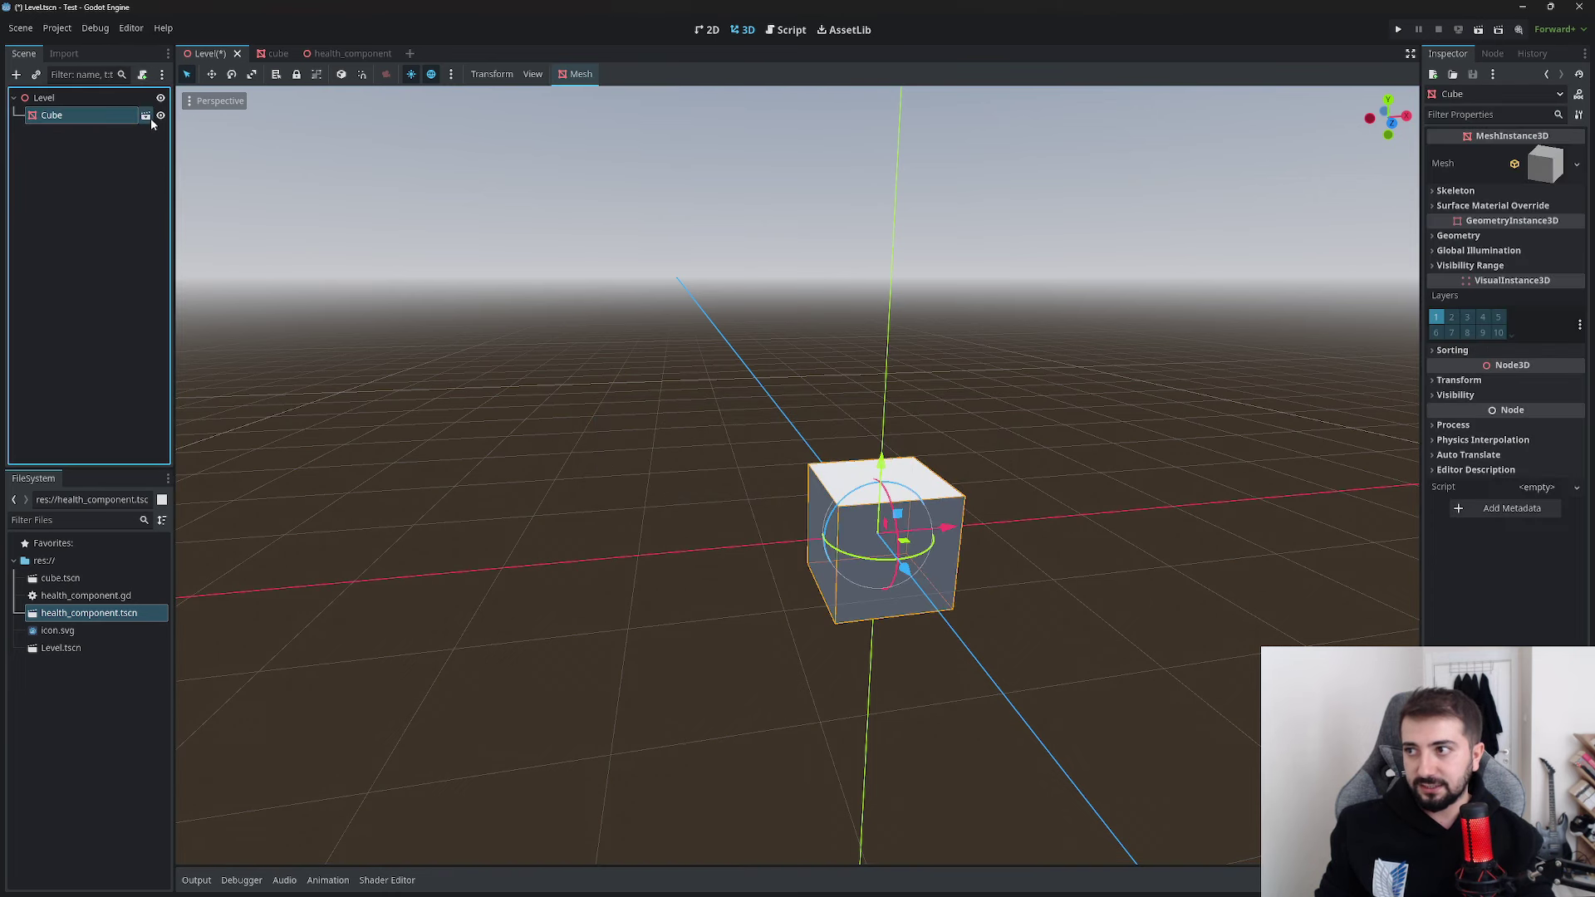
left_click(274, 53)
left_click(208, 54)
left_click(118, 206)
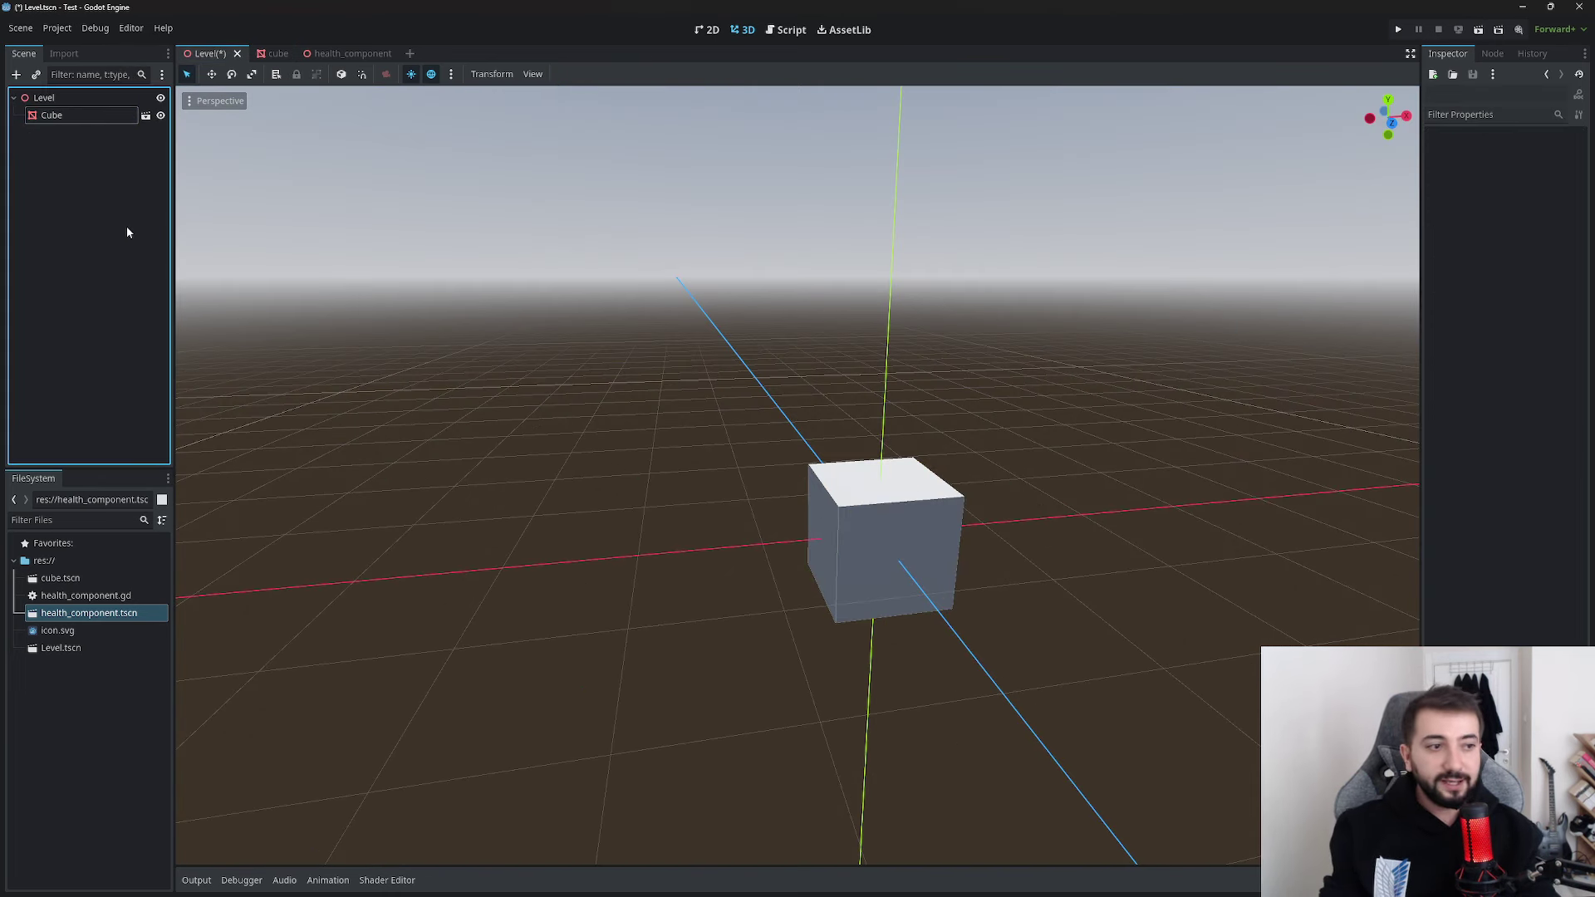
Save the Level scene
key("ctrl+s")
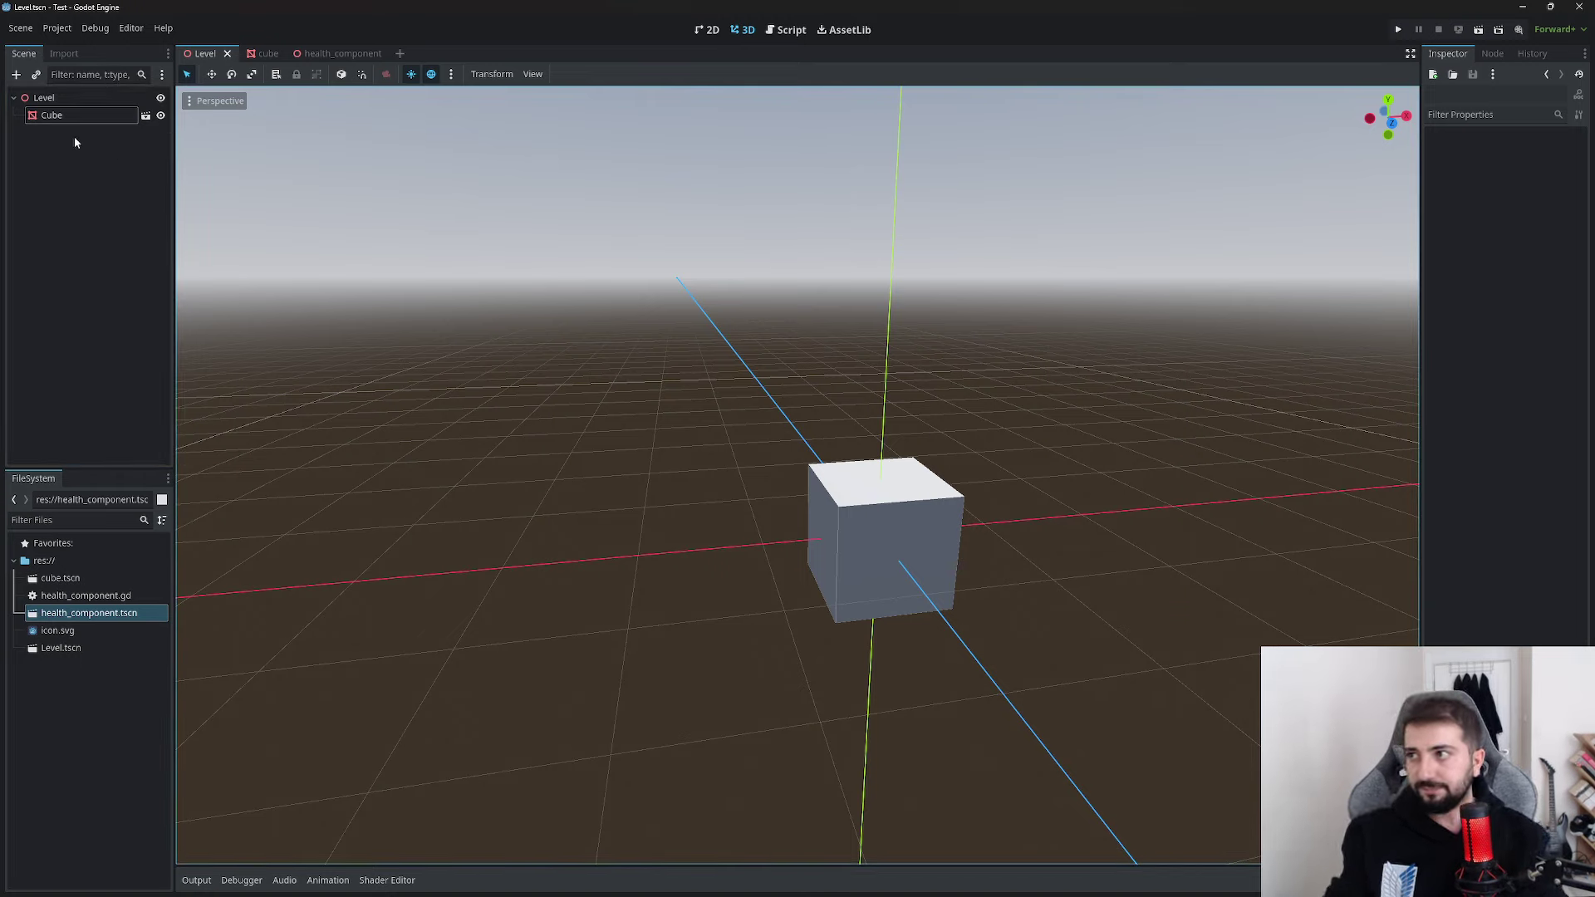
left_click(62, 53)
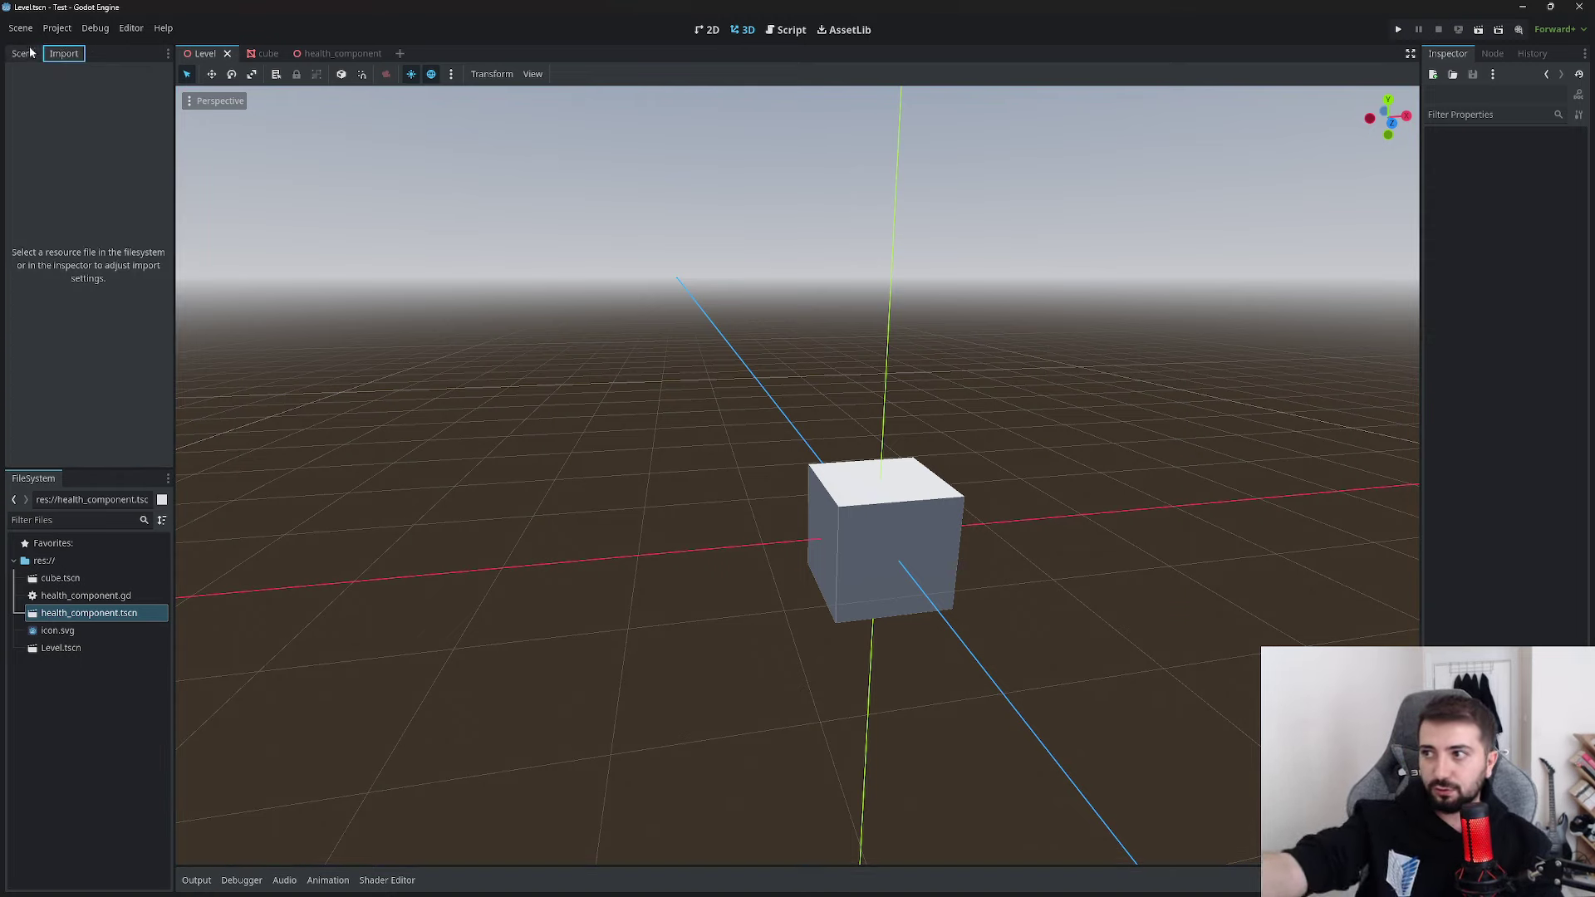
left_click(23, 53)
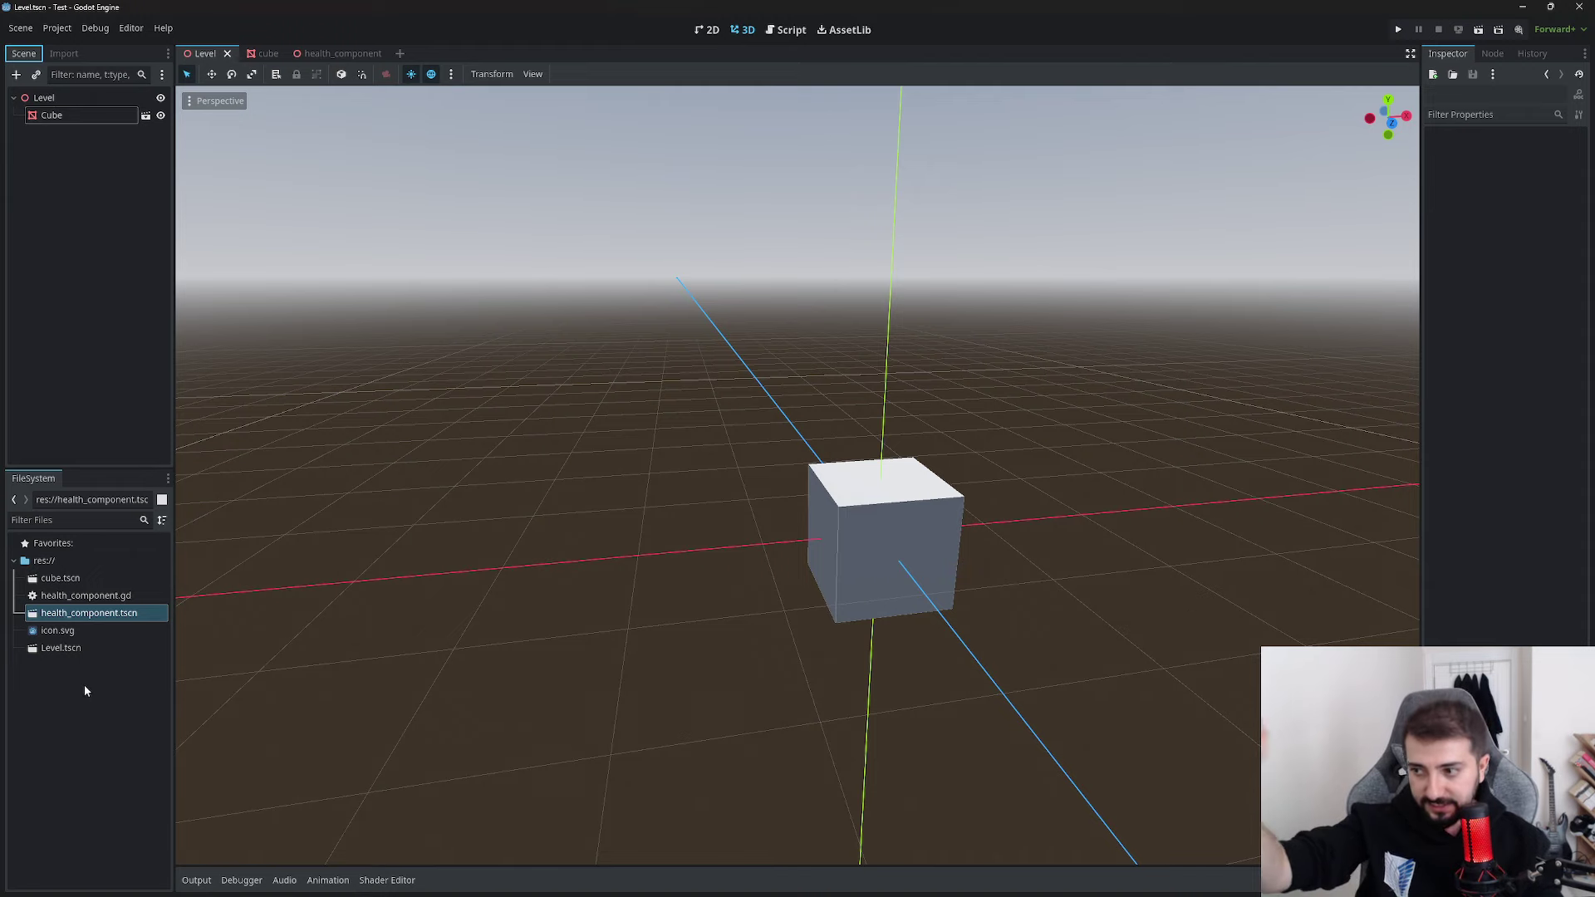
Open health_component.gd in the script editor while keeping the Level scene active
double_click(105, 598)
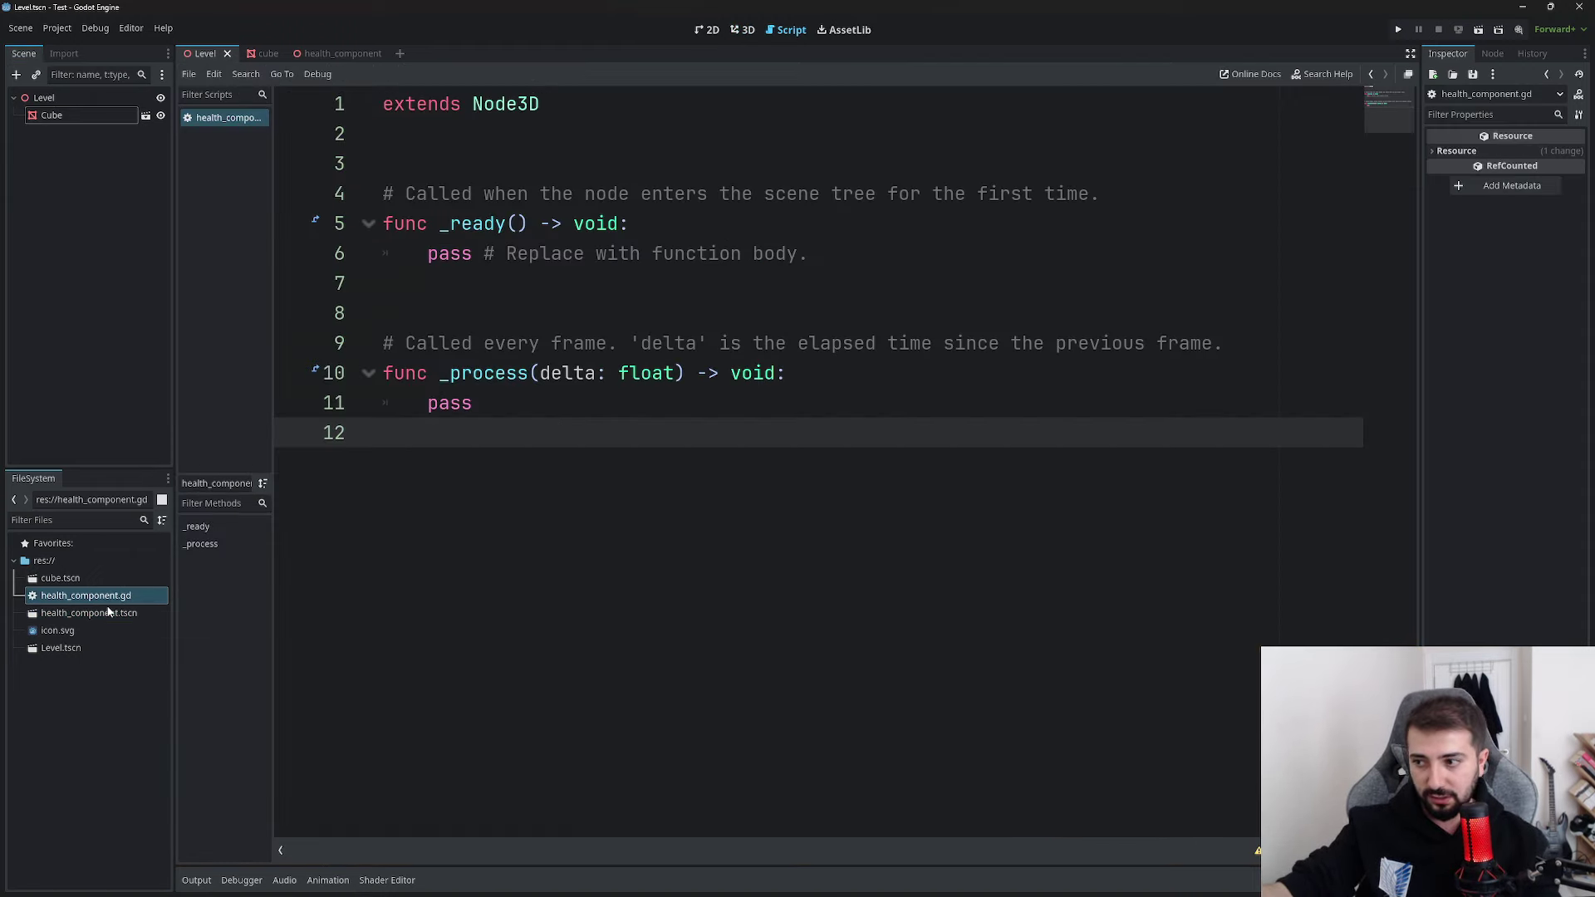
double_click(89, 579)
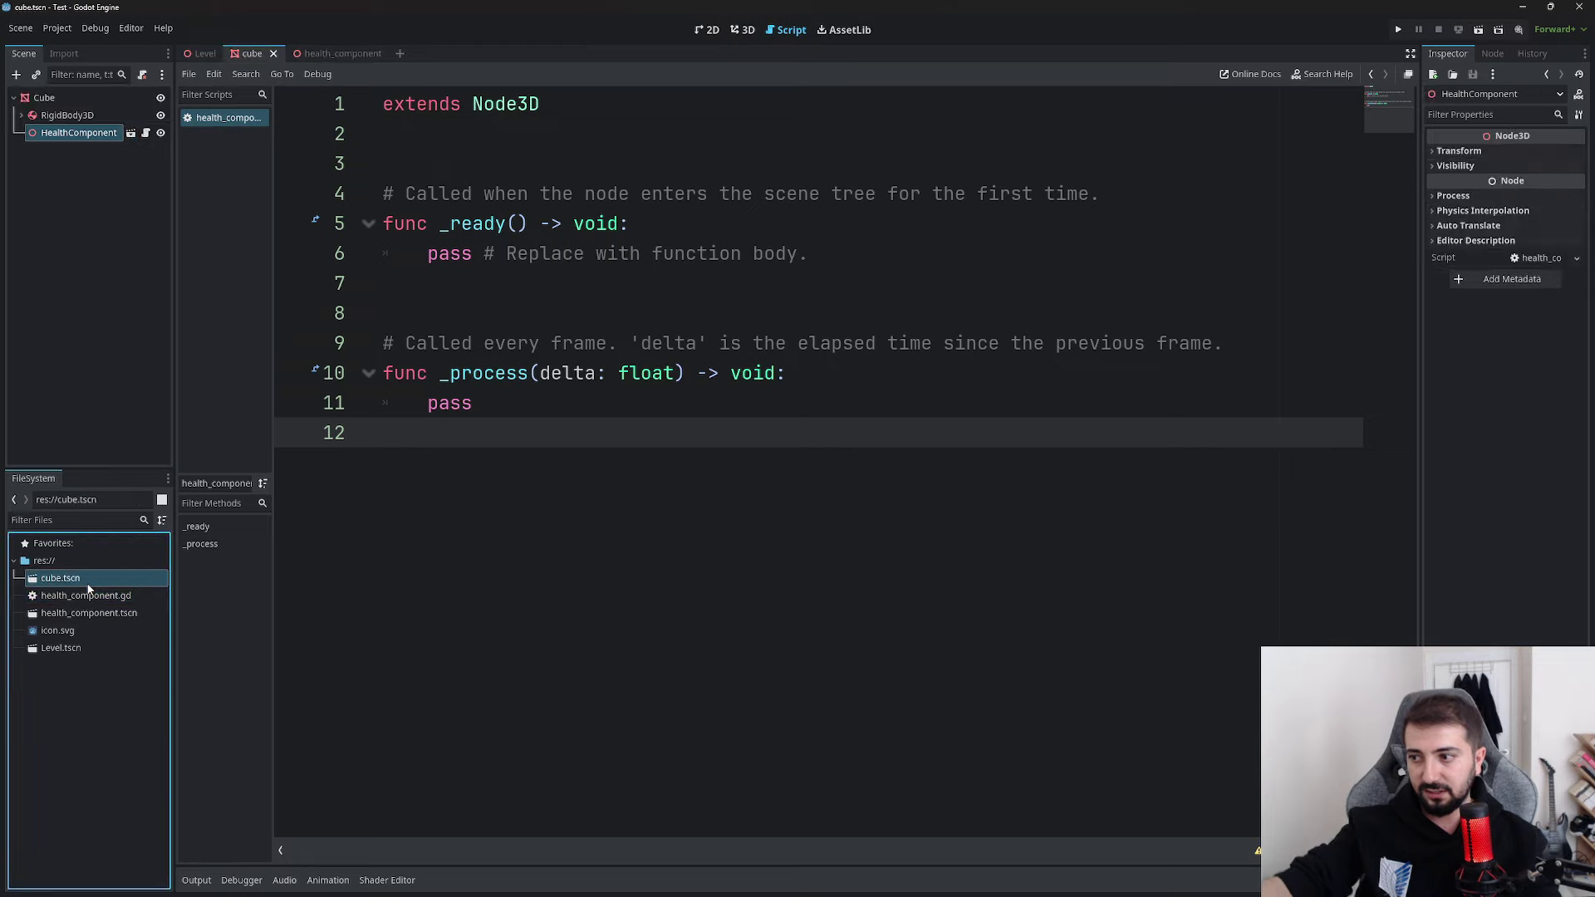
left_click(200, 54)
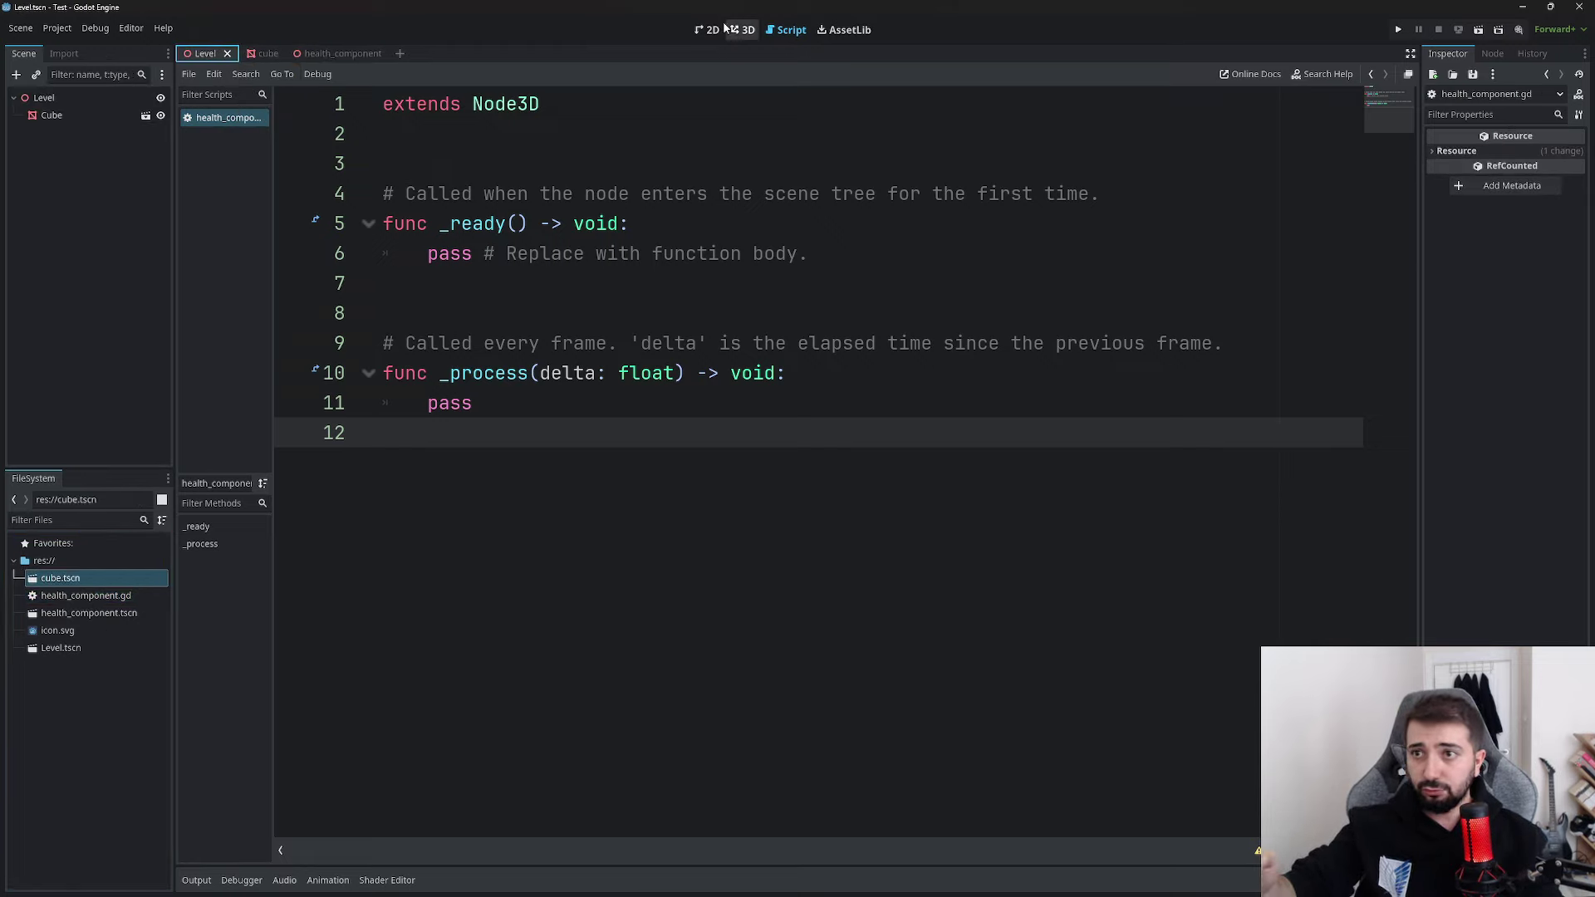
left_click(713, 31)
left_click(742, 30)
left_click(773, 30)
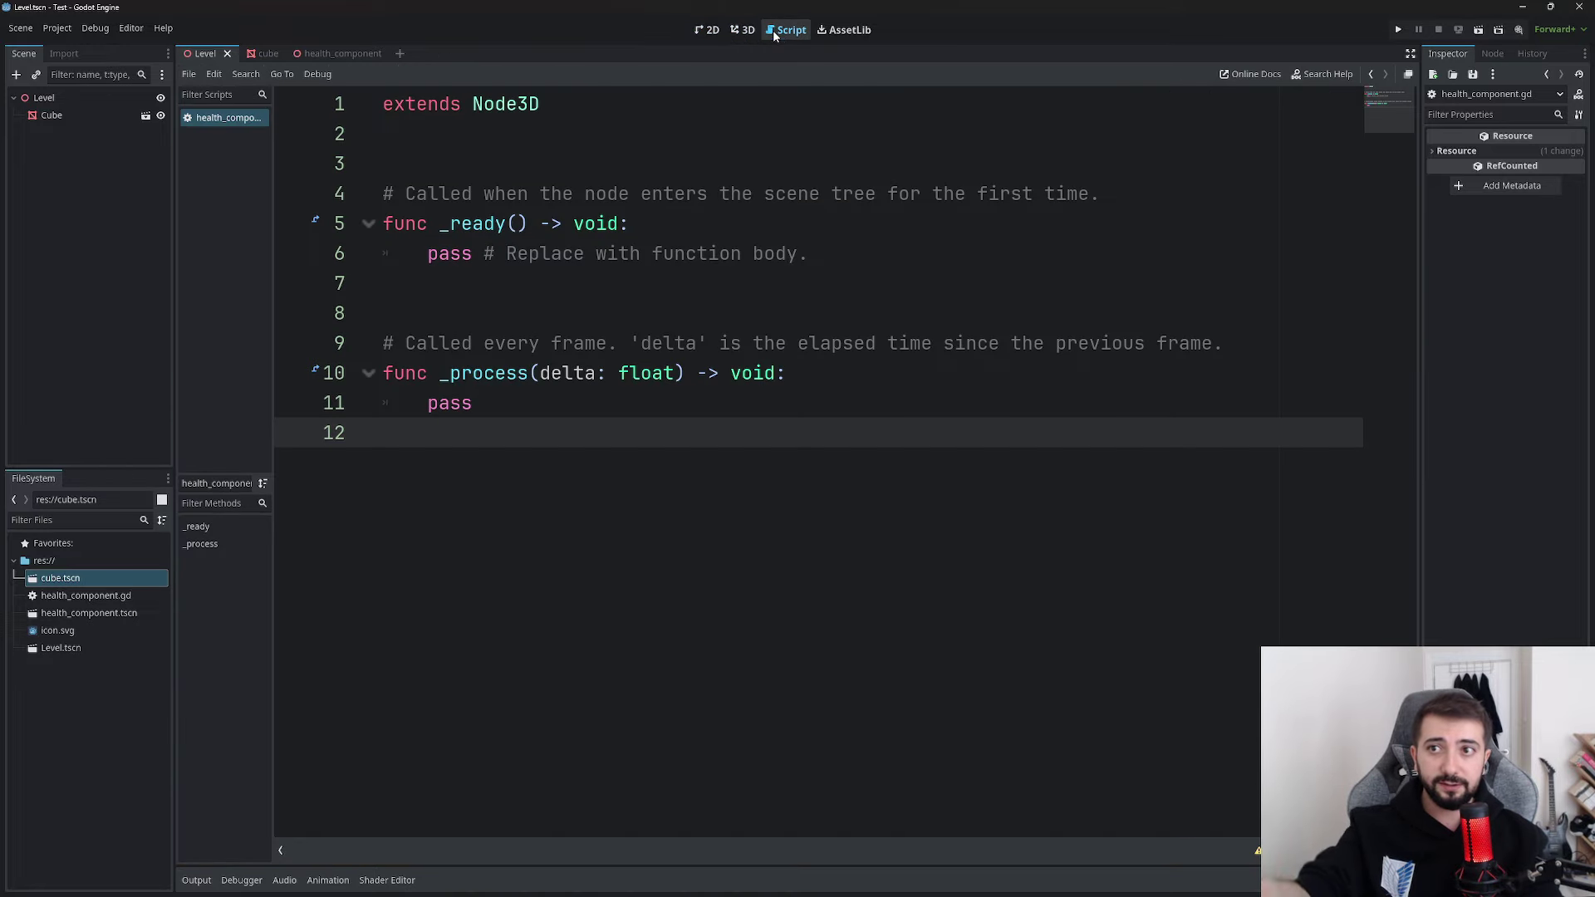
left_click(837, 35)
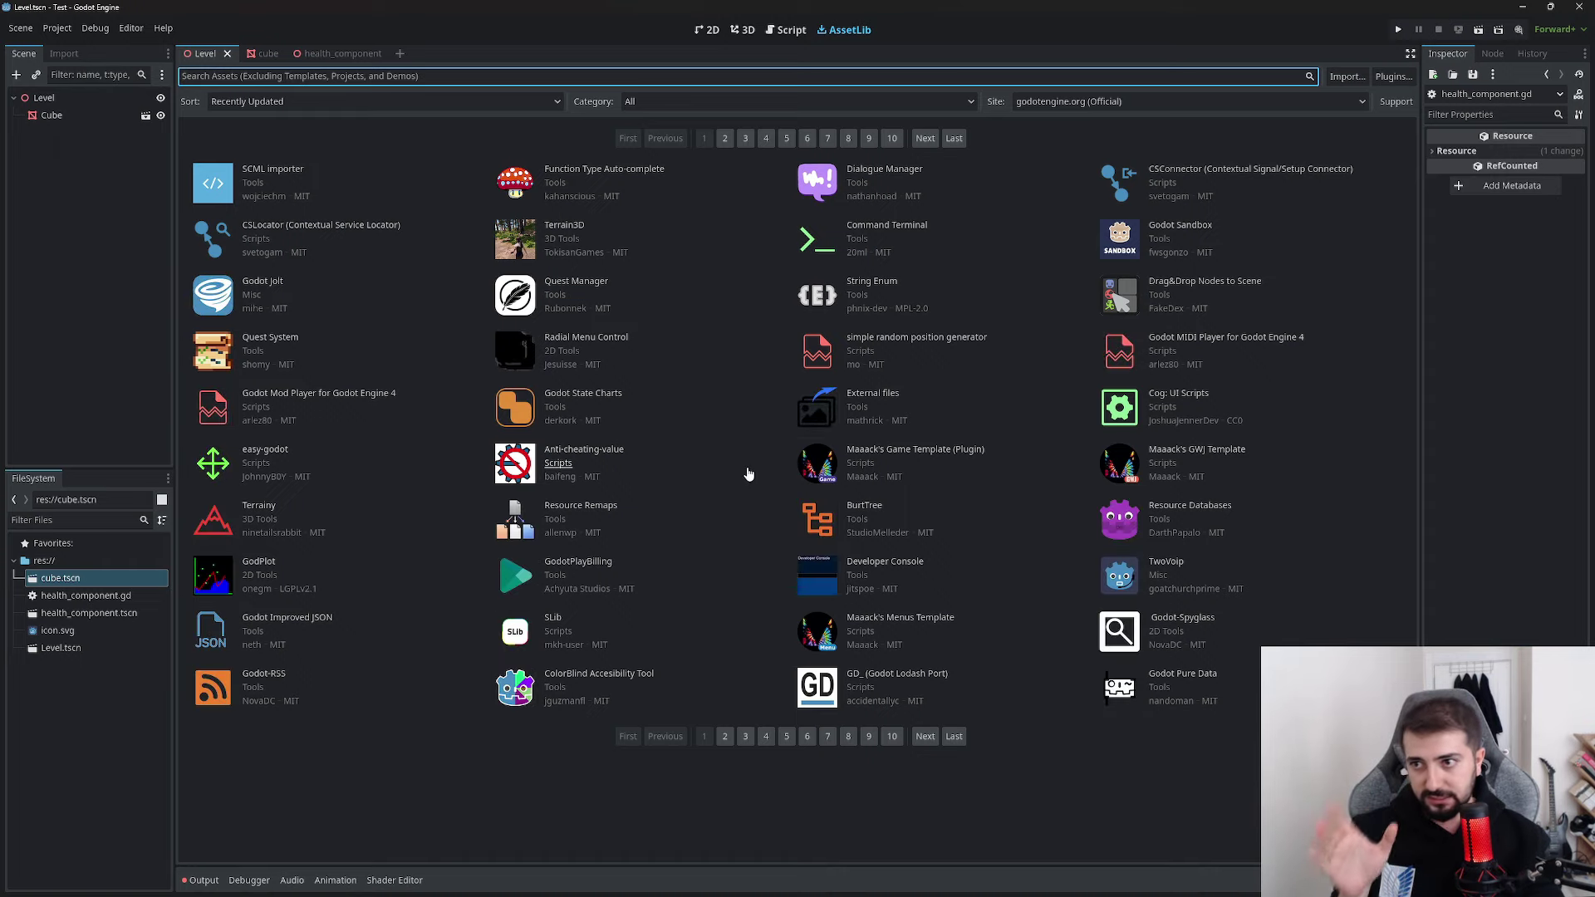
left_click(741, 29)
left_click(262, 55)
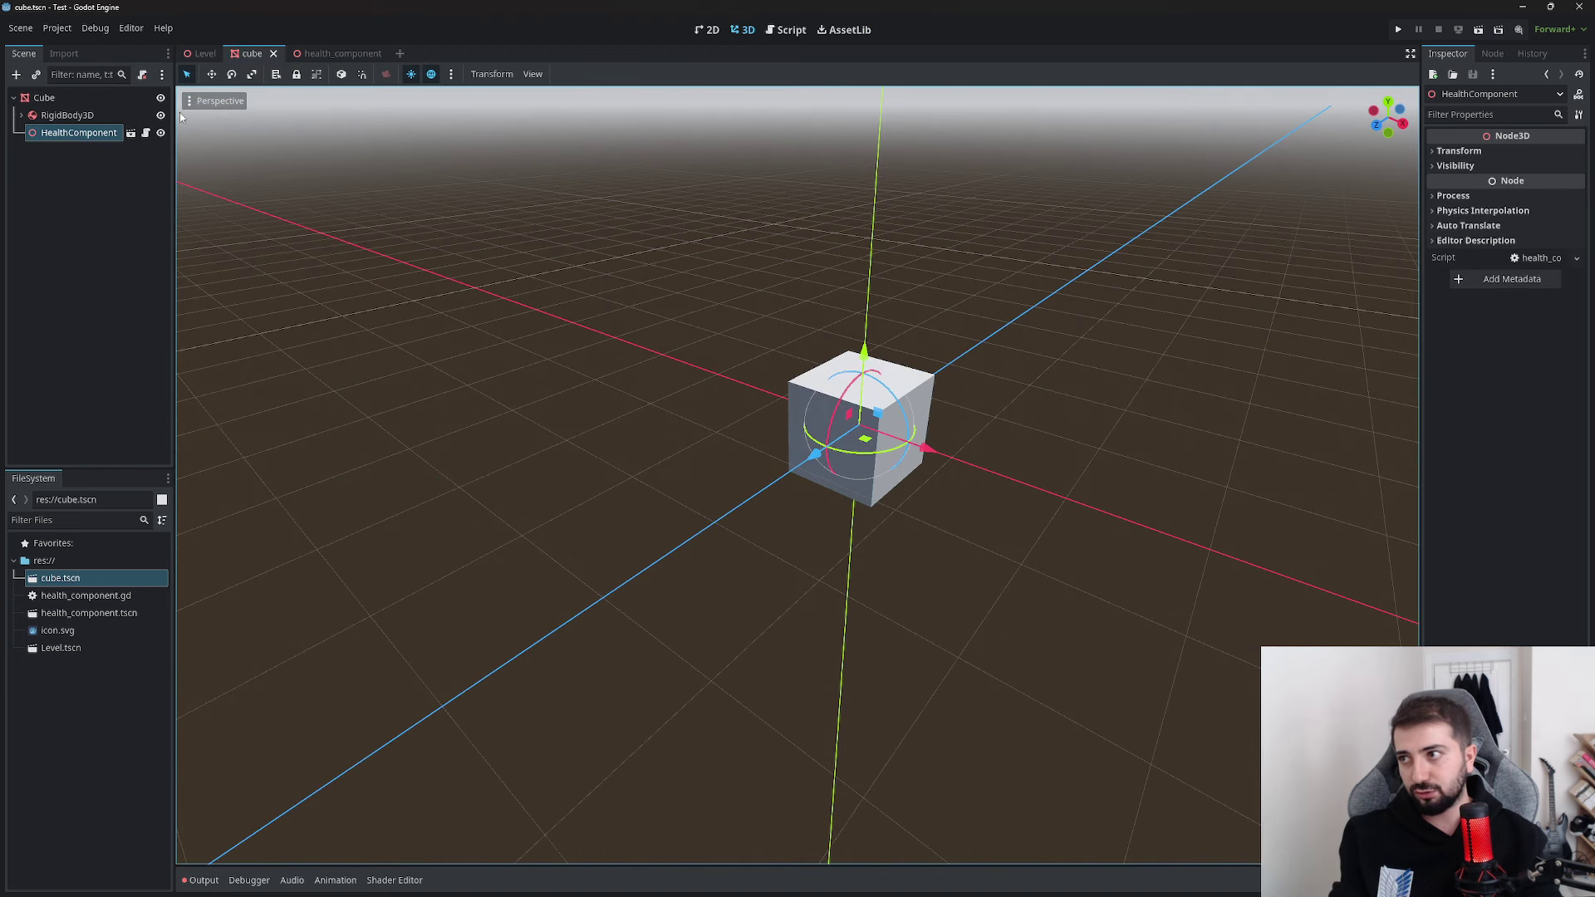
left_click(66, 115)
left_click_drag(79, 133, 47, 118)
left_click(48, 119)
left_click(19, 116)
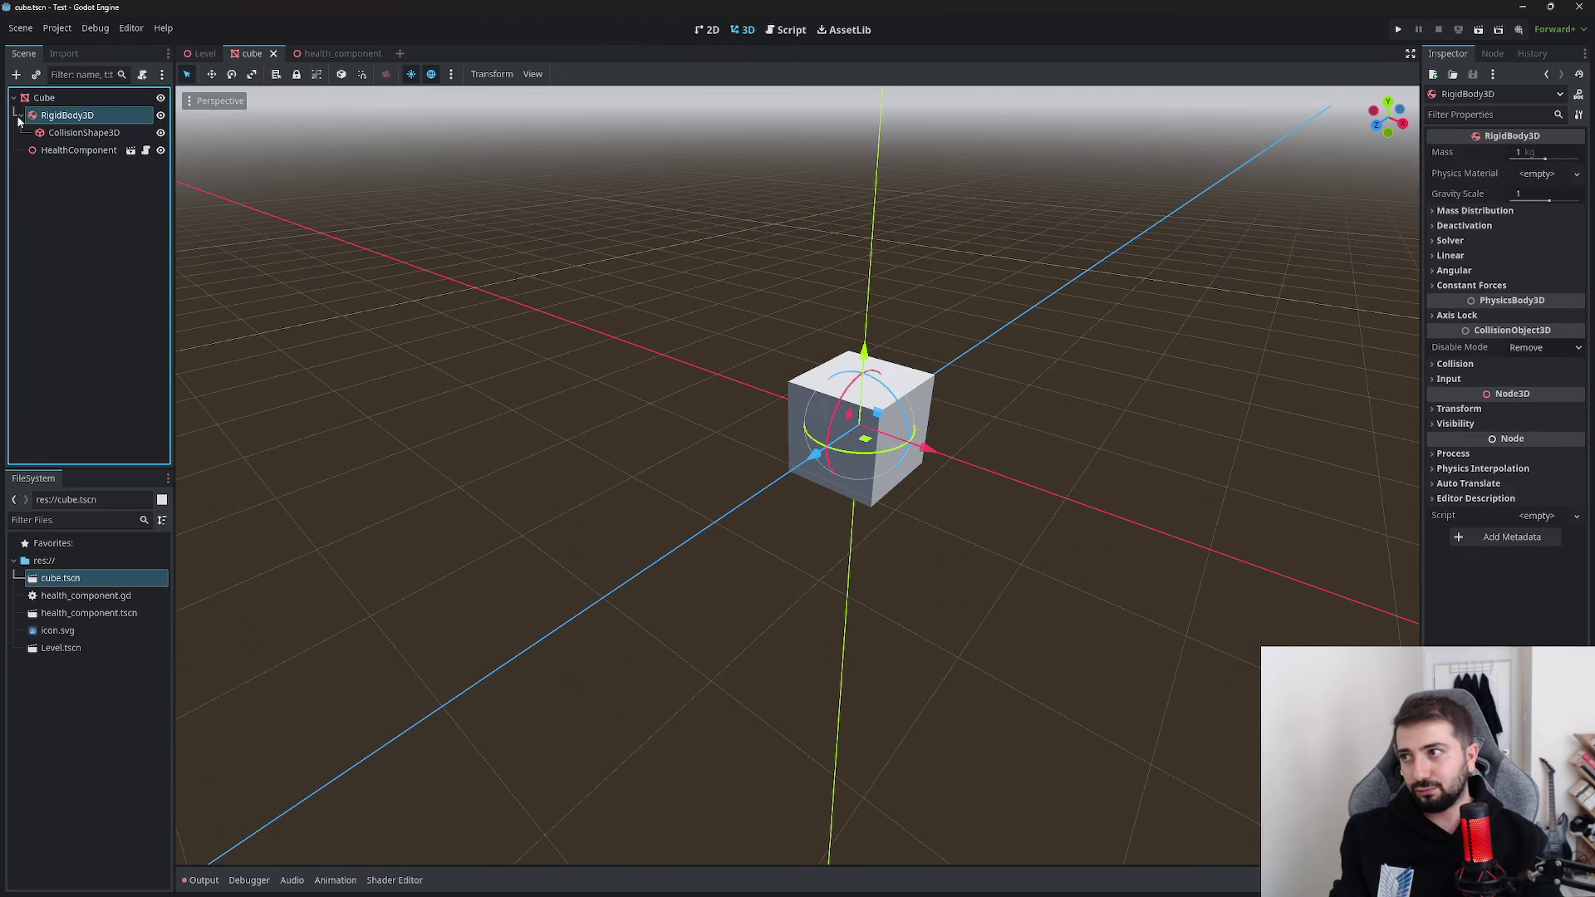
left_click(66, 135)
left_click(69, 103, "ctrl")
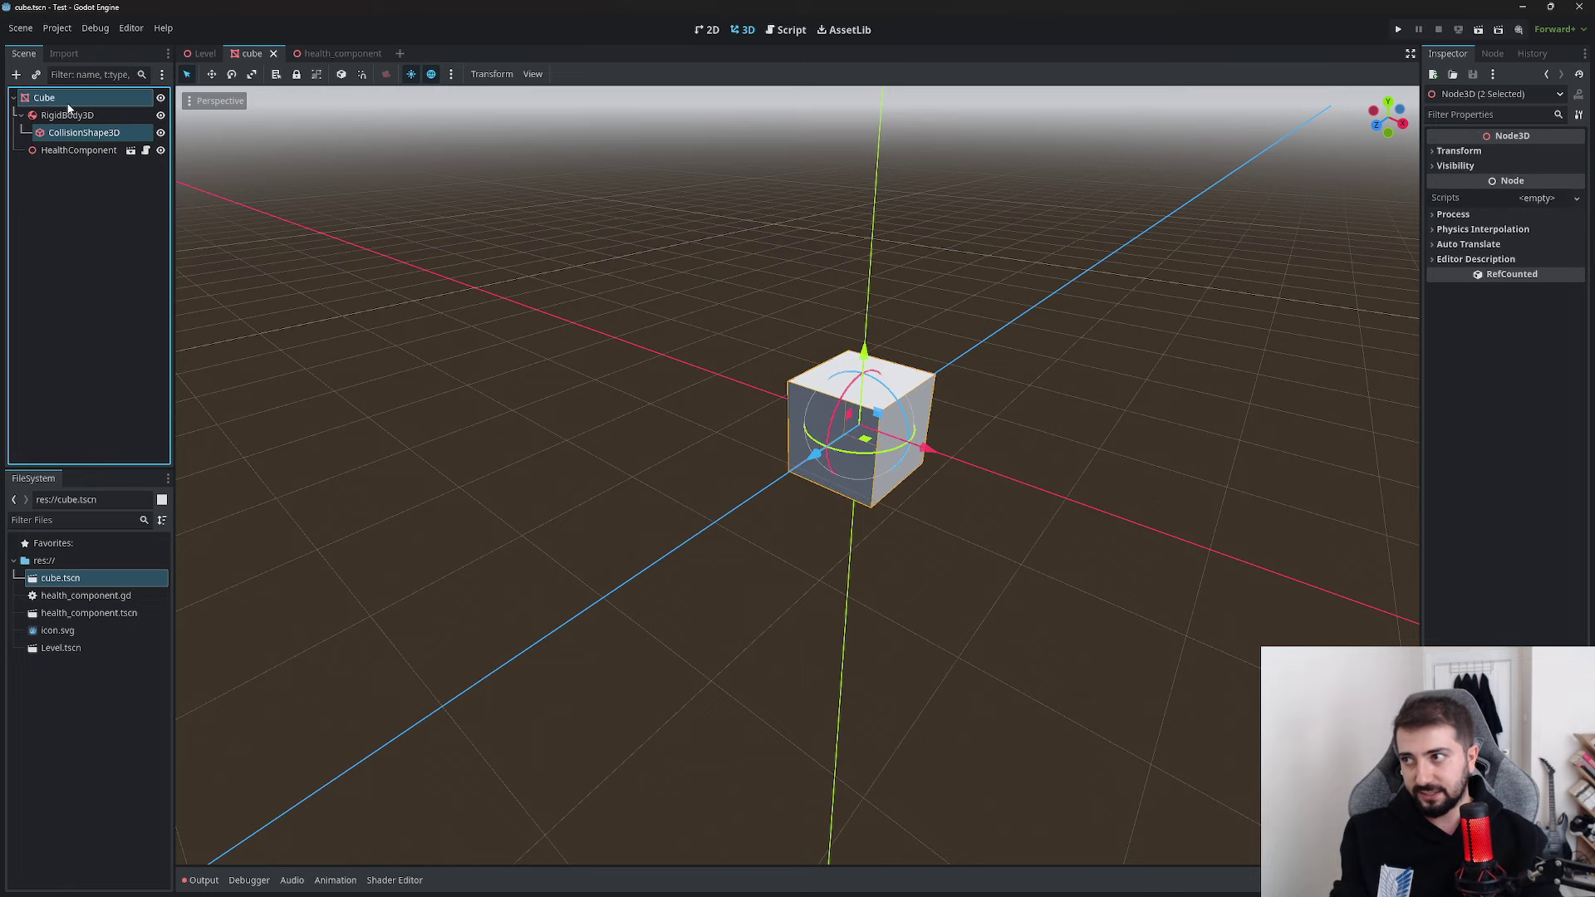
left_click(74, 118, "ctrl")
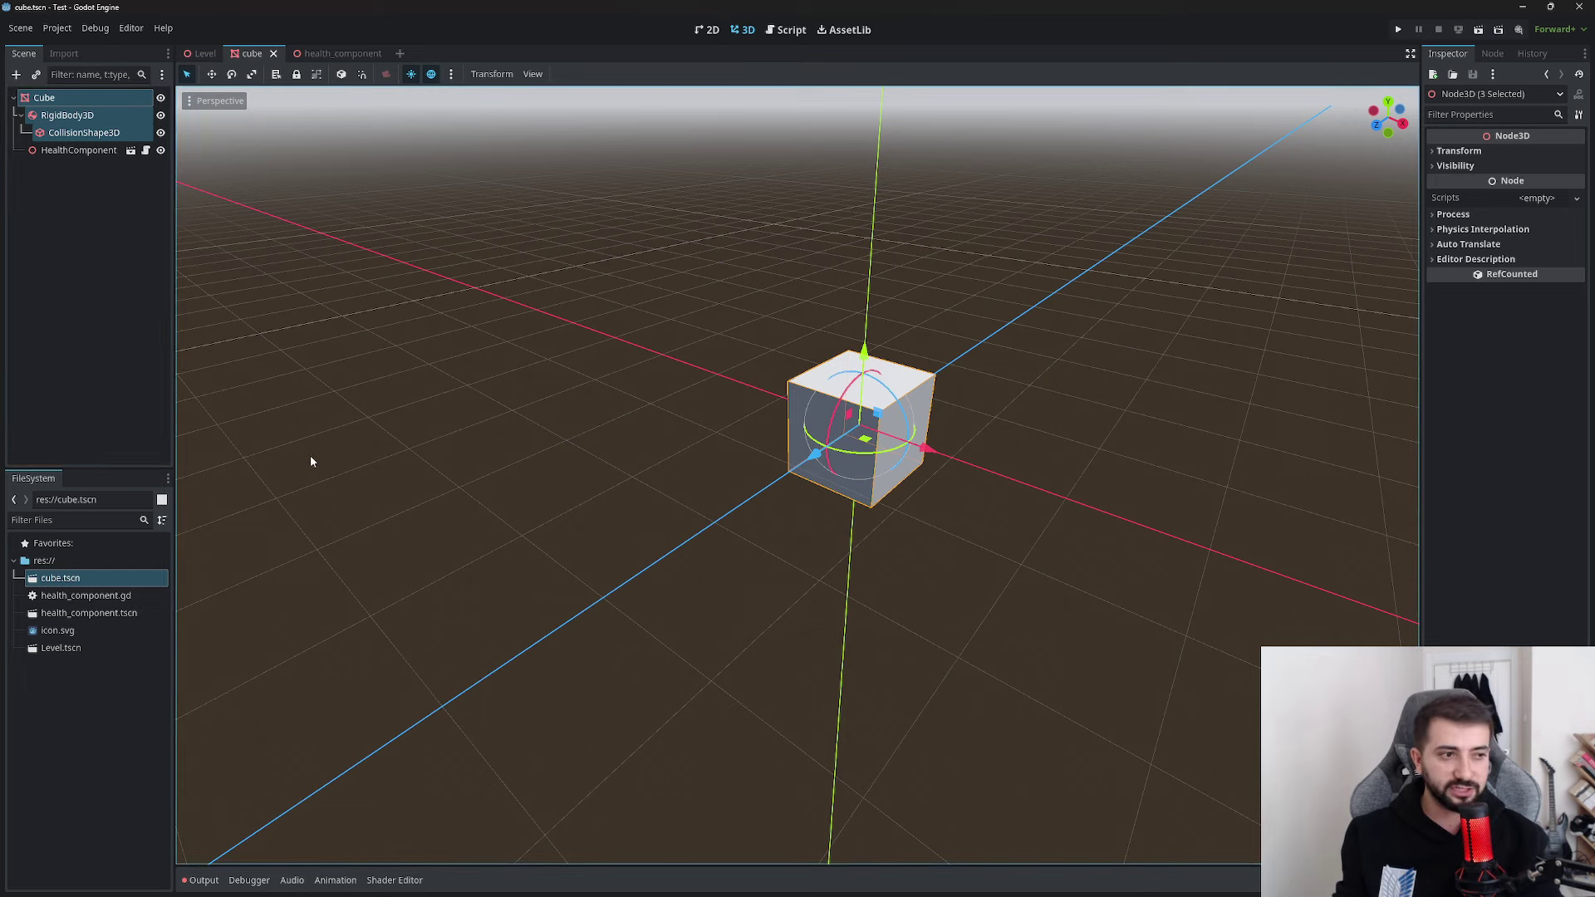
left_click(786, 29)
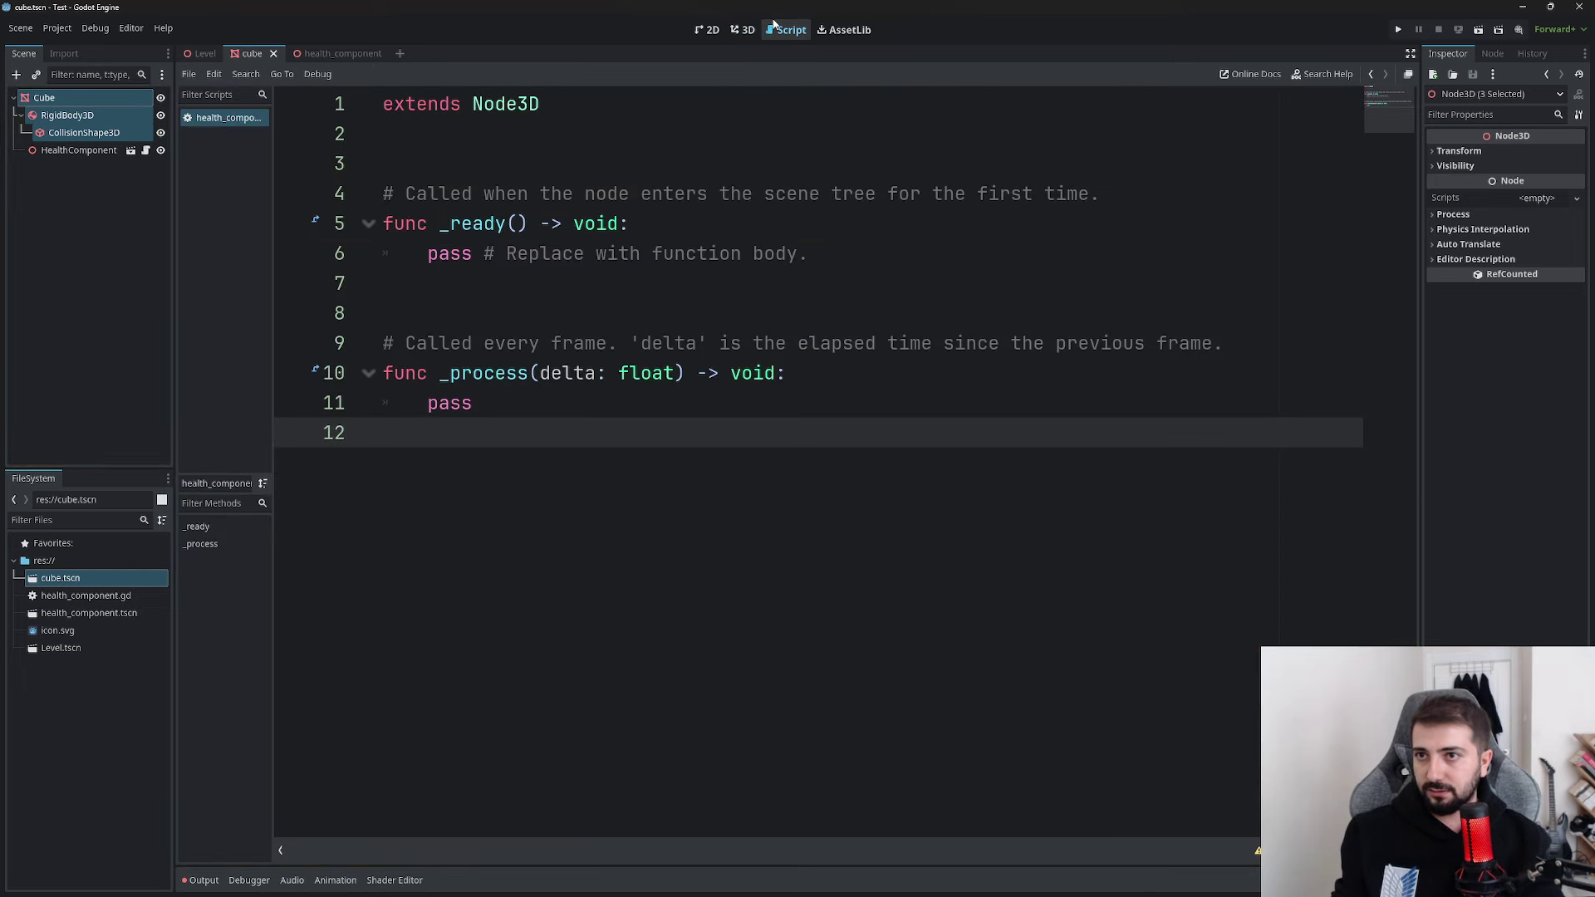
left_click(823, 311)
left_click(50, 97)
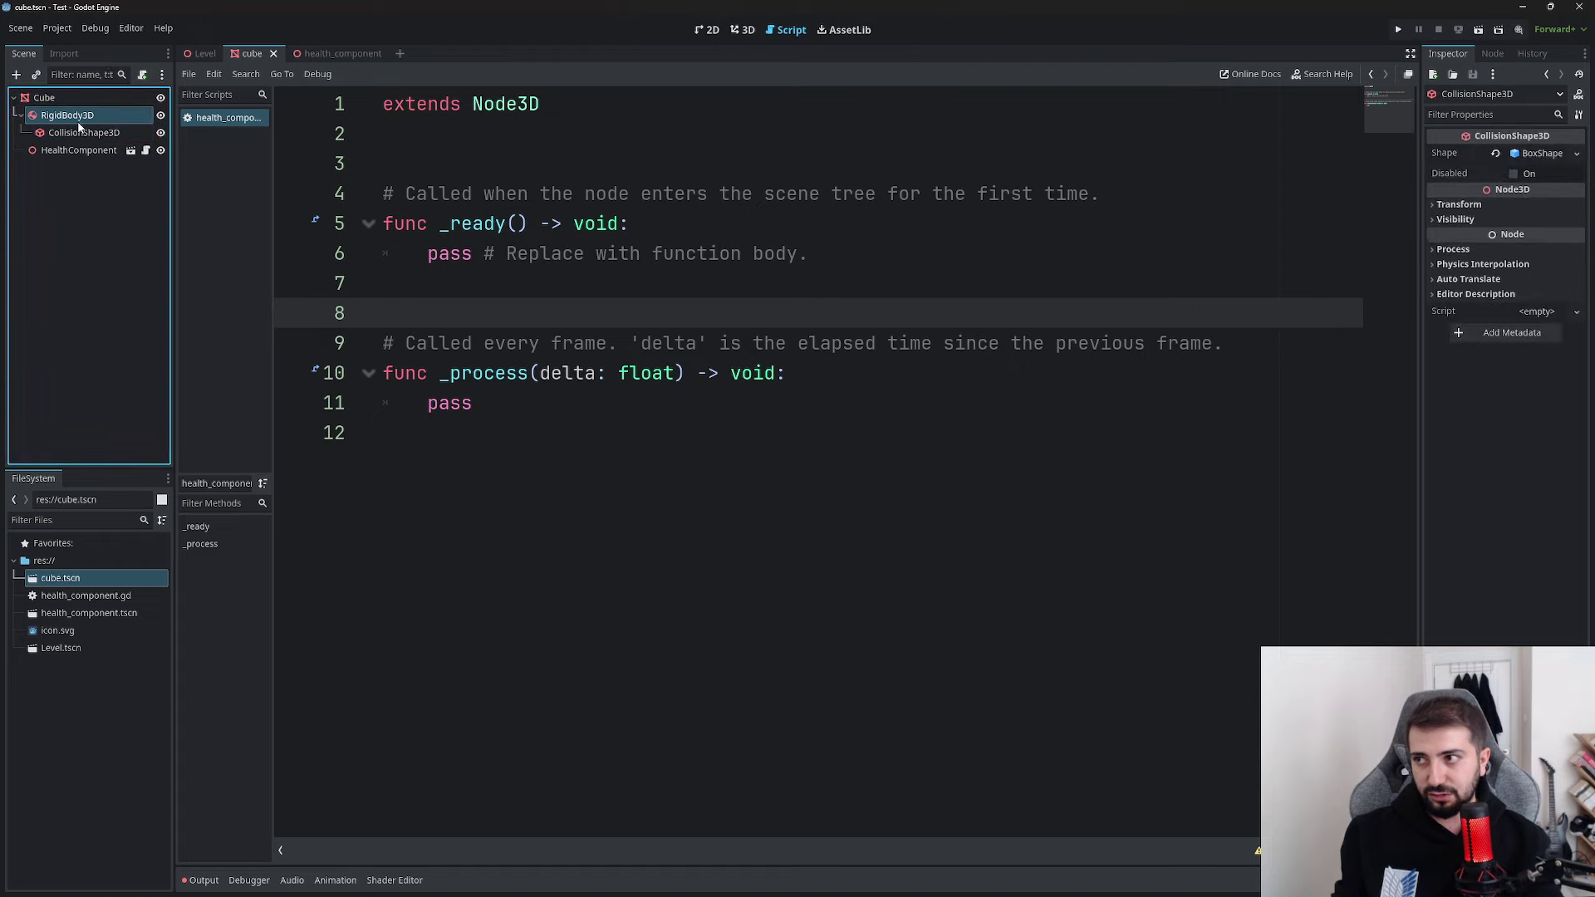
left_click(198, 54)
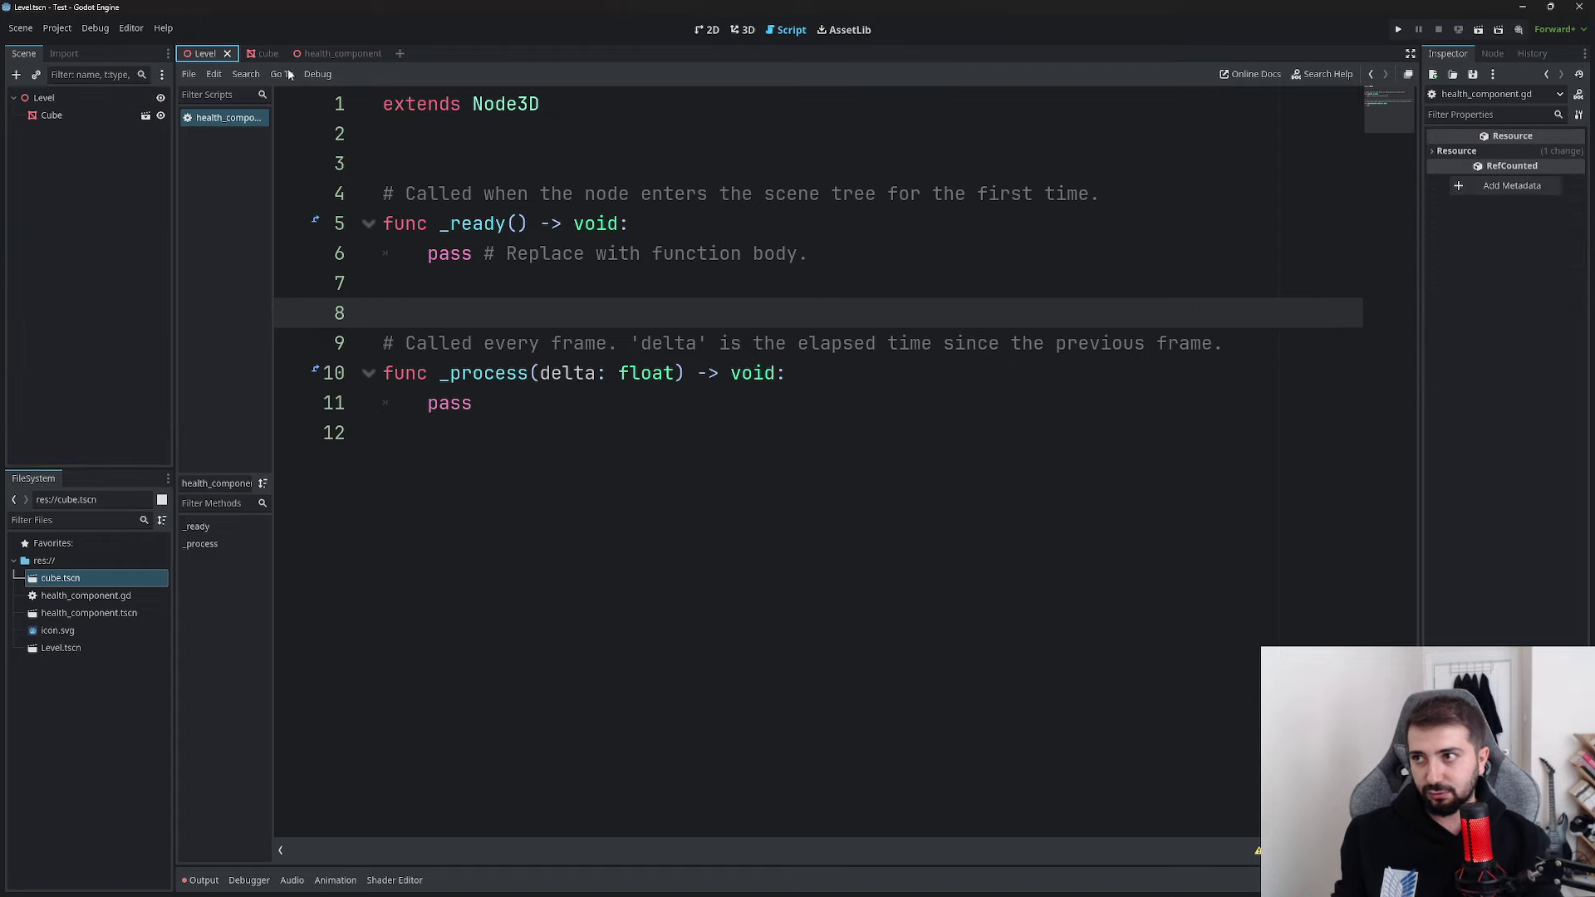
Select the Level root node and widen the script list panel
left_click(73, 115)
left_click(45, 97)
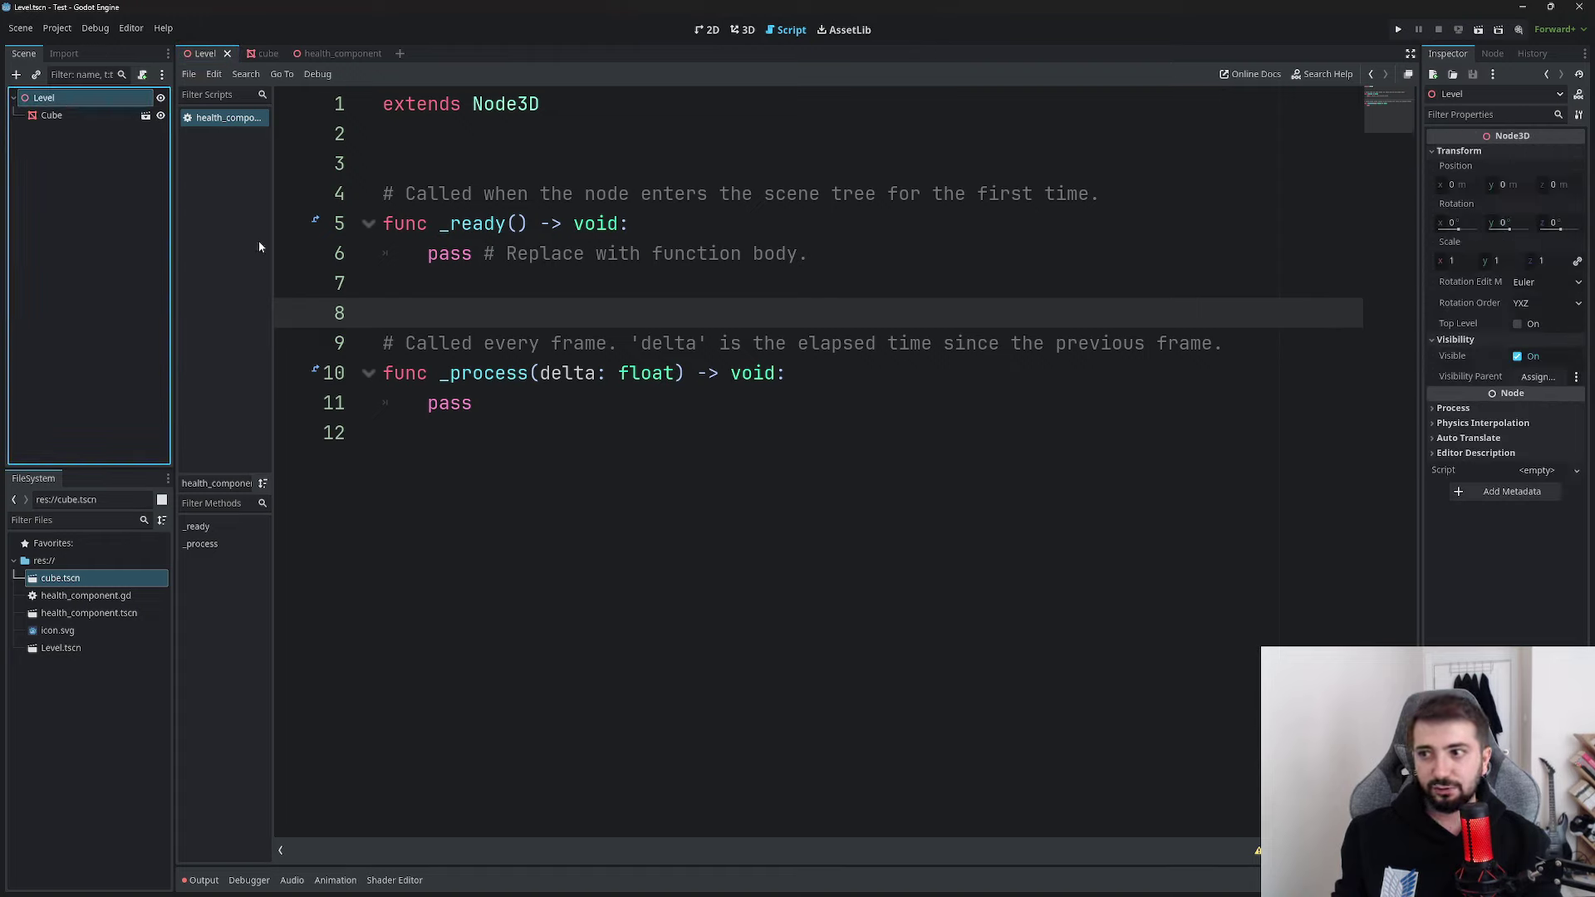
left_click(275, 217)
left_click_drag(272, 213, 324, 213)
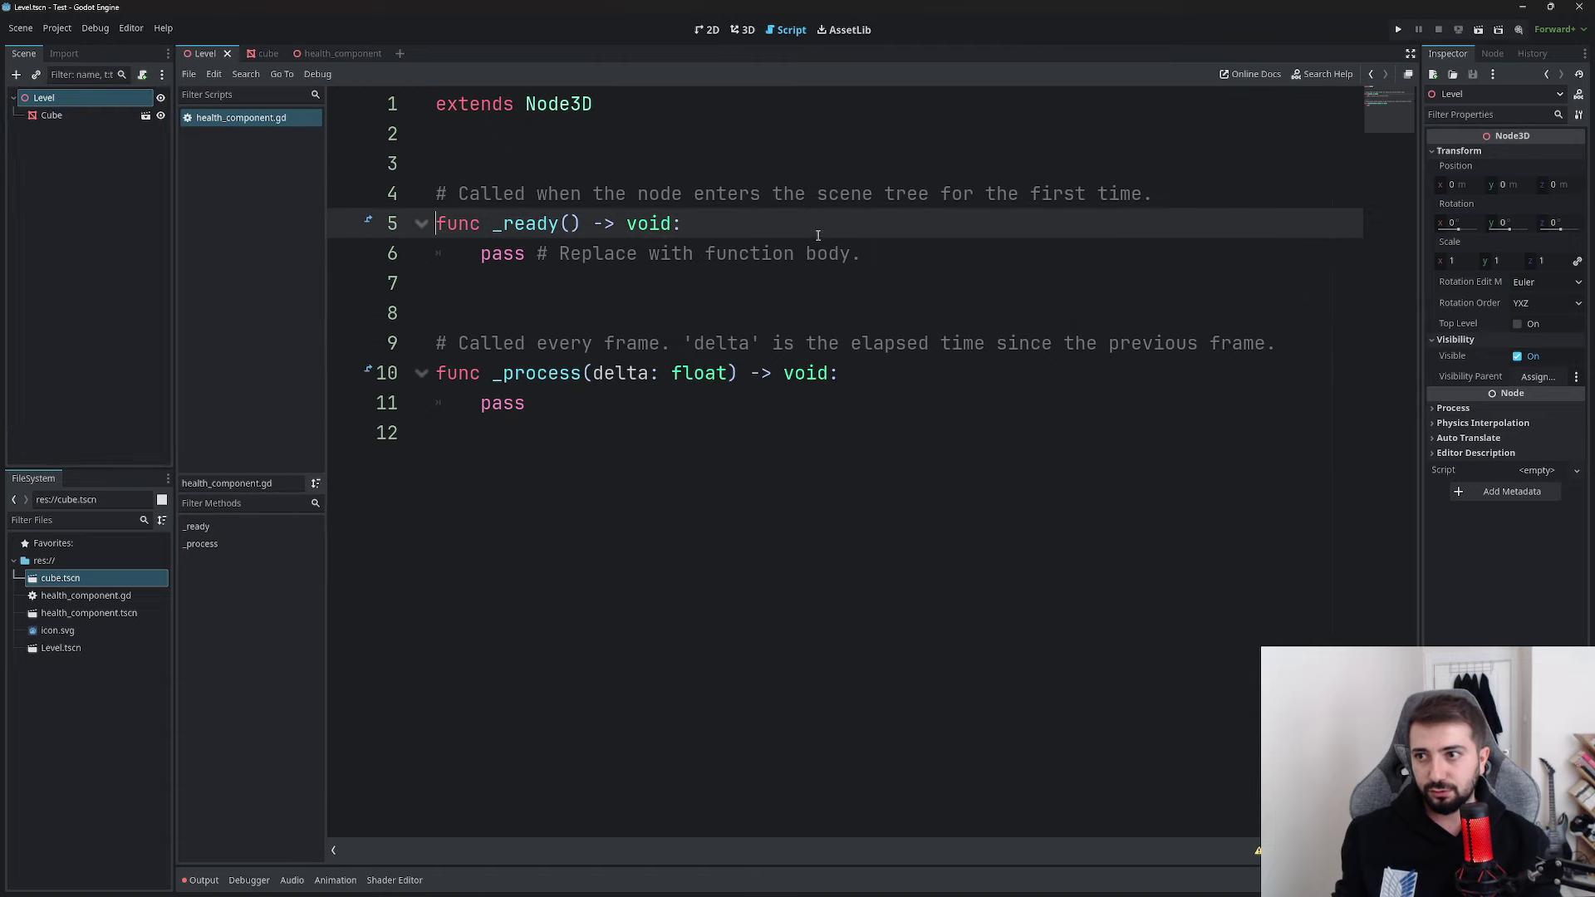
key("ctrl+a")
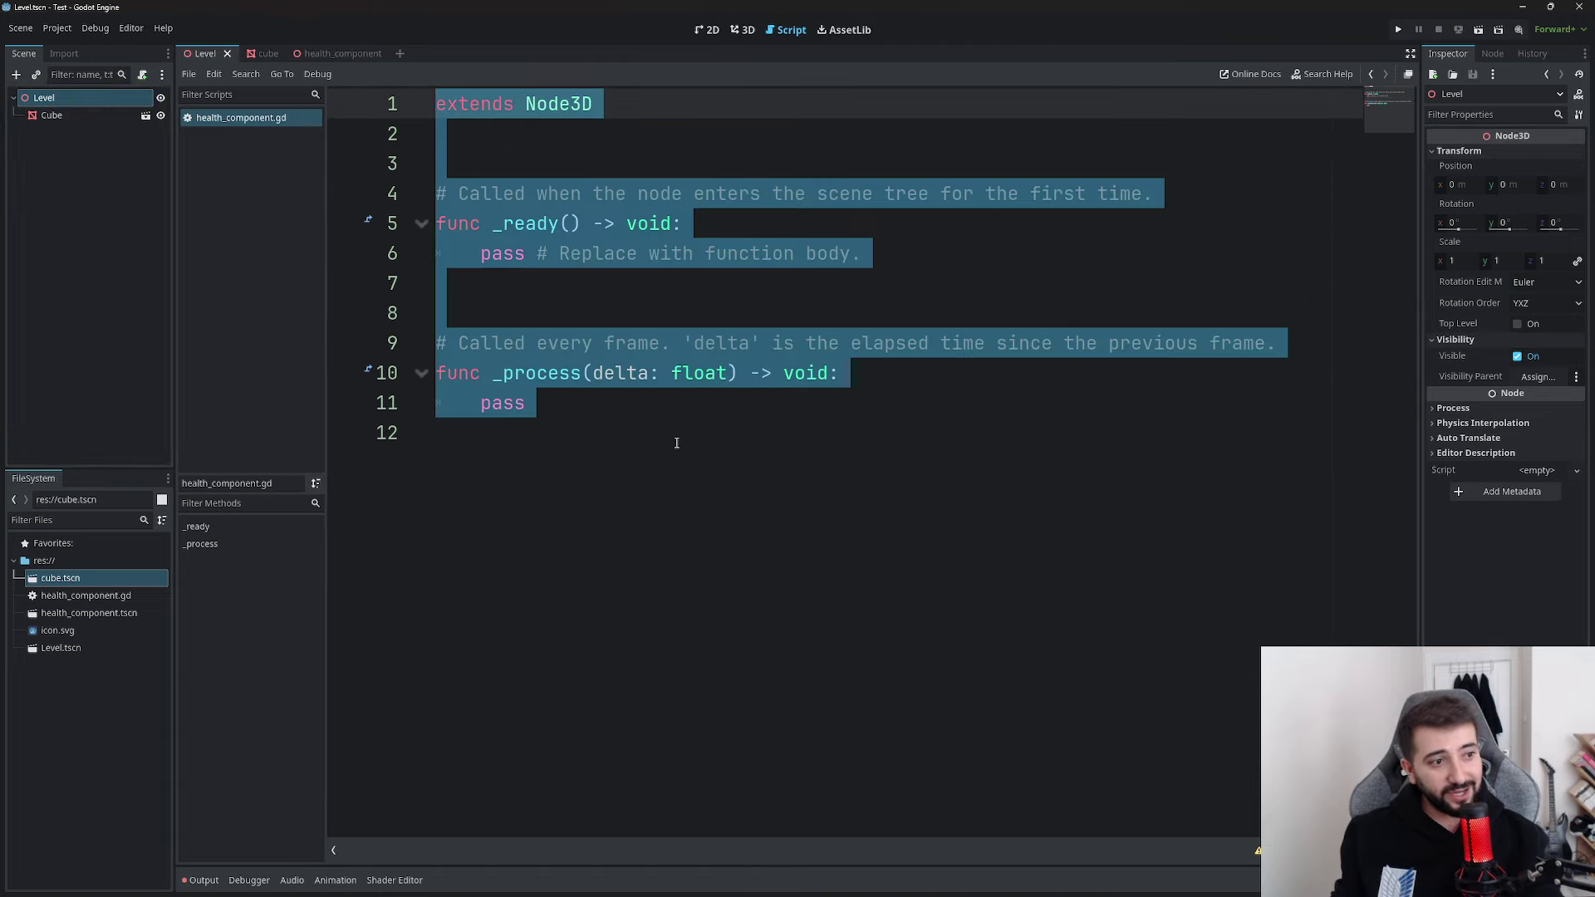
left_click(676, 443)
left_click(633, 279)
Replace the pass line in _ready with print("Merhaba Dünya") and save the script
left_click_drag(861, 254, 481, 253)
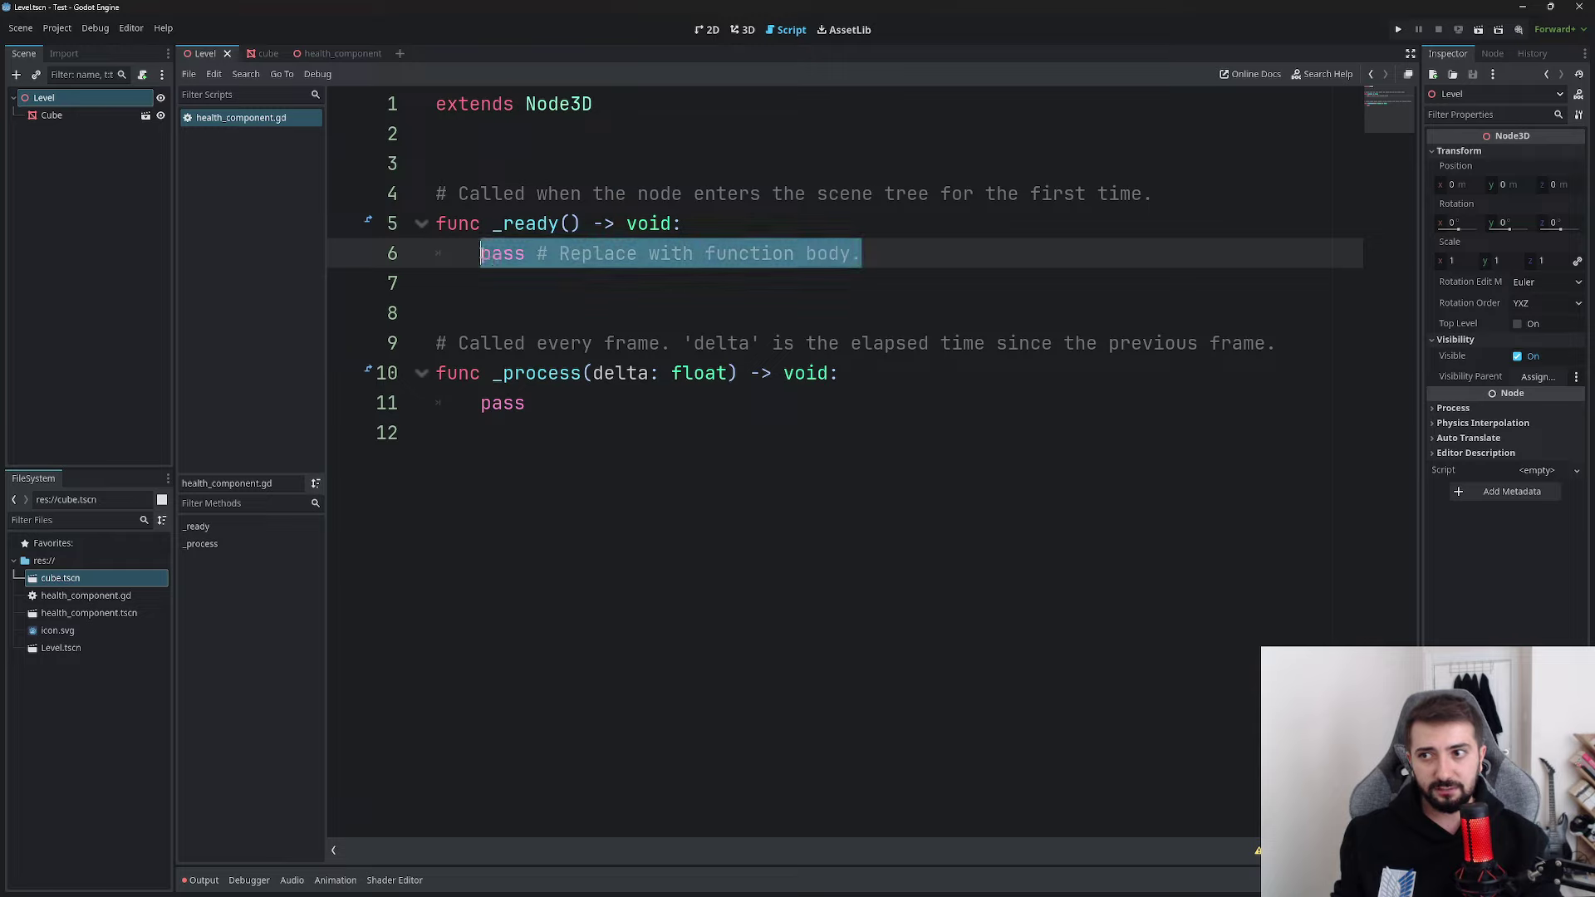
left_click(507, 290)
left_click_drag(482, 253, 865, 252)
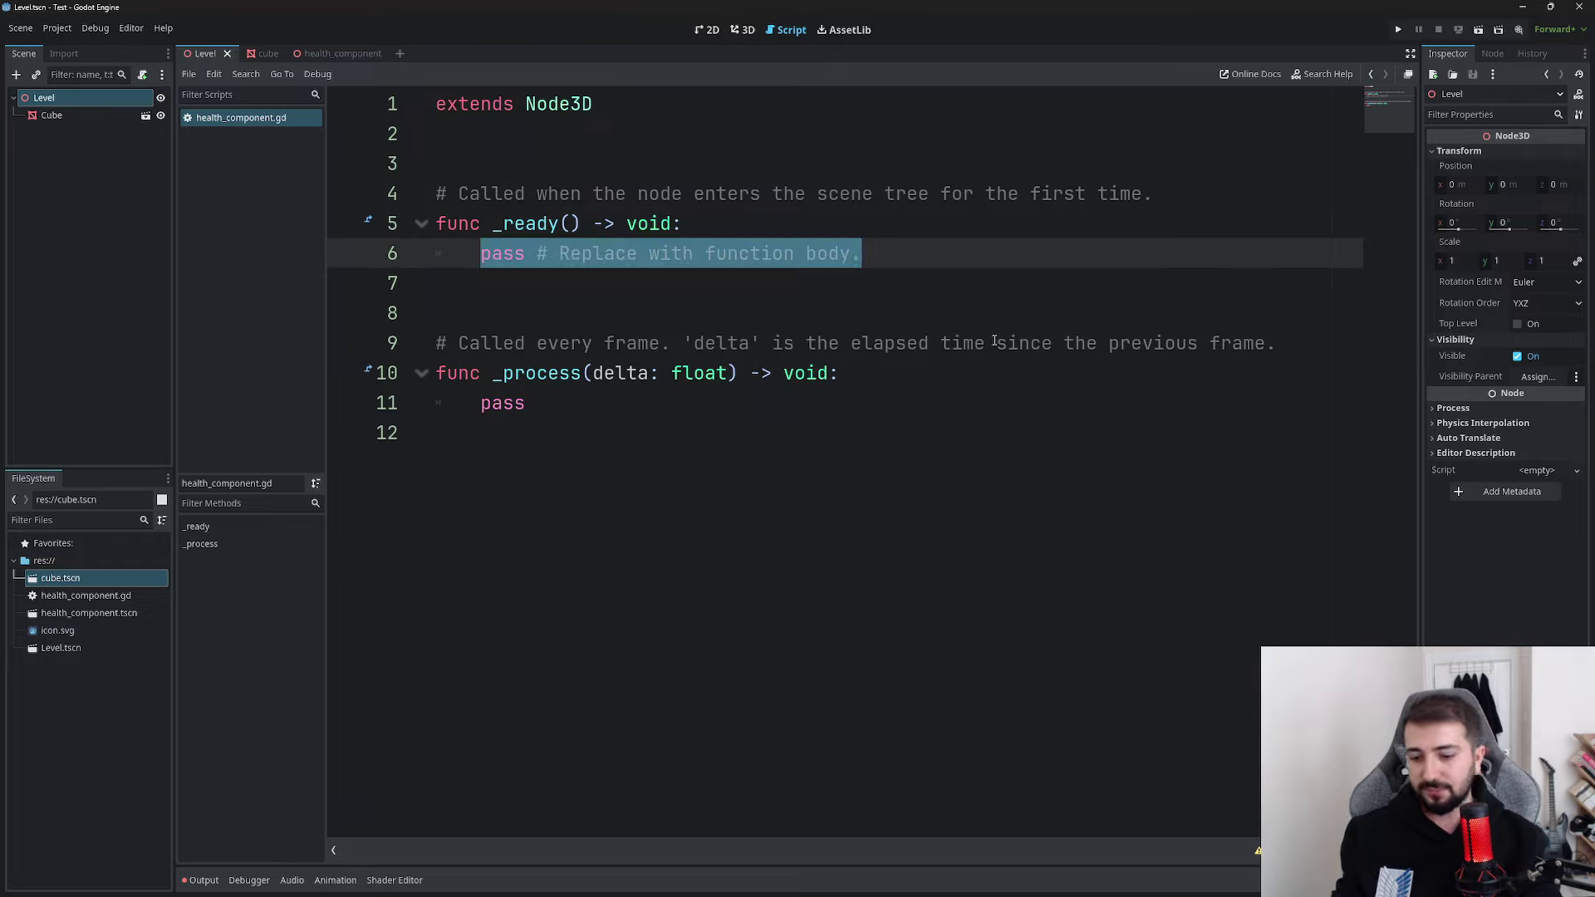
key("BackSpace")
type("print")
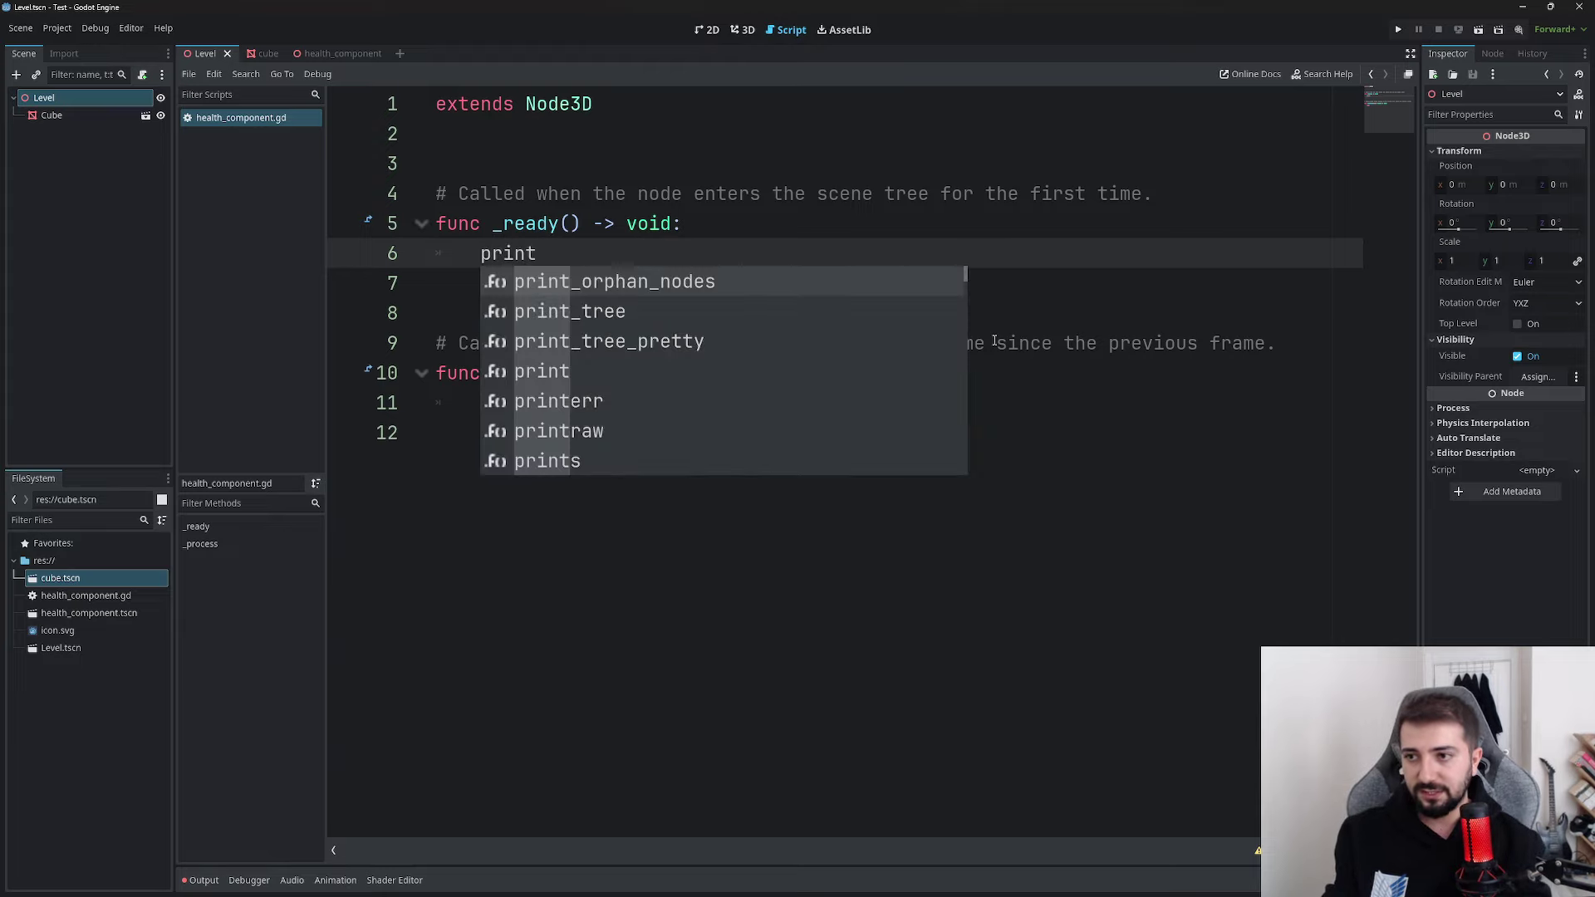
type("(\"Merh")
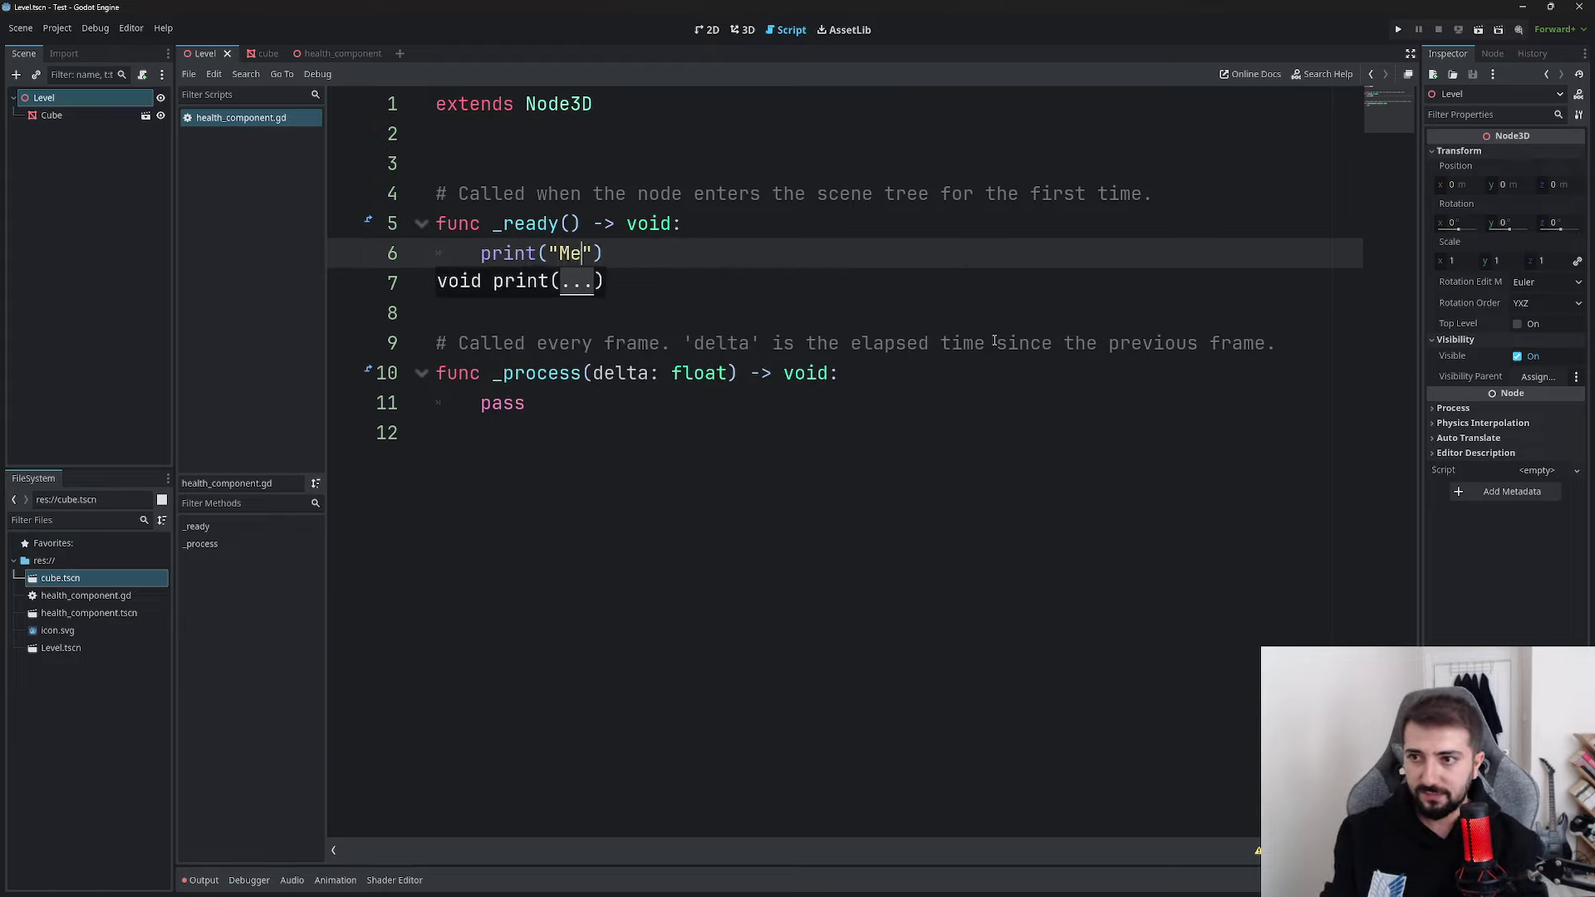
type("aba Düny")
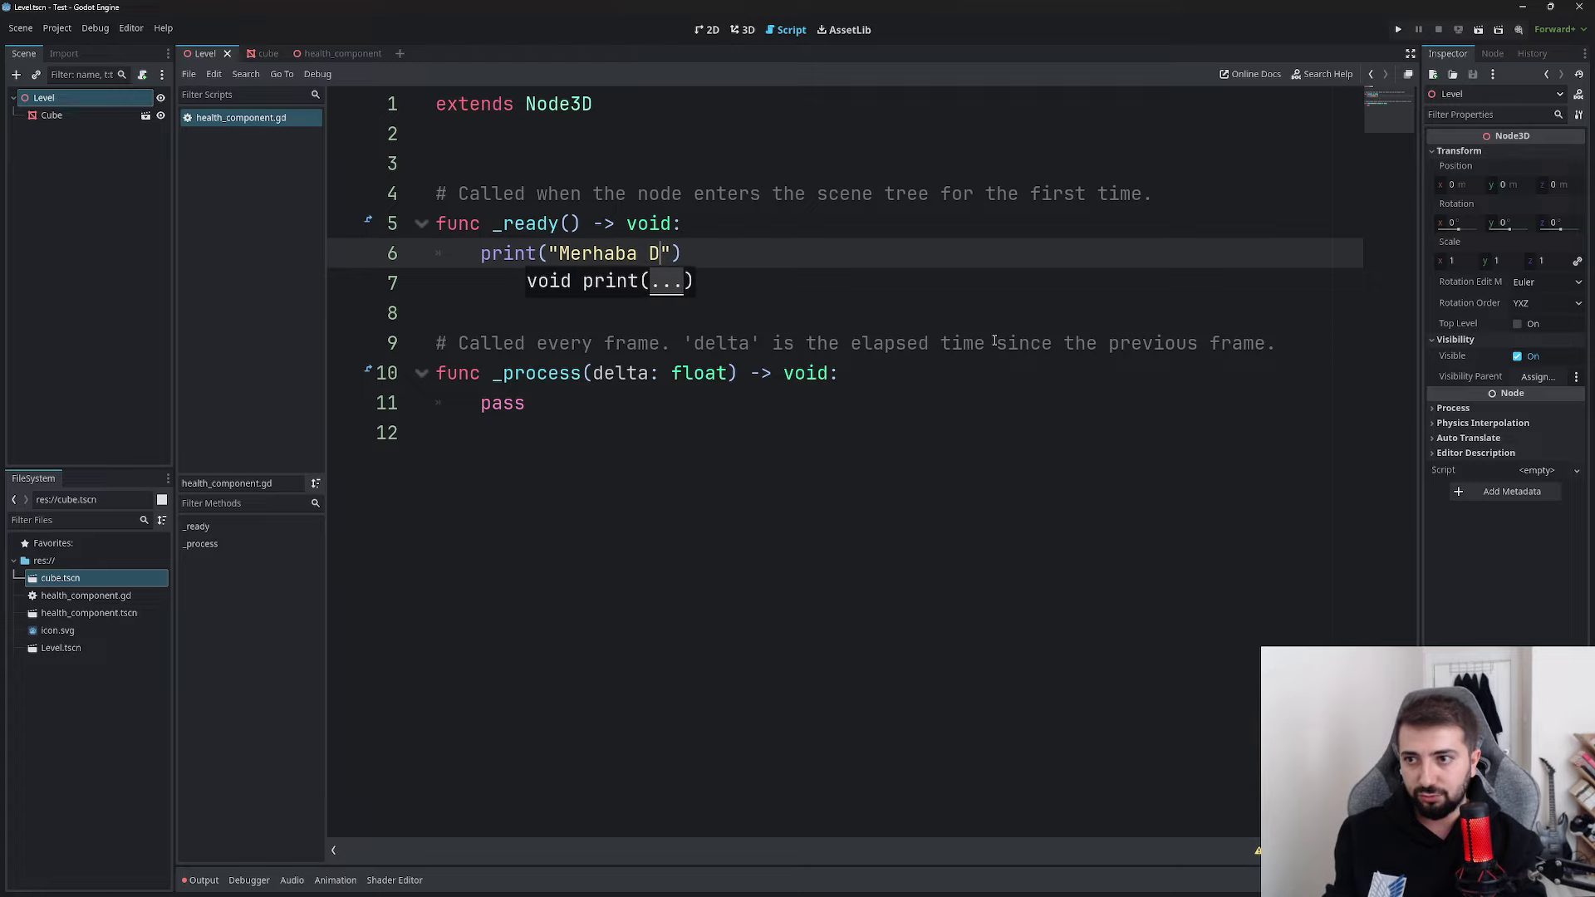
type("a")
left_click(897, 502)
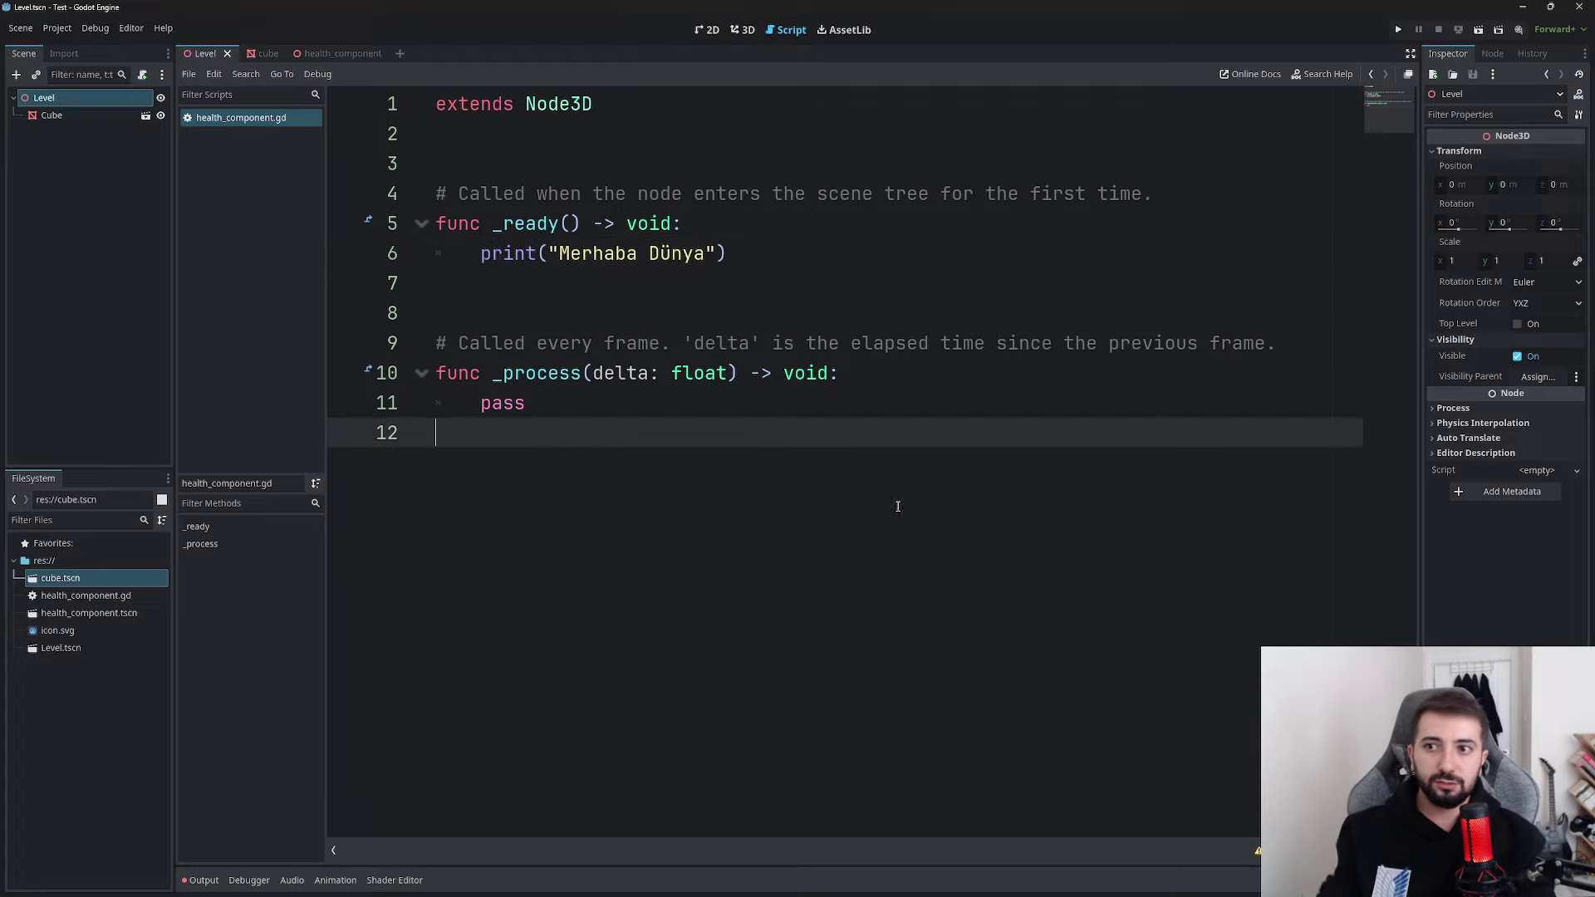
left_click(751, 252)
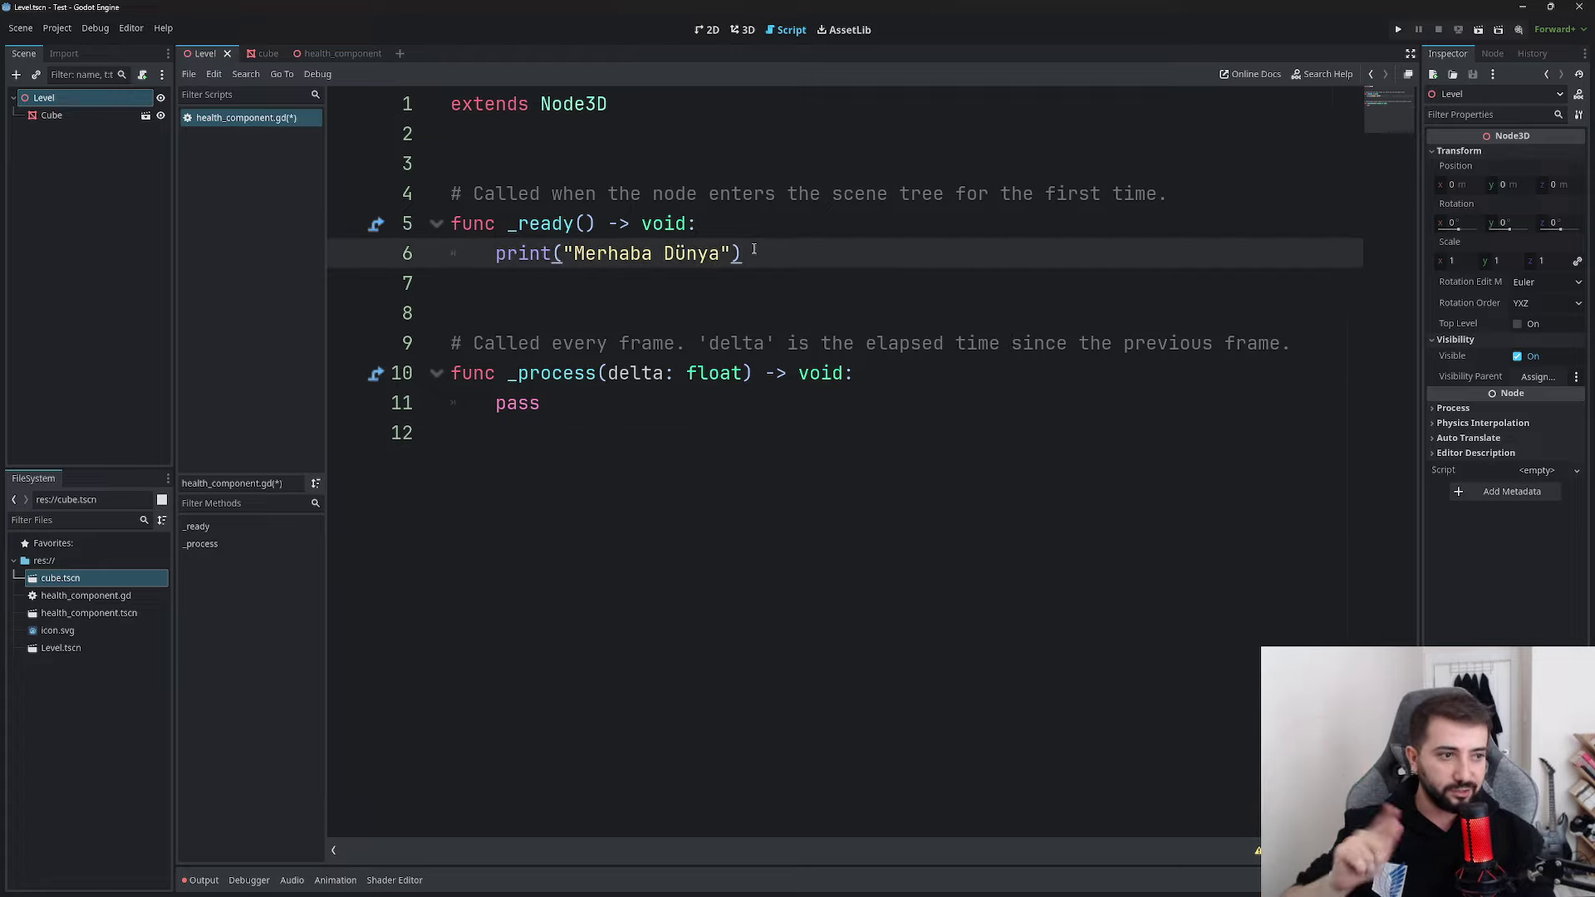
key("ctrl+s")
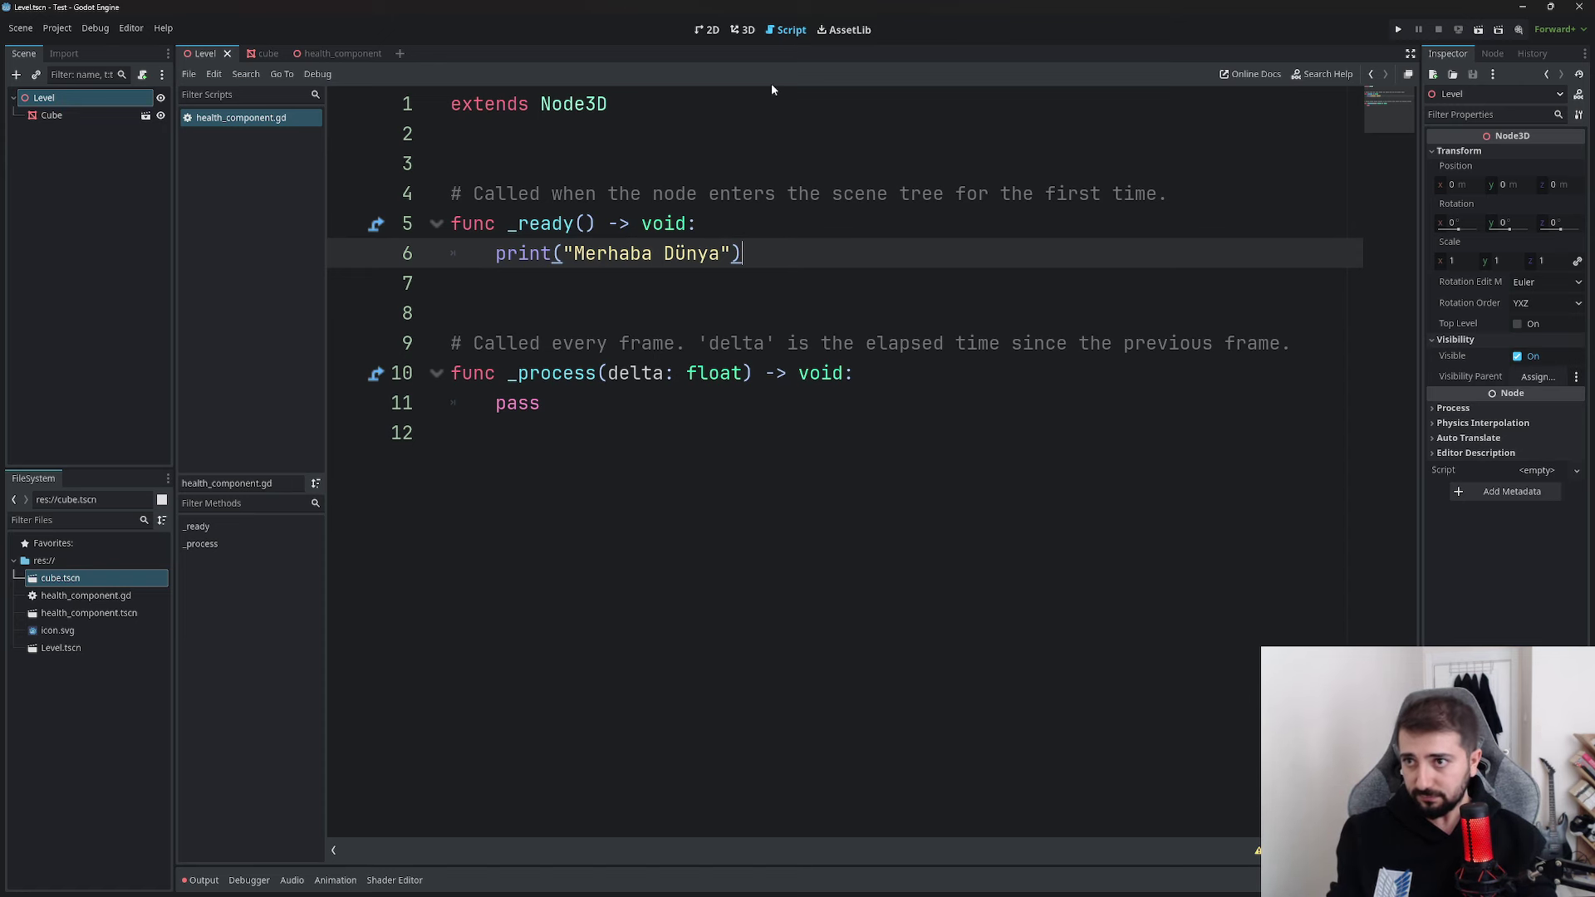
Select Cube, run the project with the current Level scene as main, then stop the game
left_click(742, 30)
left_click(71, 110)
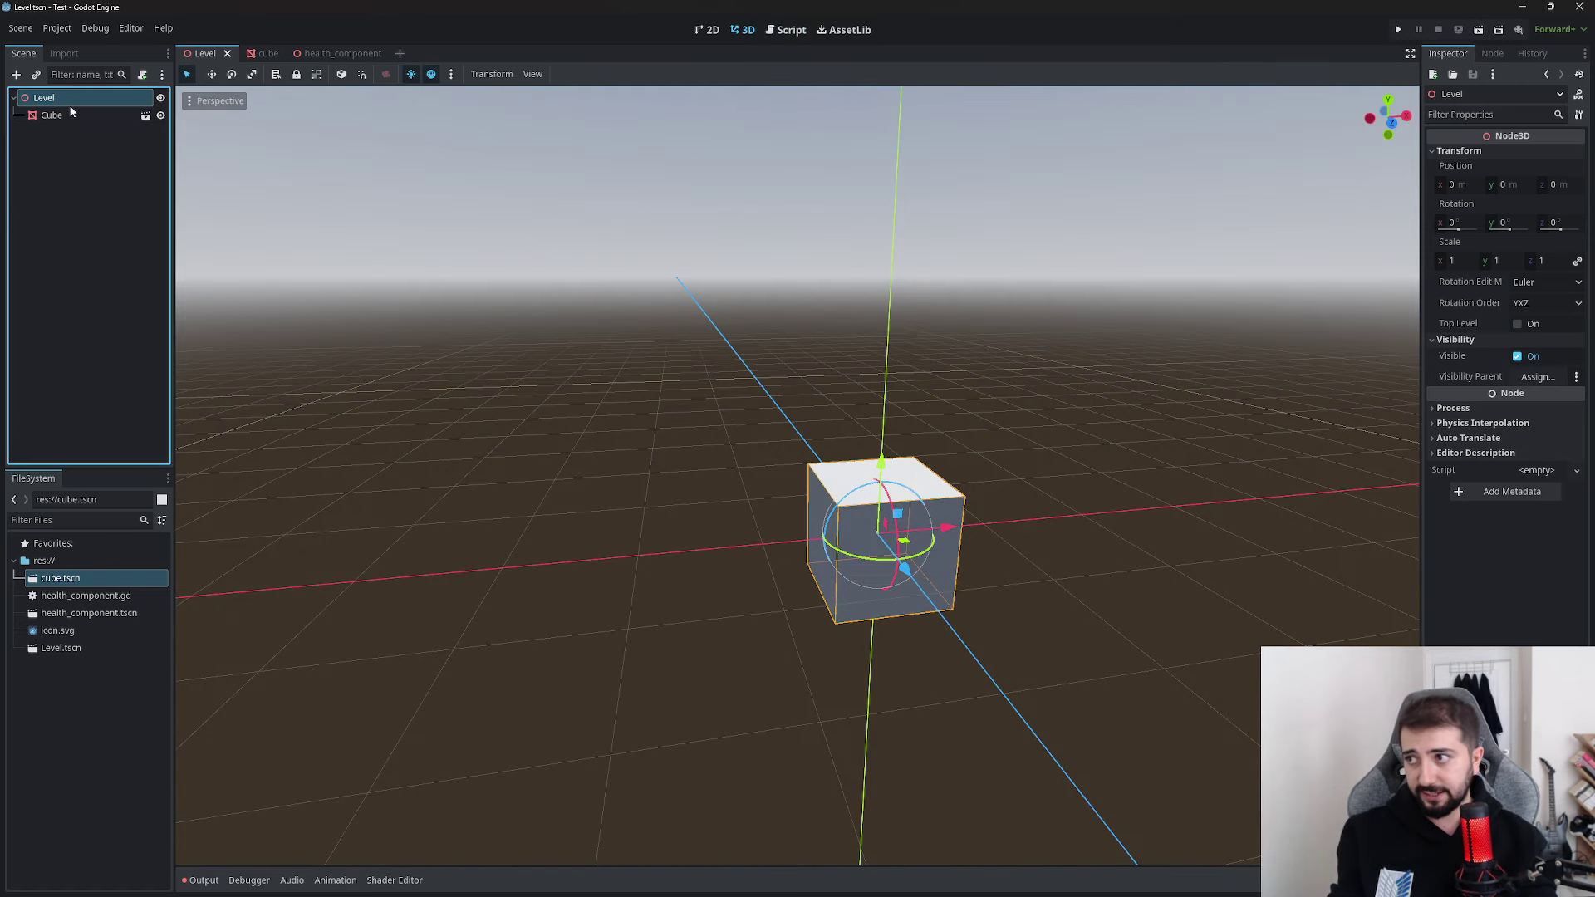
left_click(113, 115)
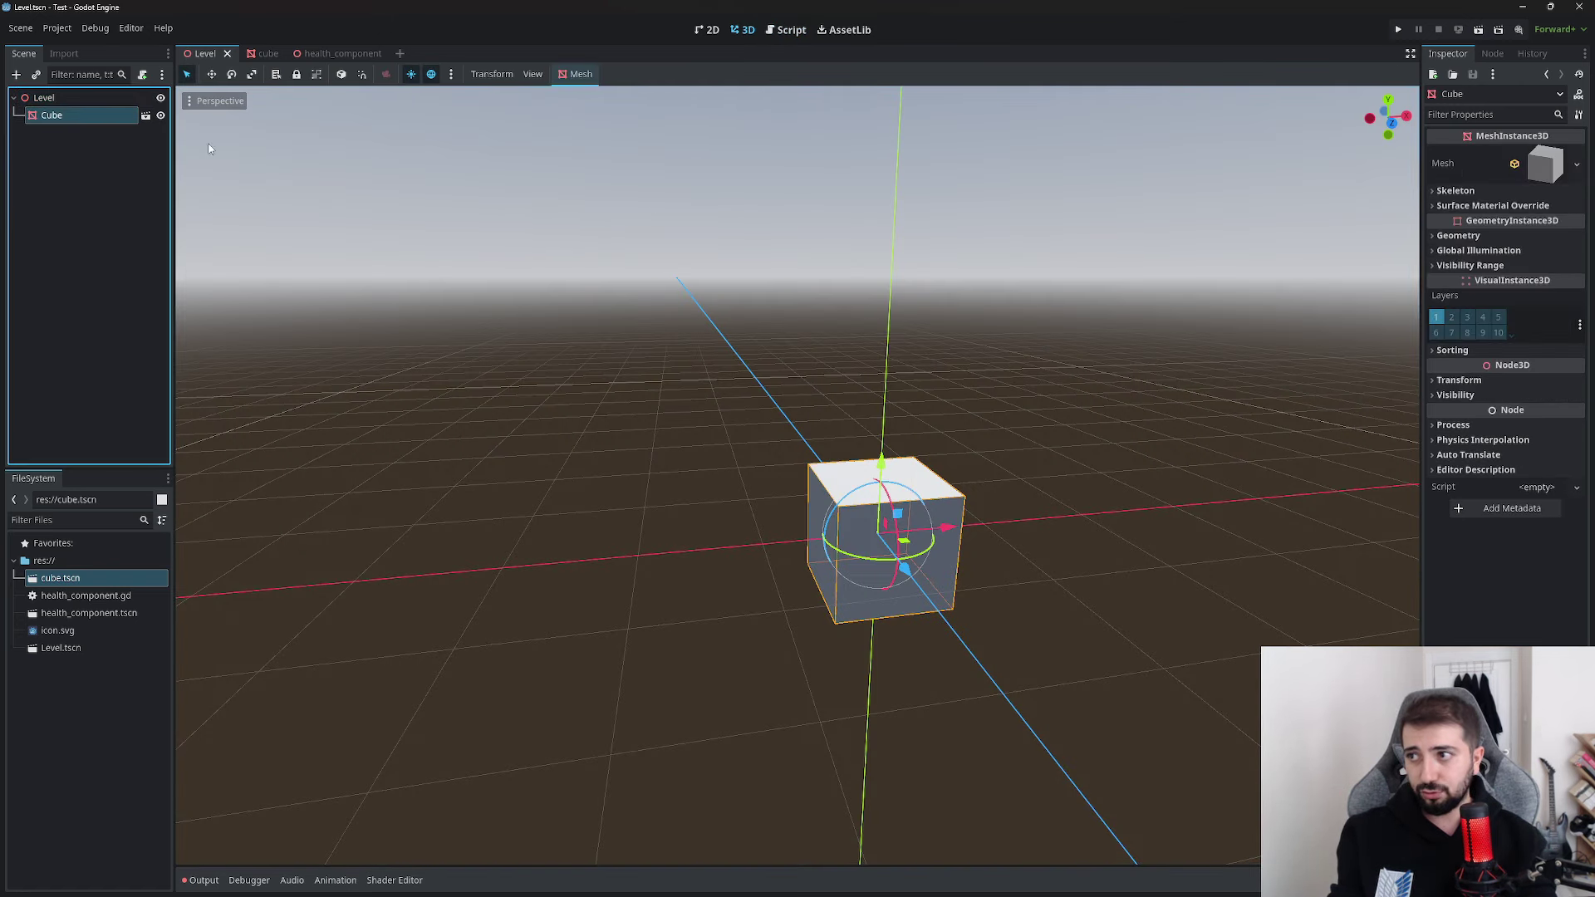
left_click(1398, 29)
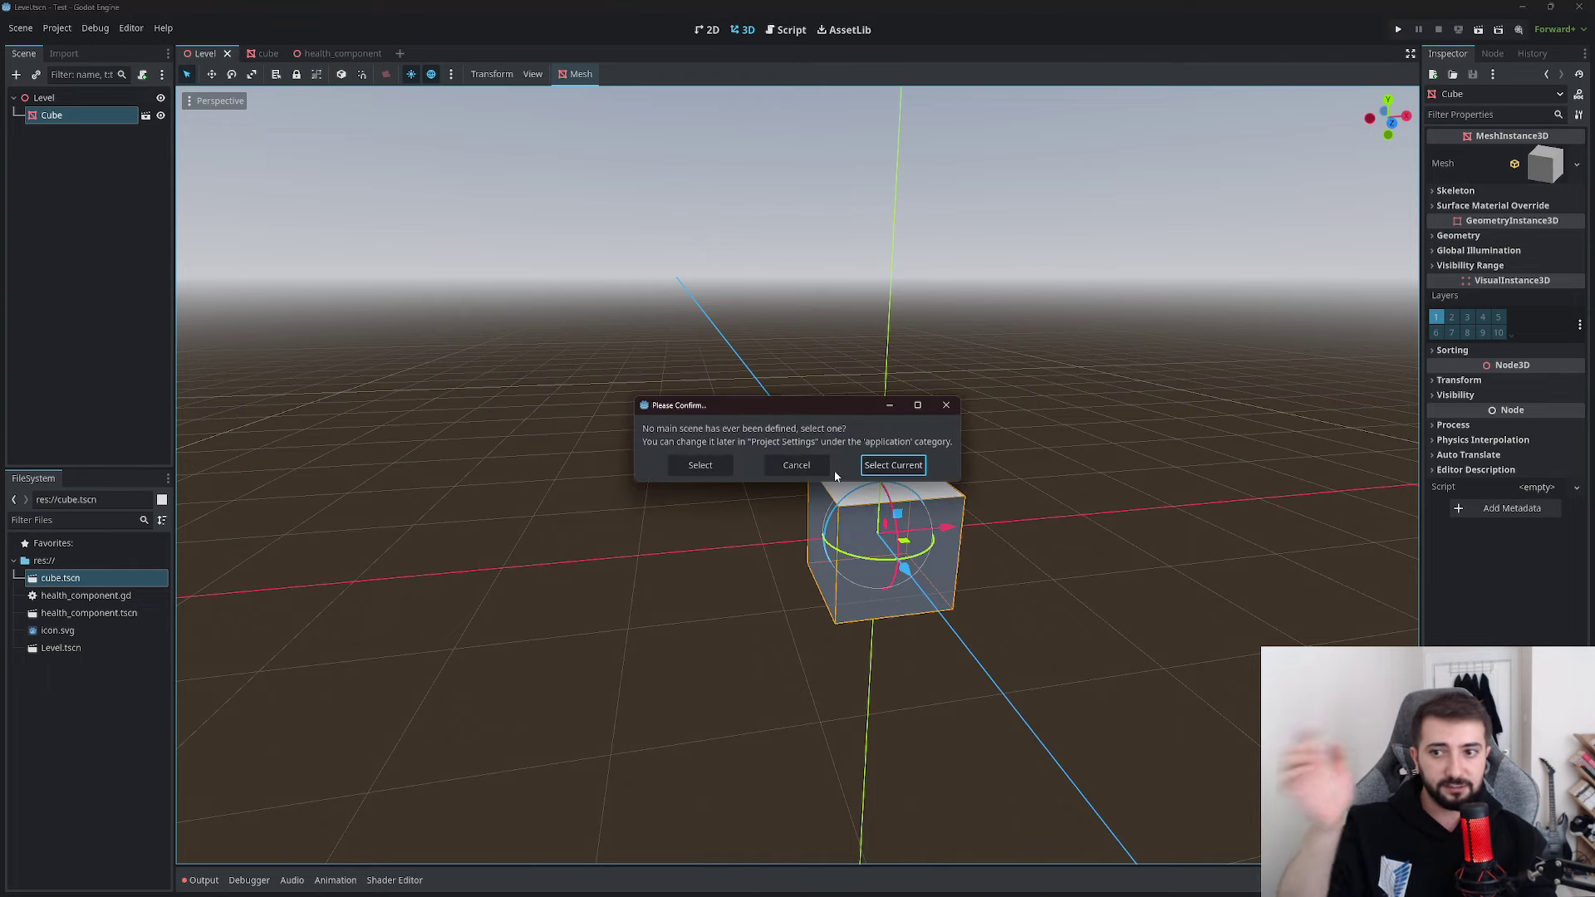
left_click(890, 466)
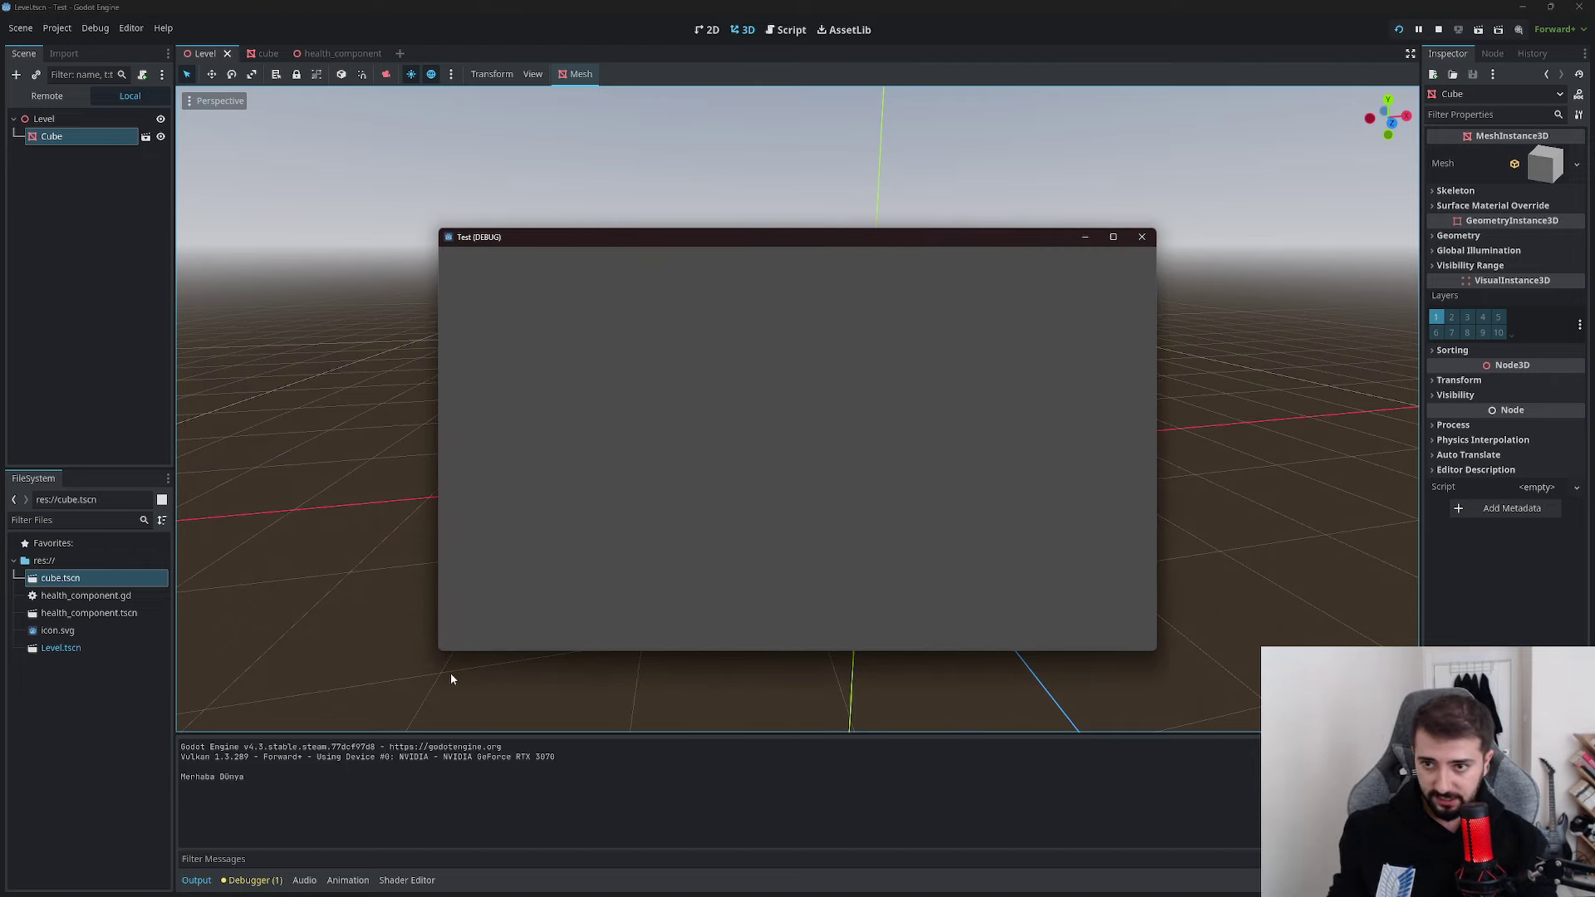
left_click(1141, 237)
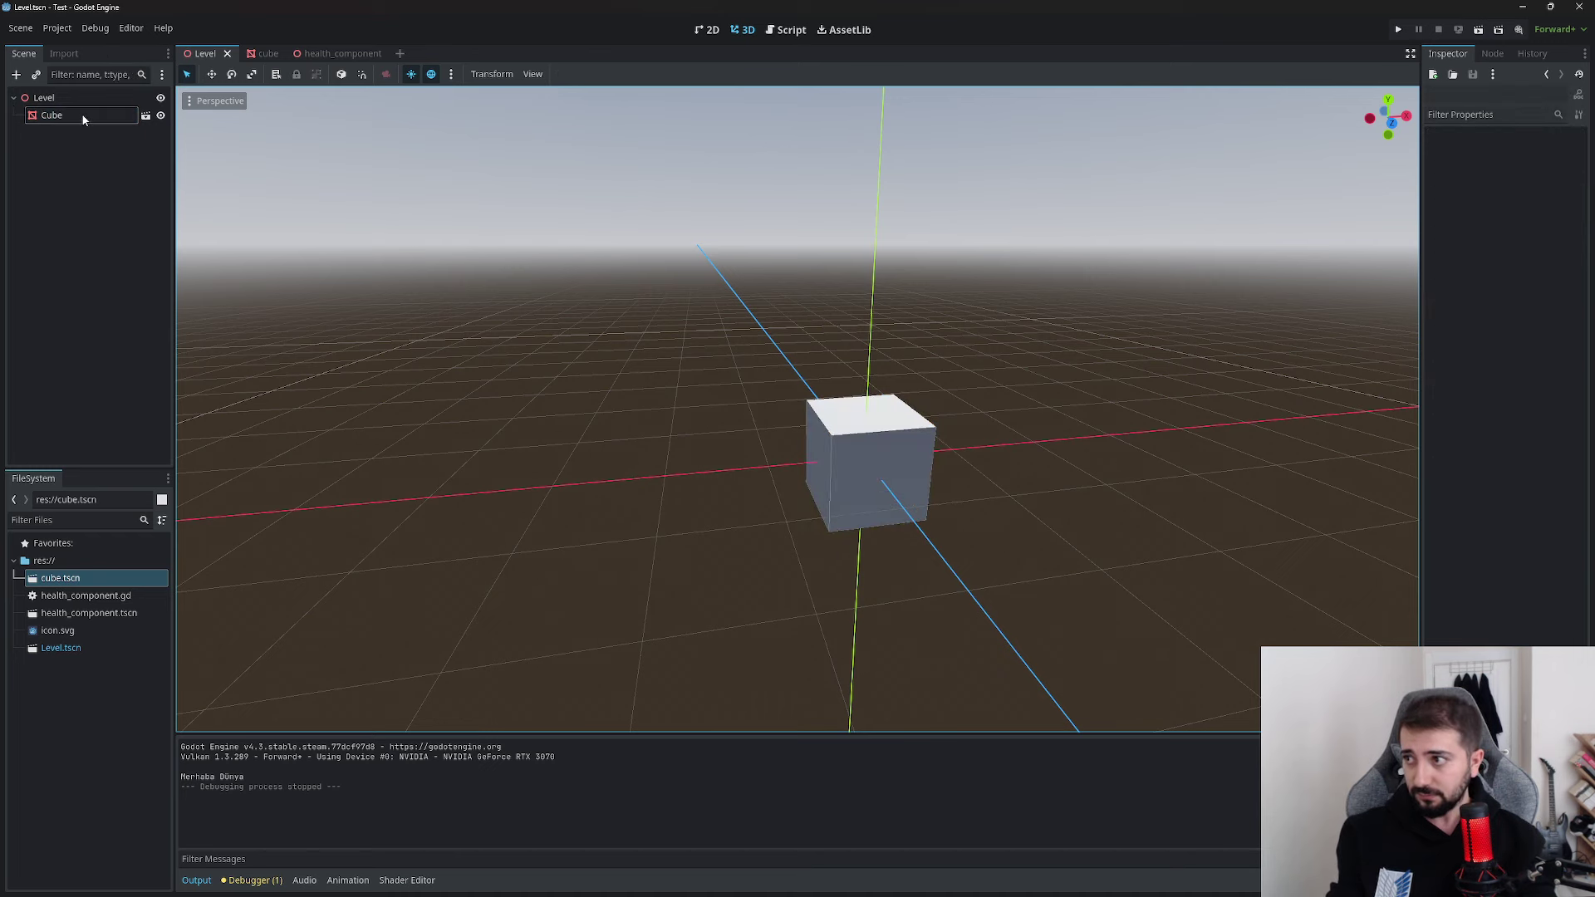
Add a Camera3D node to the Level scene and pull it back along Z
left_click(13, 74)
type("camera")
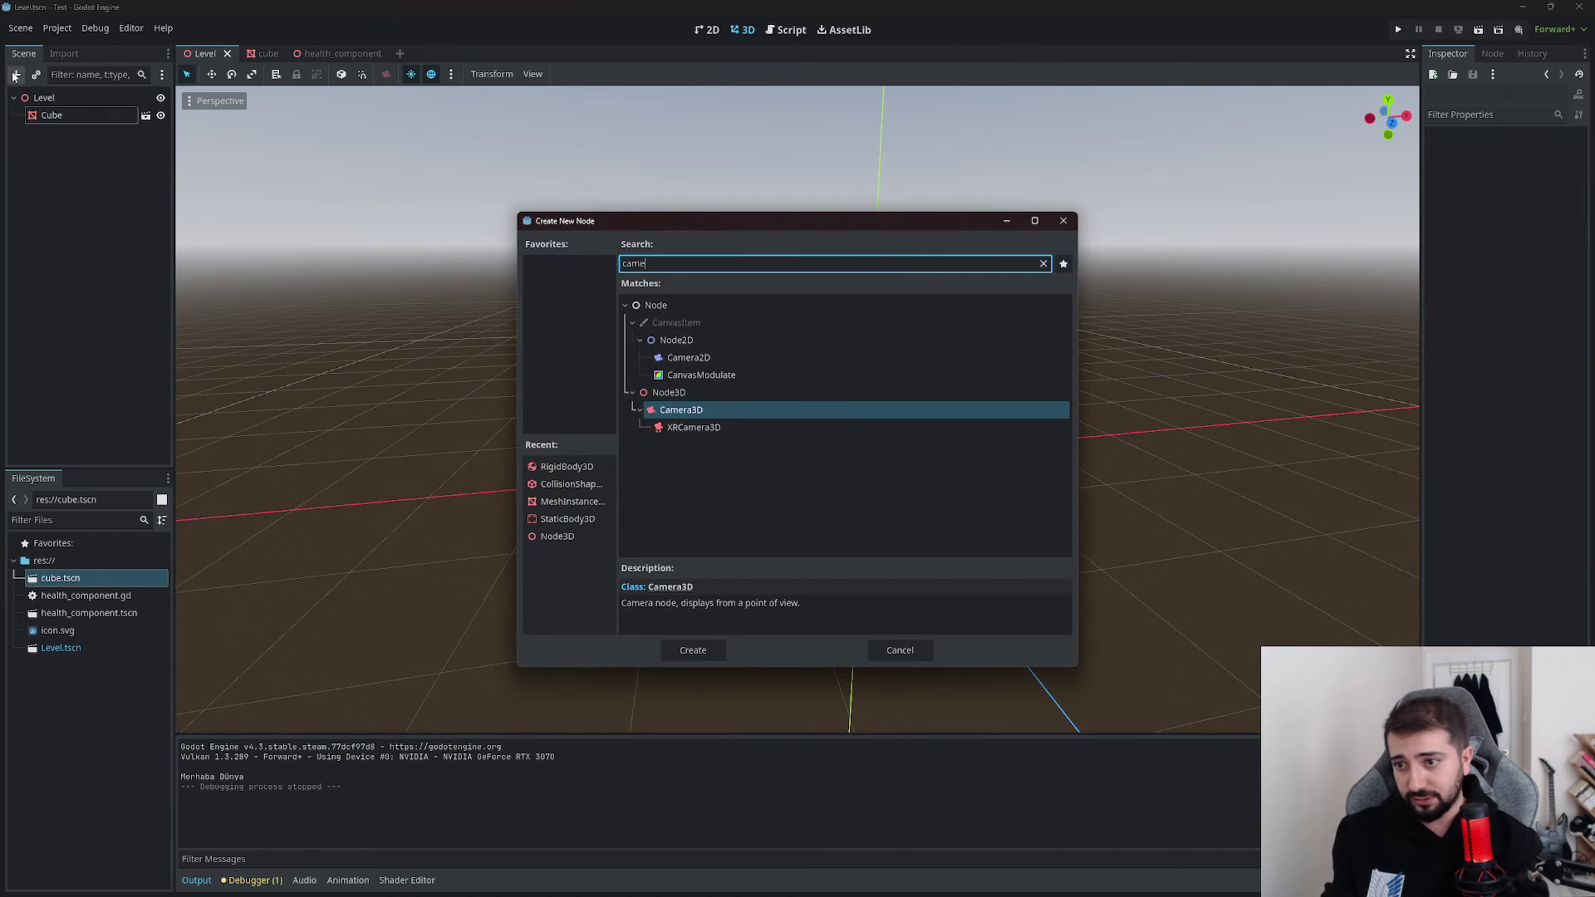
key("Return")
middle_click_drag(734, 435, 714, 419)
left_click_drag(891, 493, 1128, 751)
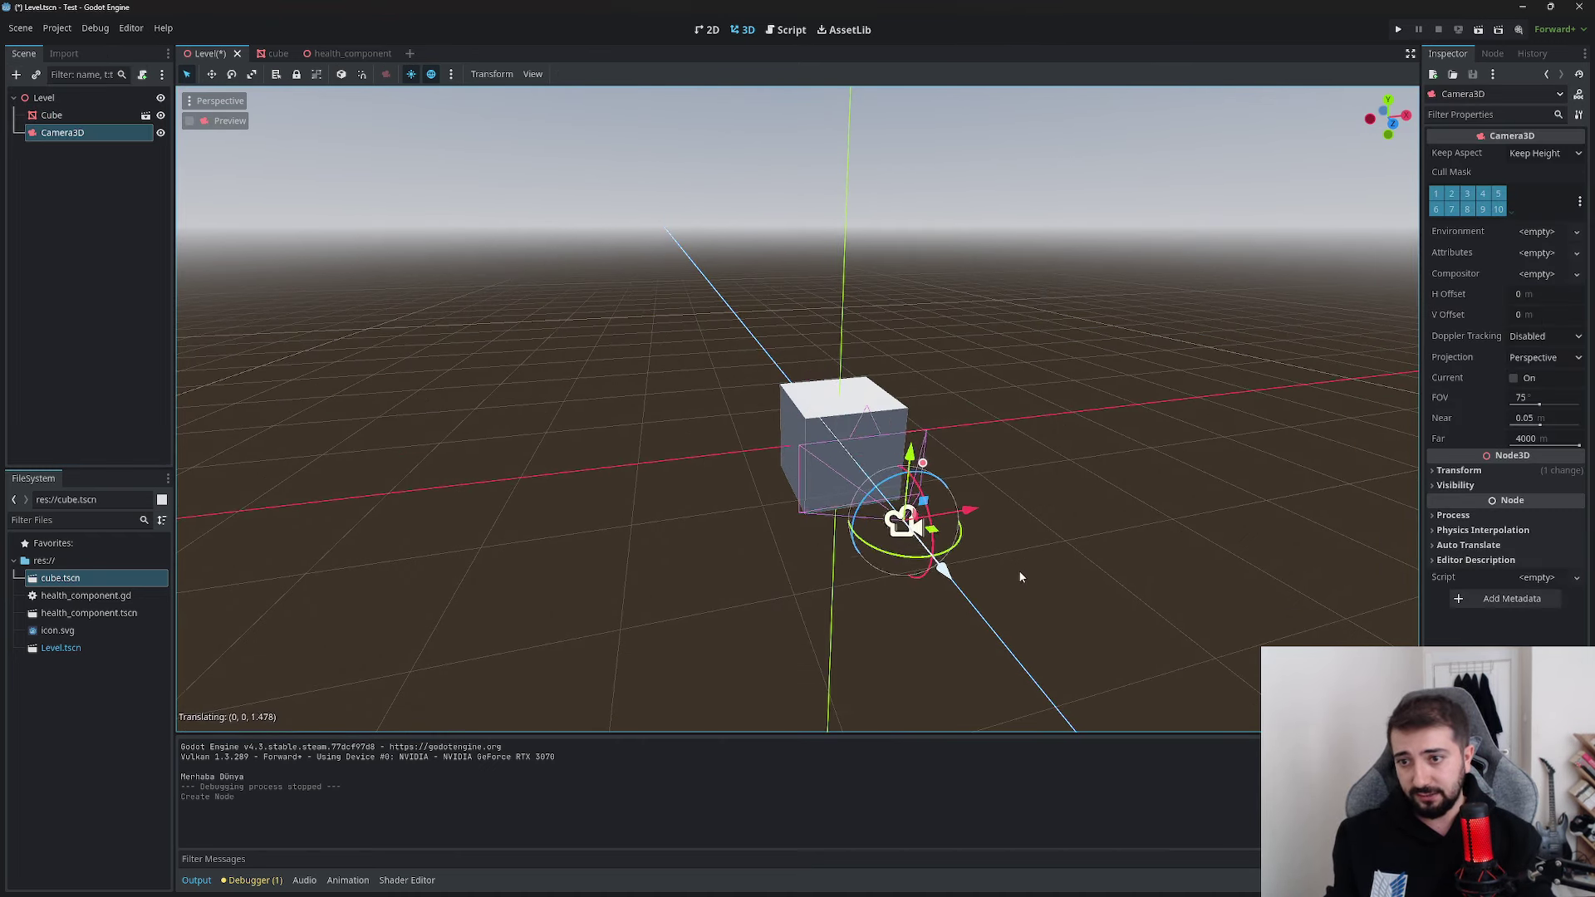
left_click(191, 121)
left_click(190, 121)
Move, raise and rotate the camera so it faces the cube, checking its preview
middle_click_drag(531, 399, 634, 455)
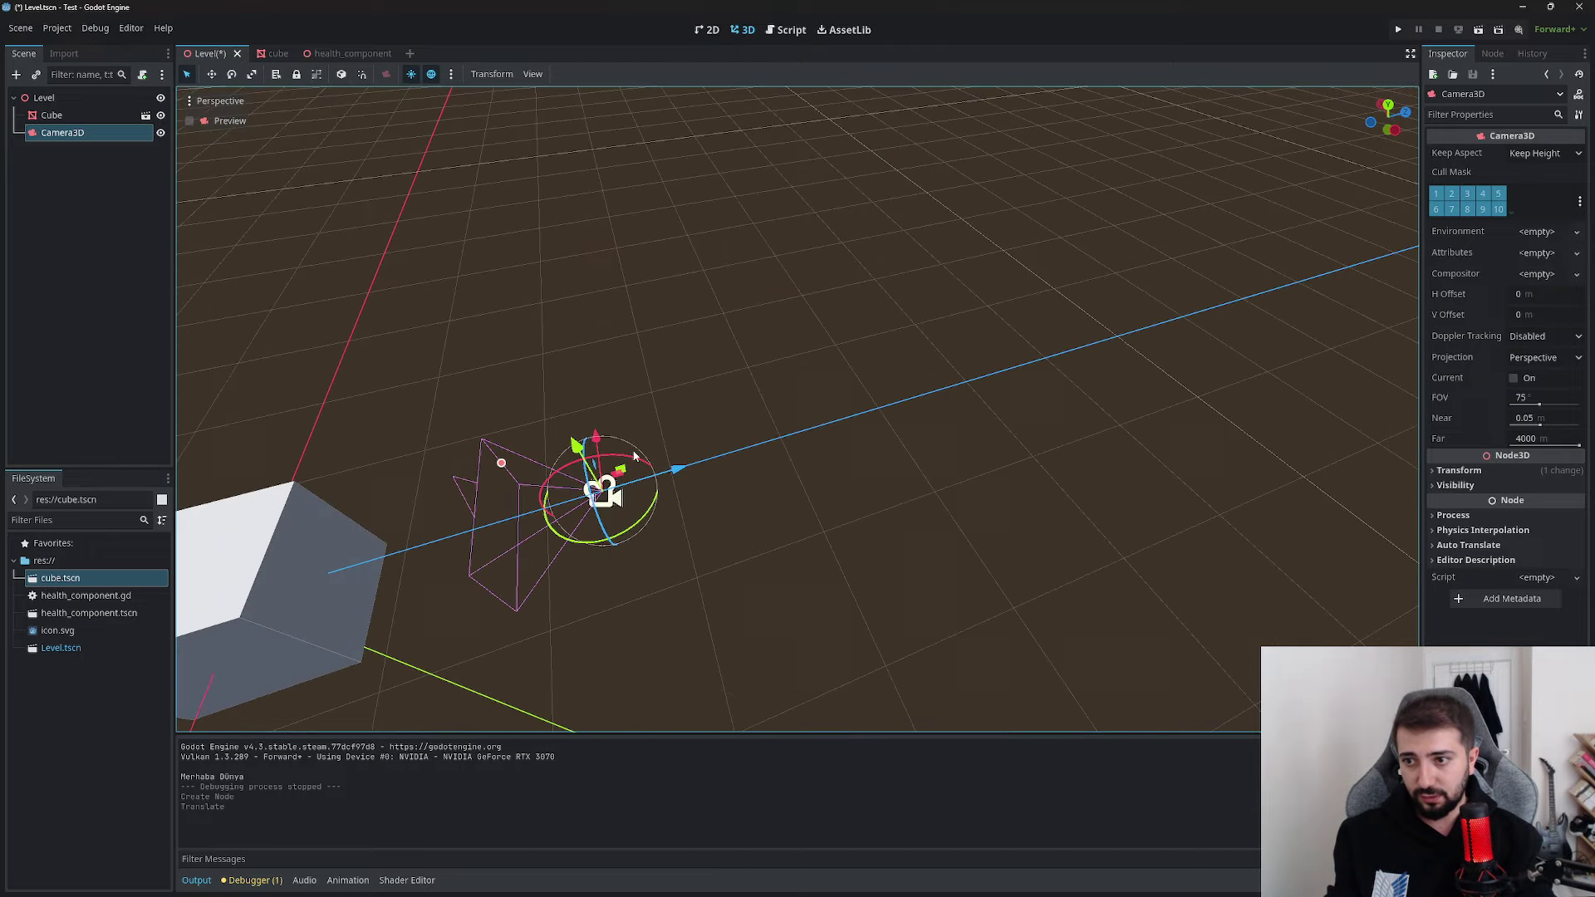
left_click_drag(579, 446, 465, 270)
middle_click_drag(465, 270, 756, 277)
key("e")
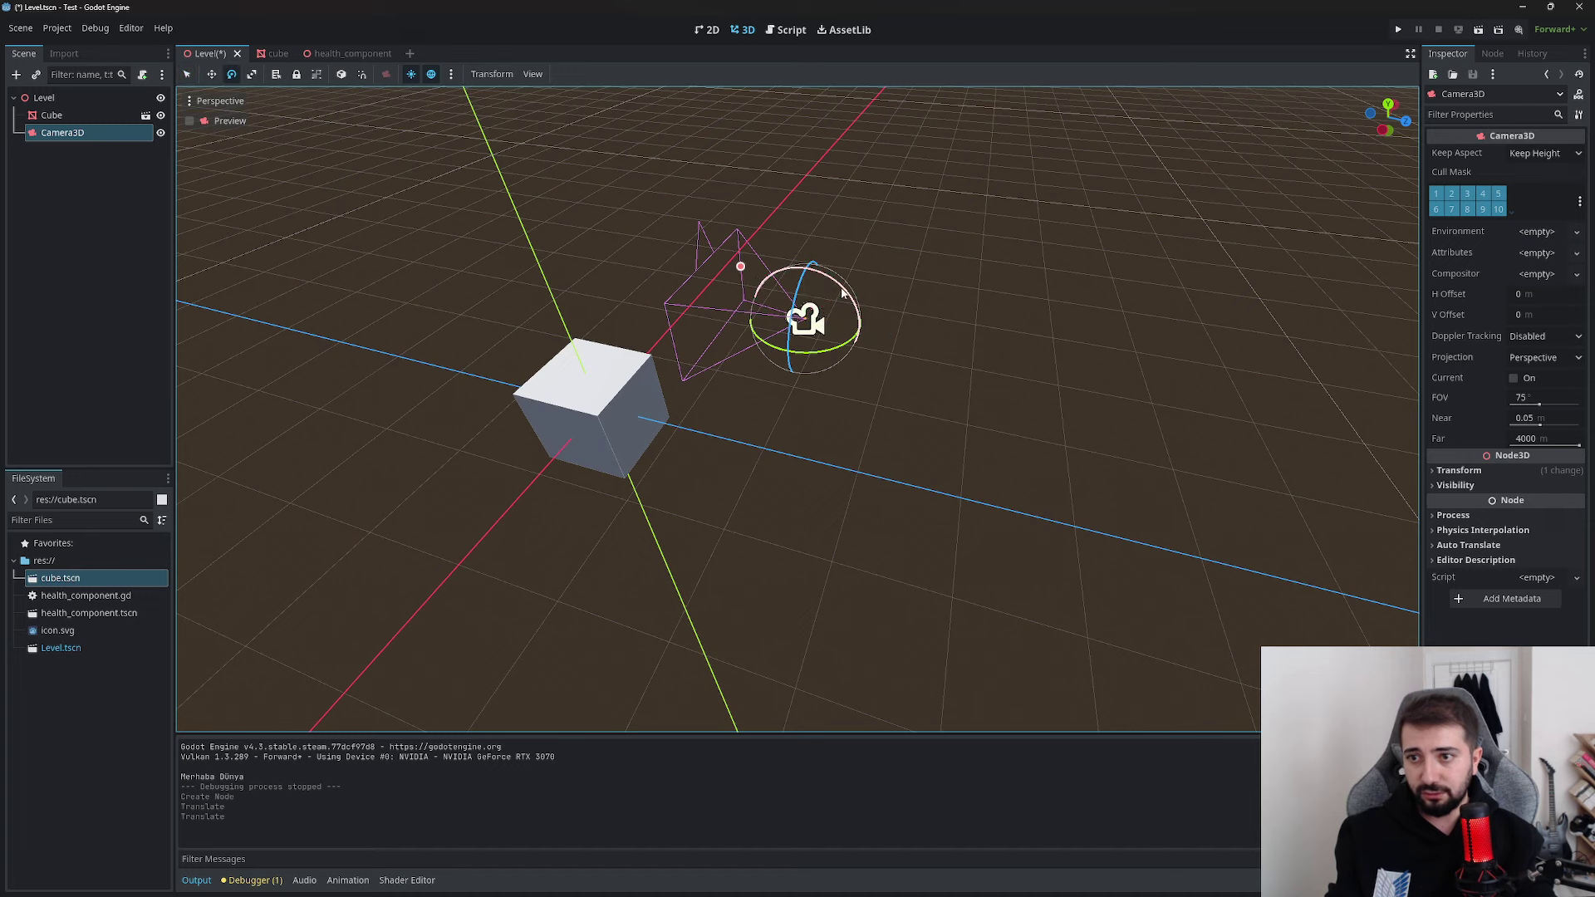
left_click_drag(756, 277, 1034, 324)
key("w")
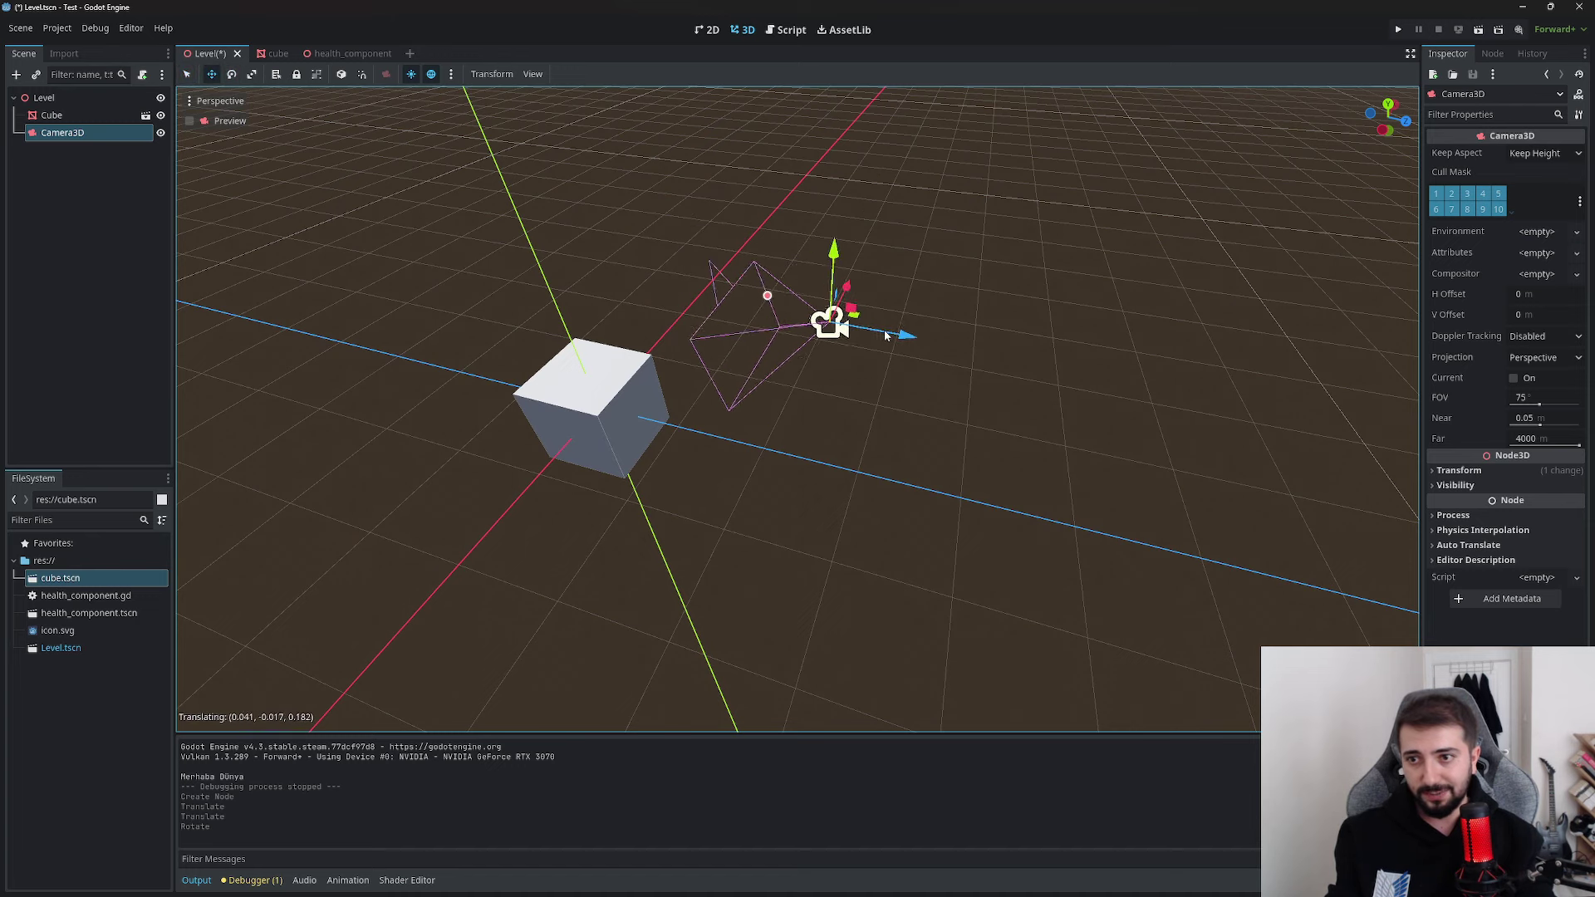
key("ctrl+z")
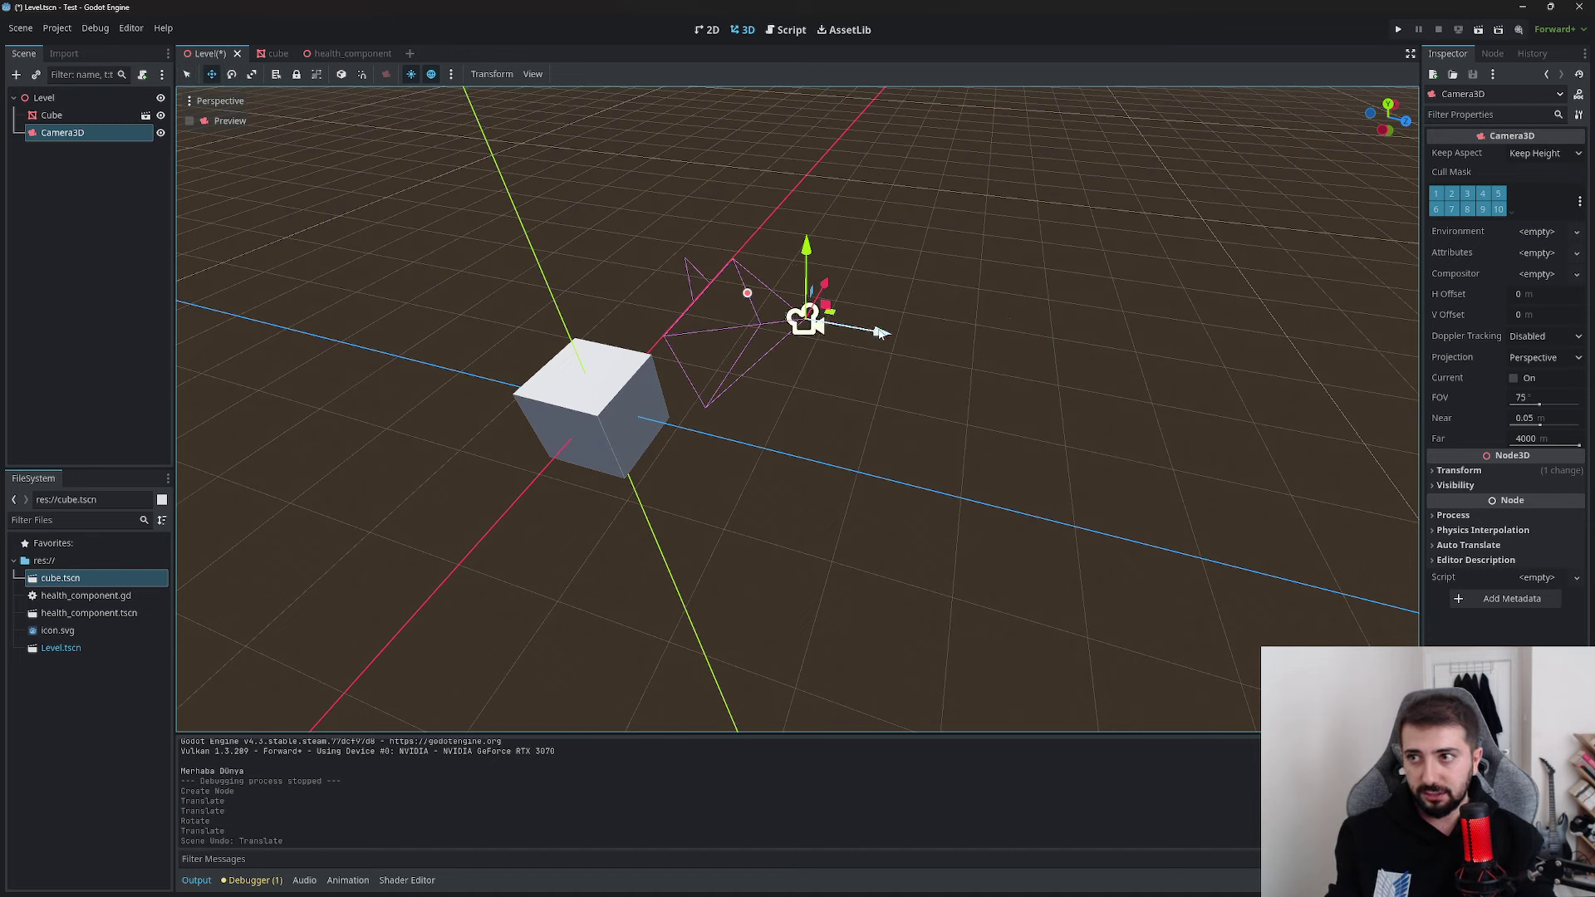
left_click_drag(880, 332, 1027, 349)
left_click_drag(965, 274, 969, 178)
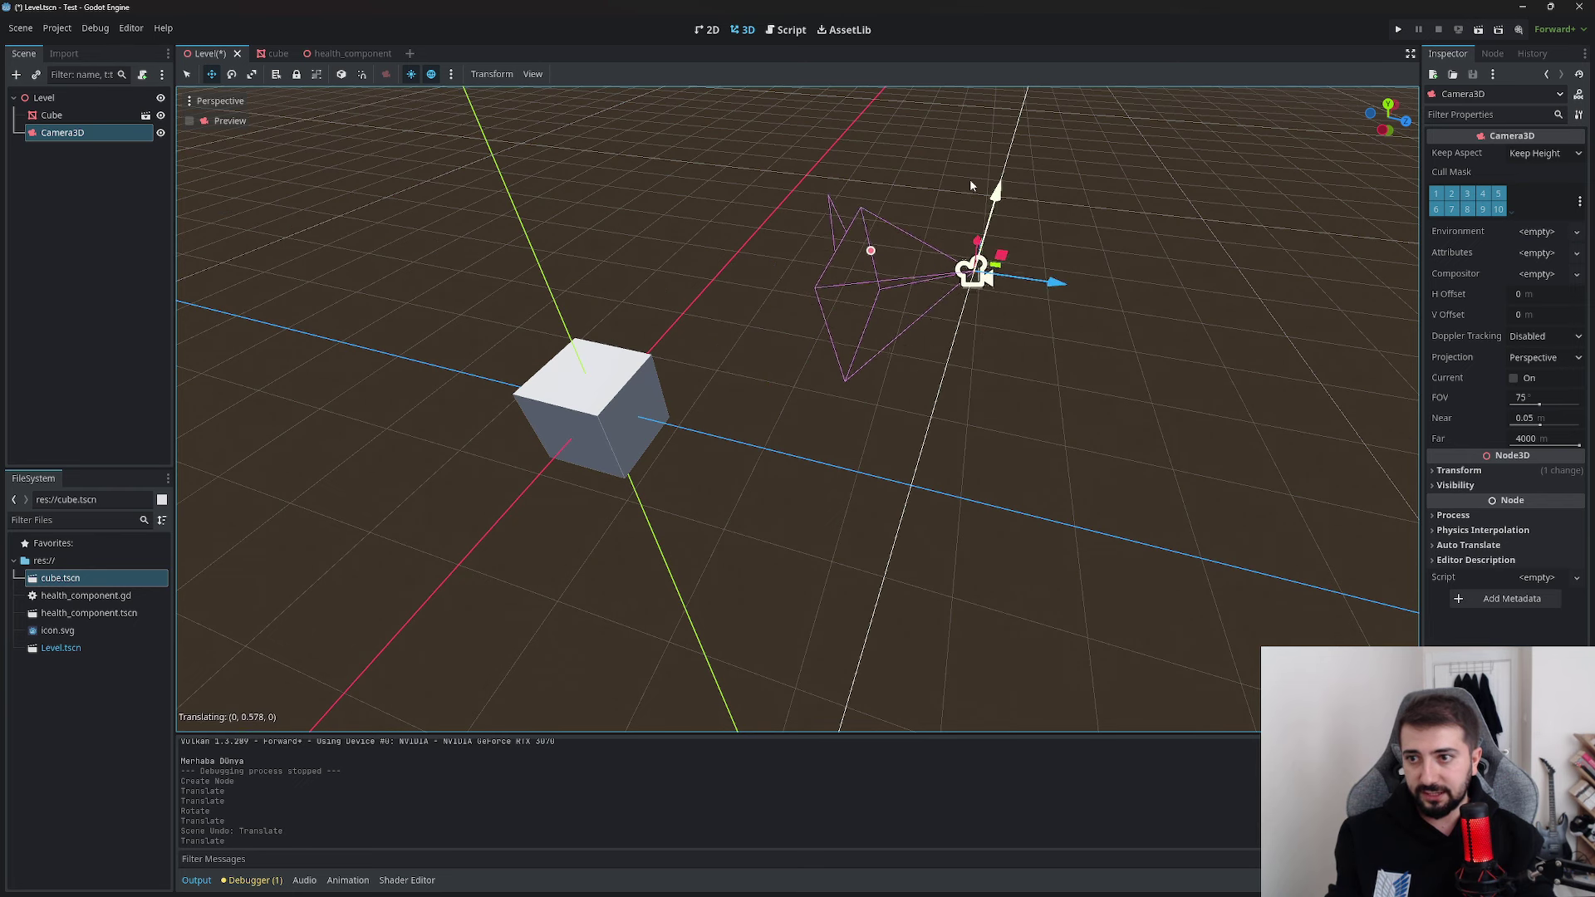
left_click(189, 122)
left_click(188, 121)
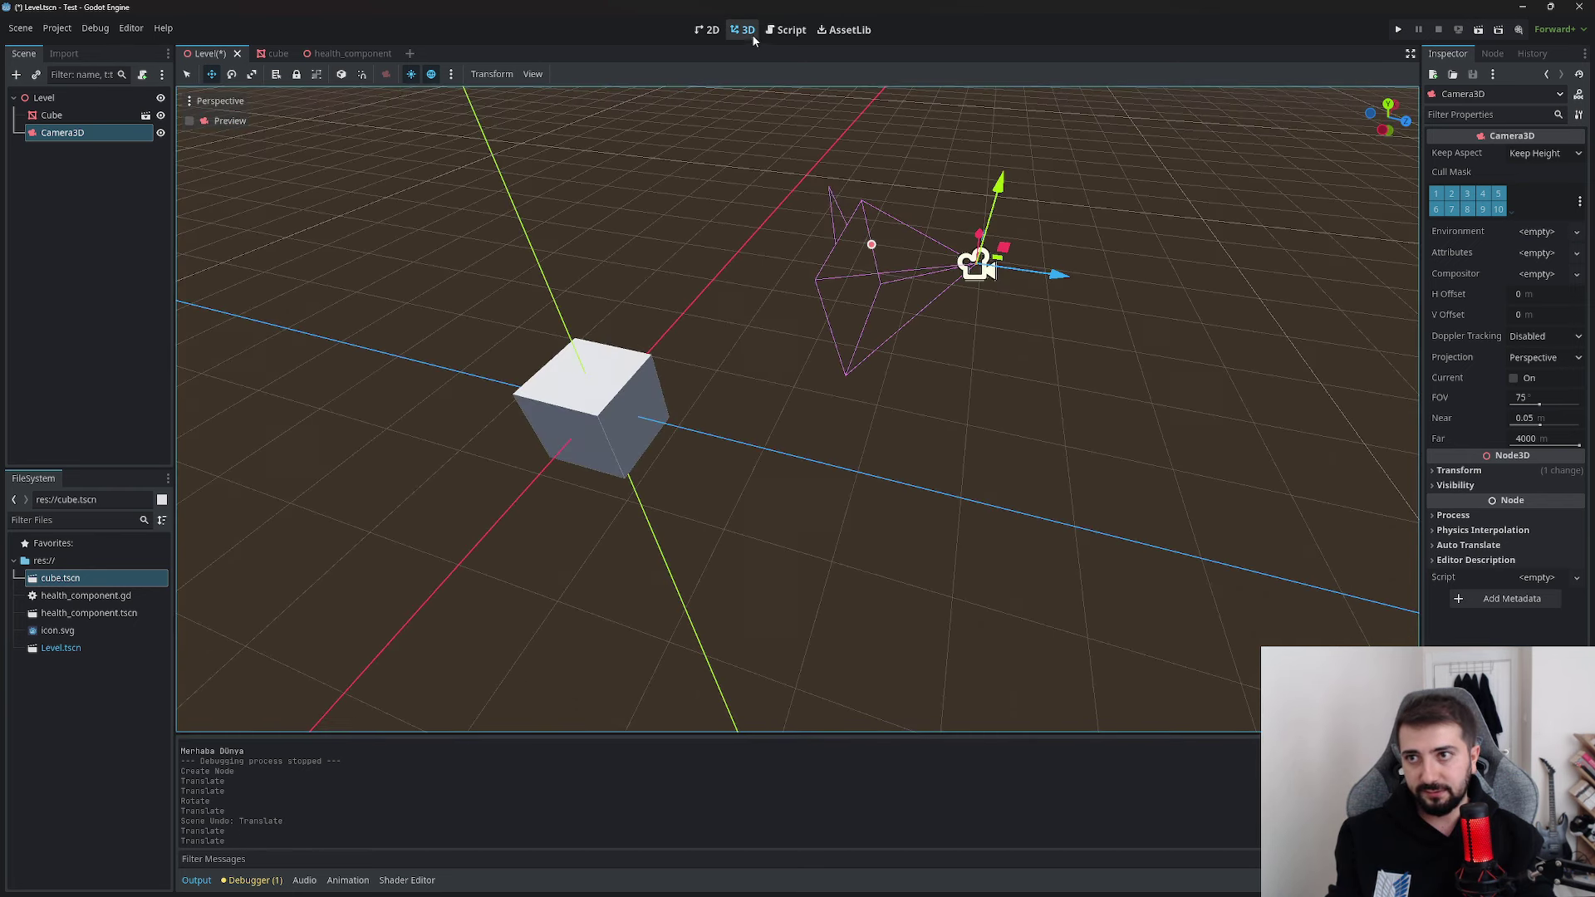
Try three- and two-viewport layouts, ending back on a single viewport
left_click(494, 79)
mouse_move(532, 75)
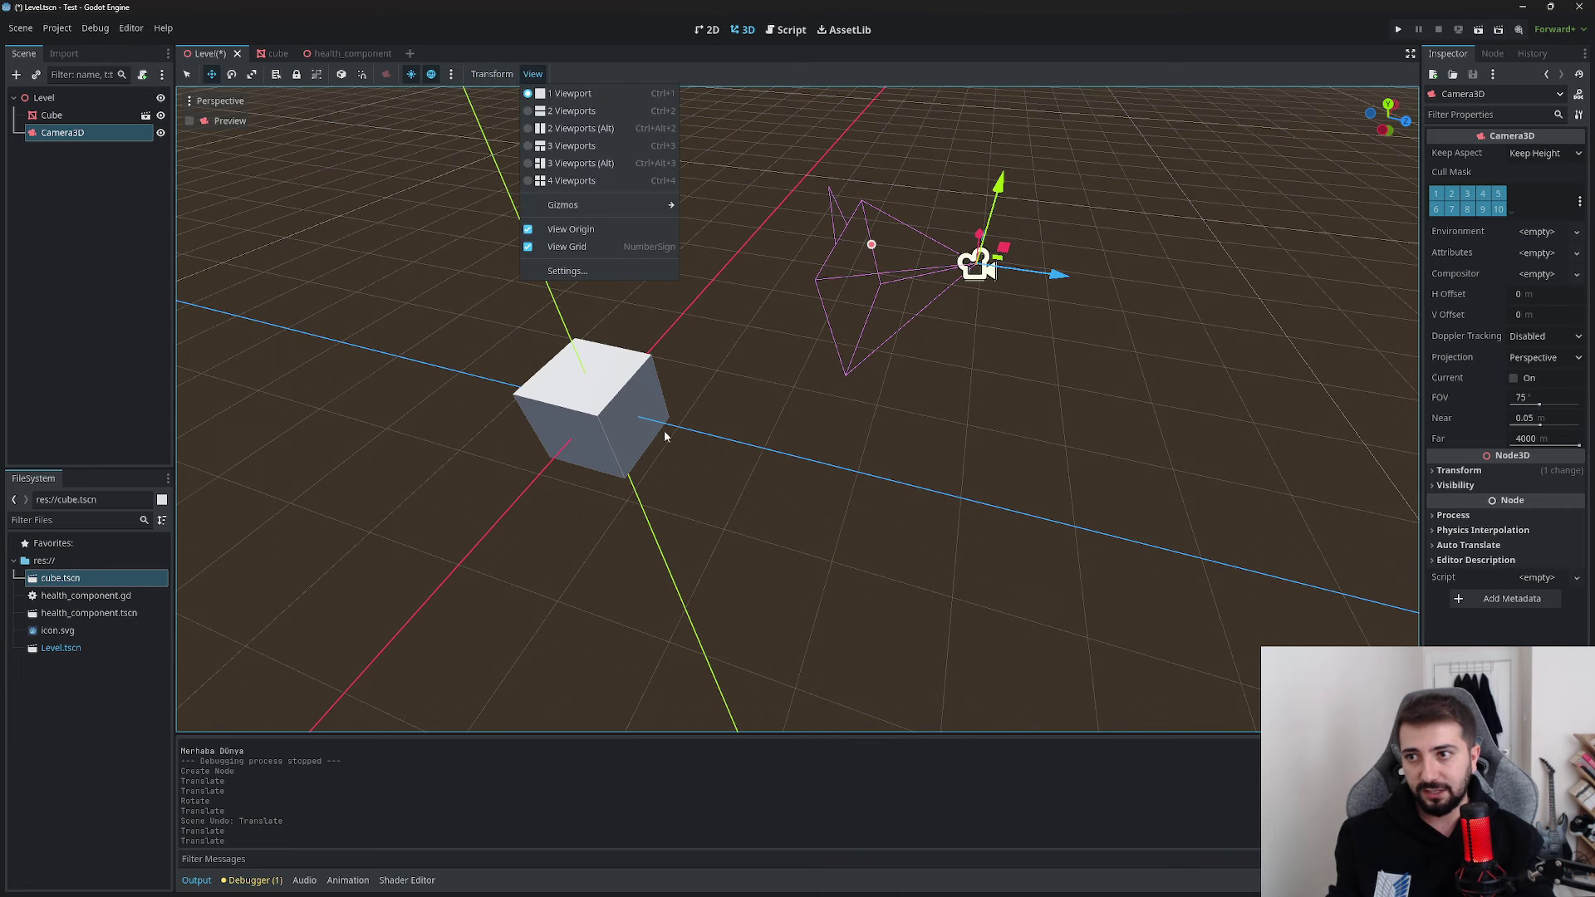
left_click(571, 145)
left_click(580, 127)
left_click(570, 93)
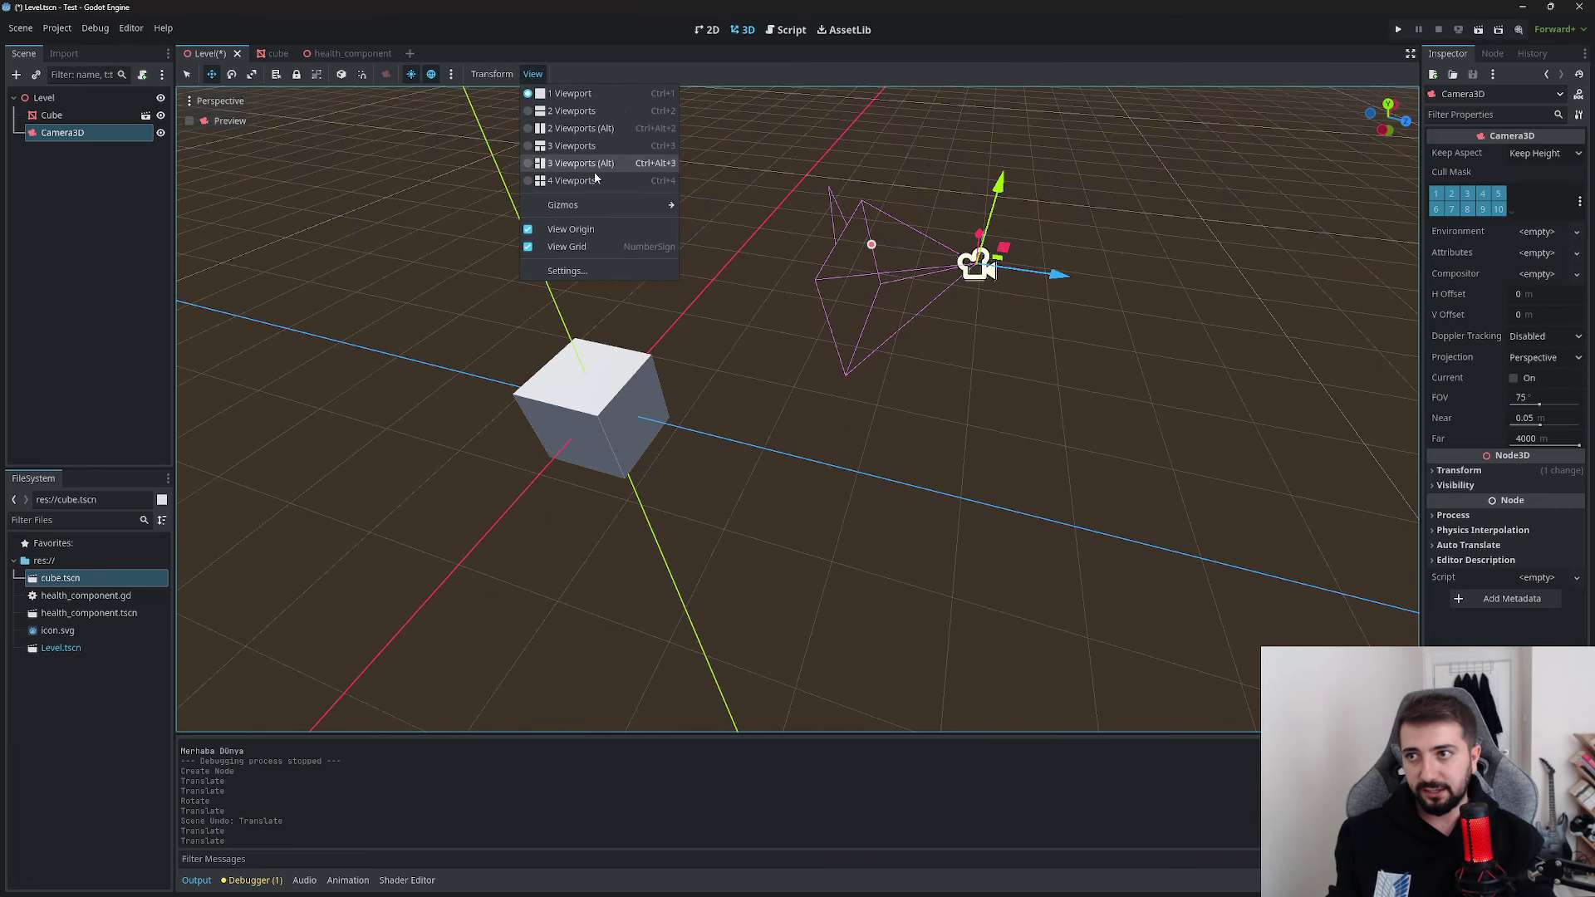
left_click(755, 423)
Run the scene to view the cube through the camera, close the game, and deselect the camera
left_click(1398, 29)
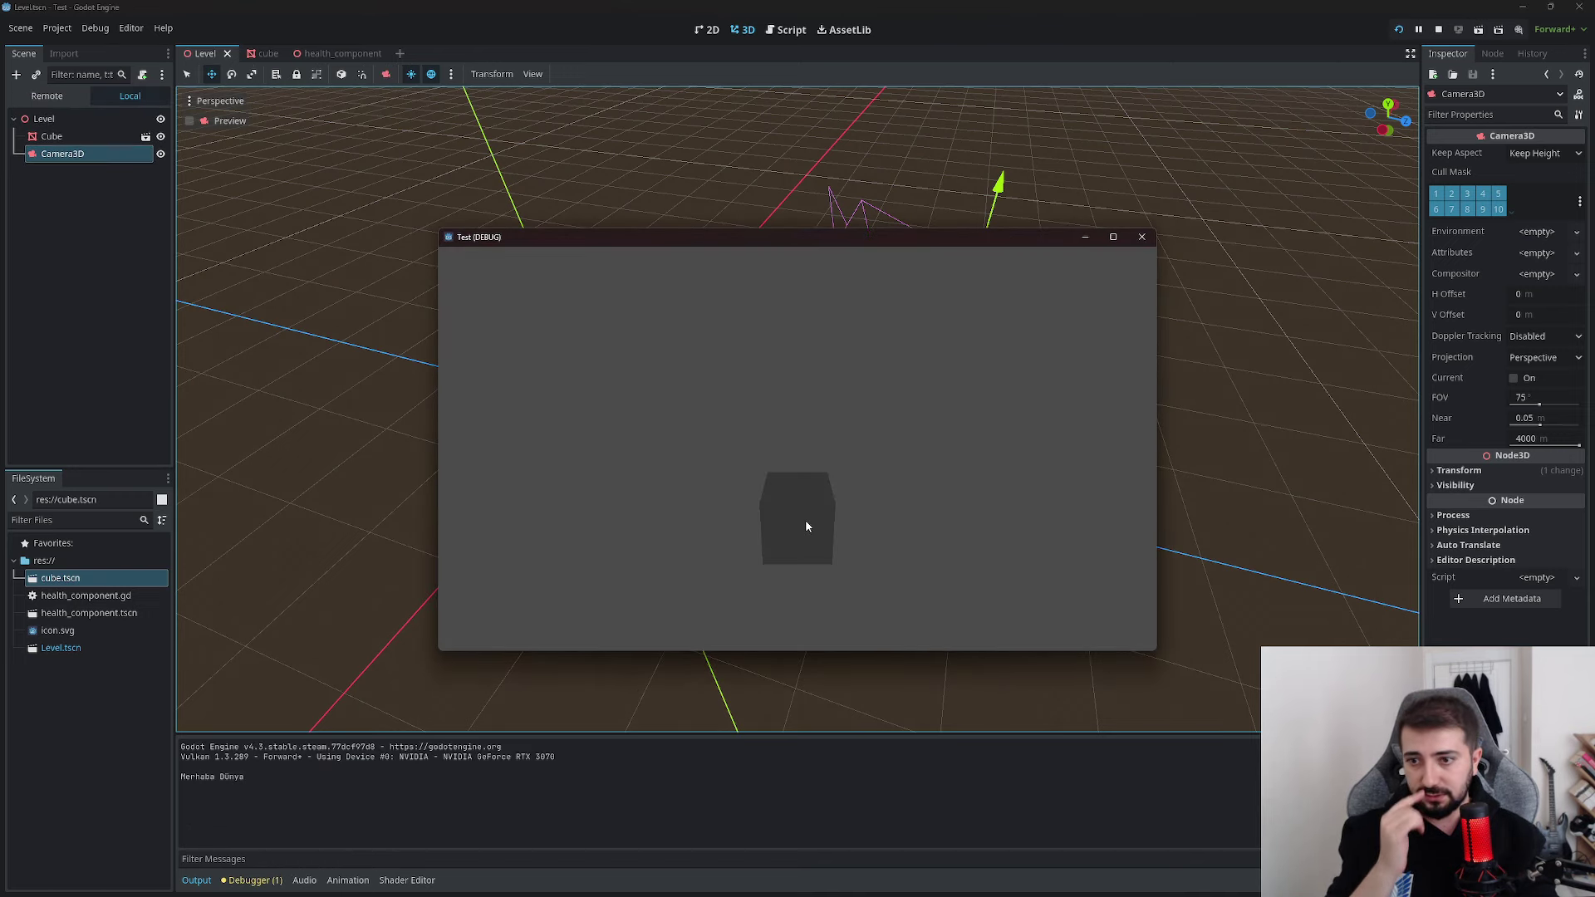
left_click(1142, 238)
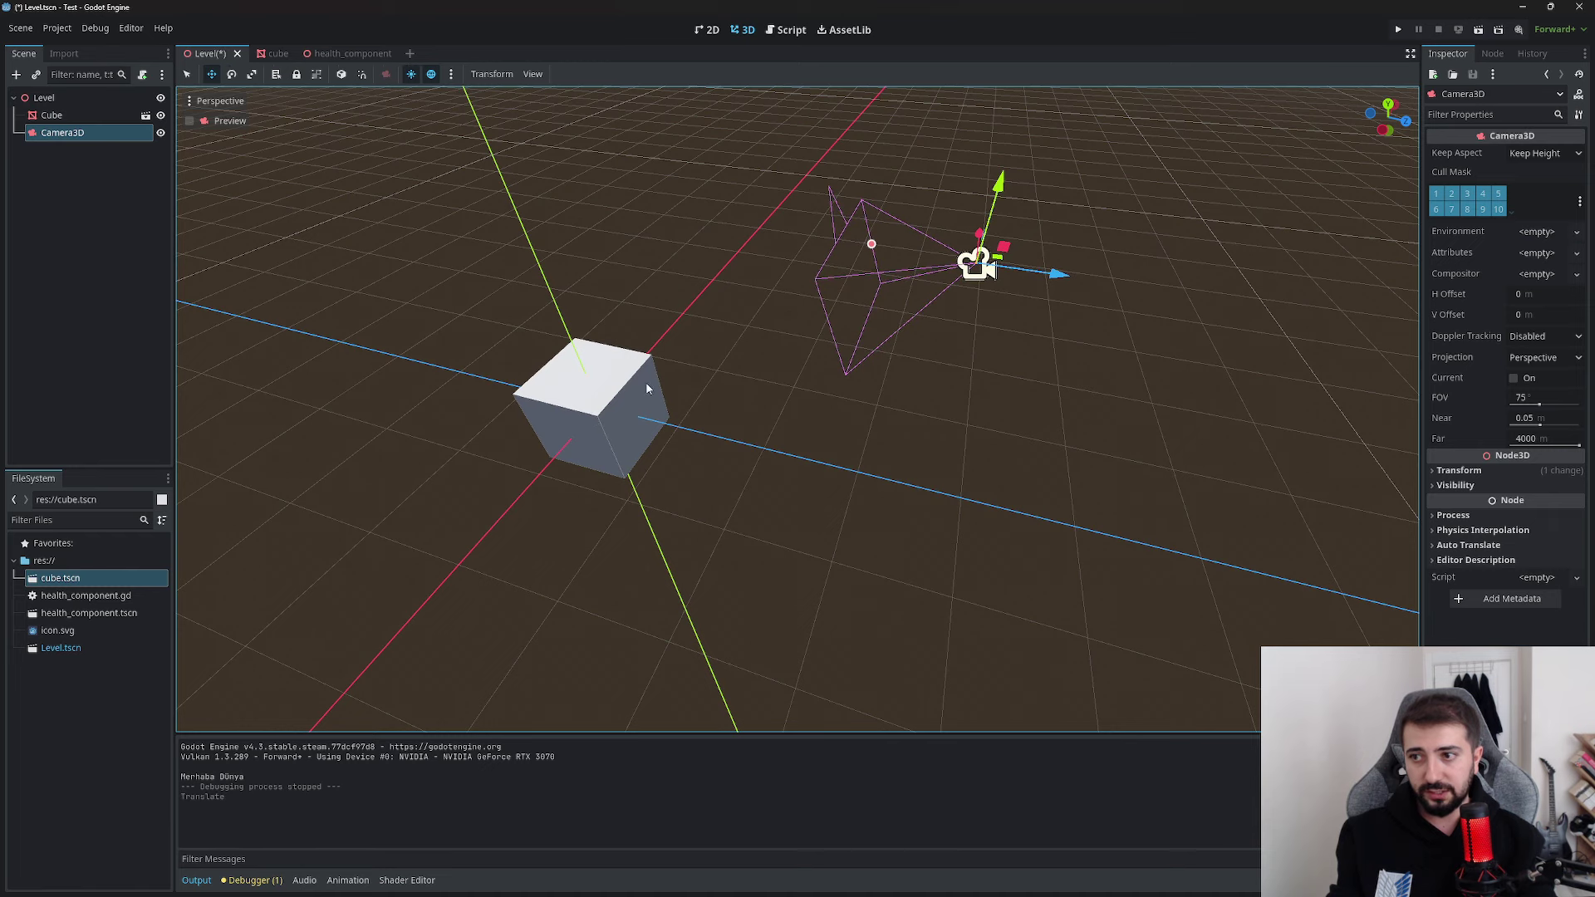
scroll(845, 514, "up", 1)
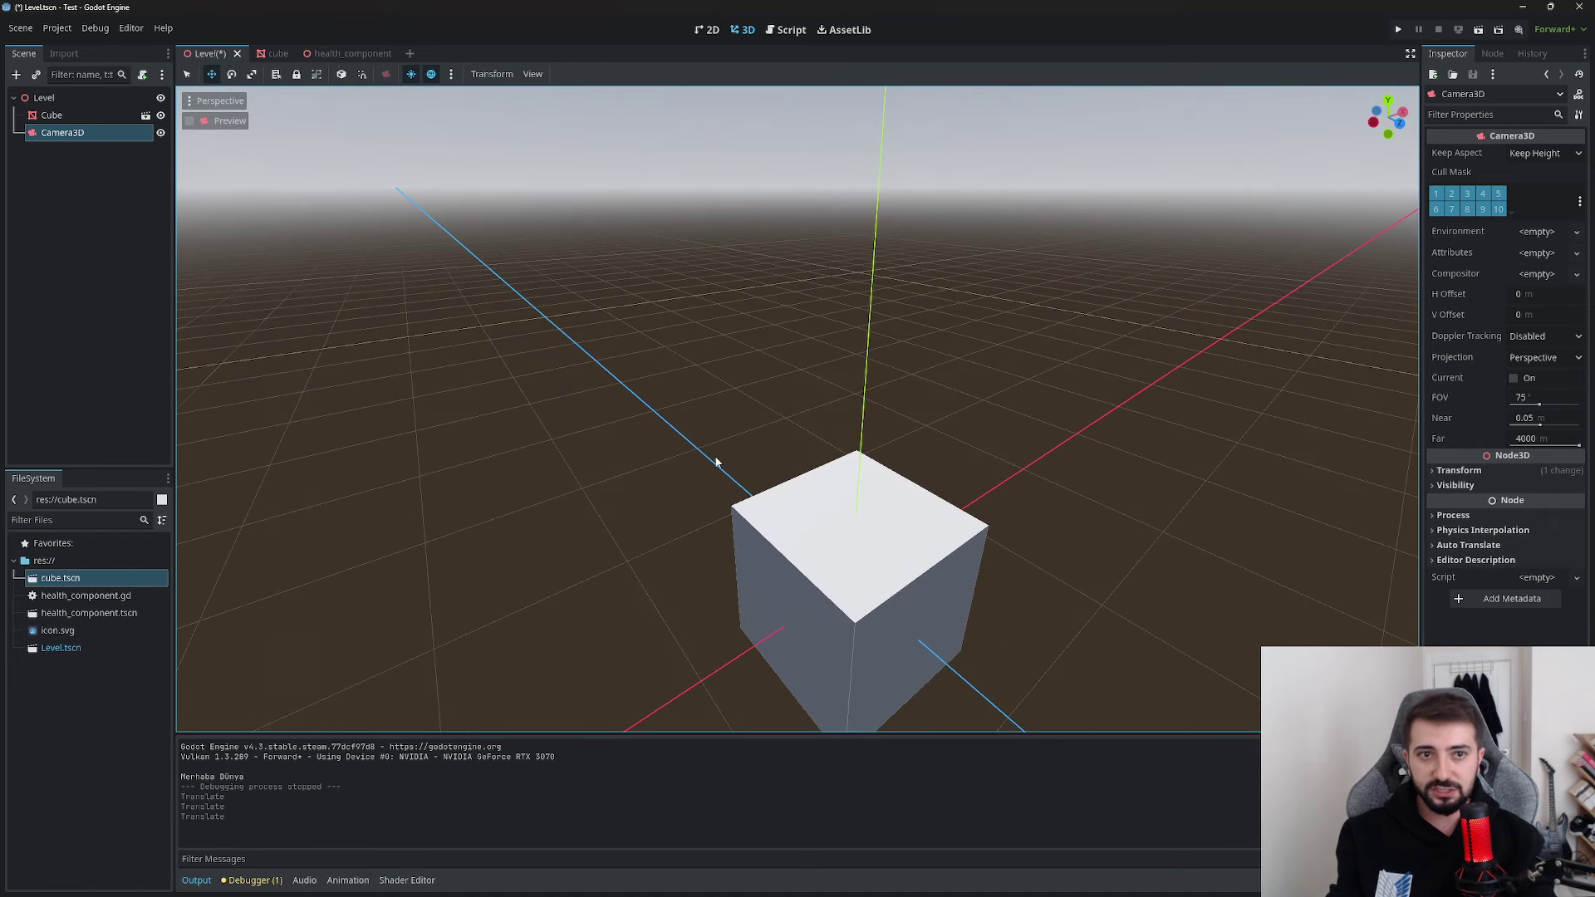
left_click(137, 258)
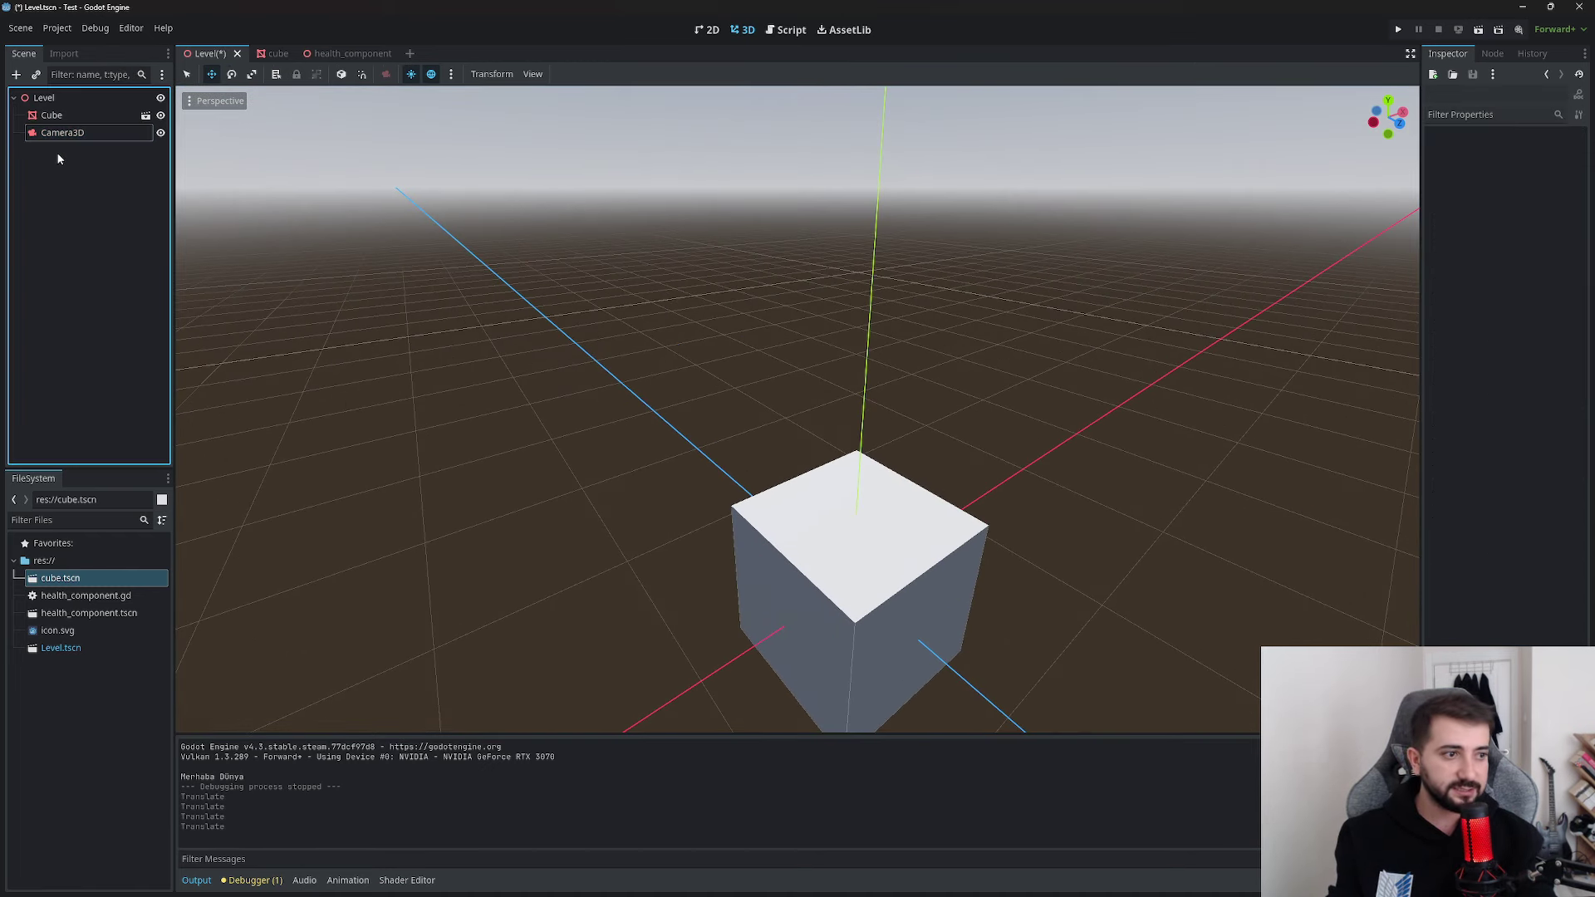
scroll(745, 317, "down", 2)
middle_click_drag(714, 332, 746, 317)
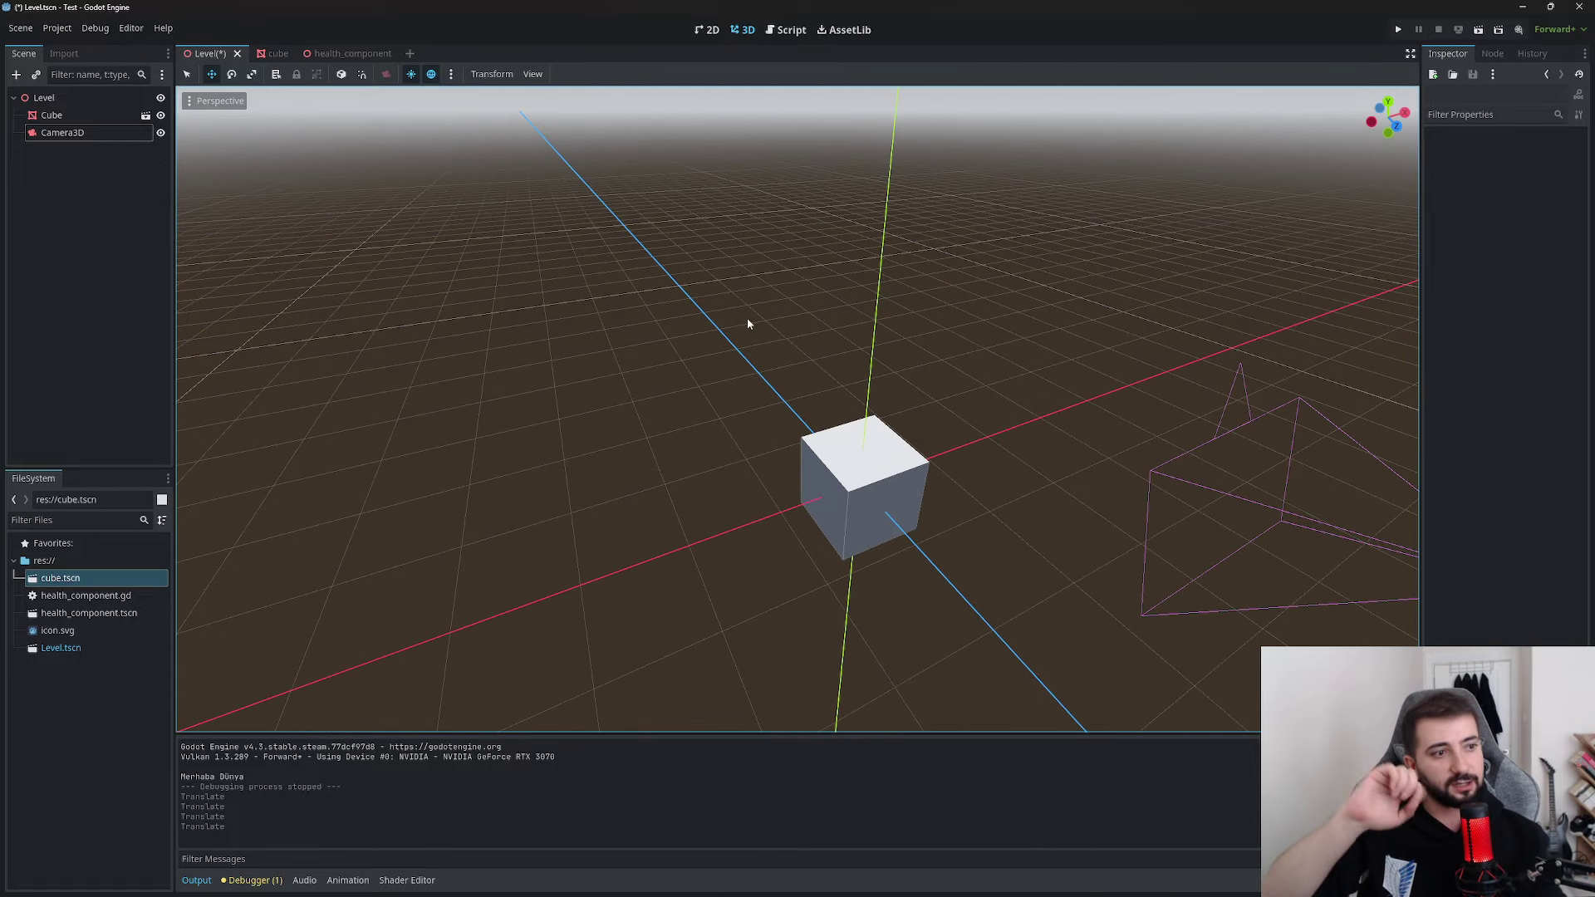
Cancel the Create New Node window and toggle the Camera3D preview on and off
left_click(17, 78)
key("BackSpace")
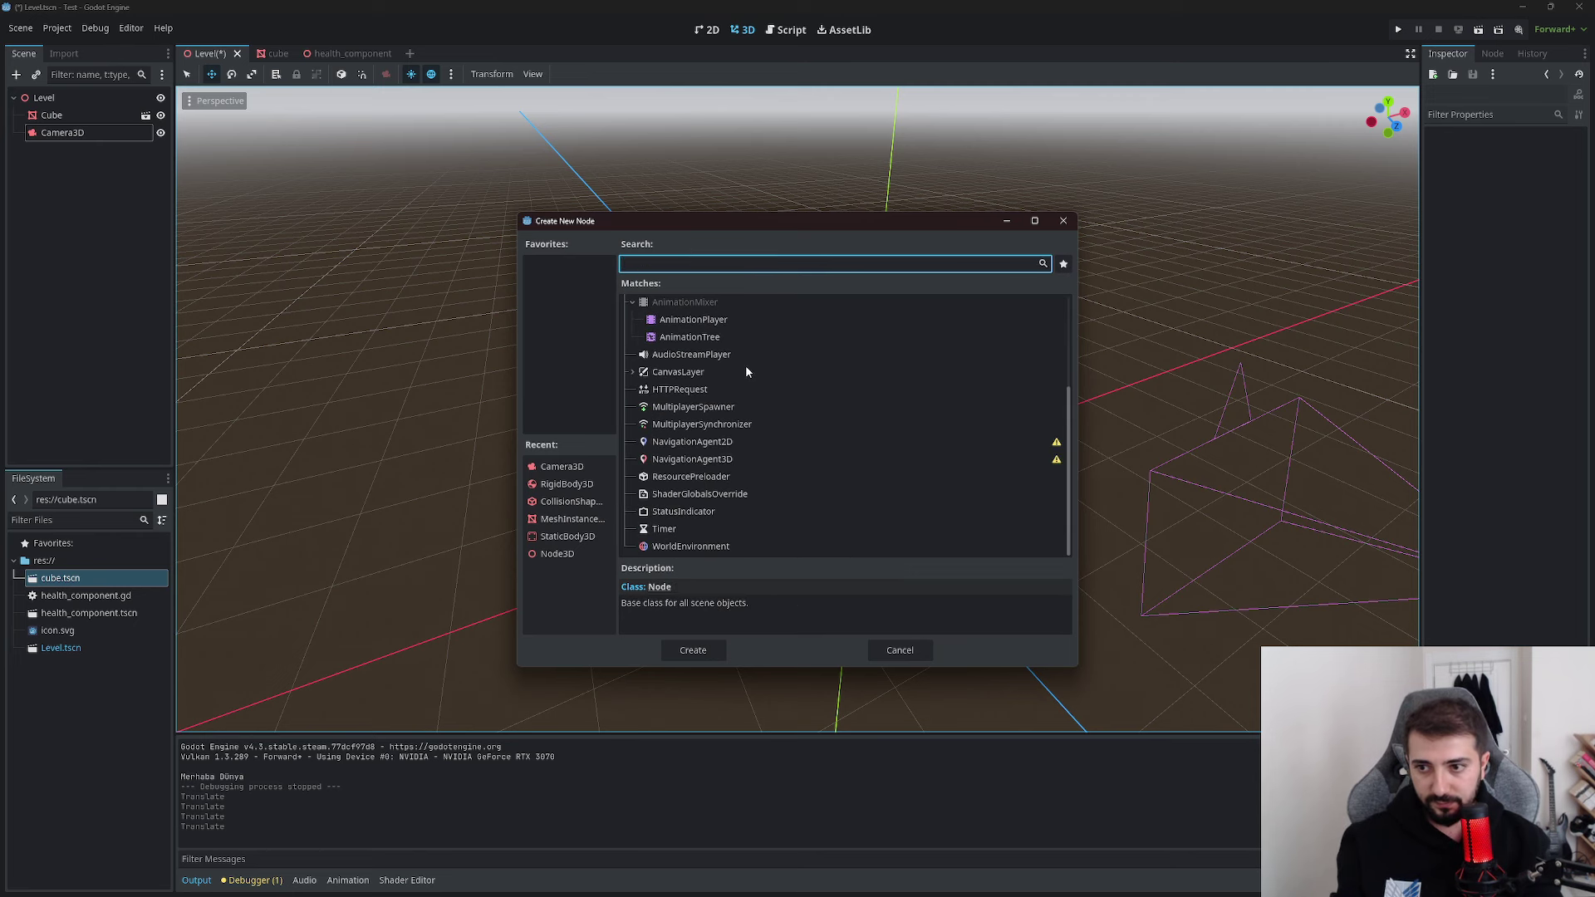
left_click(695, 555)
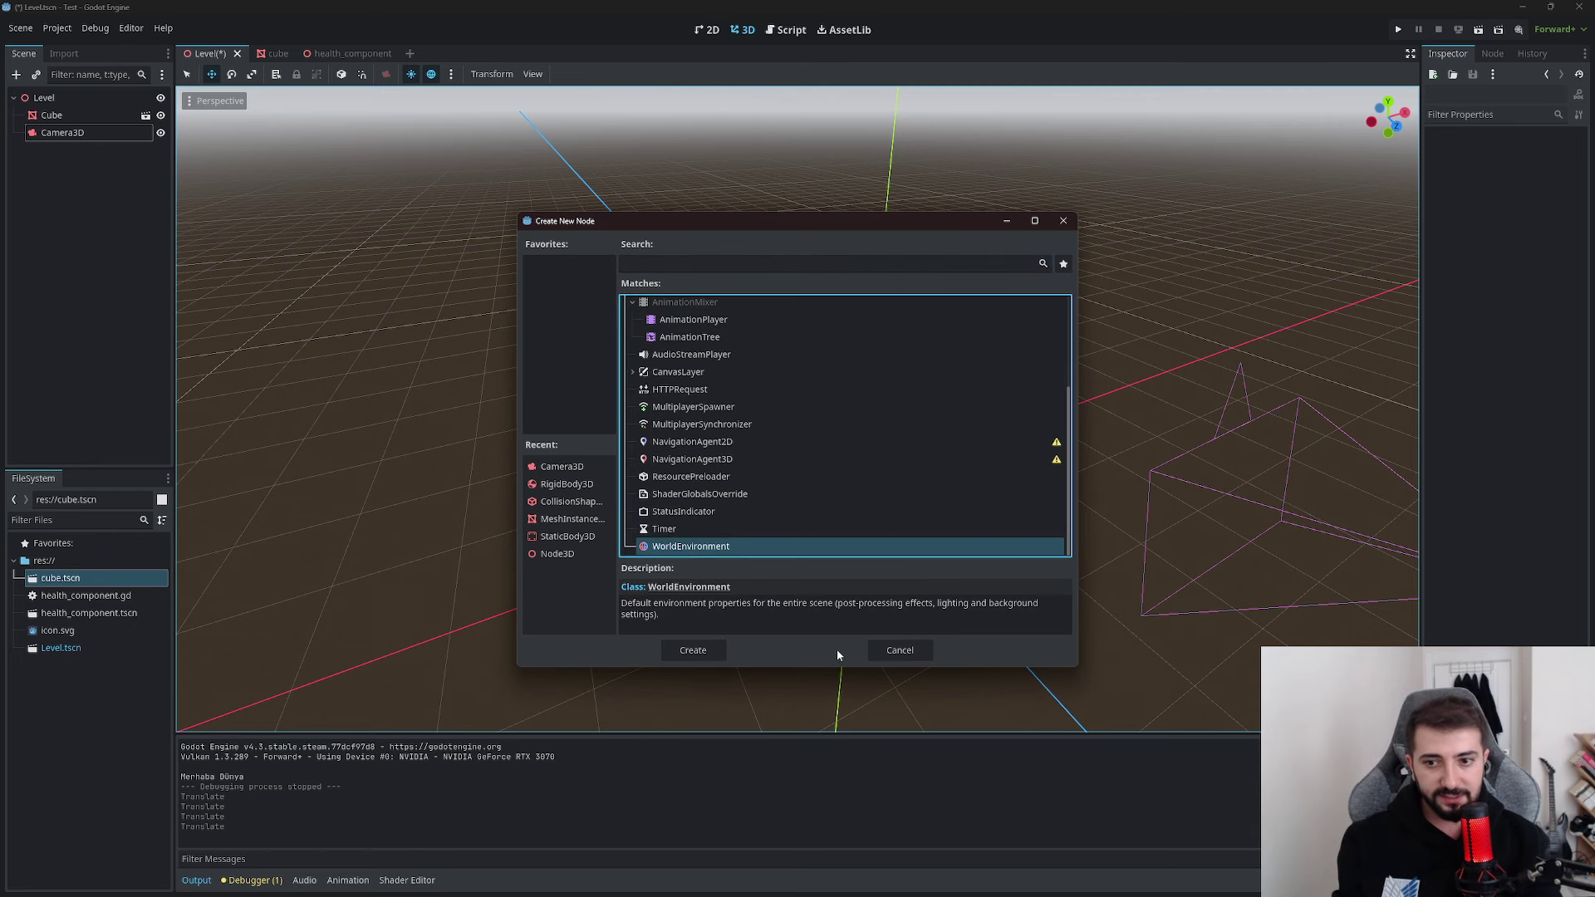
left_click(900, 650)
middle_click_drag(955, 540, 1125, 313)
left_click(1130, 319)
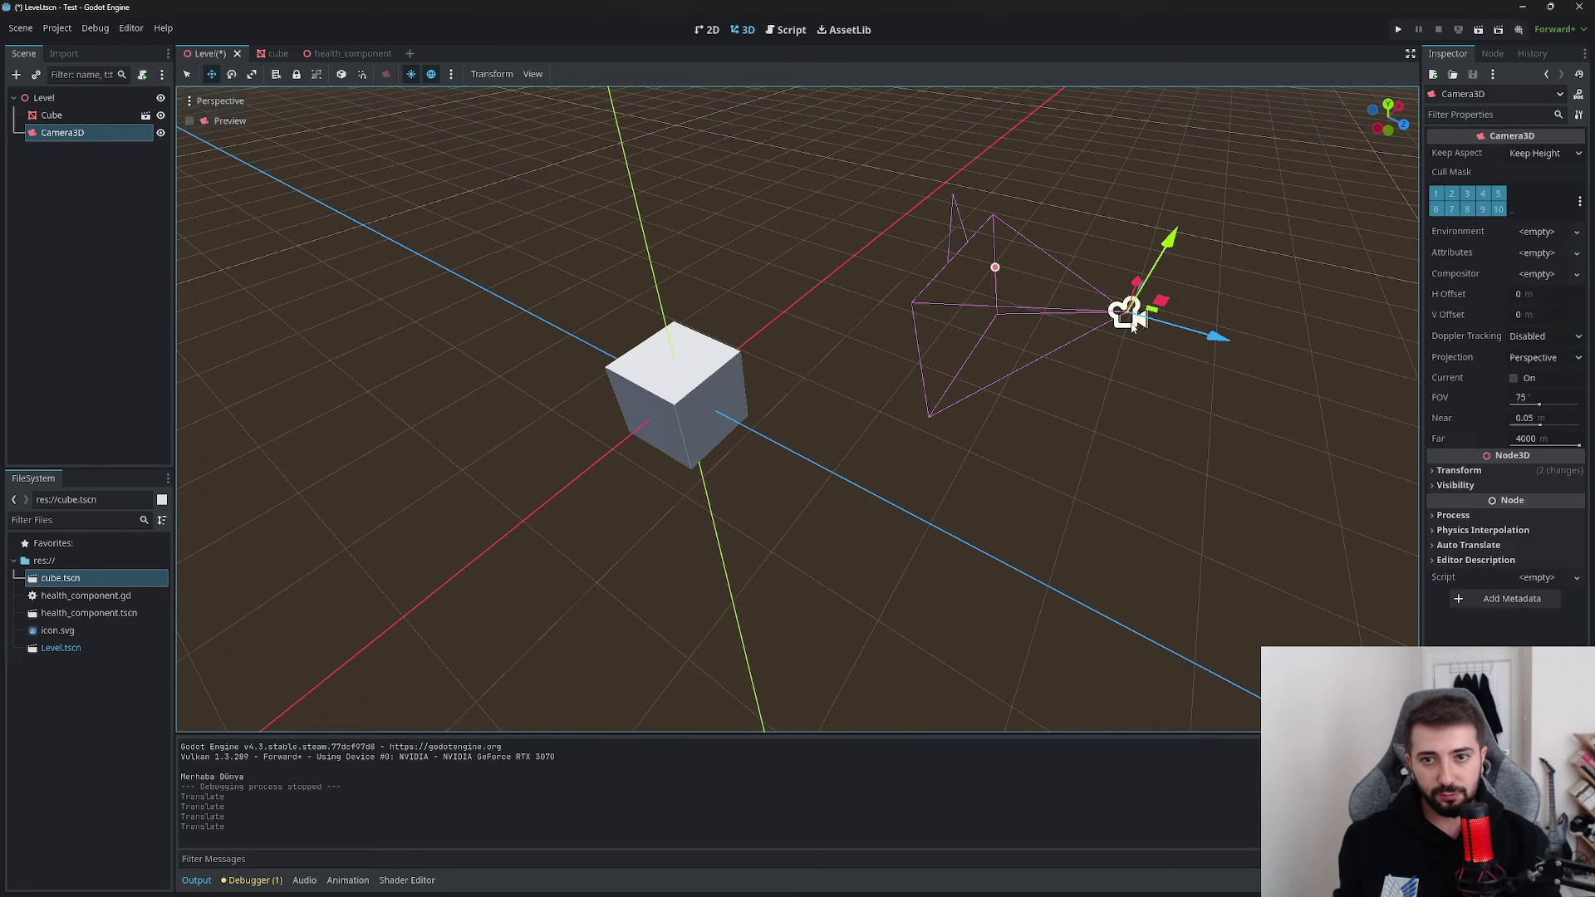
left_click(190, 122)
left_click(191, 121)
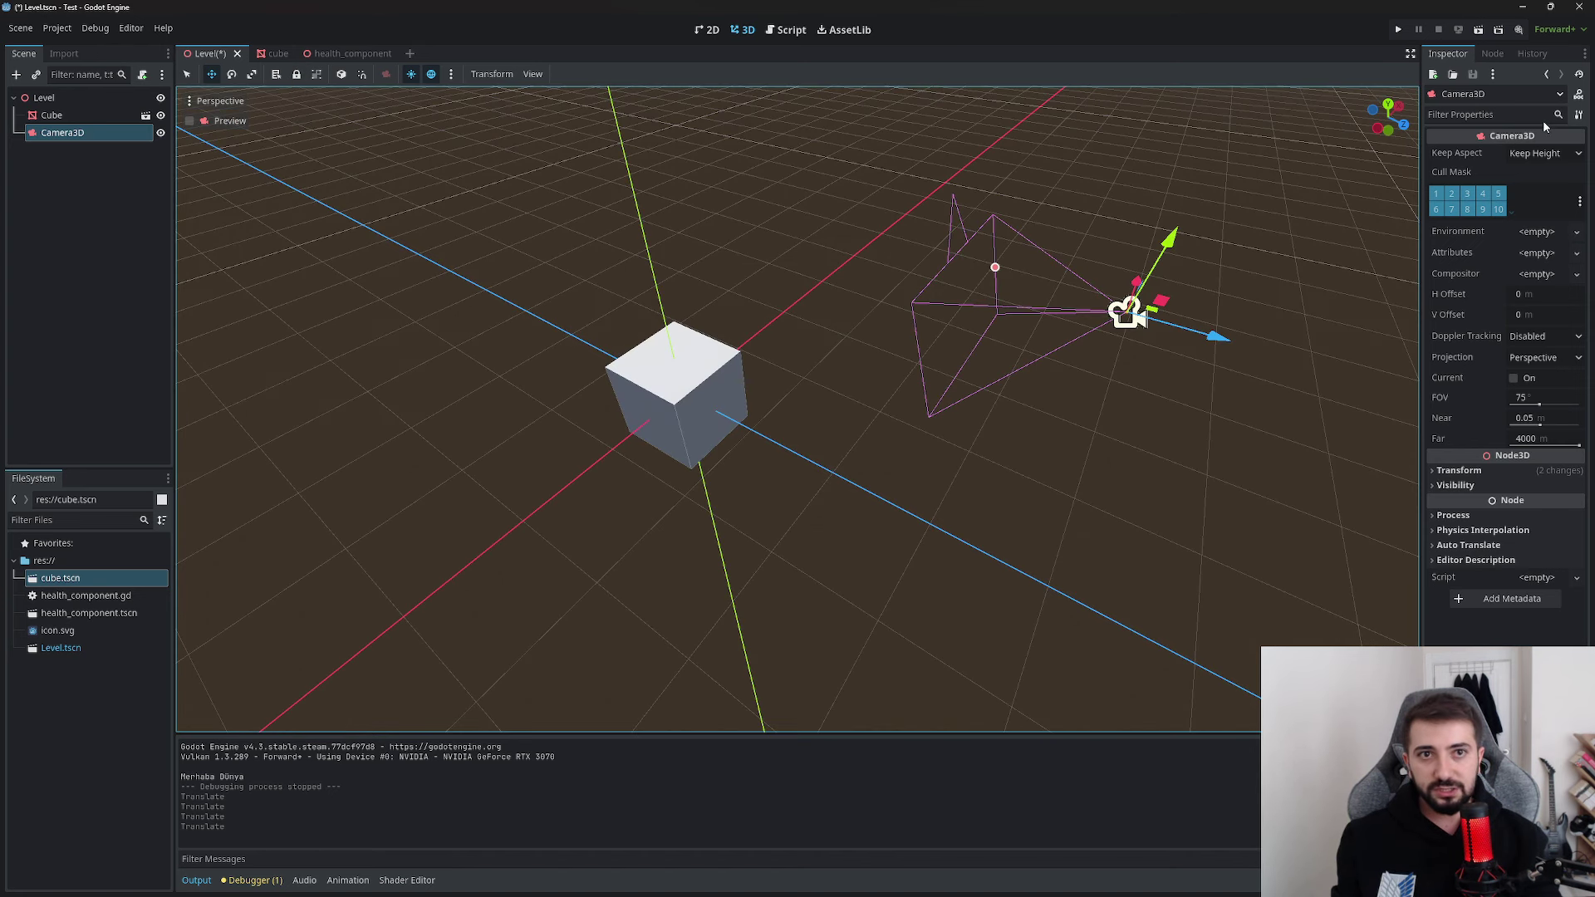
Inspect Cube's Skeleton and Sorting sections, then show its signals list
left_click(9, 114)
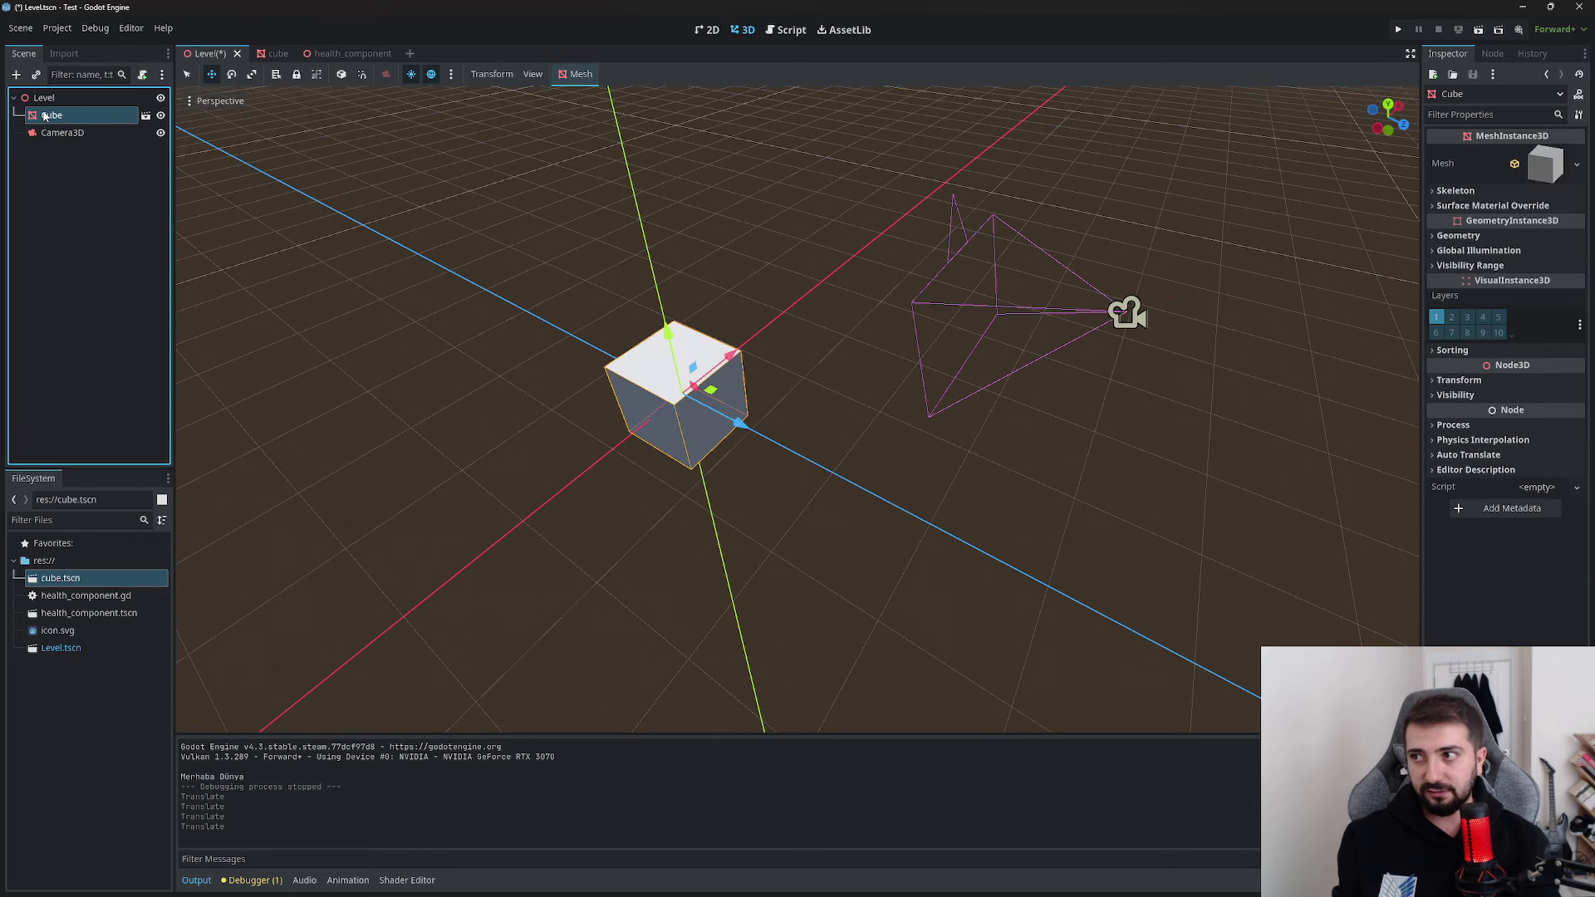
left_click(1454, 191)
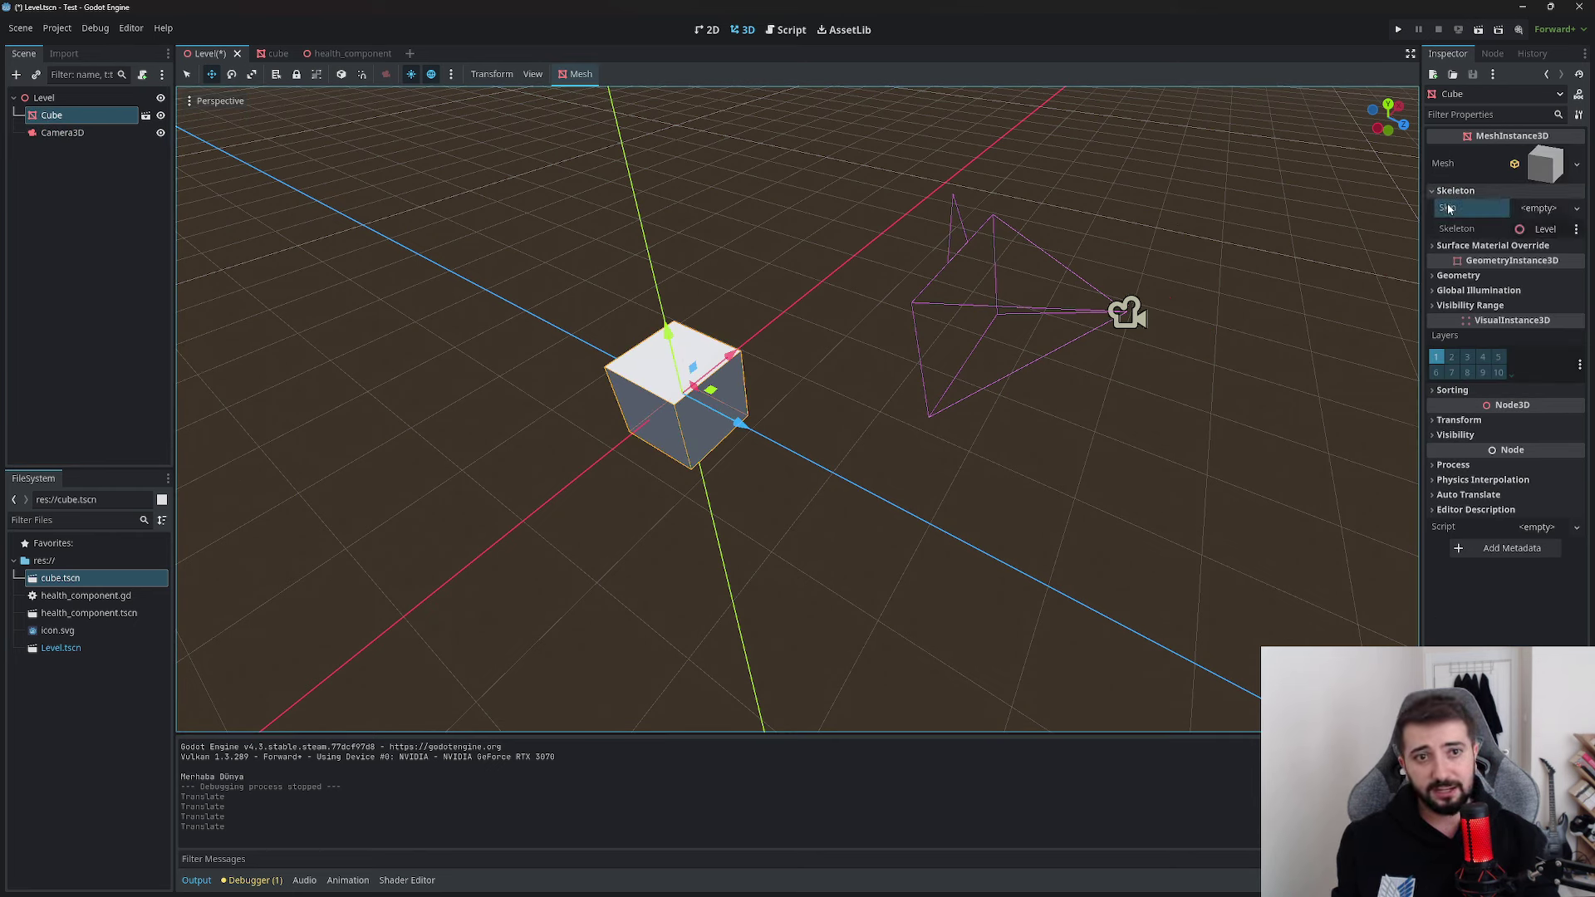
left_click(1444, 196)
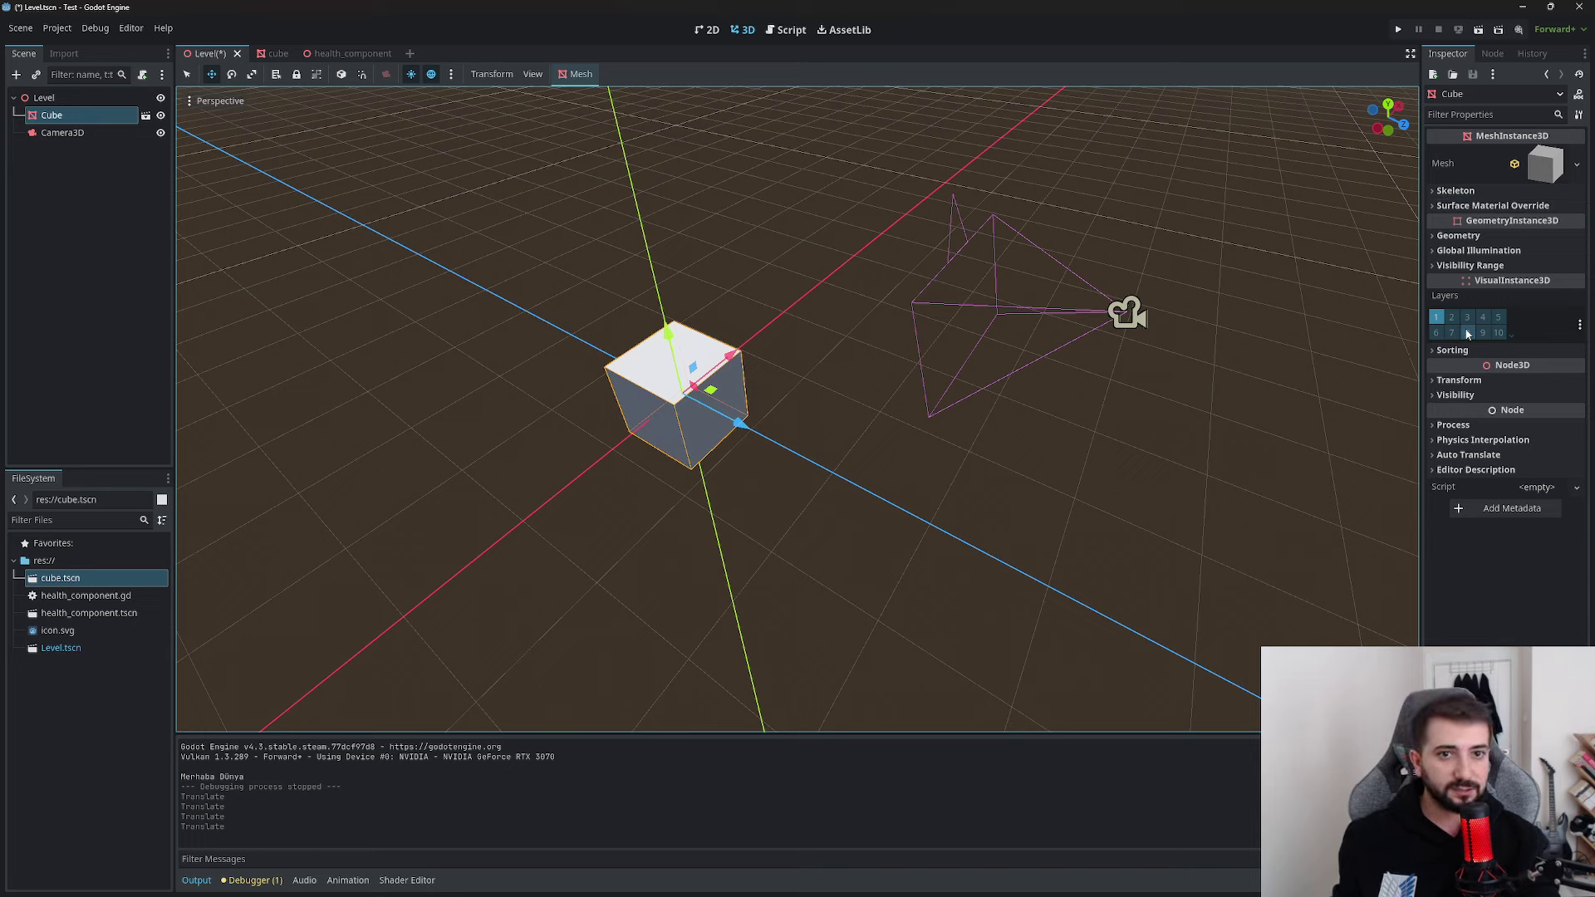
left_click(1449, 351)
left_click(1450, 351)
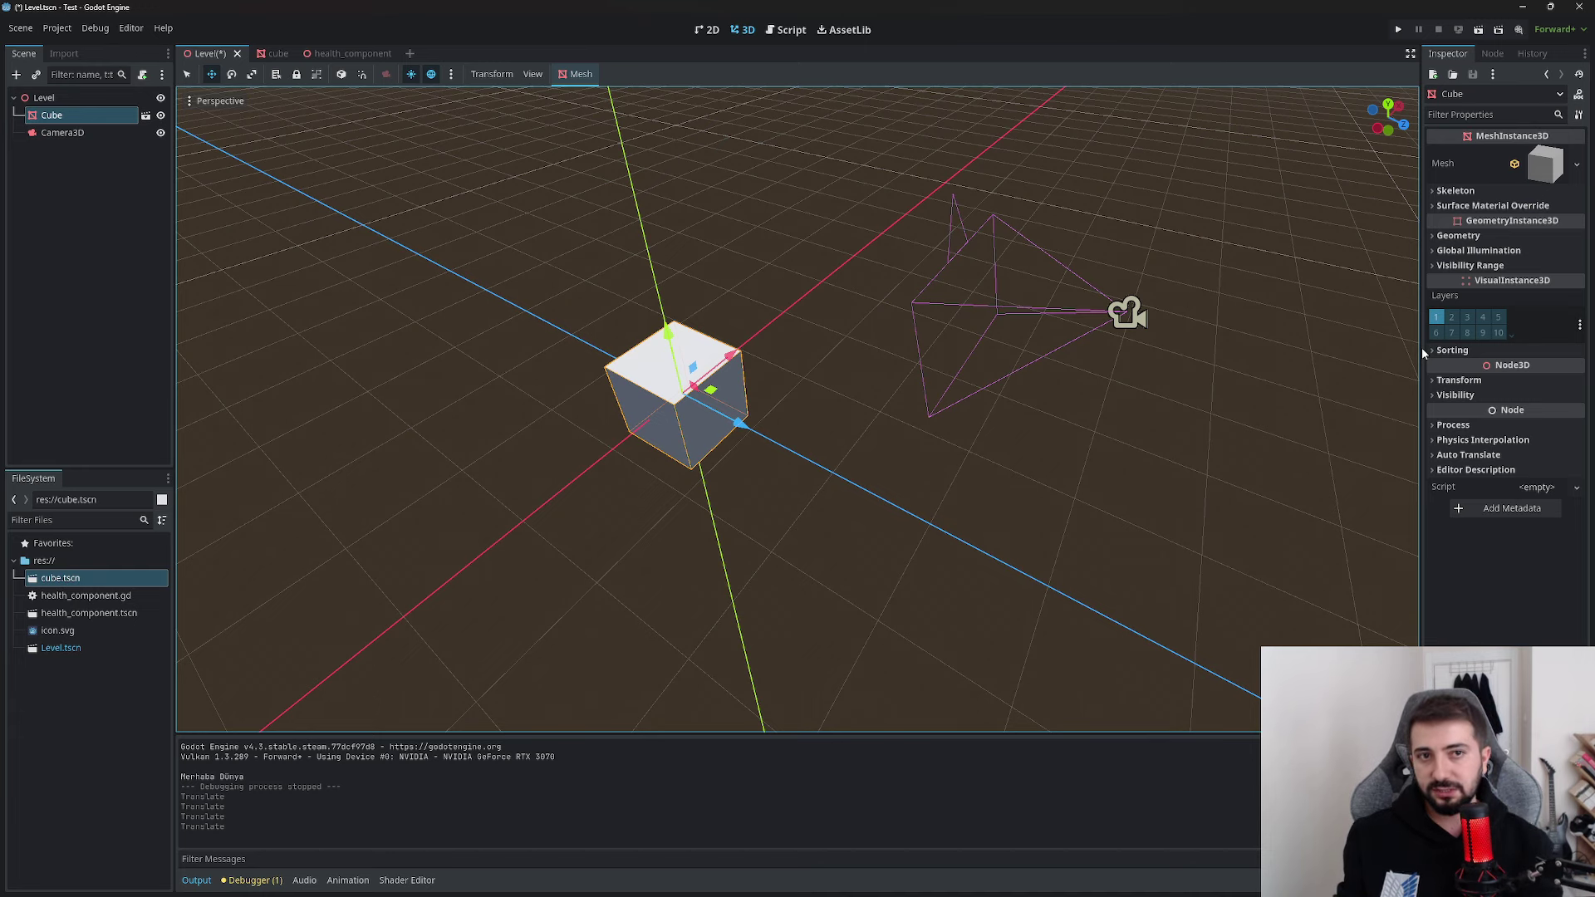
left_click(1492, 53)
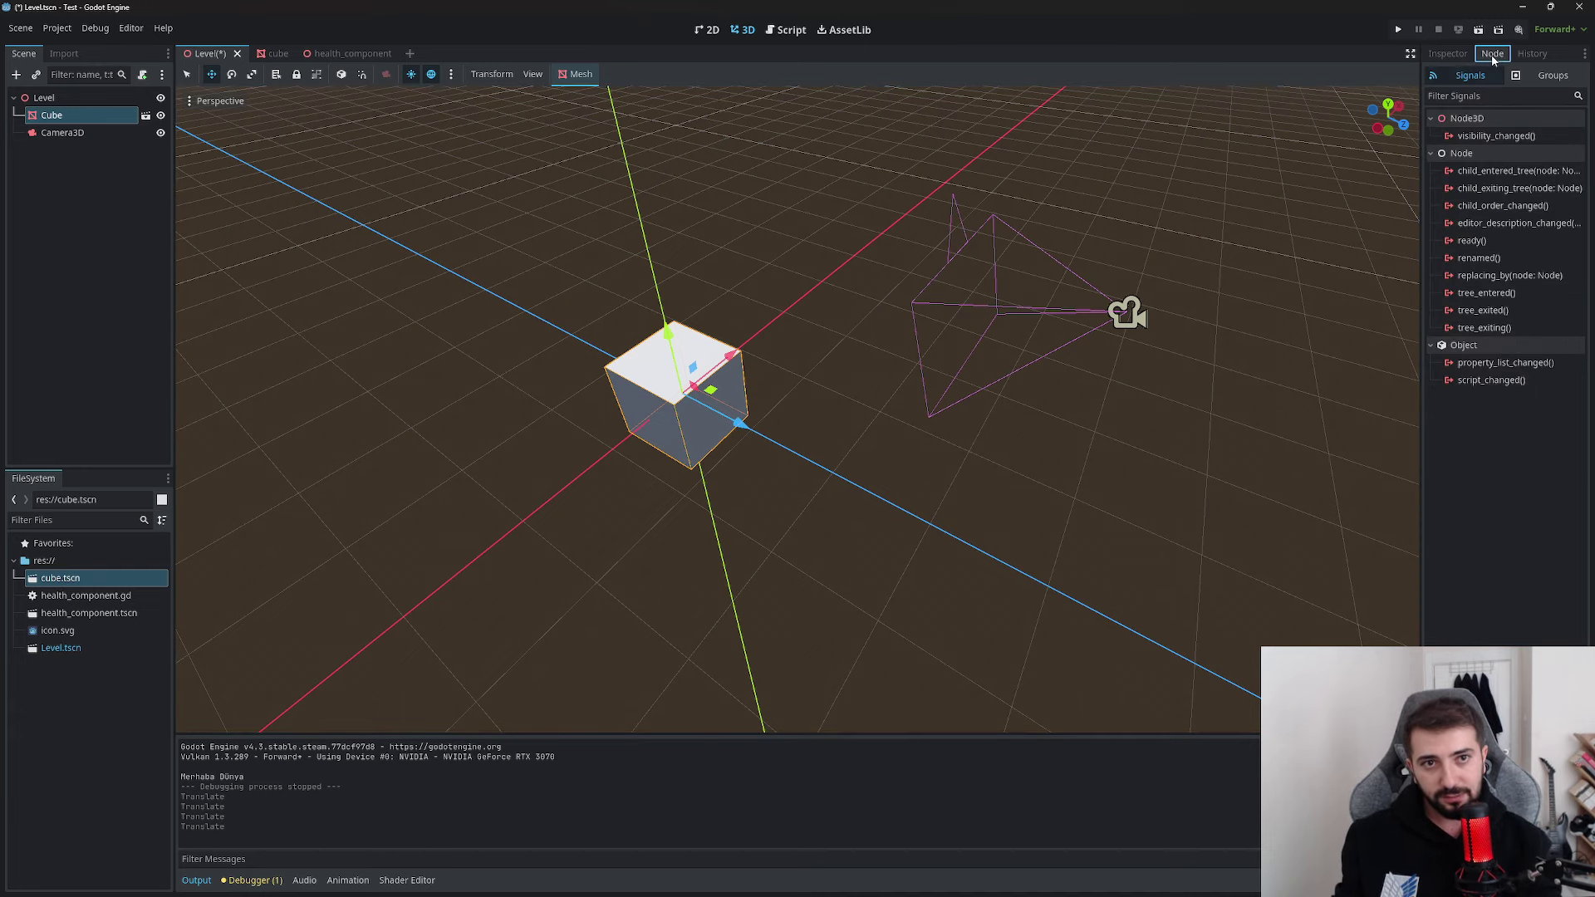
Return to Cube's properties, cycle through the scene tabs back to Level, and open the script editor
left_click(1448, 53)
left_click(337, 54)
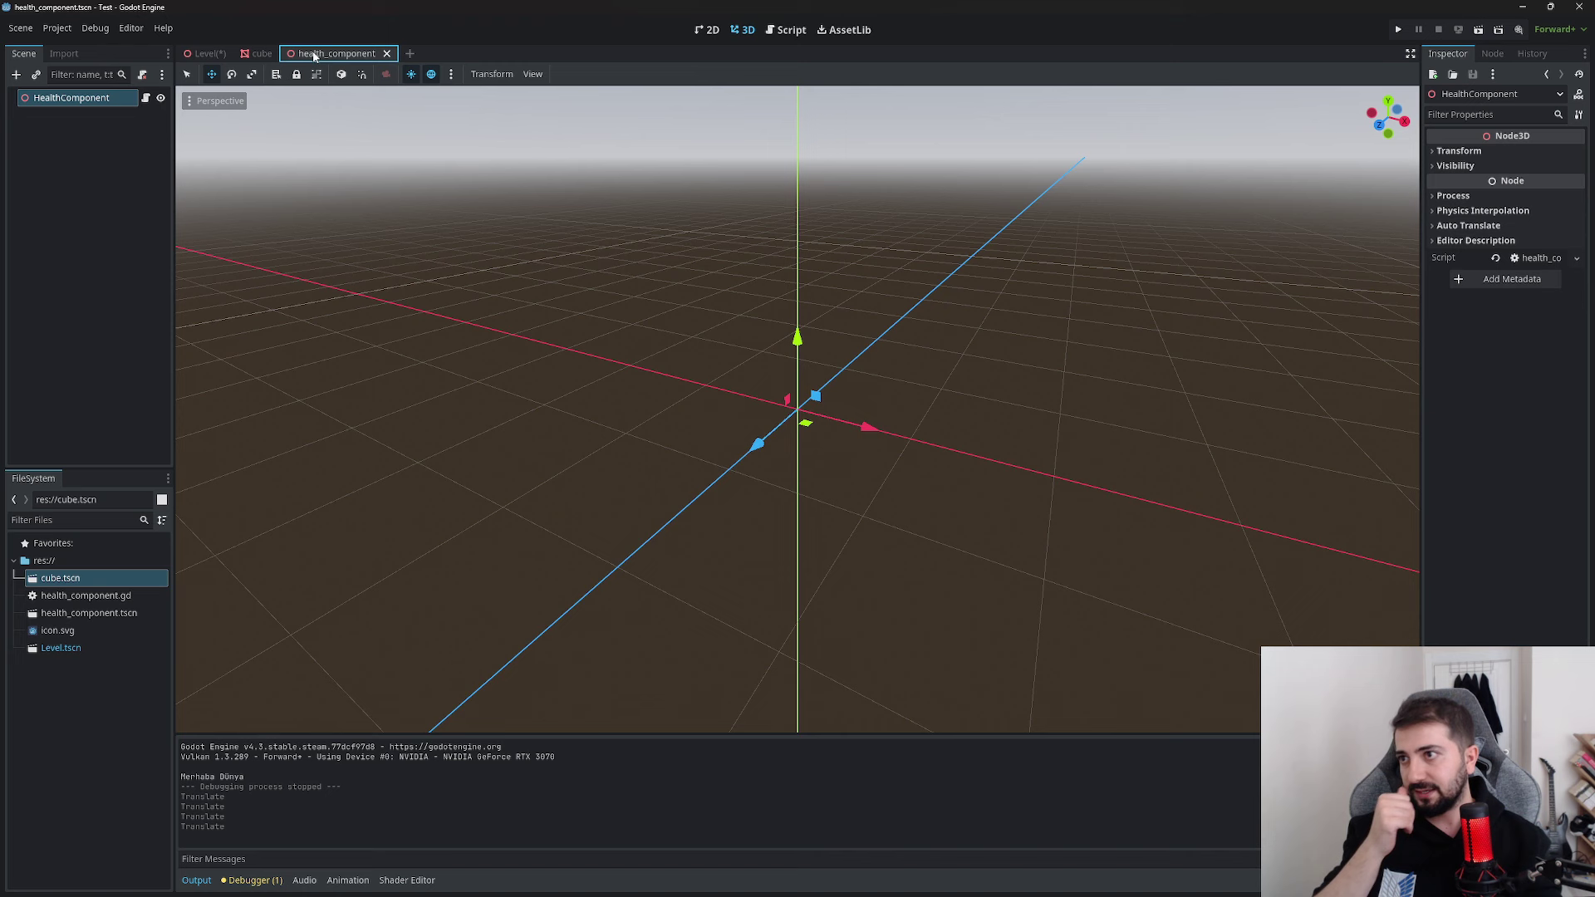
left_click(251, 53)
left_click(206, 53)
left_click(792, 29)
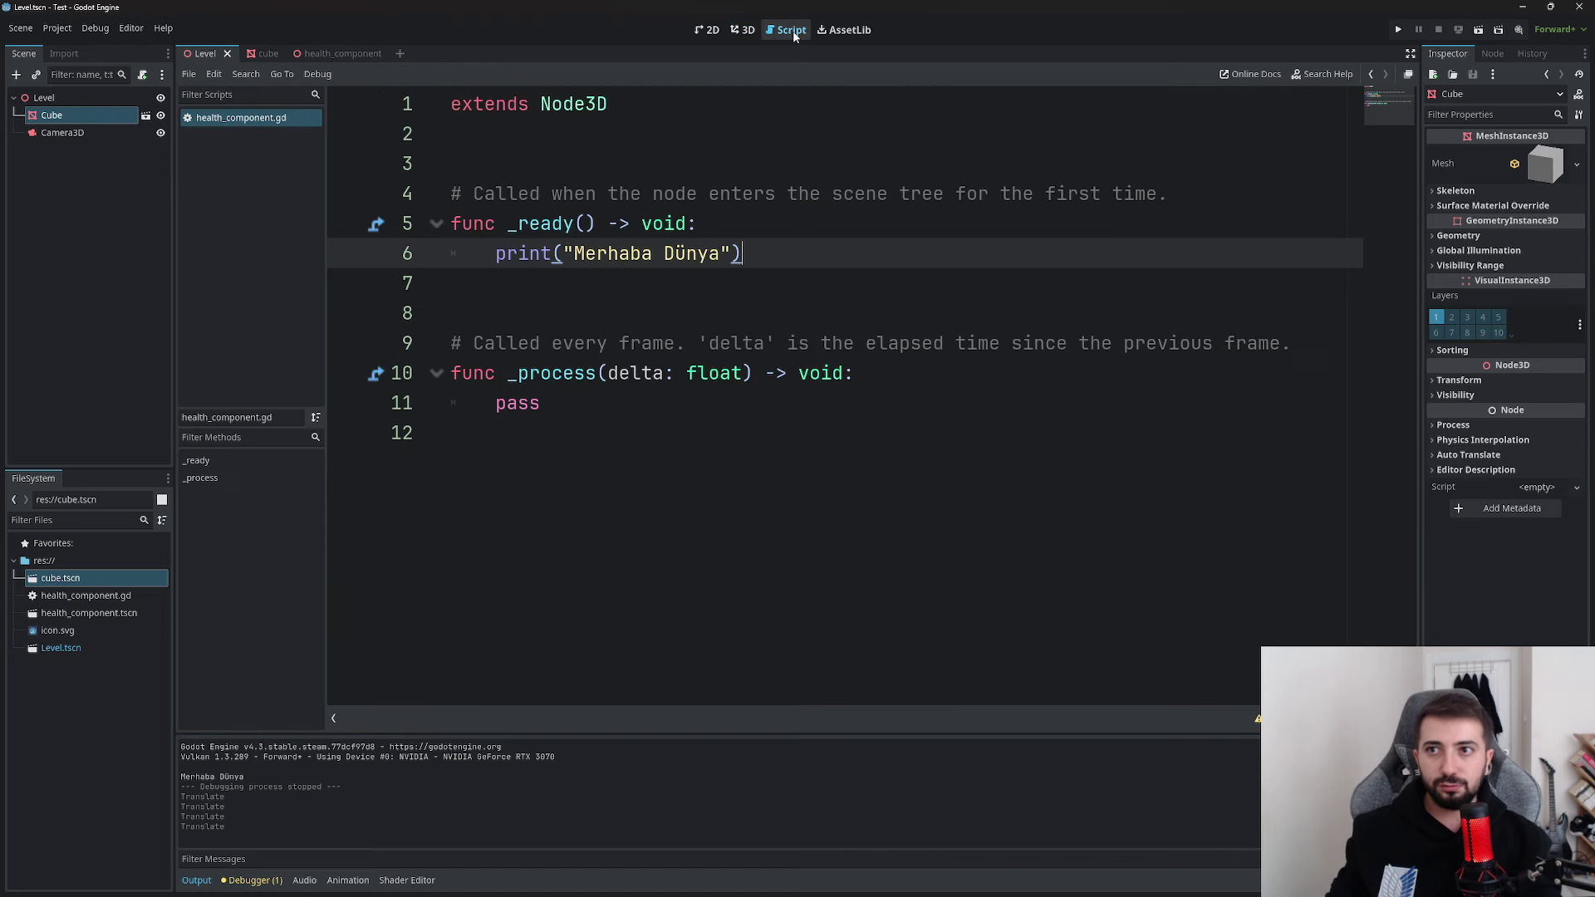
left_click(532, 558)
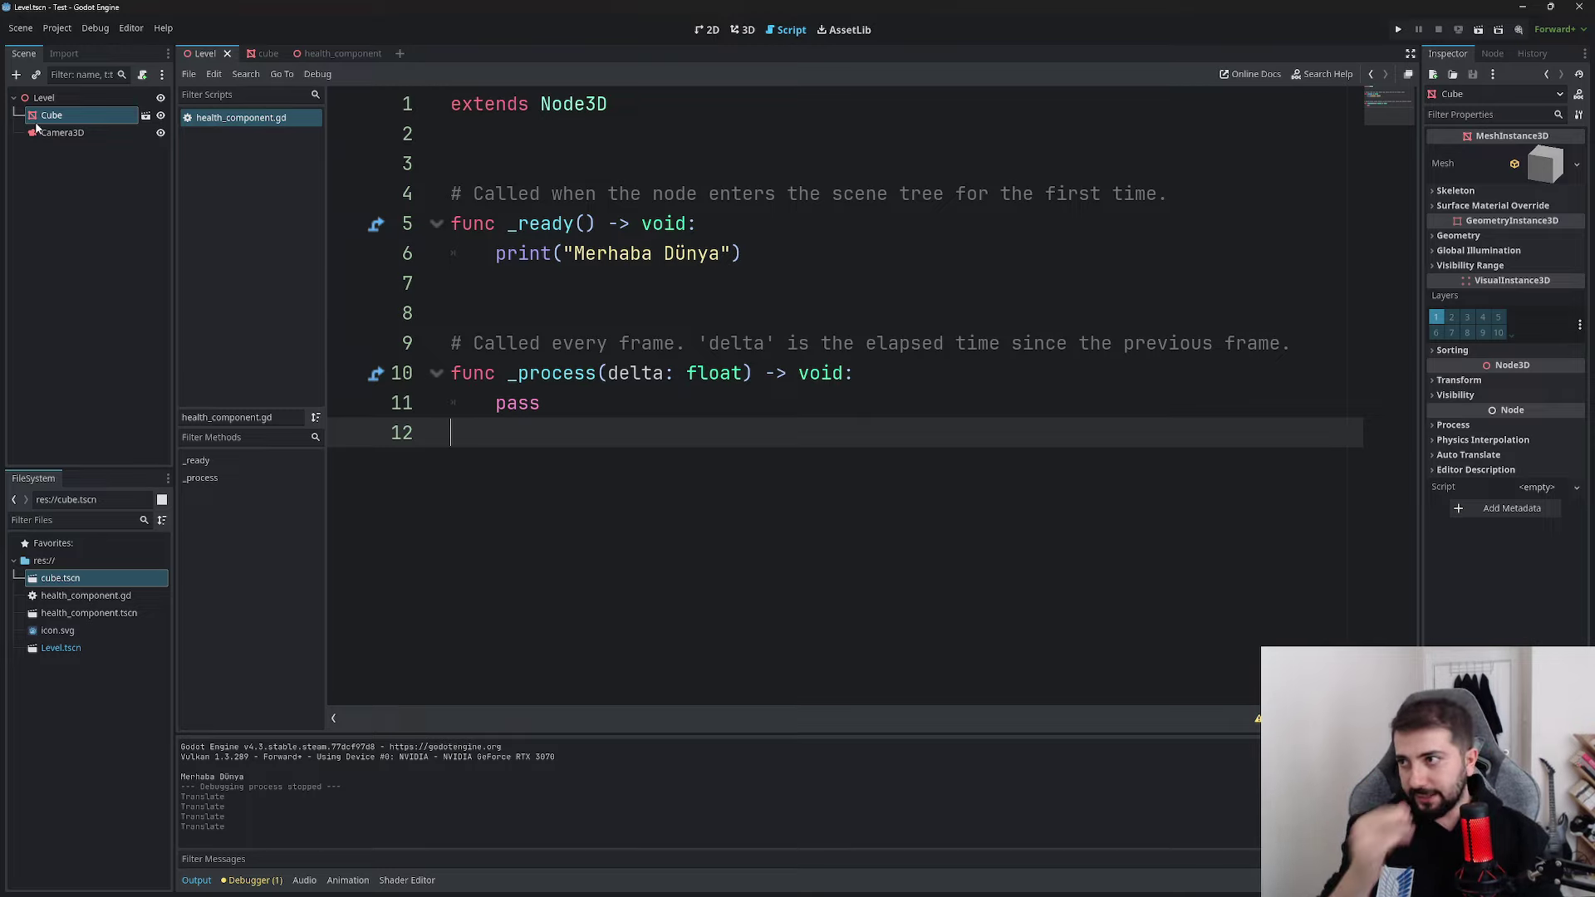
left_click(74, 134)
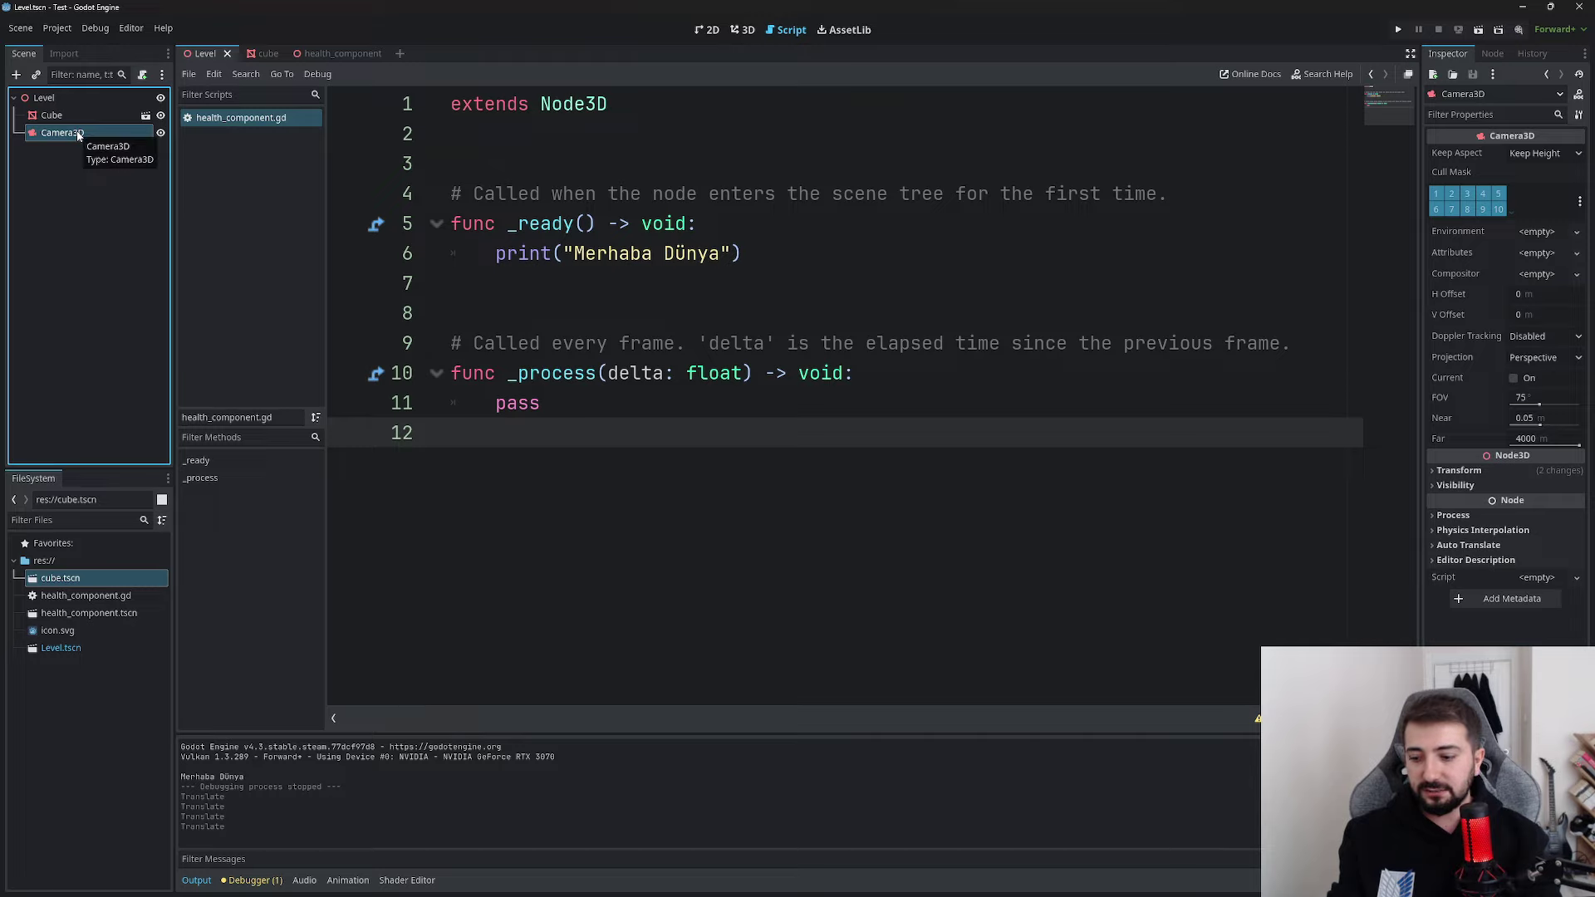
left_click(77, 135, "ctrl")
left_click_drag(93, 133, 499, 164, "ctrl")
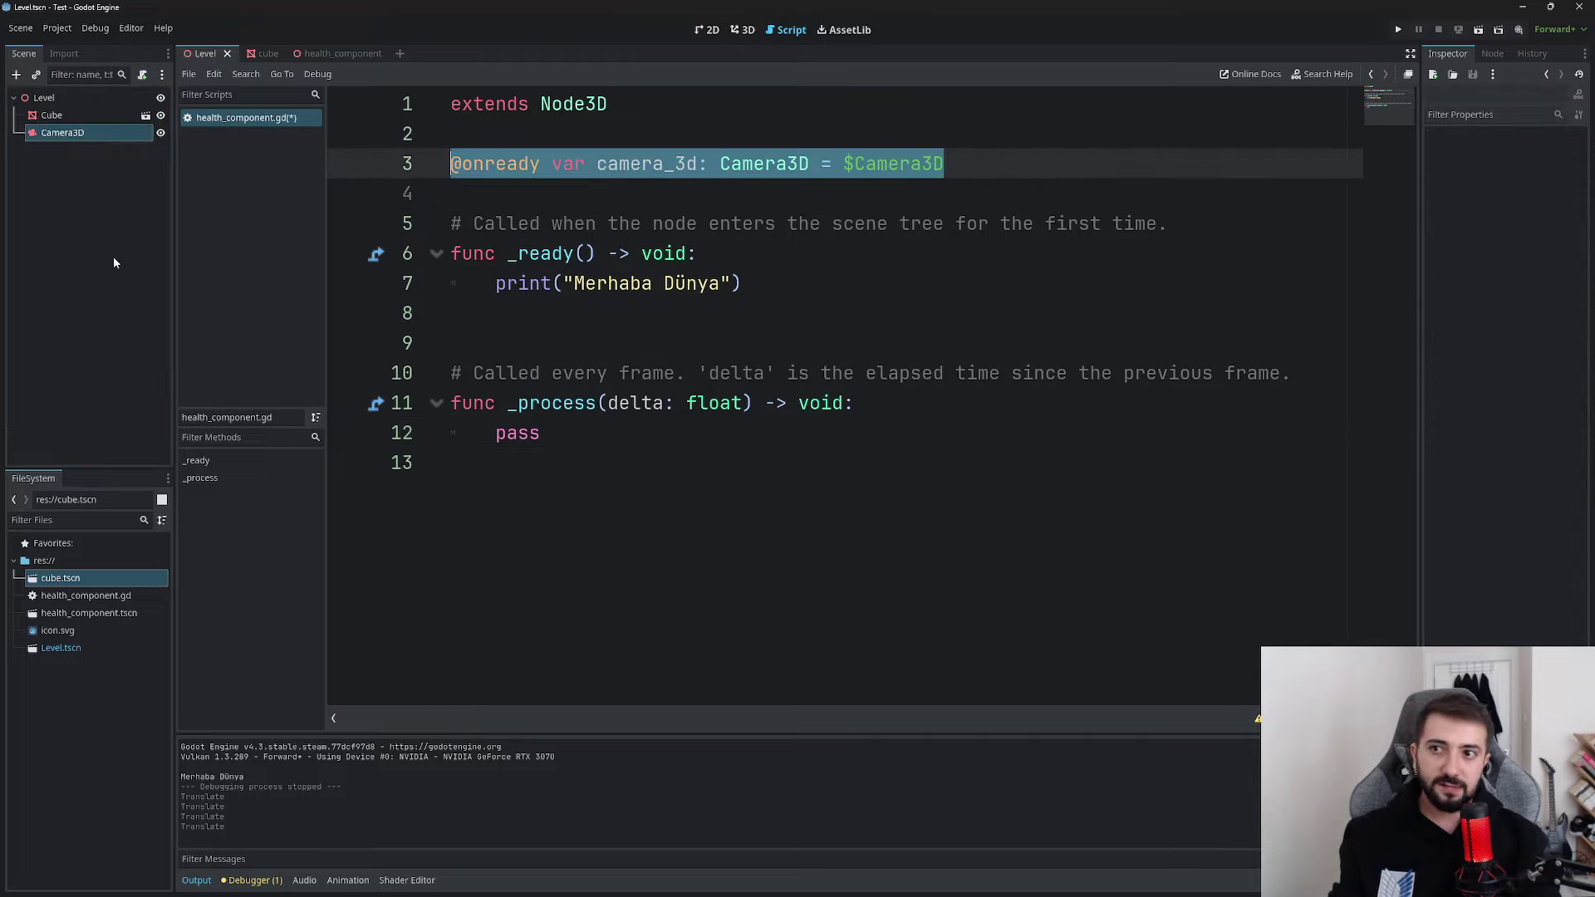
left_click(74, 133)
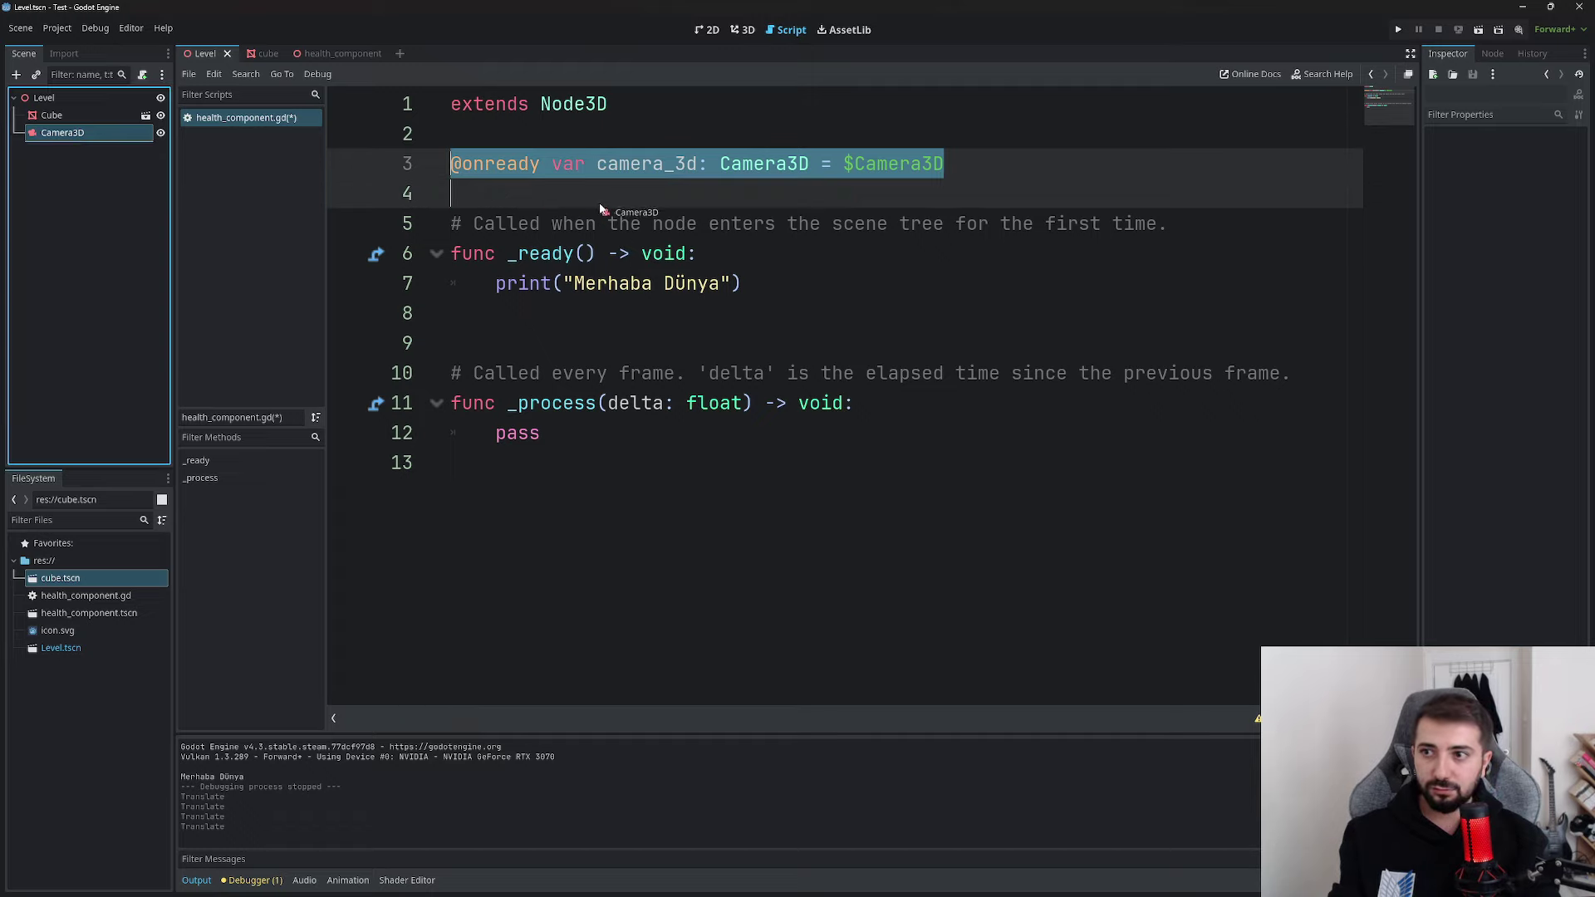
left_click_drag(73, 133, 521, 187)
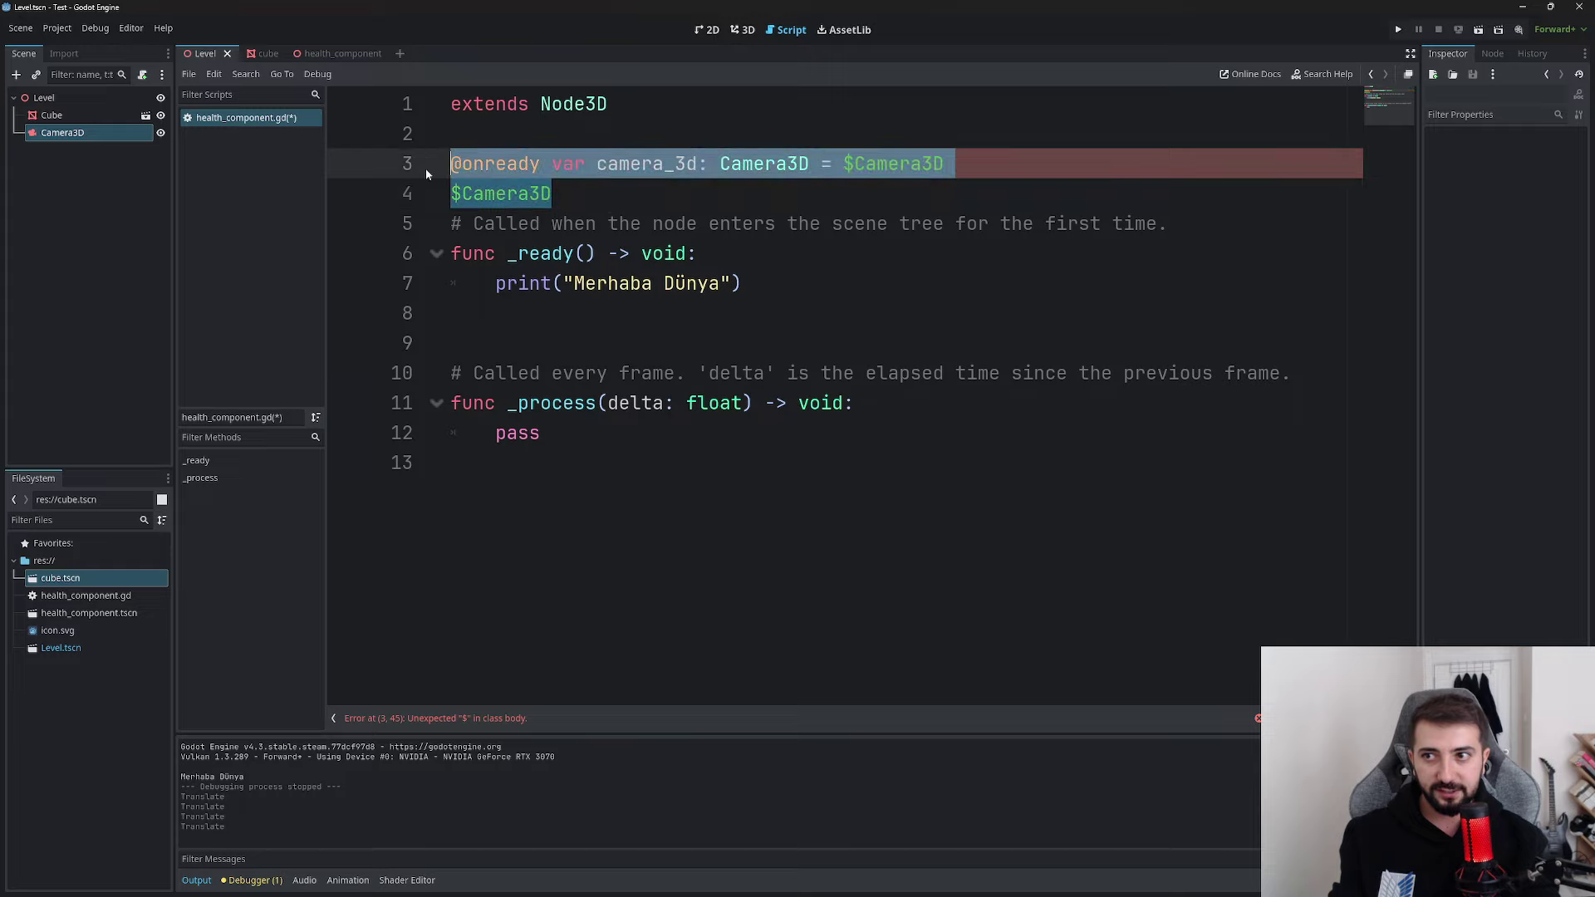
left_click_drag(571, 189, 431, 187)
key("BackSpace")
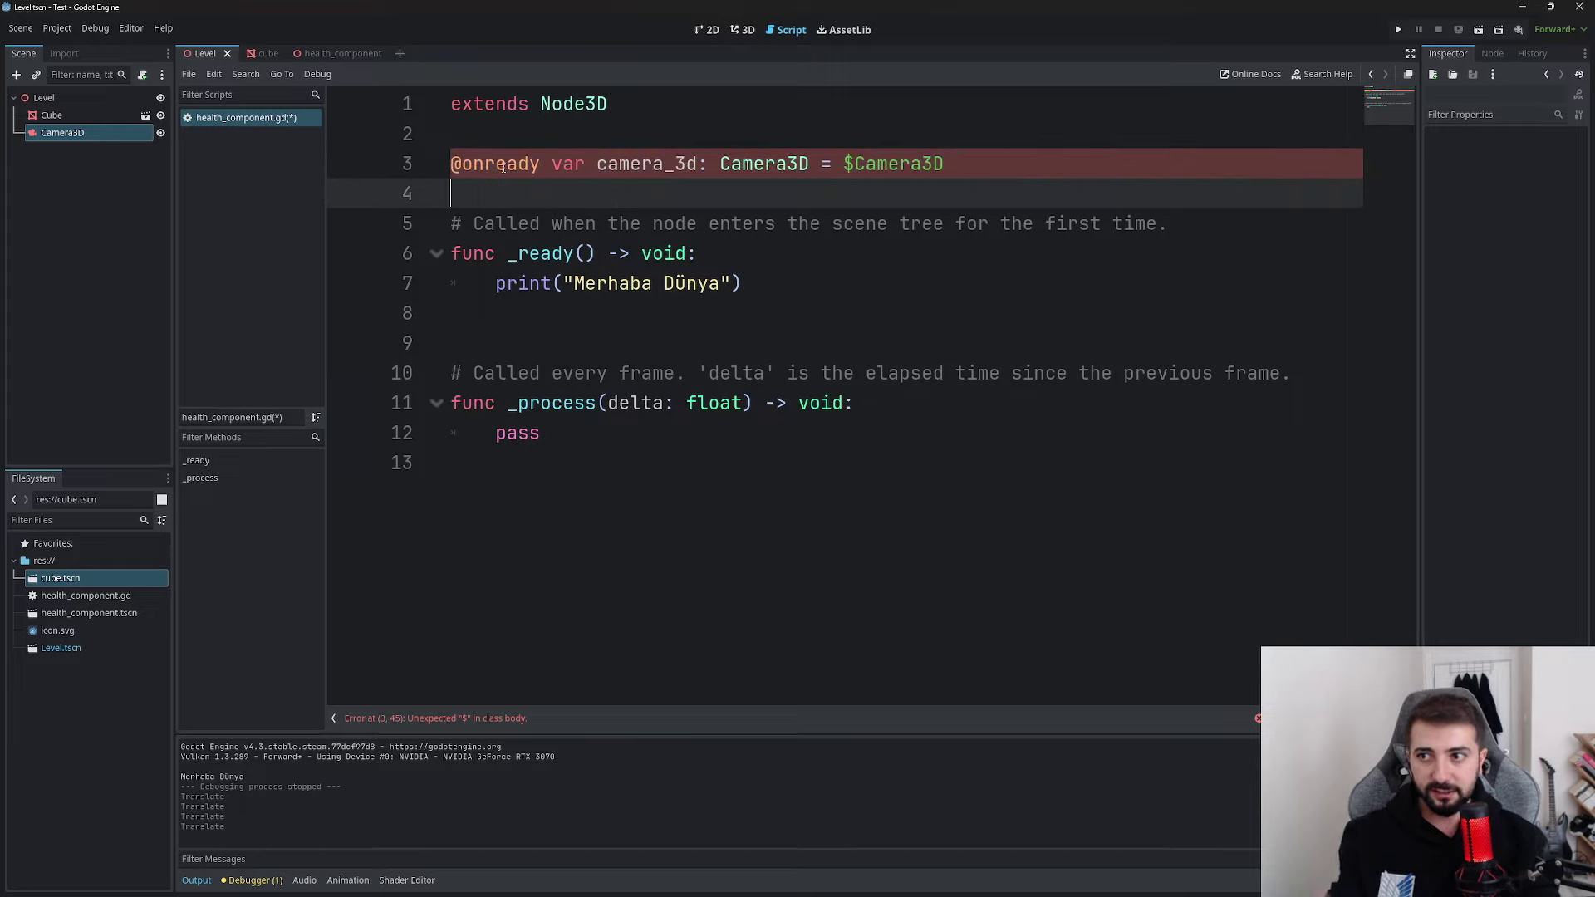
left_click_drag(944, 164, 428, 169)
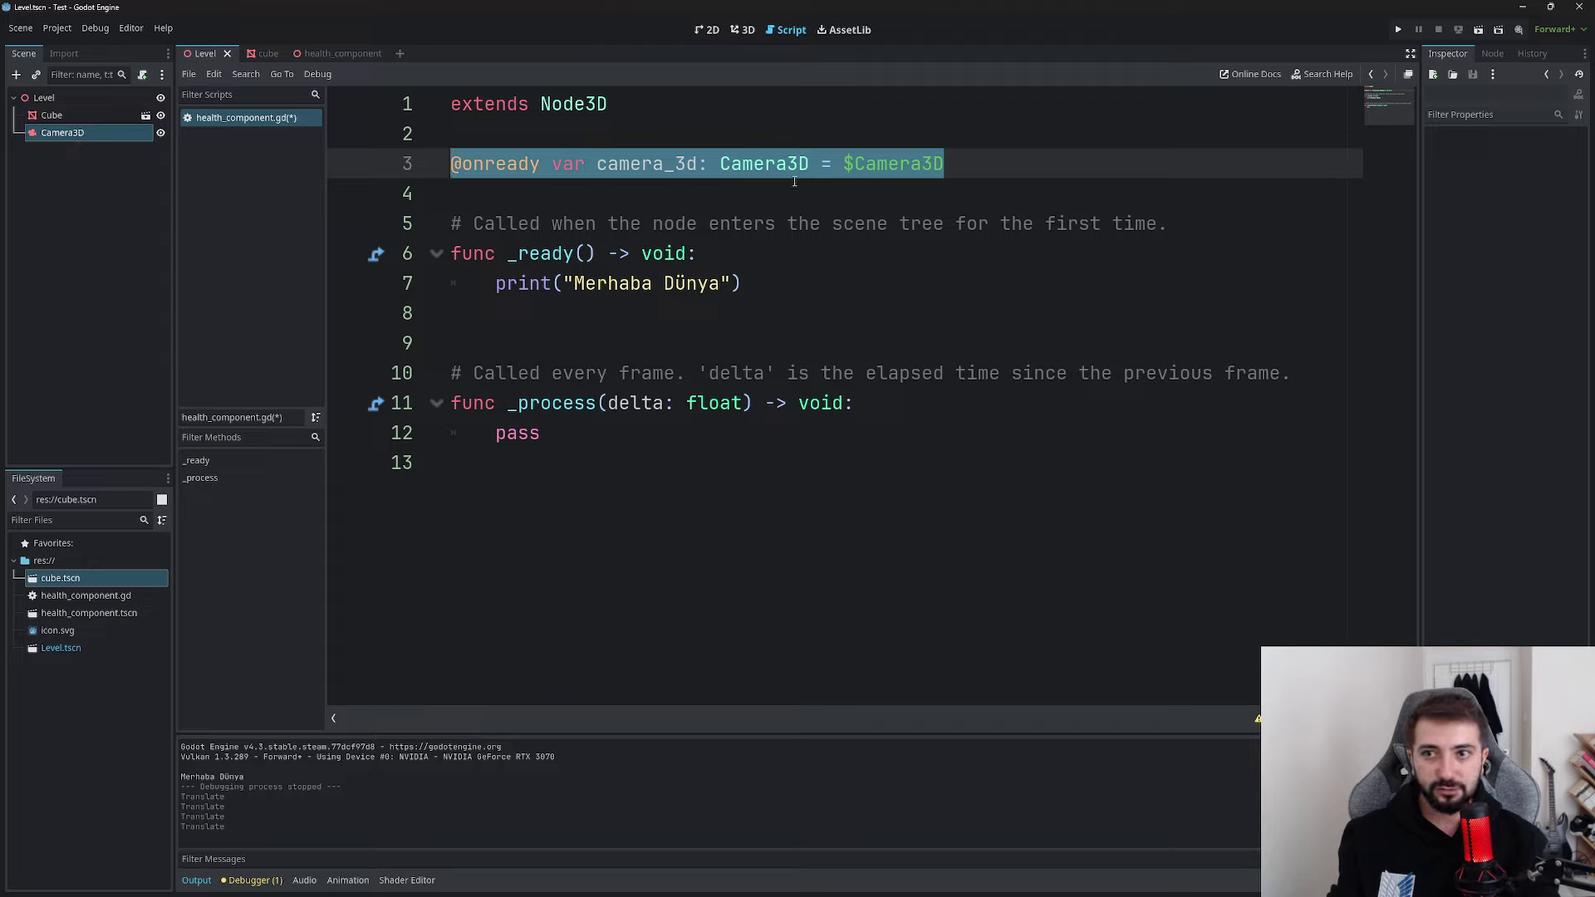
left_click_drag(943, 164, 462, 163)
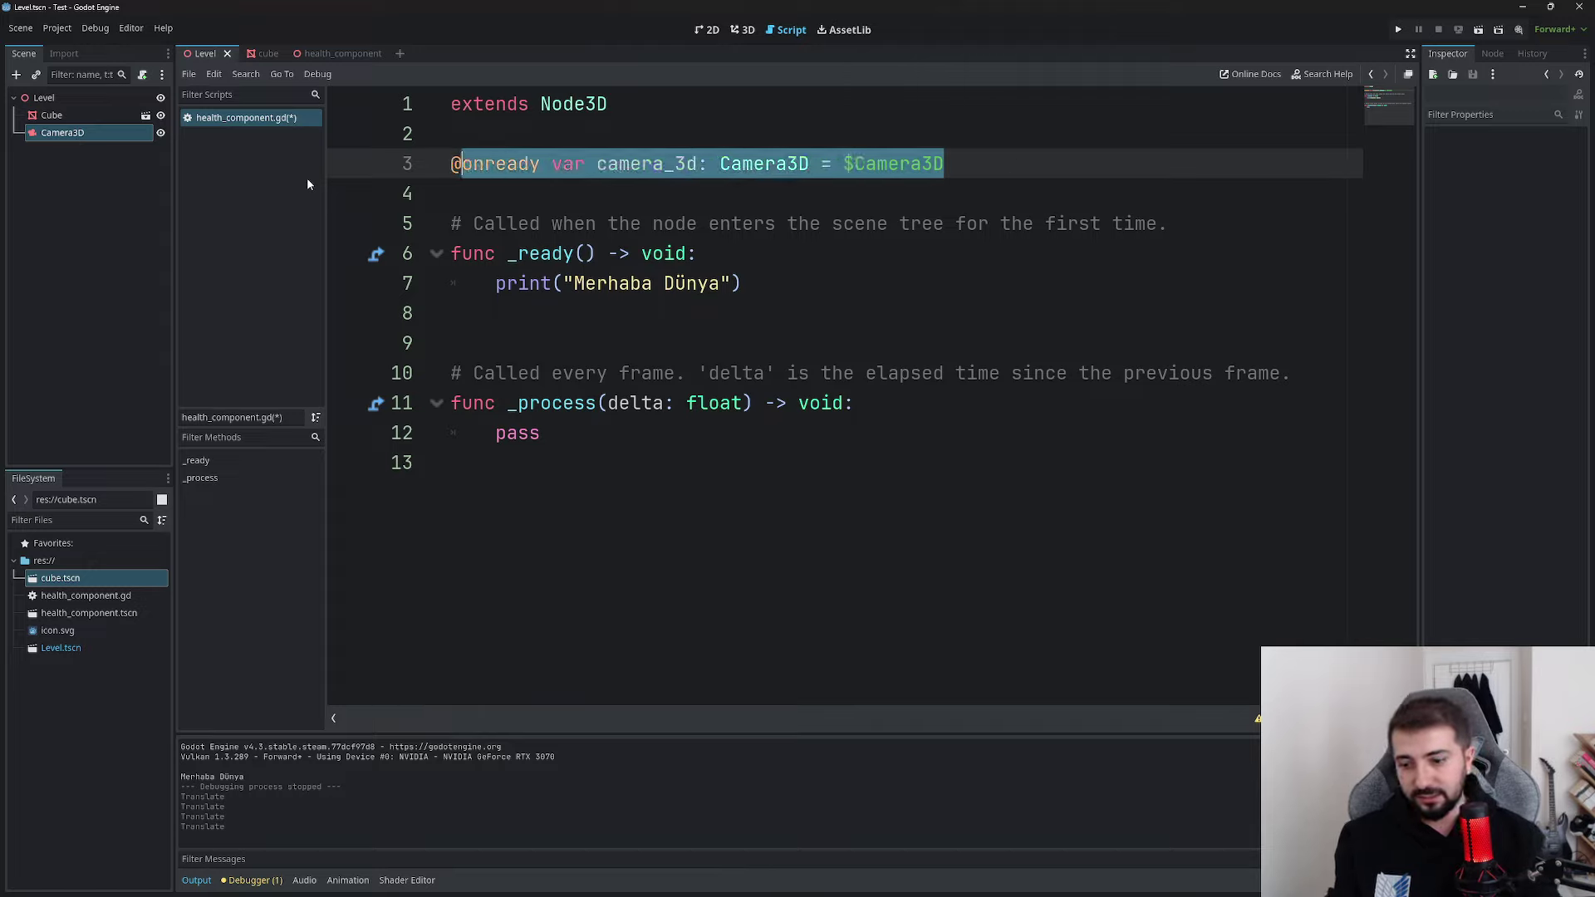
type("expor")
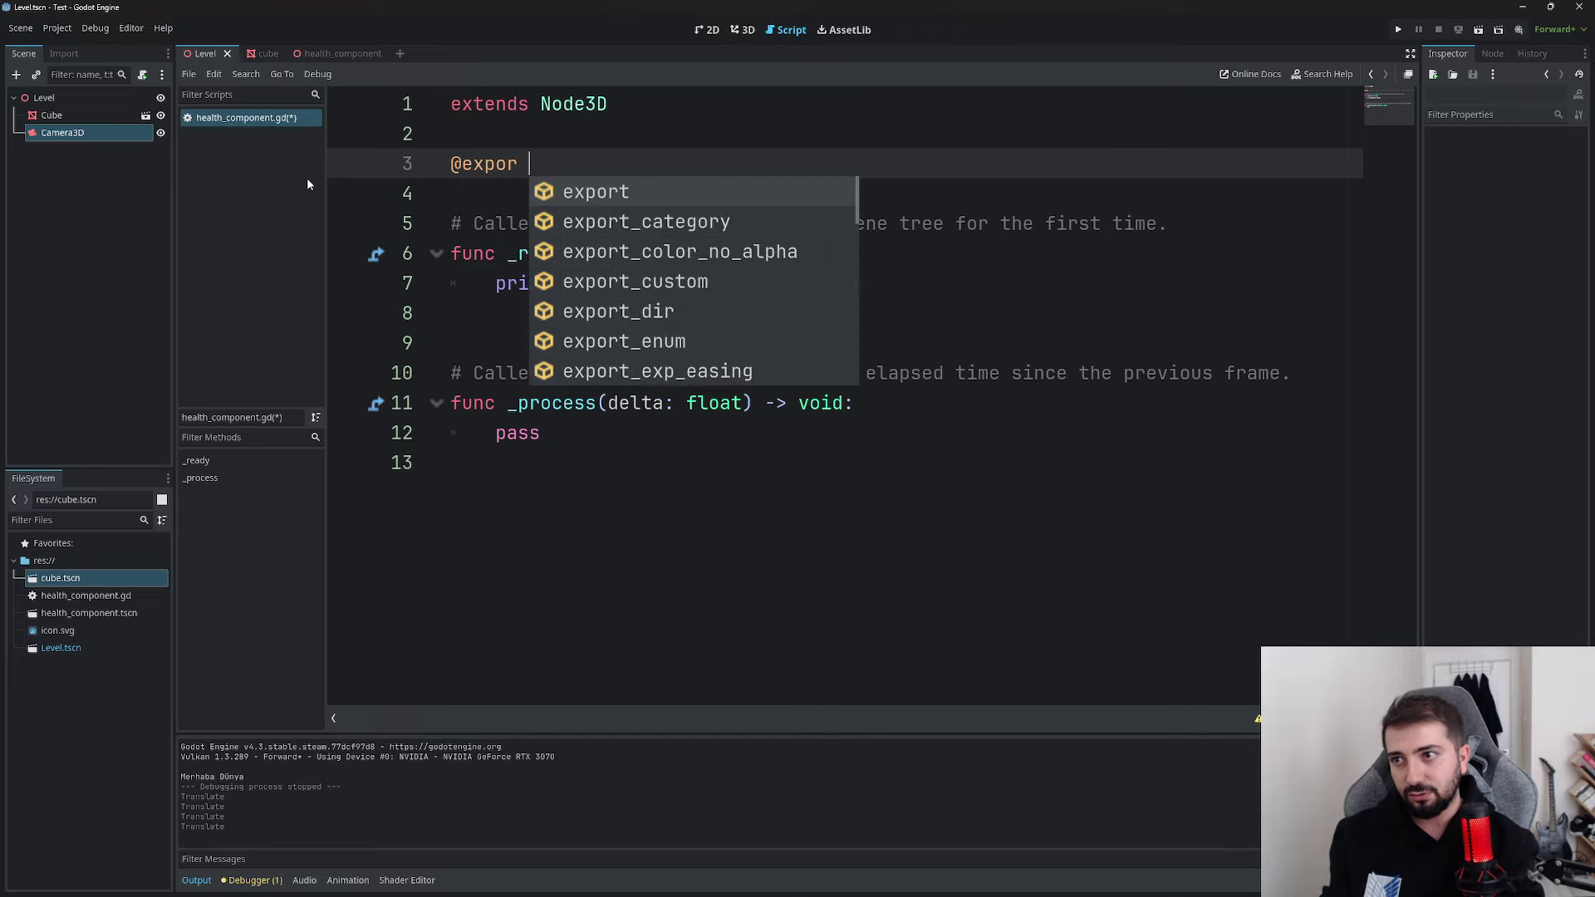
type("t var ")
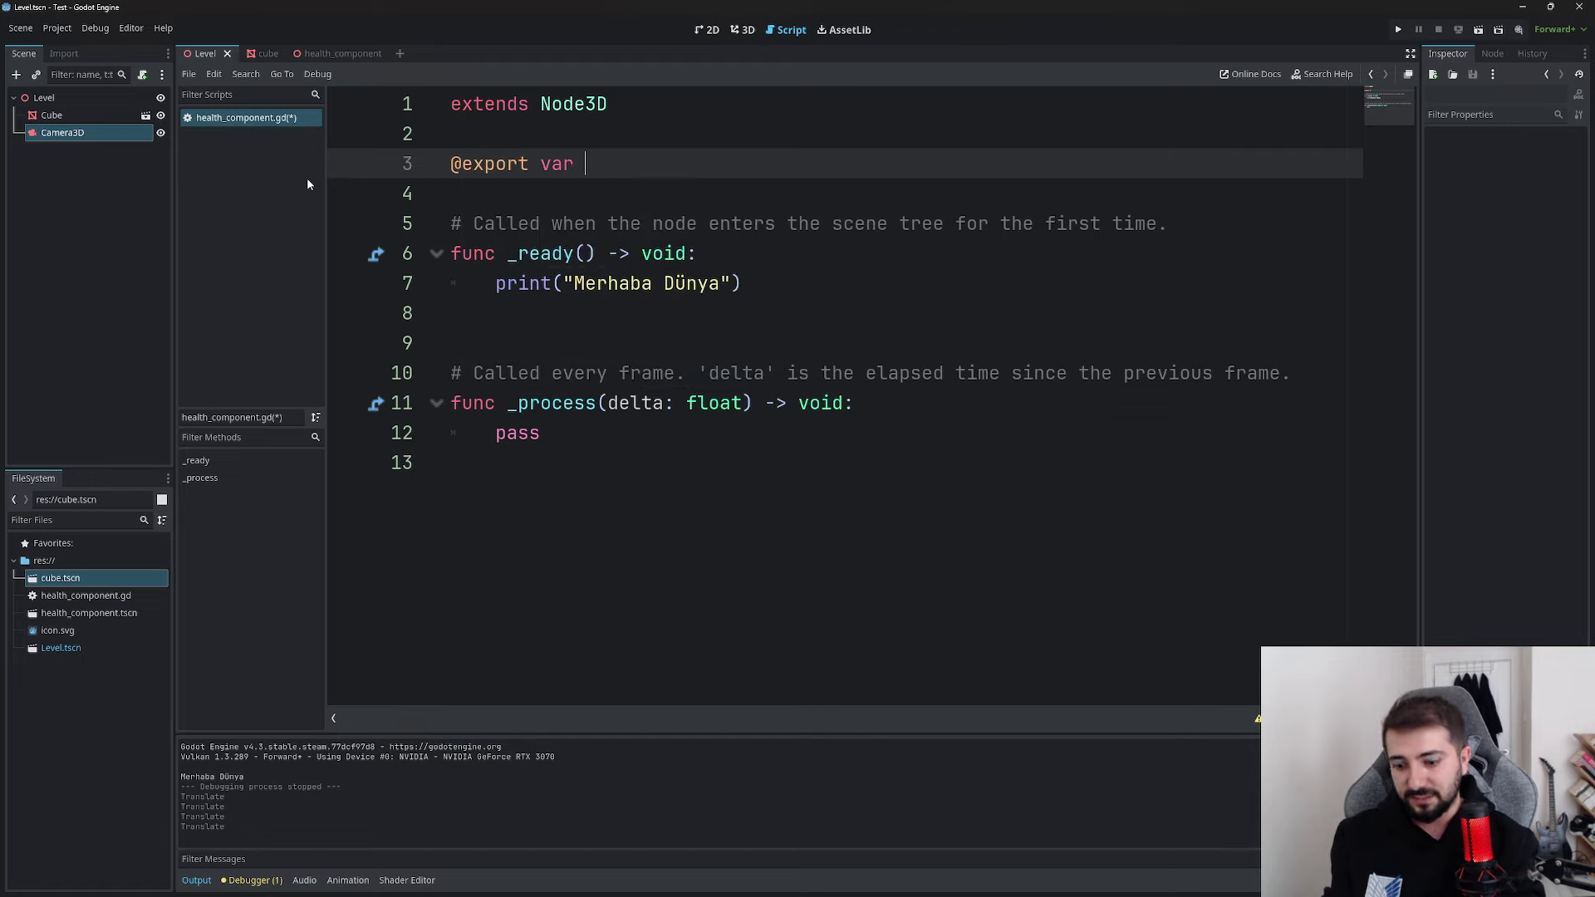
type("speed")
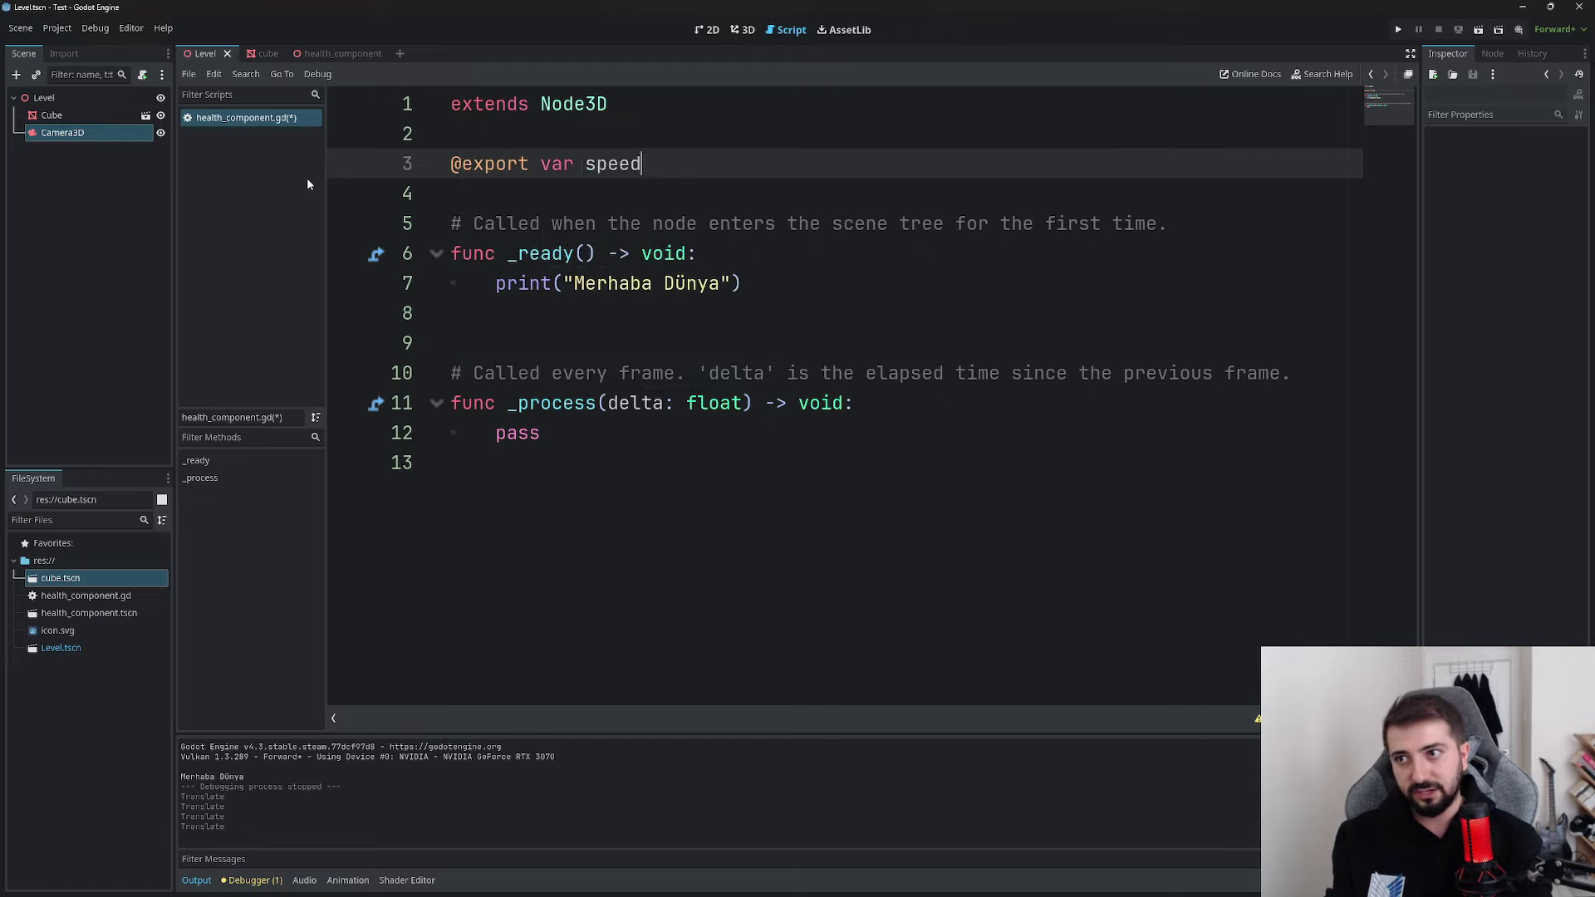
key("ctrl+s")
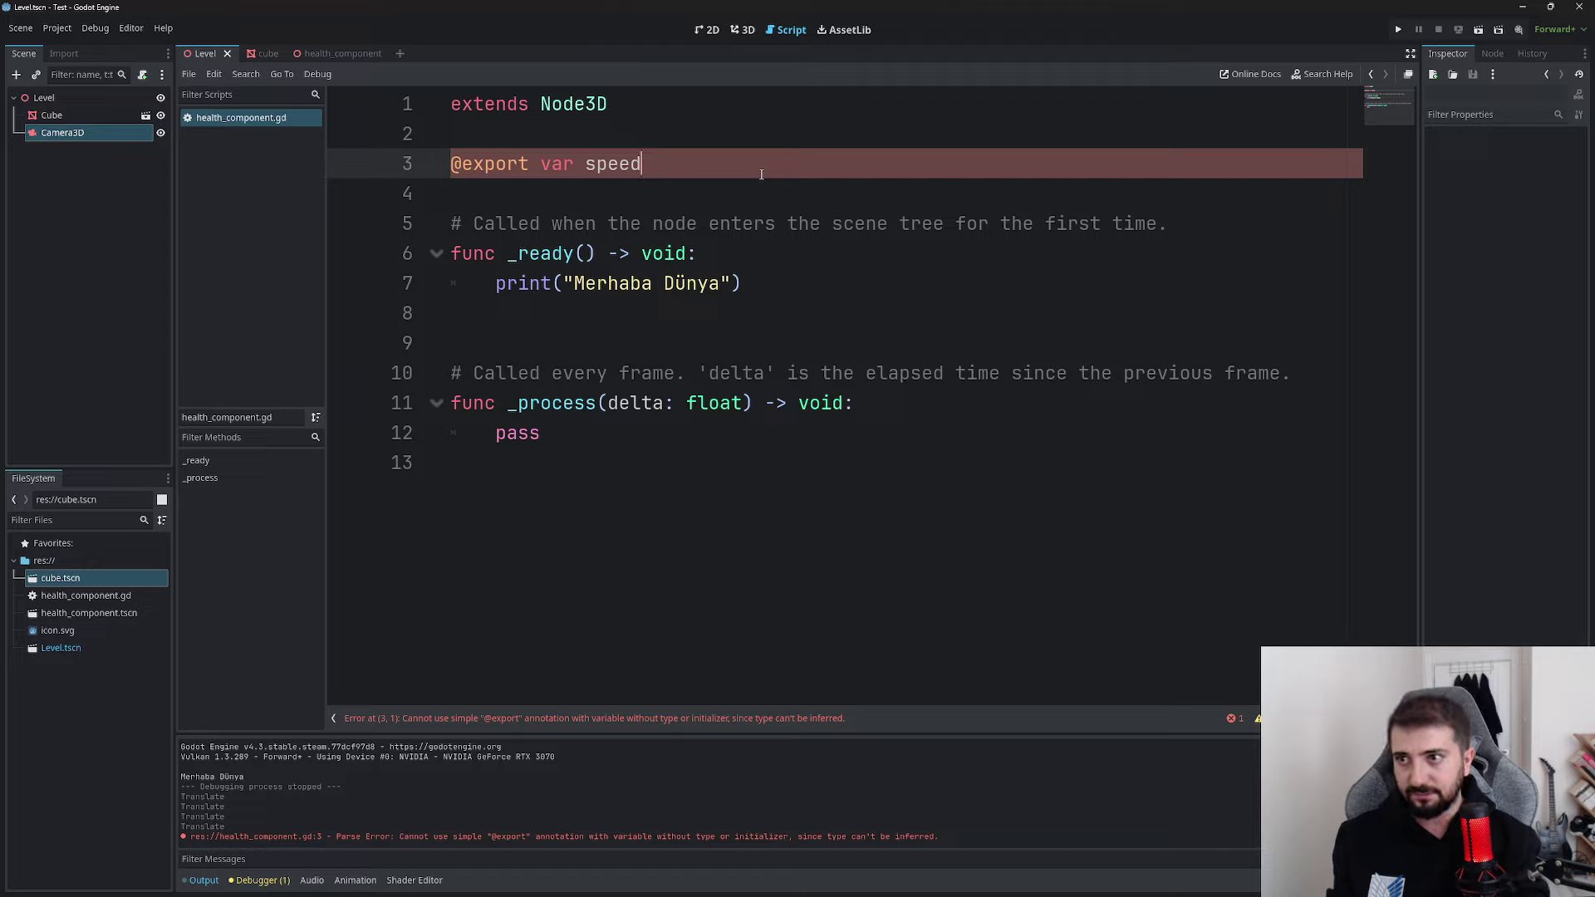
type(": float")
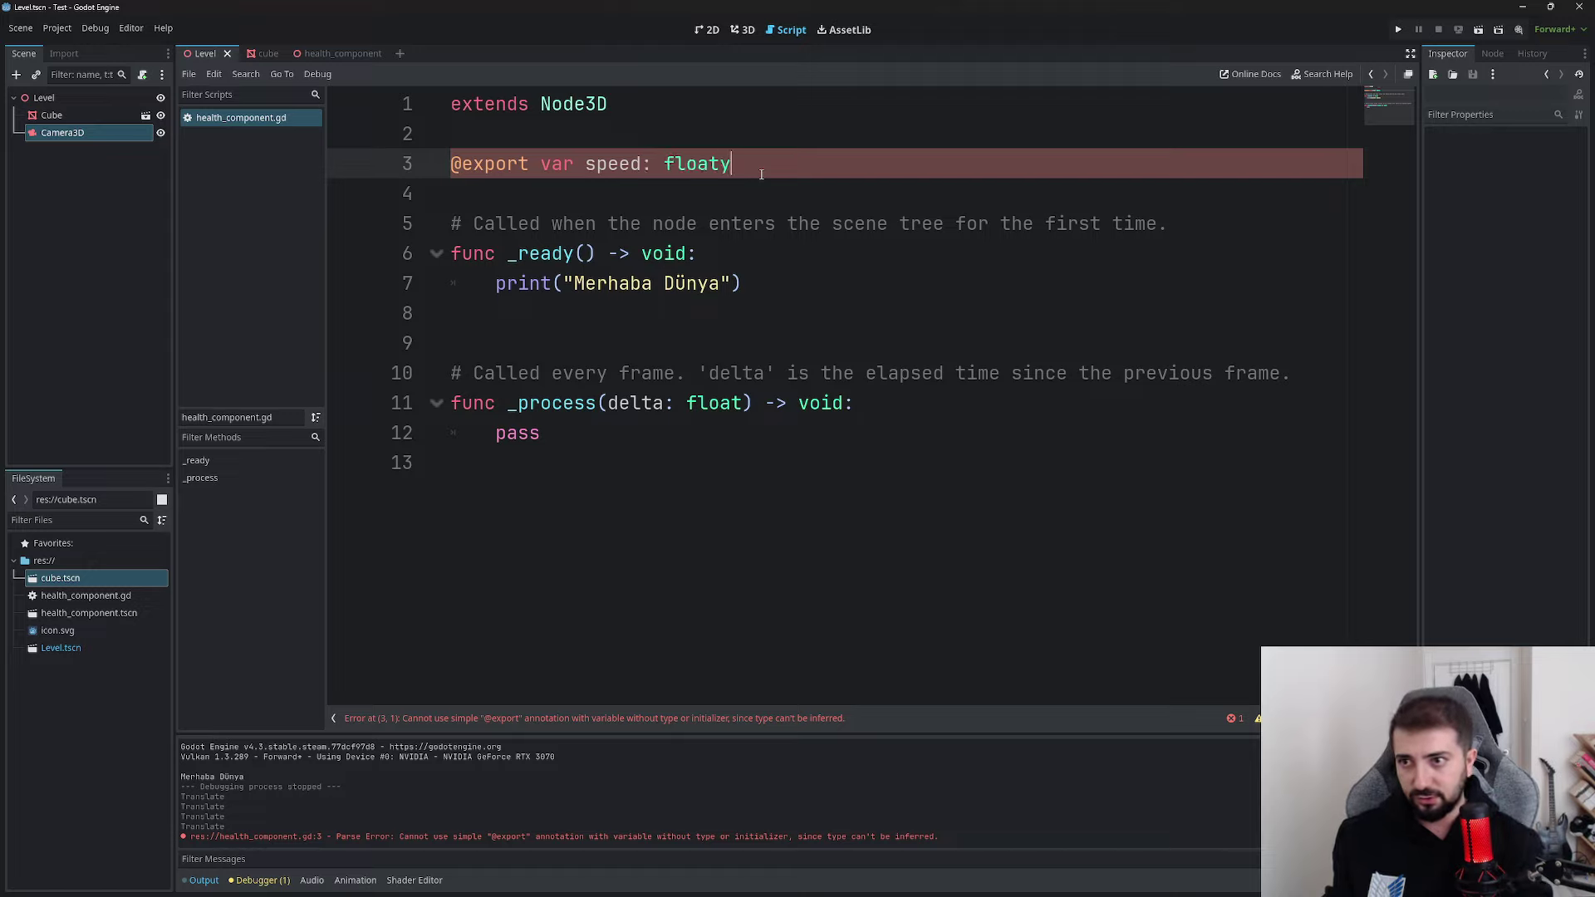
left_click(875, 109)
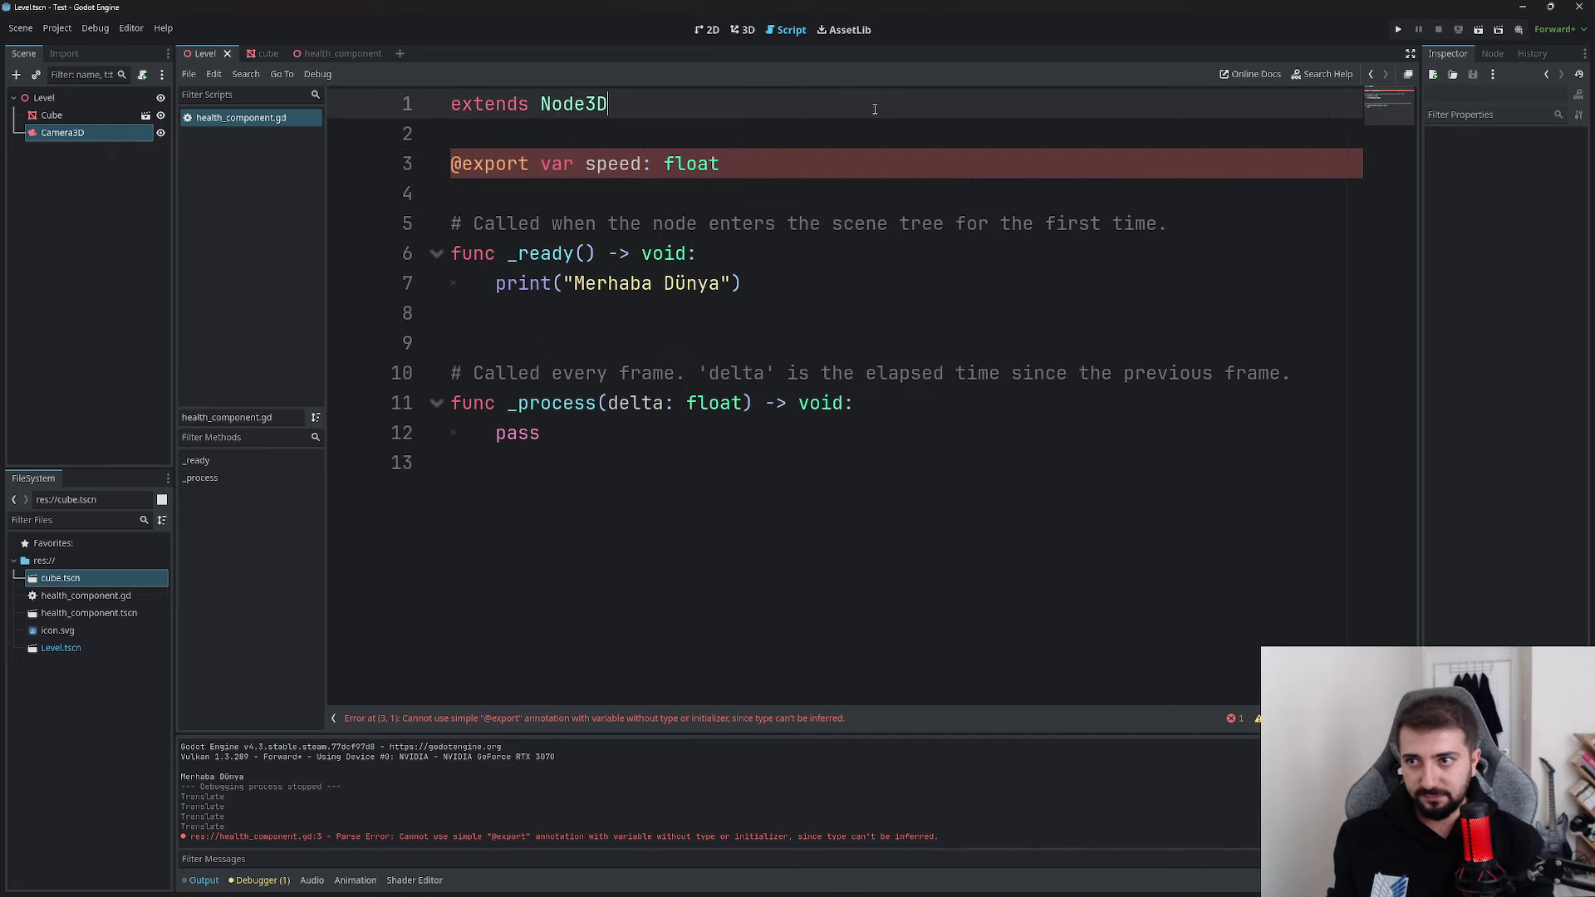
left_click(773, 134)
key("Down")
key("Down")
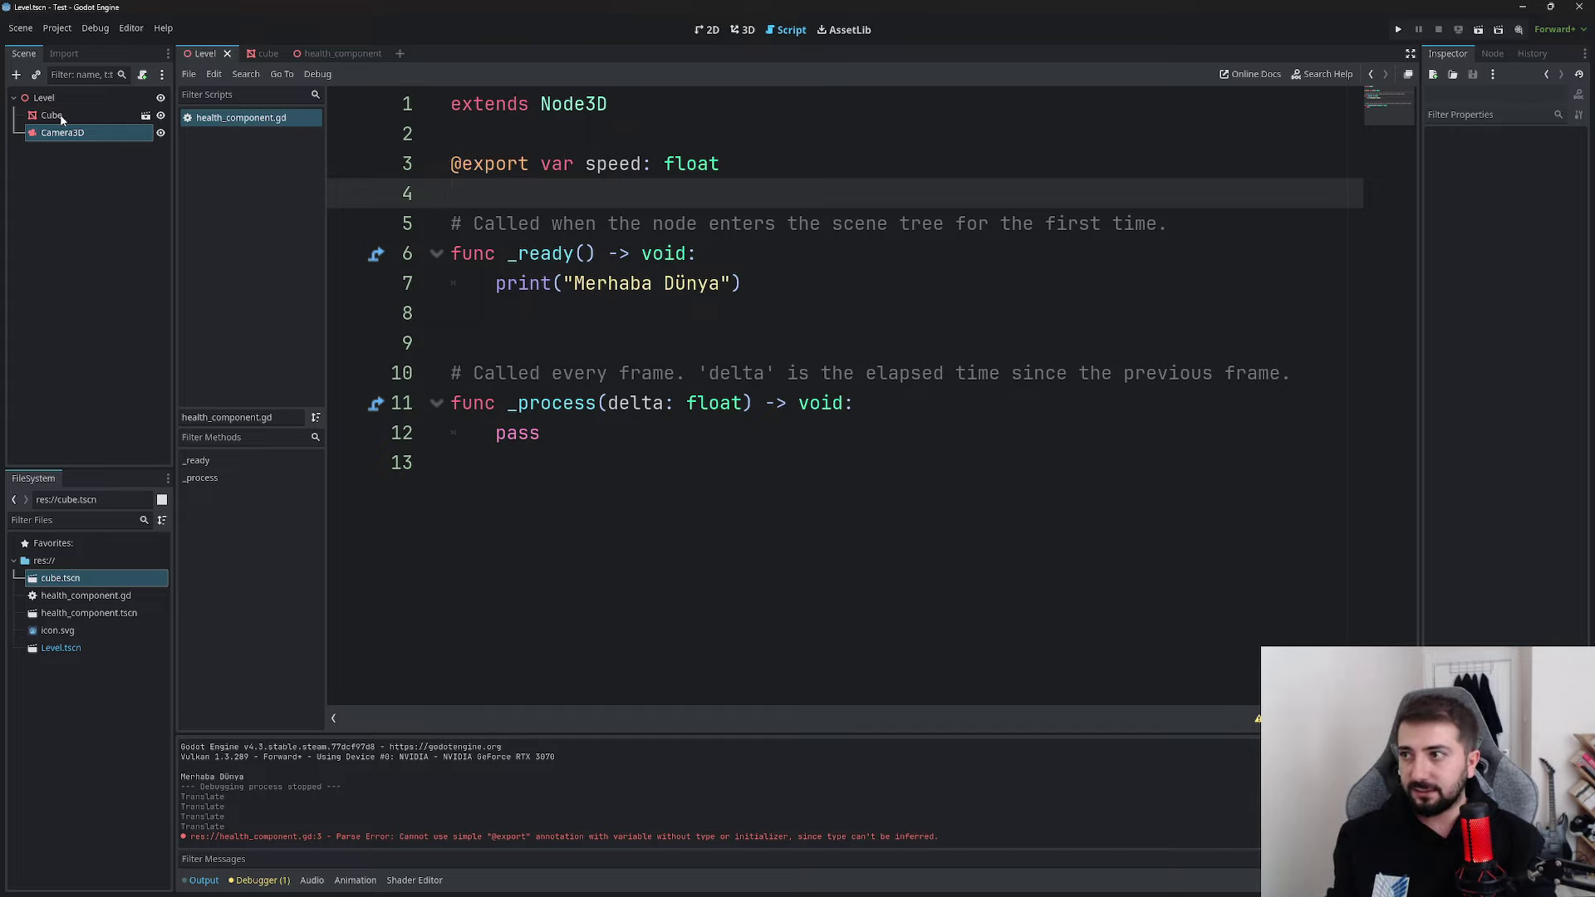
left_click(280, 123)
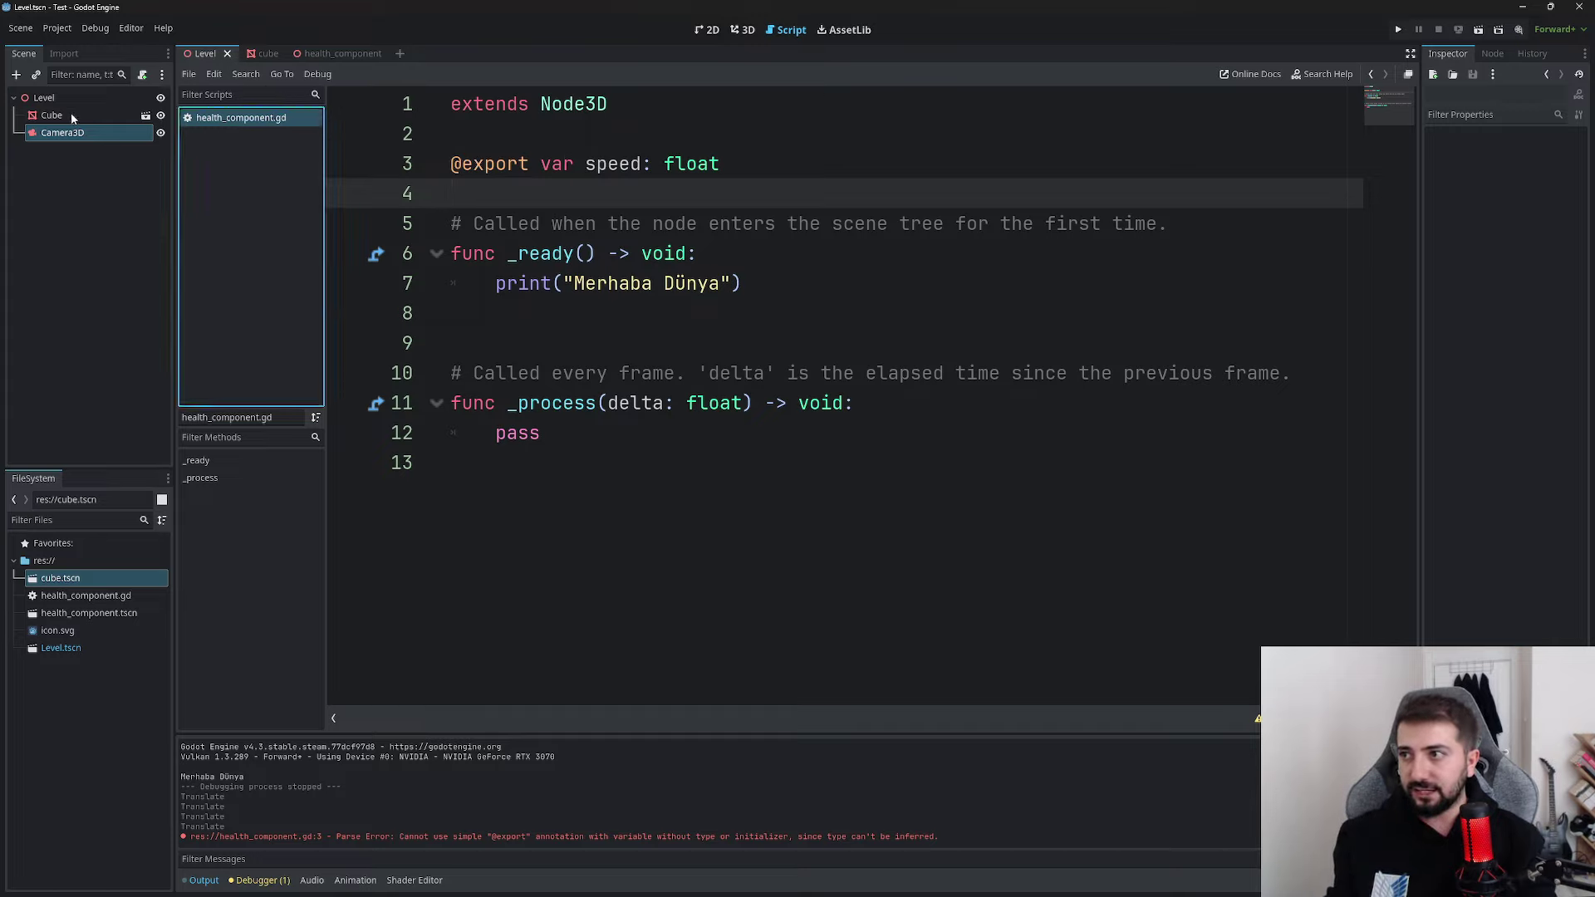
Set the HealthComponent's Speed to -0.415 in the health_component scene and save
left_click(337, 56)
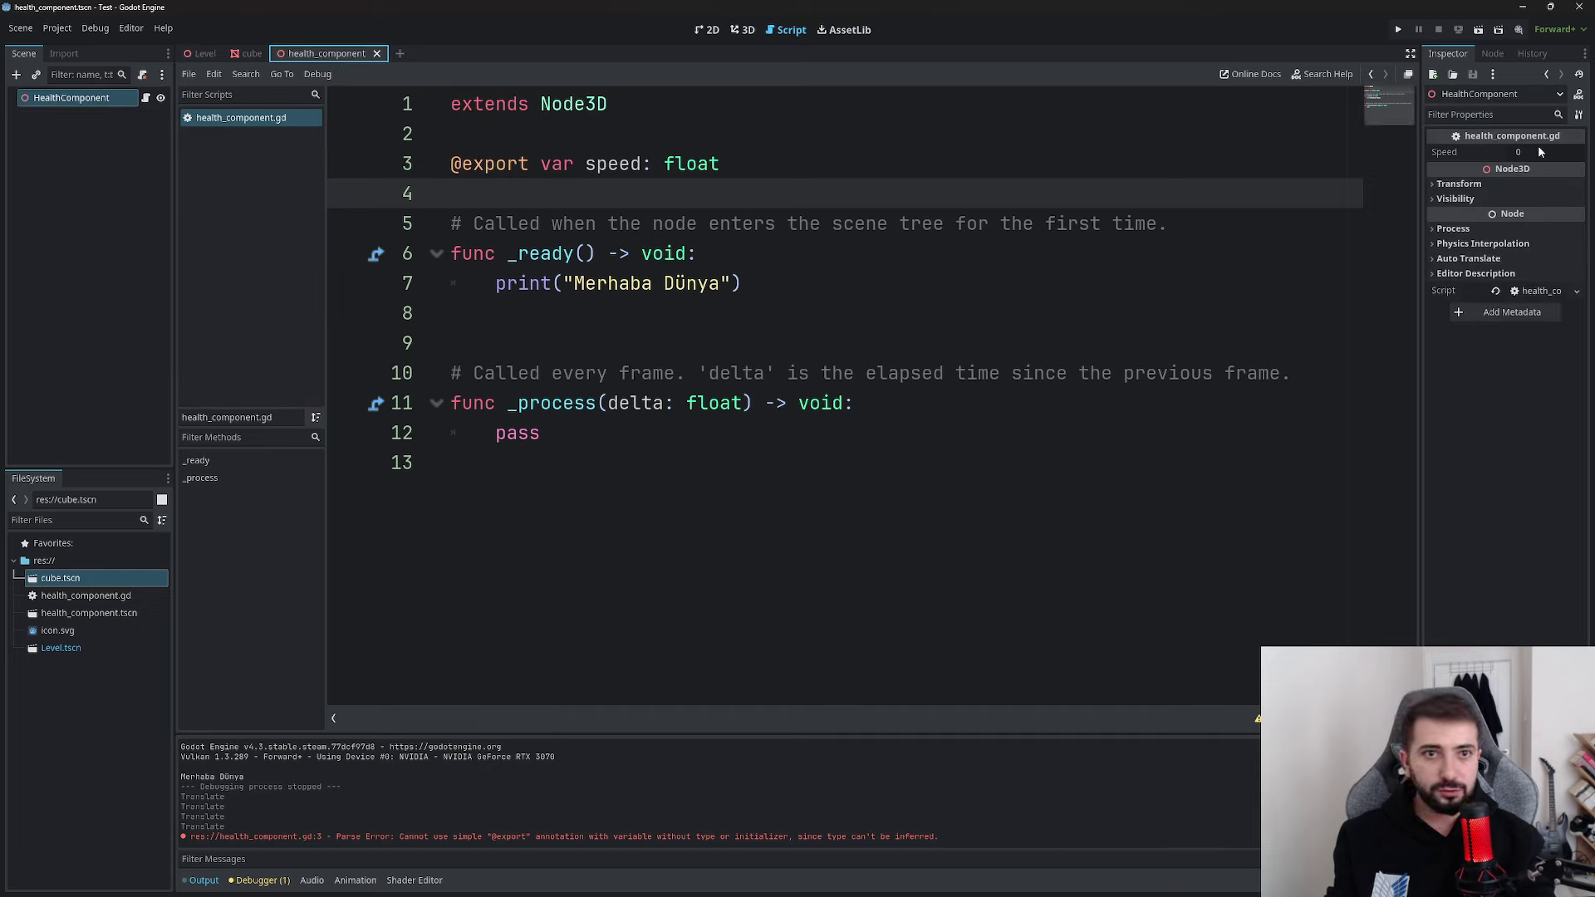
mouse_move(1527, 158)
left_mouse_down()
mouse_move(1578, 158)
mouse_move(1526, 152)
left_mouse_up()
key("ctrl+s")
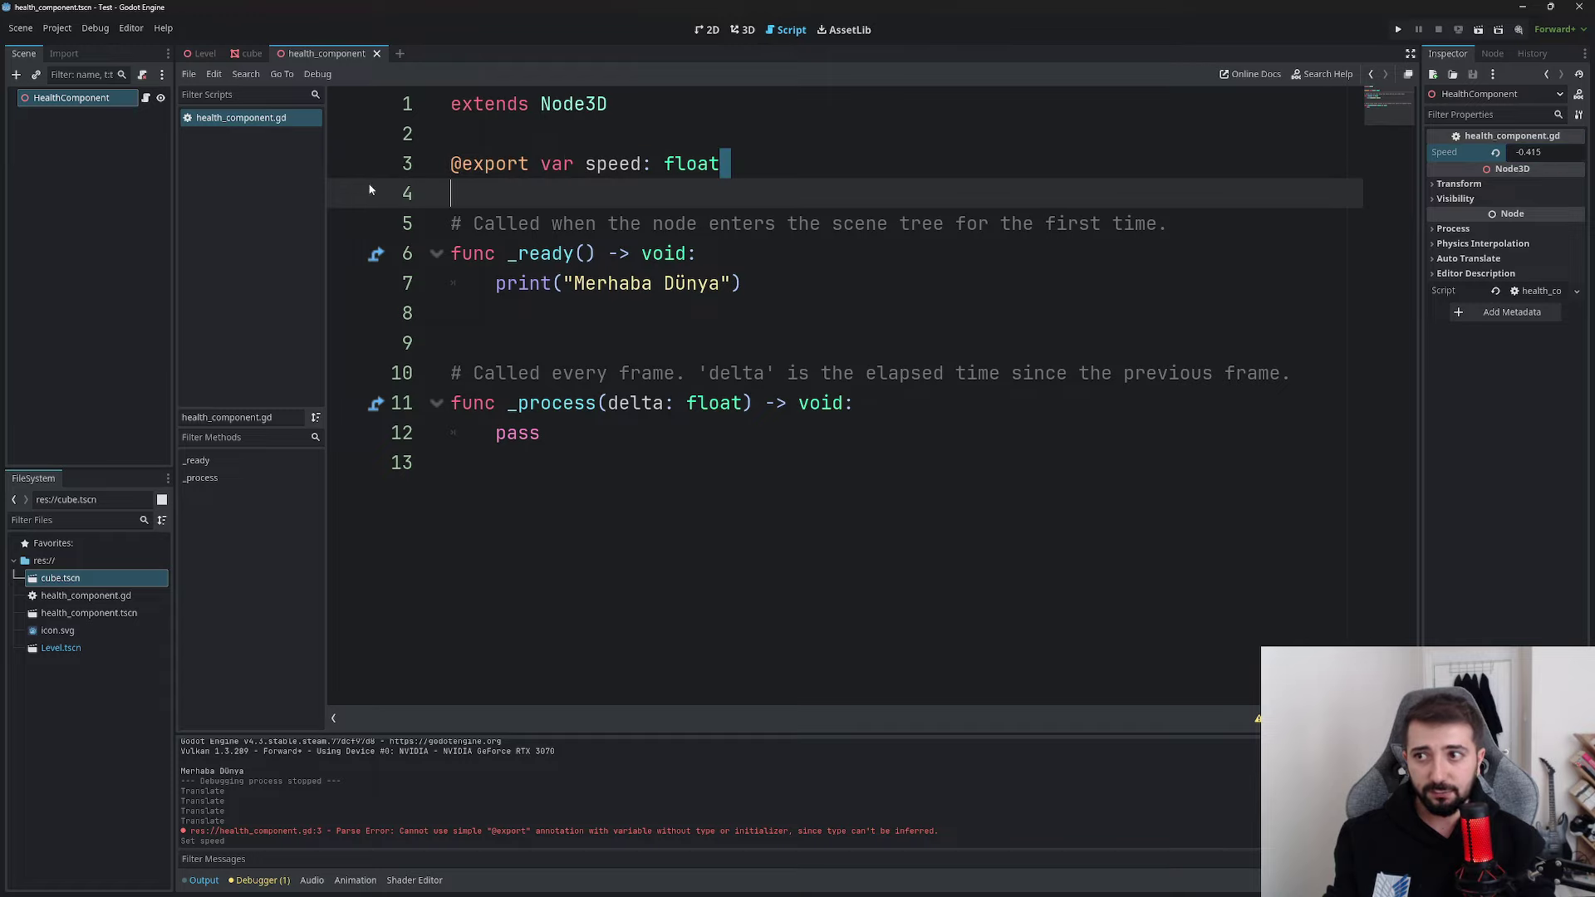
left_click_drag(370, 190, 362, 162)
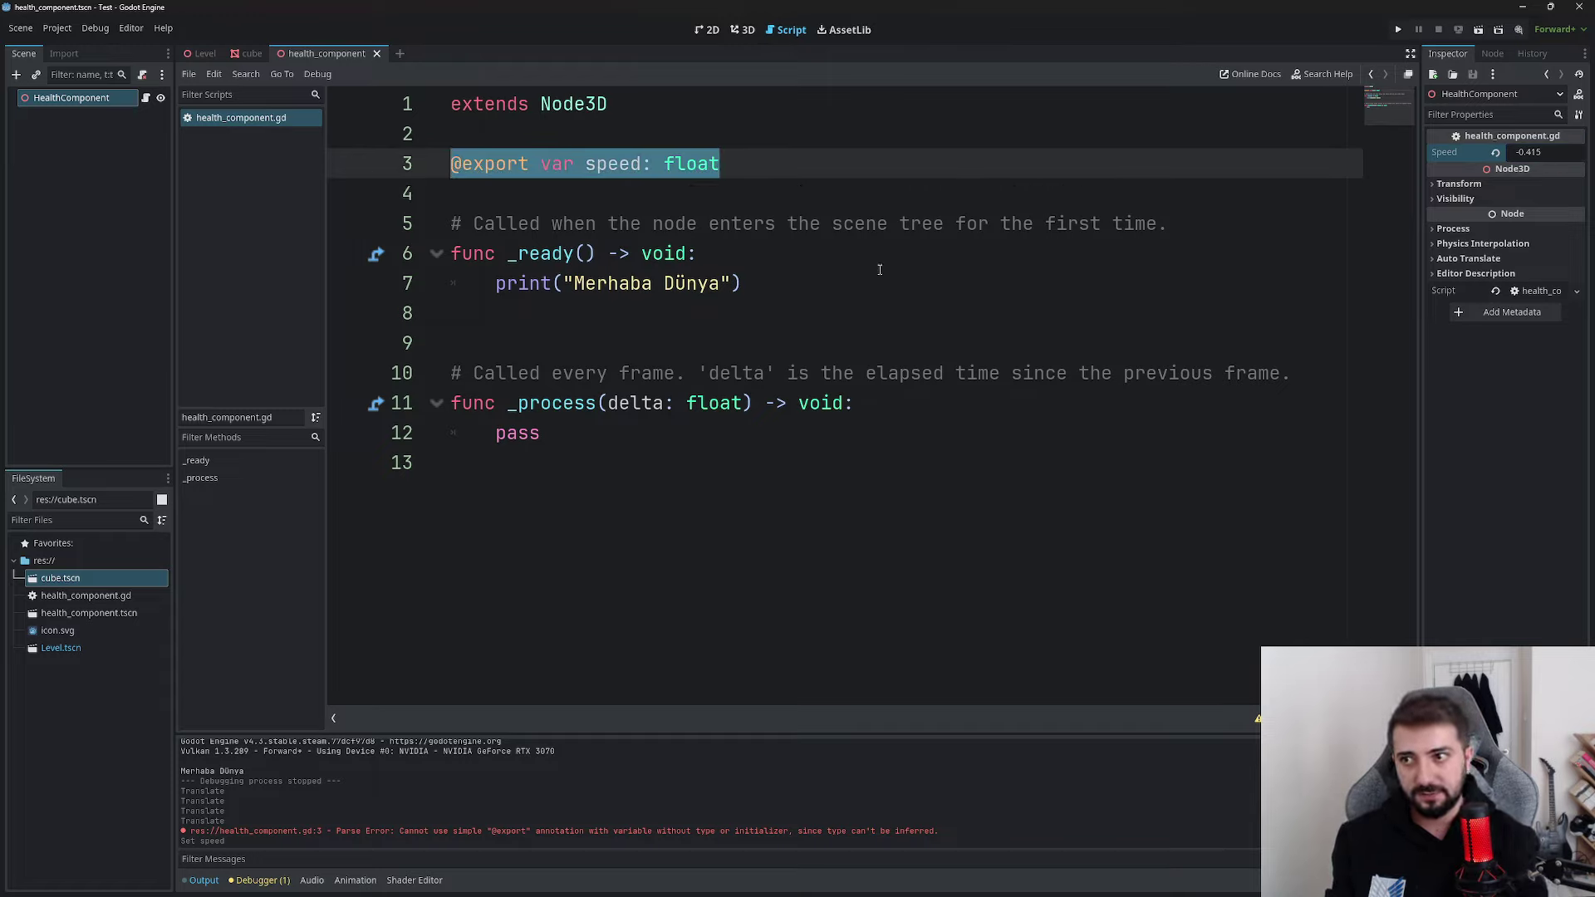
Type a test 'var sdaasda' line, delete it so line 3 is blank, and return to the Level scene
type("var ")
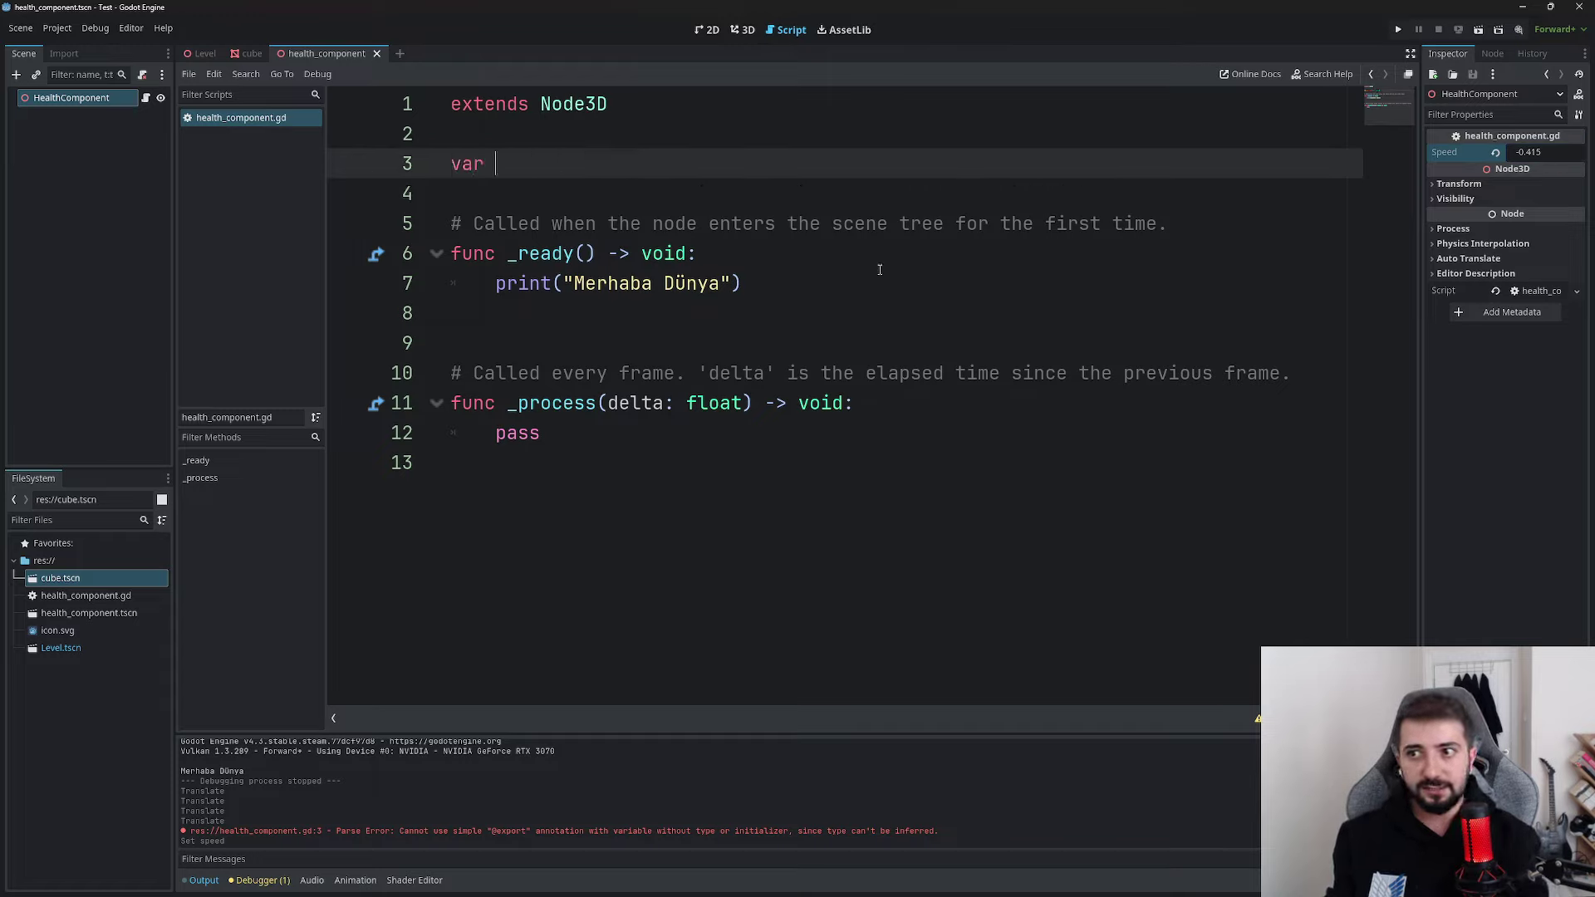
type("sdaasda")
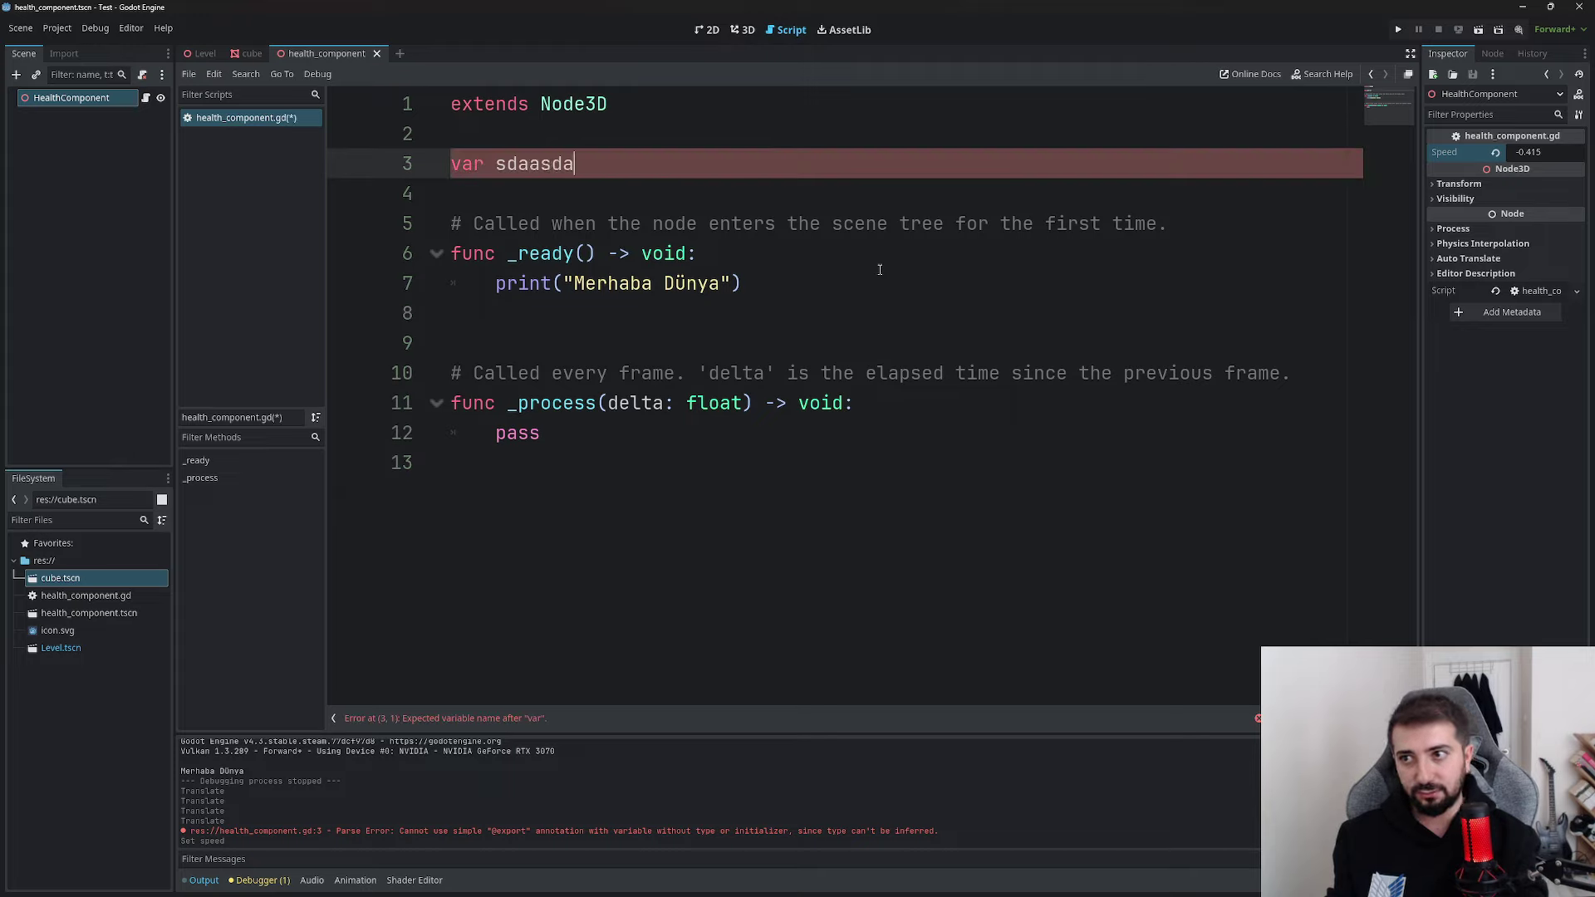
left_click(599, 264)
left_click(630, 162)
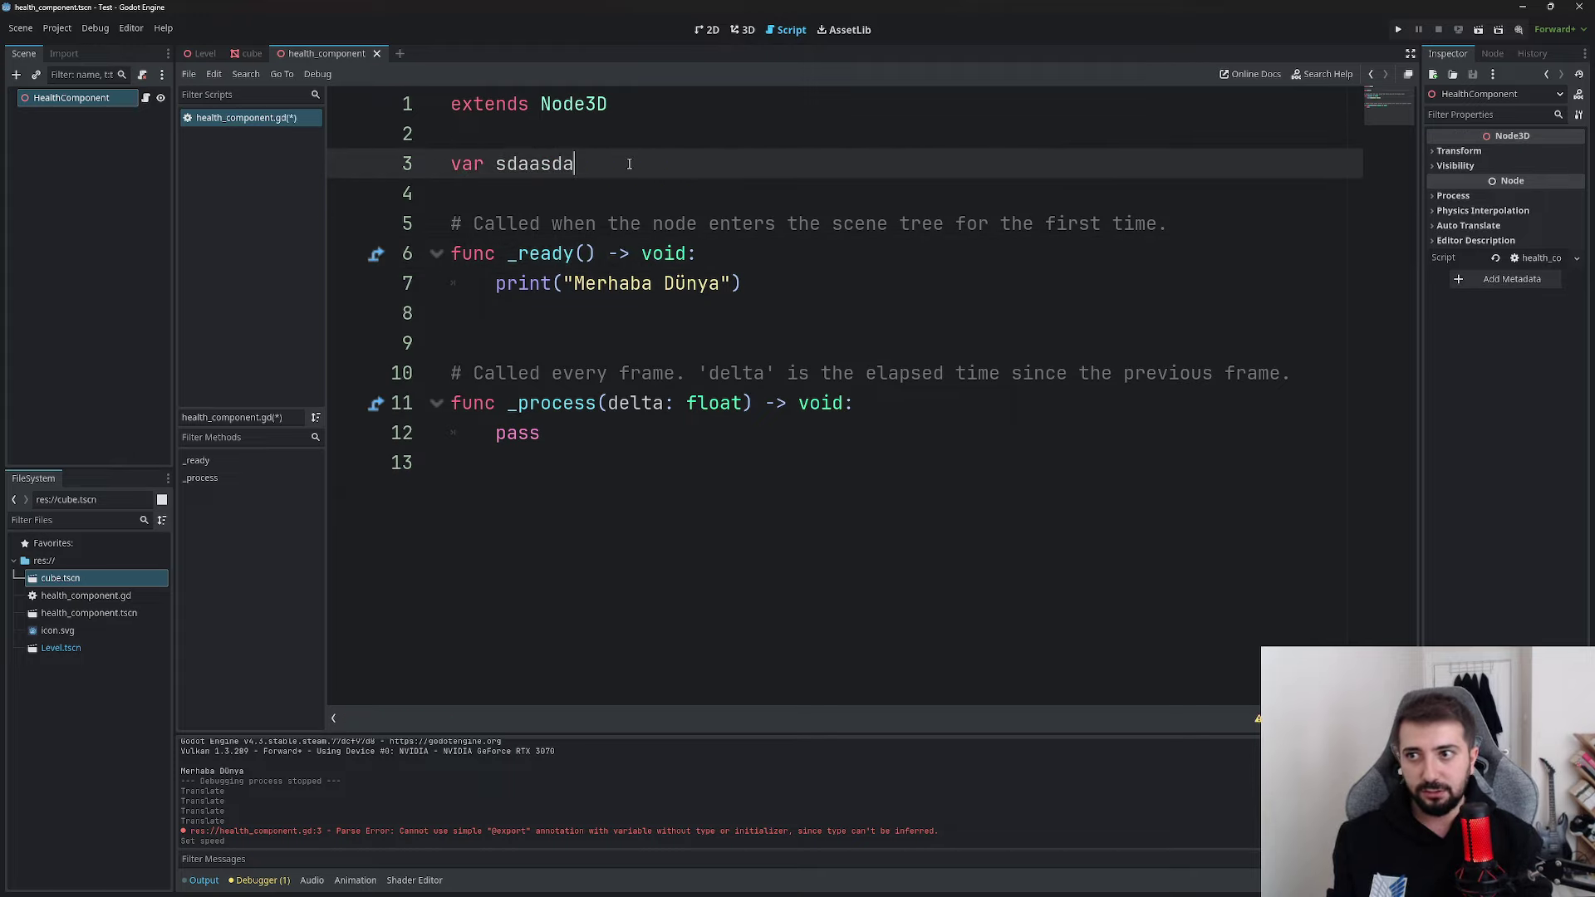
key("shift+Home")
key("BackSpace")
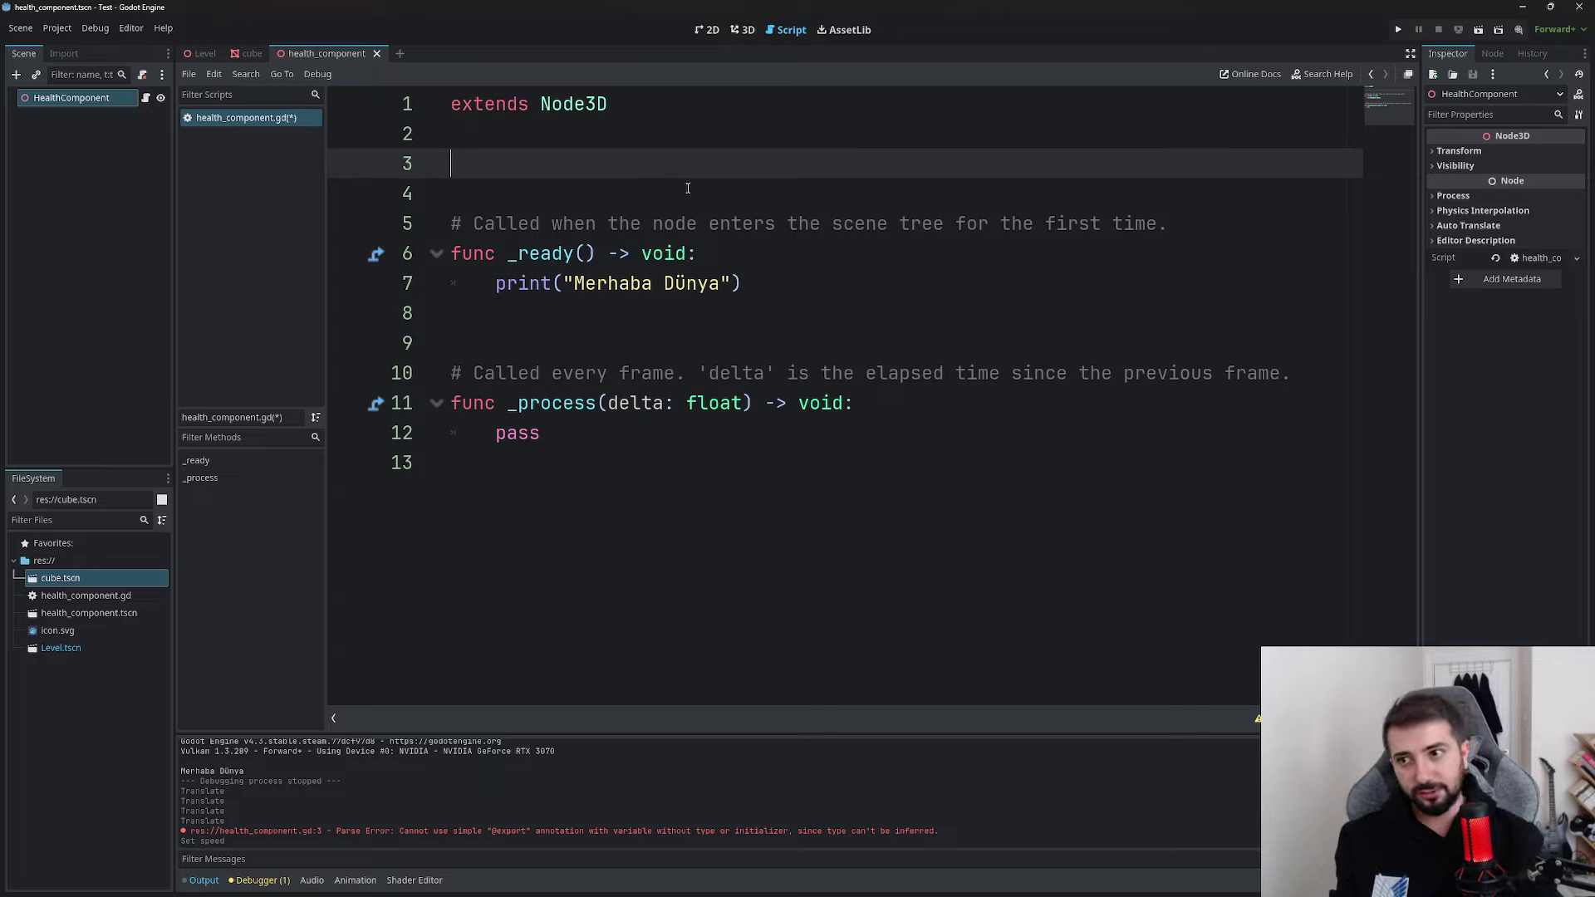
key("ctrl+a")
left_click(869, 312)
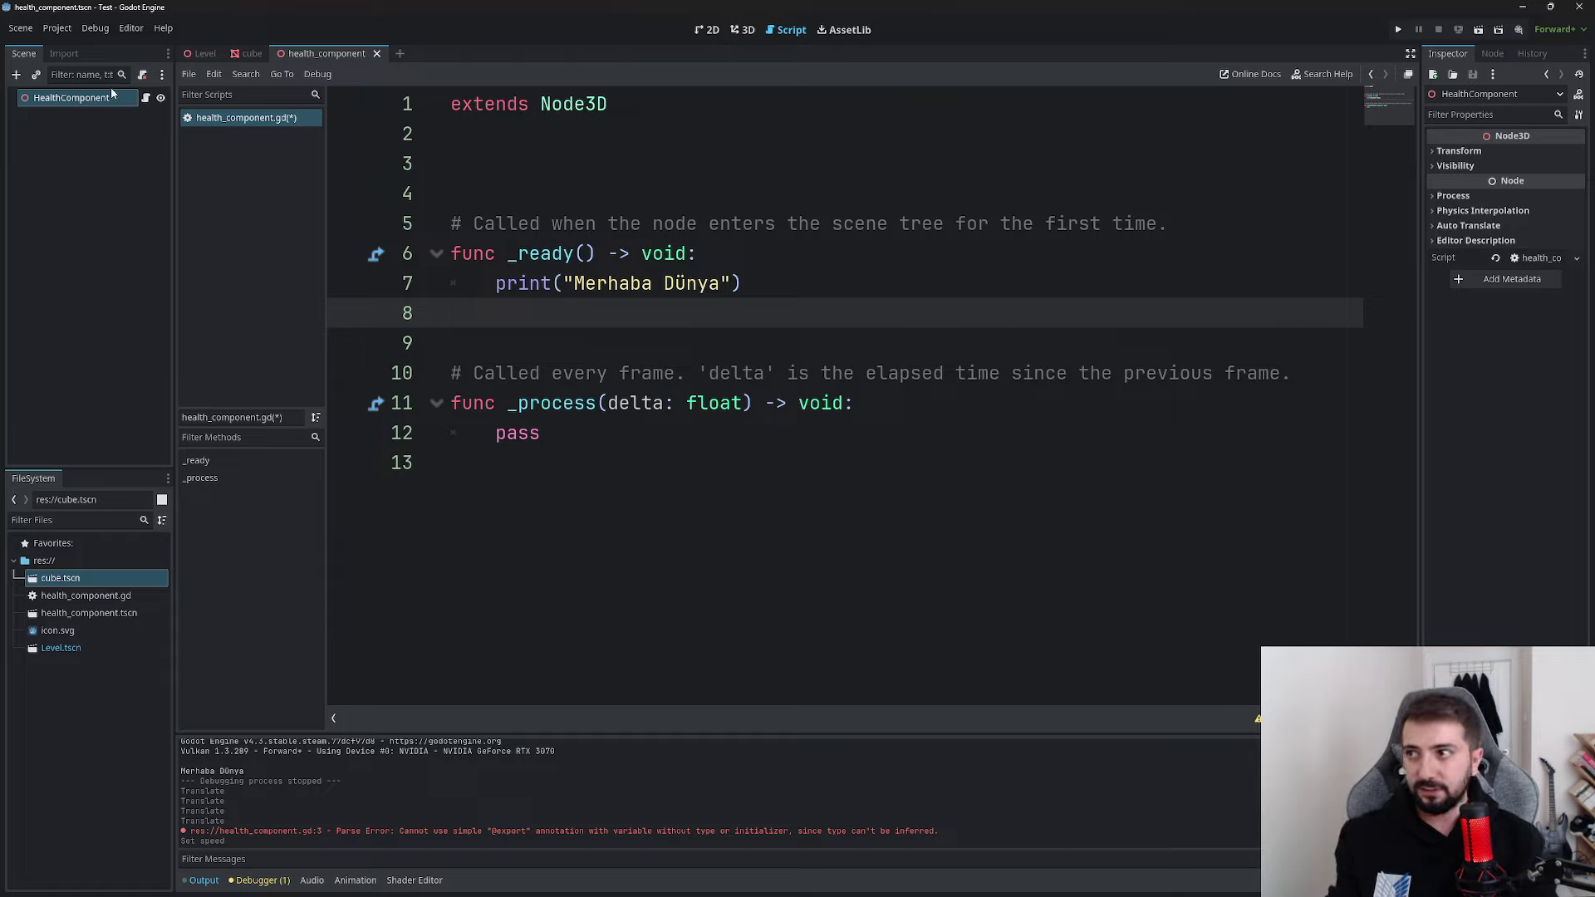
left_click(203, 53)
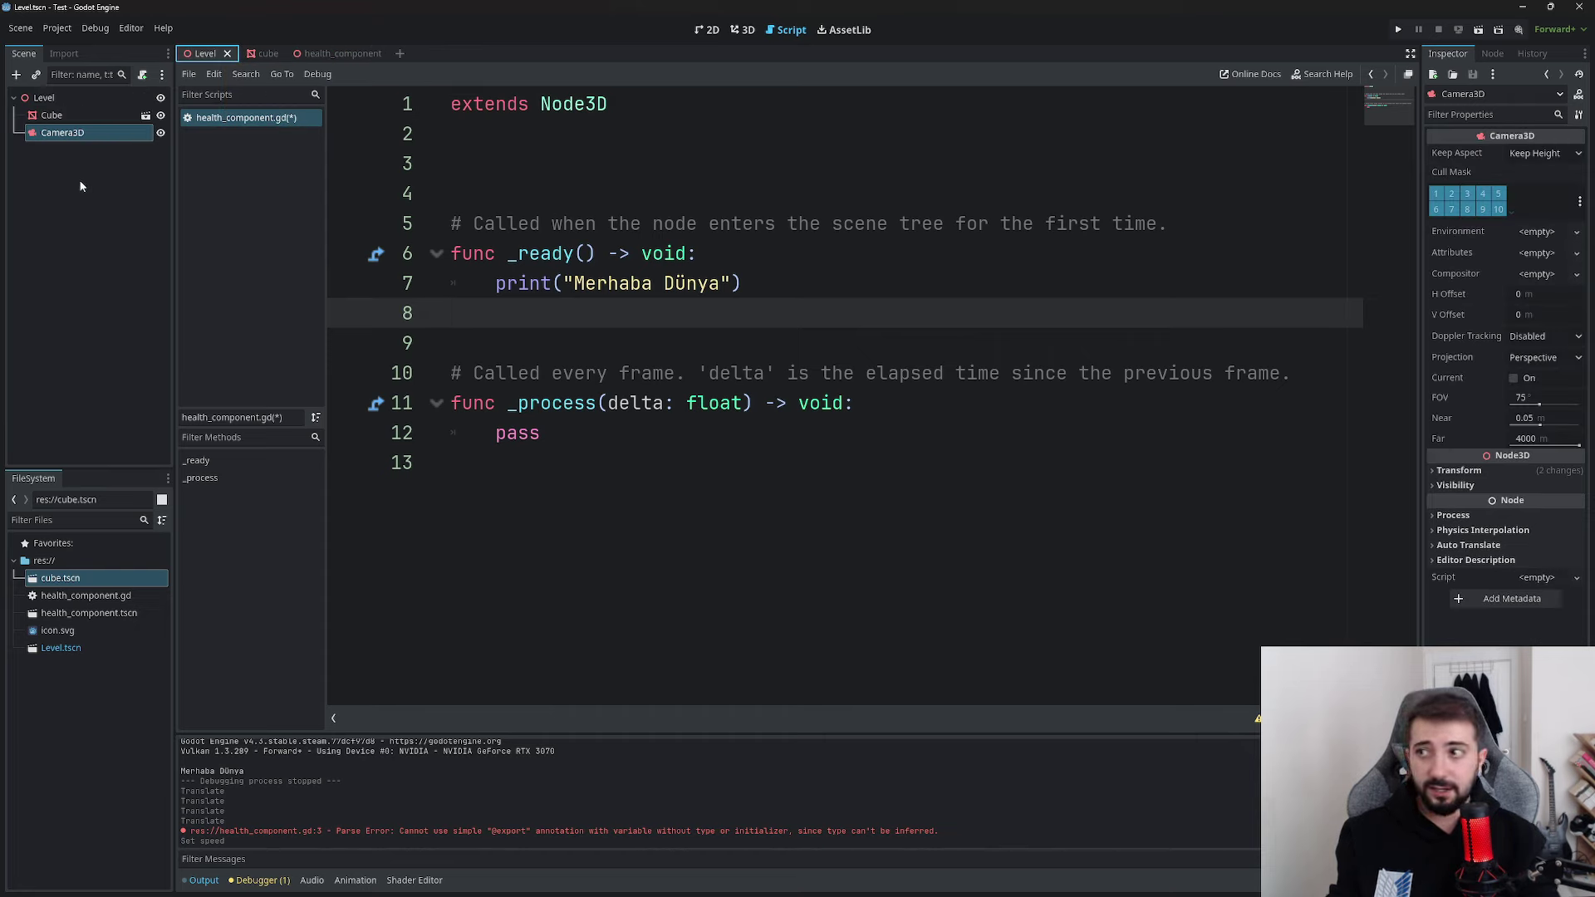
View Camera3D's signals in the Node tab, then deselect the camera
left_click(1492, 53)
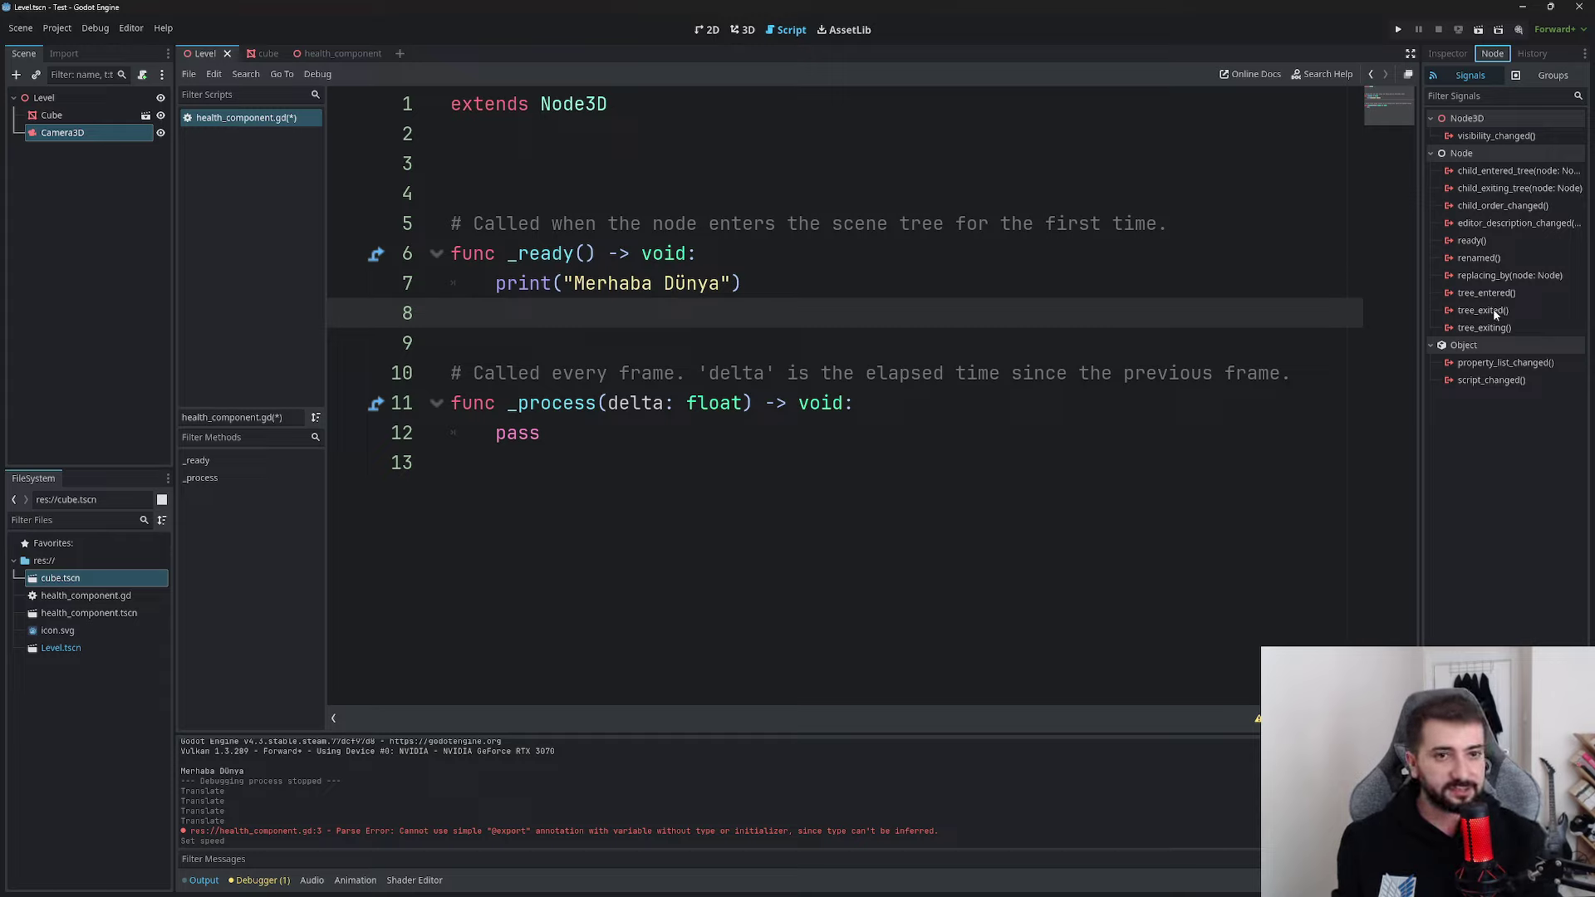
mouse_move(1501, 333)
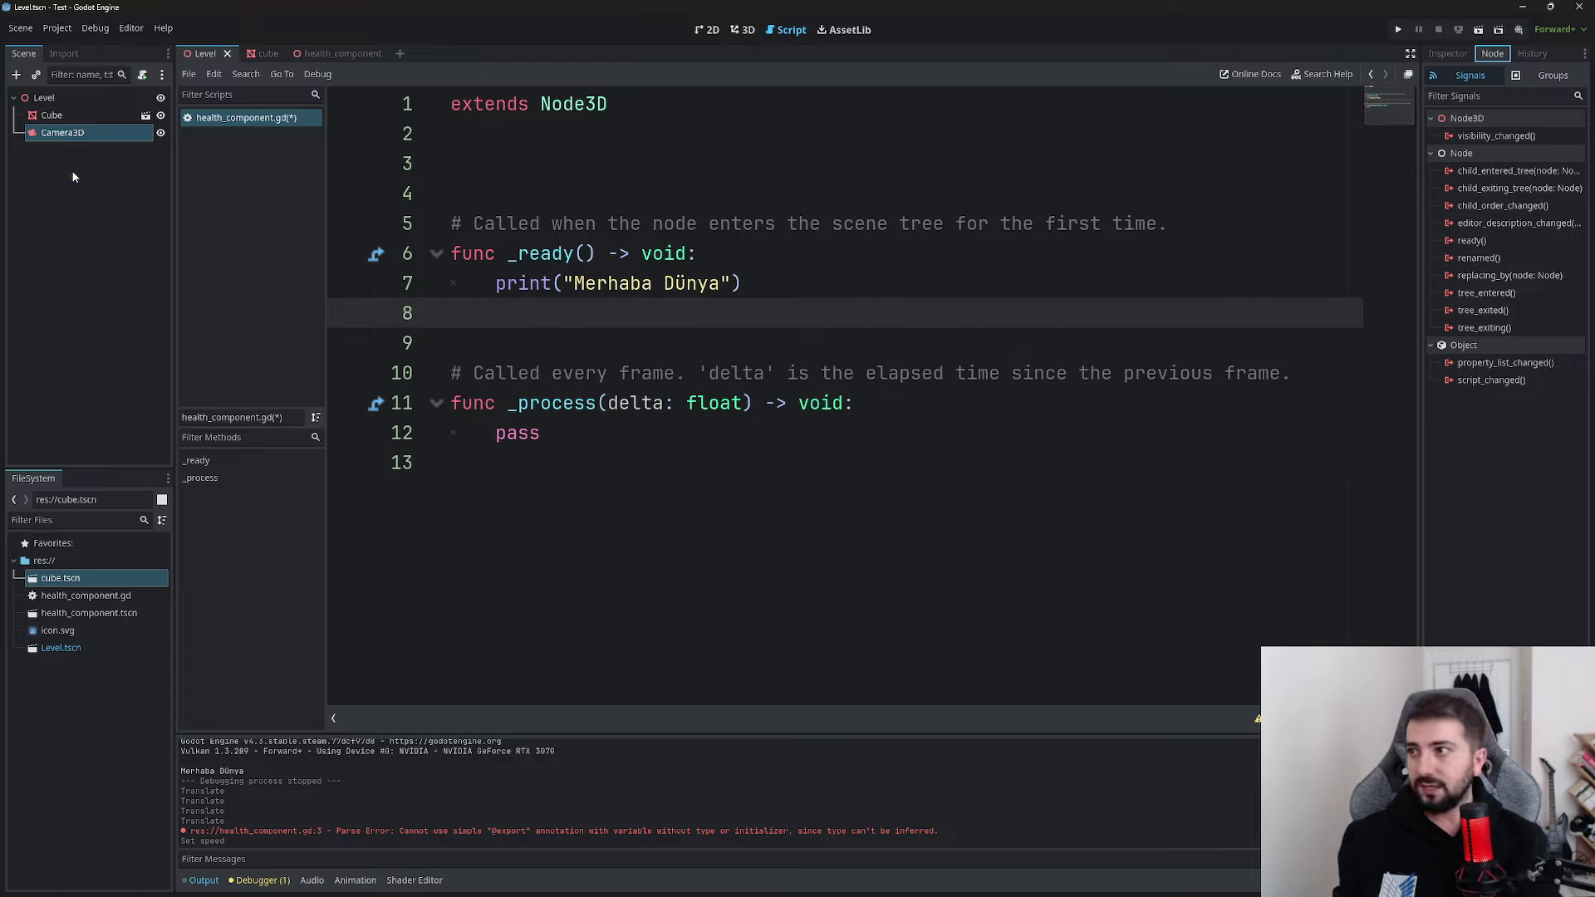
left_click(84, 249)
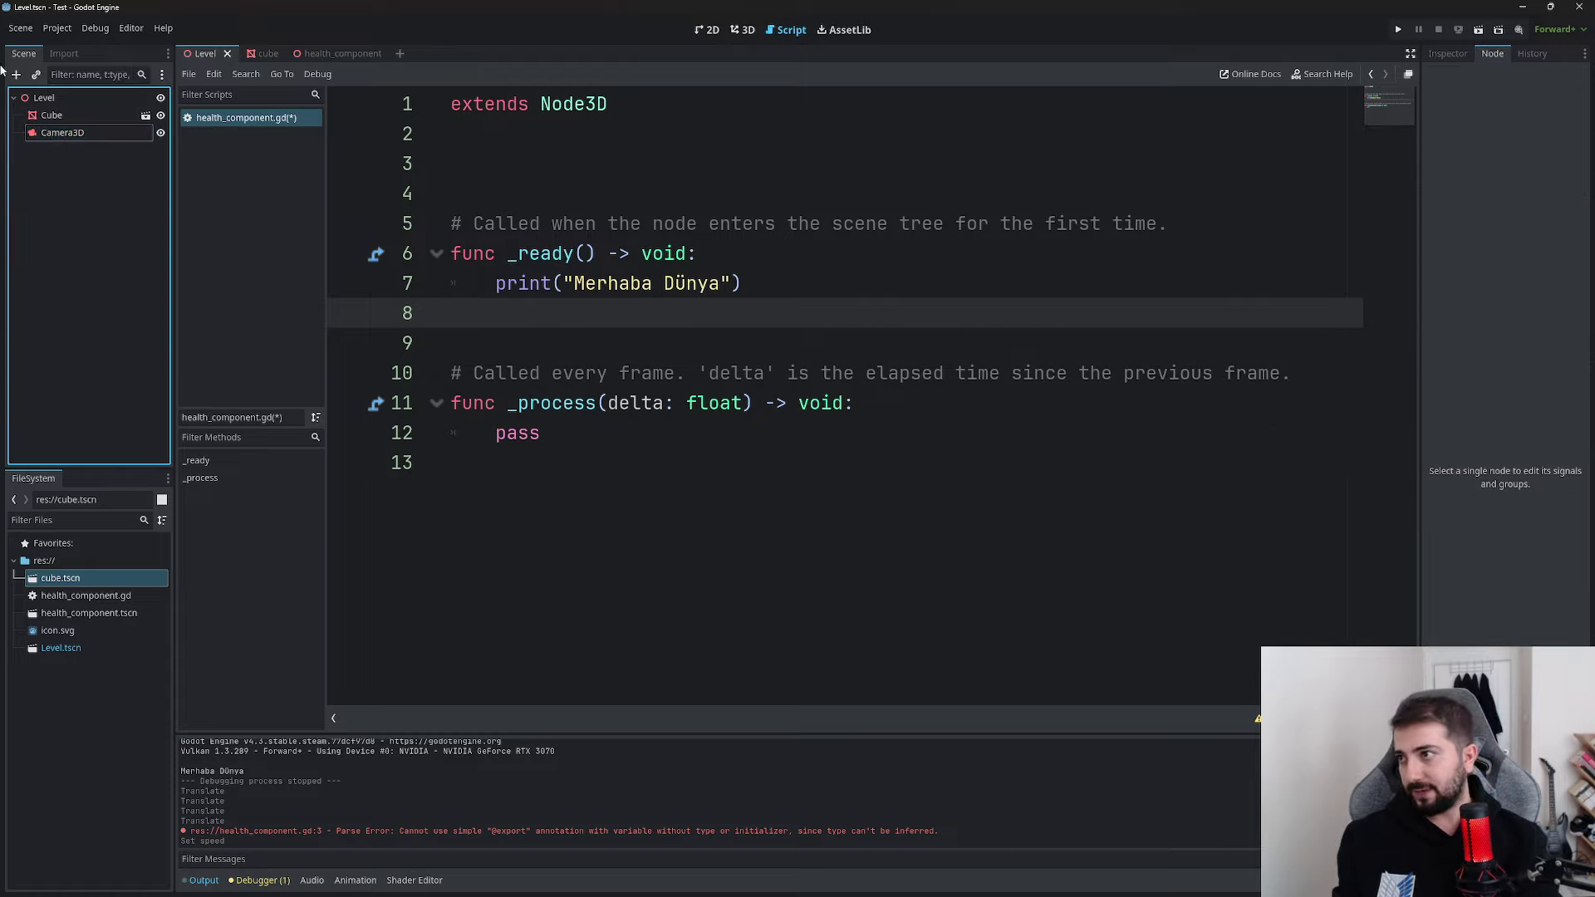
Switch to the cube scene and return to the Script editor
left_click(255, 55)
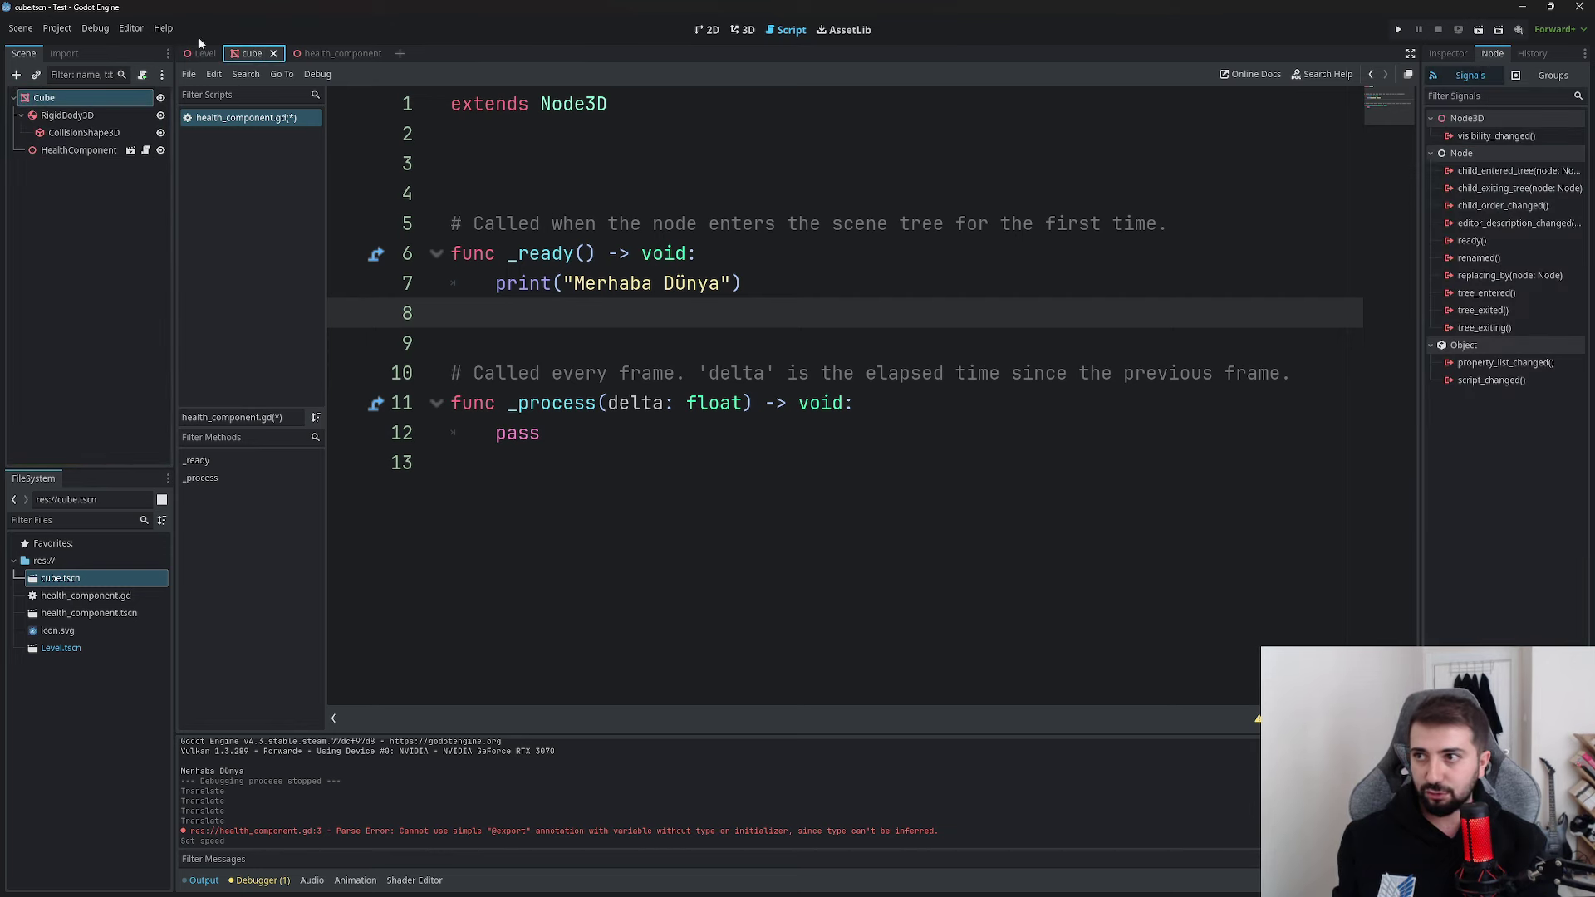
left_click(741, 29)
left_click(786, 30)
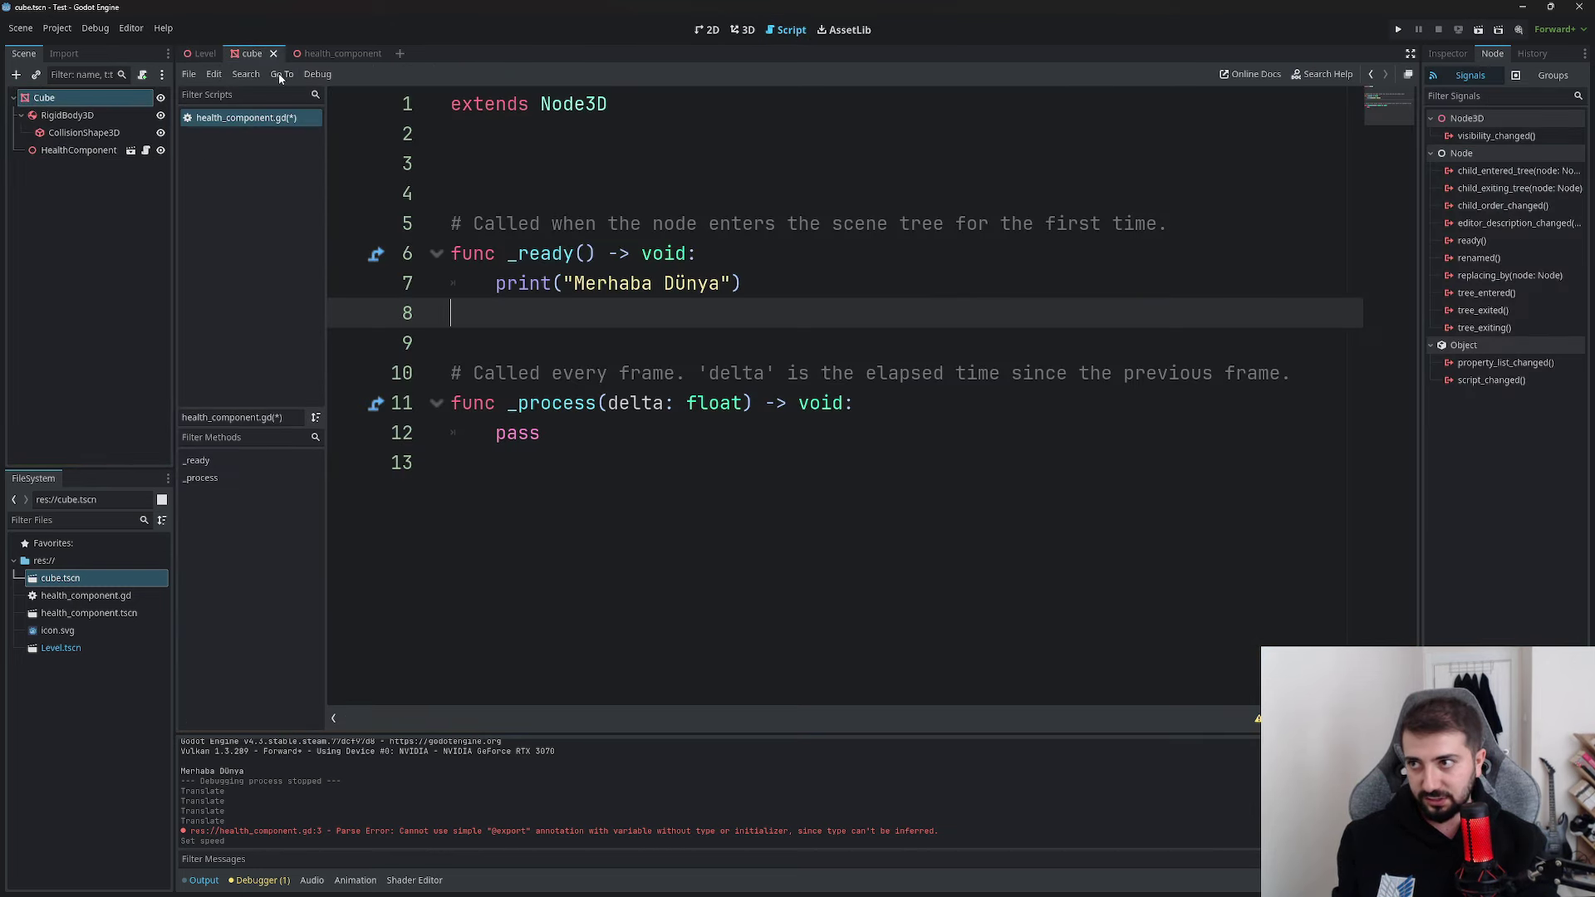
left_click(548, 193)
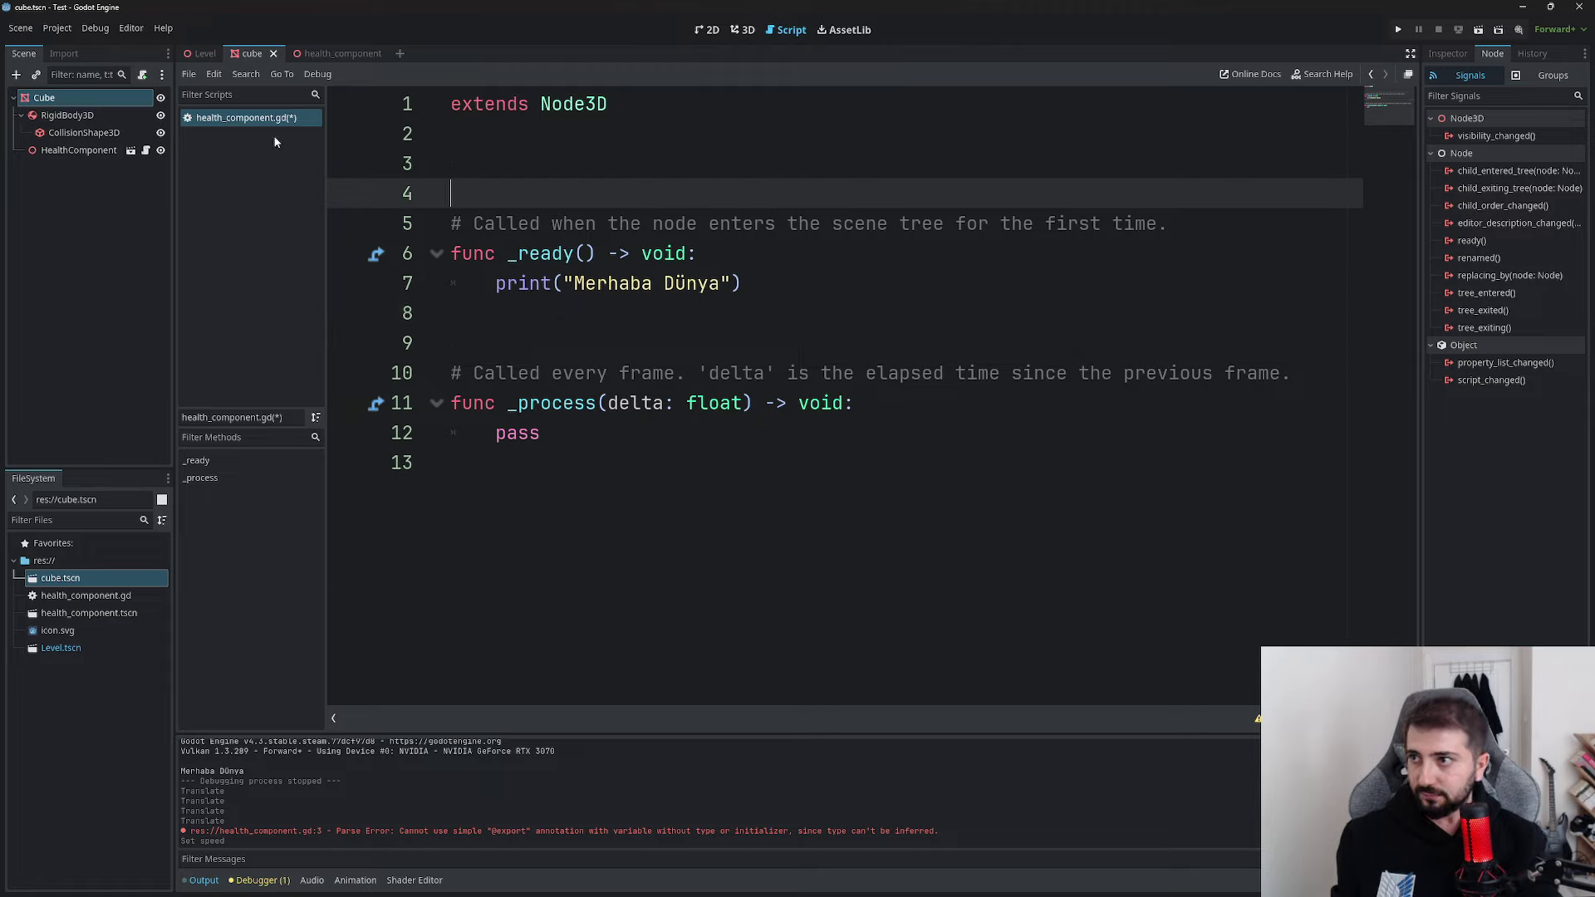
Attach a new cube.gd script extending MeshInstance3D to the Cube node
left_click(1455, 55)
left_click(1547, 488)
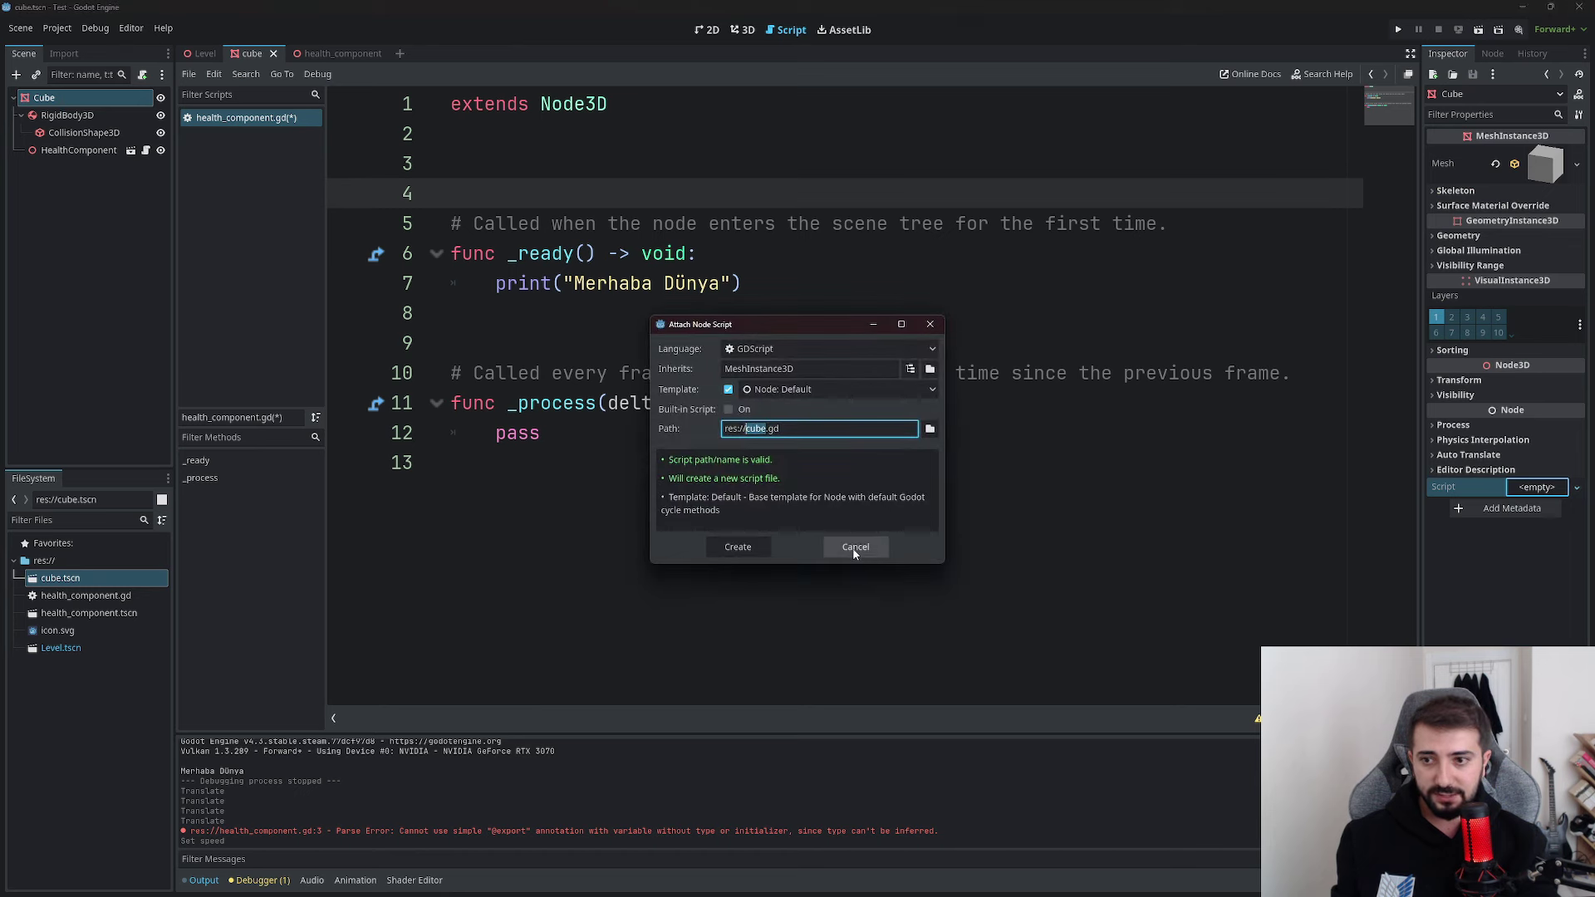
left_click(735, 546)
Select RigidBody3D and view its signals
scroll(585, 390, "up", 1, "ctrl")
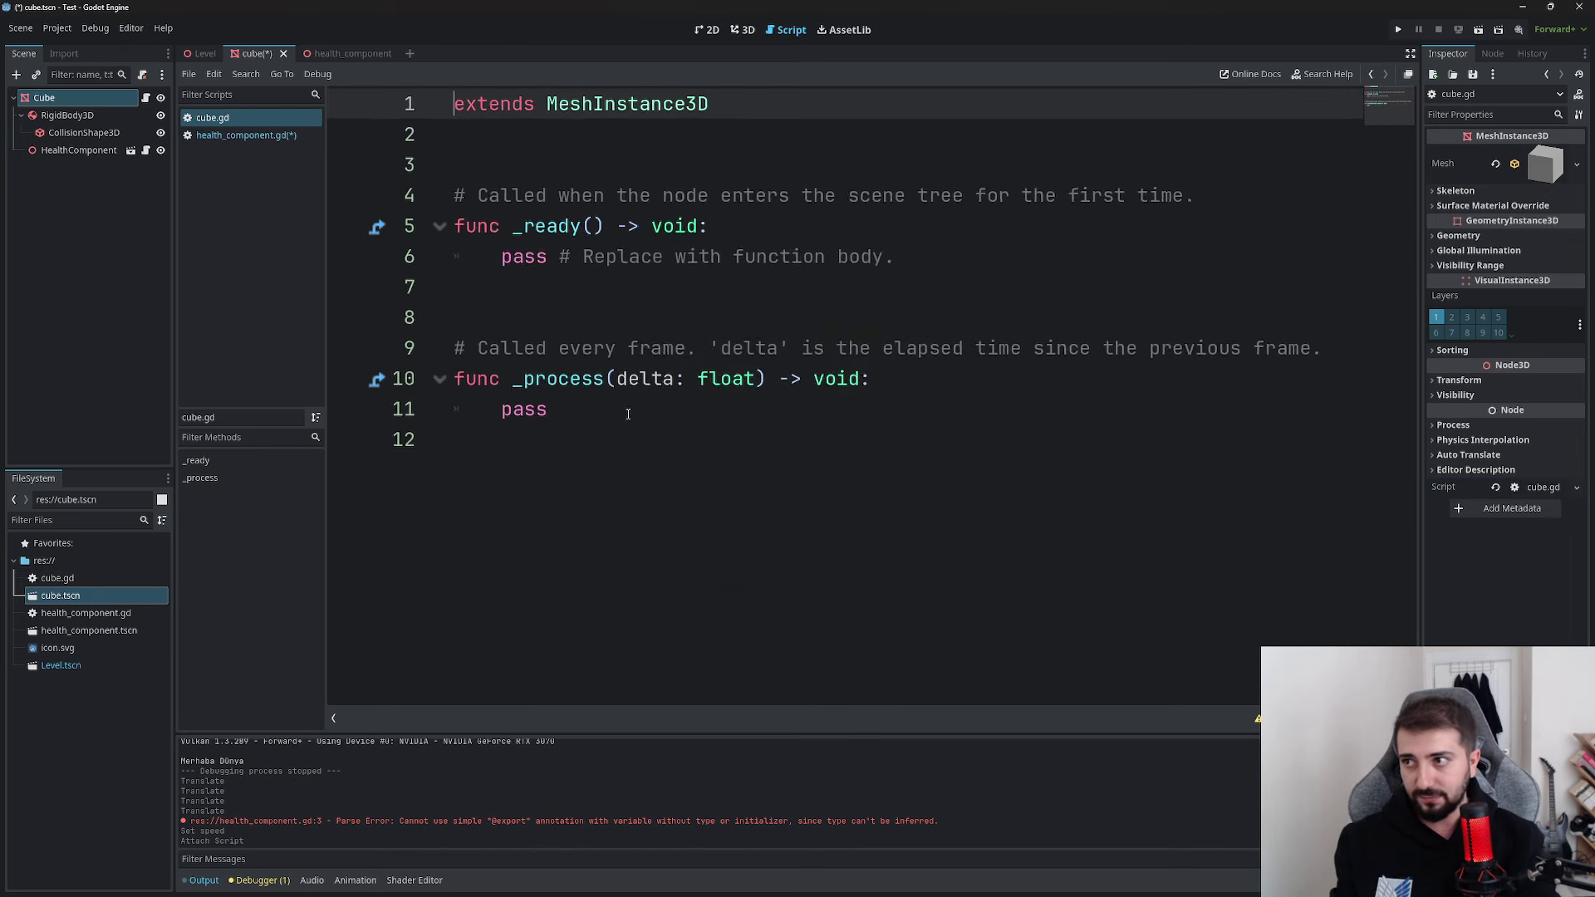
scroll(586, 391, "up", 1, "ctrl")
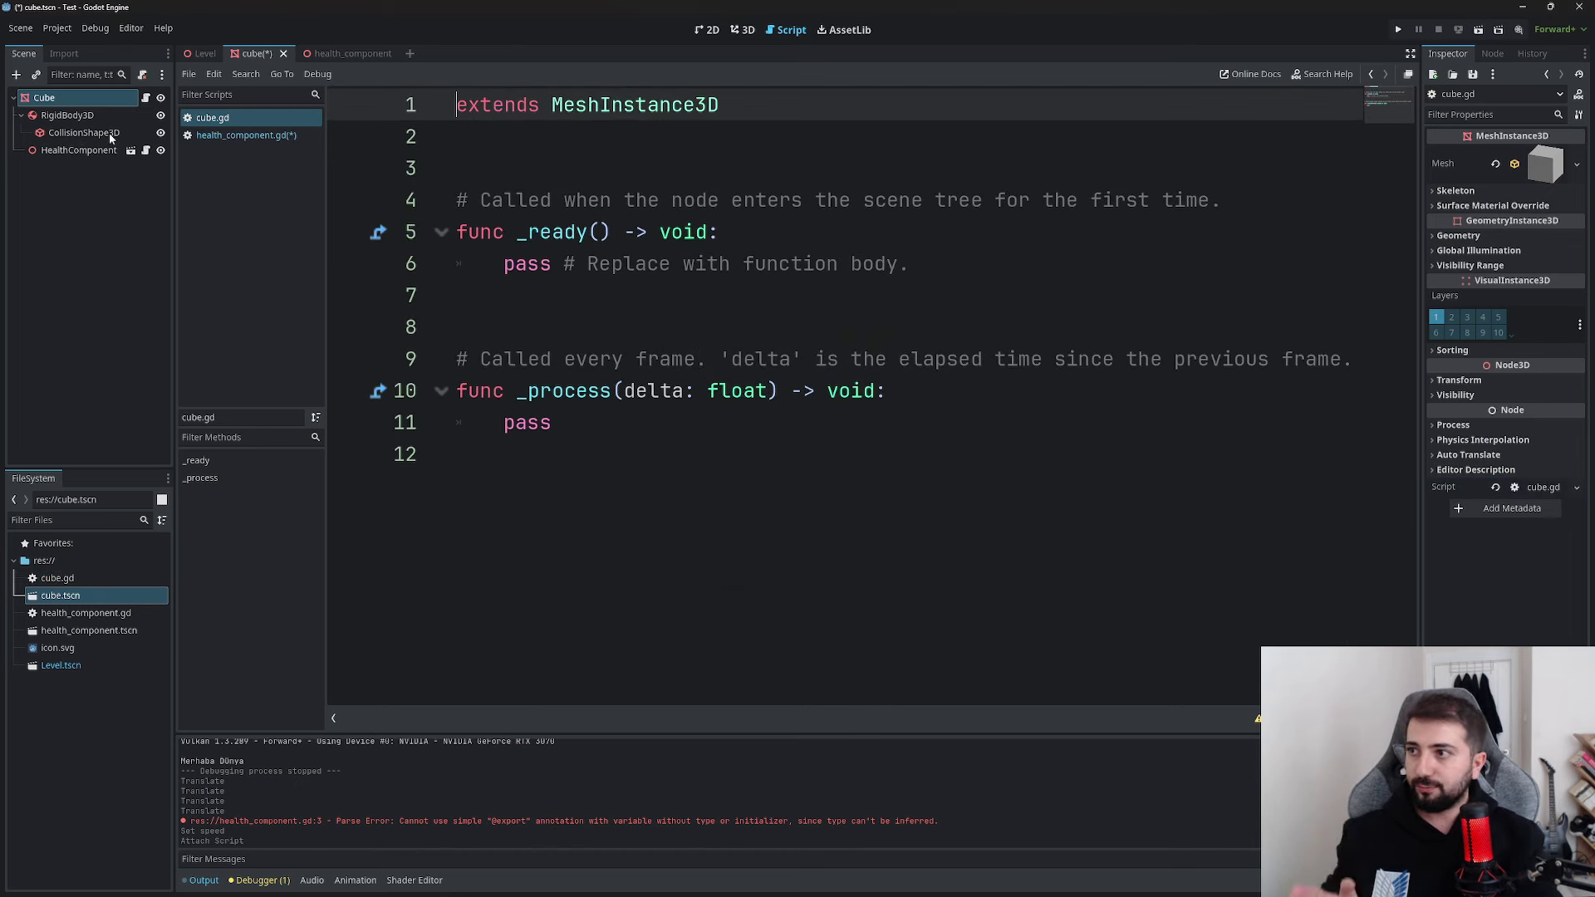
left_click(83, 116)
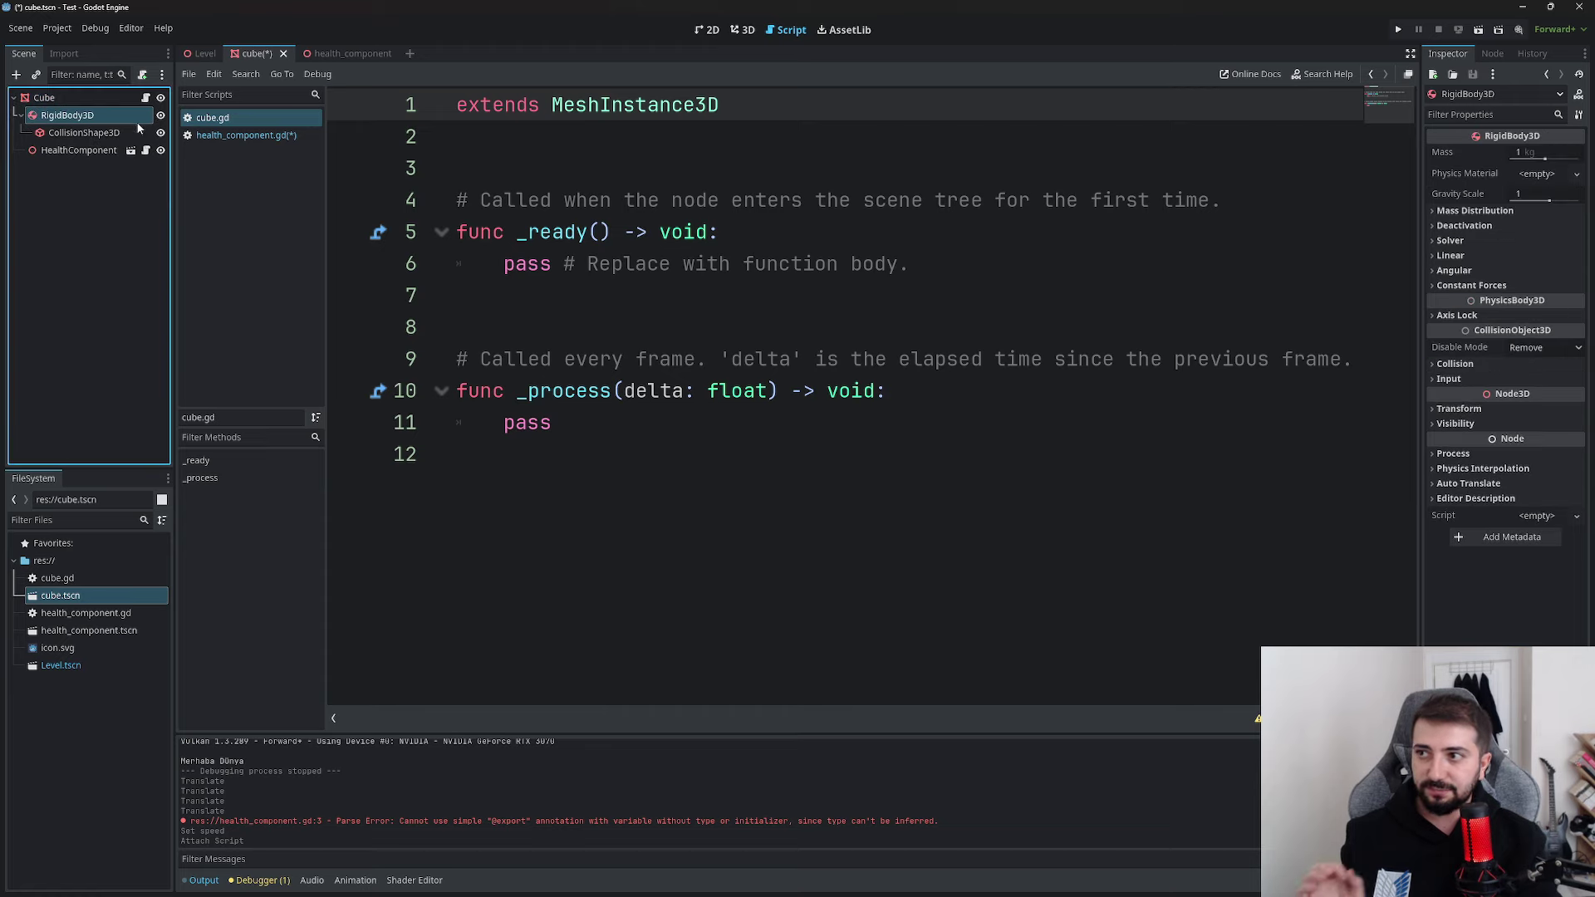
left_click(1493, 53)
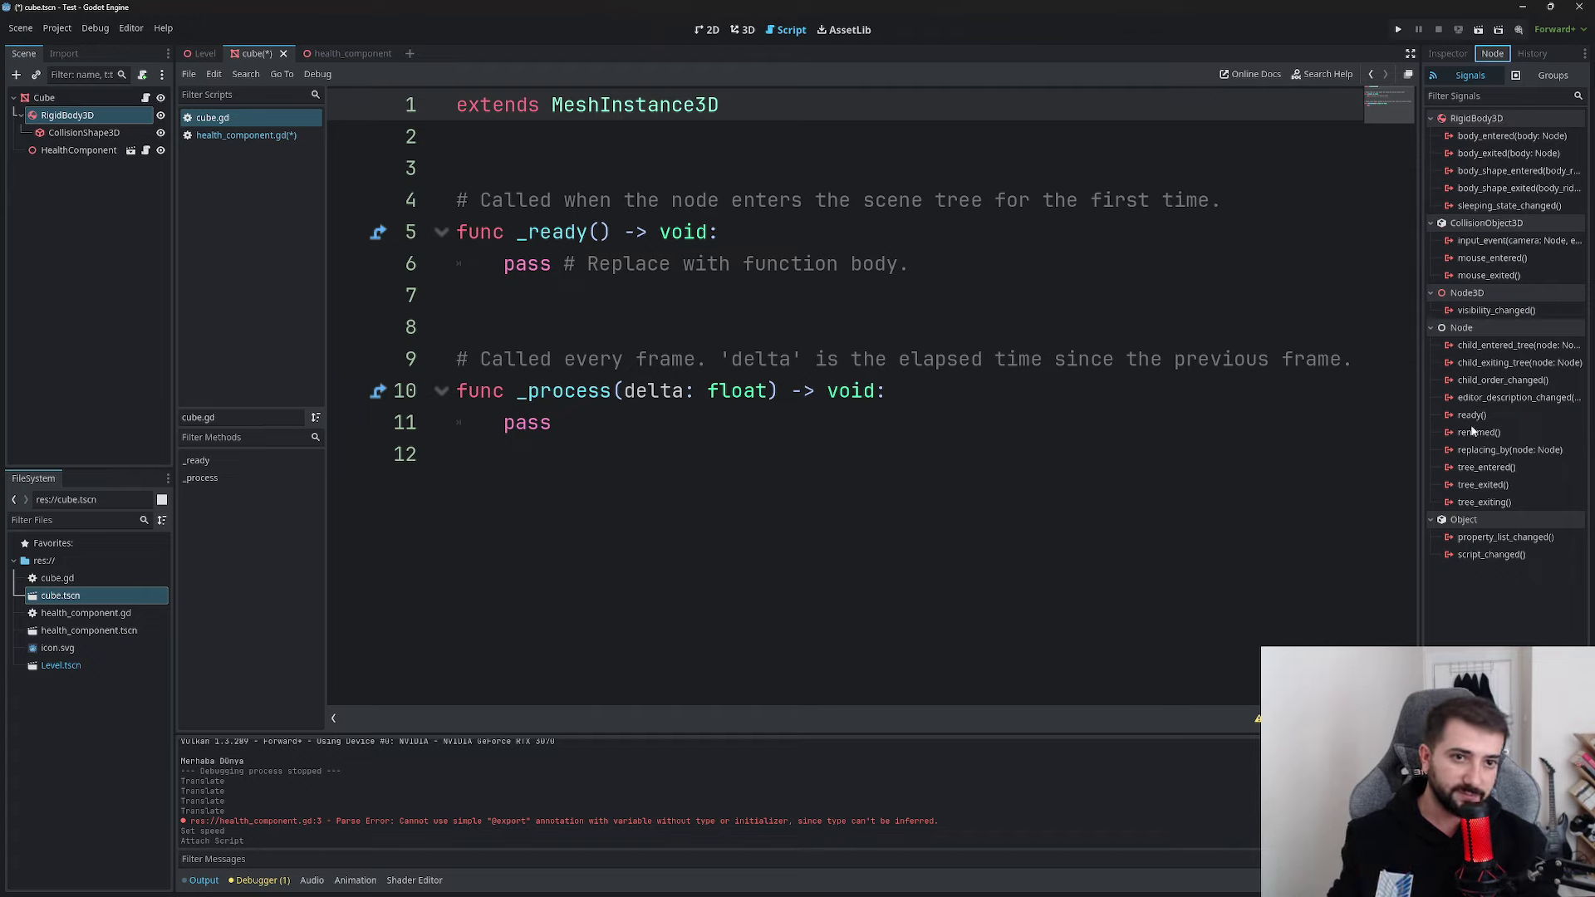
Add a Timer node under Cube and enable its Autostart
left_click(12, 166)
key("ctrl+a")
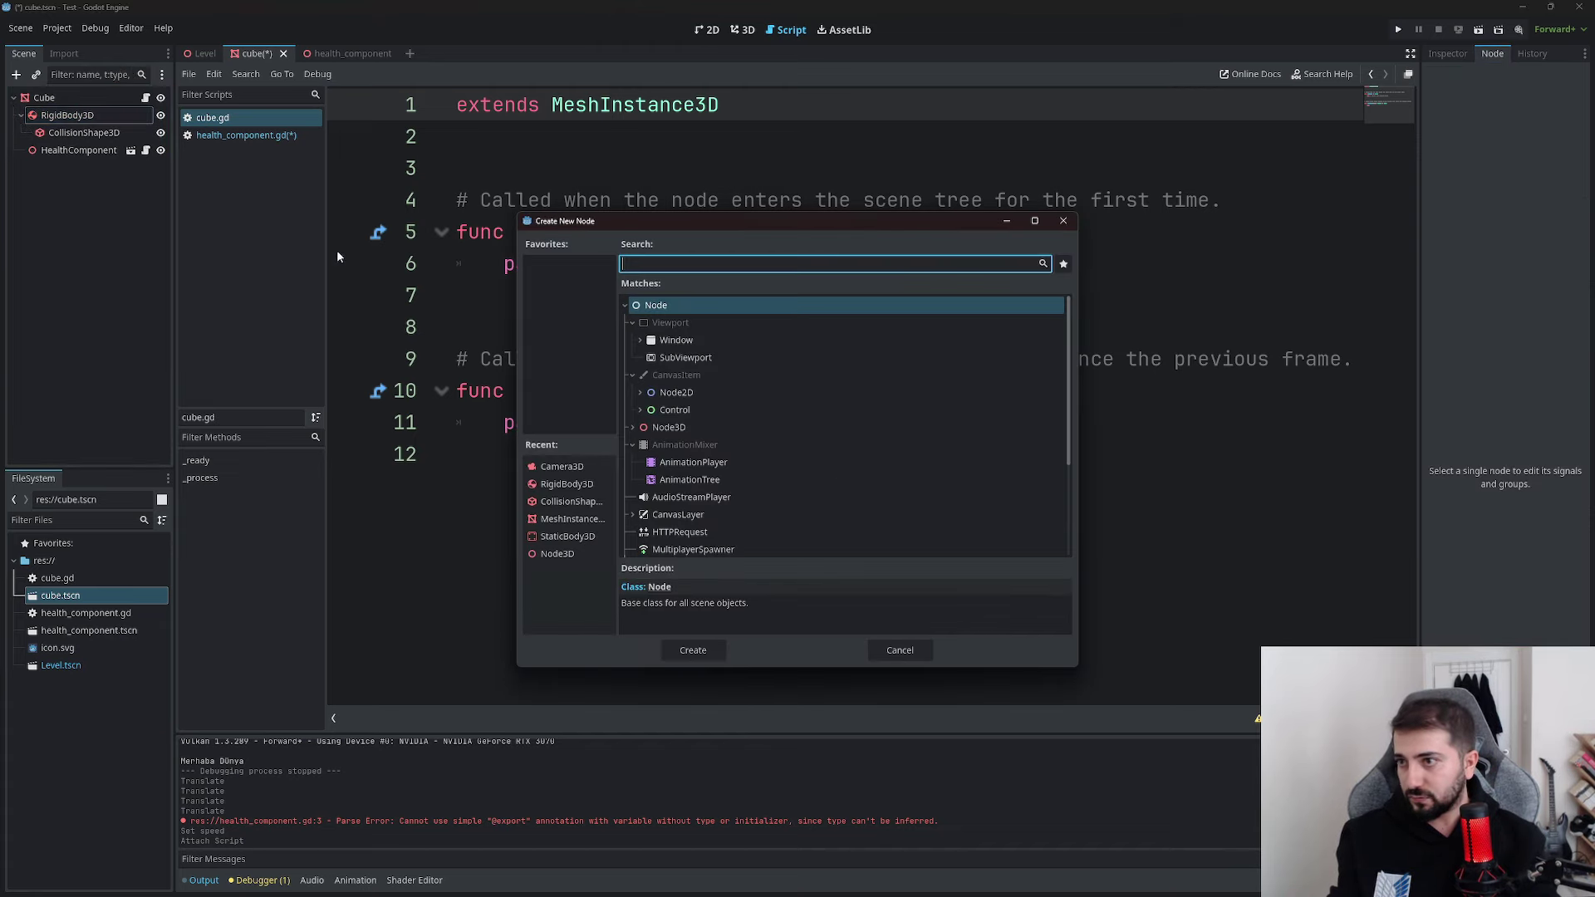
type("tiöm")
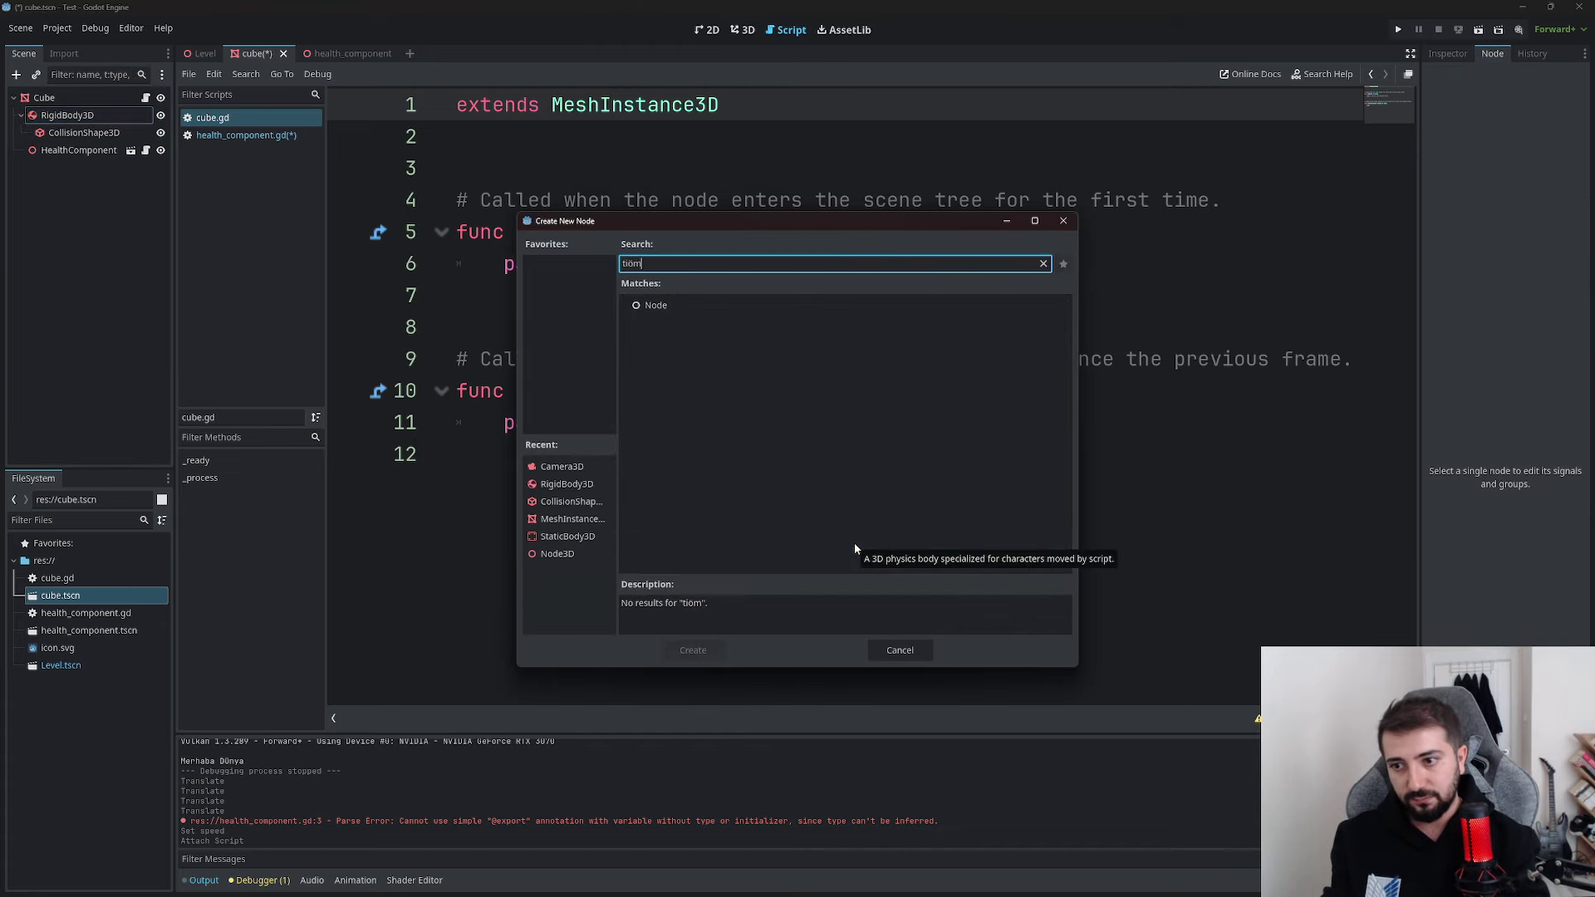
key("BackSpace")
key("BackSpace")
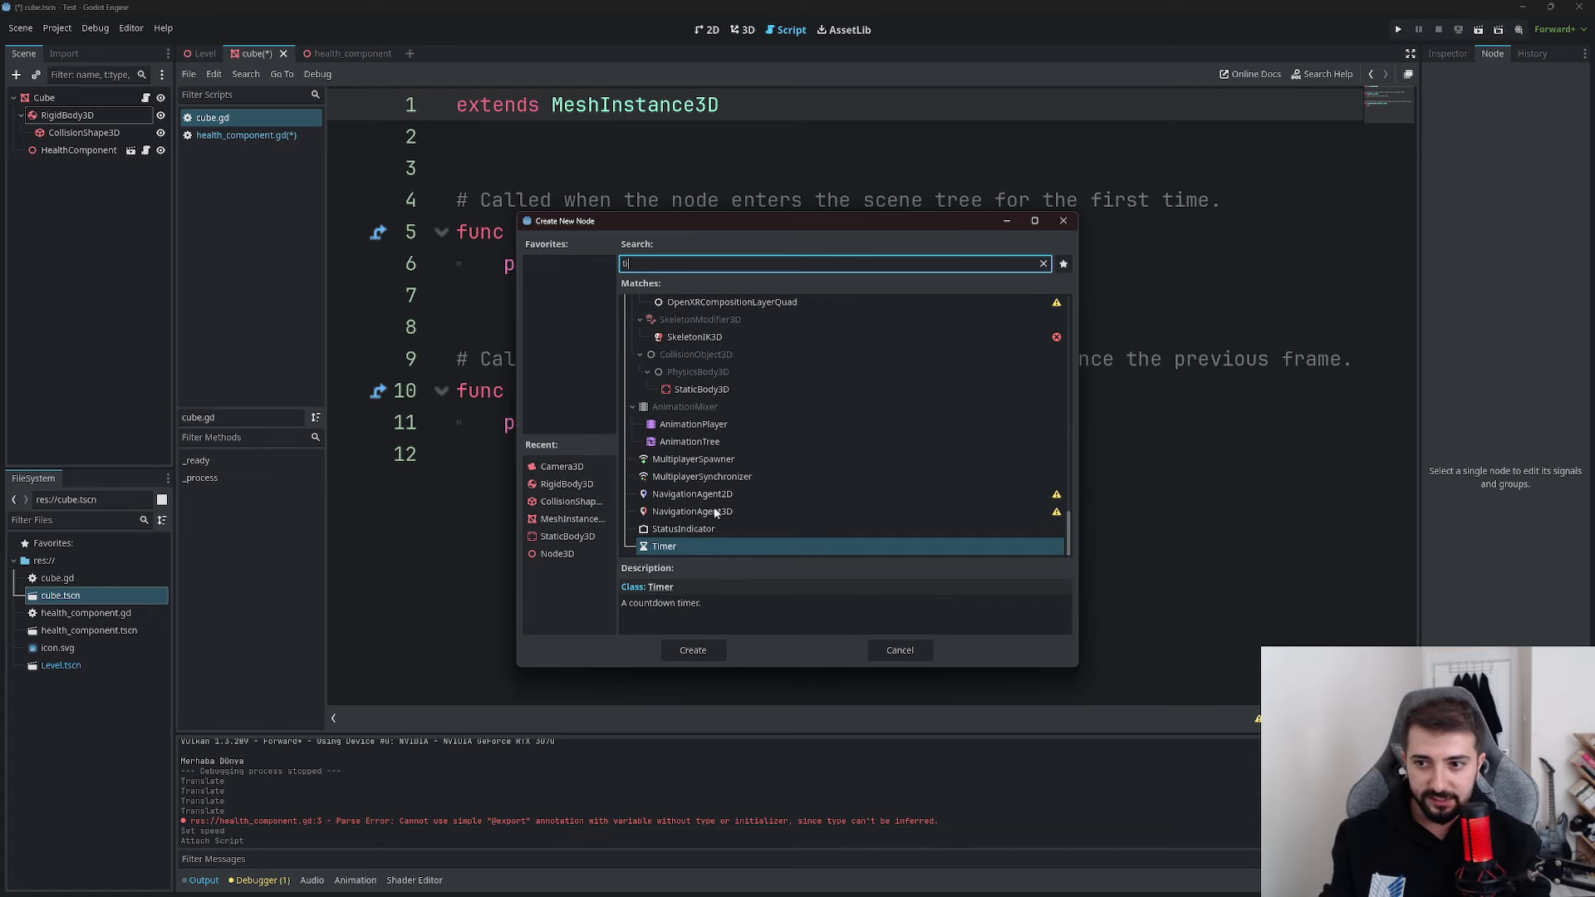
left_click(694, 649)
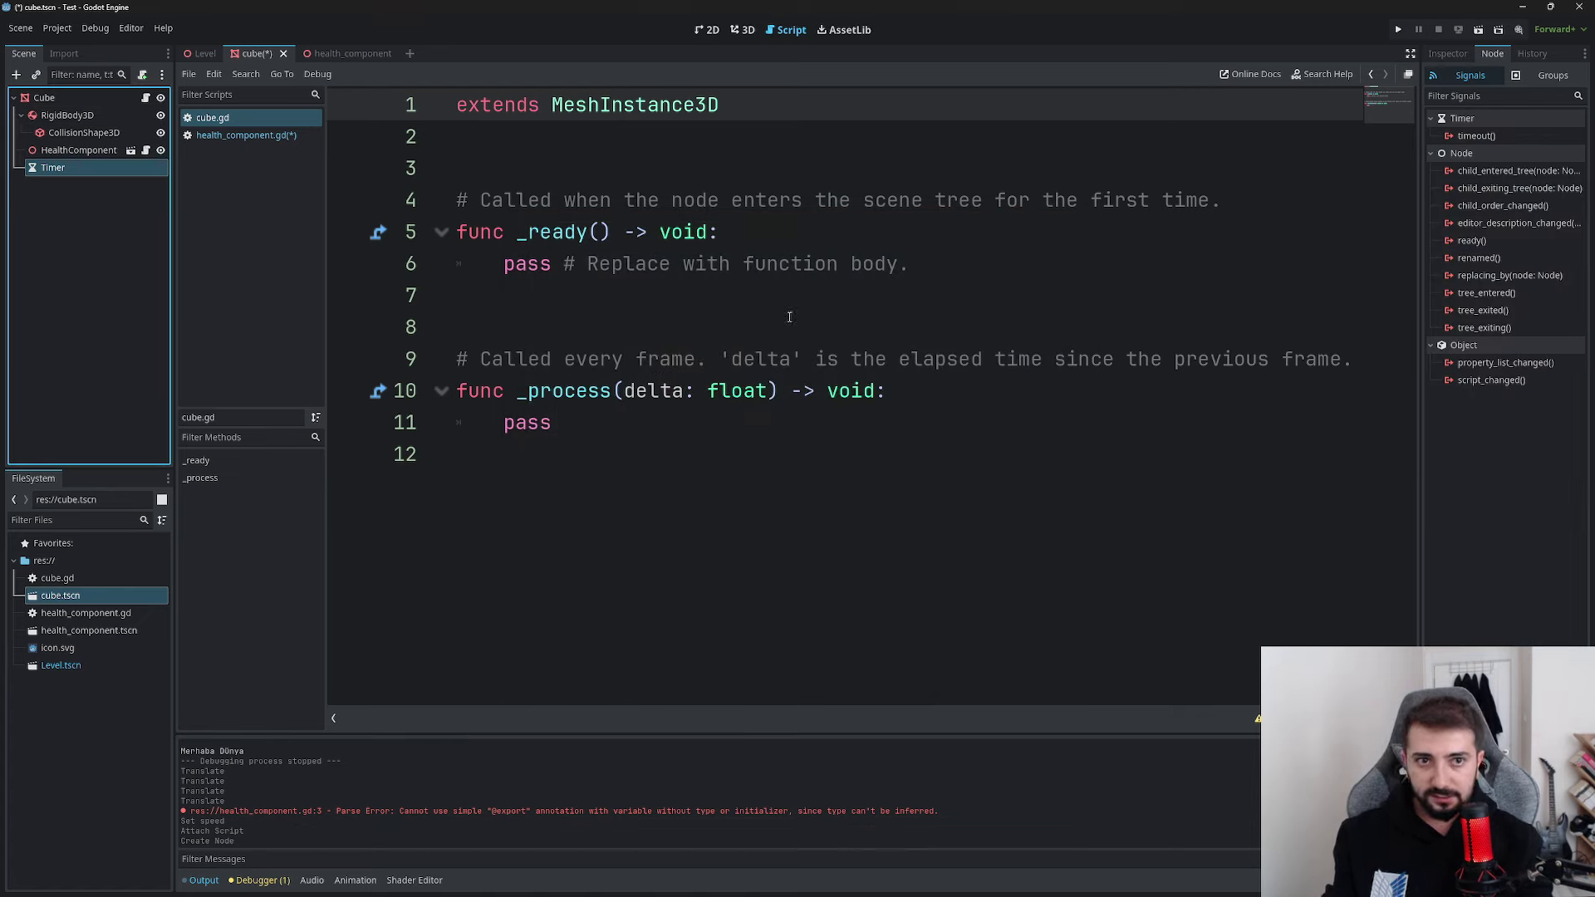
left_click(1448, 53)
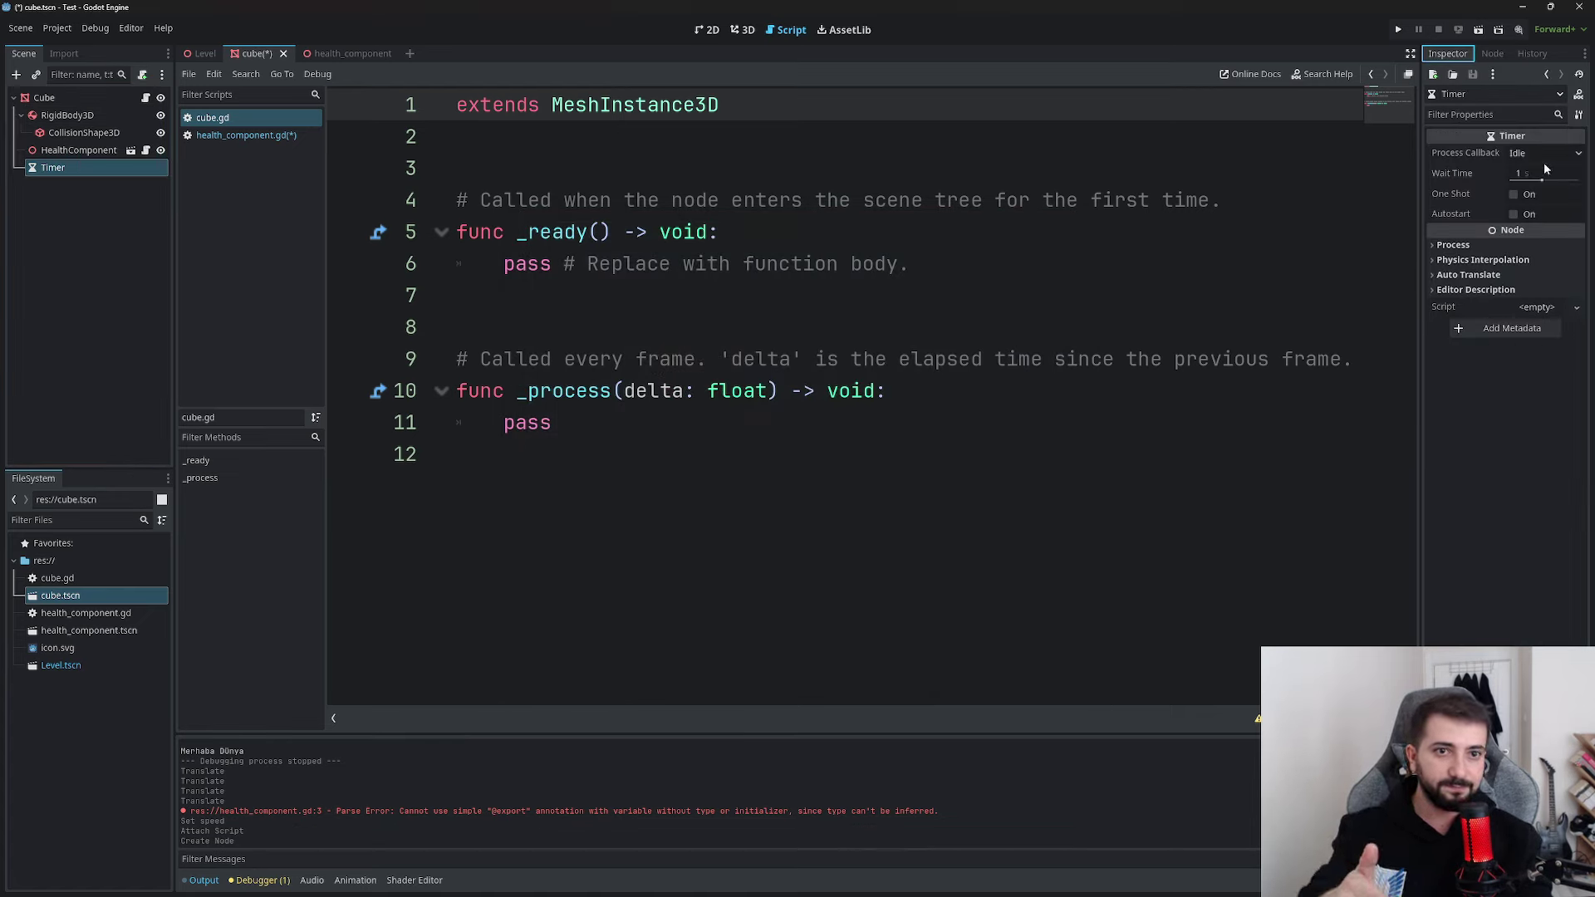
left_click(1513, 215)
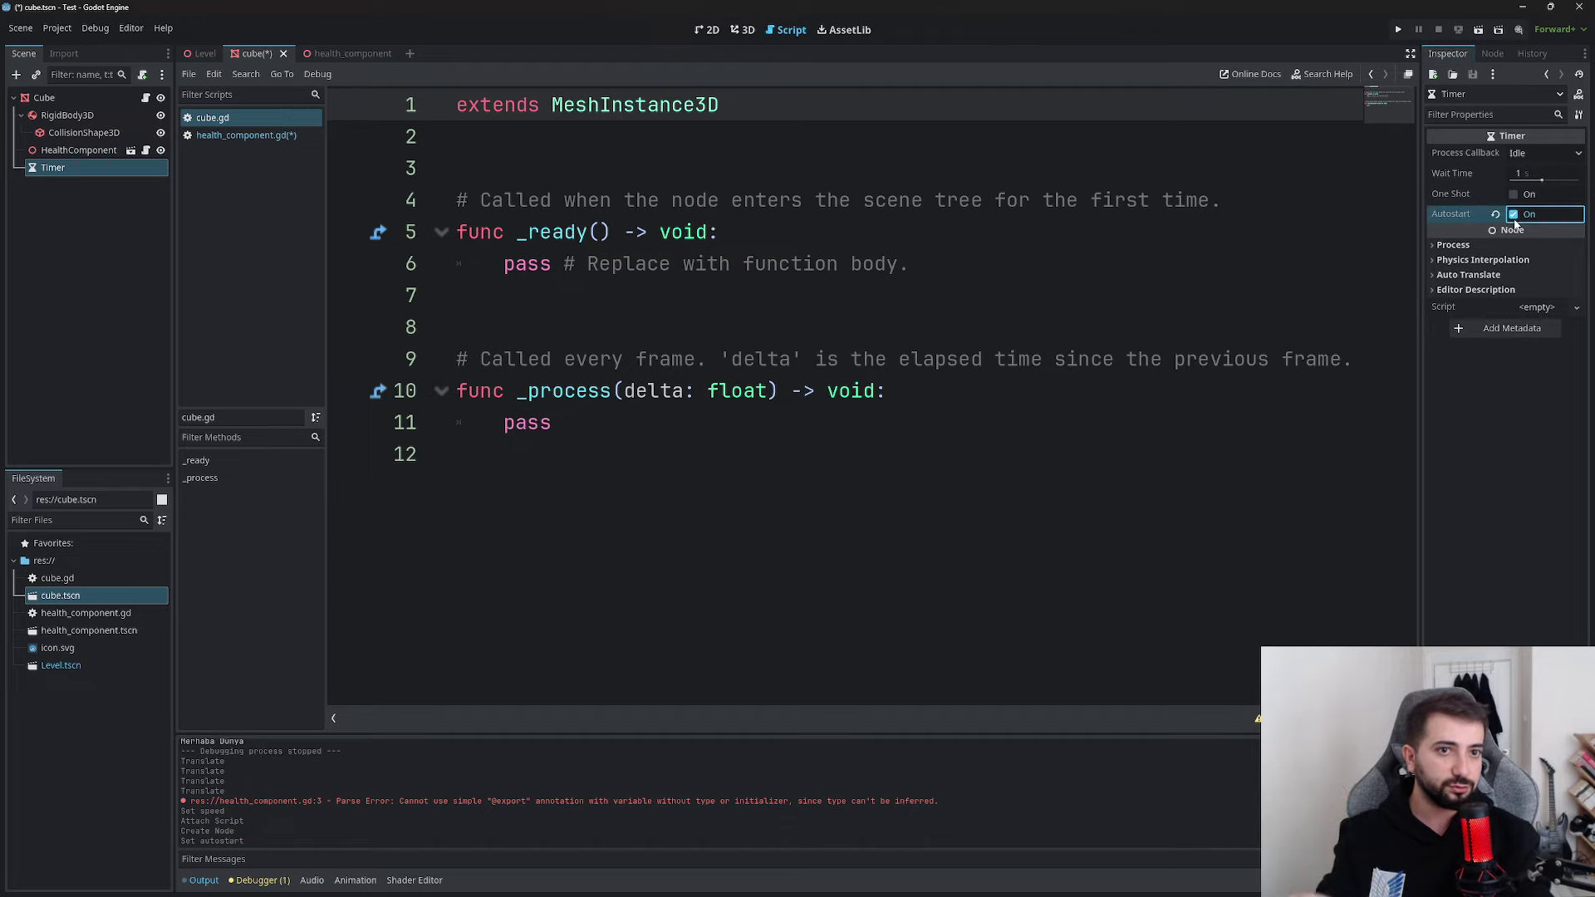
Connect the Timer's timeout signal to a new _on_timer_timeout function in cube.gd
left_click(1492, 54)
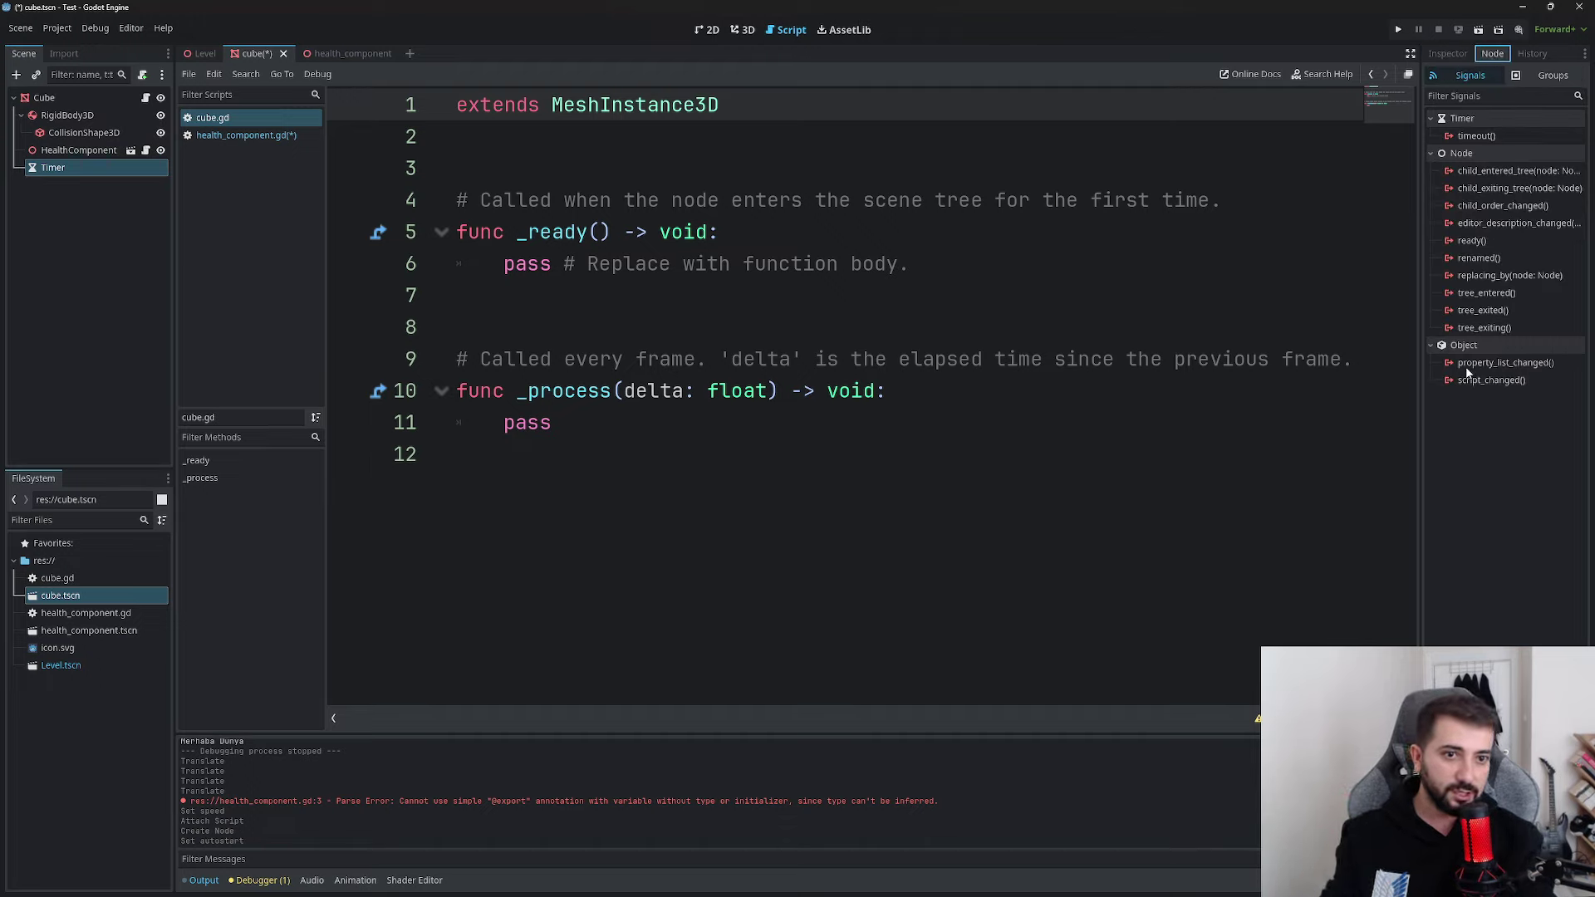
left_click(1473, 137)
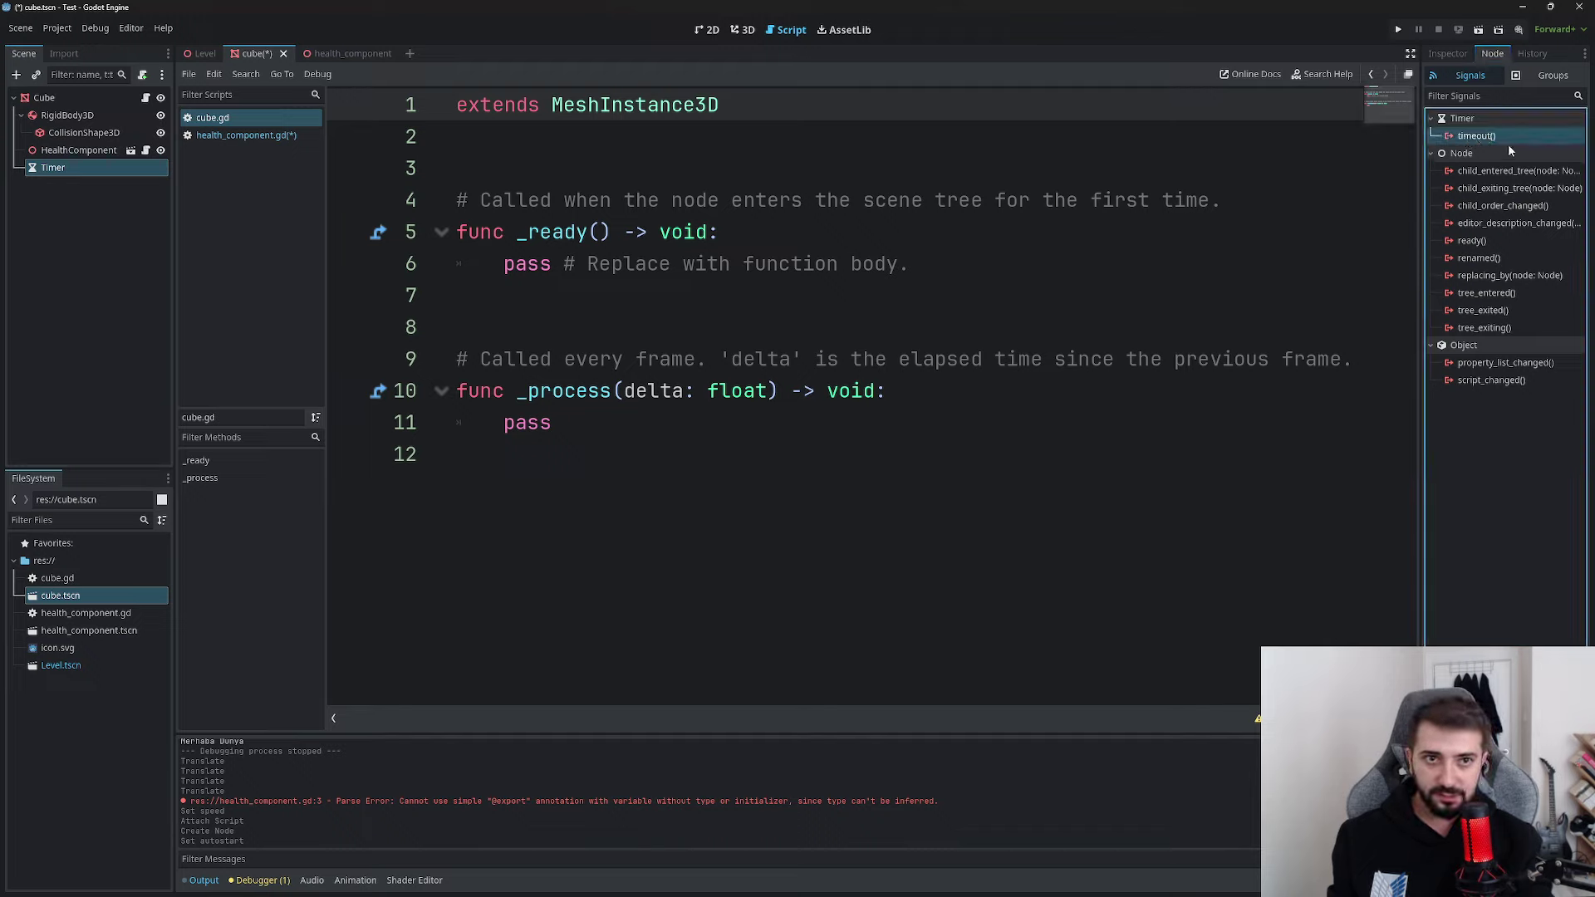
double_click(1508, 140)
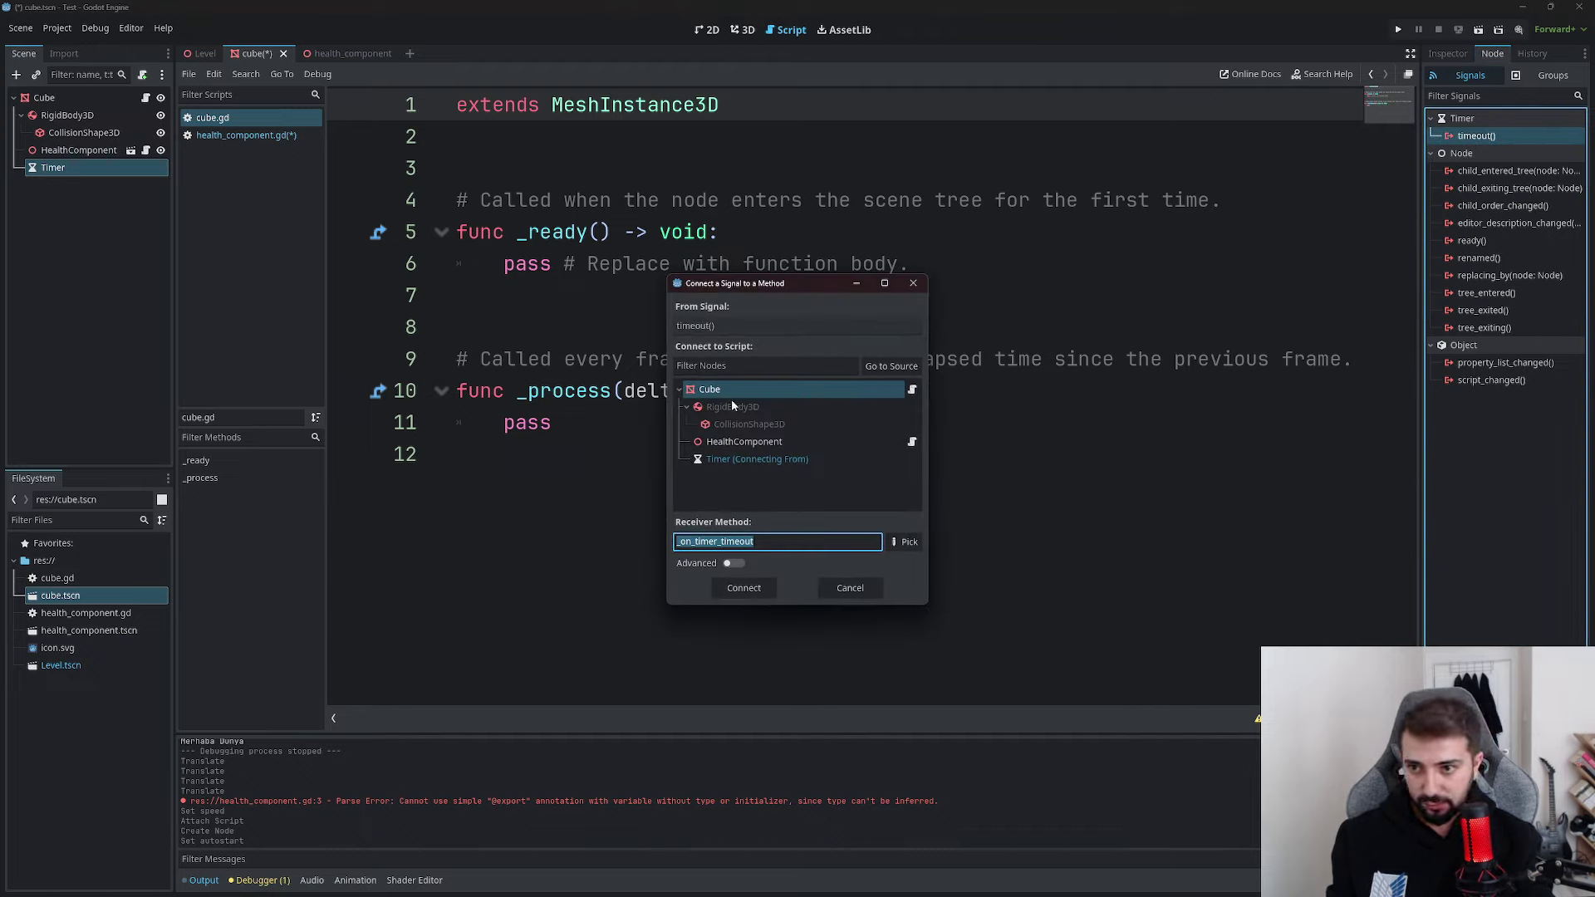
left_click(741, 593)
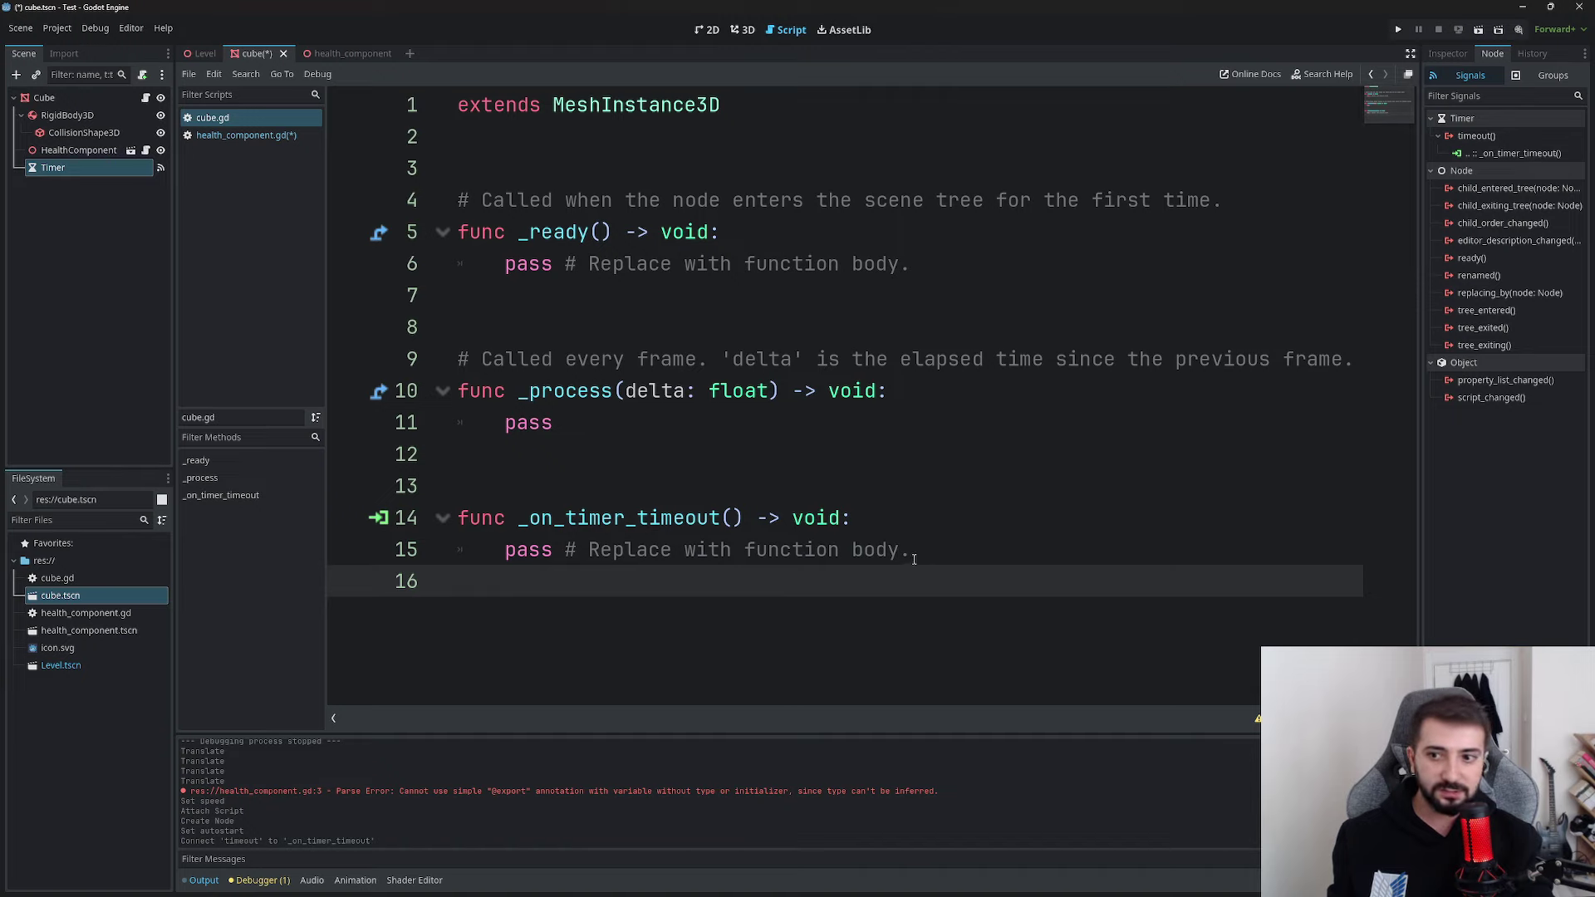
Replace pass in _on_timer_timeout with print("Zaman doldu") and save cube.gd
left_click_drag(911, 550, 497, 544)
key("BackSpace")
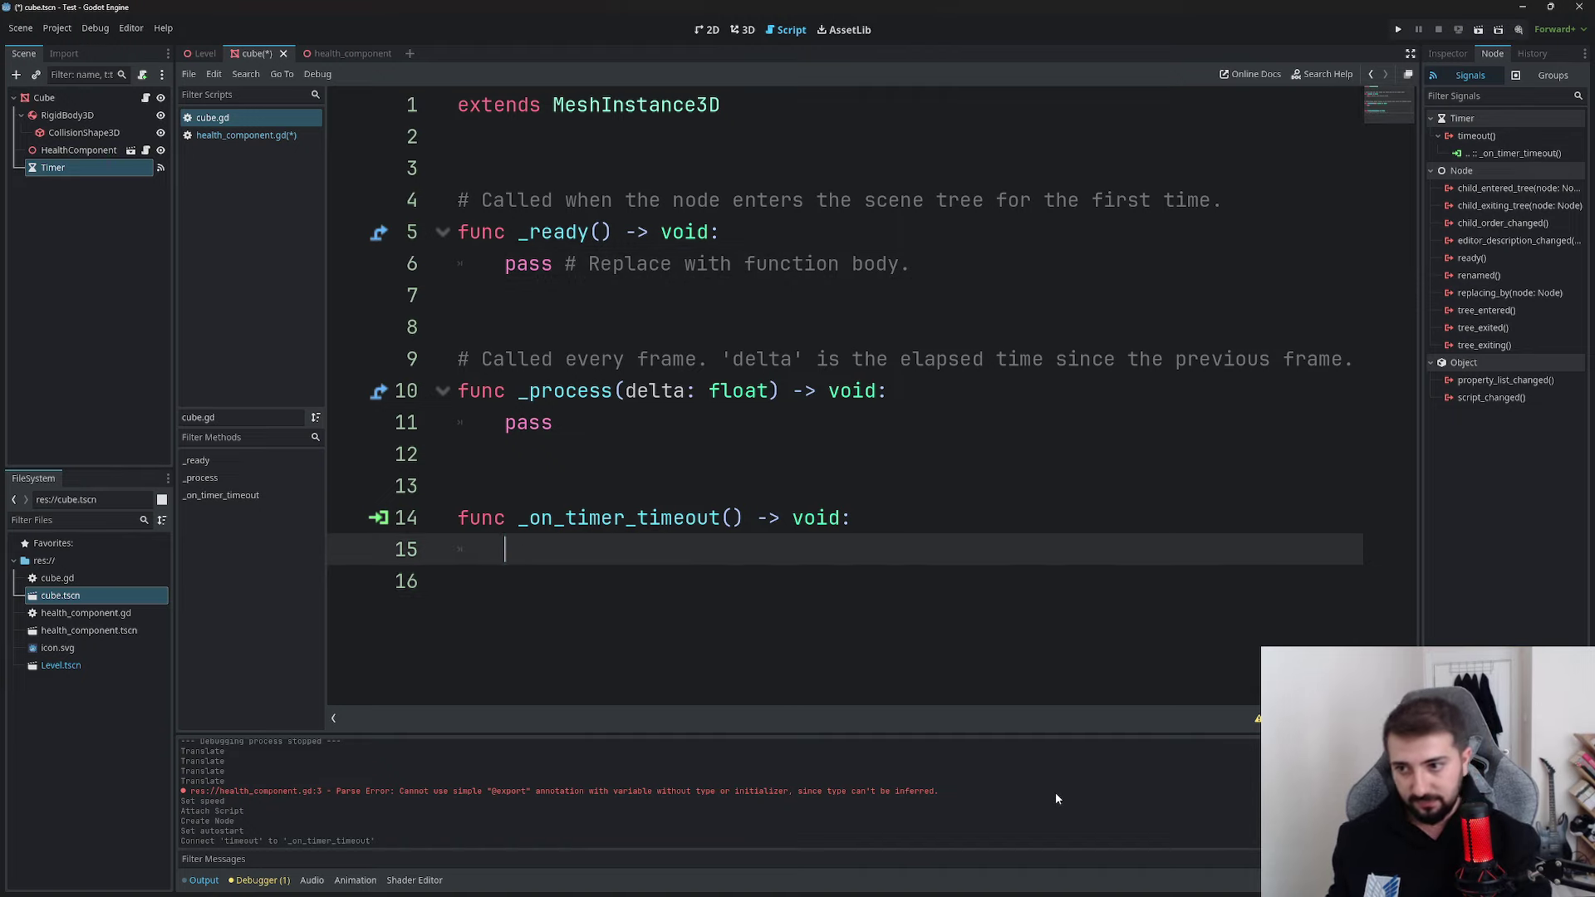
type("prin")
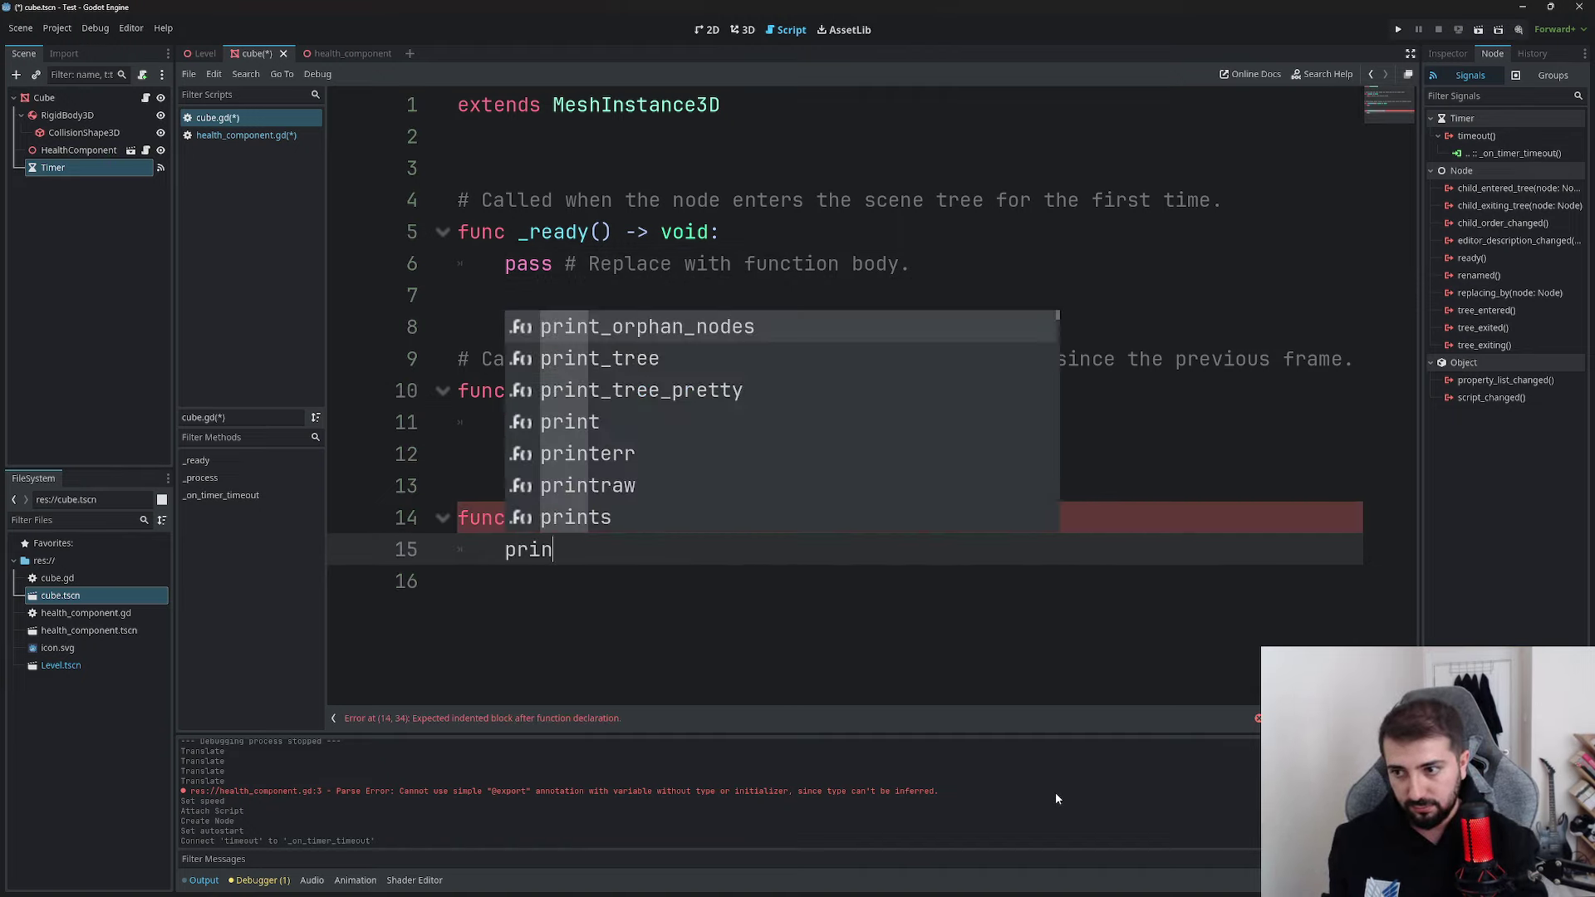
type("t(\"Z")
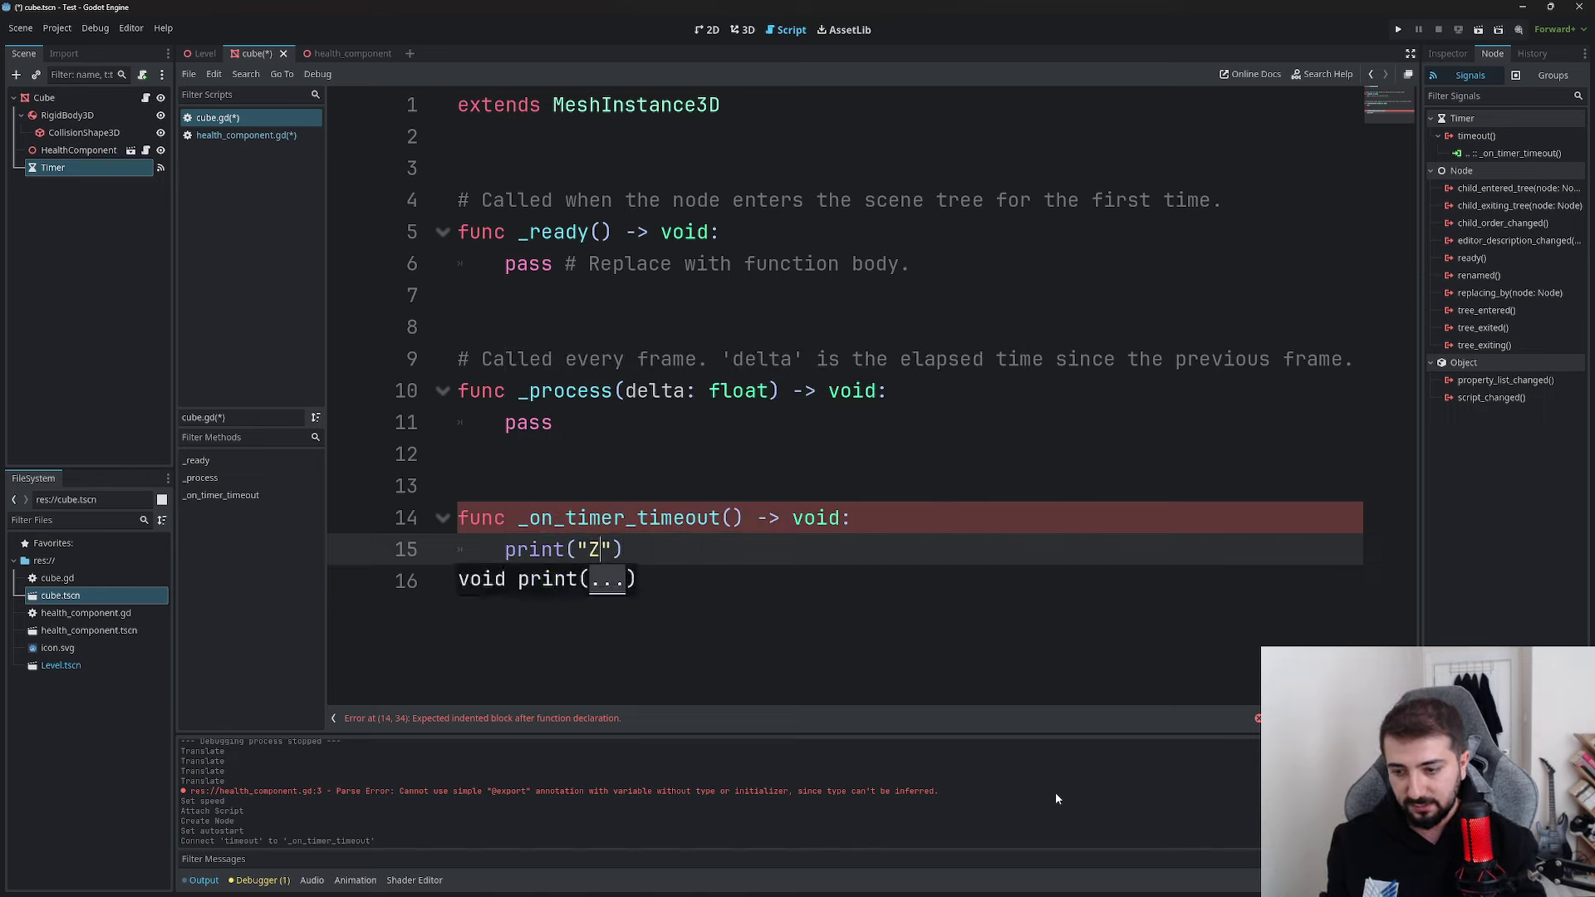
type("aman doldu")
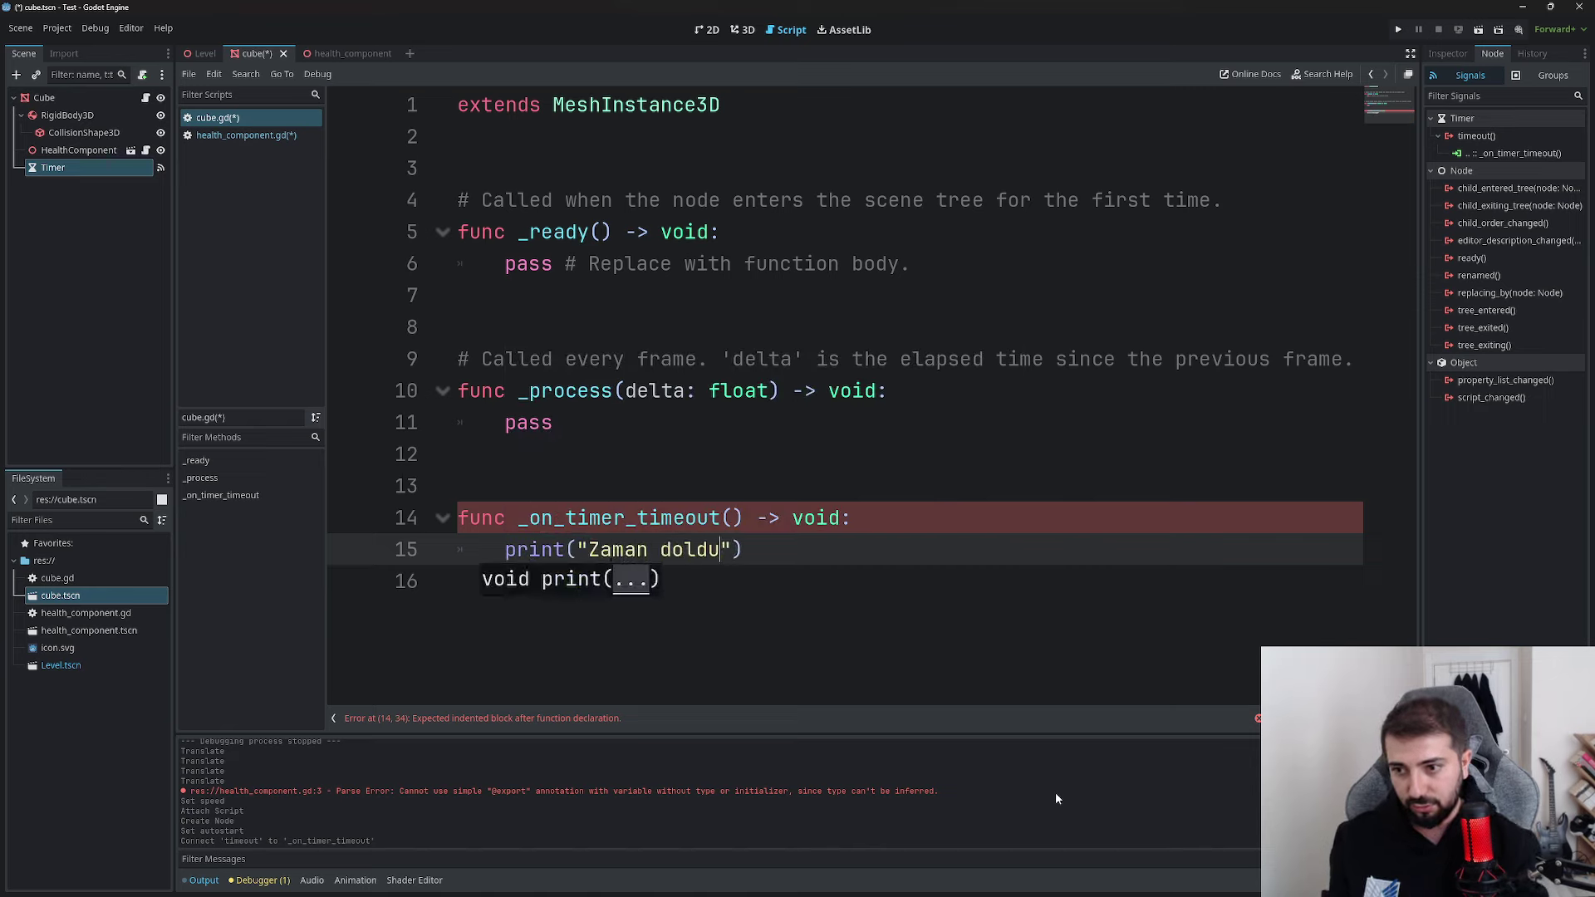
left_click(914, 391)
left_click(784, 560)
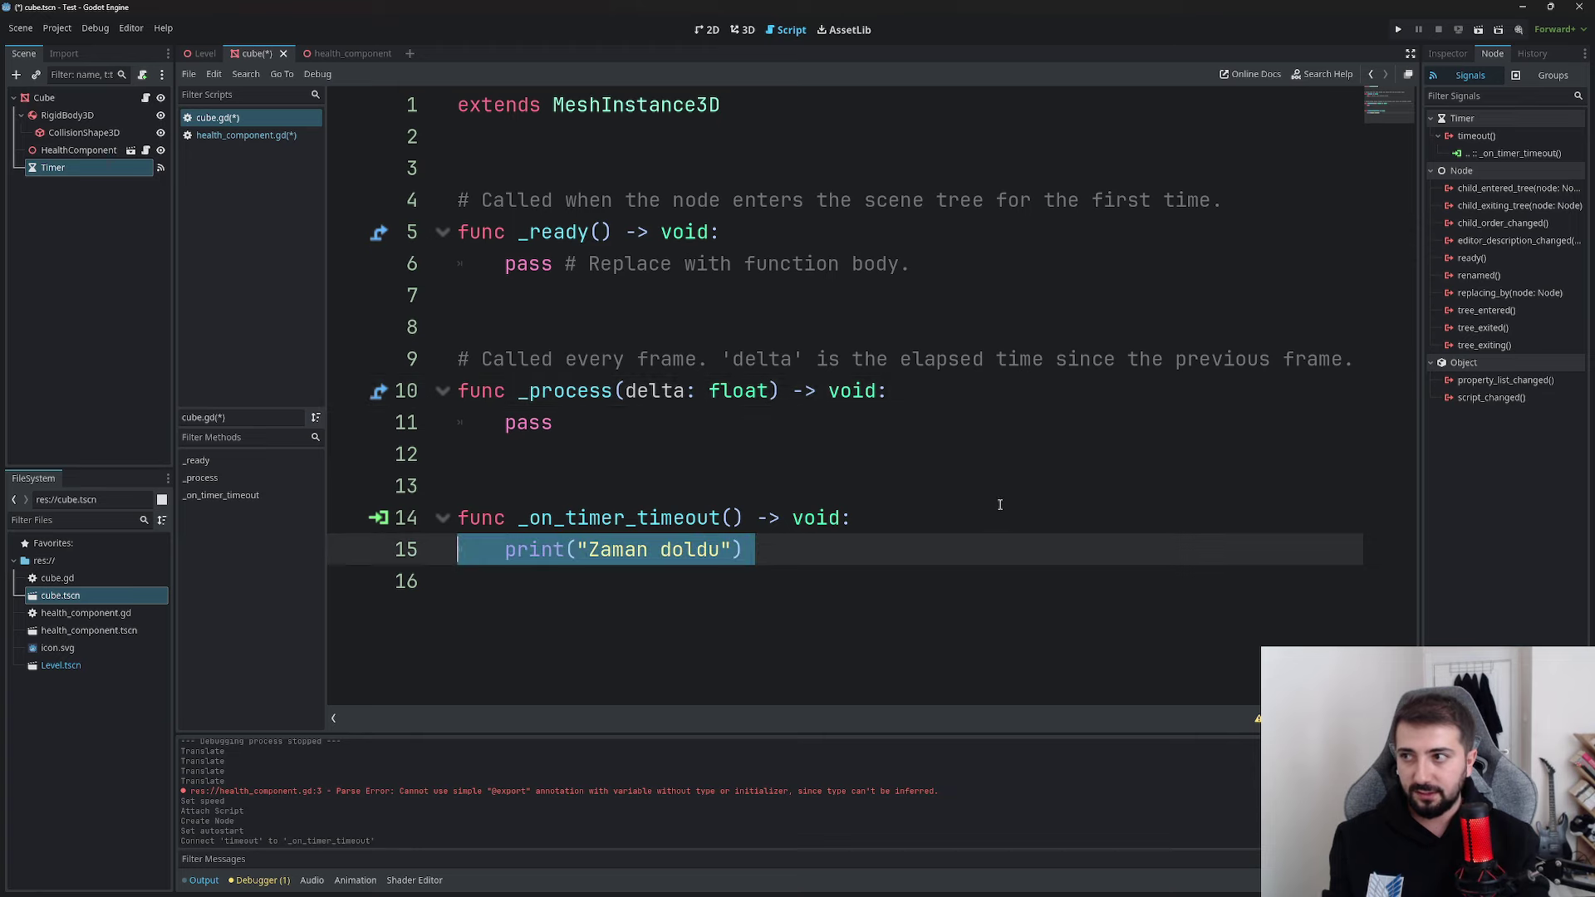
left_click(855, 517)
key("ctrl+s")
In the Level scene, select Cube and review its attached cube.gd timeout function
left_click(189, 57)
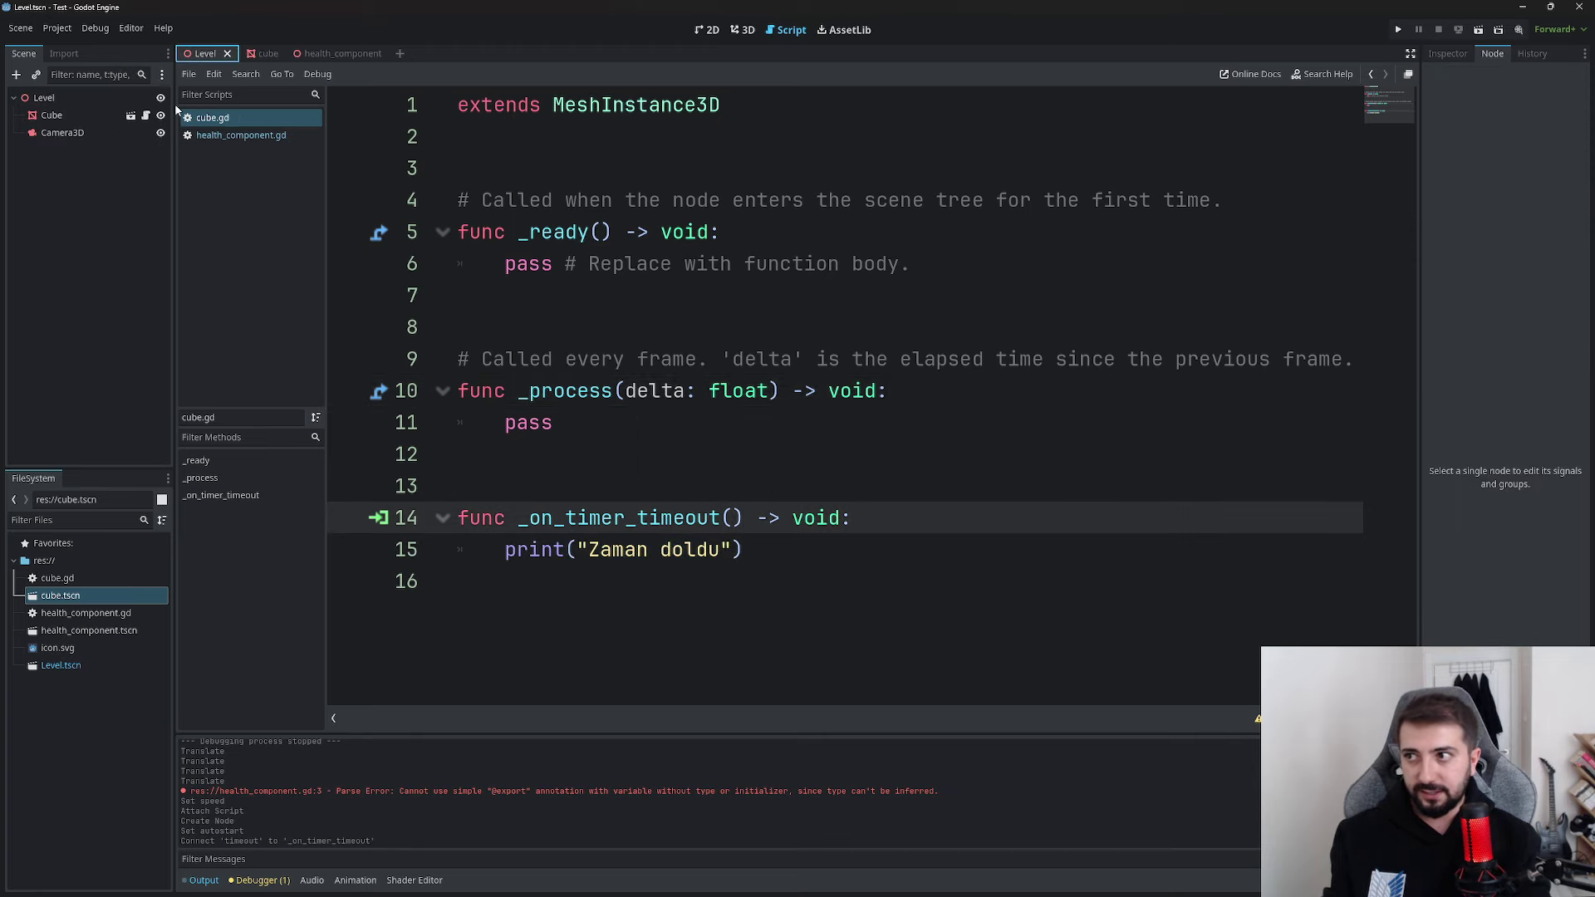
left_click(61, 118)
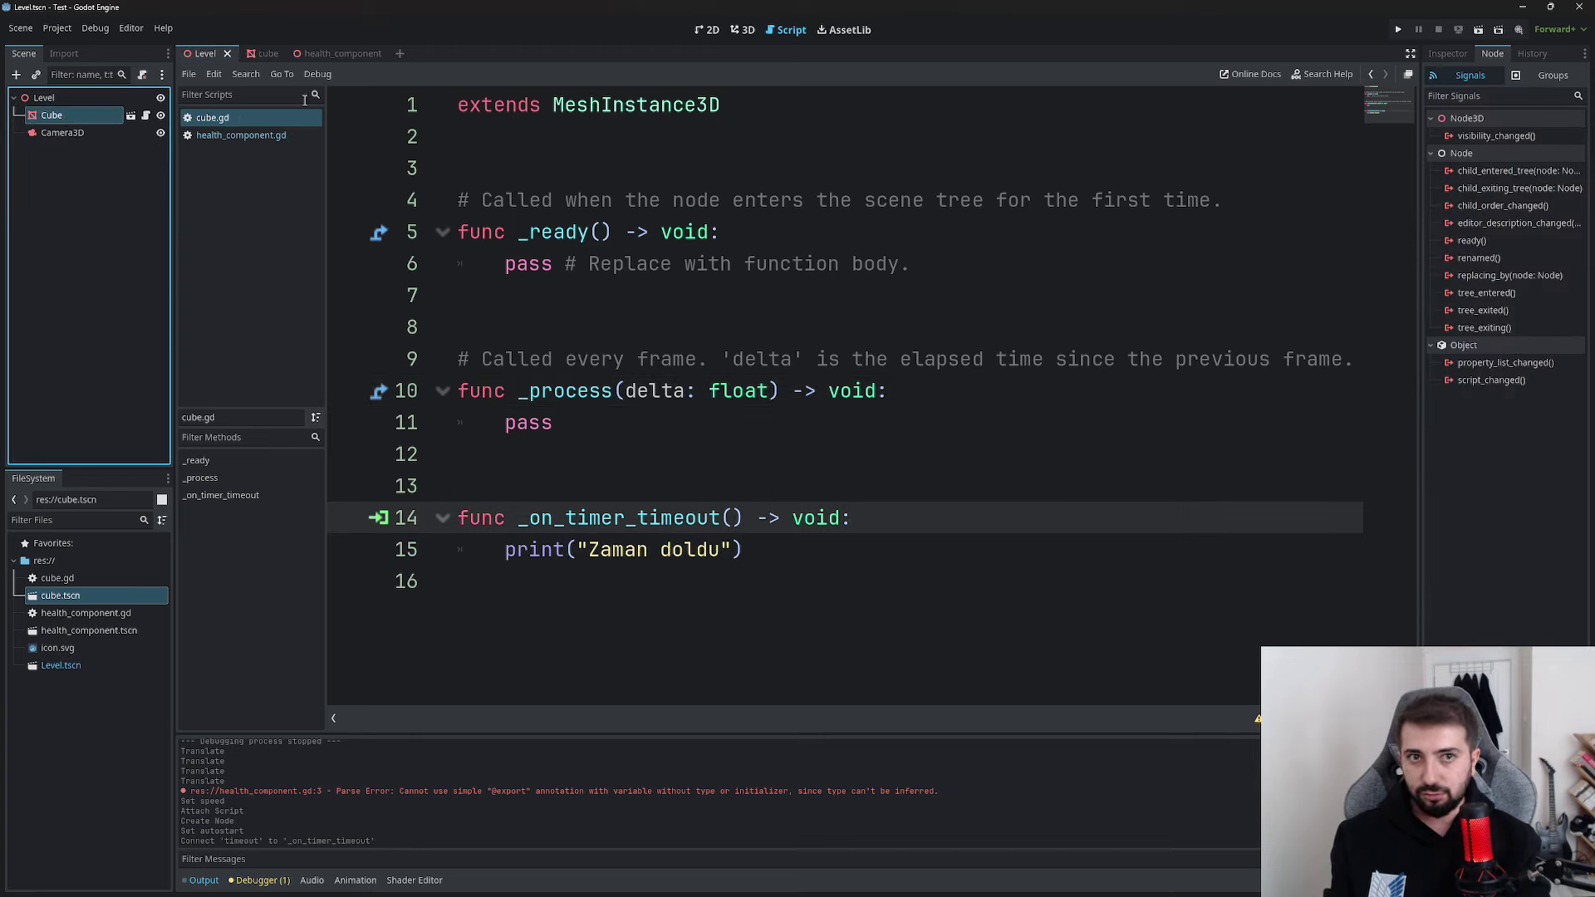
left_click(1434, 55)
left_click(1547, 487)
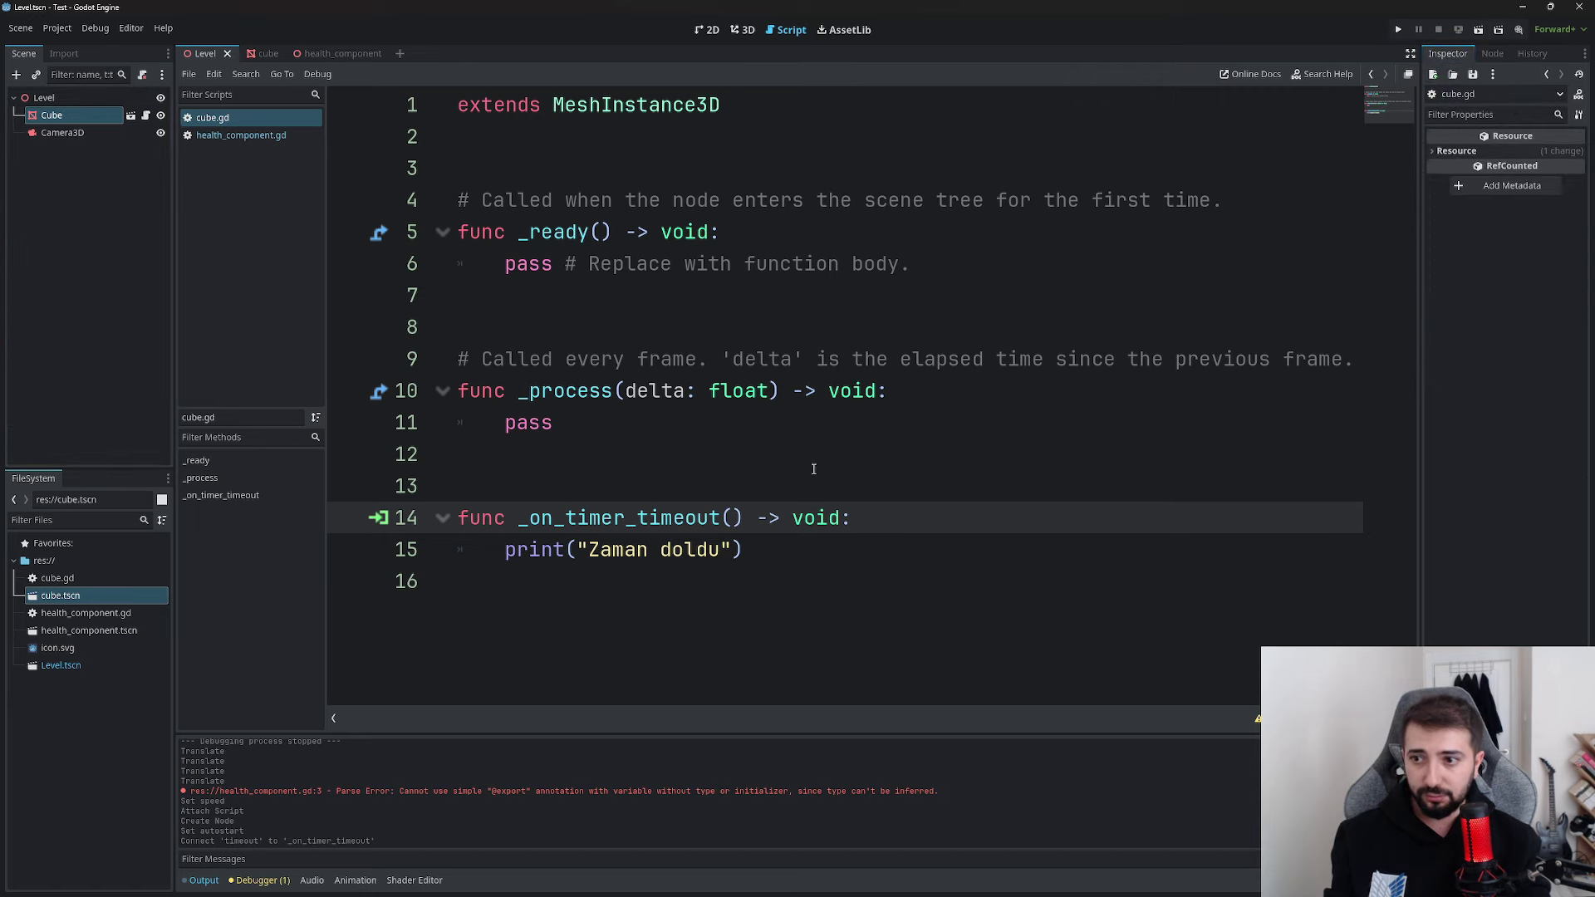
left_click_drag(598, 518, 742, 549)
left_click(498, 632)
Open the cube scene, toggle the Timer's One Shot, then run and stop the game
left_click(70, 121)
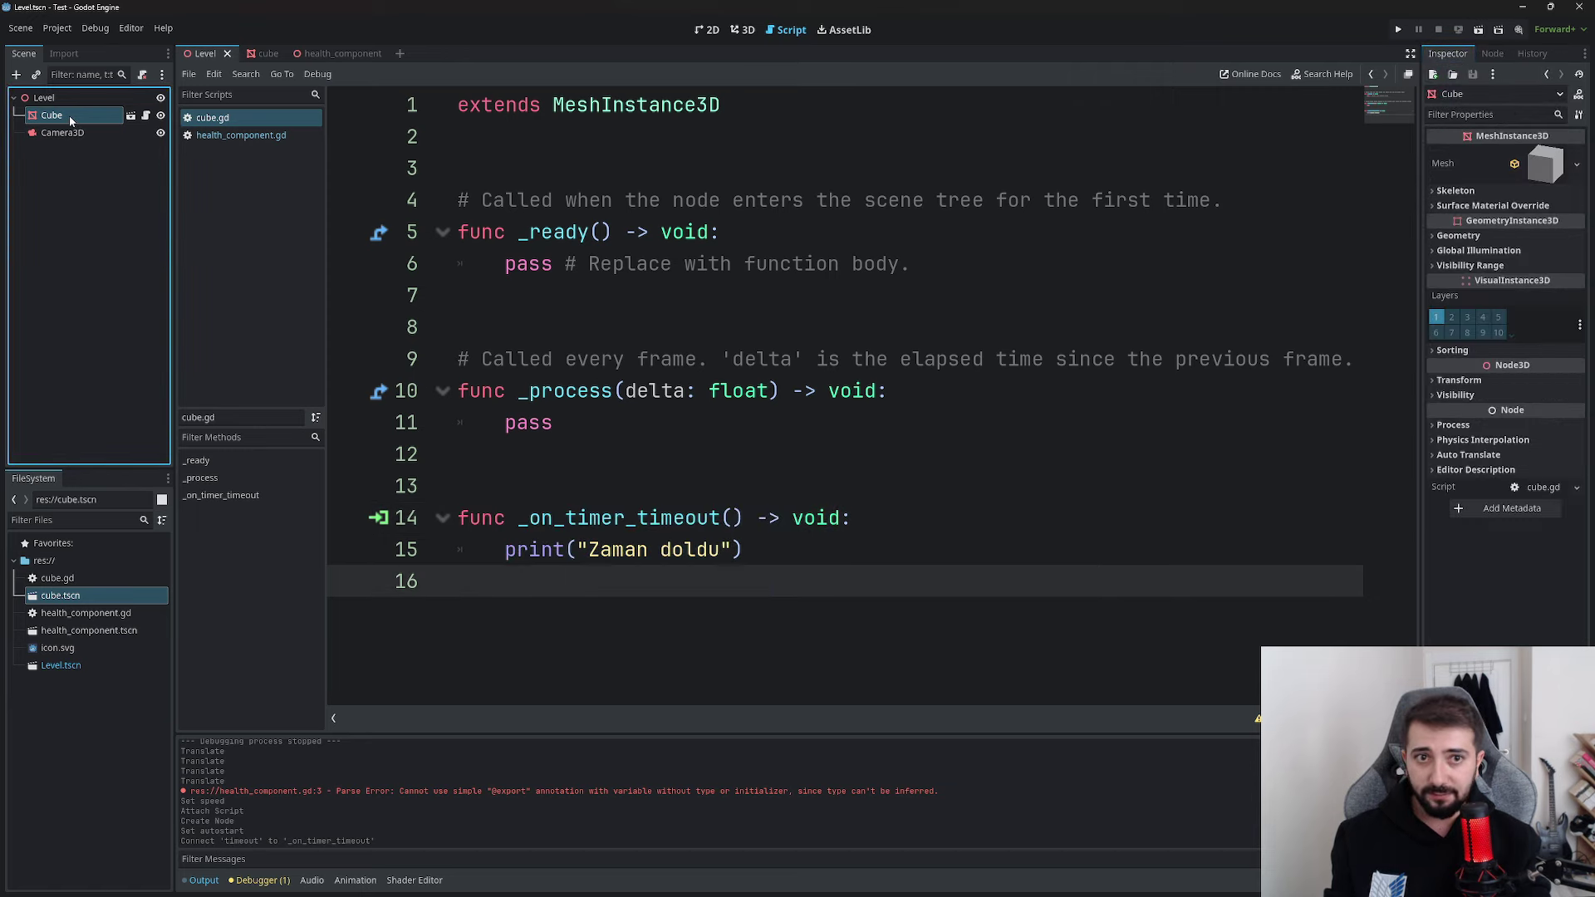
left_click(130, 118)
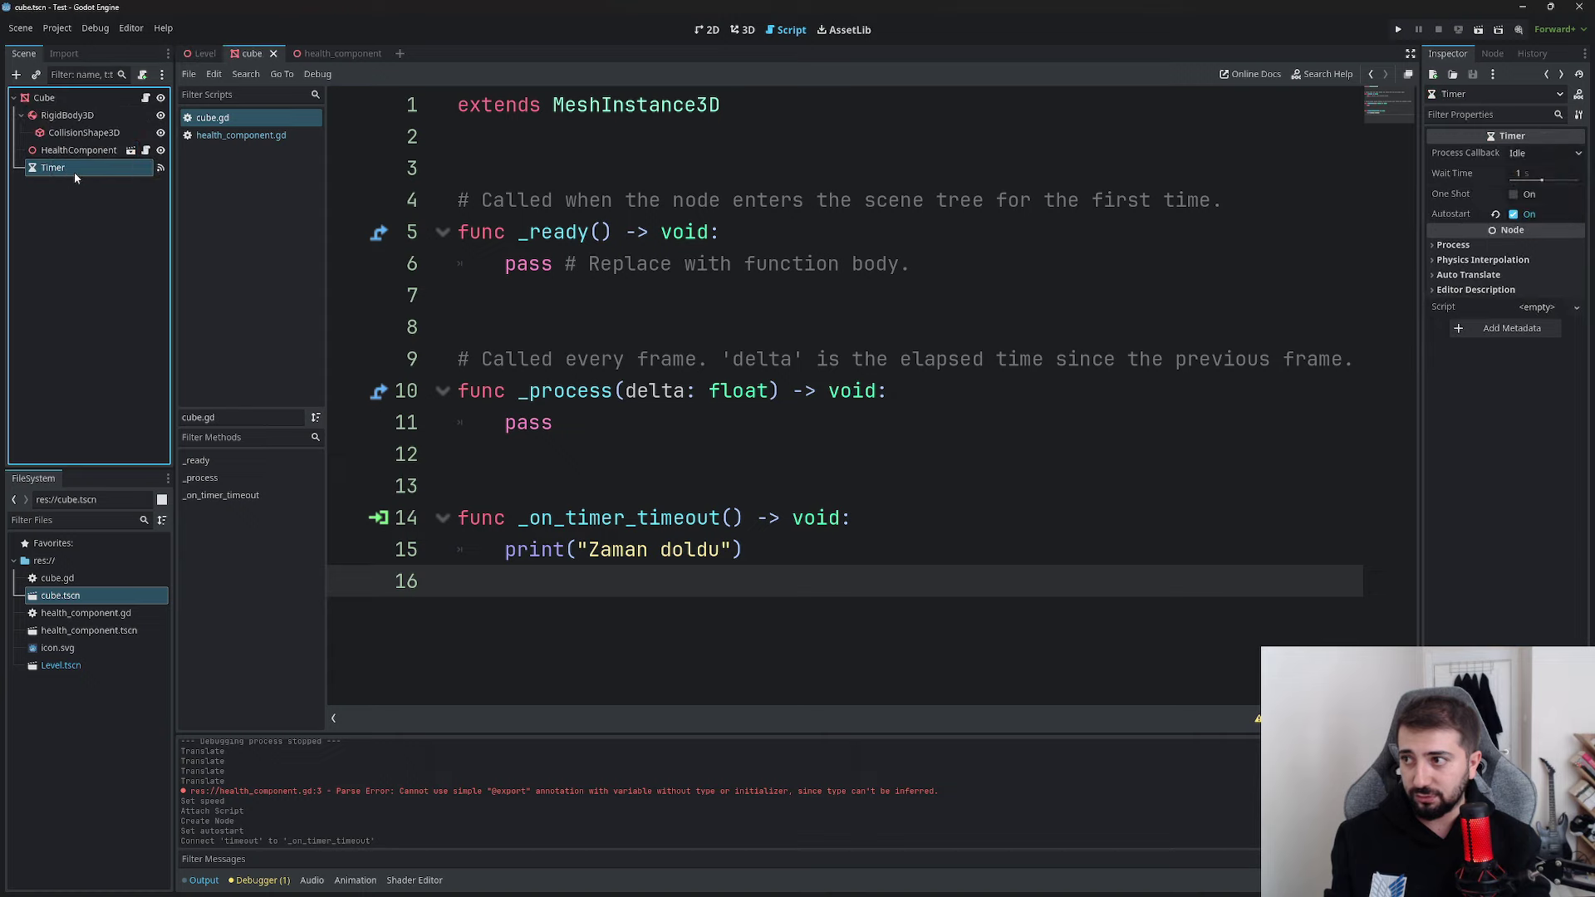
double_click(70, 168)
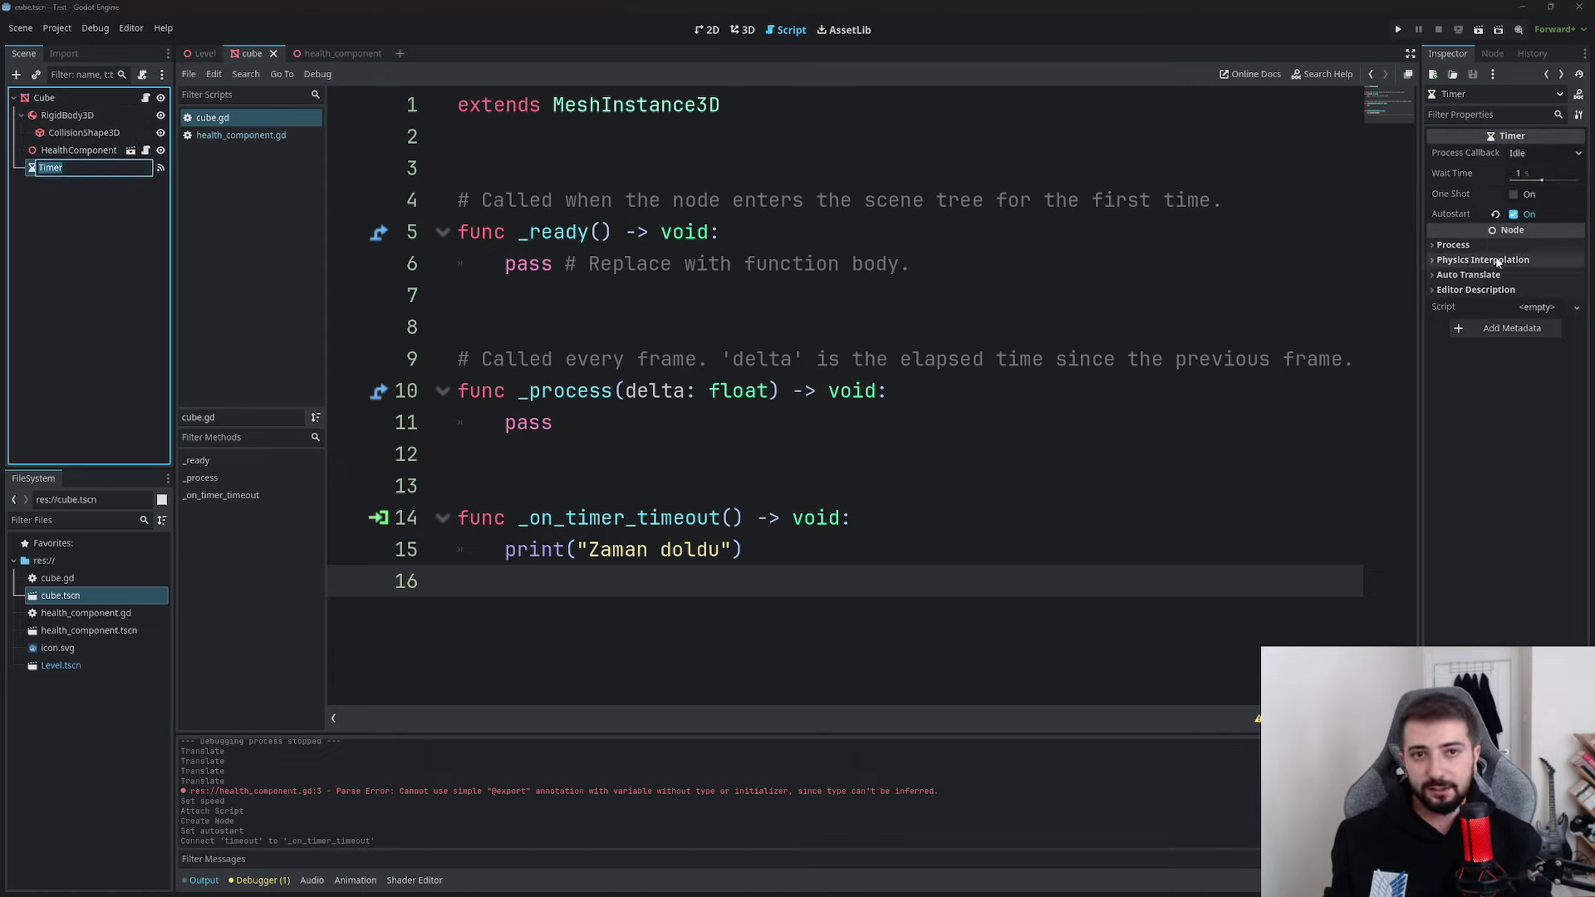
left_click(1517, 192)
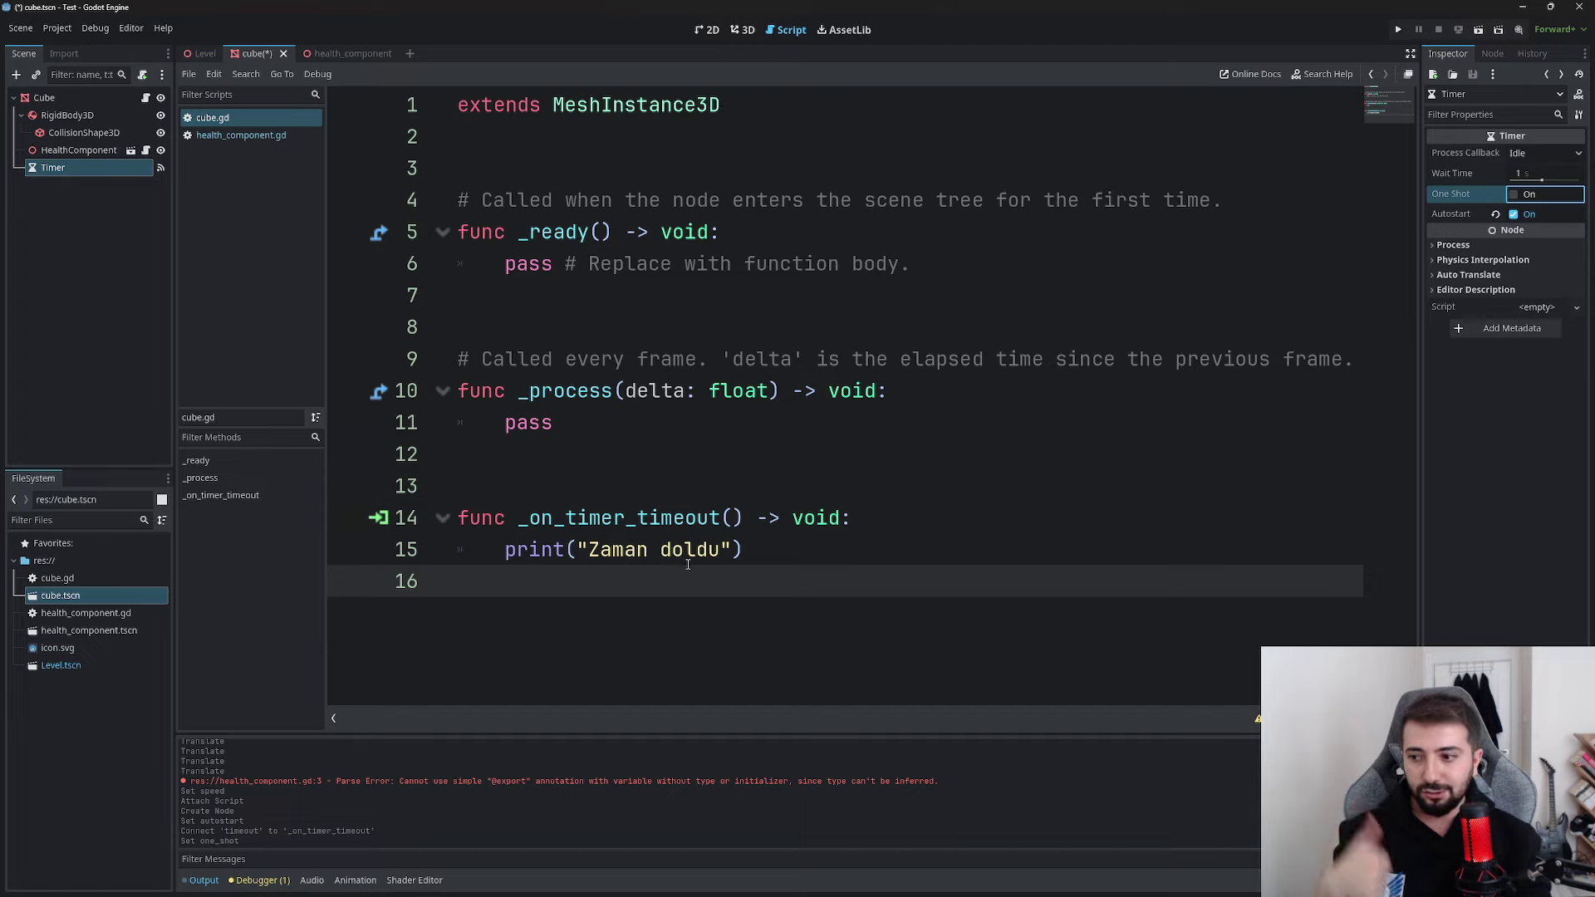
left_click(1398, 29)
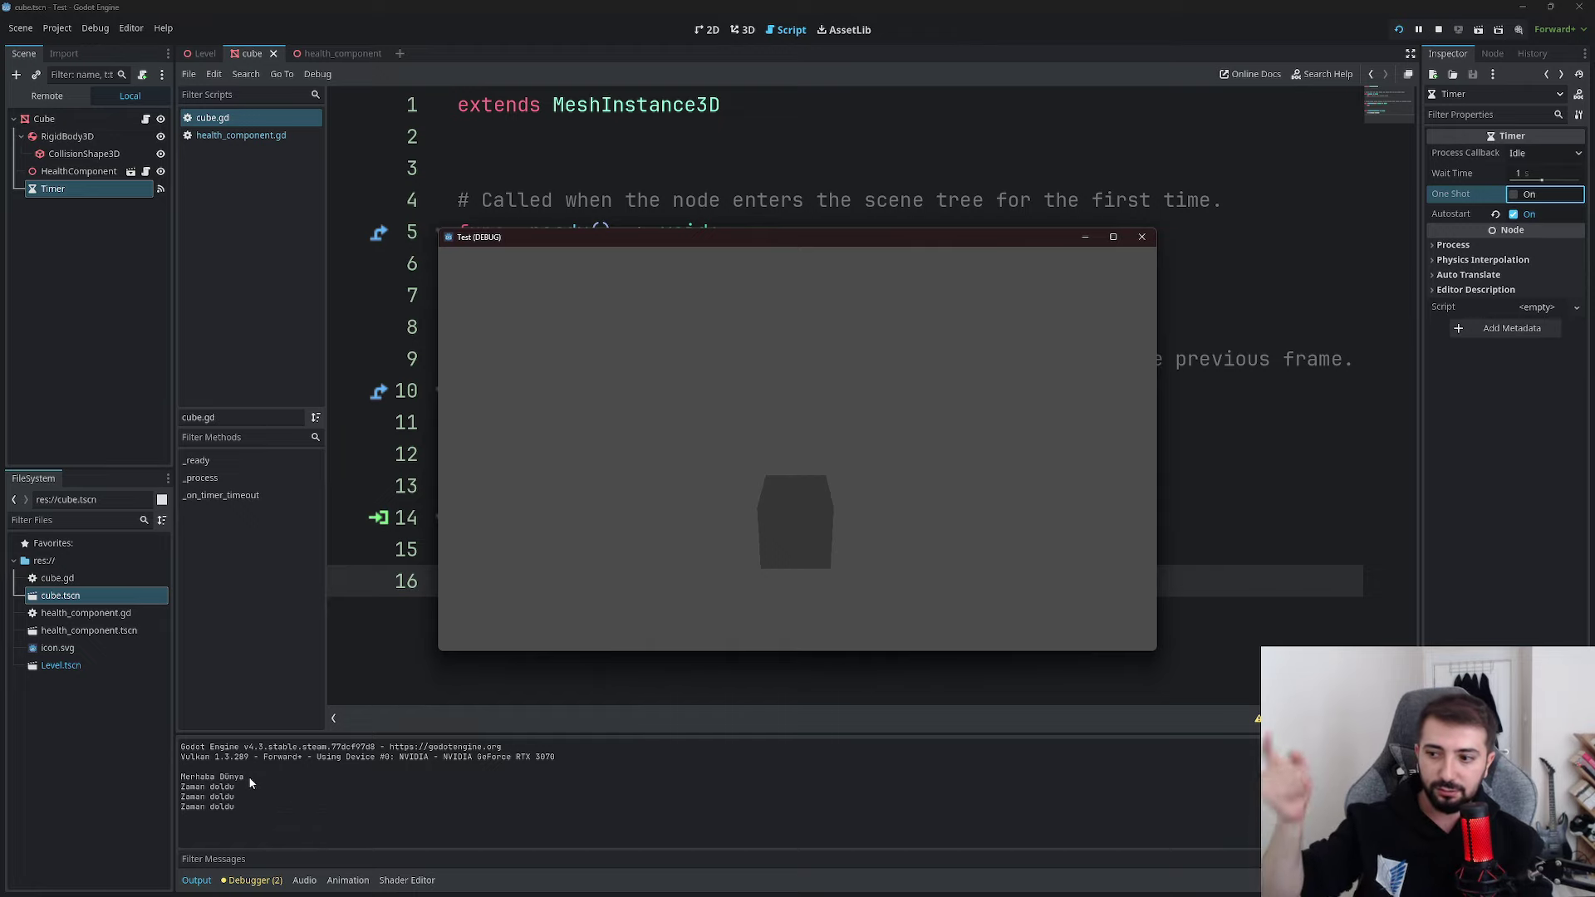
left_click(1142, 236)
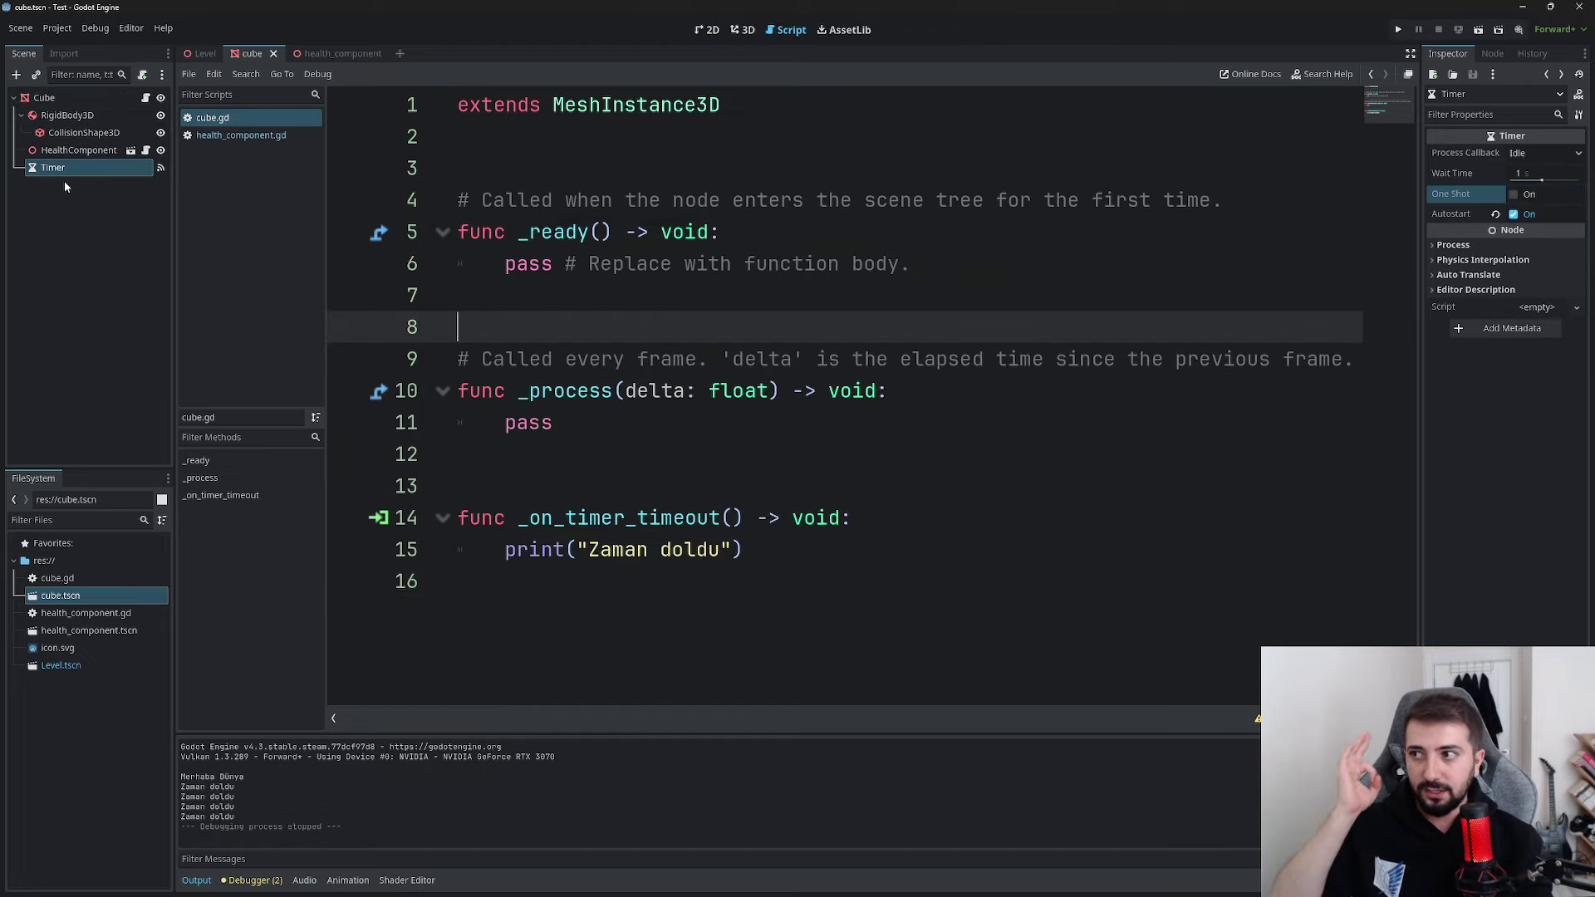
Open Add Node, clear the search, and cancel without adding anything
left_click(16, 74)
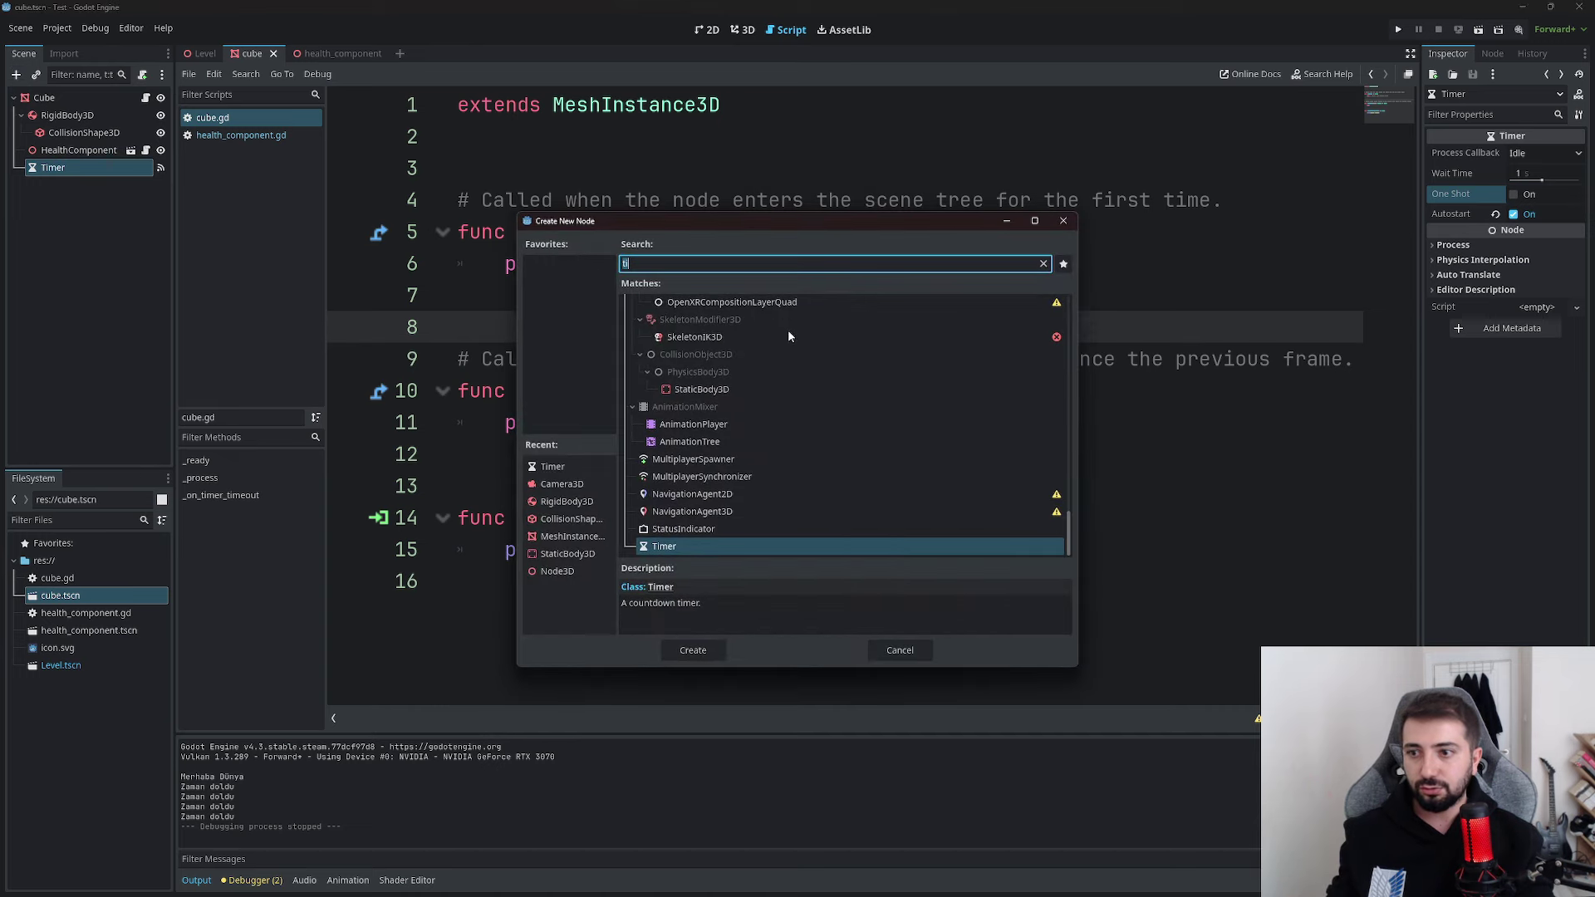
scroll(748, 462, "up", 5)
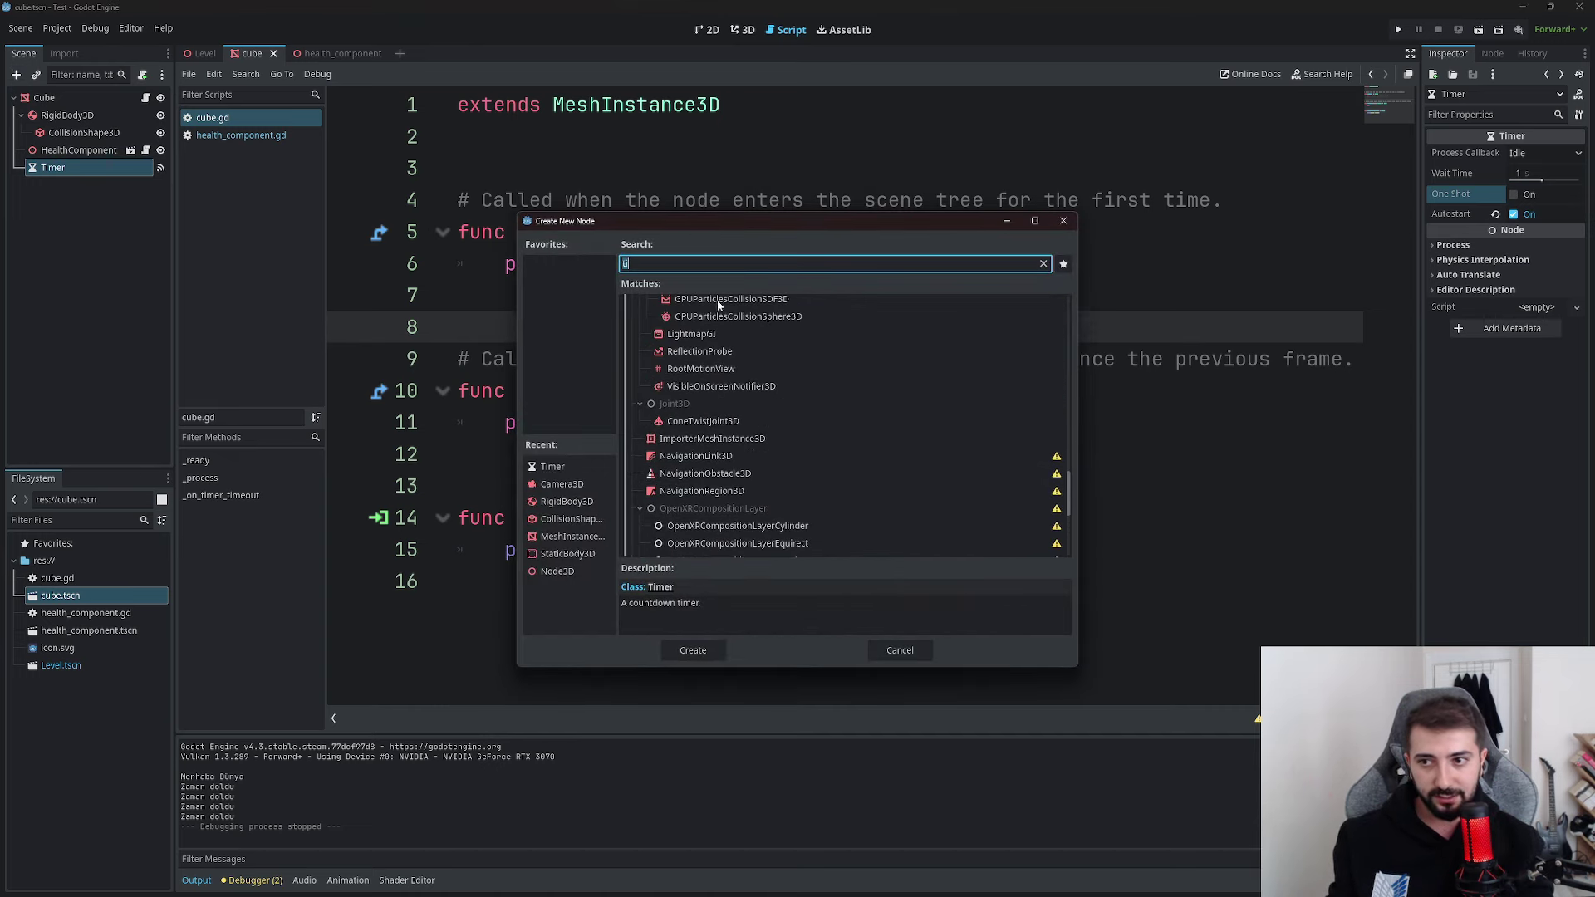
key("BackSpace")
left_click(900, 650)
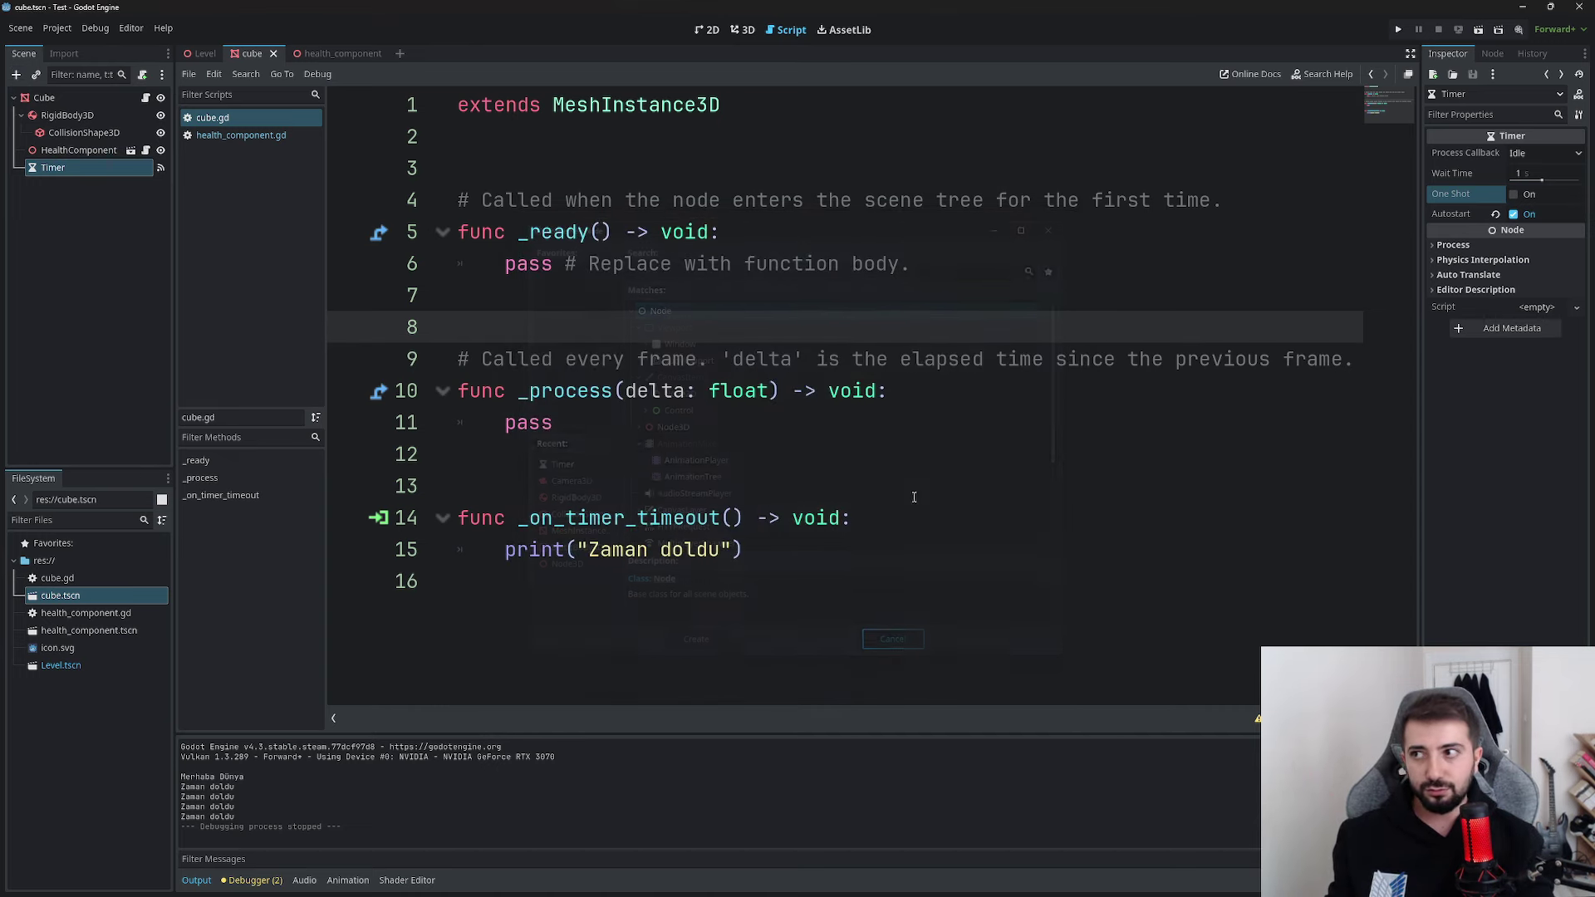
Switch back to the Level scene tab and open the Project menu
left_click_drag(498, 582, 457, 104)
left_click(722, 311)
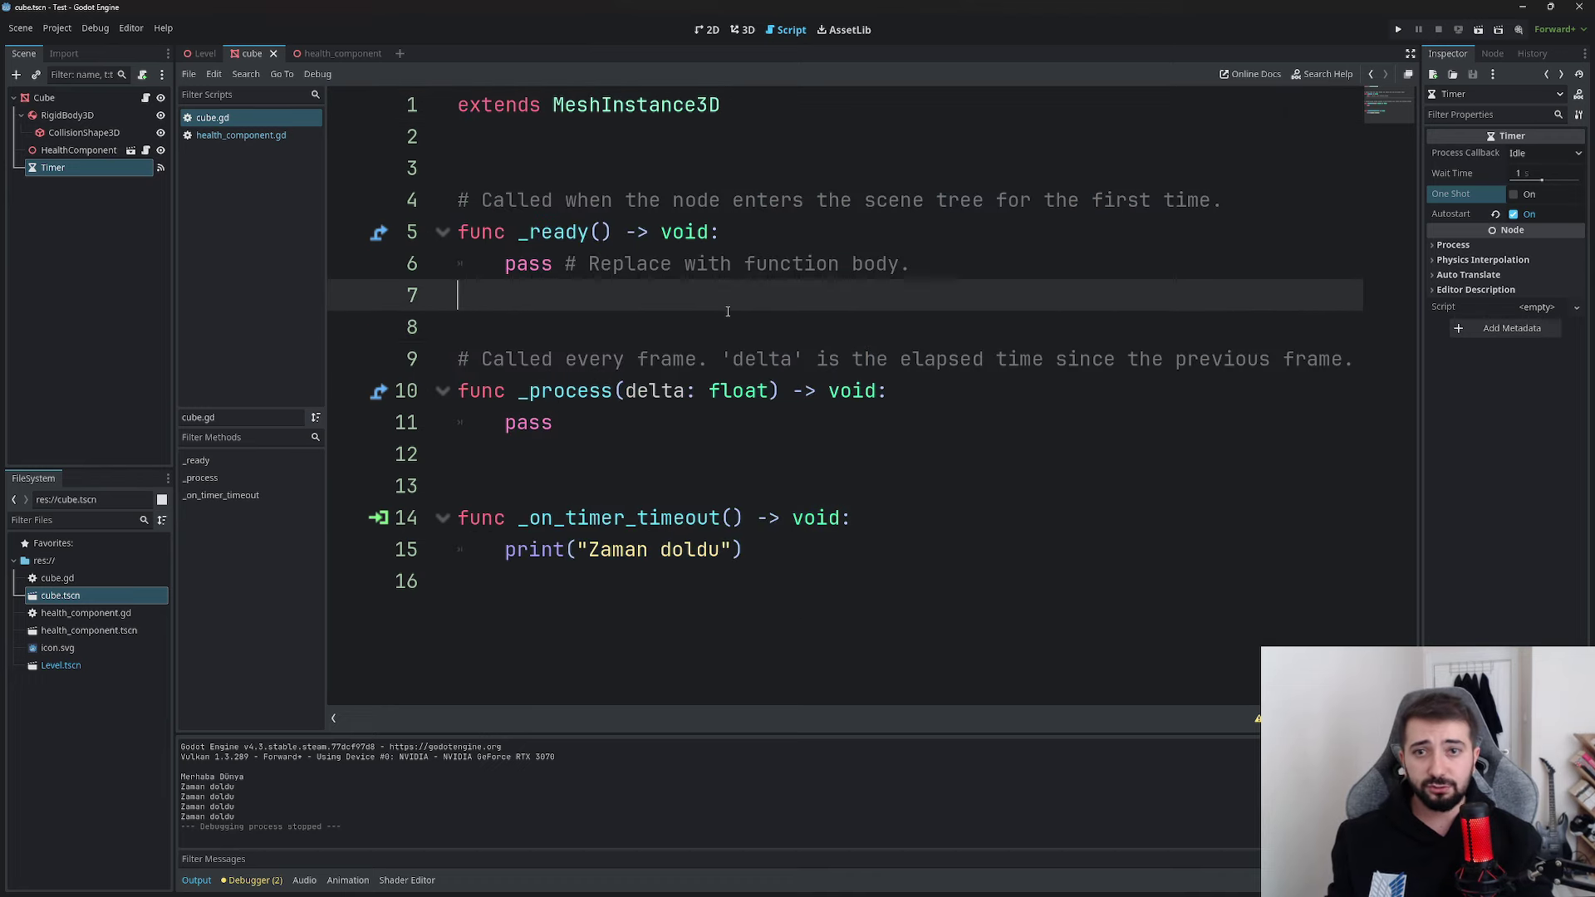
left_click(201, 53)
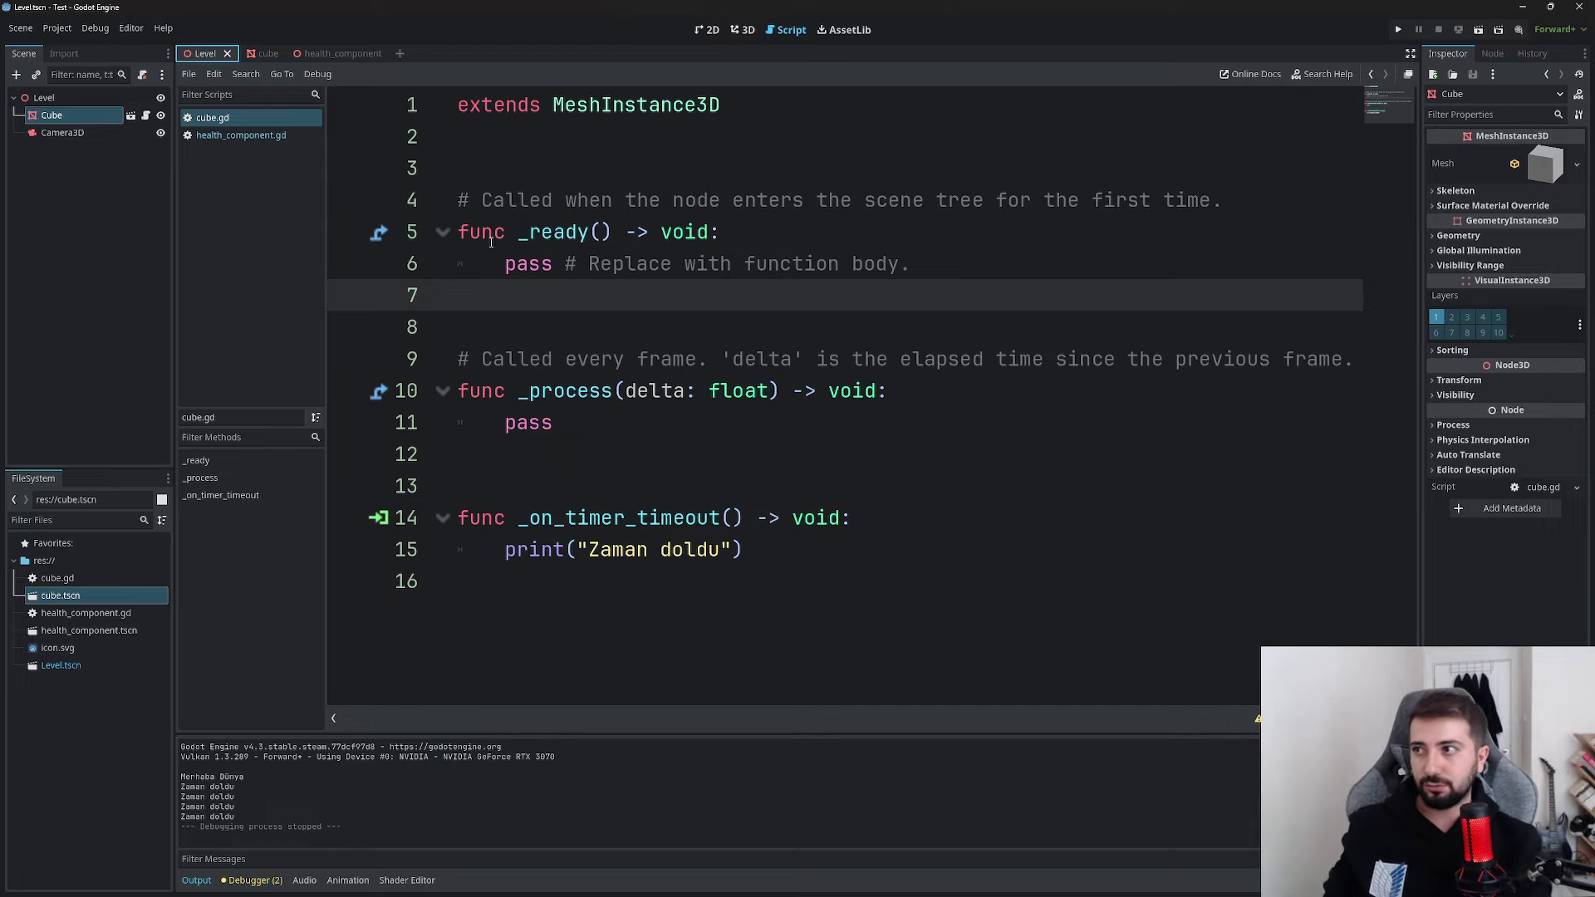
left_click(56, 28)
Look at Project Settings' Input Map, toggling built-in actions on and off, then close it
left_click(94, 53)
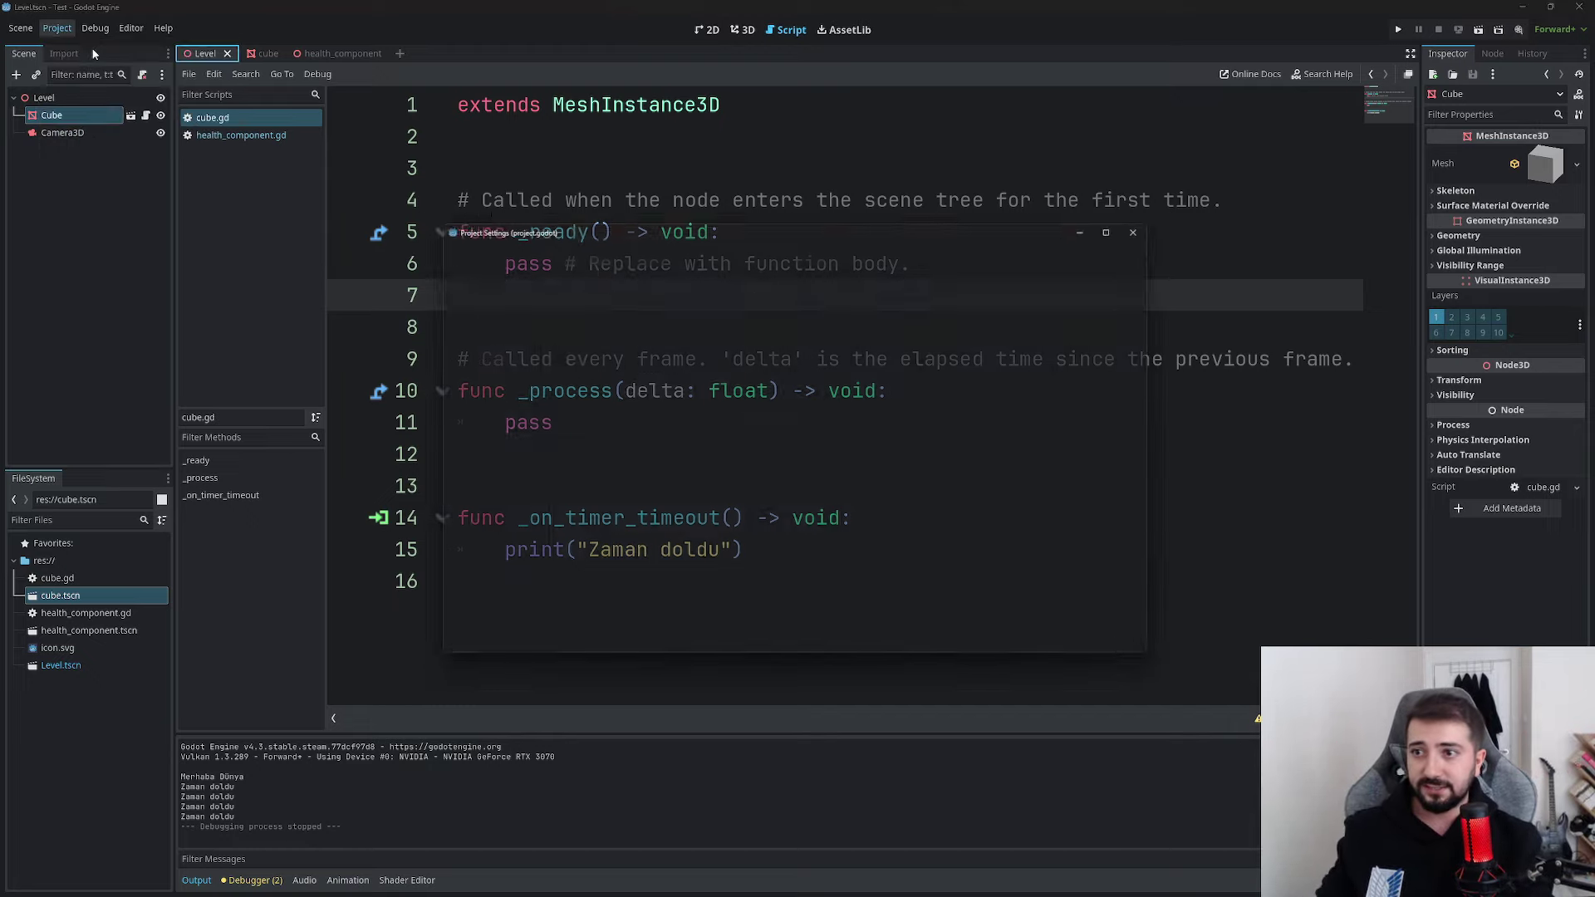
left_click(517, 245)
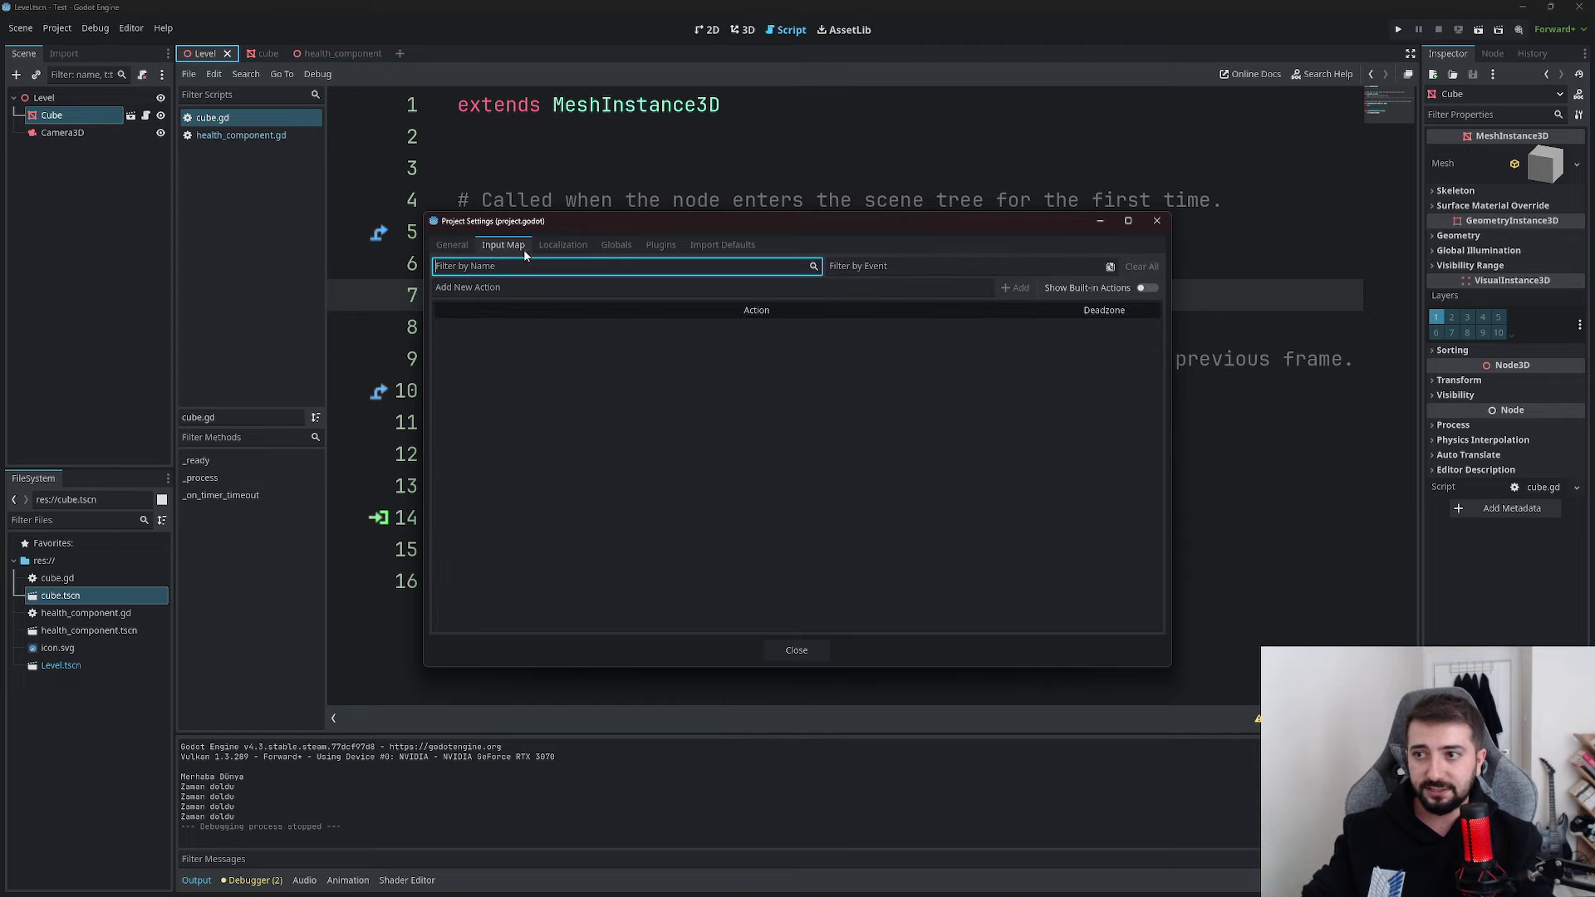
left_click(1130, 288)
left_click(1138, 288)
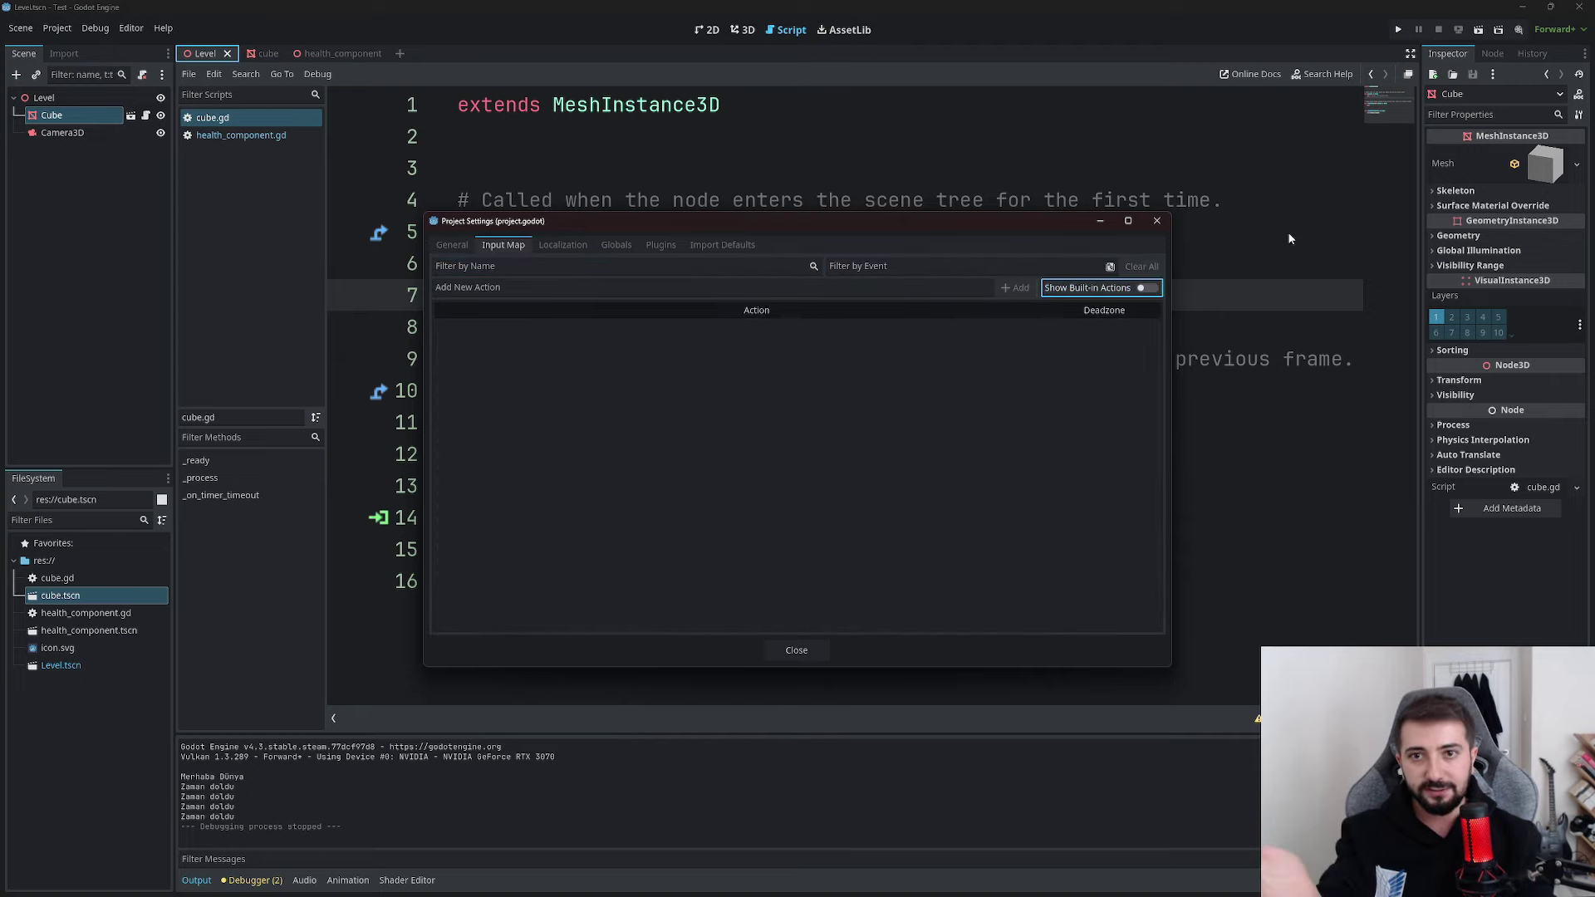
key("Escape")
left_click_drag(1363, 547, 957, 136)
left_click(1067, 471)
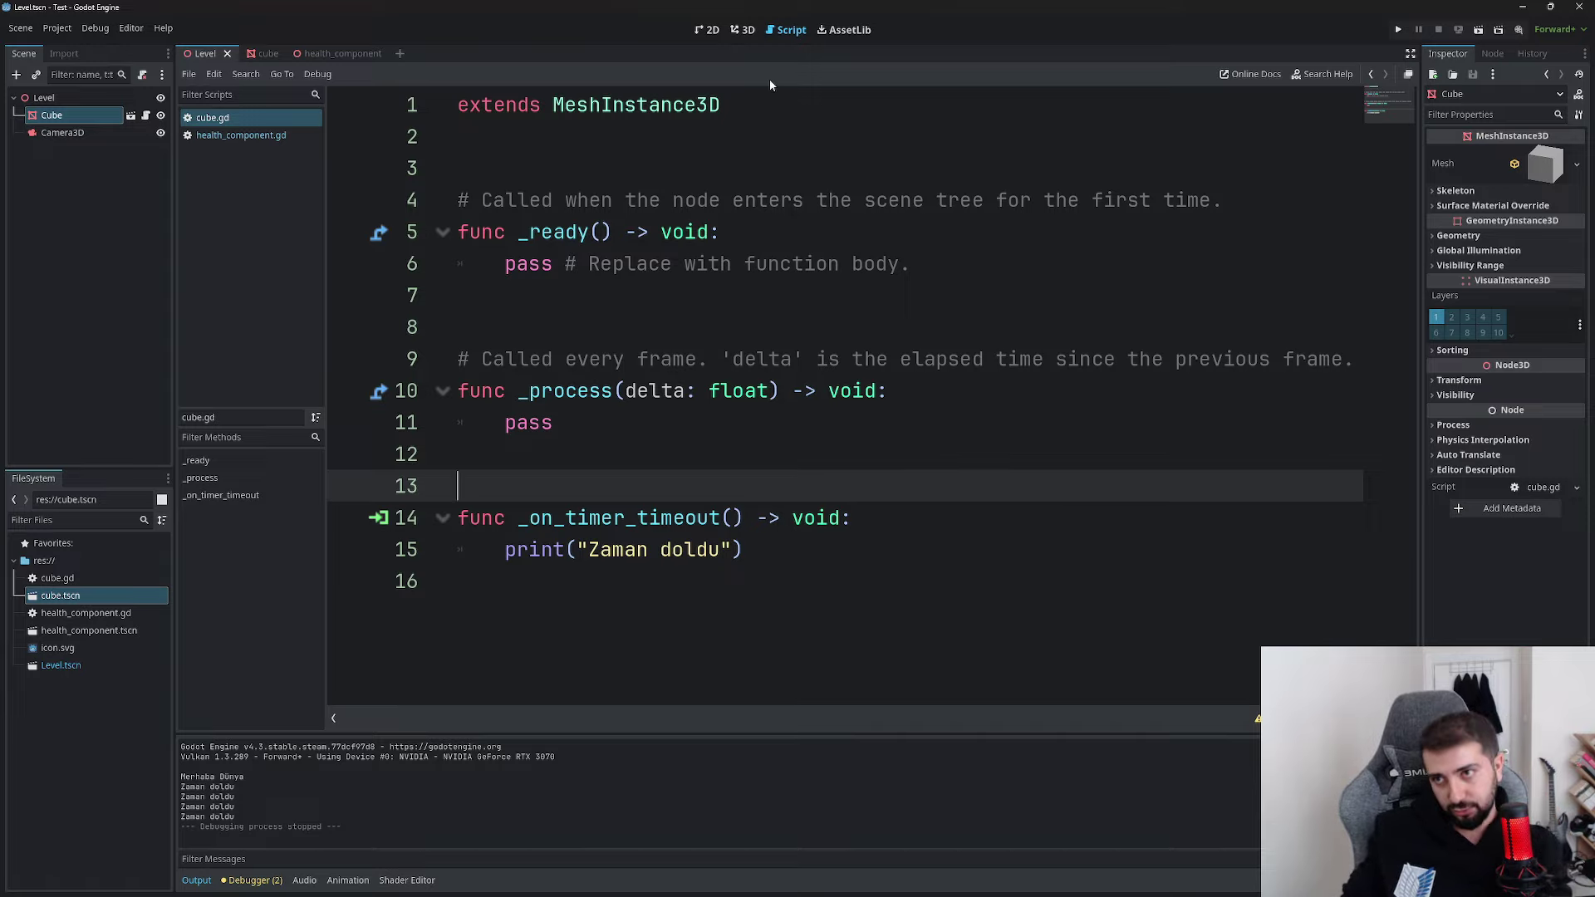
Switch the main view to the 2D workspace
left_click(703, 31)
Add a RayCast2D node from the Node2D types under Cube and view its signals
left_click(15, 74)
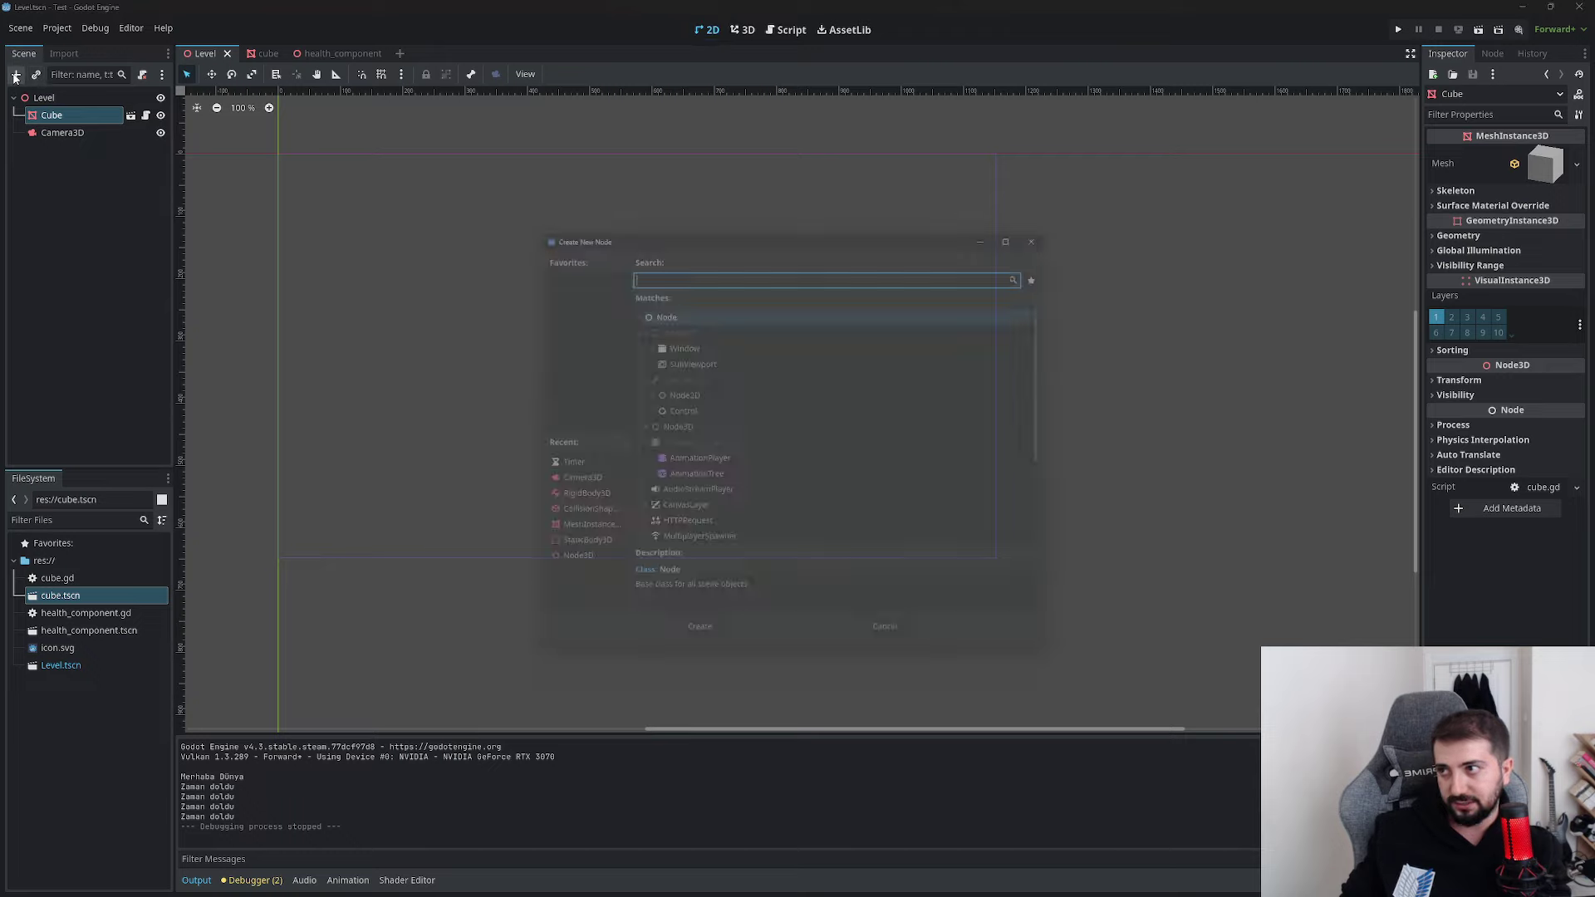
left_click(640, 393)
scroll(760, 479, "down", 2)
scroll(760, 474, "down", 2)
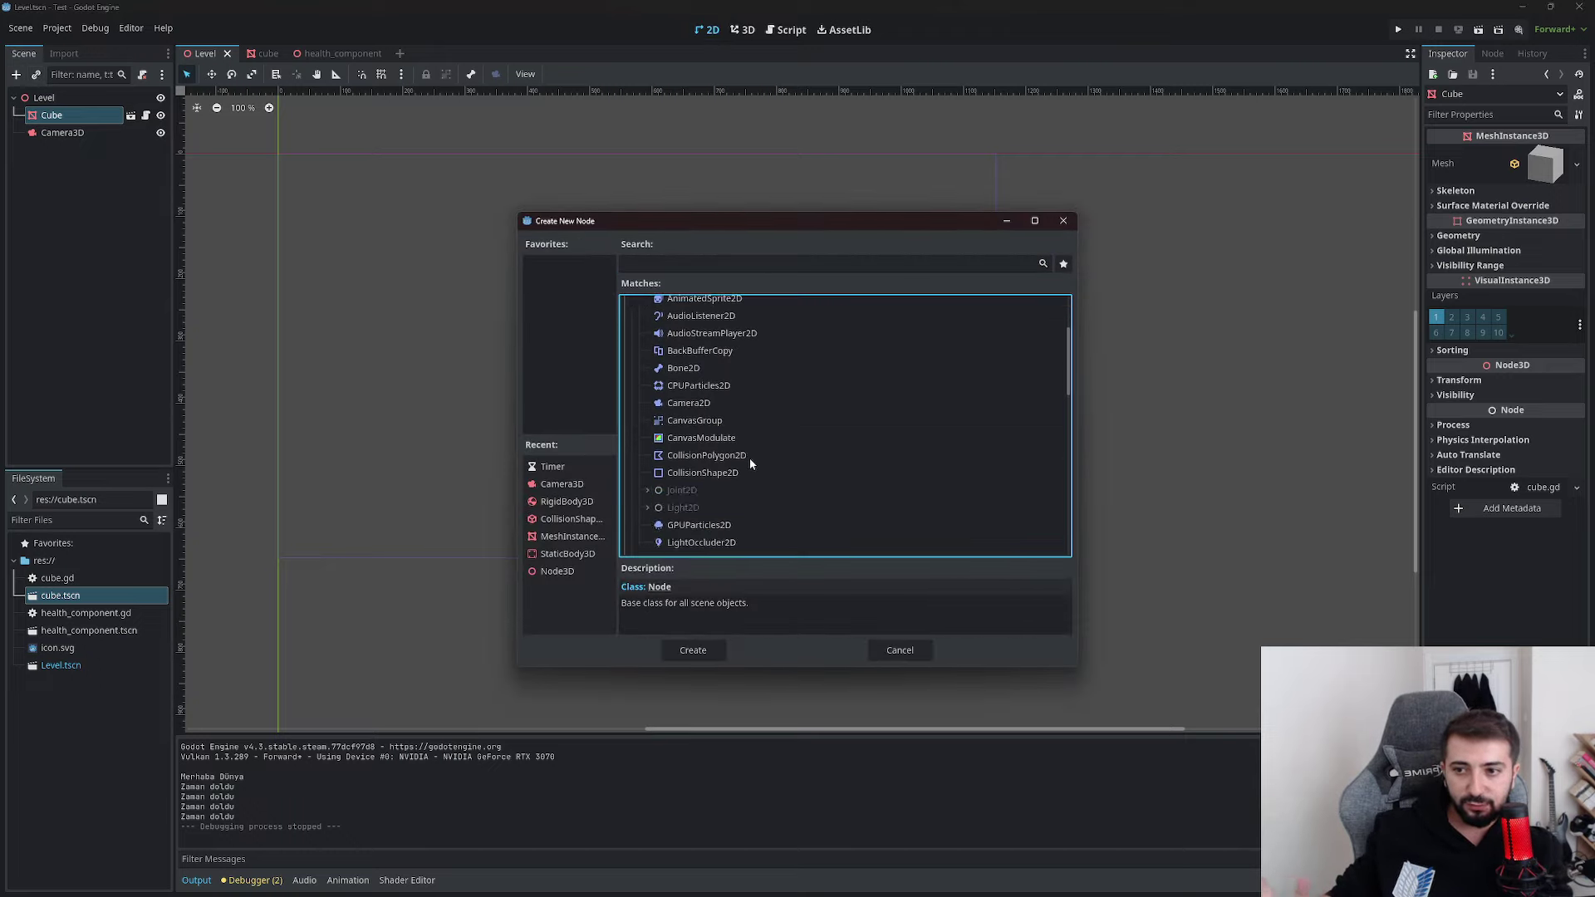
scroll(750, 457, "down", 2)
scroll(750, 465, "down", 2)
scroll(750, 479, "down", 1)
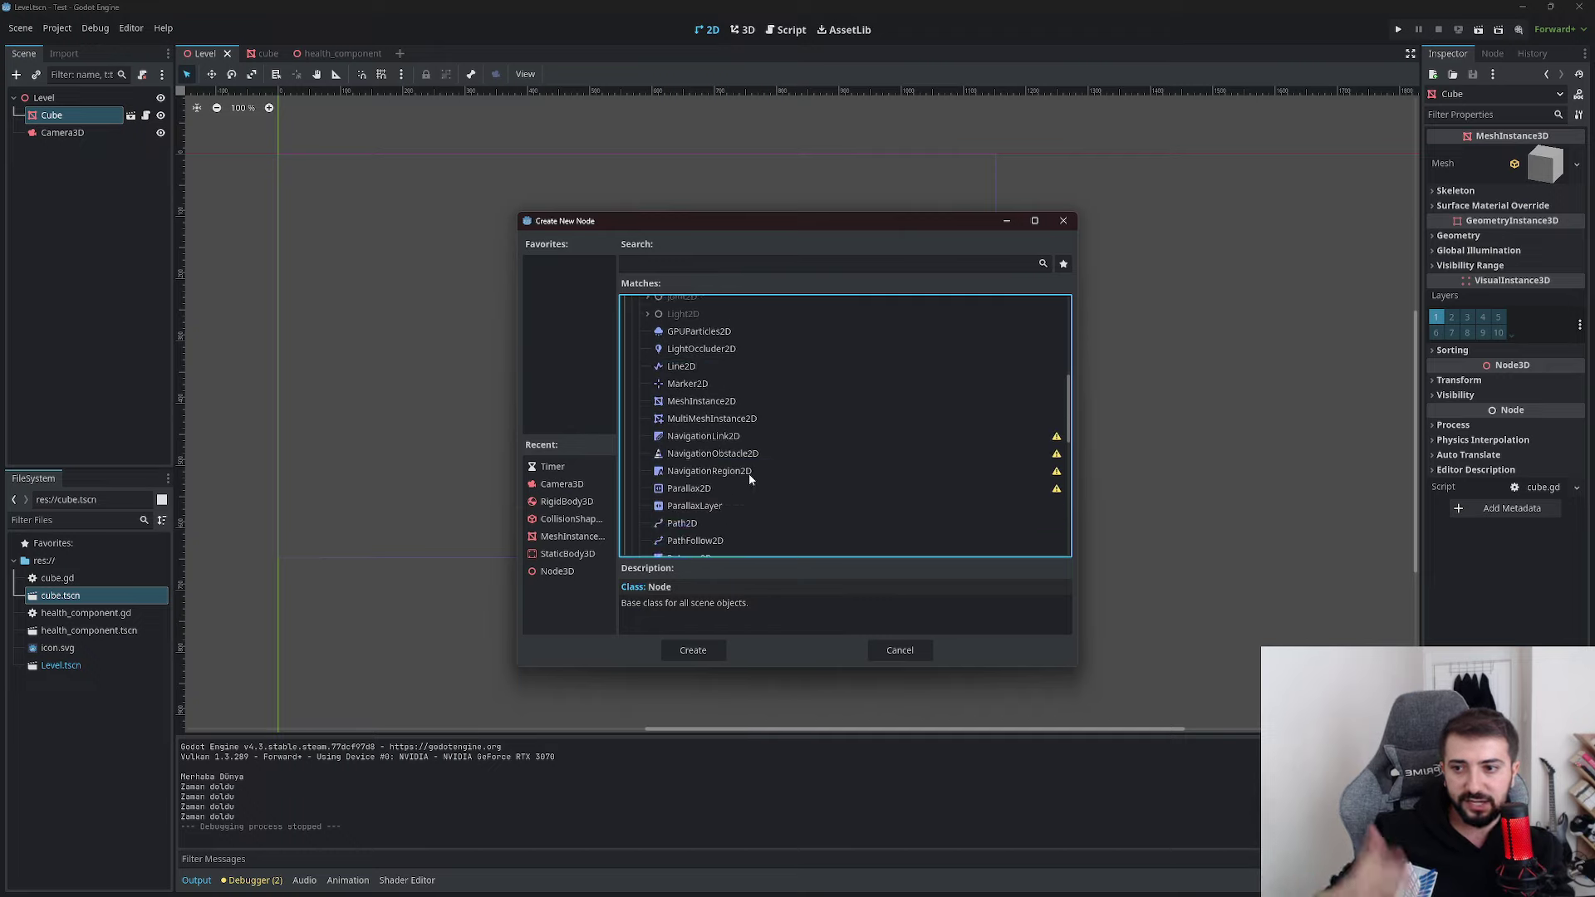
scroll(750, 479, "down", 3)
scroll(751, 481, "down", 1)
scroll(754, 483, "down", 1)
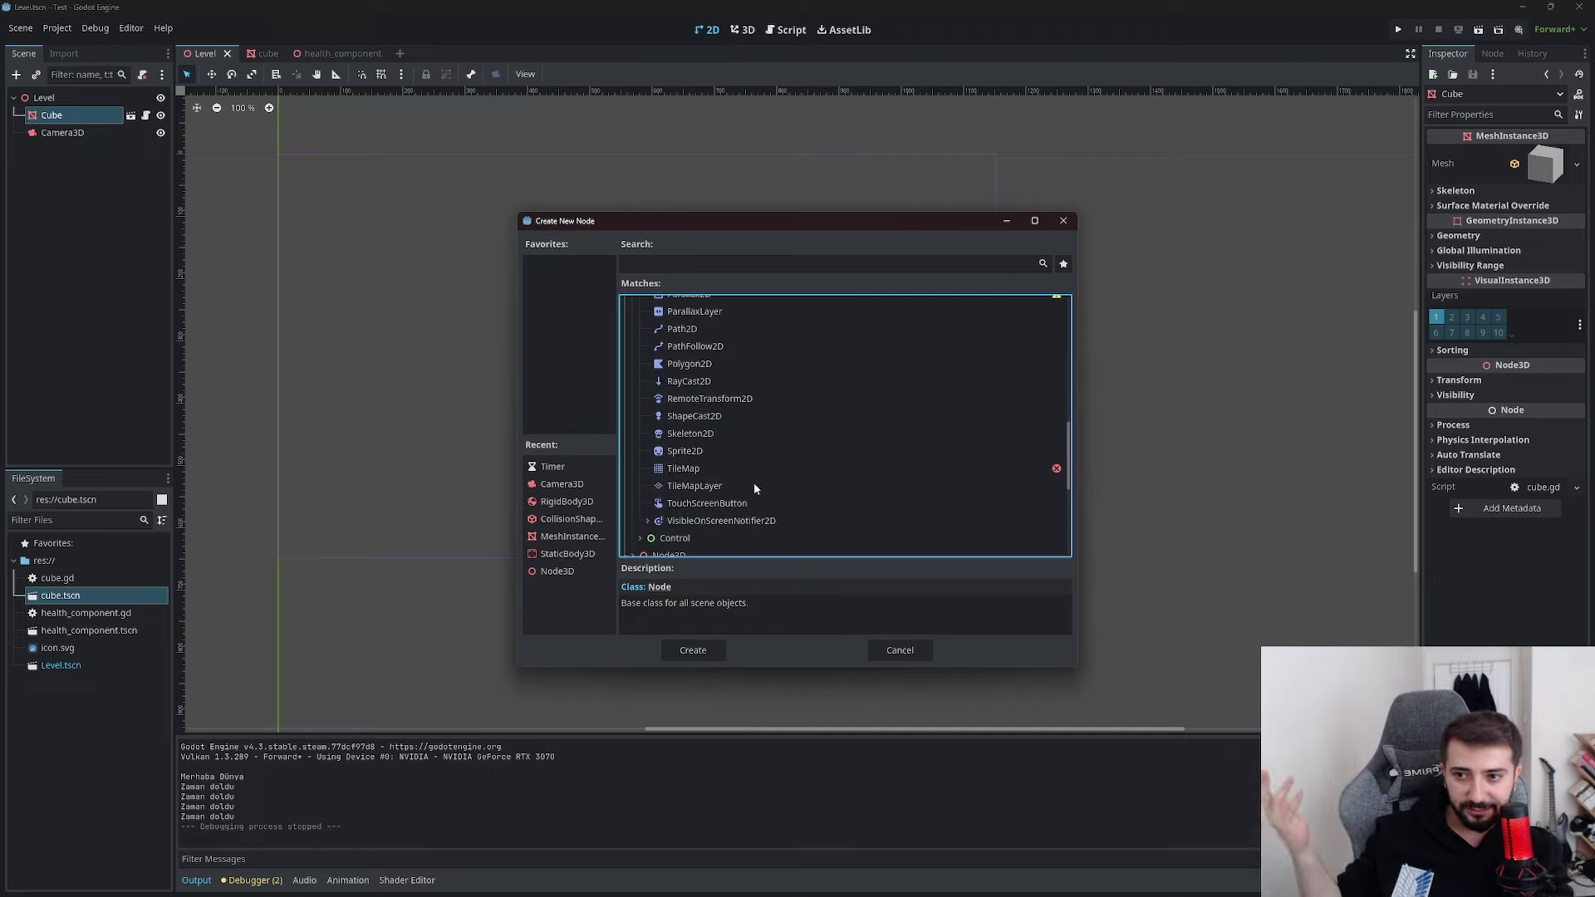
mouse_move(711, 536)
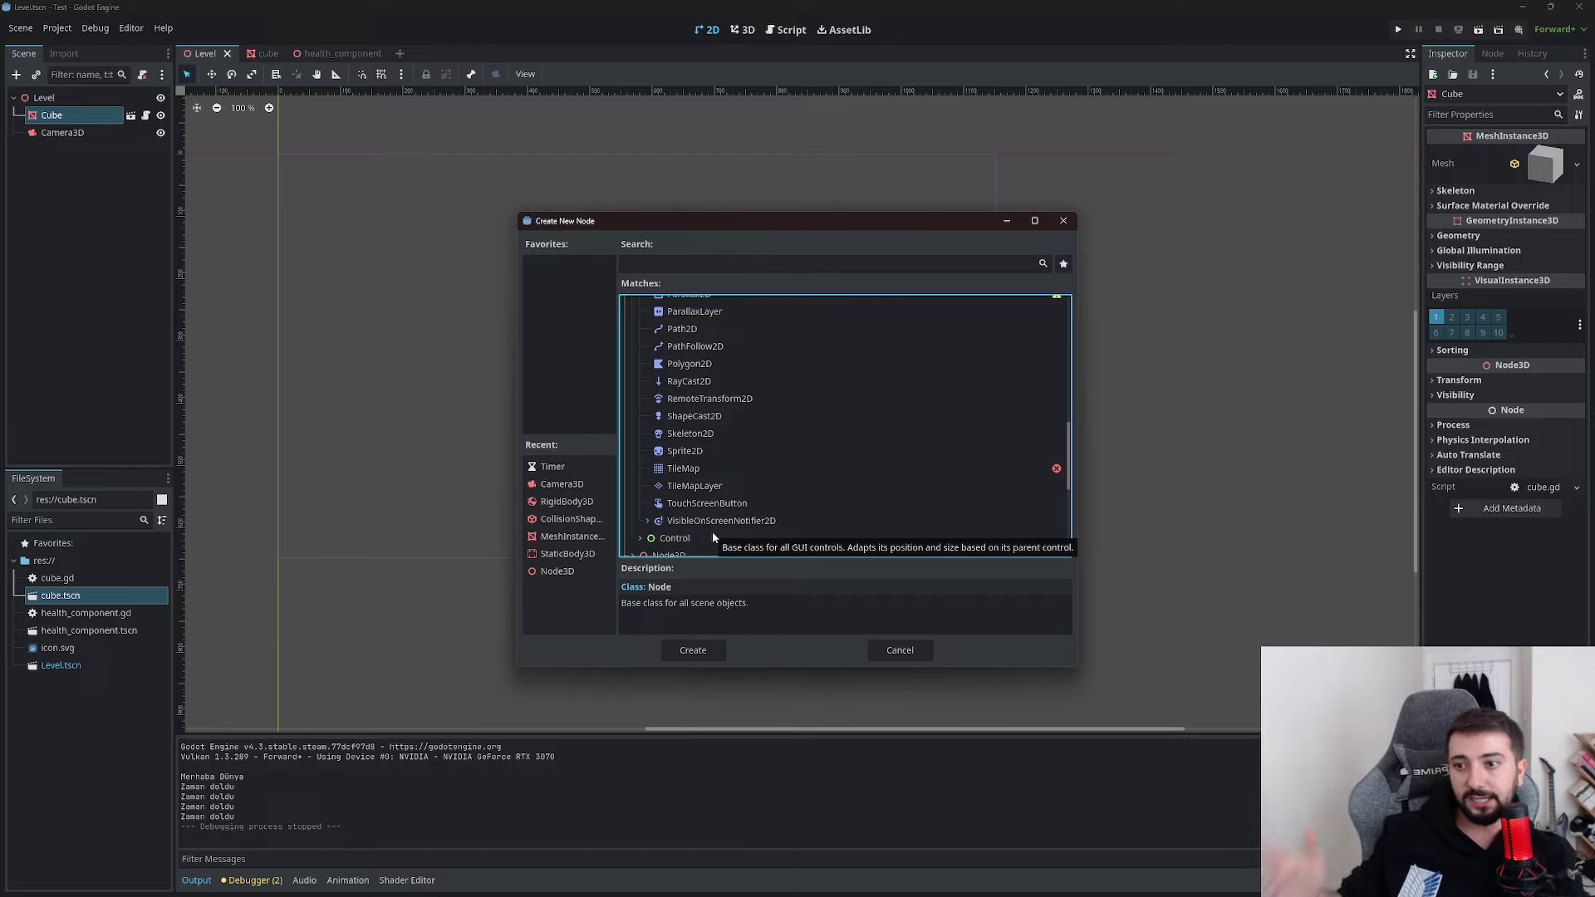
left_click(758, 385)
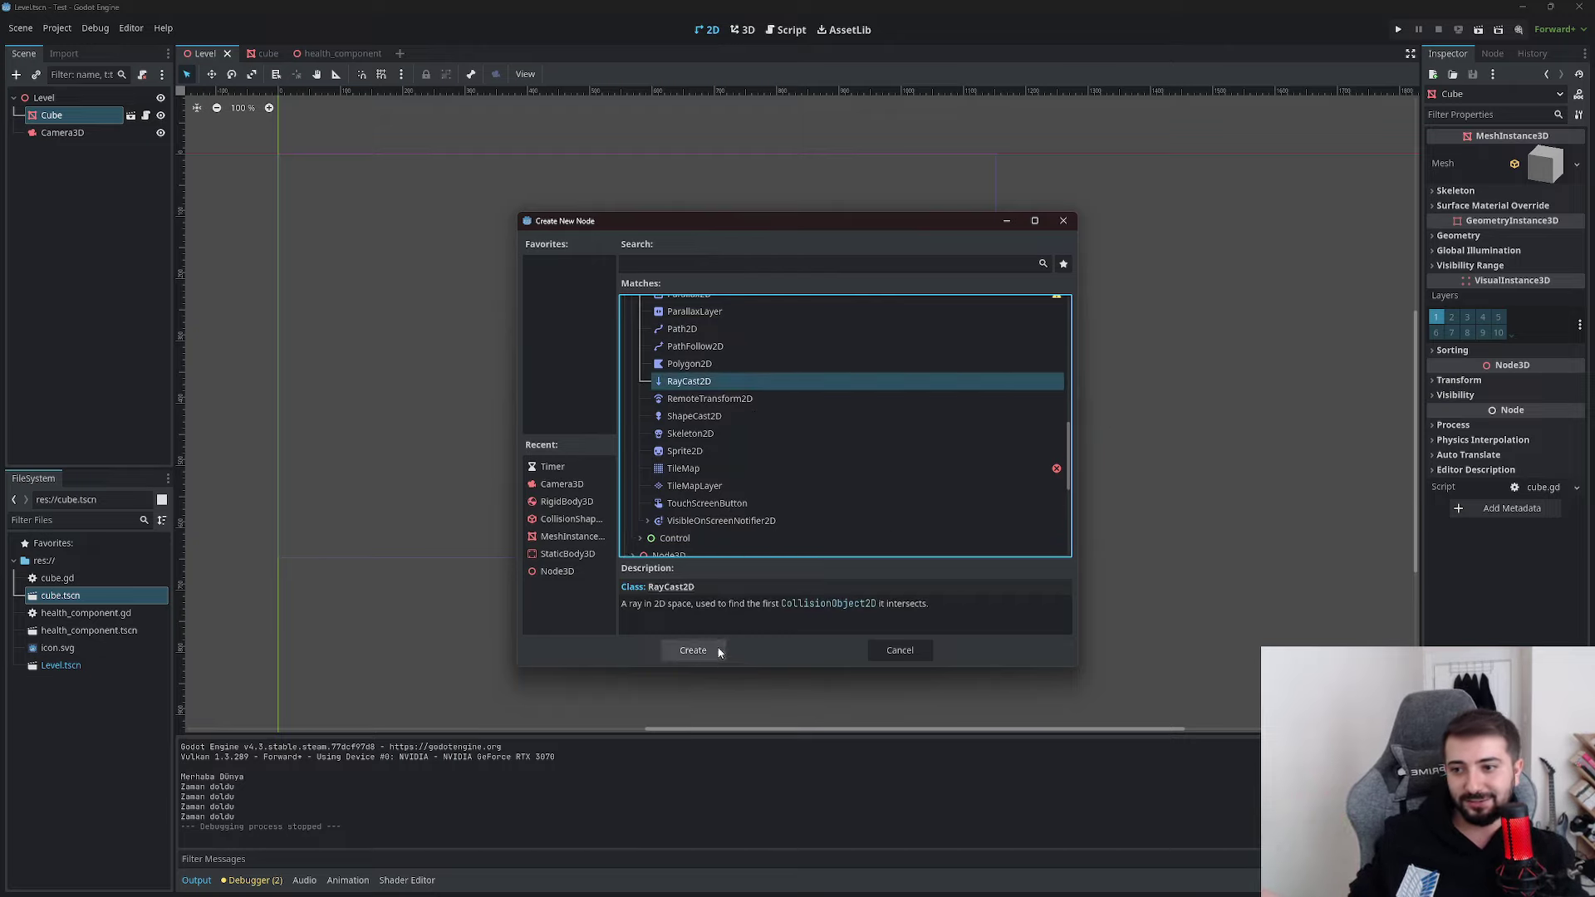
left_click(694, 651)
left_click(1493, 54)
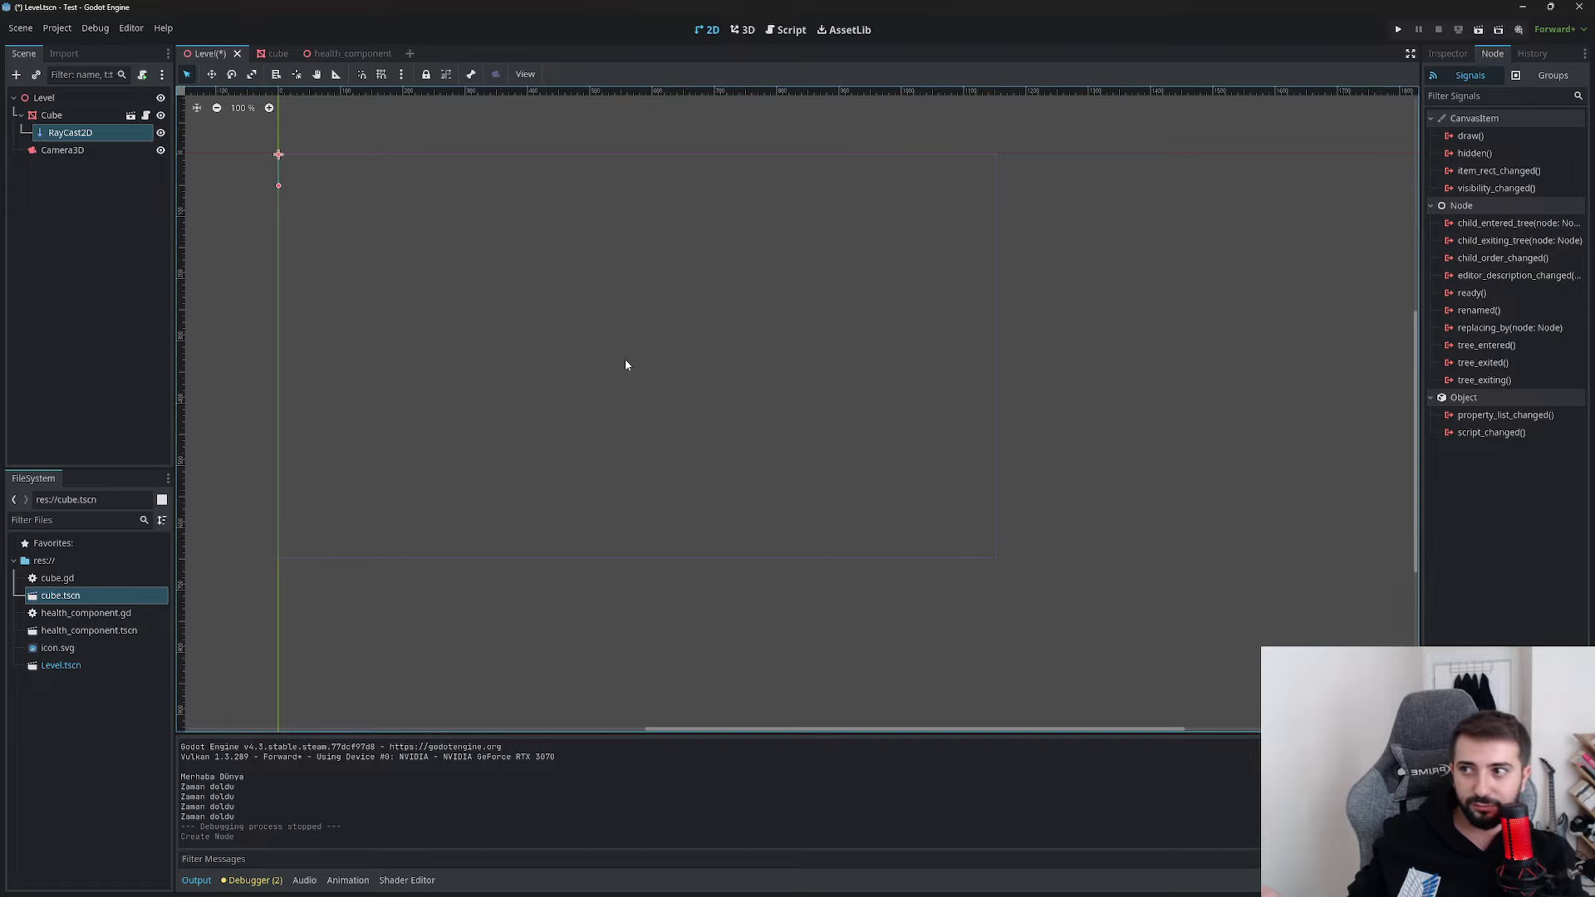
Browse the node's Groups and History panels, returning to its Signals list
middle_click_drag(1136, 353, 1223, 389)
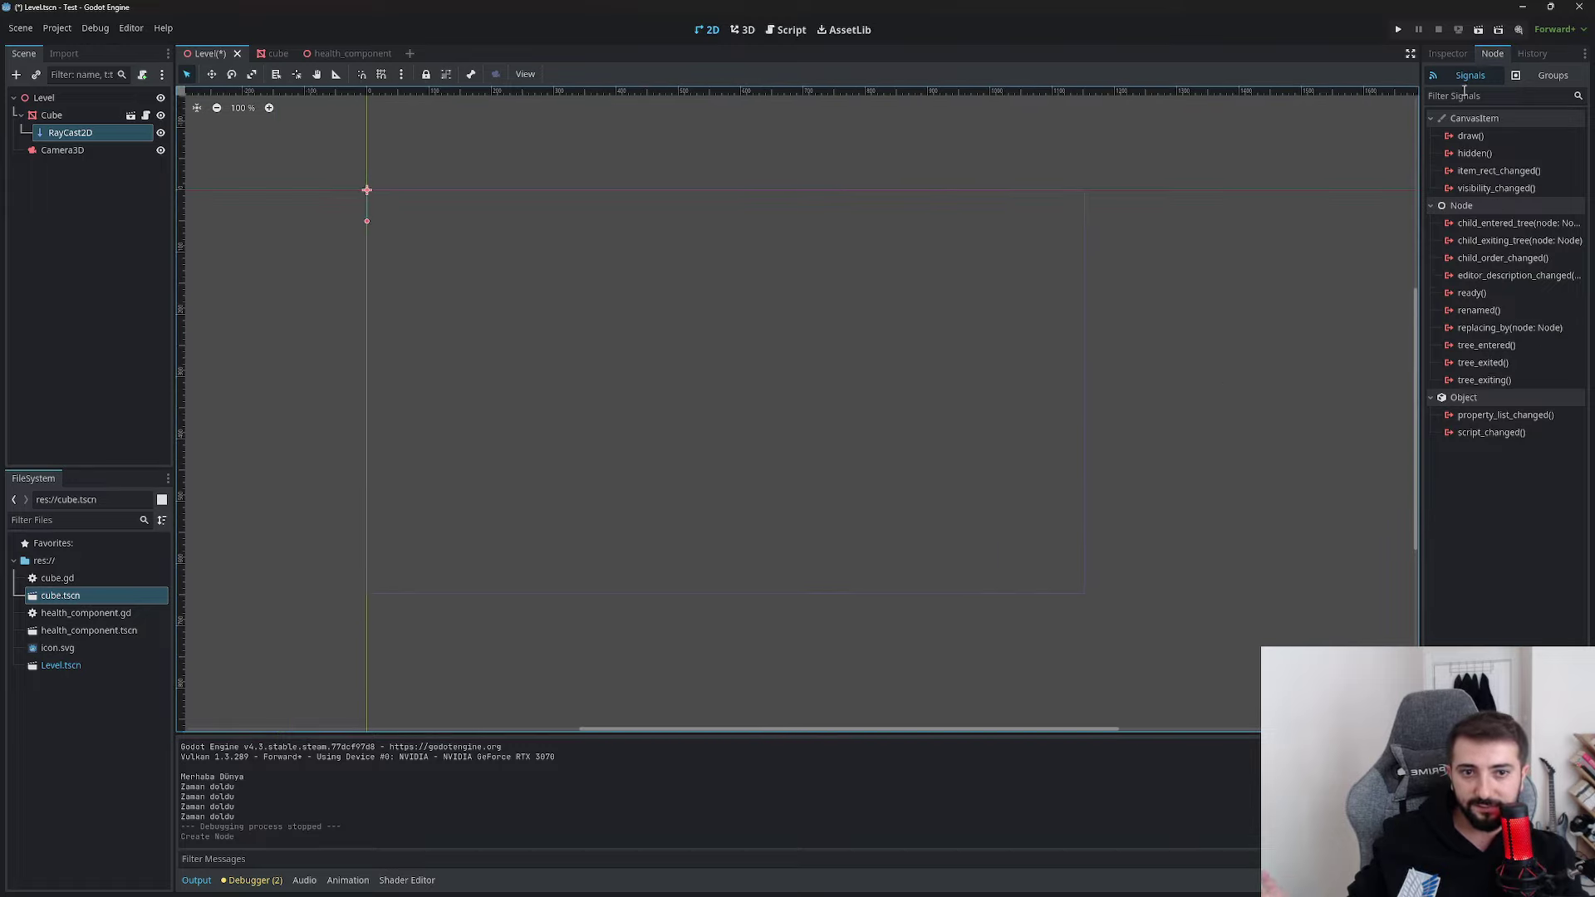
left_click(1551, 75)
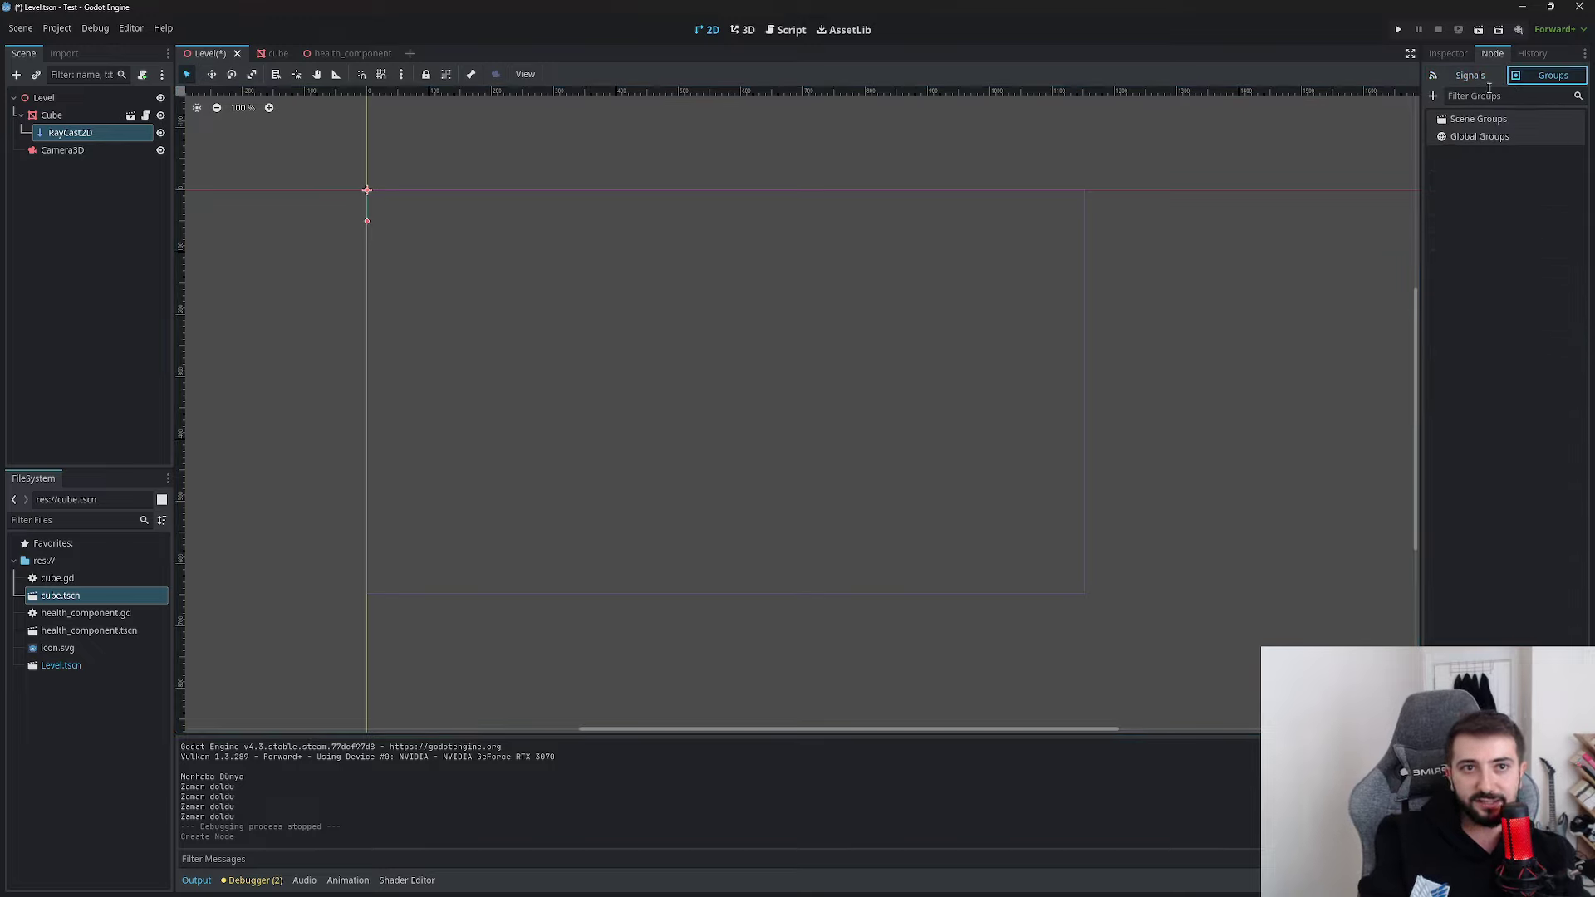
left_click(1533, 53)
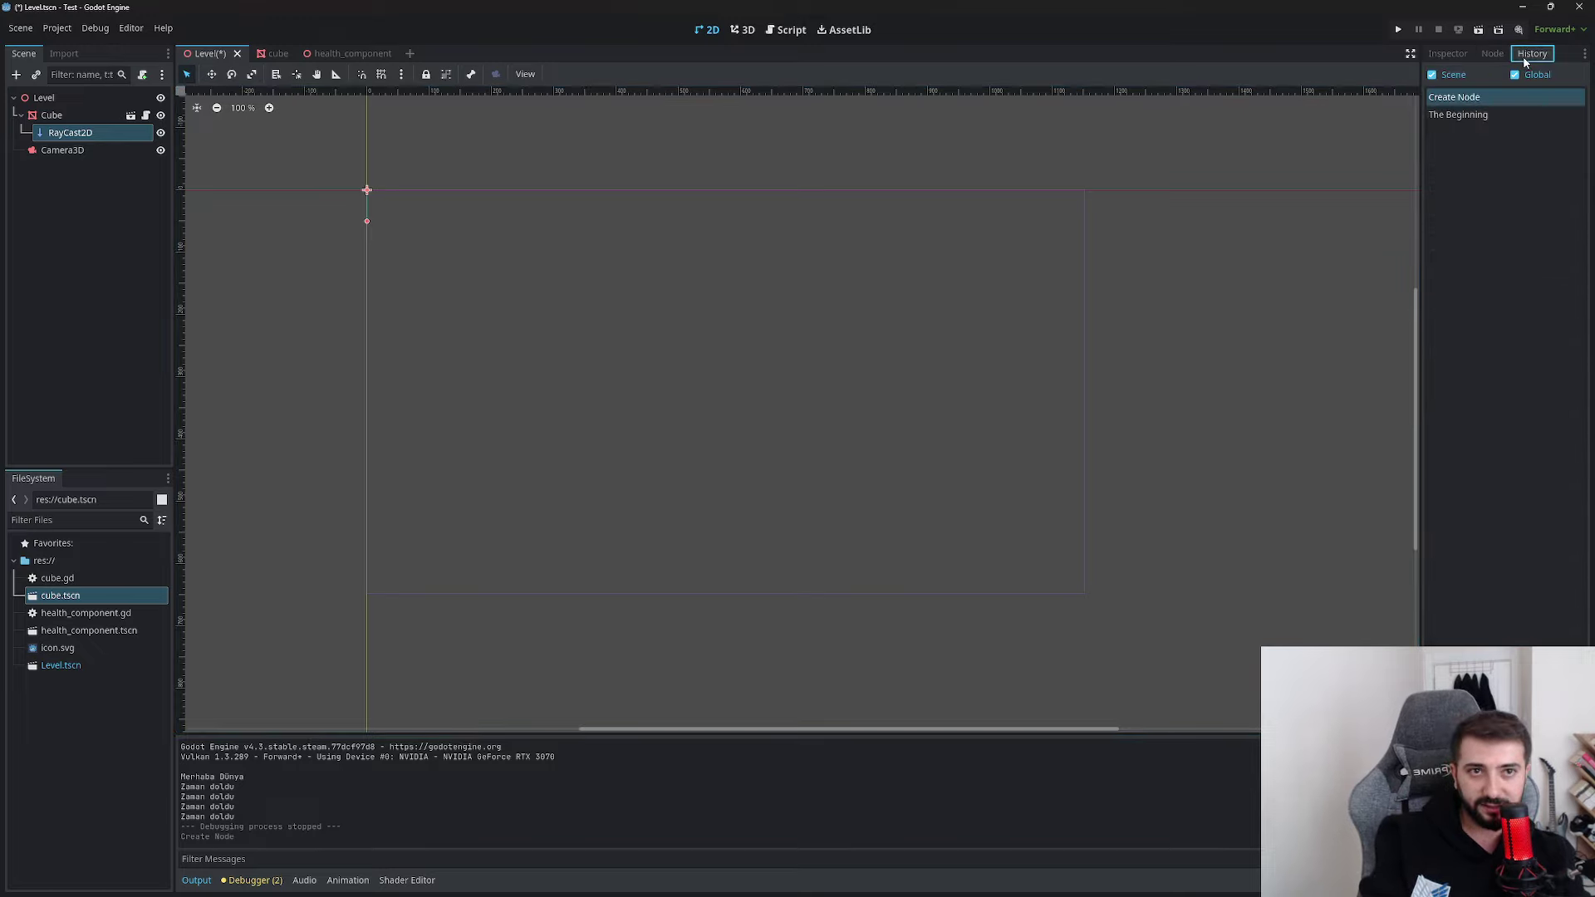
left_click(1496, 54)
left_click(1471, 75)
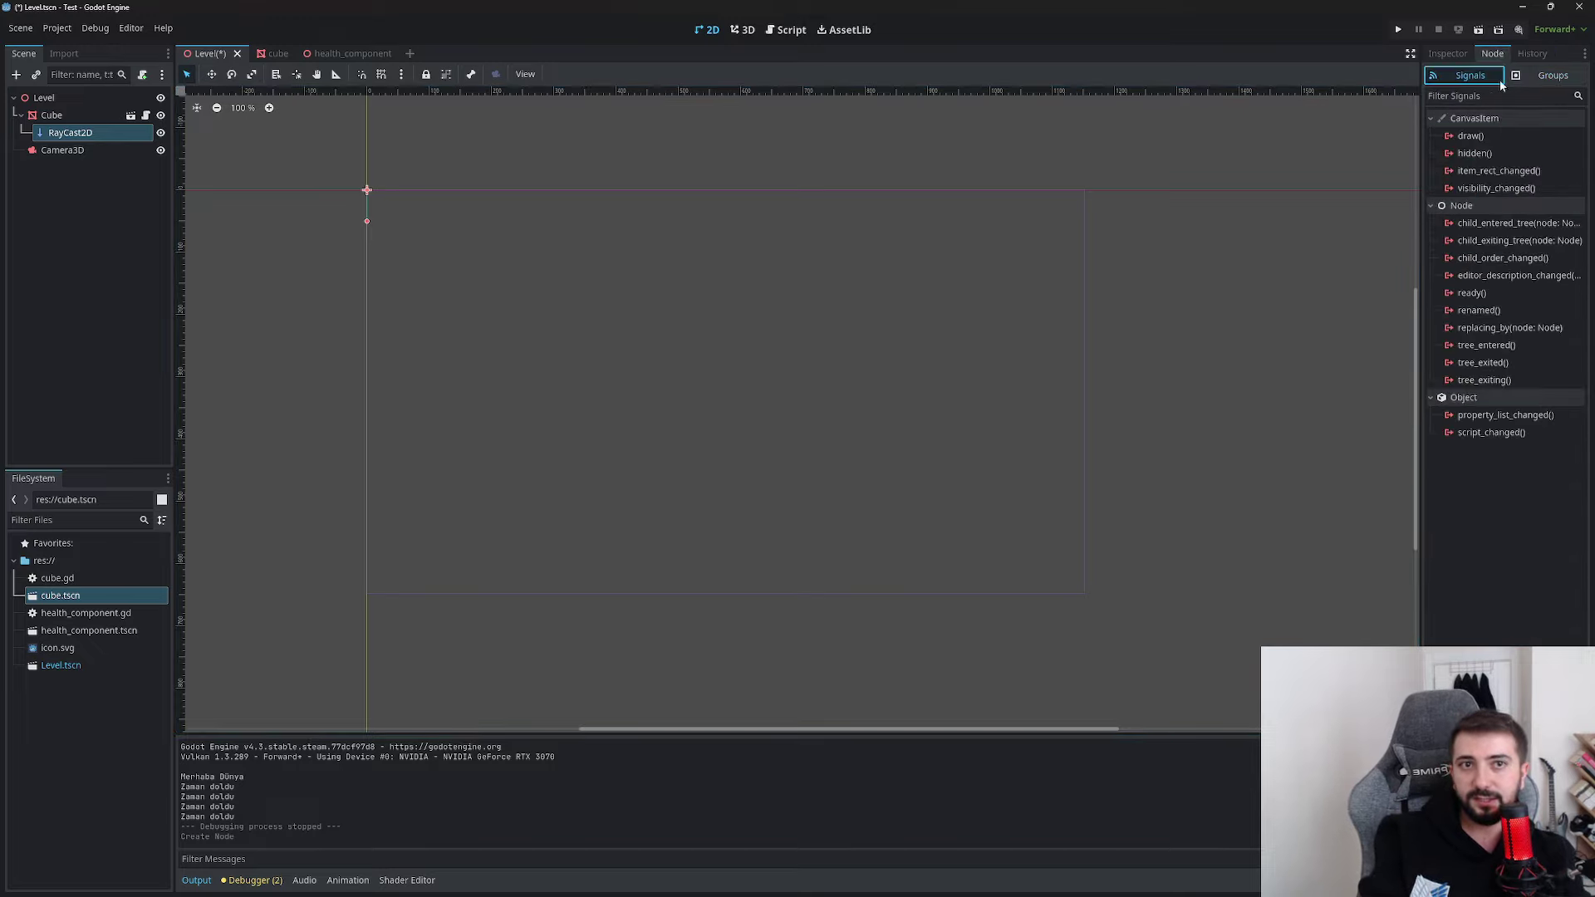
Delete the RayCast2D node, confirm, and select Cube
left_click(61, 139)
key("Delete")
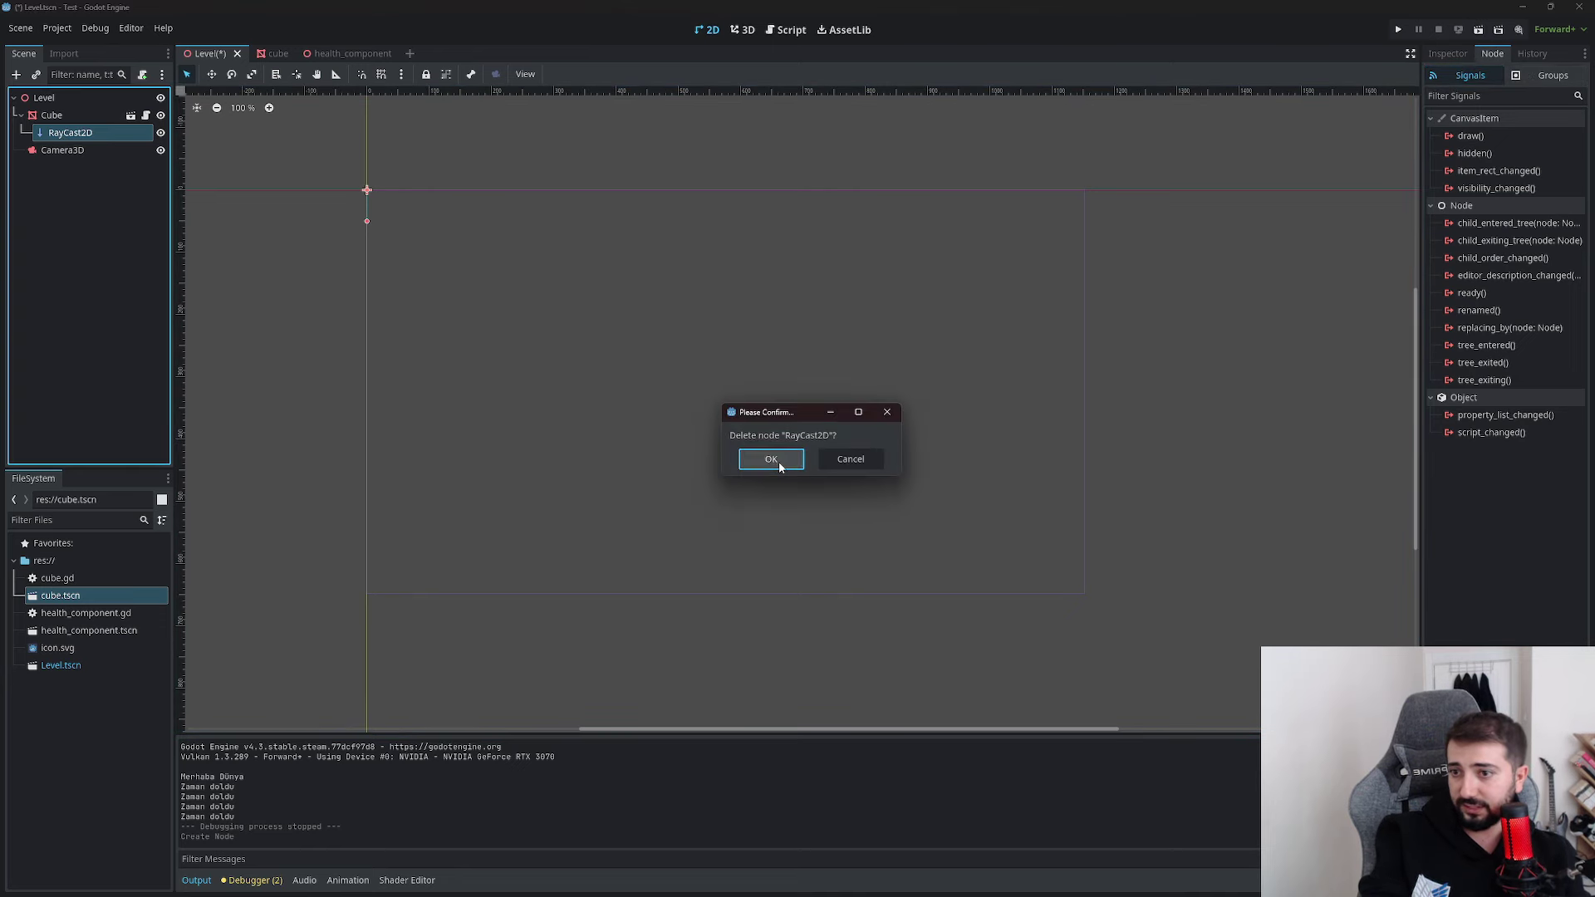
left_click(766, 458)
left_click(57, 117)
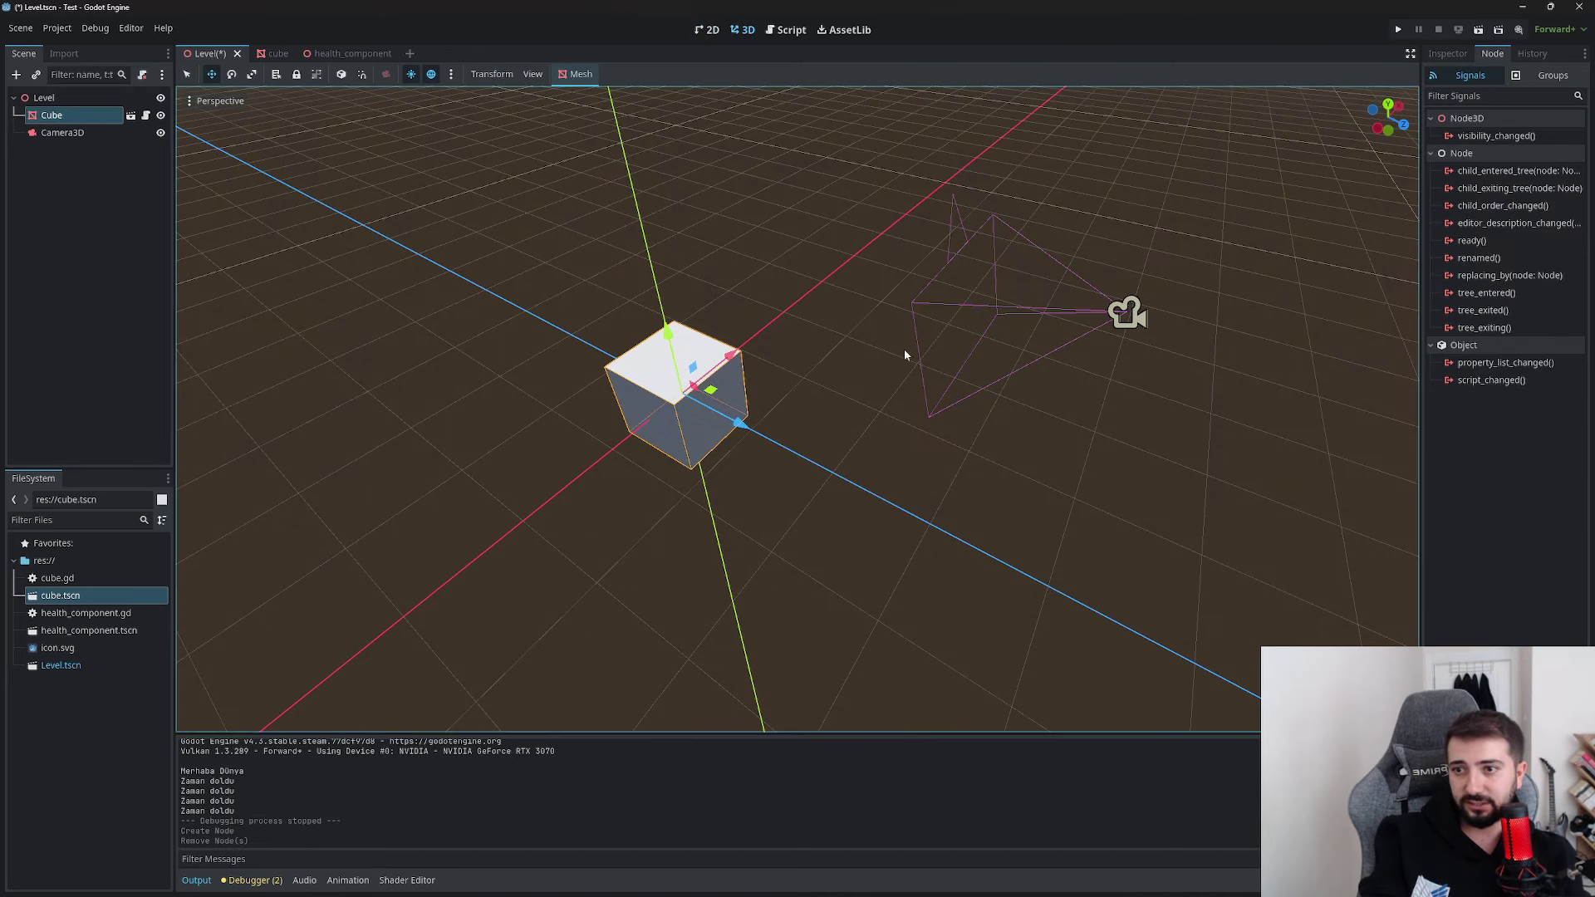
Browse the Node2D types, reading the Light2D and Joint2D descriptions (DampedSpring, Groove, Pin)
left_click(16, 73)
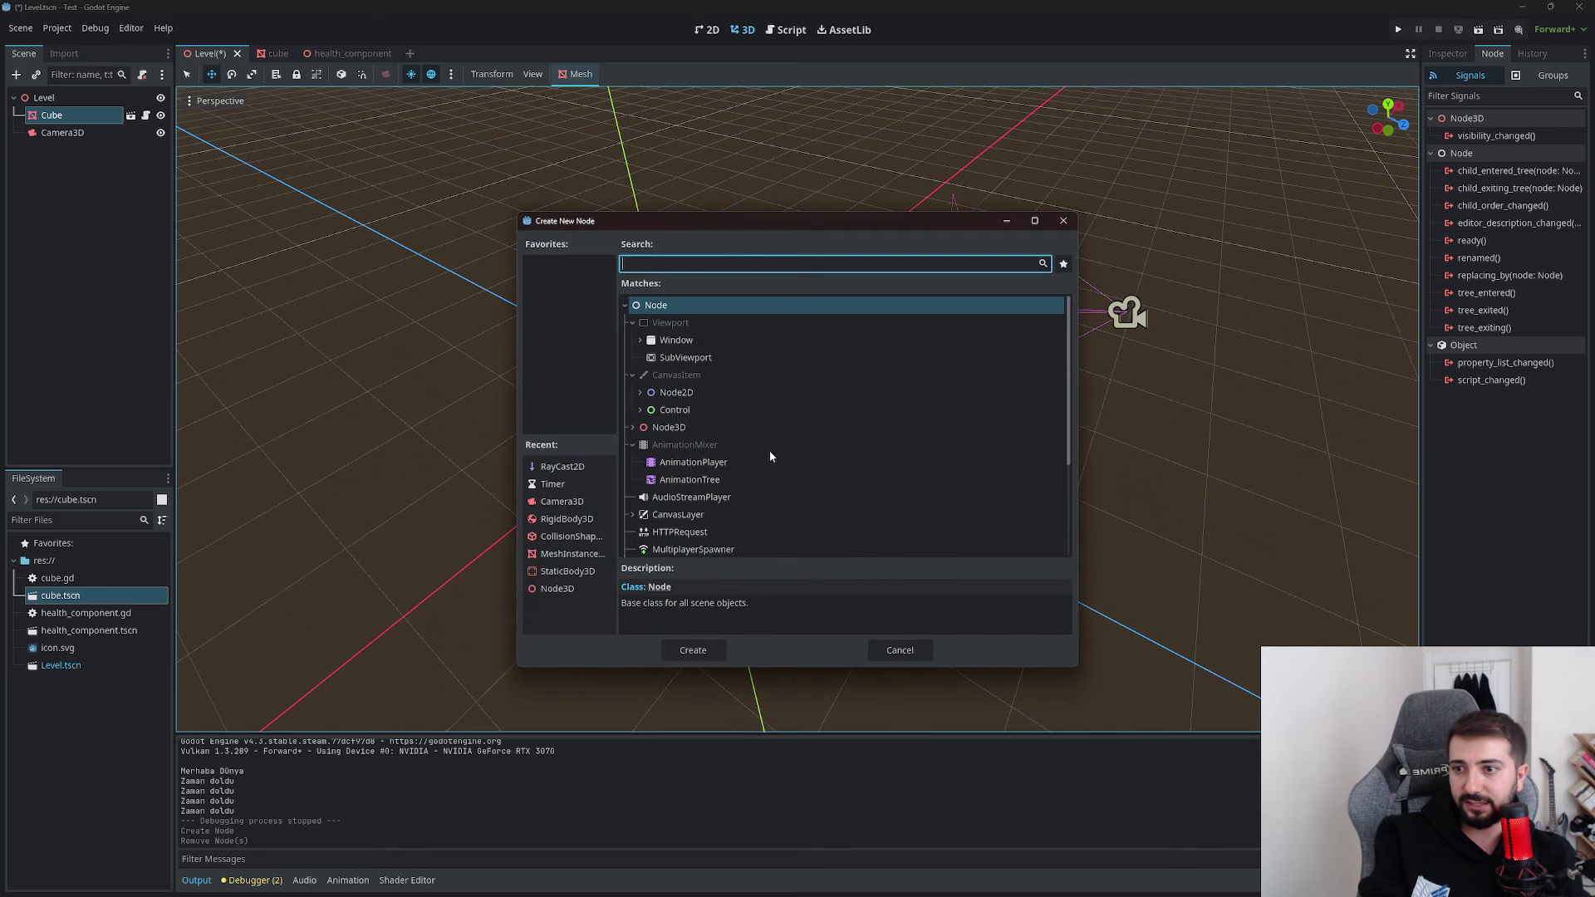
left_click(643, 394)
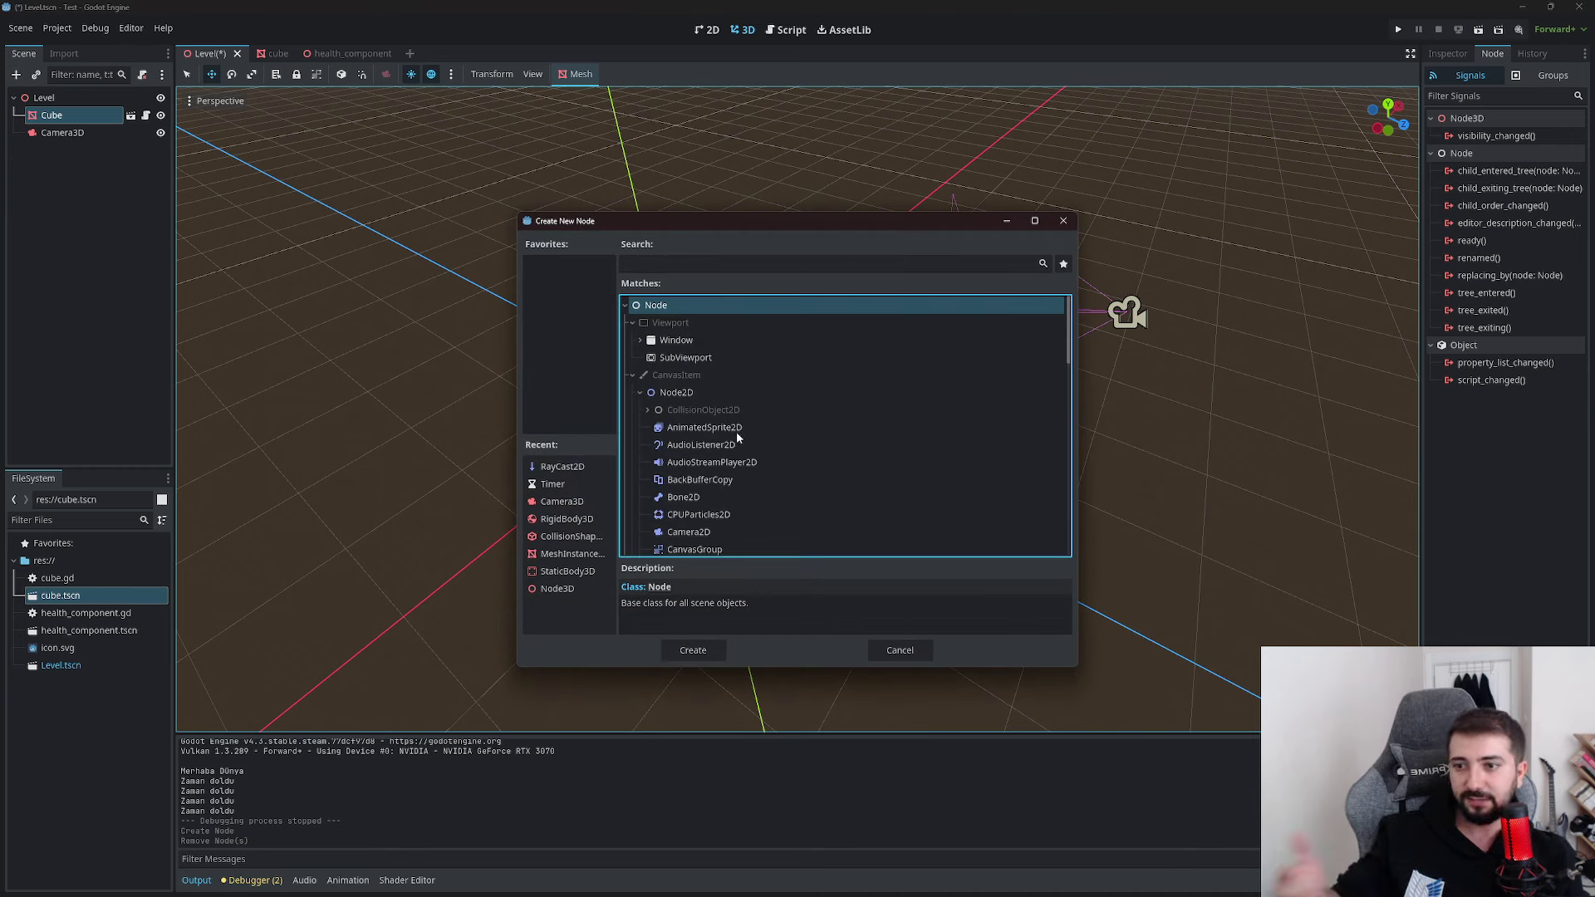
scroll(748, 448, "down", 1)
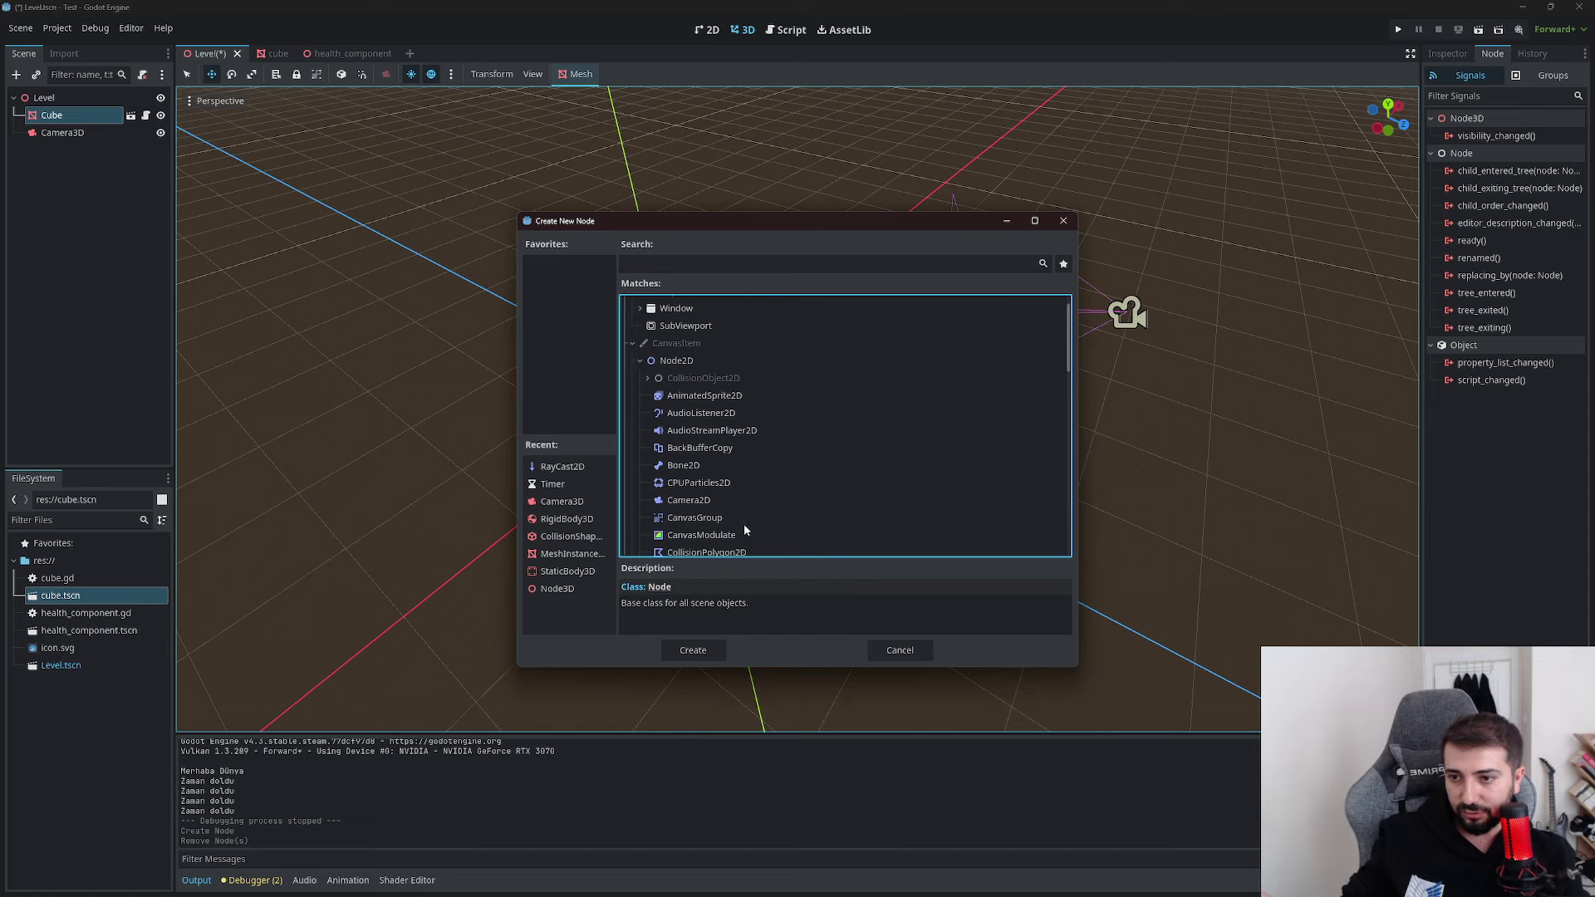
scroll(743, 532, "down", 2)
scroll(742, 535, "down", 3)
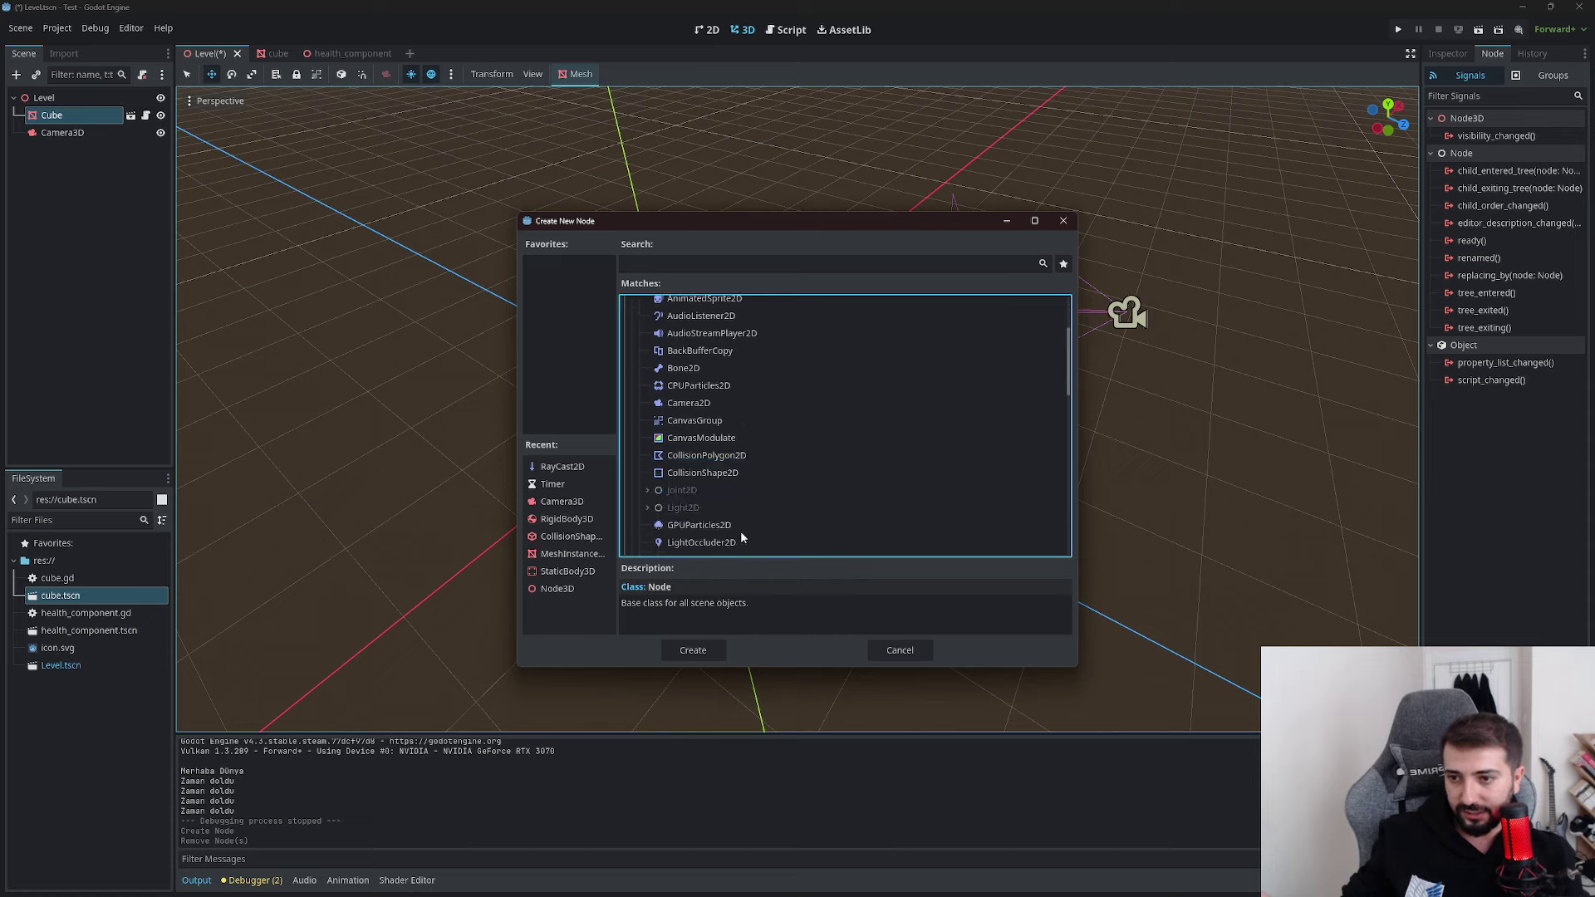
left_click(681, 508)
left_click(647, 508)
scroll(692, 466, "down", 2)
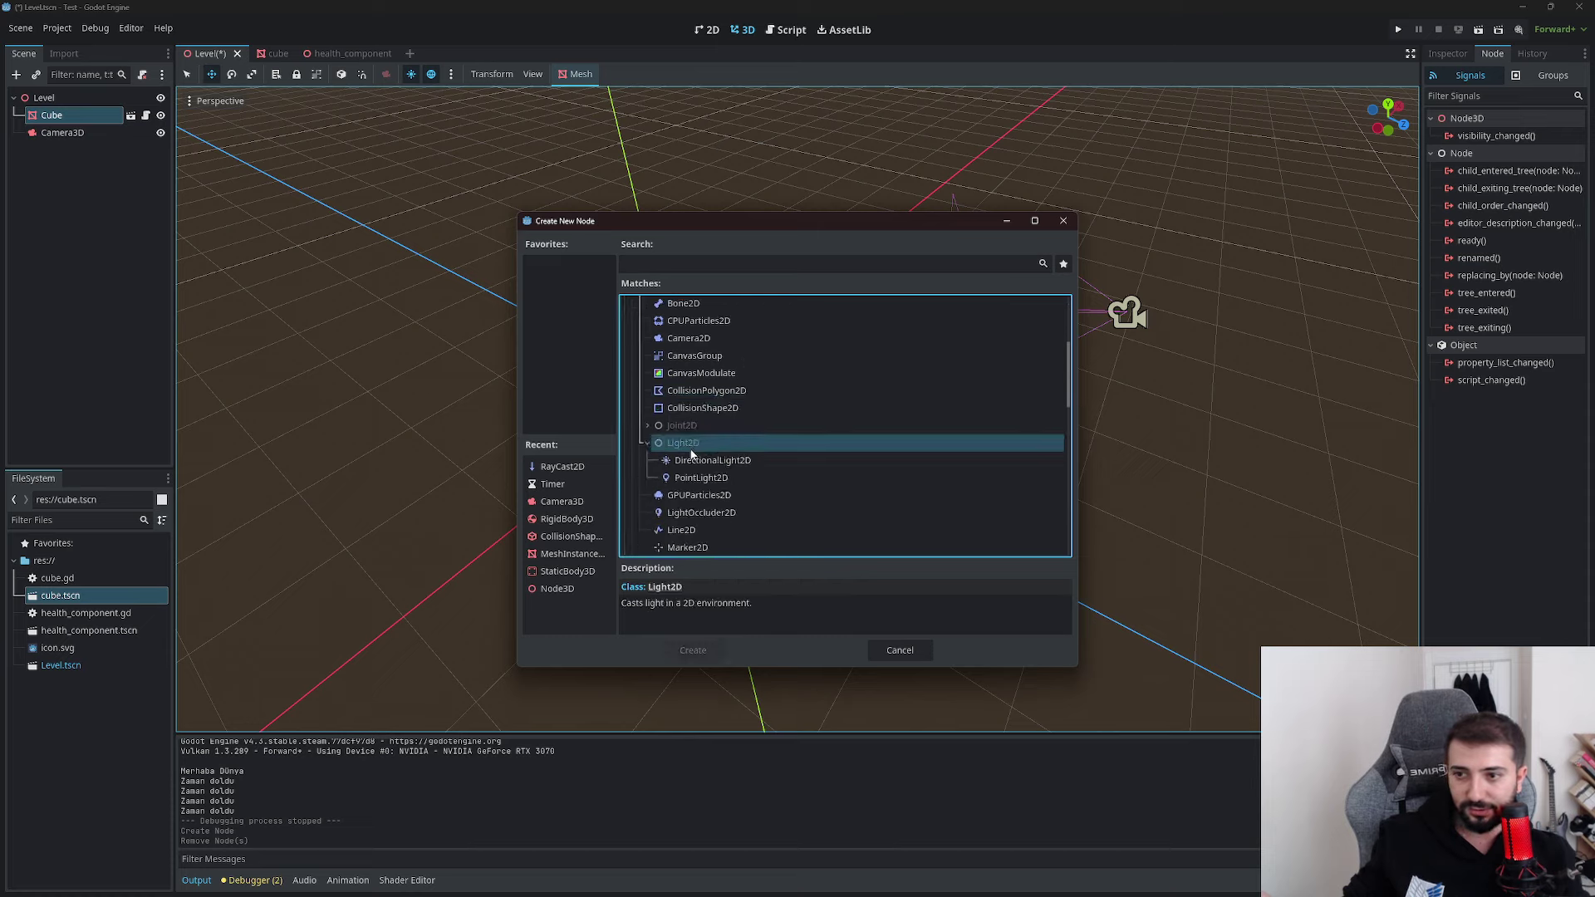
left_click(689, 459)
left_click(647, 425)
left_click(714, 442)
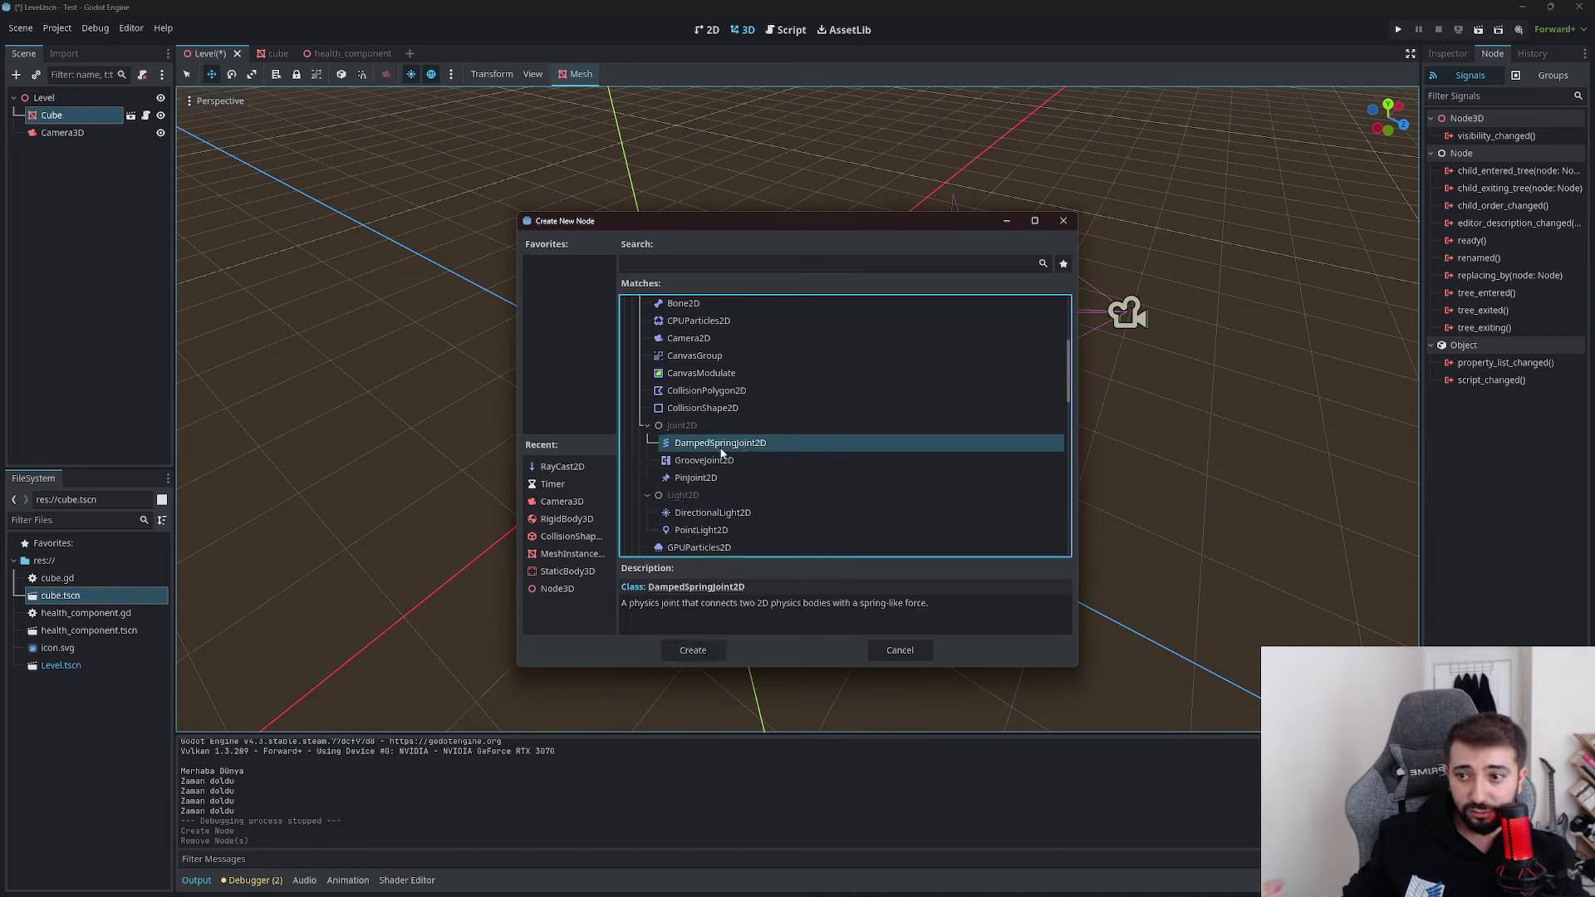
left_click(721, 466)
left_click(723, 475)
Add a Path2D node as a child of Cube
scroll(727, 470, "down", 5)
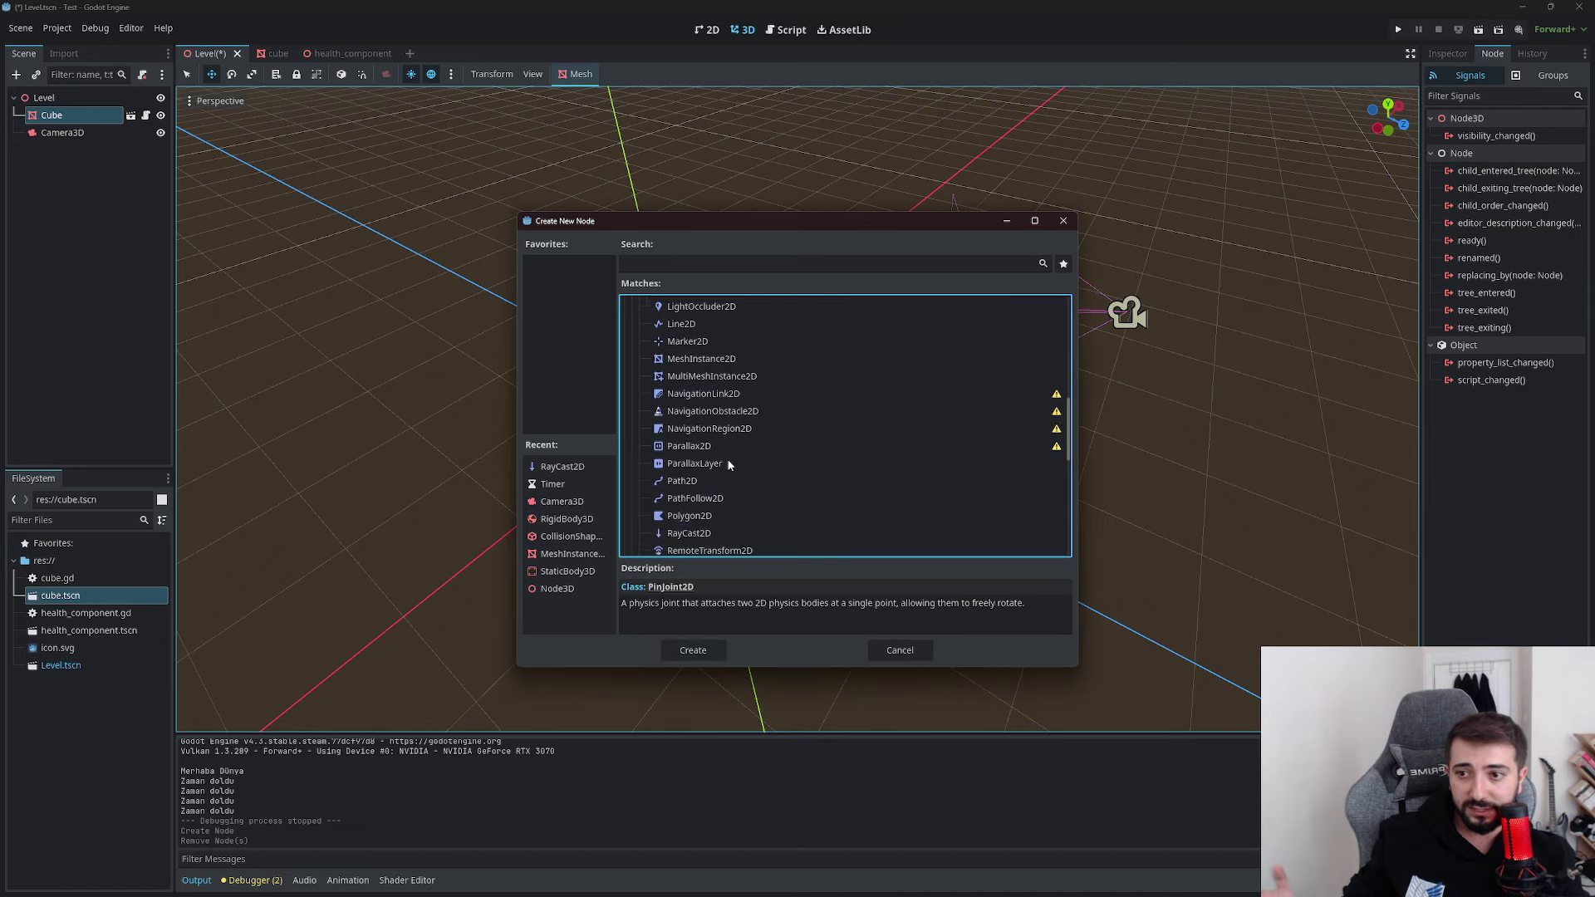
scroll(727, 462, "down", 1)
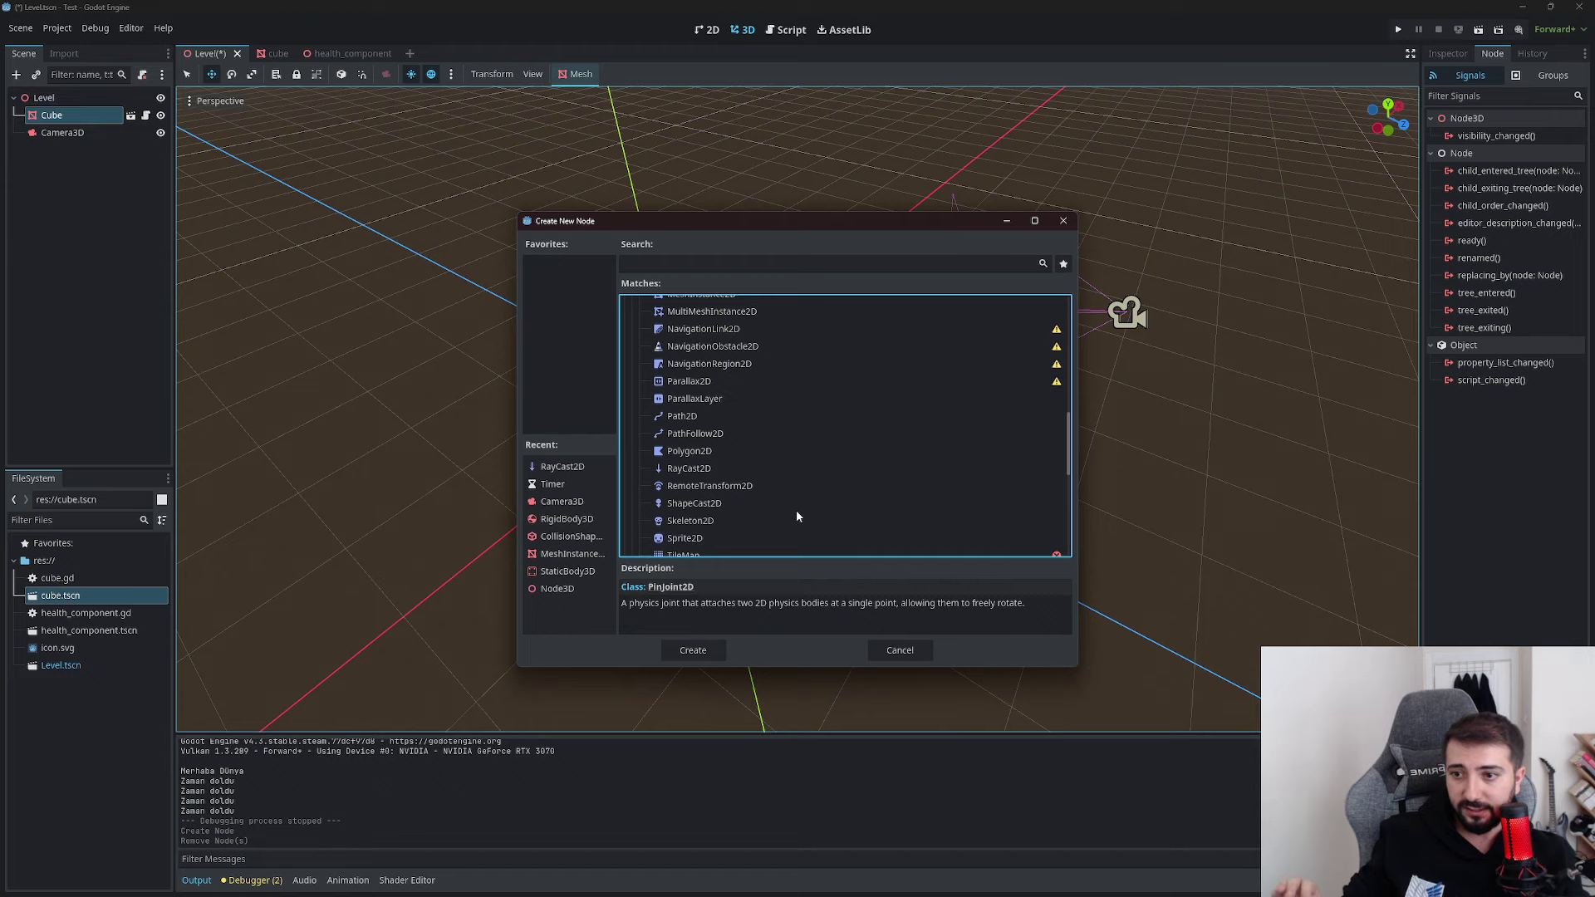
left_click(753, 415)
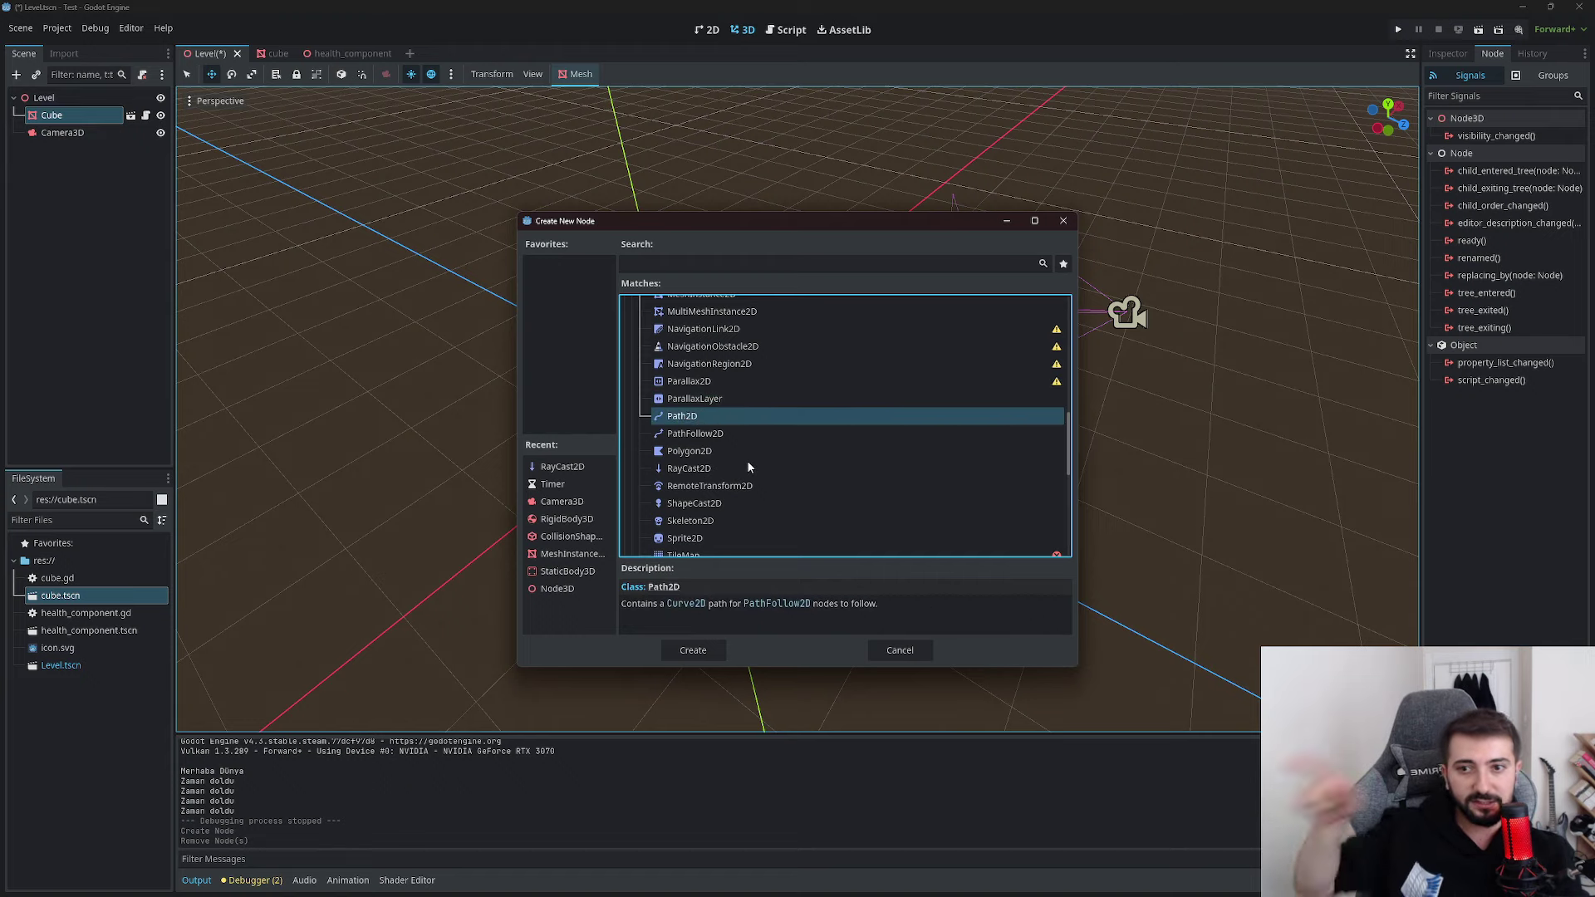
left_click(719, 646)
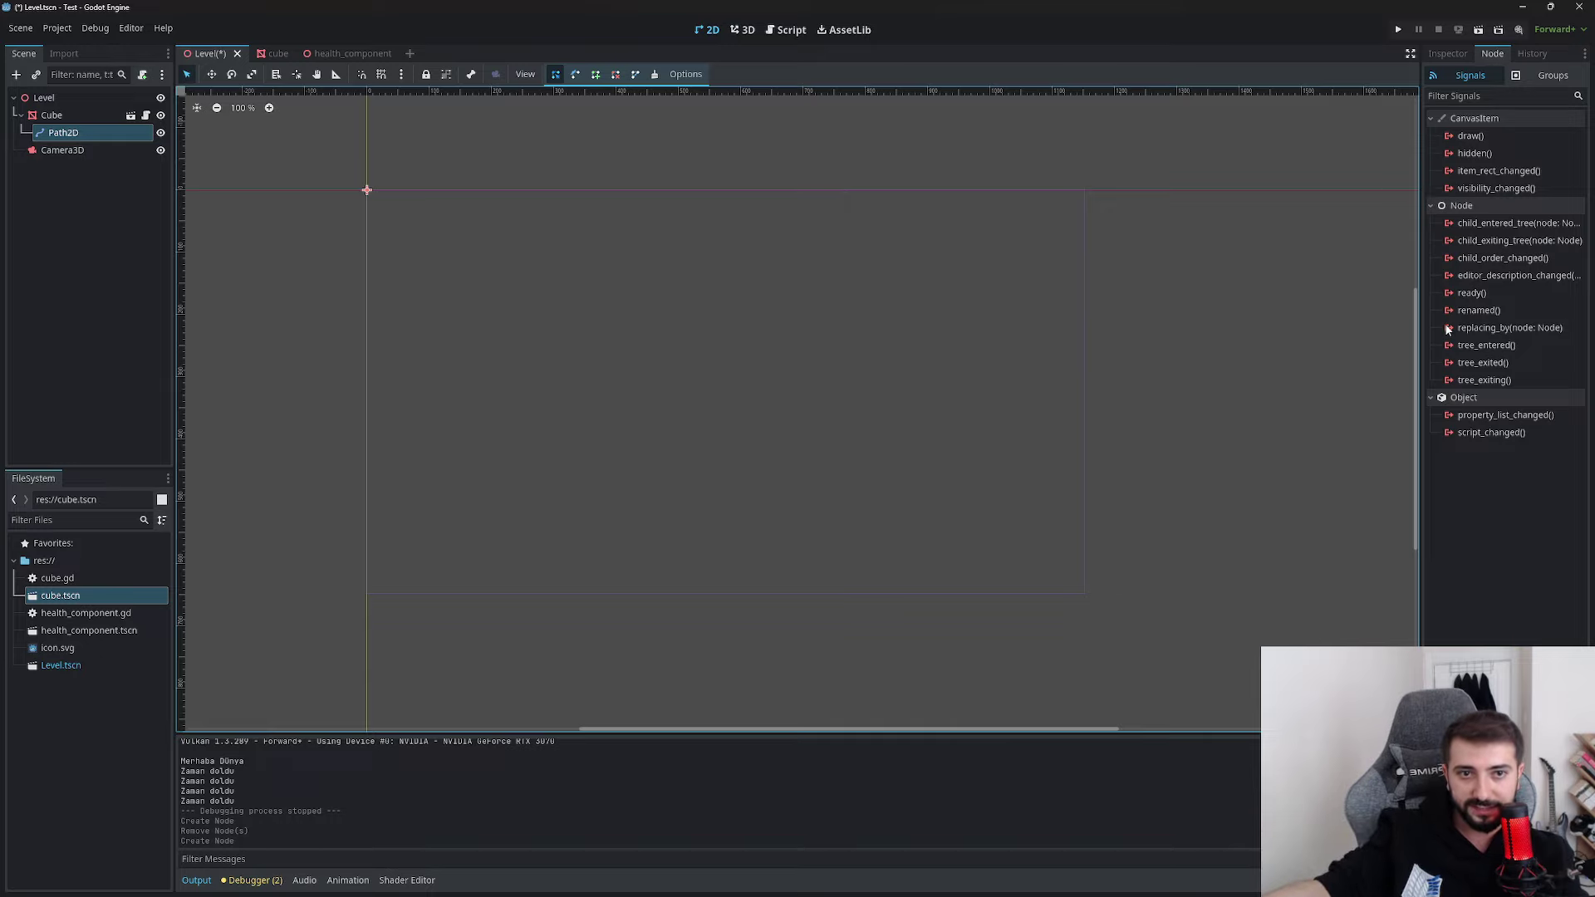
Add an AudioListener3D node from the Node3D family under Path2D
middle_click_drag(794, 463, 883, 428)
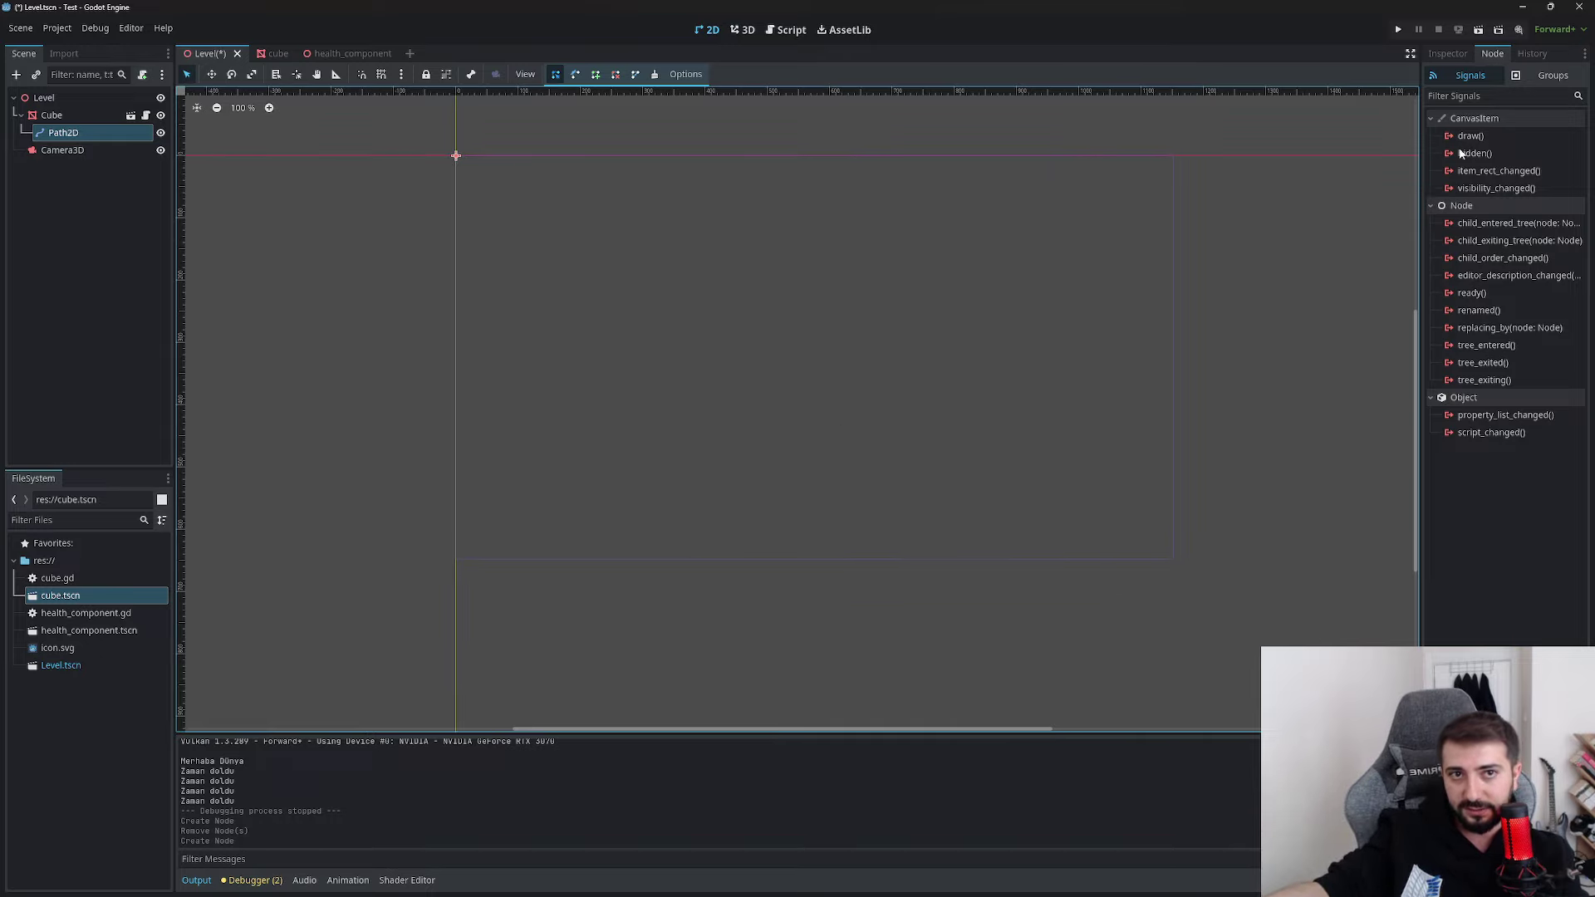
left_click(16, 74)
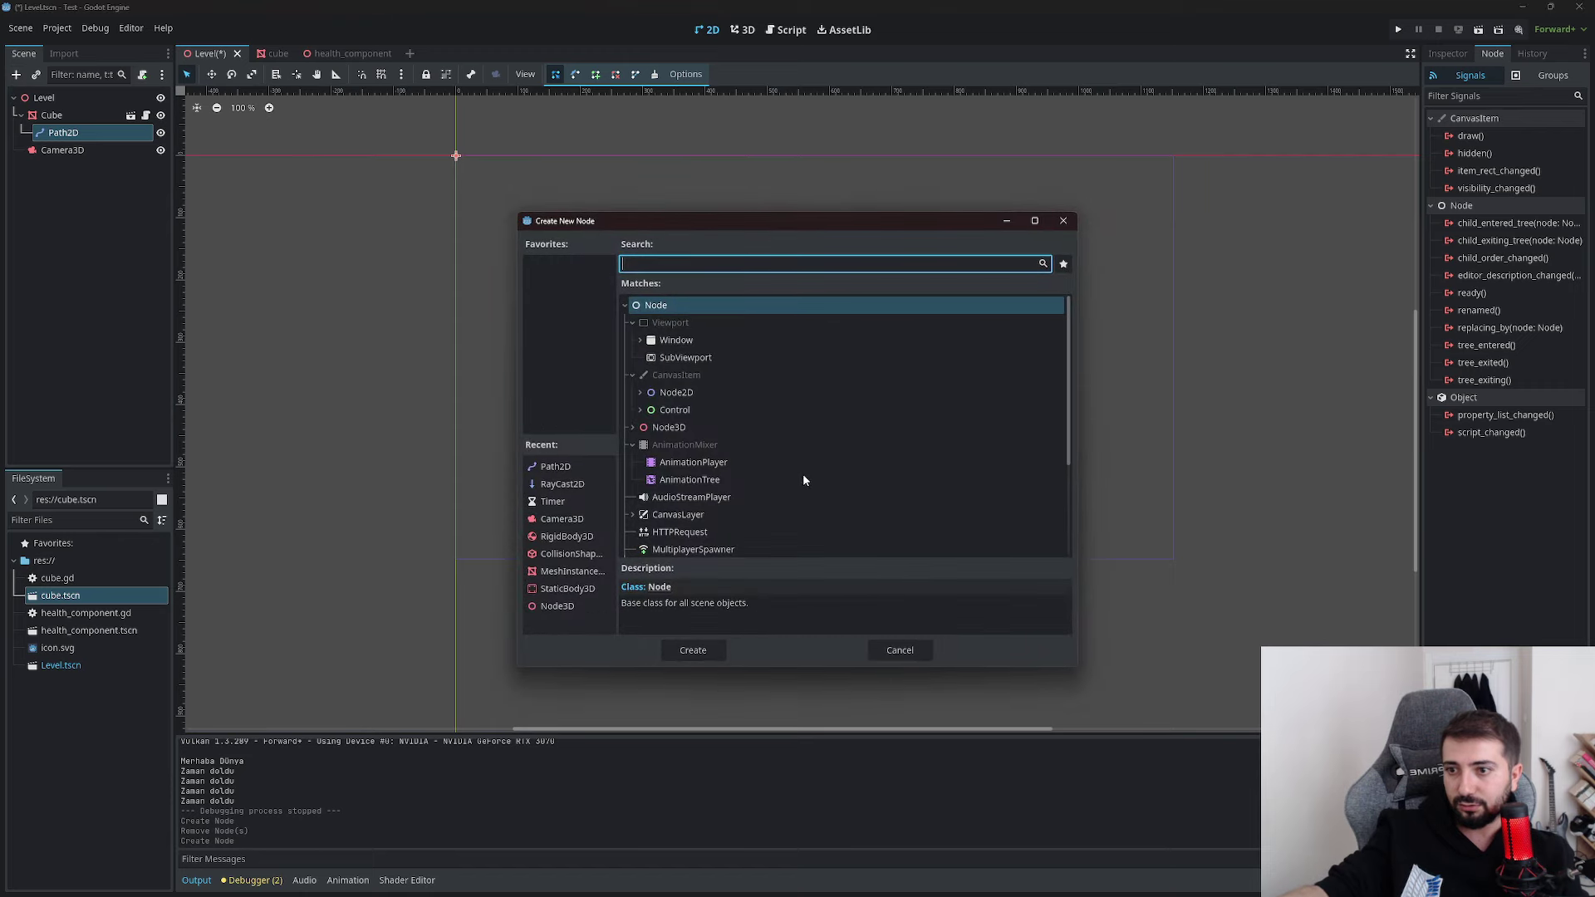
left_click(639, 428)
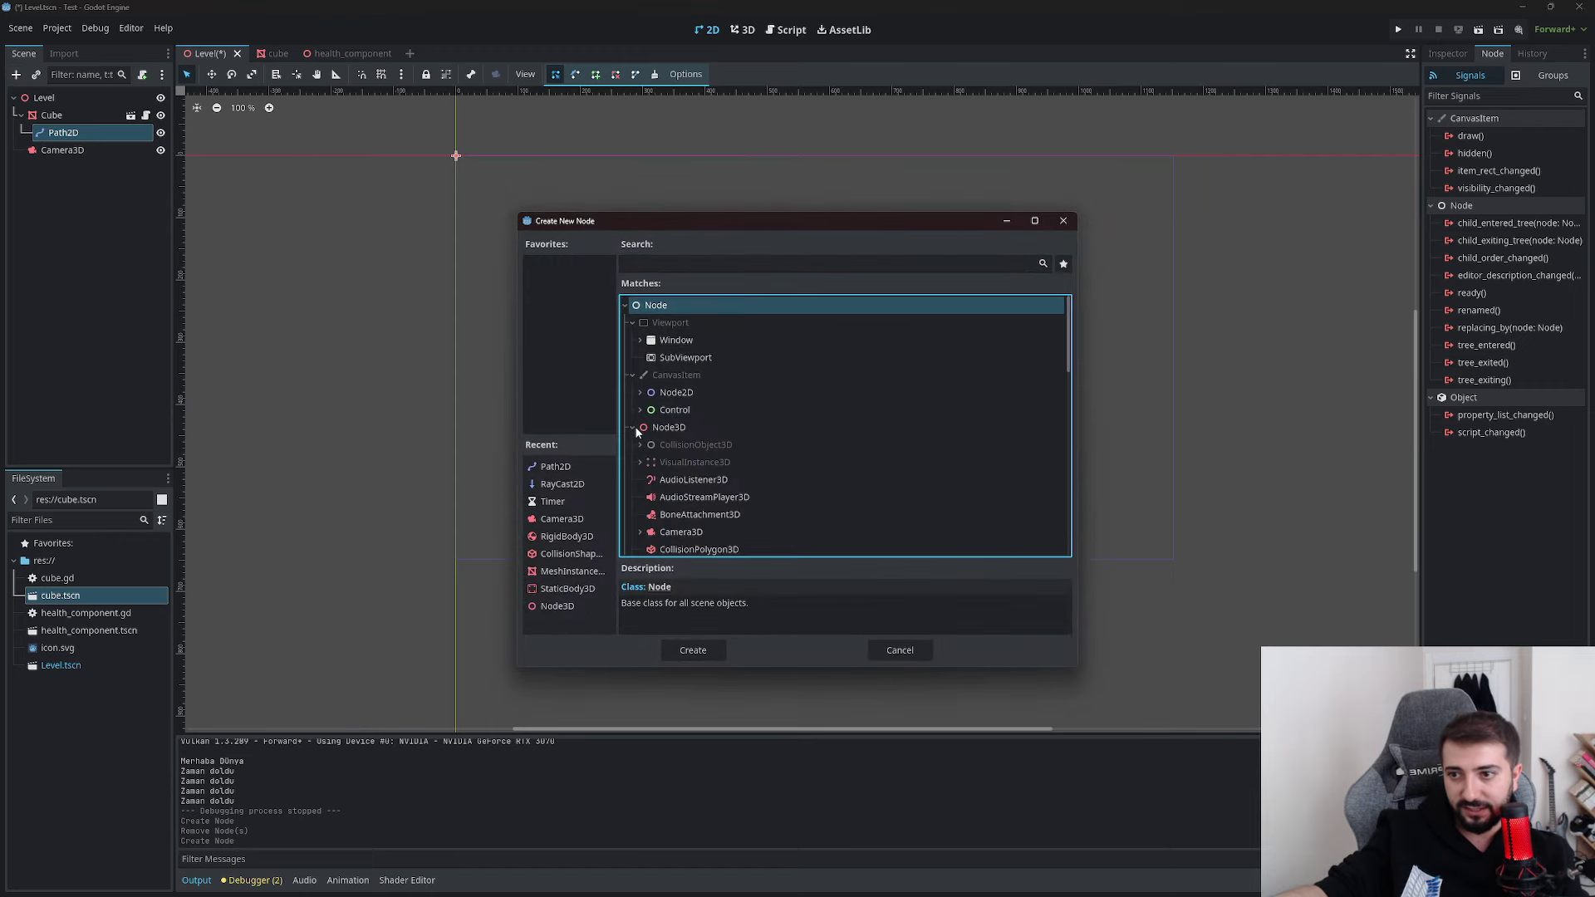
left_click(706, 480)
left_click(710, 648)
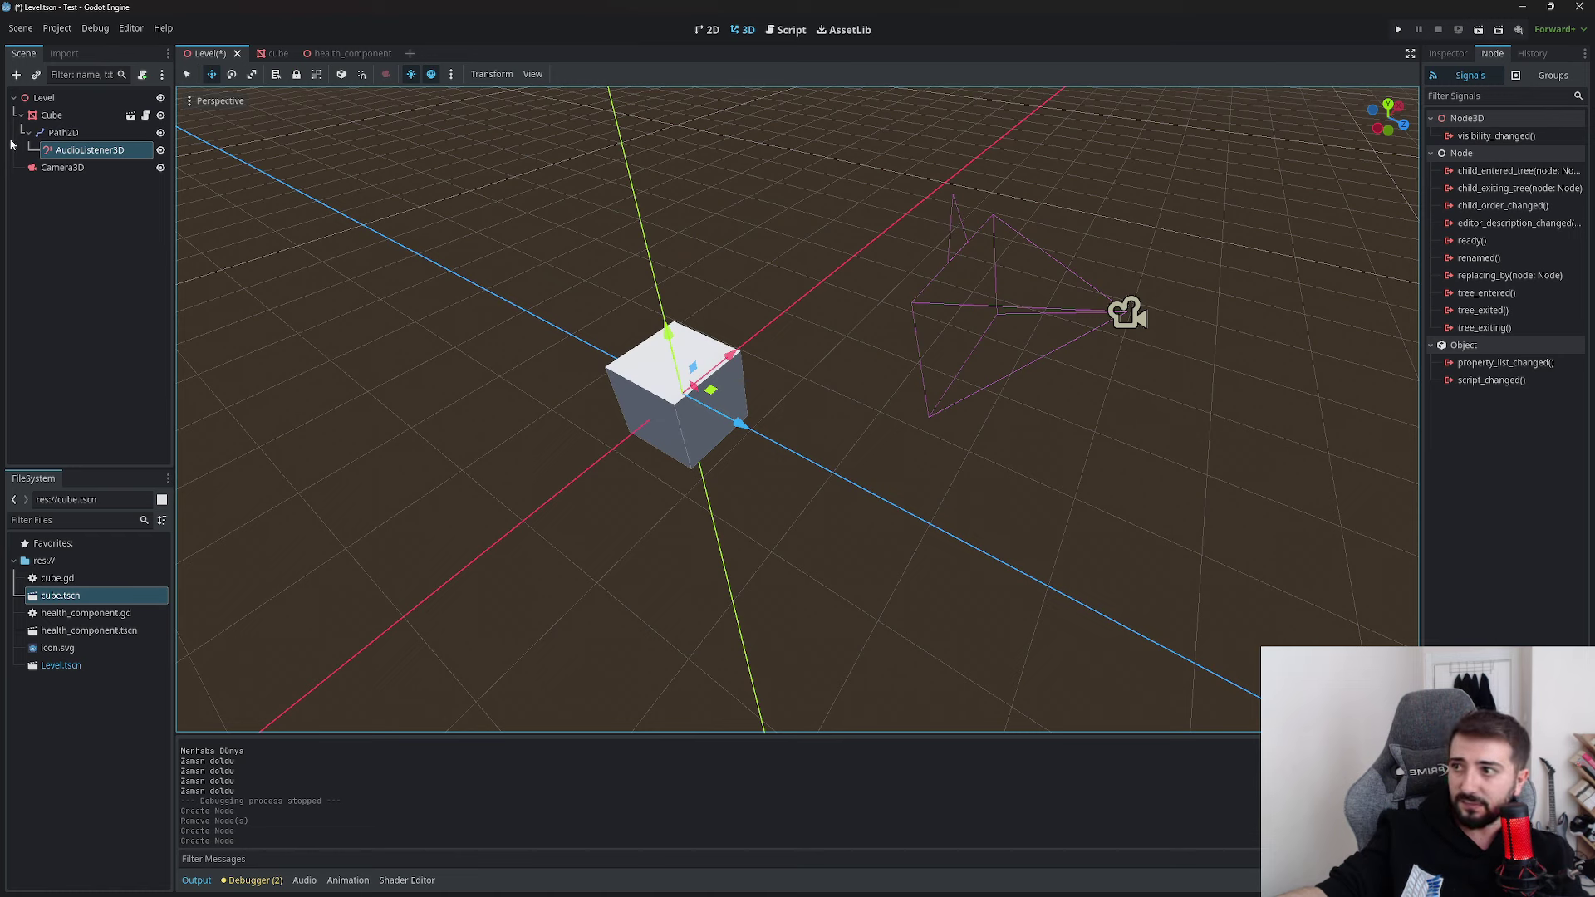
Nest a WorldEnvironment node under AudioListener3D and orbit the 3D view
left_click(16, 74)
scroll(747, 509, "down", 5)
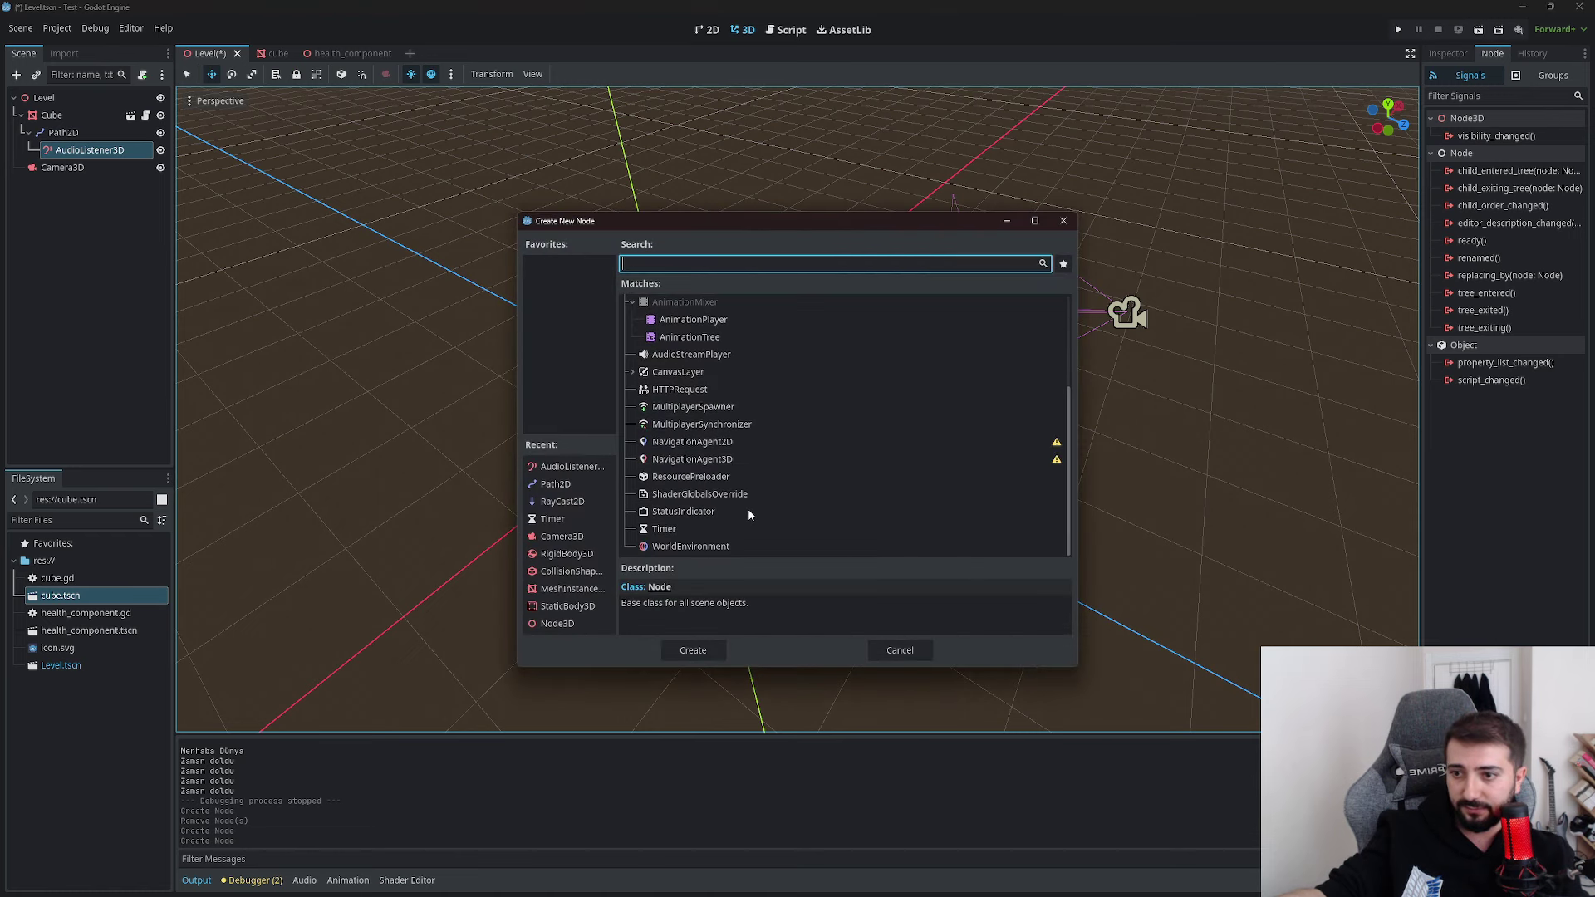
left_click(689, 547)
left_click(702, 649)
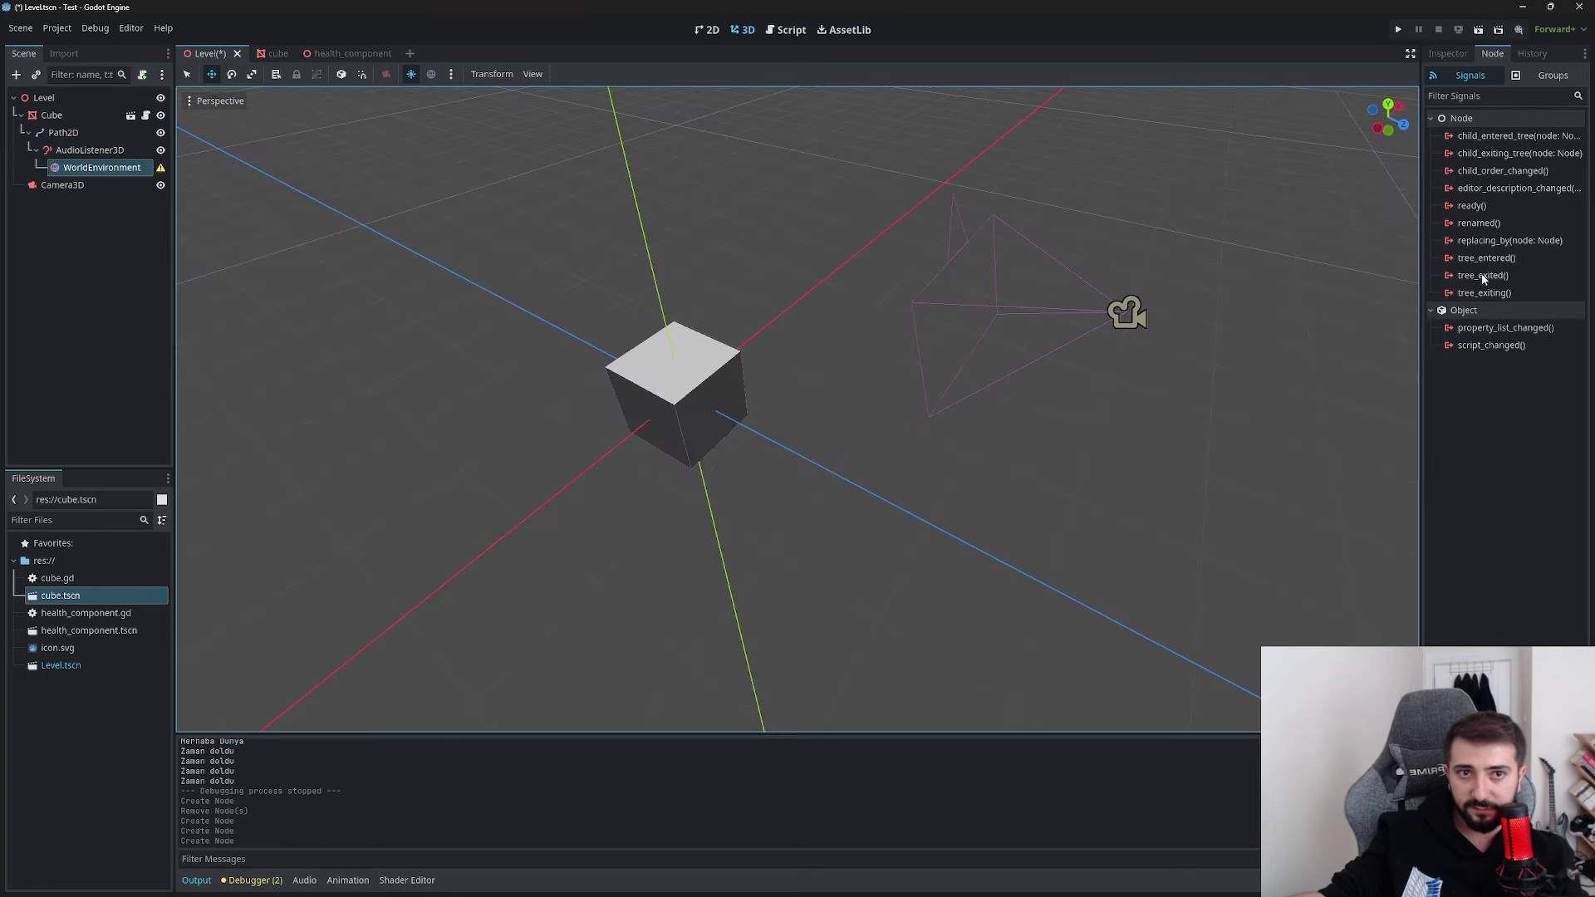
middle_click_drag(814, 438, 864, 423)
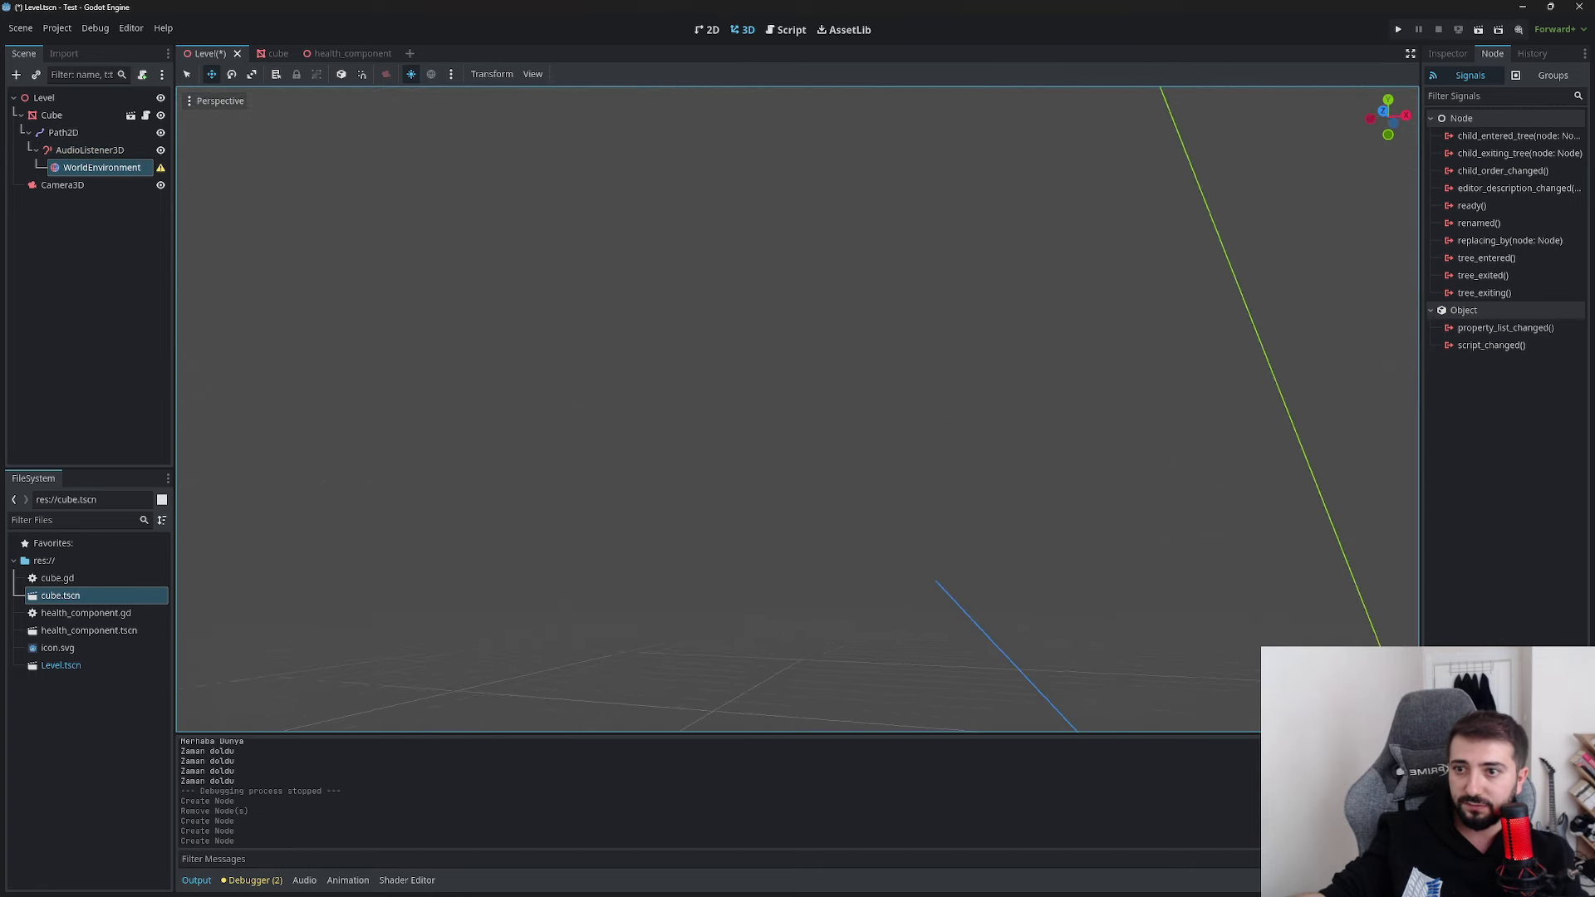
Add an AnimationTree node under WorldEnvironment
left_click(17, 74)
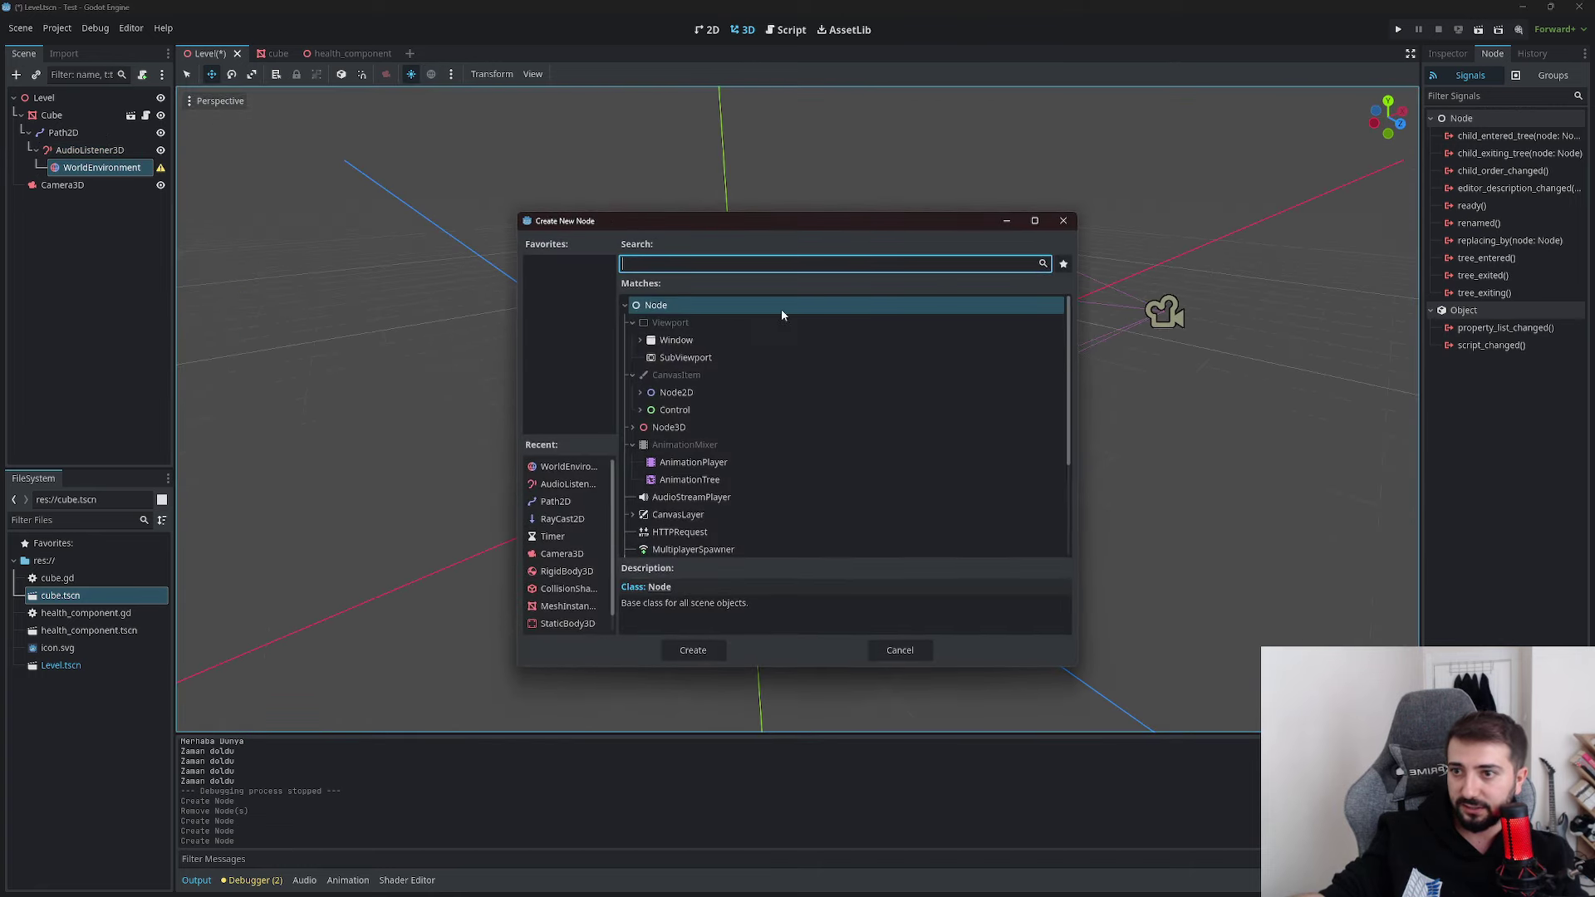
left_click(689, 480)
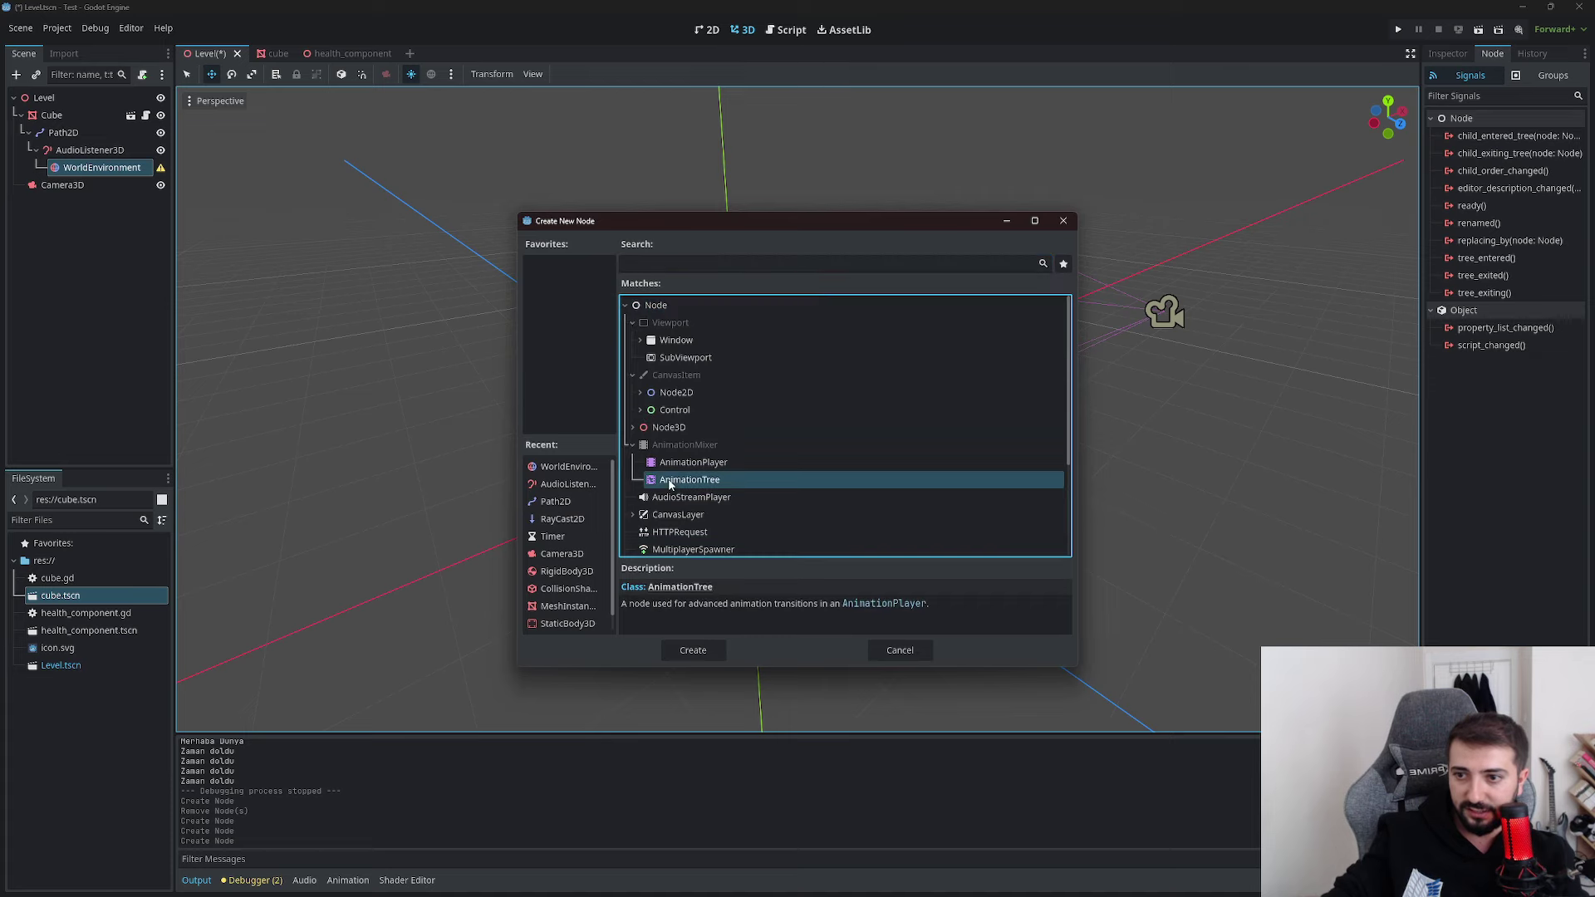
left_click(711, 649)
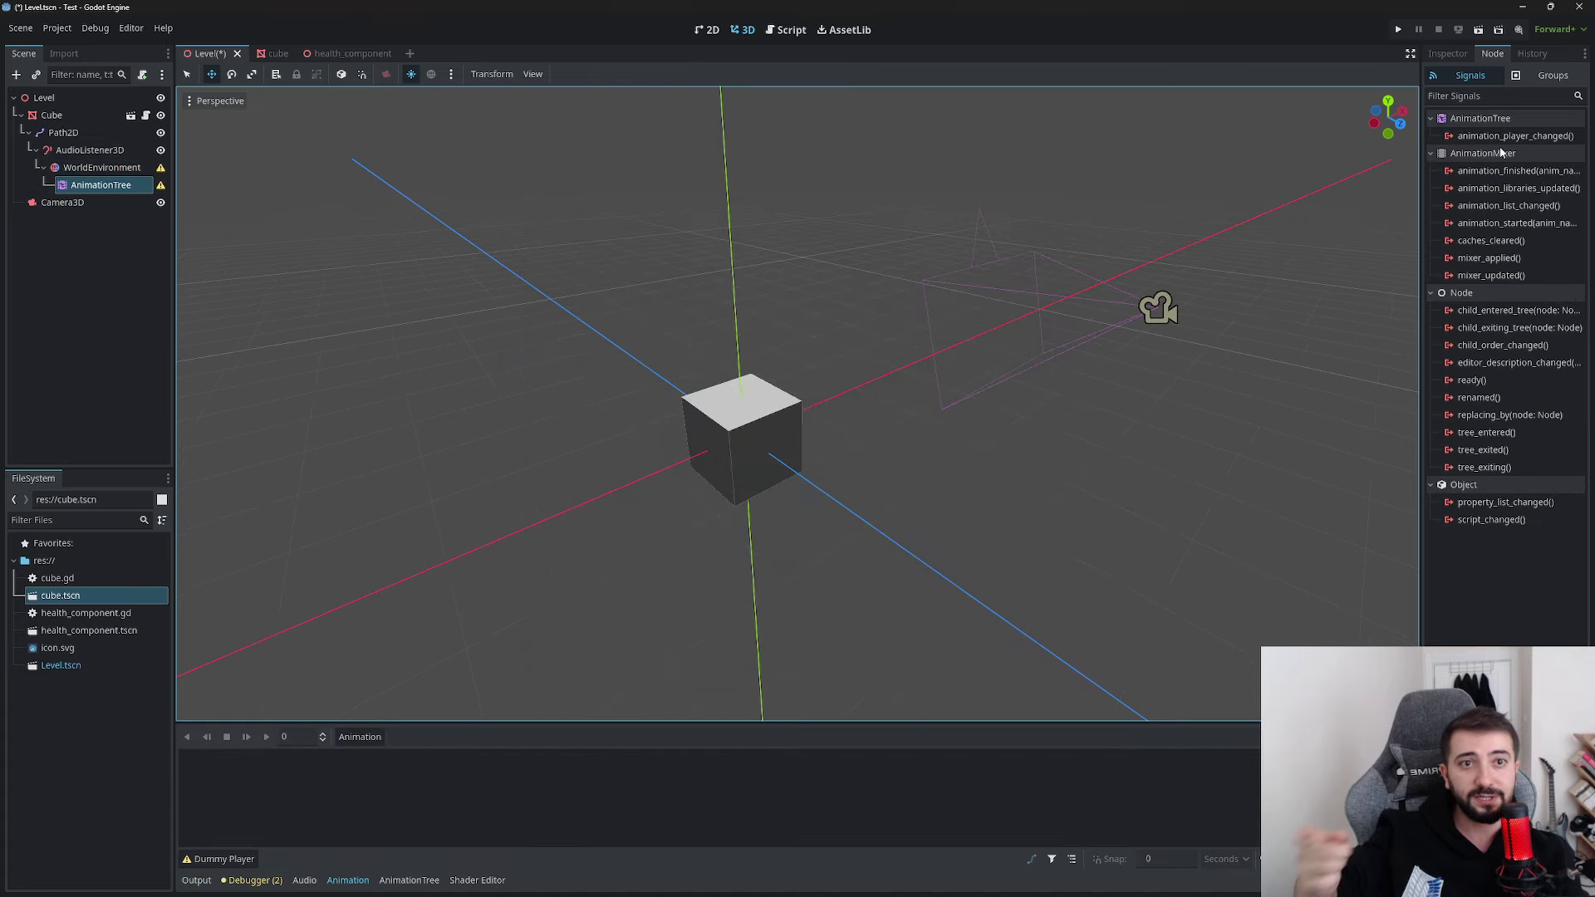
Reopen the Create New Node dialog, cancel it, then bring it up again
left_click(16, 75)
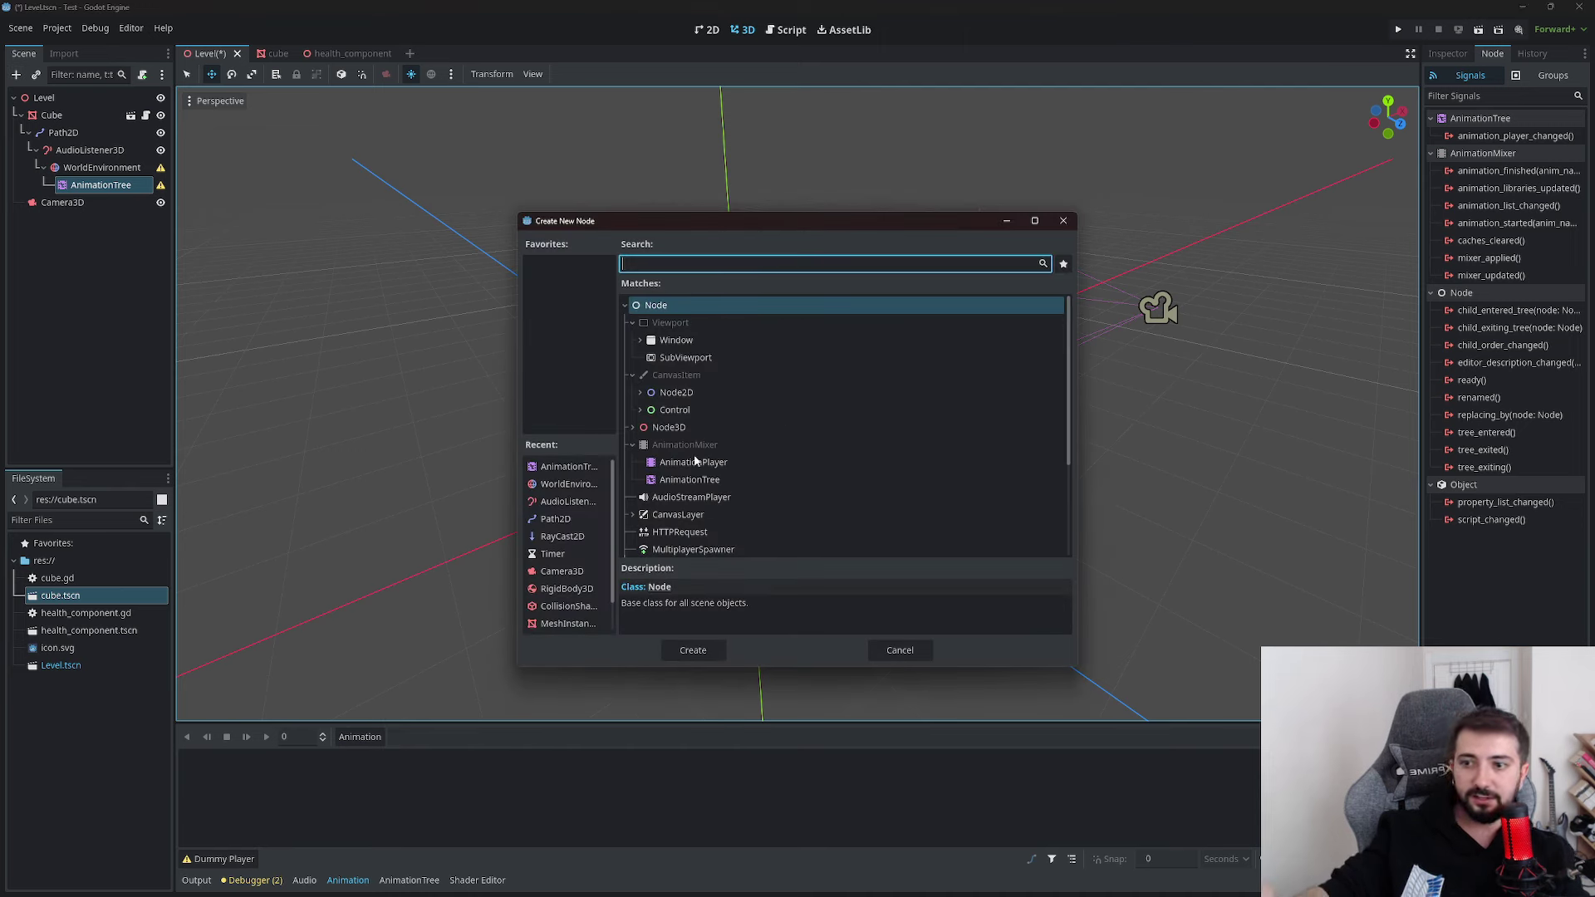
left_click(899, 648)
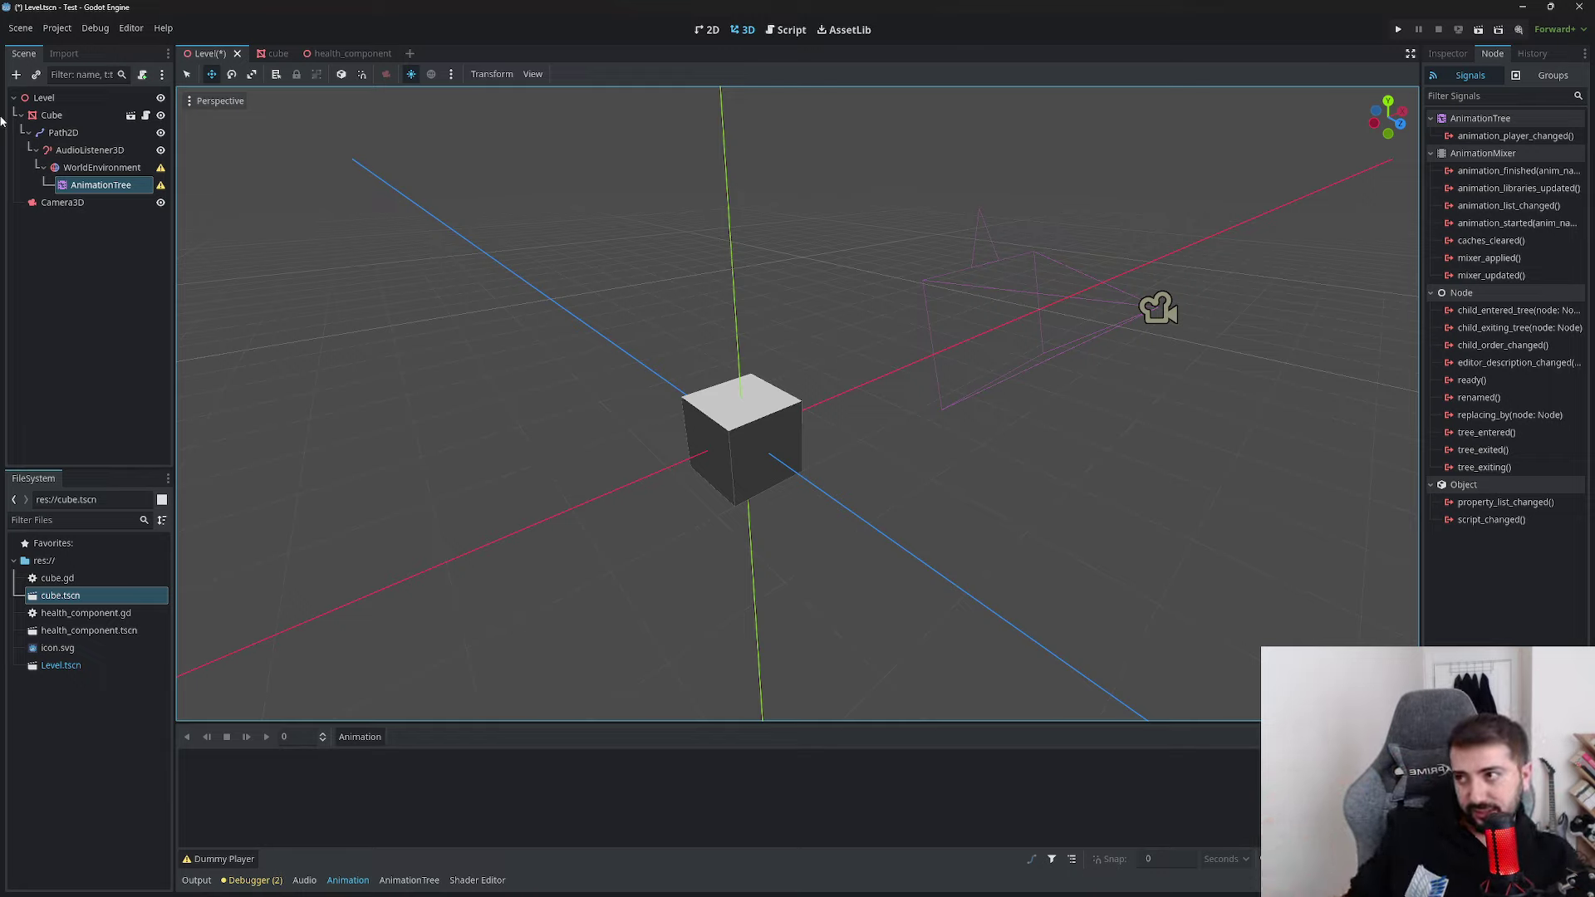
left_click(14, 75)
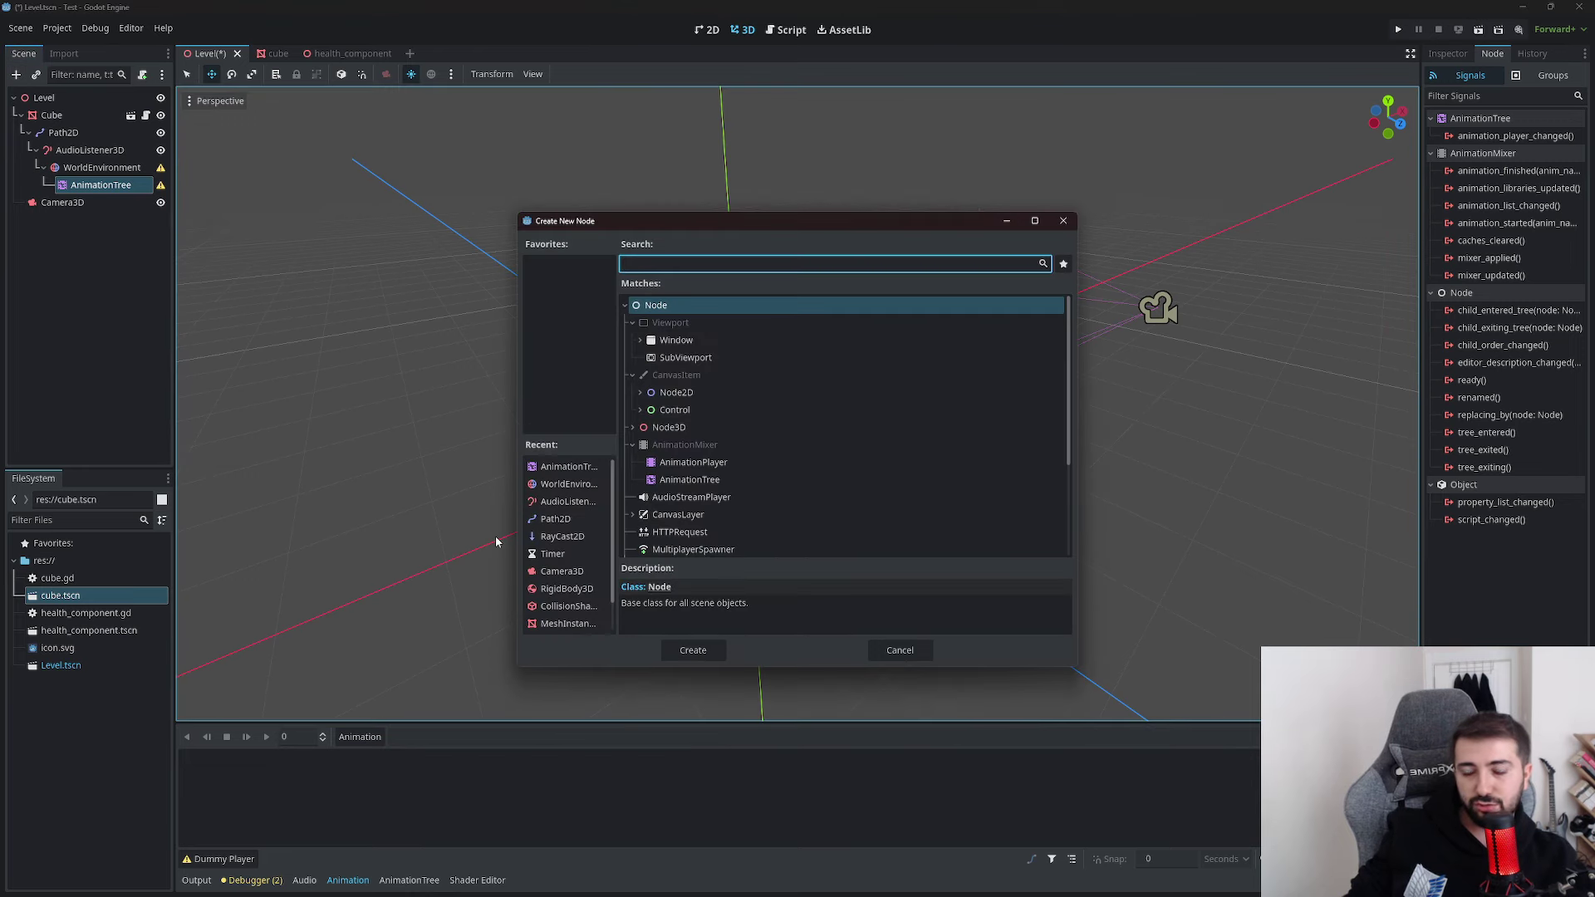
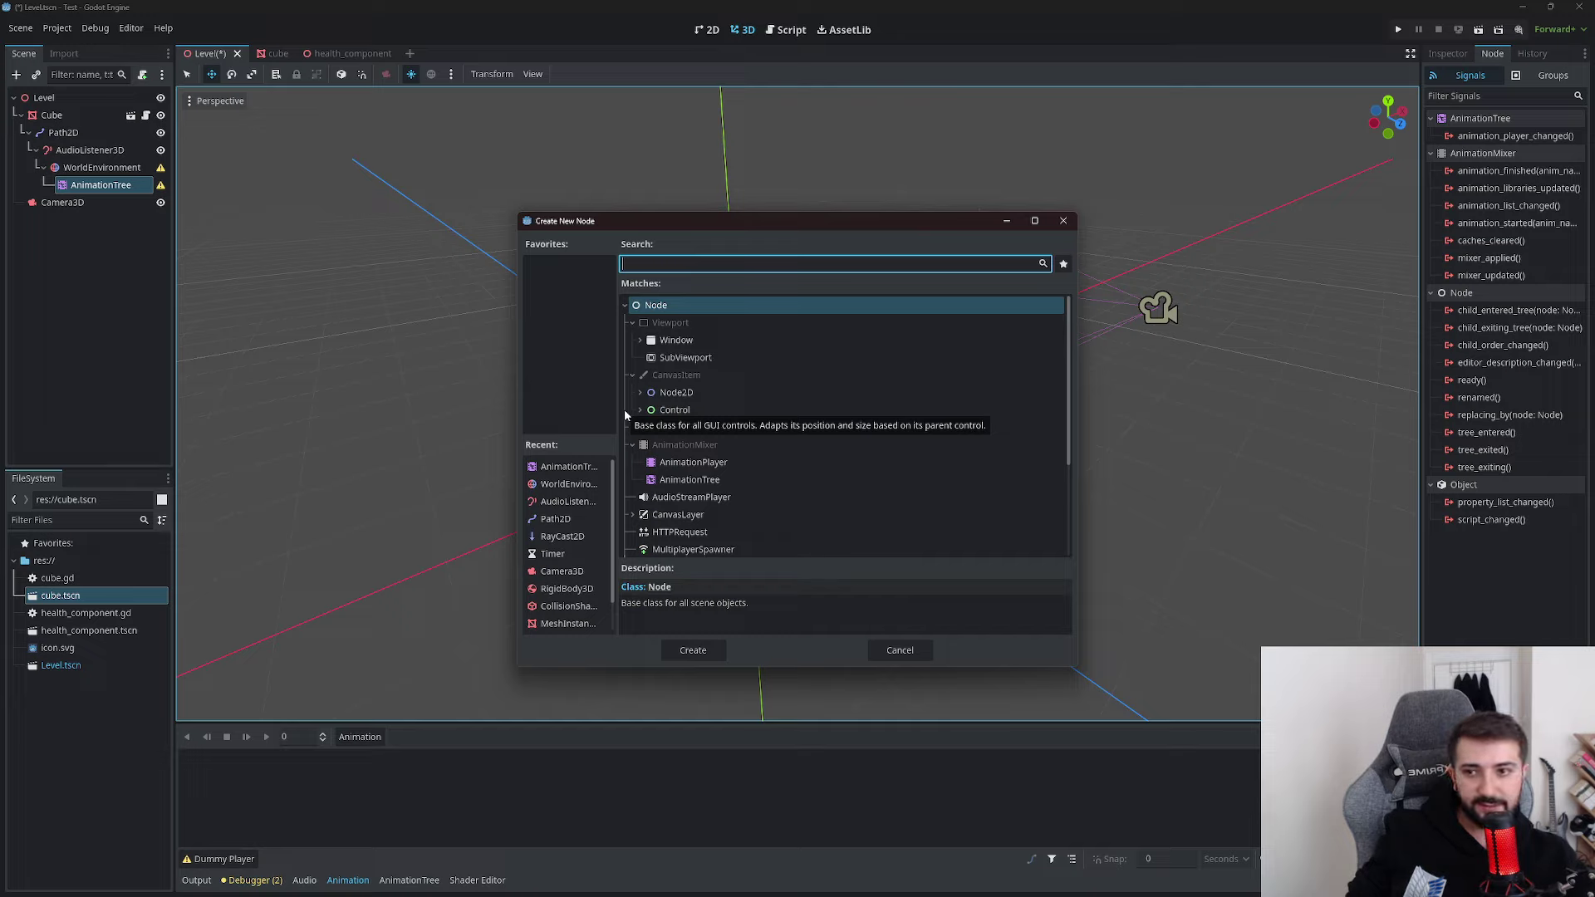
Cancel Create New Node, show cube.gd from the health_component scene, and open the _process docs
left_click(900, 649)
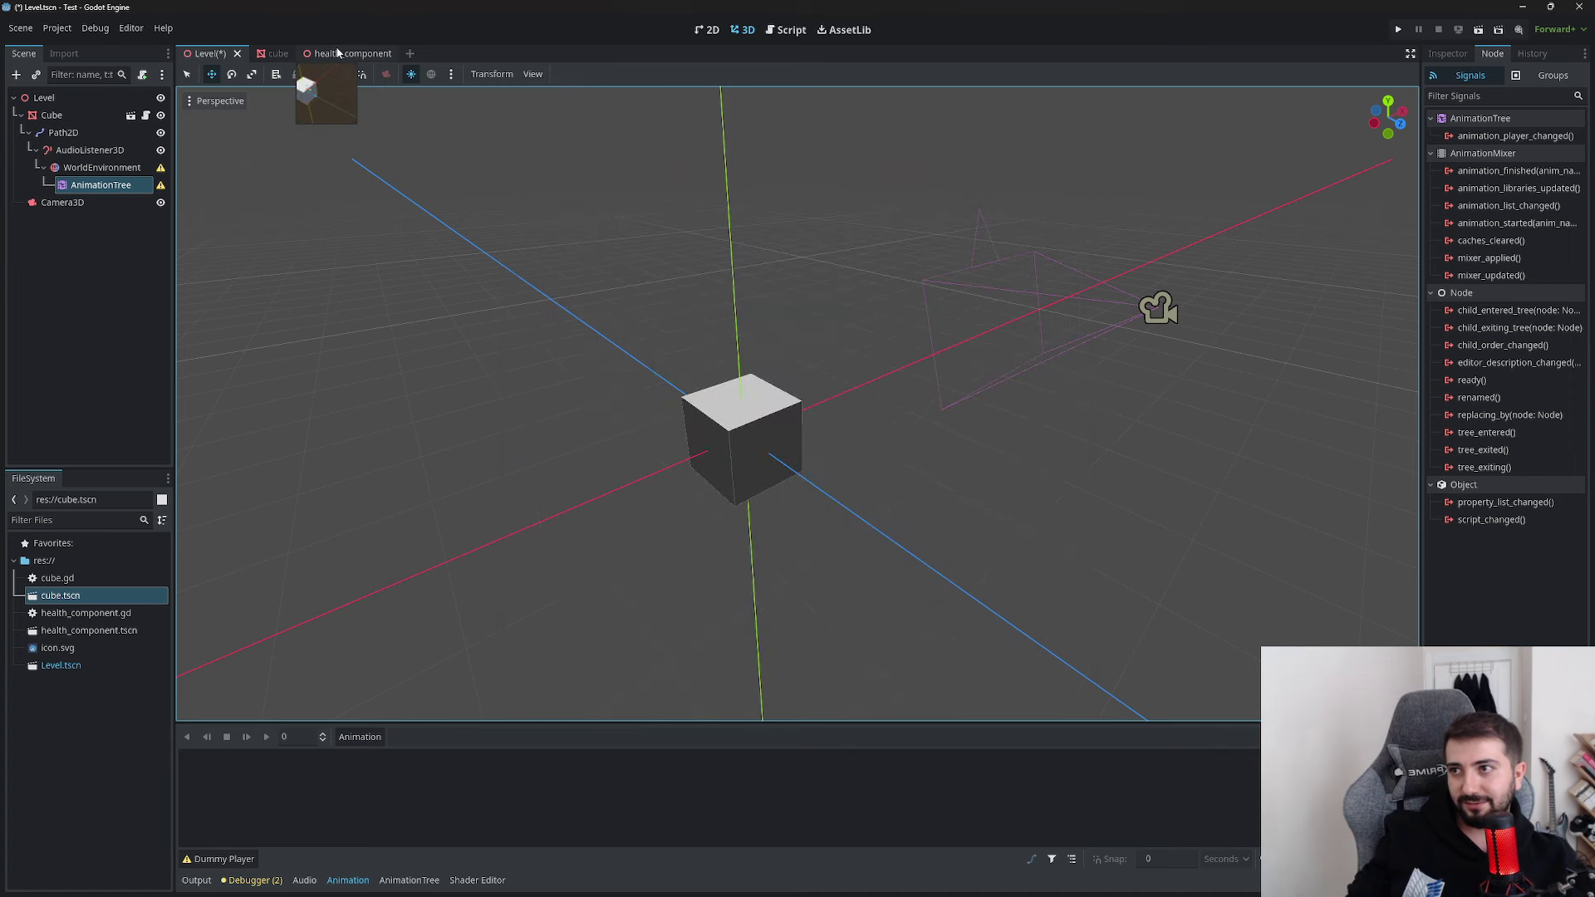
left_click(336, 53)
left_click(789, 30)
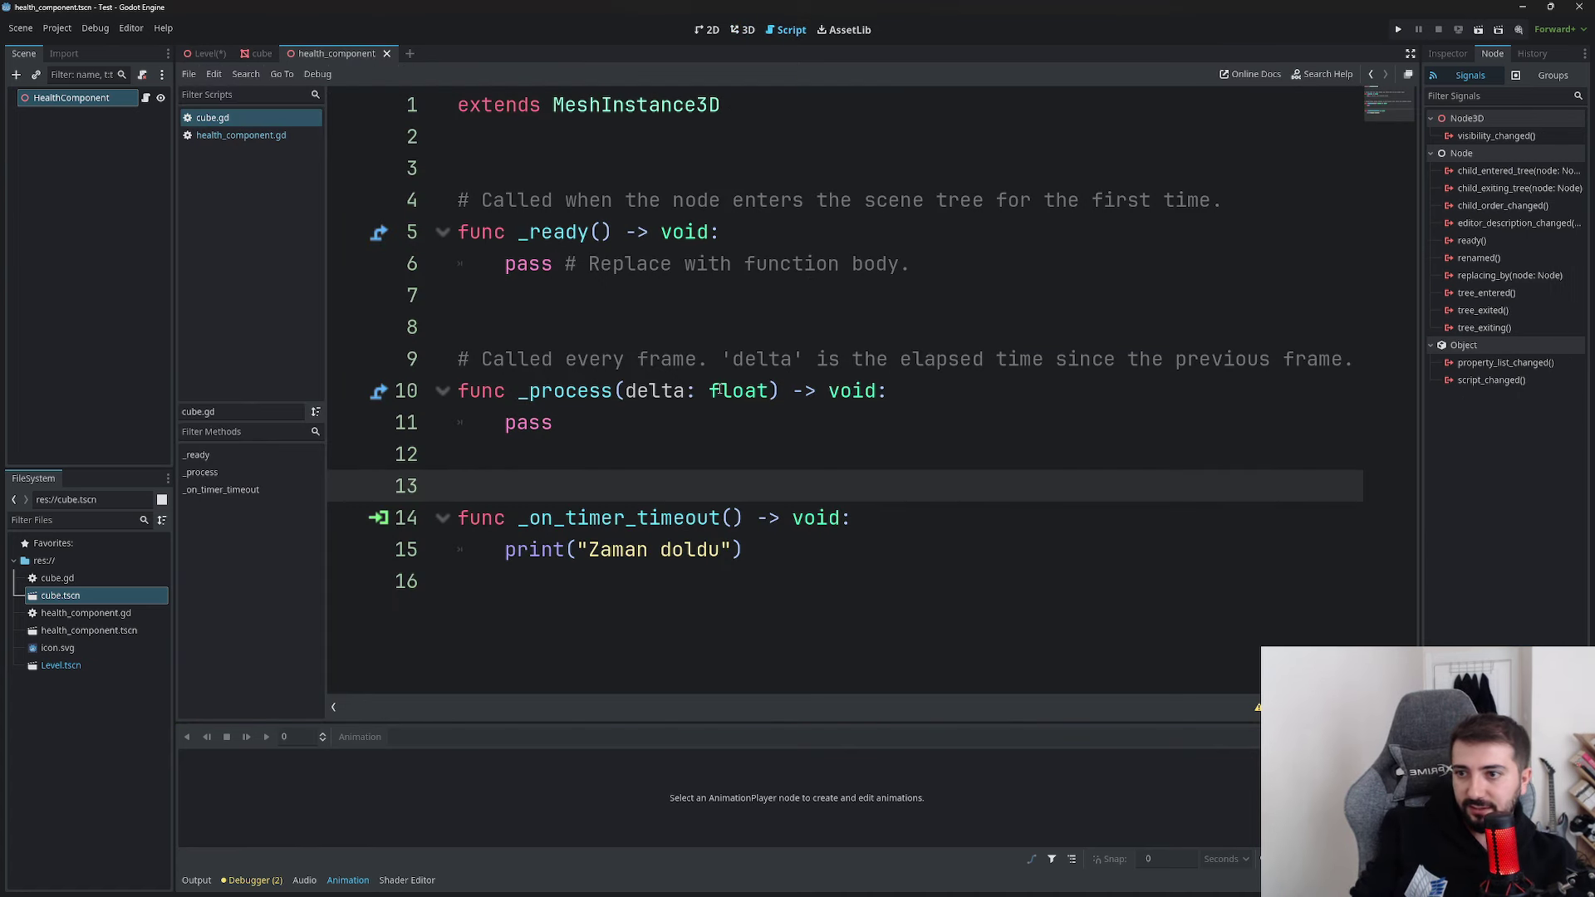
left_click(565, 391)
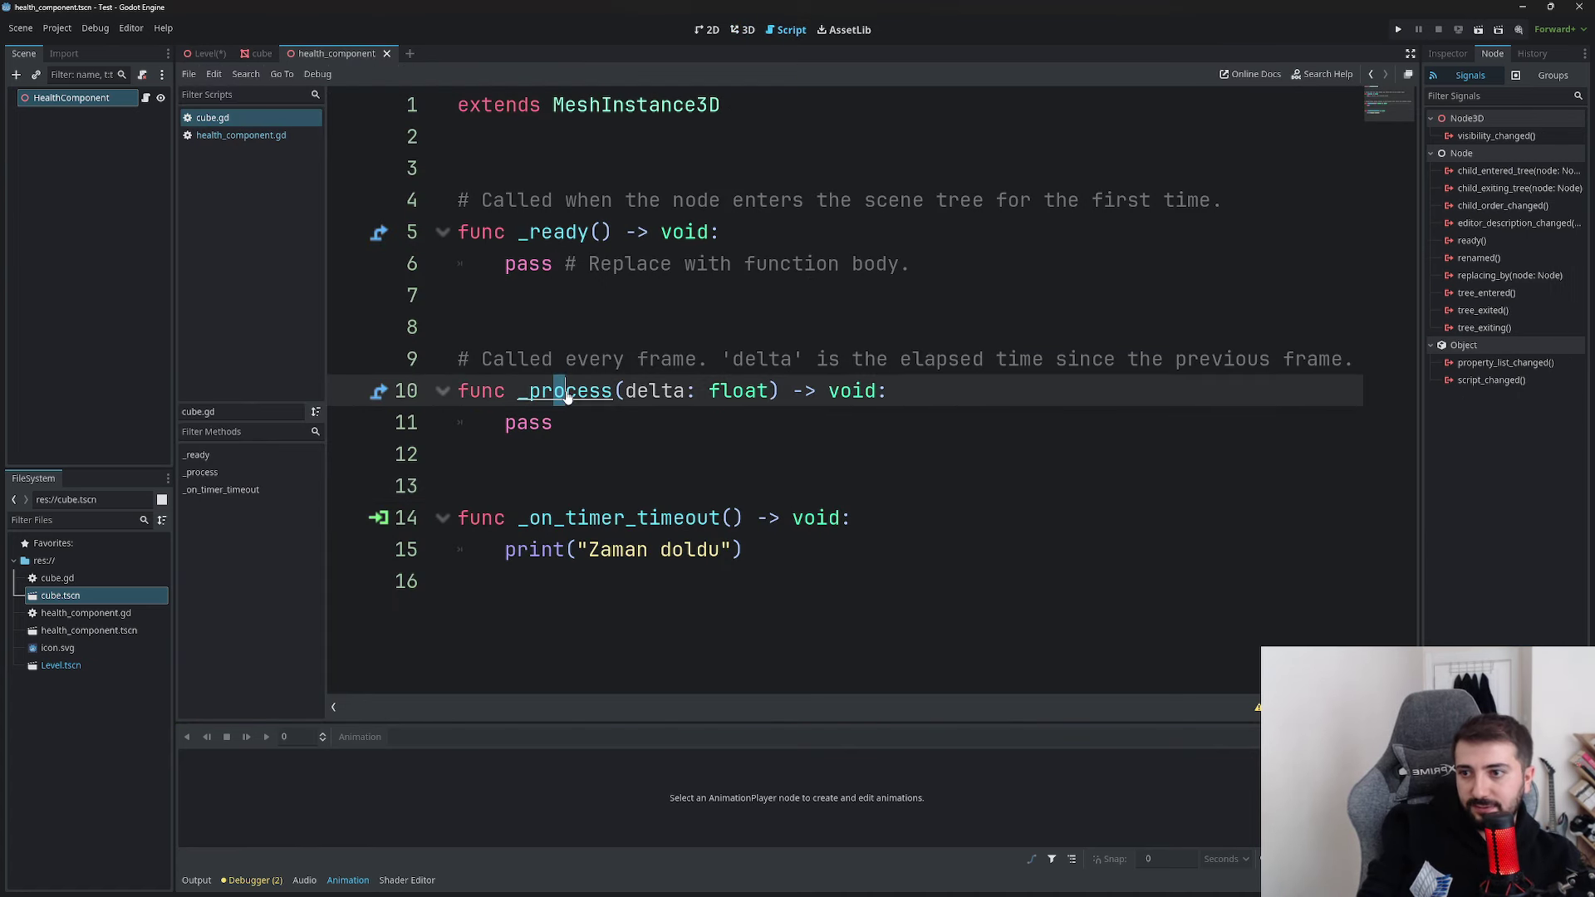
left_click(565, 391, "ctrl")
Read through the _process and _ready docs and select the whole _ready description
scroll(851, 445, "down", 3)
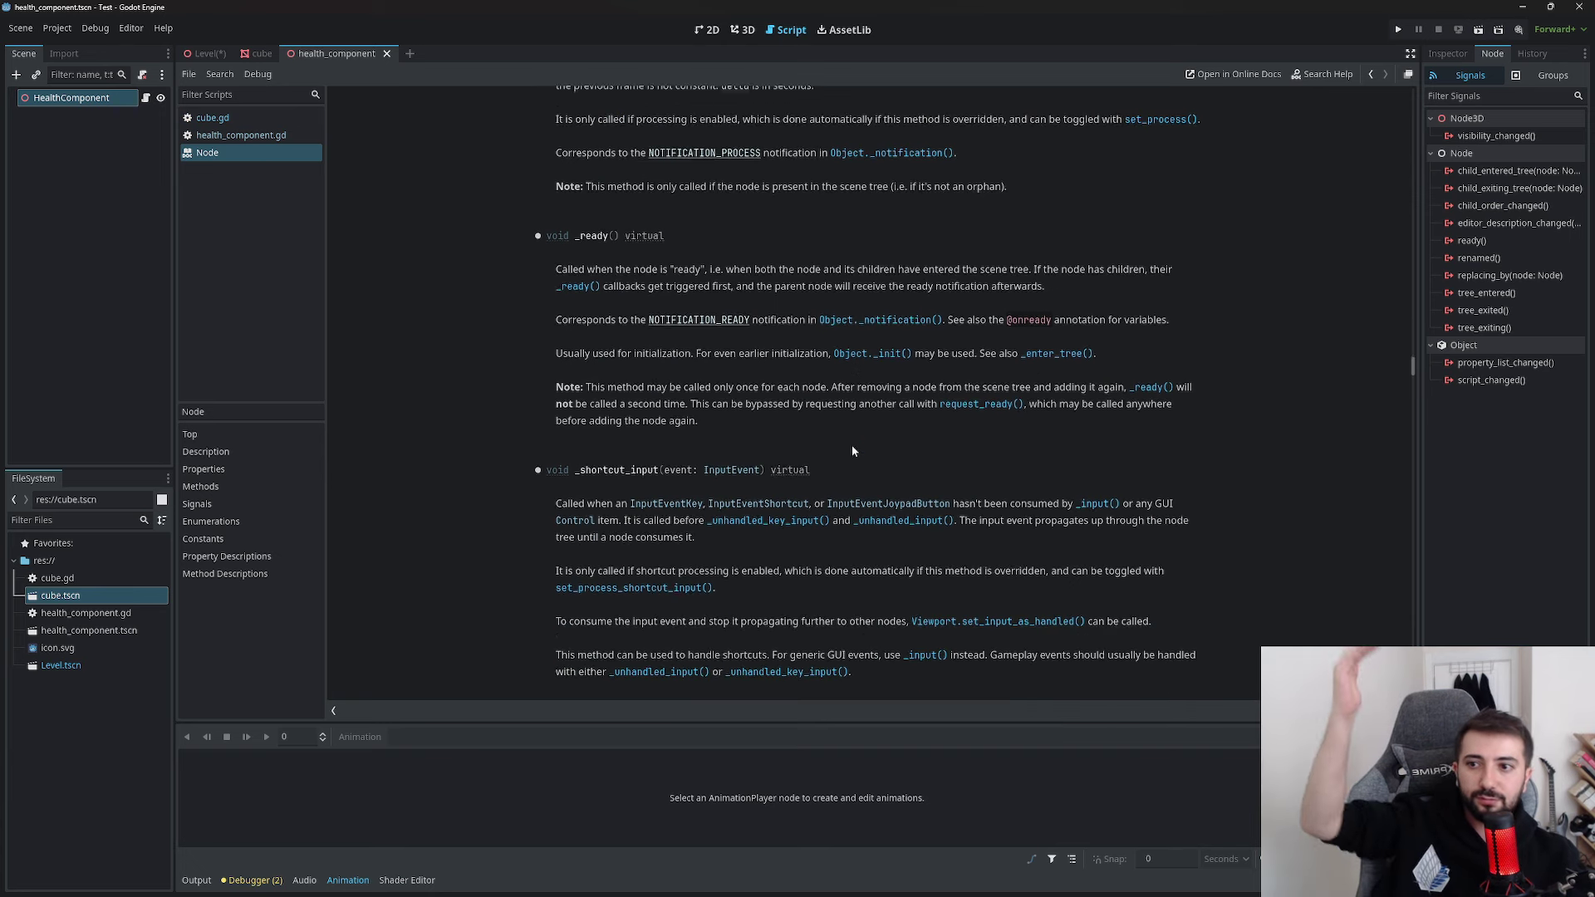
scroll(849, 432, "up", 1)
scroll(849, 432, "up", 2)
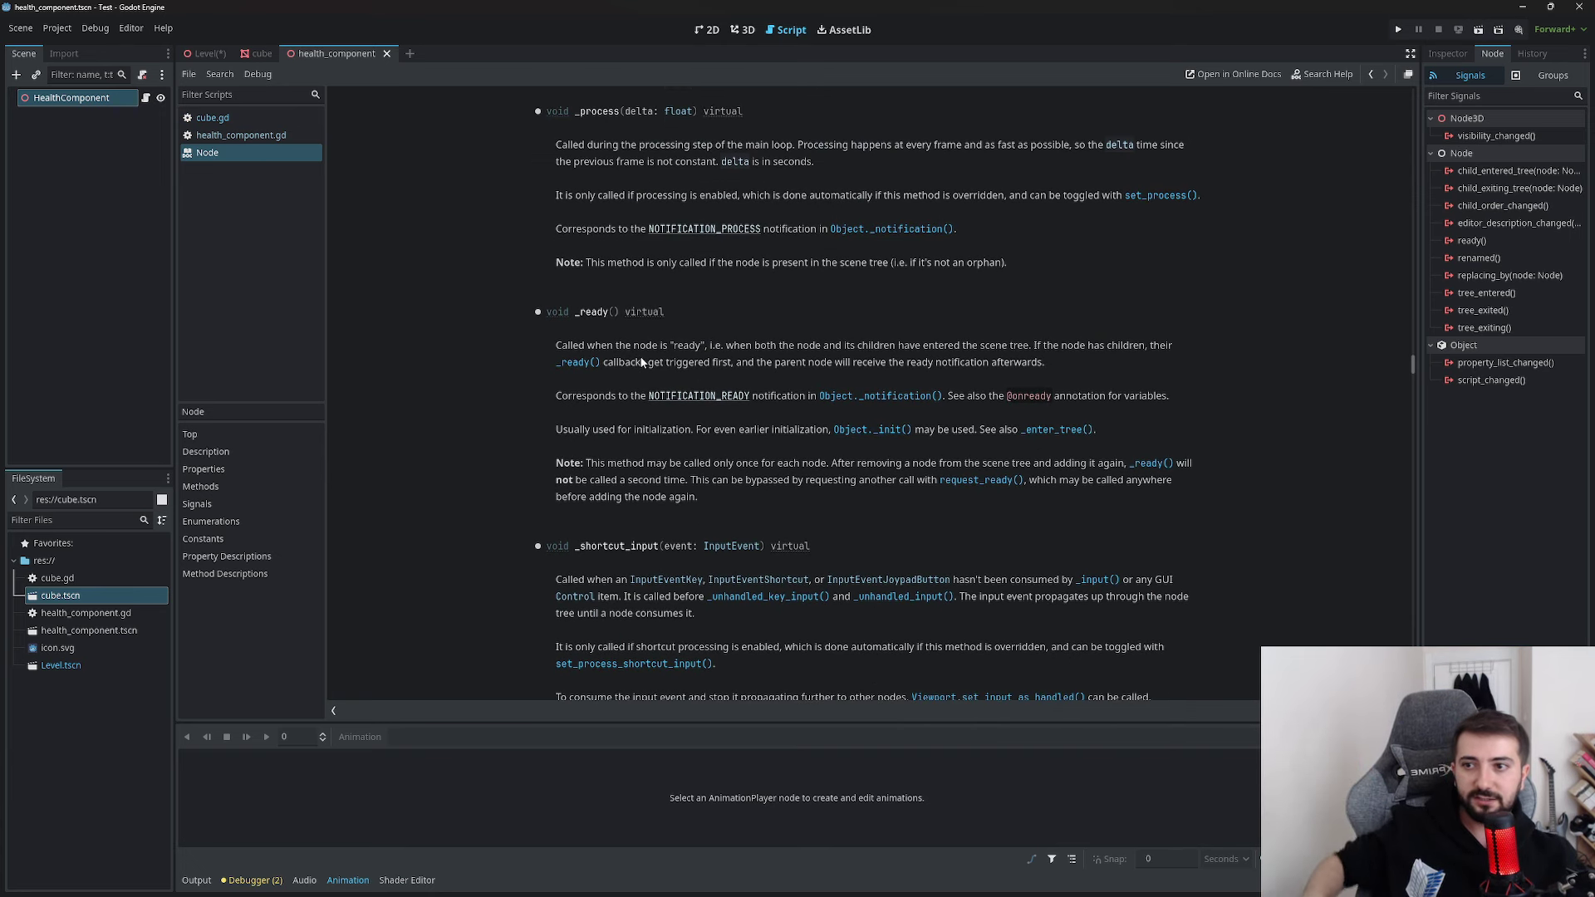
mouse_move(619, 346)
left_mouse_down()
mouse_move(942, 349)
mouse_move(1117, 381)
left_mouse_up()
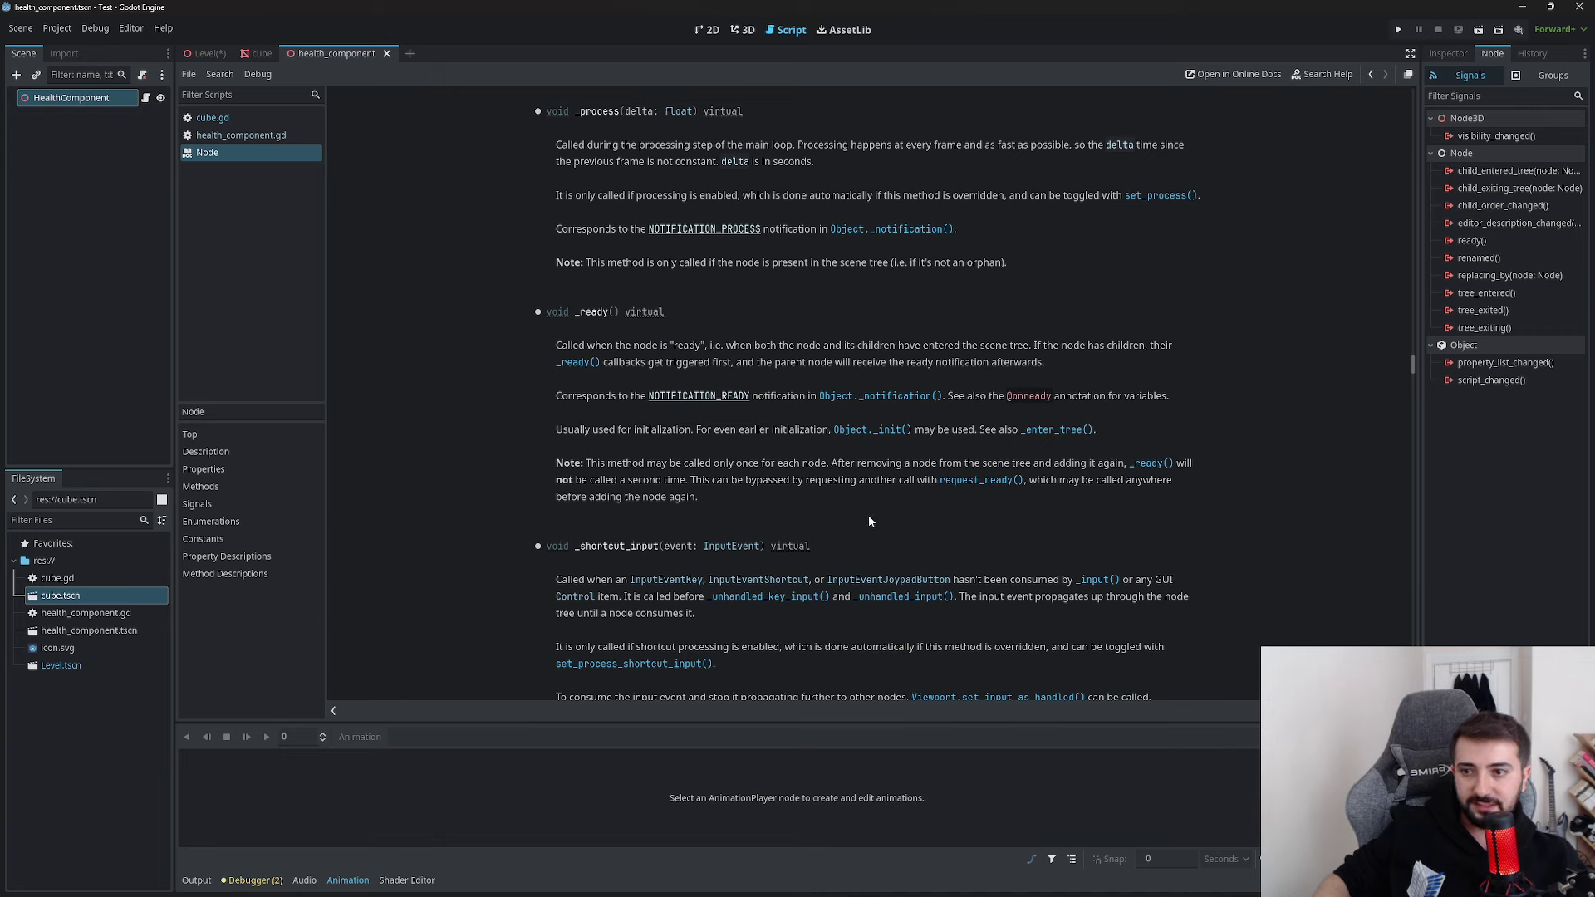
left_click_drag(869, 521, 466, 333)
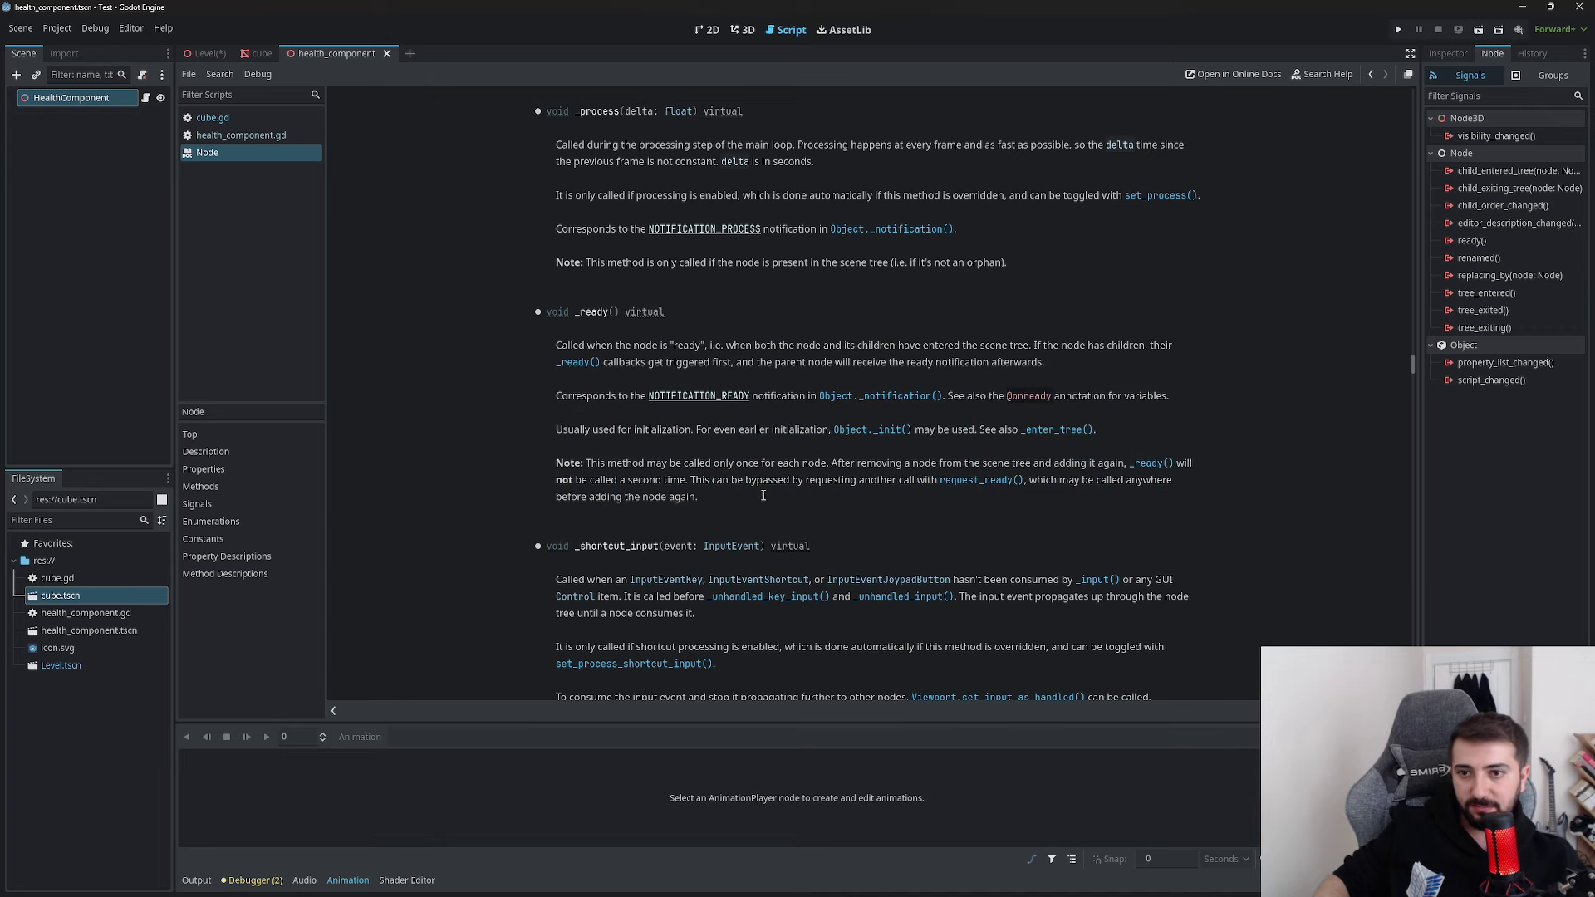
left_click_drag(788, 484, 541, 345)
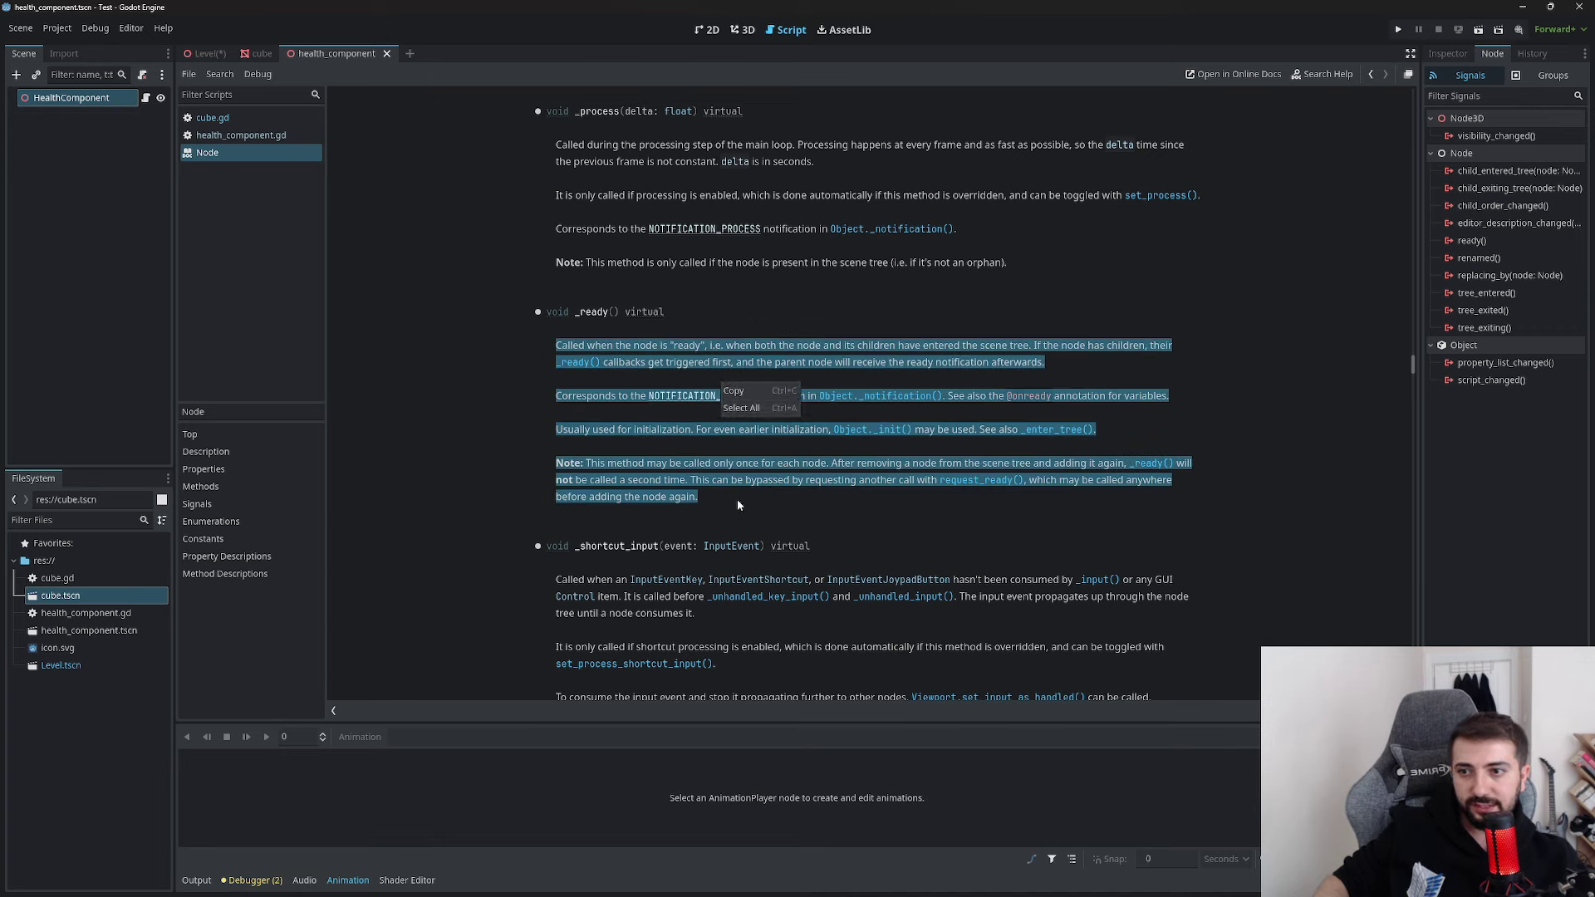
Follow the Object._notification() link, return to the Node page, and switch to the Level scene
left_click(826, 404)
key("alt+Left")
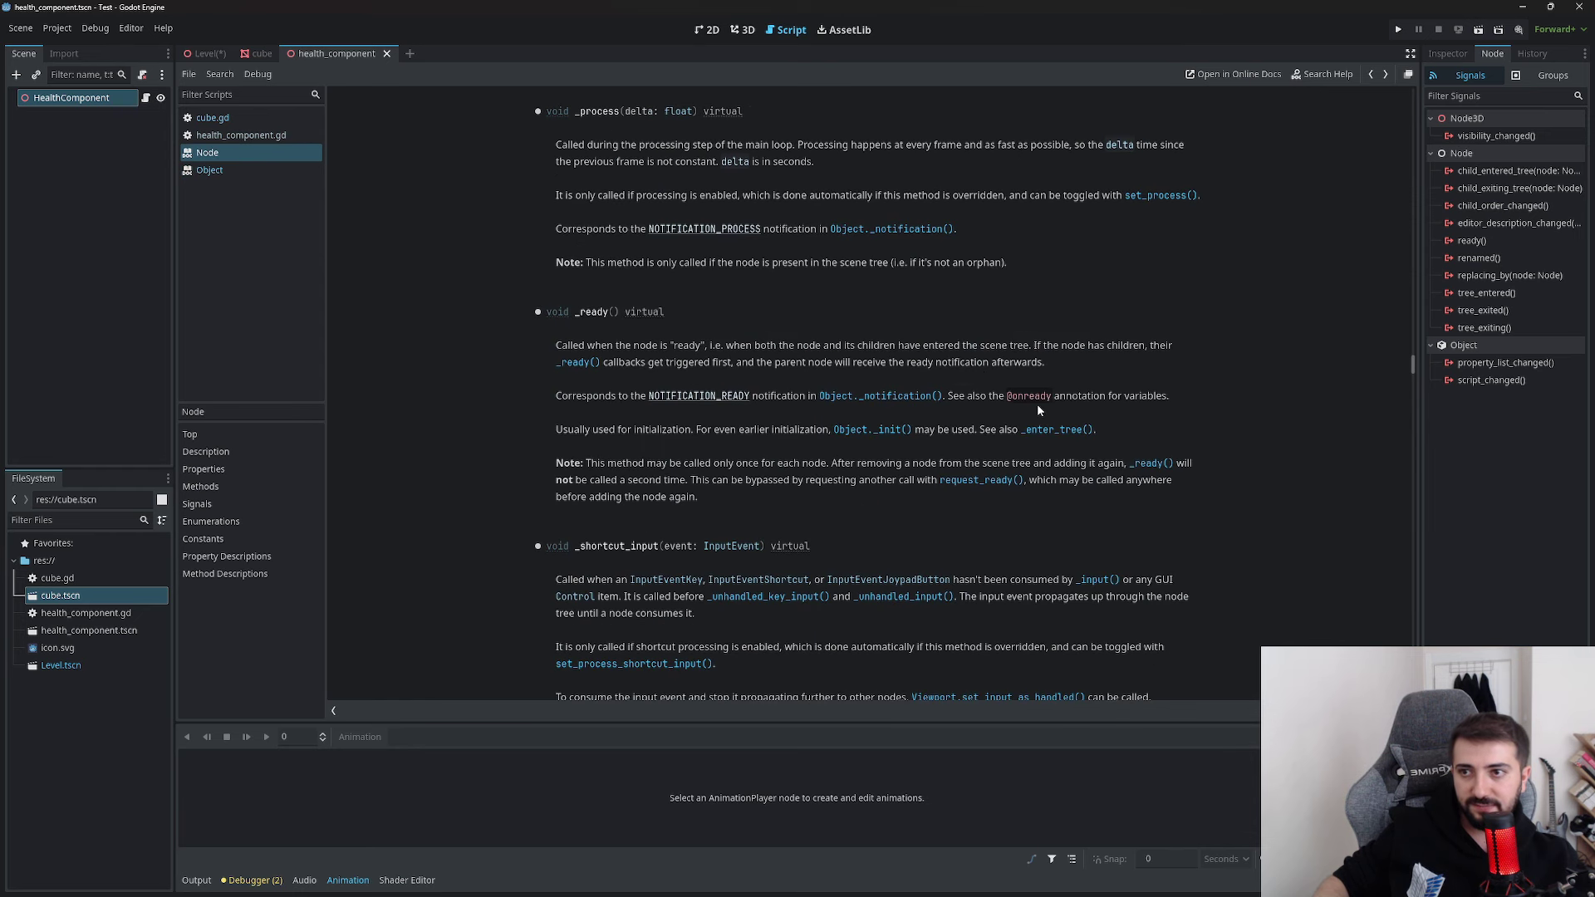
left_click(206, 53)
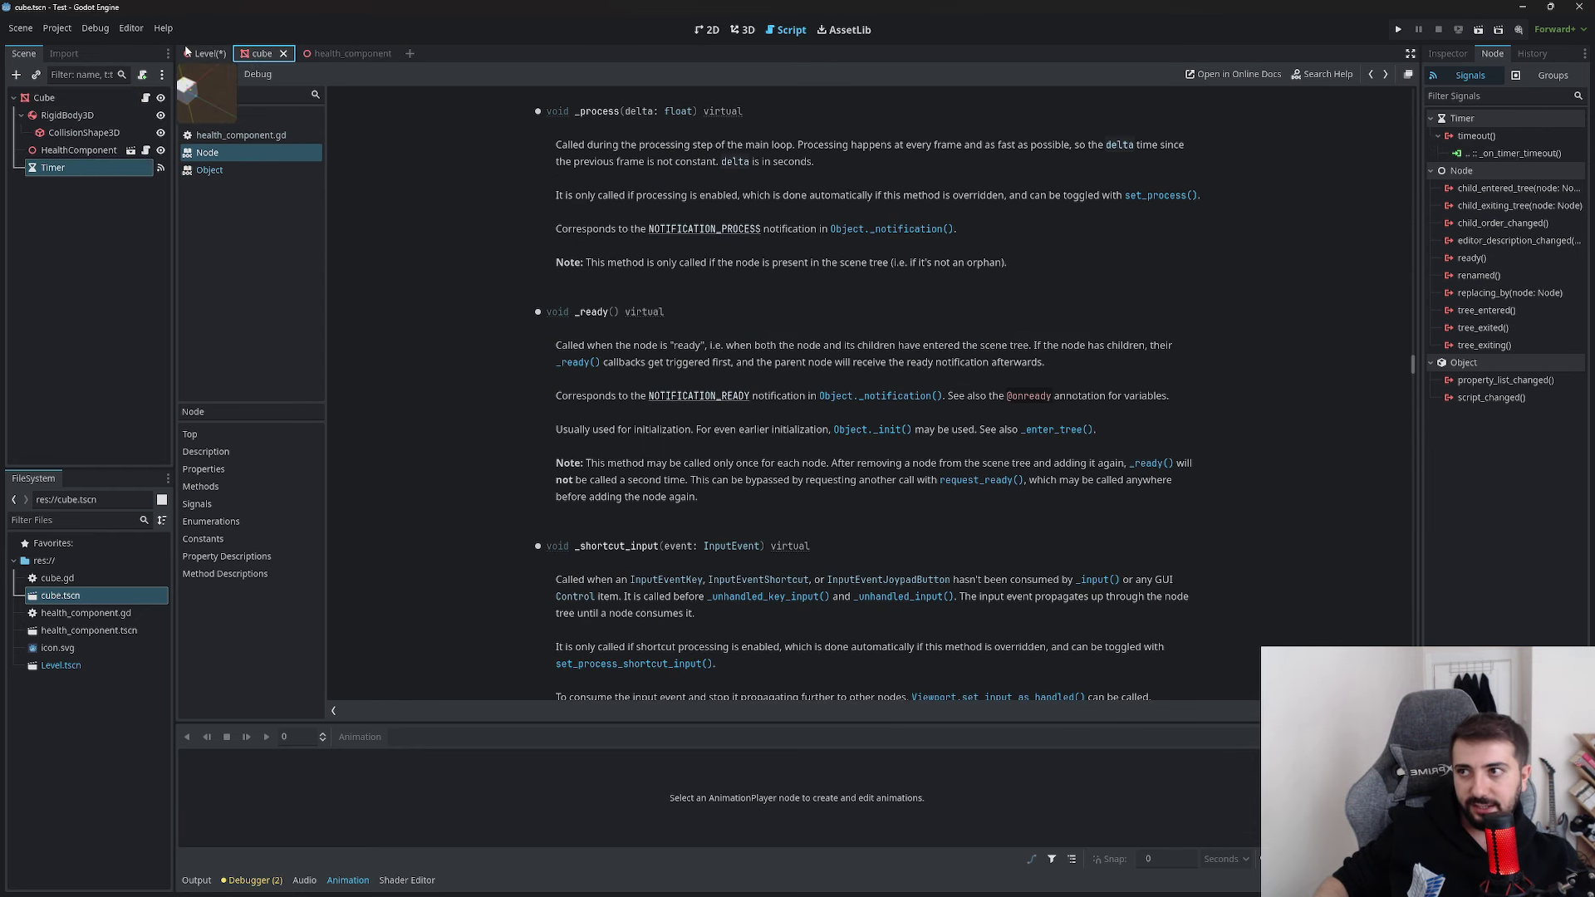
Show the Level scene in the 3D view and orbit around the cube
left_click(742, 30)
mouse_move(804, 247)
middle_mouse_down()
mouse_move(780, 441)
mouse_move(815, 477)
mouse_move(1287, 93)
middle_mouse_up()
scroll(748, 420, "down", 5)
scroll(823, 503, "up", 5)
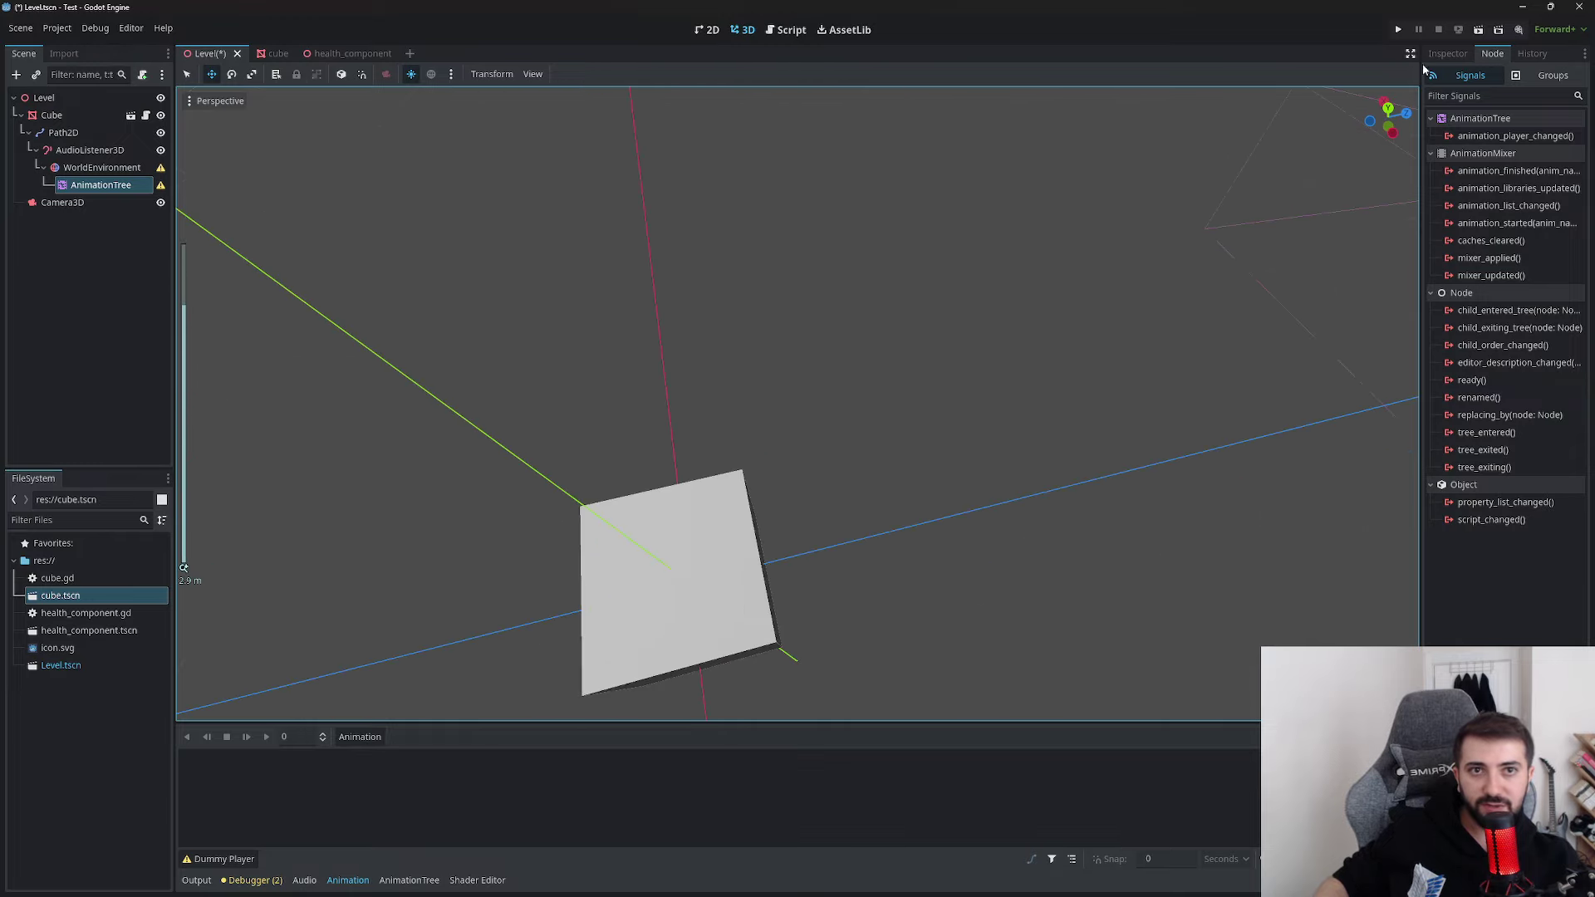
List the AnimationTree's properties in the inspector and orbit to view the cube from above and the side
left_click(1447, 54)
scroll(798, 399, "down", 5)
middle_click_drag(797, 398, 1004, 570)
scroll(740, 492, "down", 2)
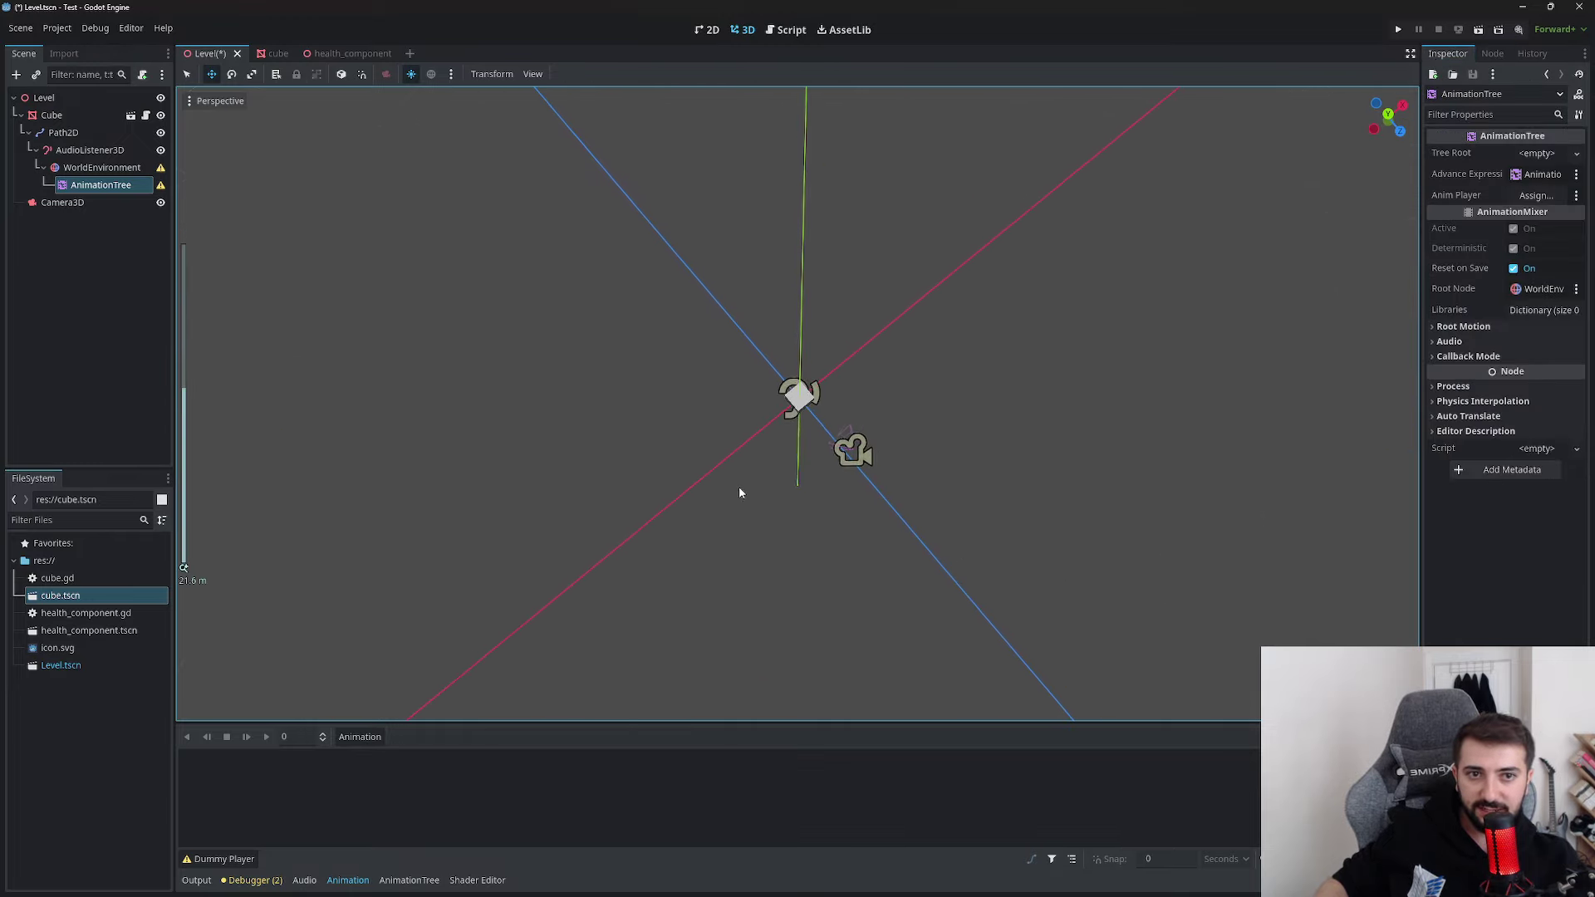
scroll(739, 492, "up", 7)
middle_click_drag(755, 499, 772, 449)
mouse_move(767, 522)
middle_mouse_down()
mouse_move(989, 381)
mouse_move(795, 456)
middle_mouse_up()
scroll(989, 381, "up", 1)
scroll(795, 456, "down", 1)
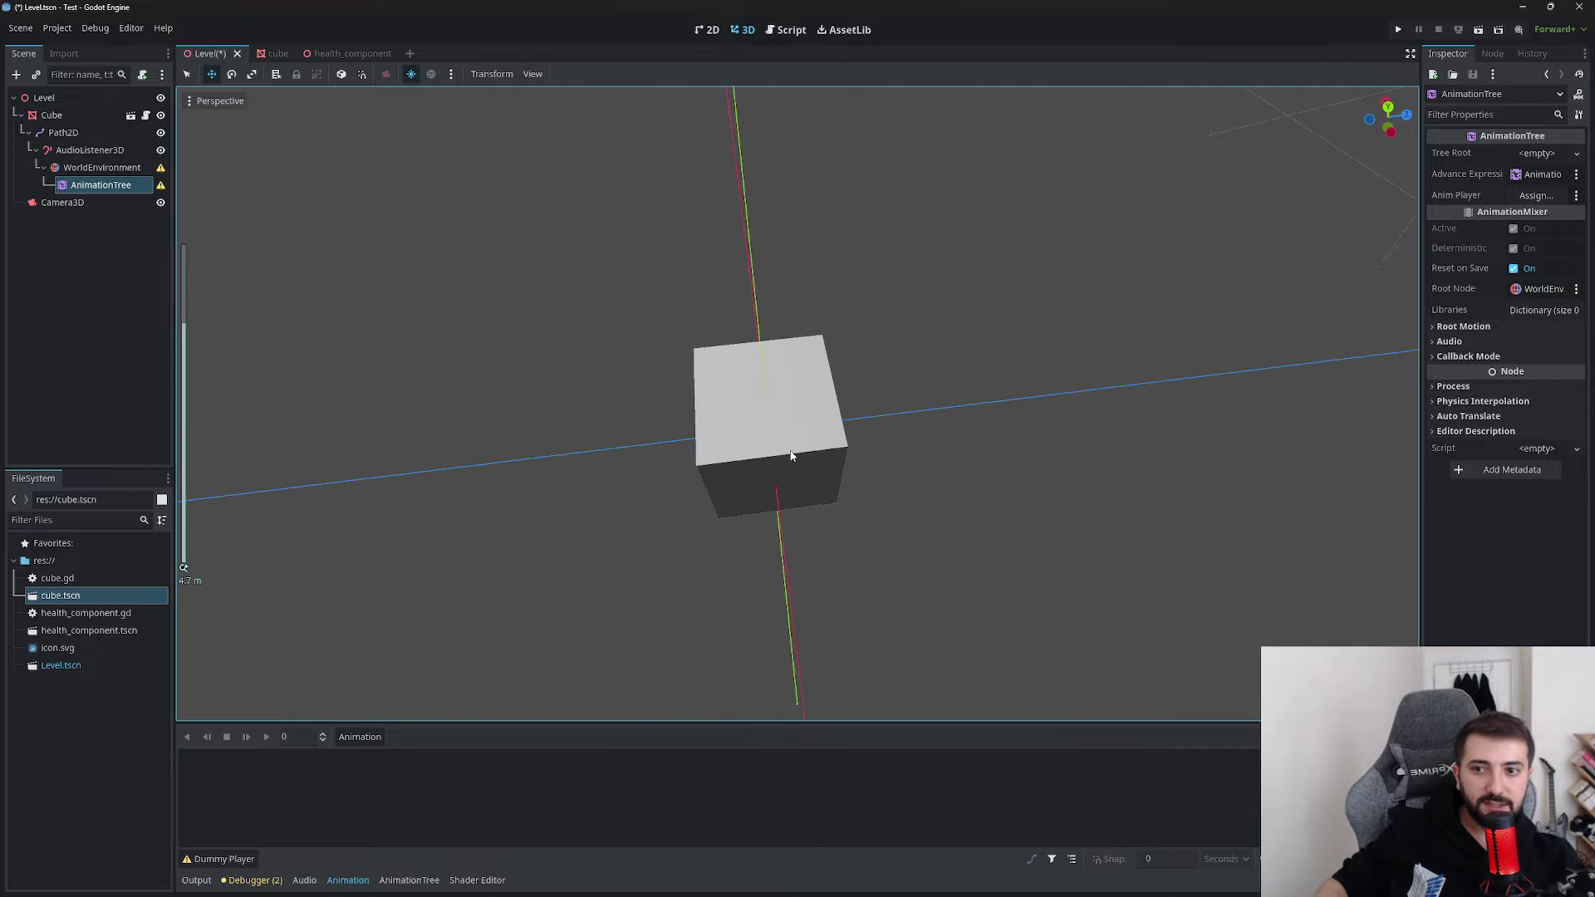
scroll(789, 455, "down", 3)
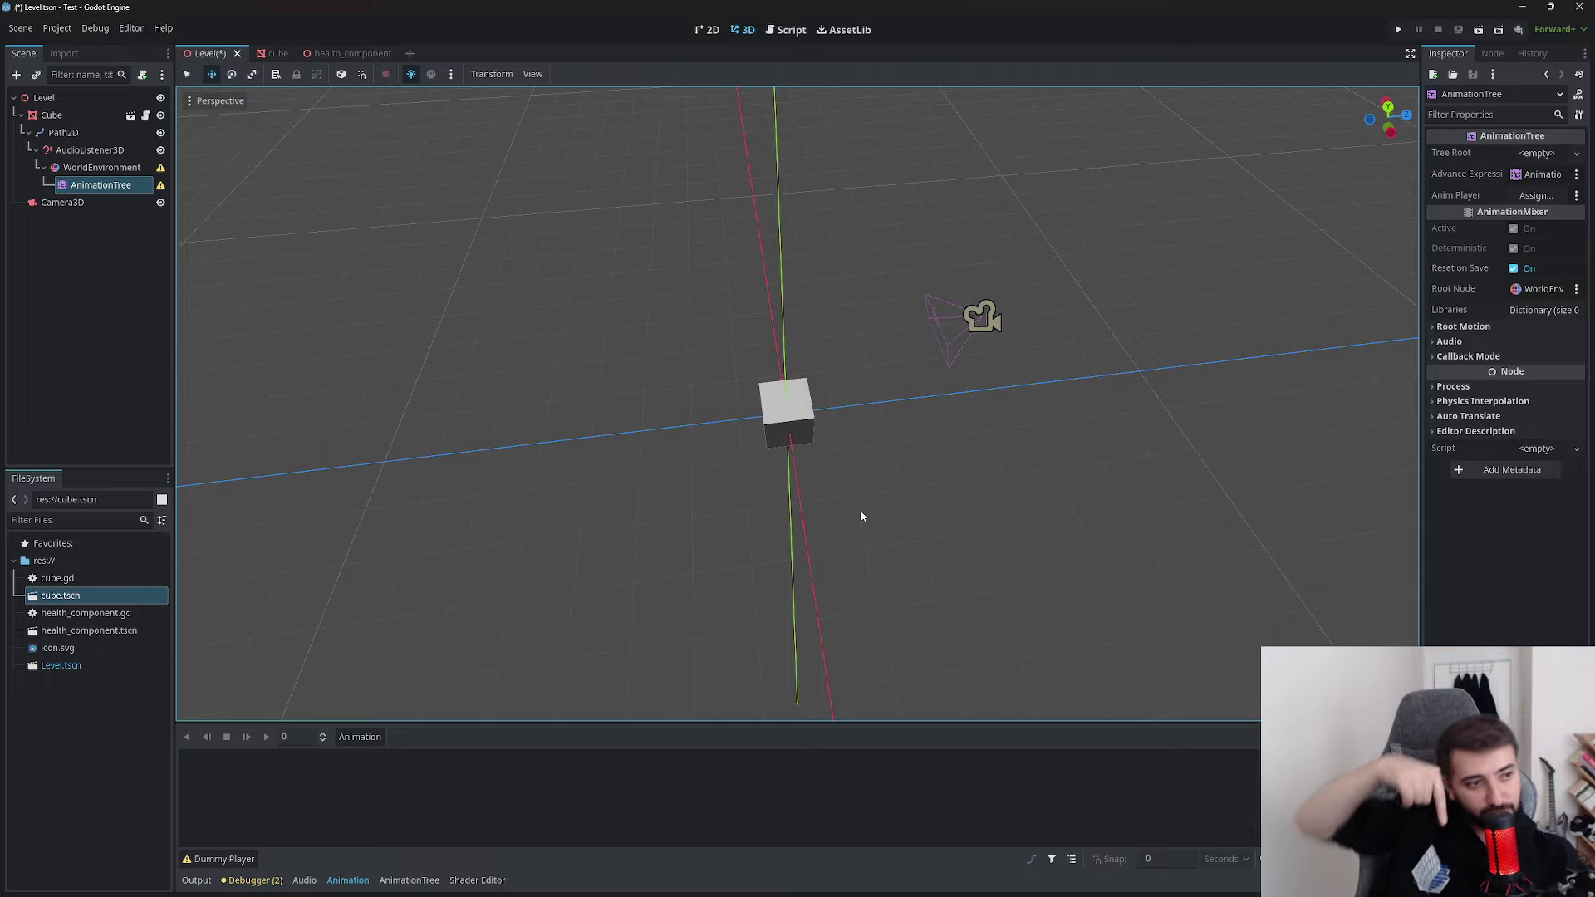
mouse_move(854, 418)
middle_mouse_down()
mouse_move(783, 453)
mouse_move(803, 462)
middle_mouse_up()
scroll(783, 453, "up", 4)
scroll(819, 445, "down", 4)
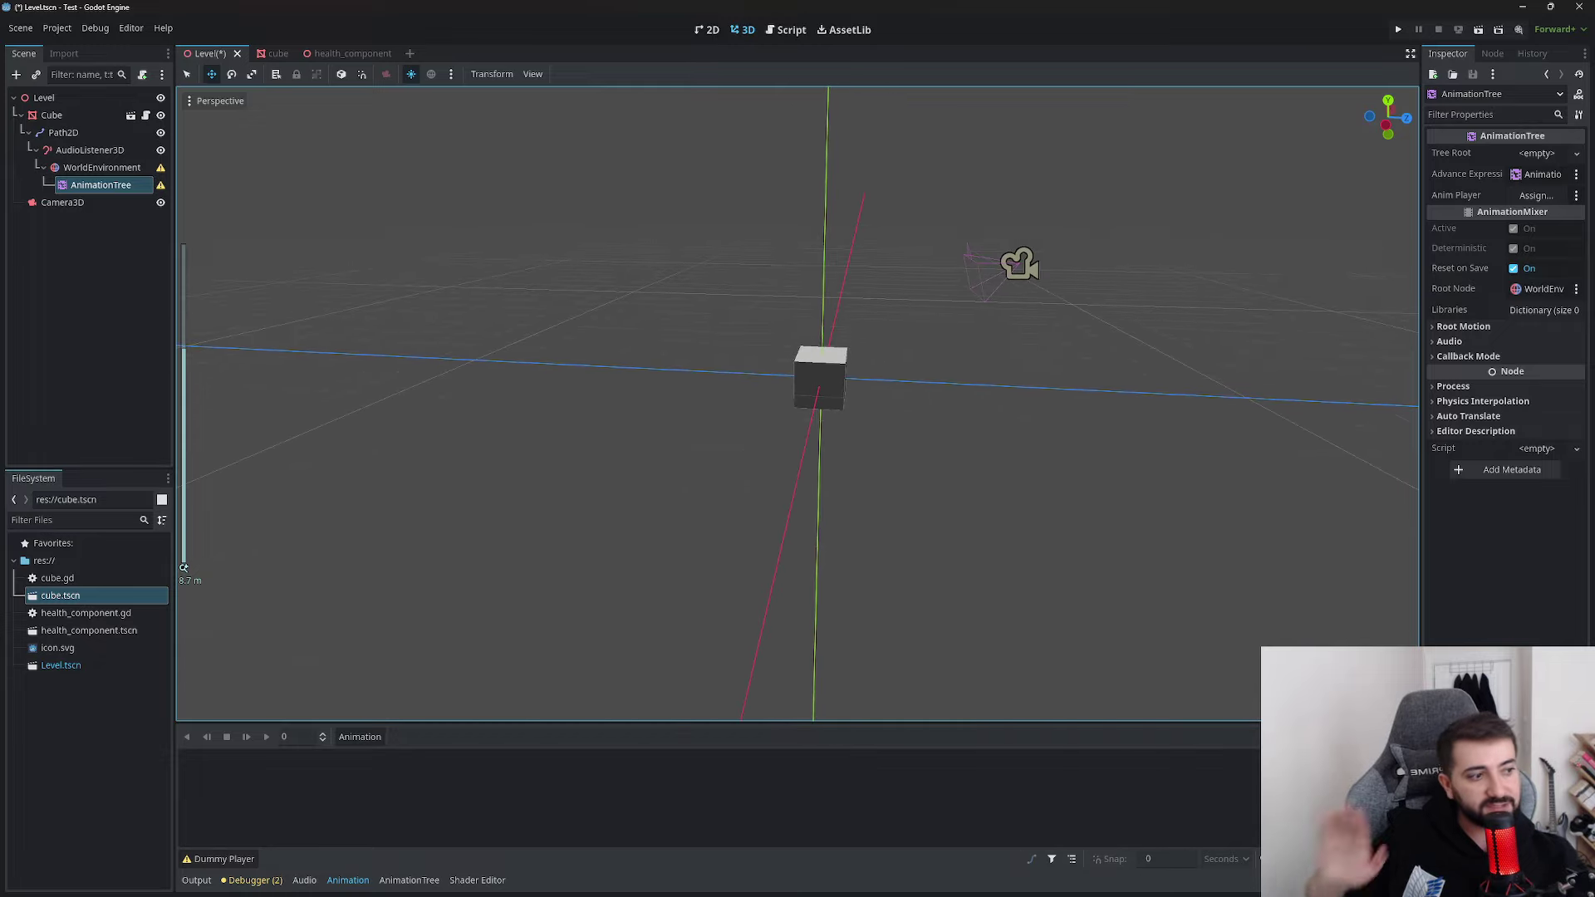